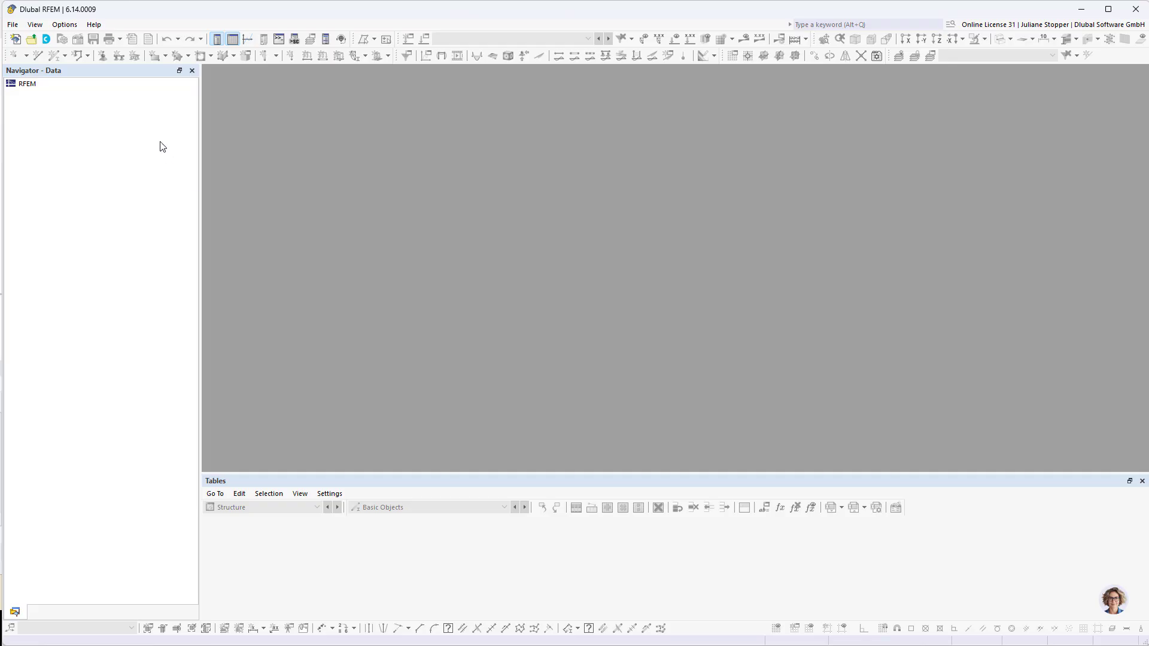
Create a new 3D model named Tunnel_01 with the description "Webinar 2026", and deactivate solids as main objects.
left_click(15, 38)
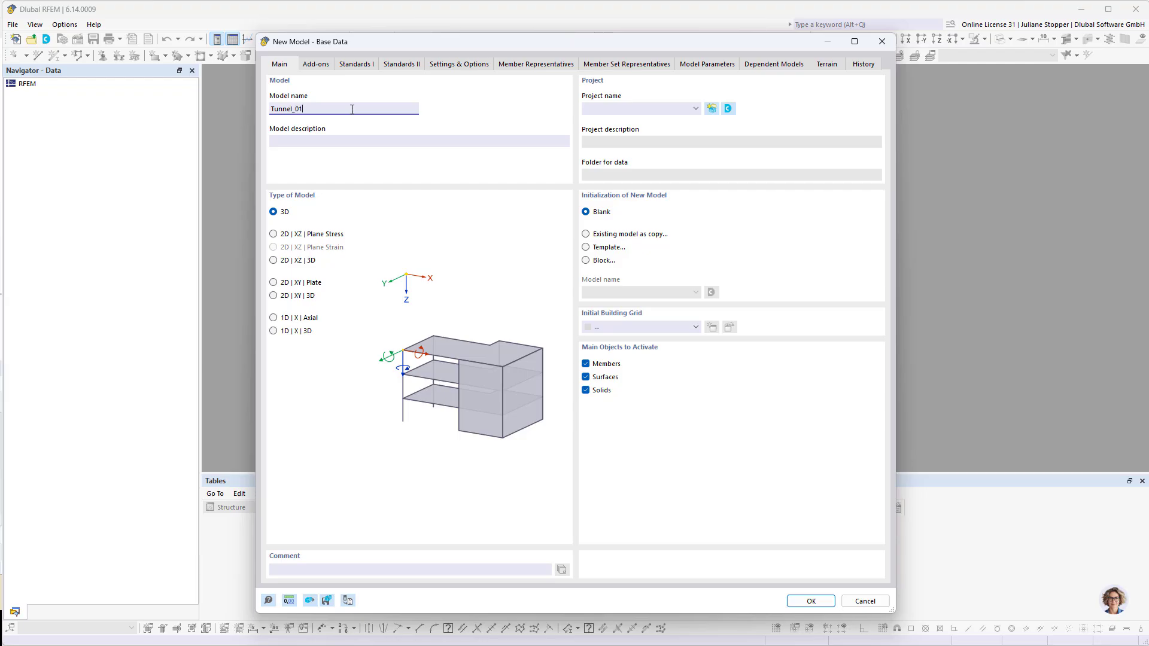
left_click(323, 142)
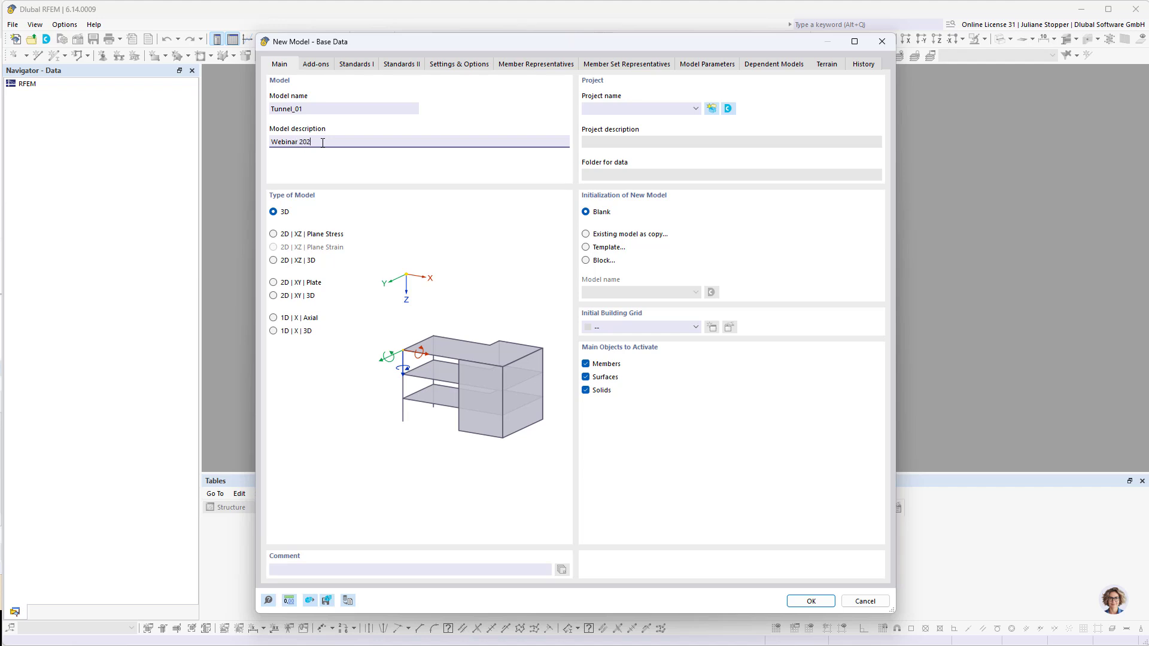
type("Webinar 2026")
left_click(586, 390)
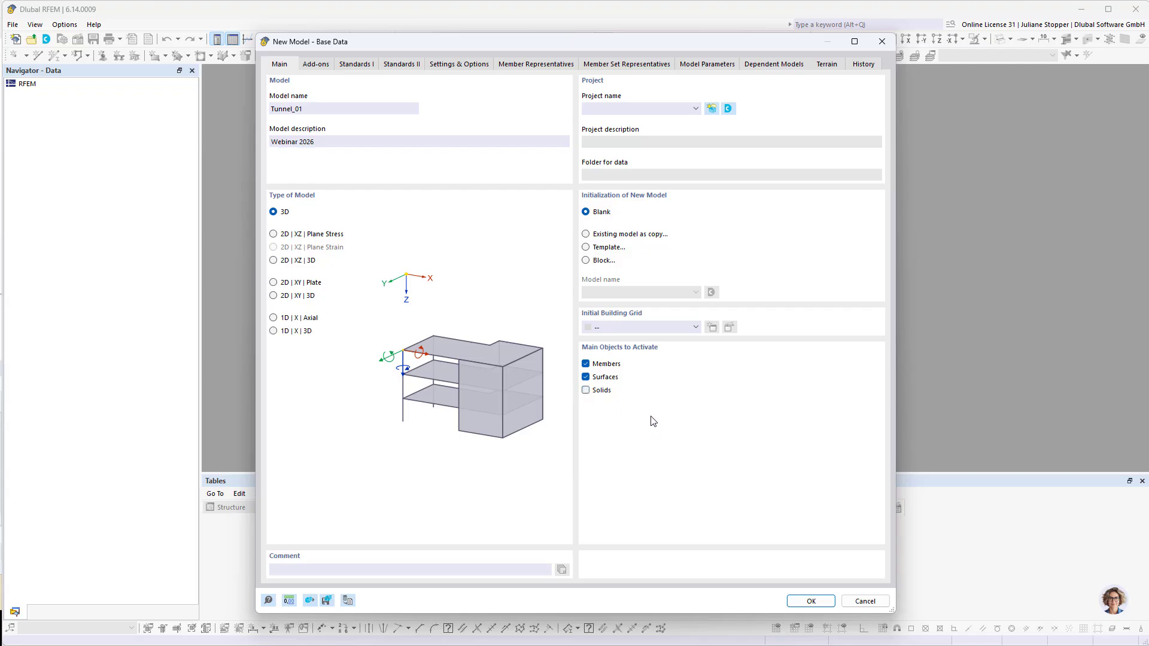
Activate the Concrete Design add-on, deactivate Layout and Drawing (CAD), and check the resulting standard groups.
left_click(316, 64)
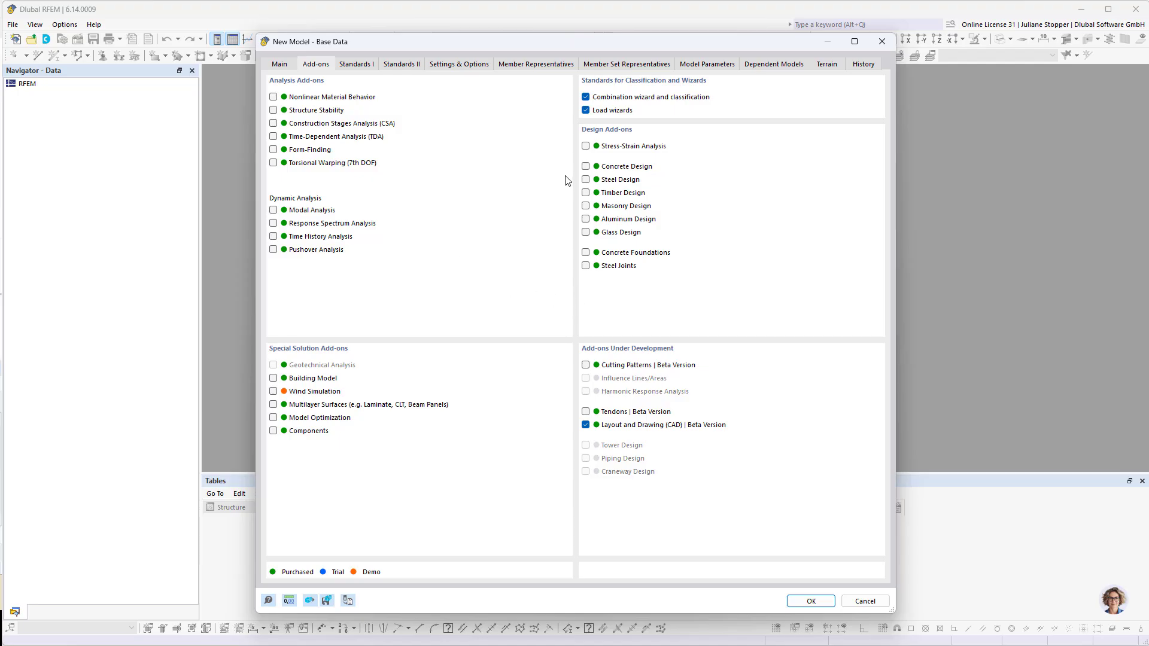
left_click(585, 169)
left_click(585, 425)
left_click(359, 65)
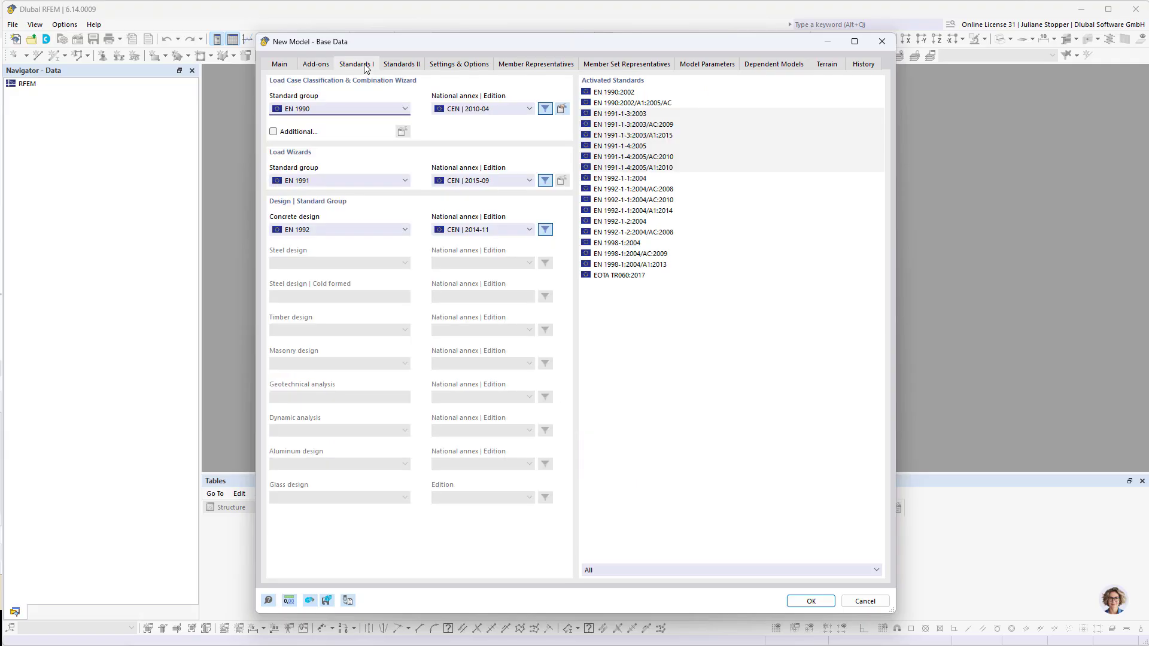
left_click(313, 65)
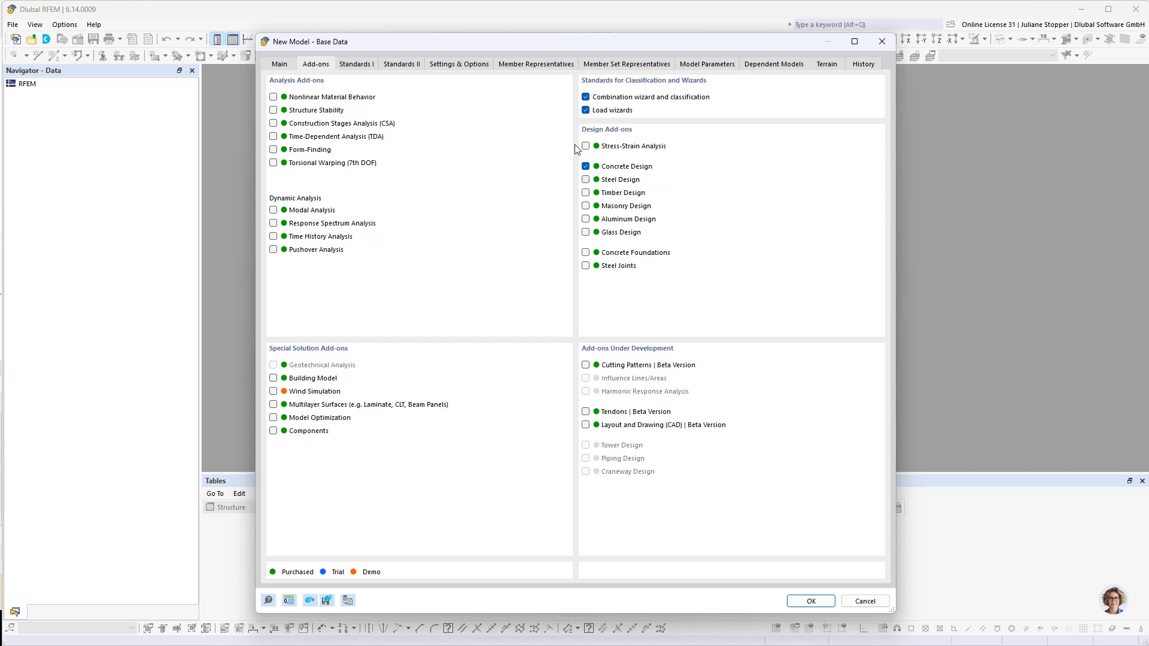
left_click(359, 64)
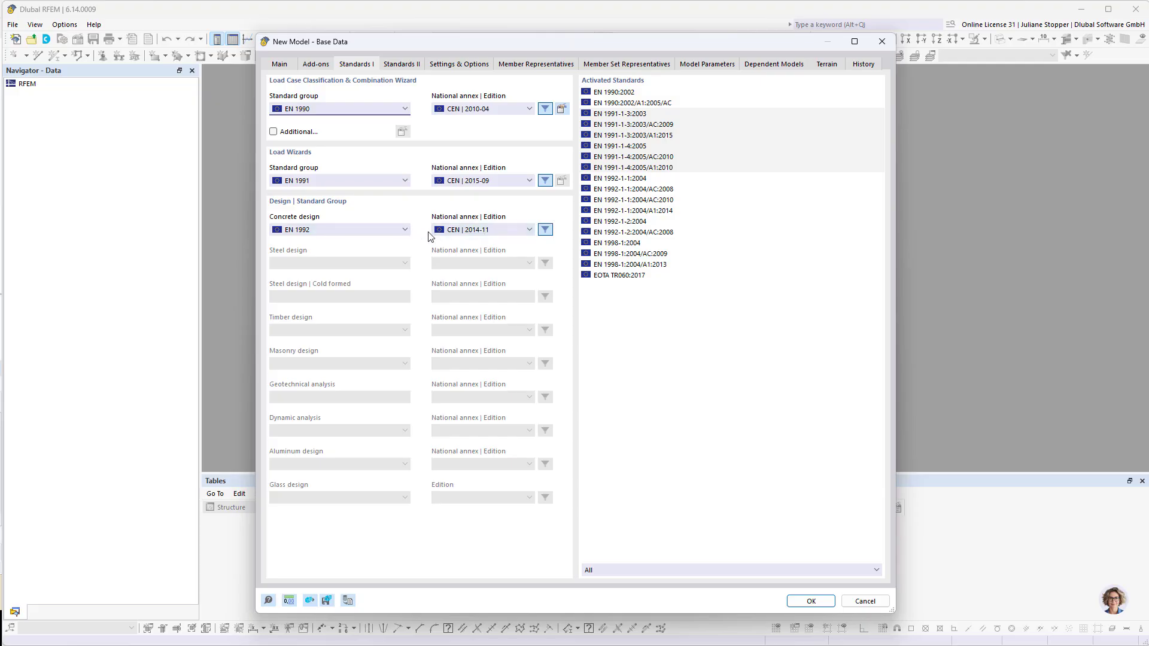
Deactivate Member Representatives and Member Set Representatives, and confirm the new model's base data.
left_click(454, 64)
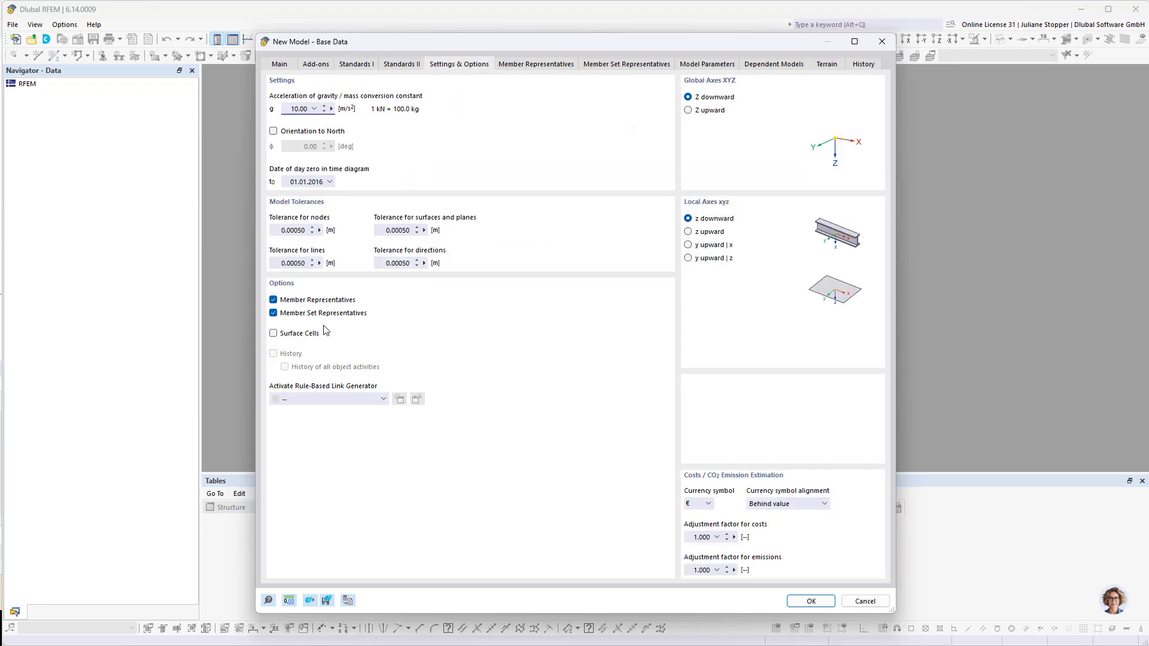
left_click(273, 299)
left_click(273, 314)
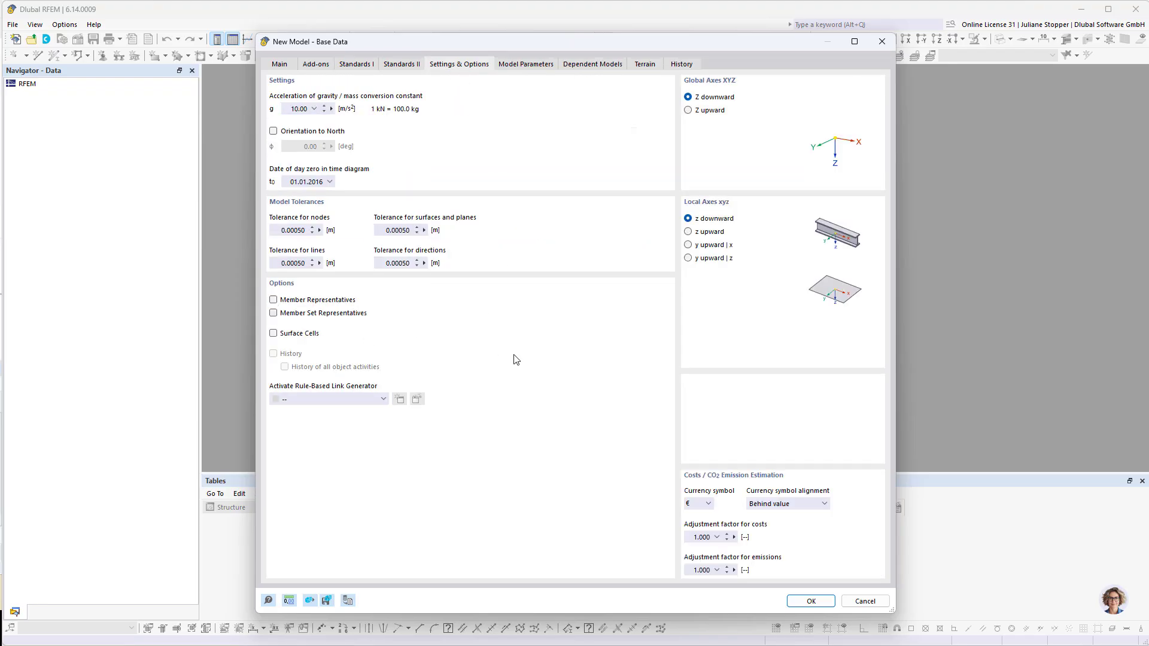
left_click(293, 66)
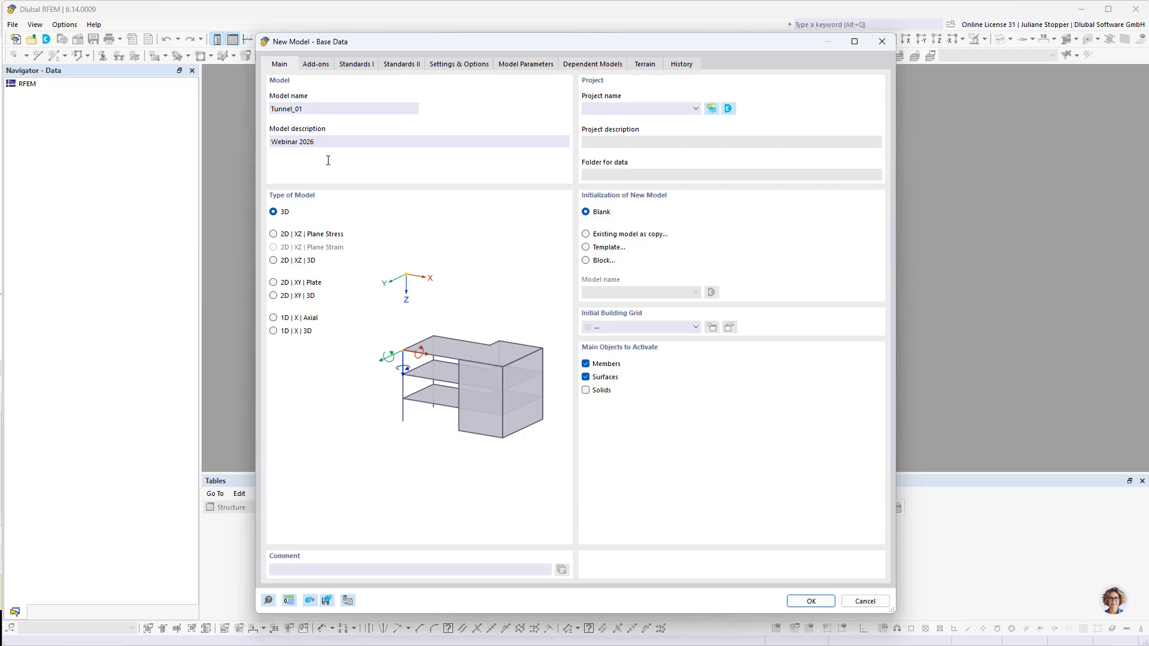
left_click(809, 602)
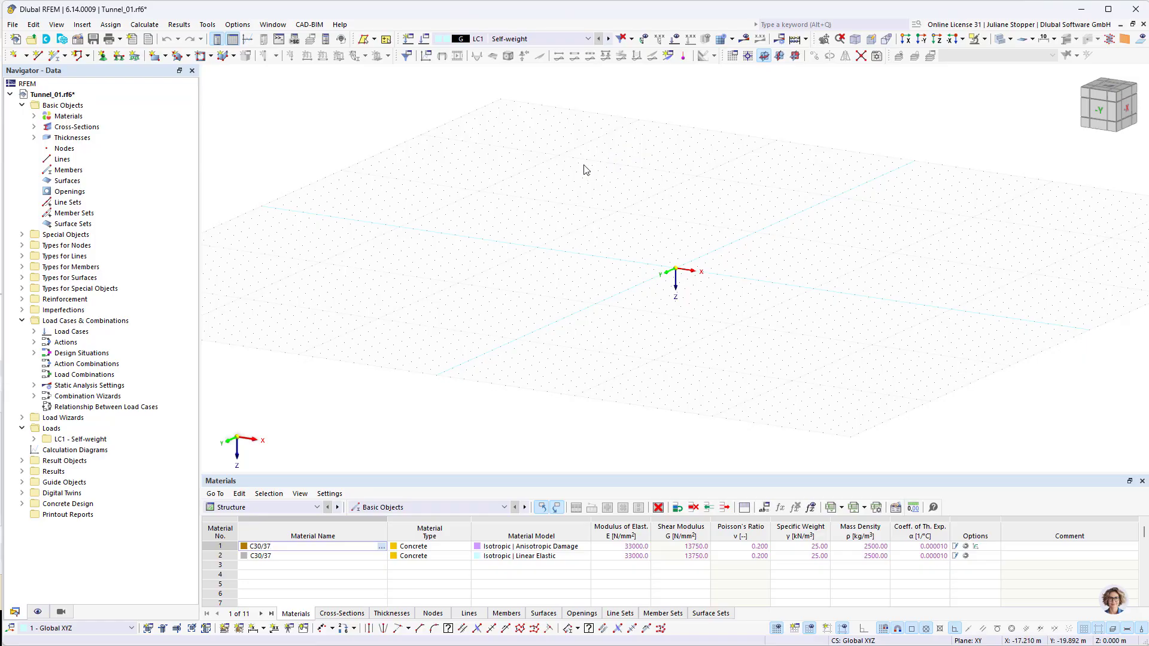
Set the work plane to XZ with a 0.5 m grid point spacing in both directions and dynamic grid sizing by model size.
left_click(732, 57)
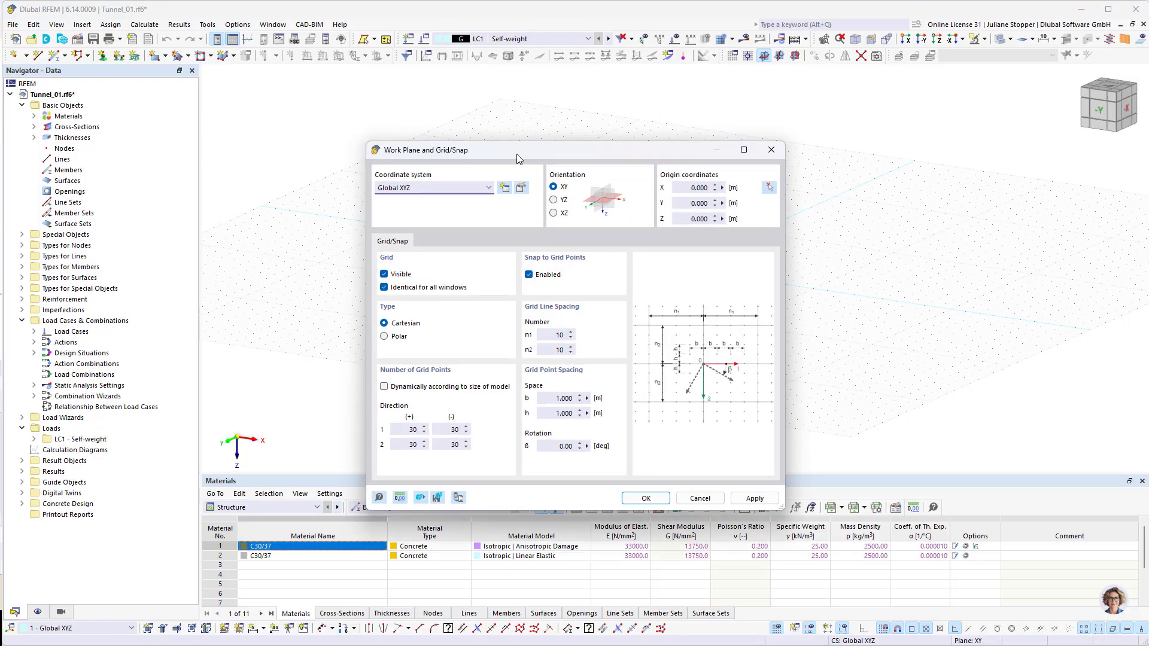
left_click_drag(516, 153, 510, 140)
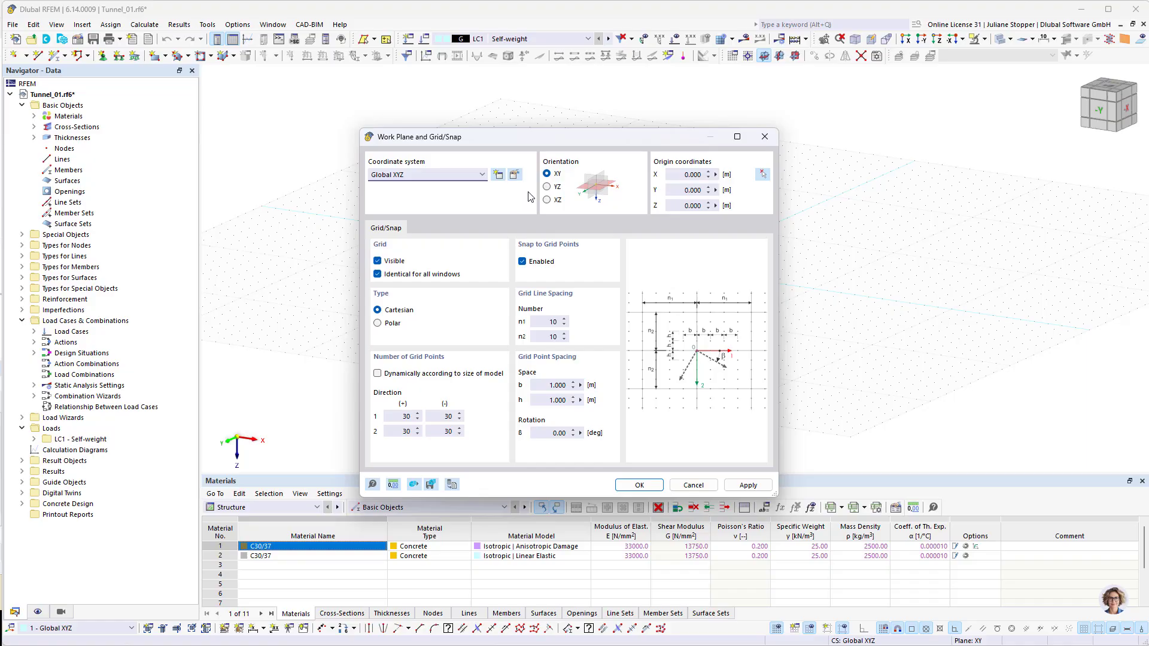
left_click(560, 386)
type("0")
left_click(546, 401)
type("0.5")
left_click(377, 374)
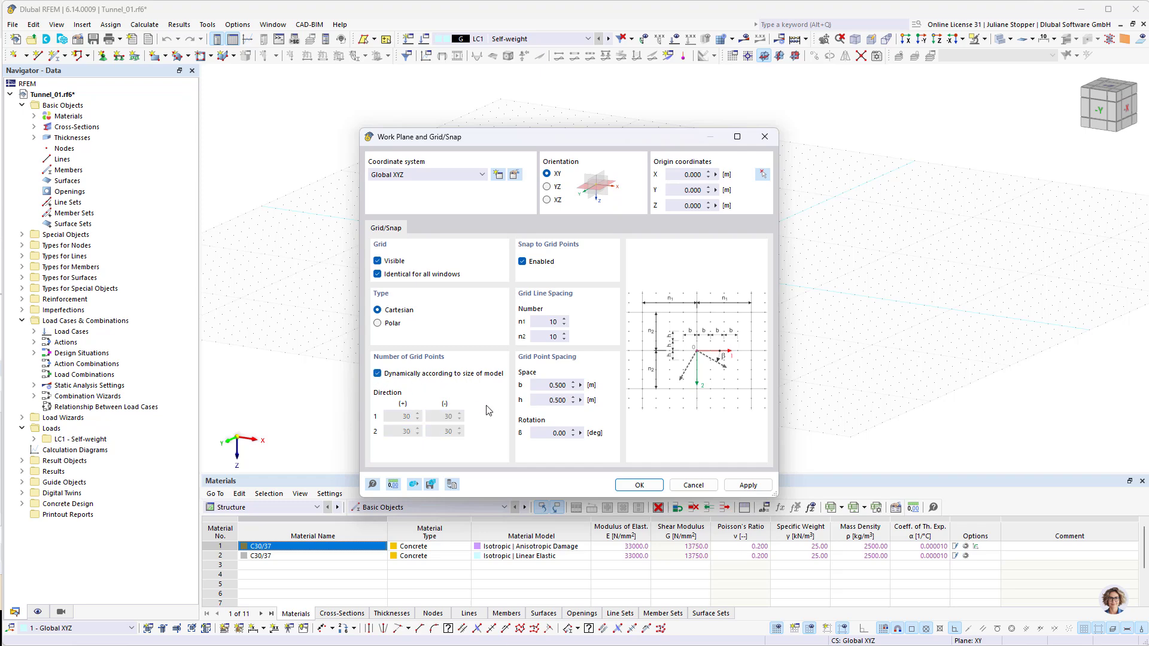
left_click(547, 200)
left_click(637, 485)
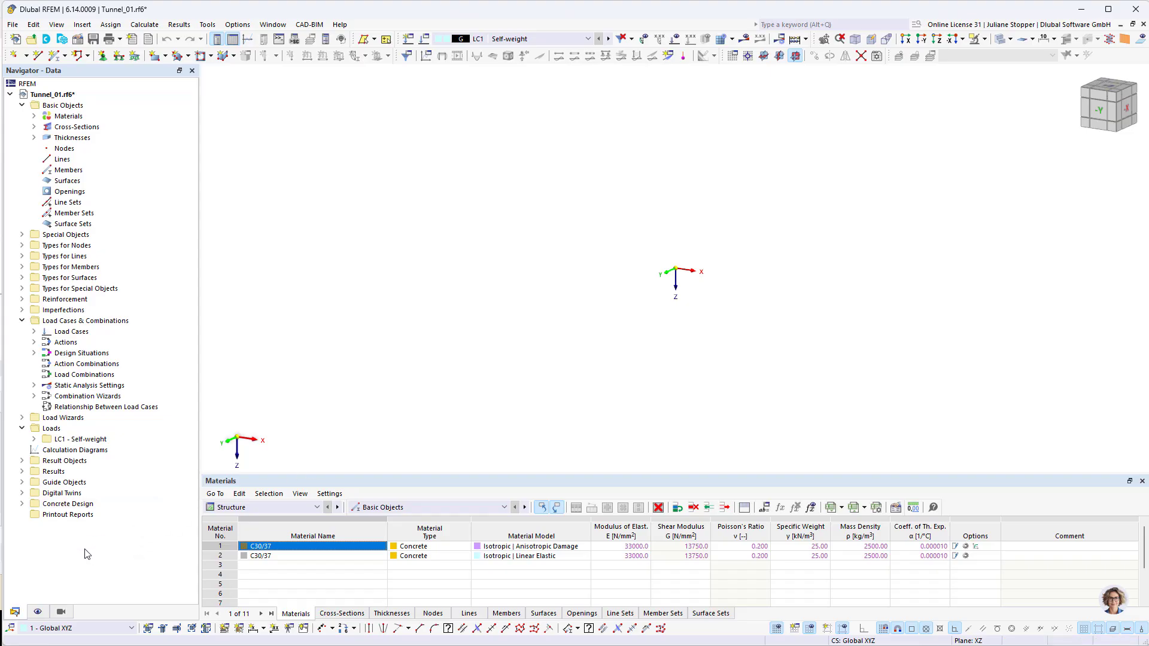
Add a background layer from the DXF file Background-layer_soil in the Final-EN folder, at its original position in the global coordinate system.
left_click(22, 483)
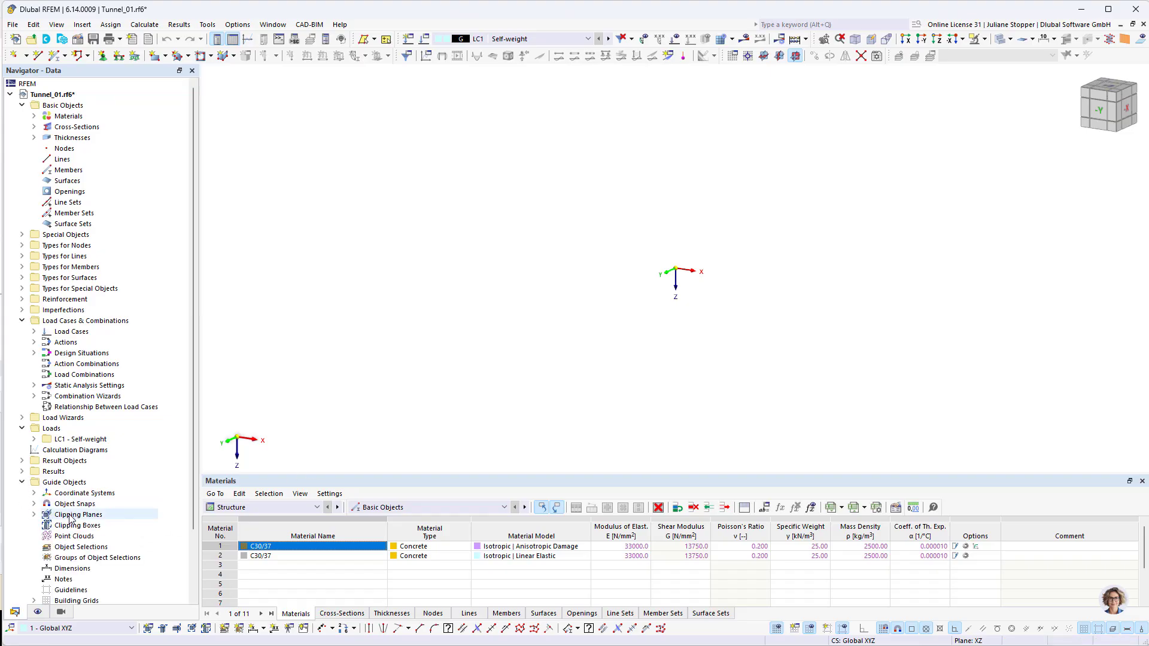
scroll(59, 527, "down", 3)
right_click(65, 550)
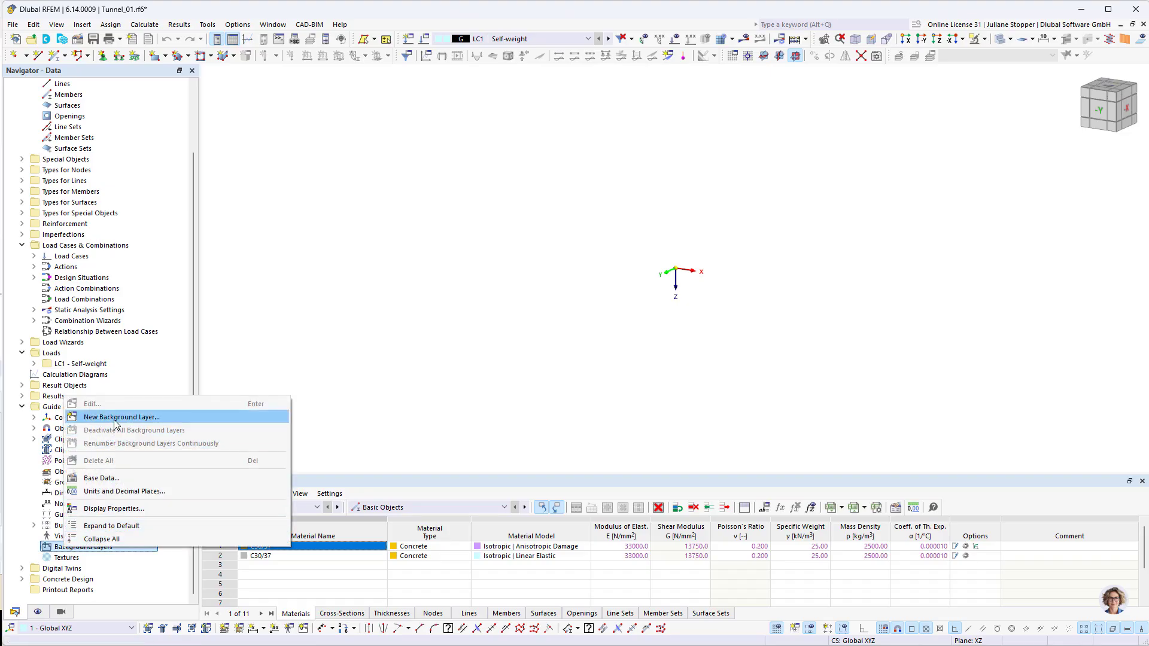
left_click(114, 419)
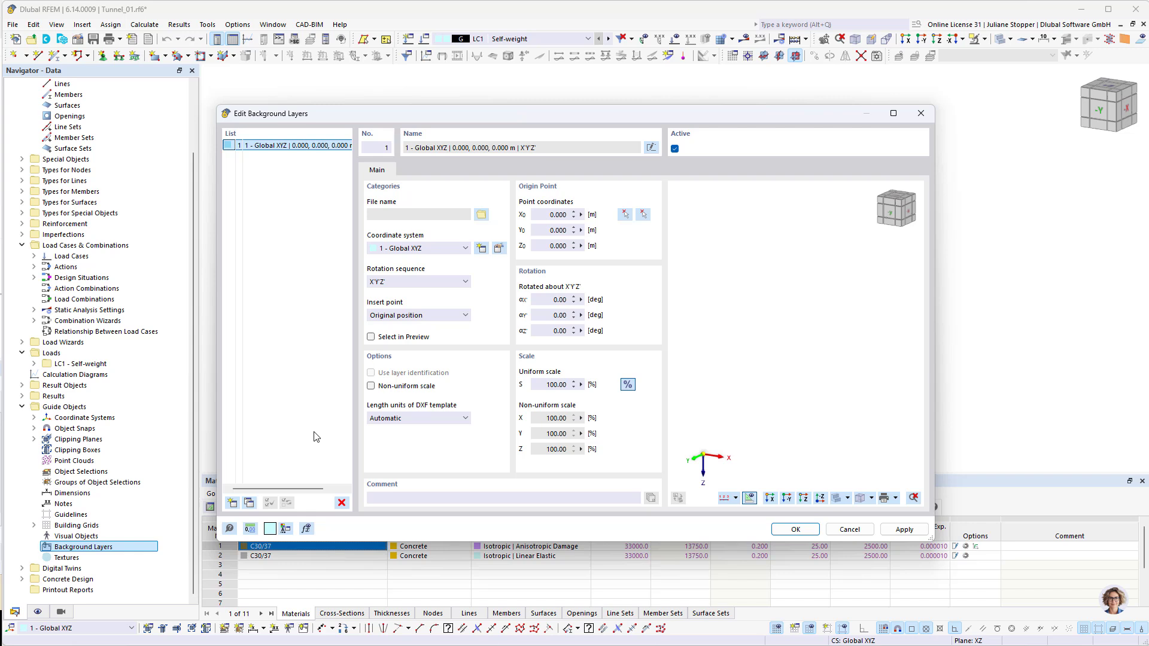
left_click(482, 215)
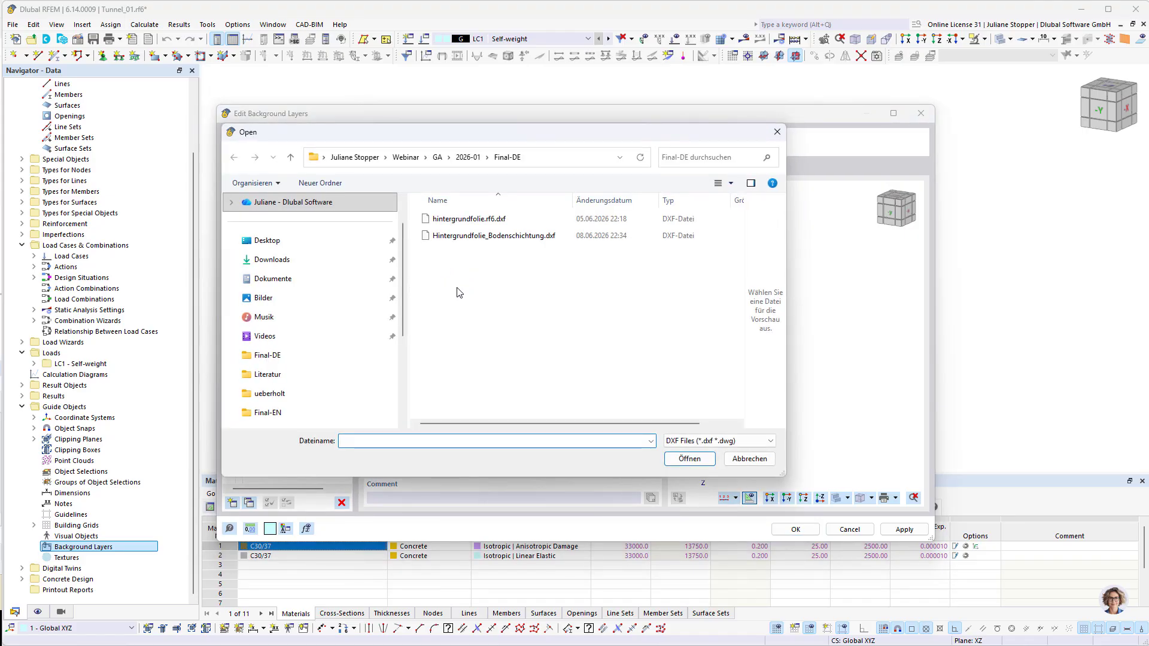
left_click(468, 157)
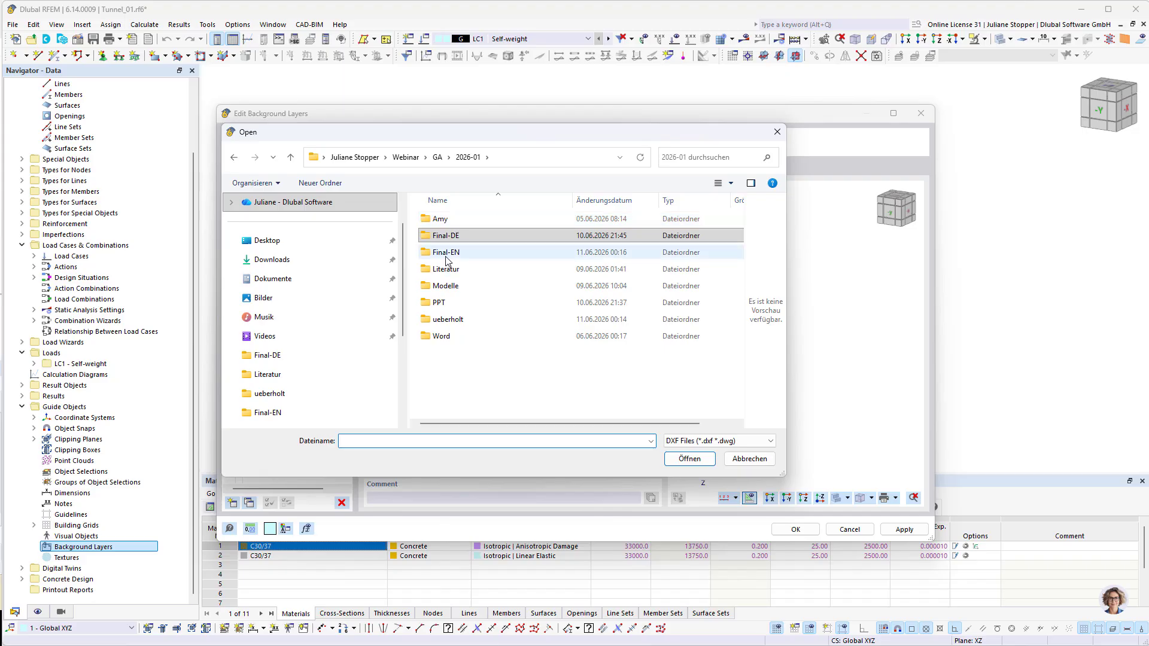
double_click(446, 253)
left_click(458, 220)
left_click(689, 459)
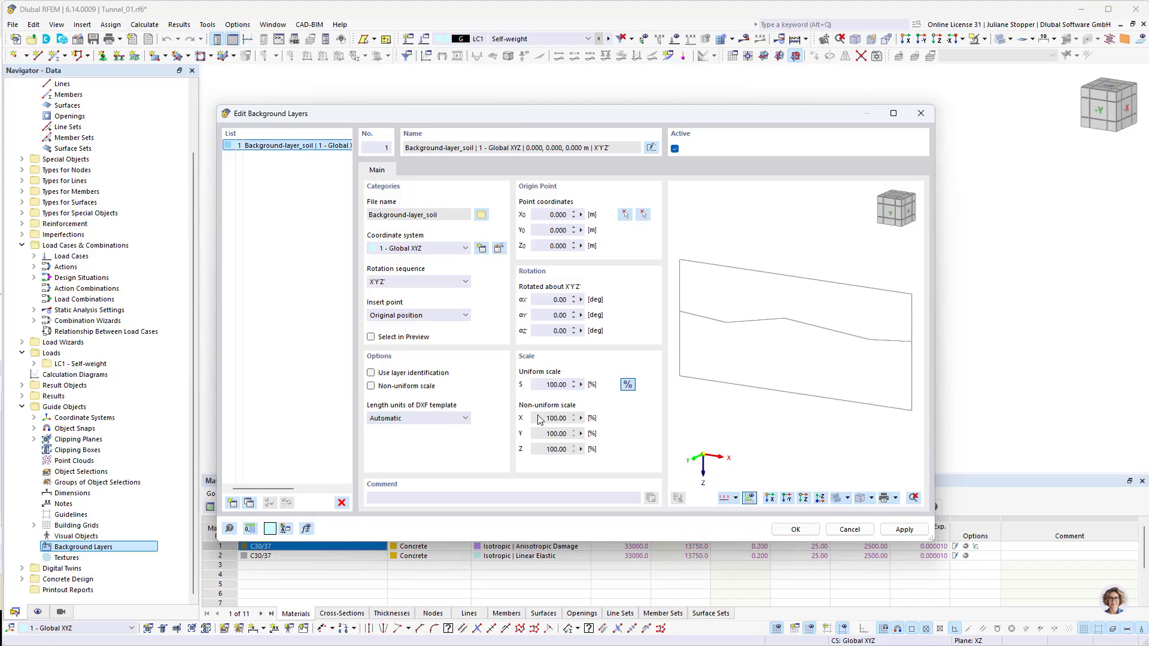
left_click(805, 535)
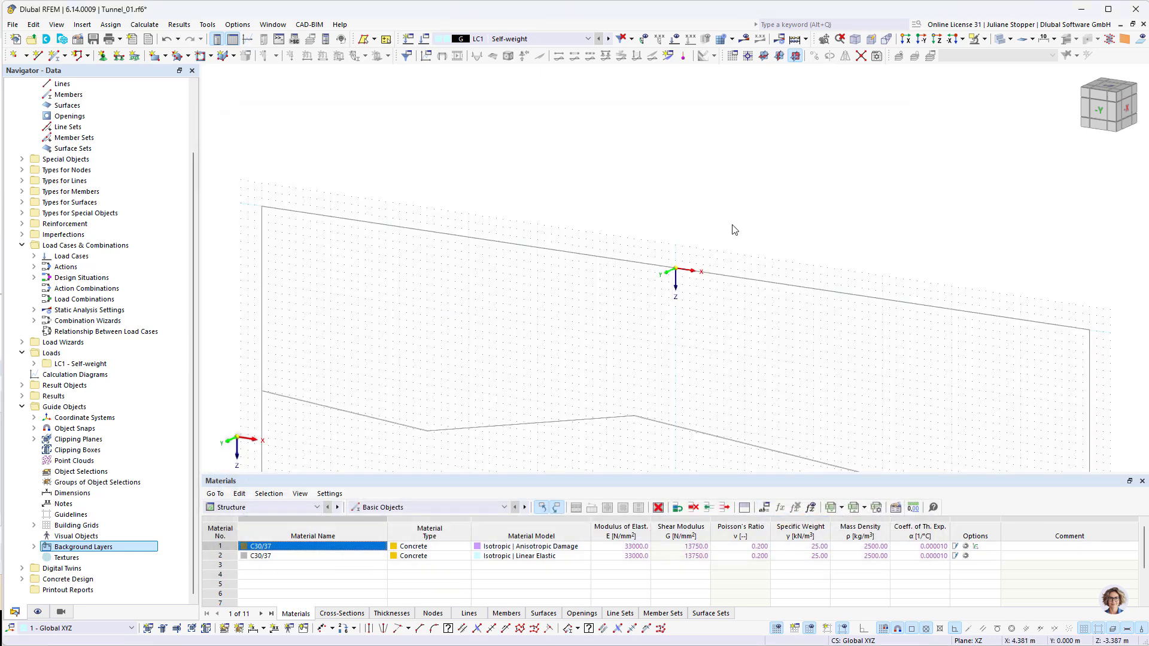
left_click(924, 45)
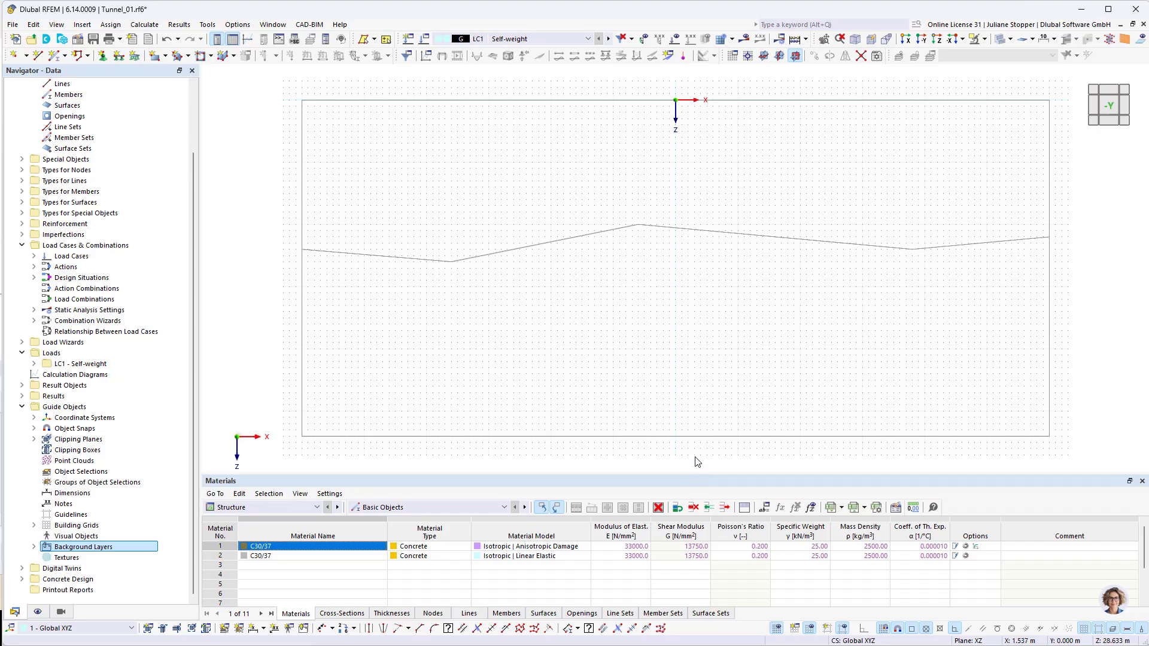
Import the global parameters from the Excel file "Tunnel 01_final - Global Parameters".
left_click(765, 510)
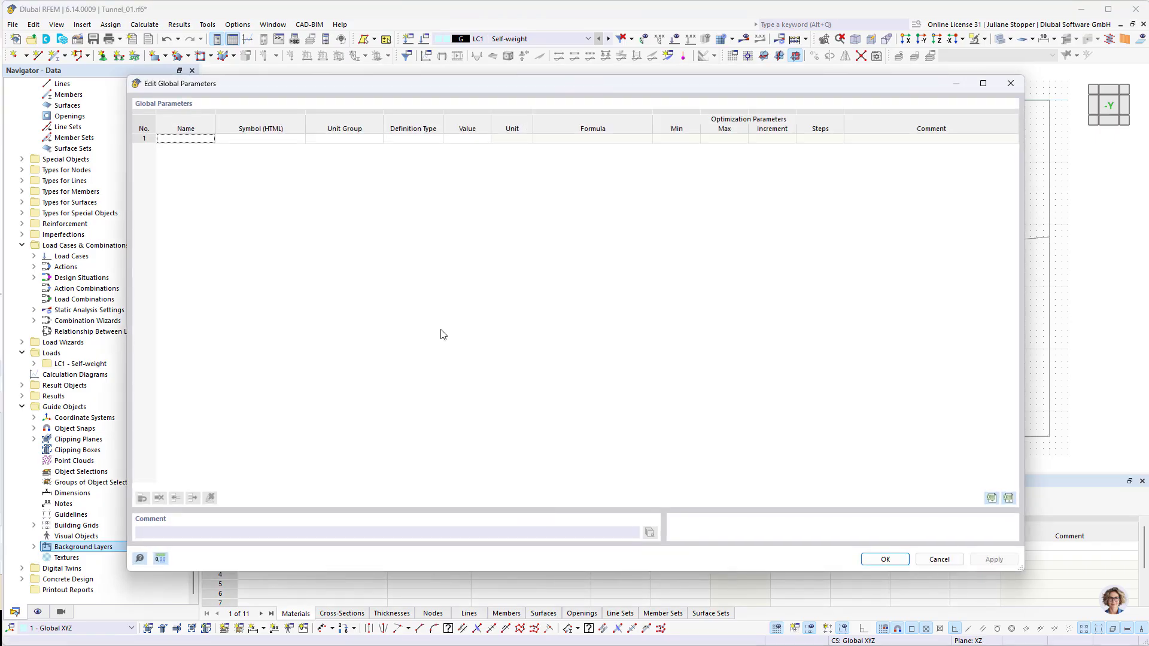
left_click(202, 139)
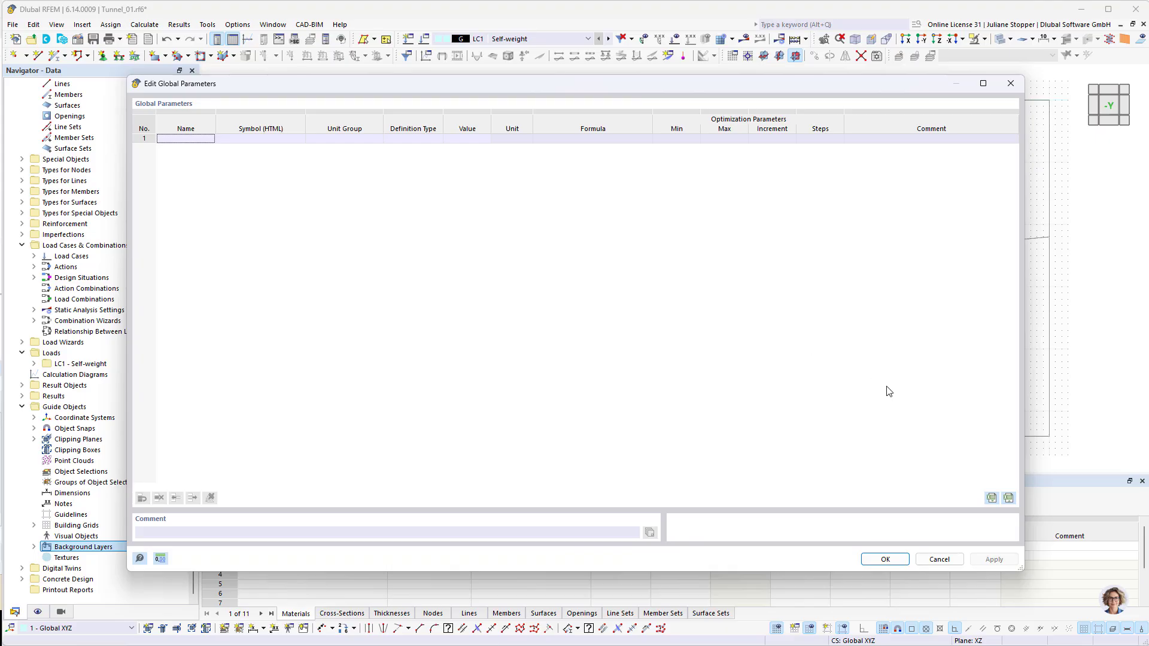
left_click(1010, 498)
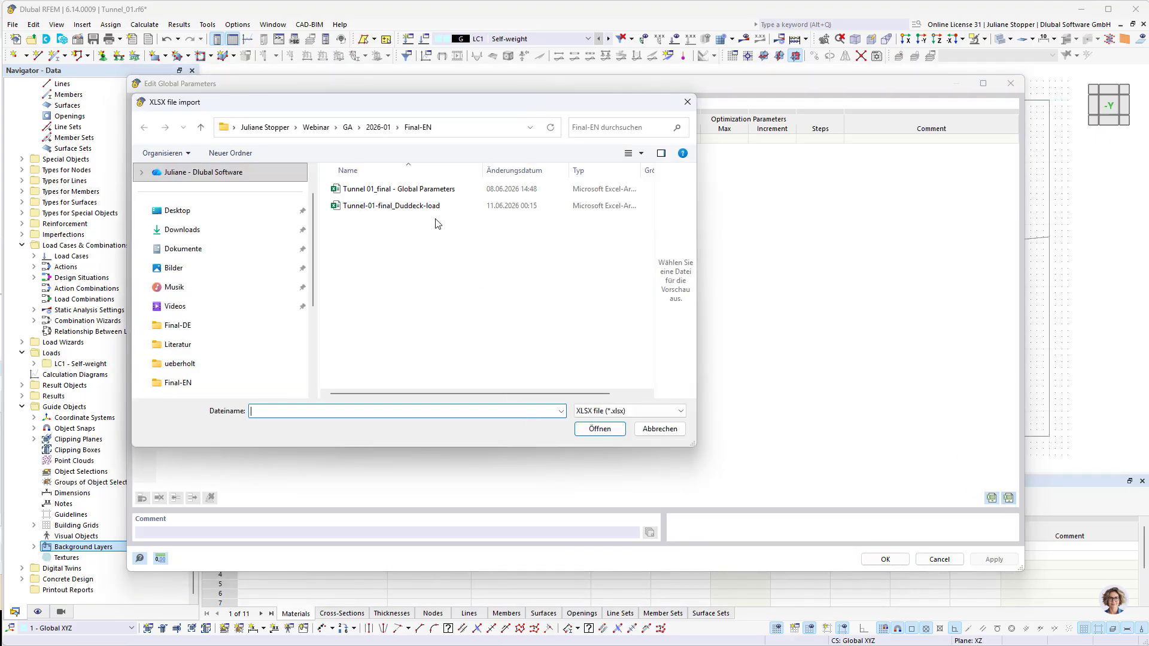
left_click(410, 193)
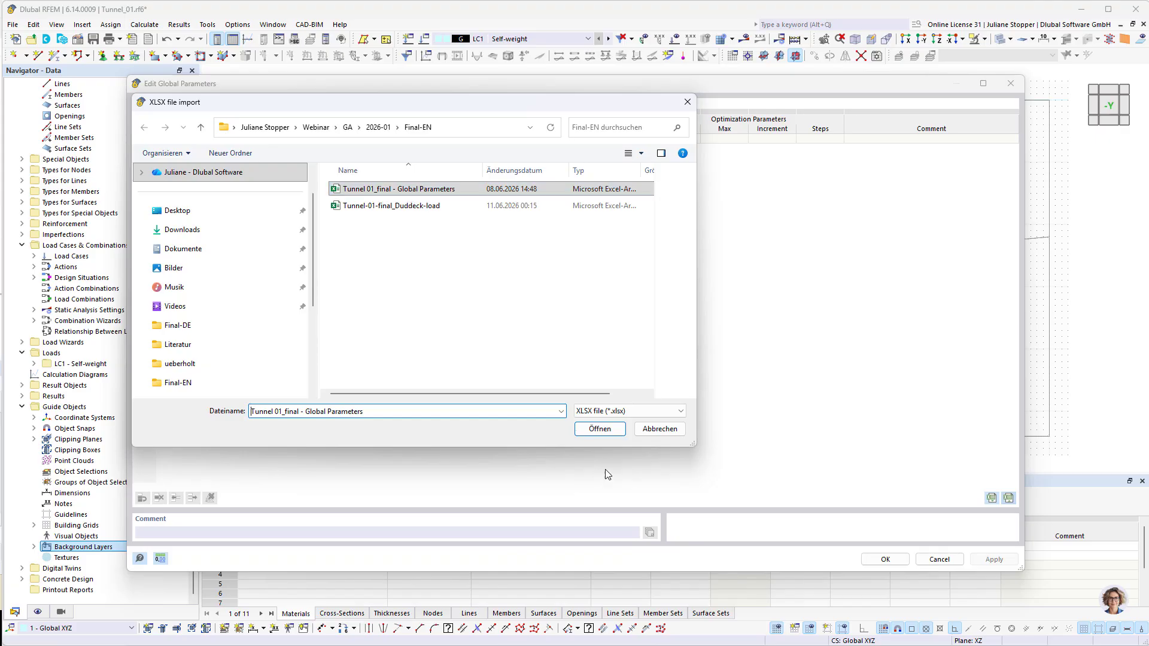
left_click(599, 429)
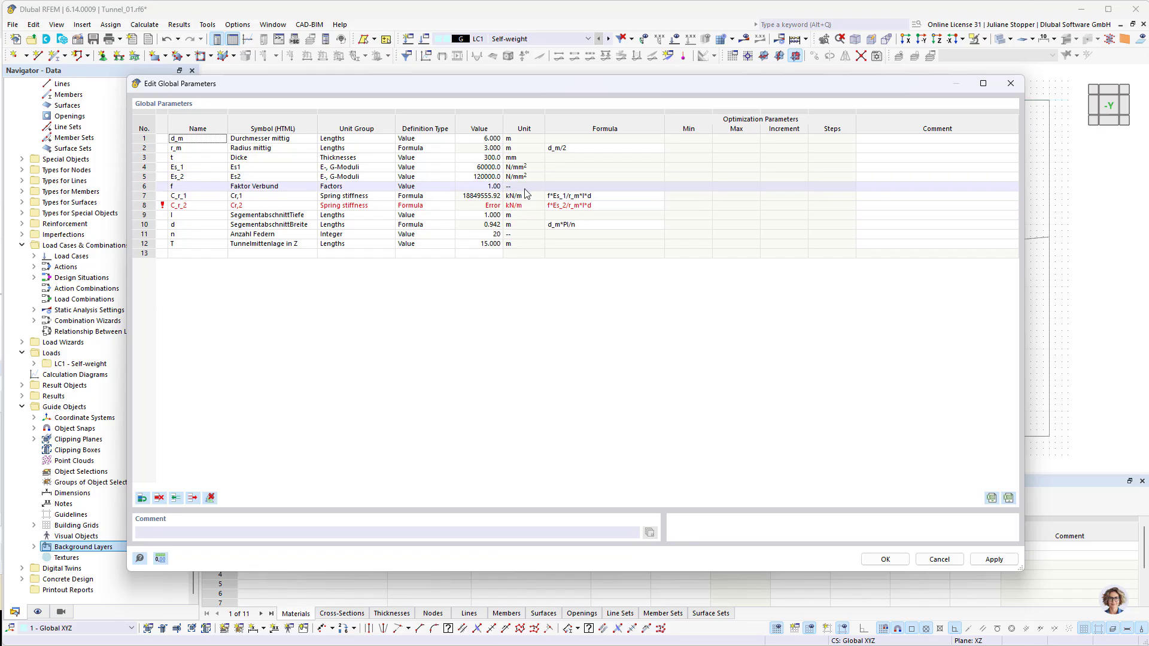
Review the formulas of the spring stiffnesses C_r_1 and C_r_2 and the segment width d, and apply the global parameters.
left_click(209, 198)
left_click(209, 207)
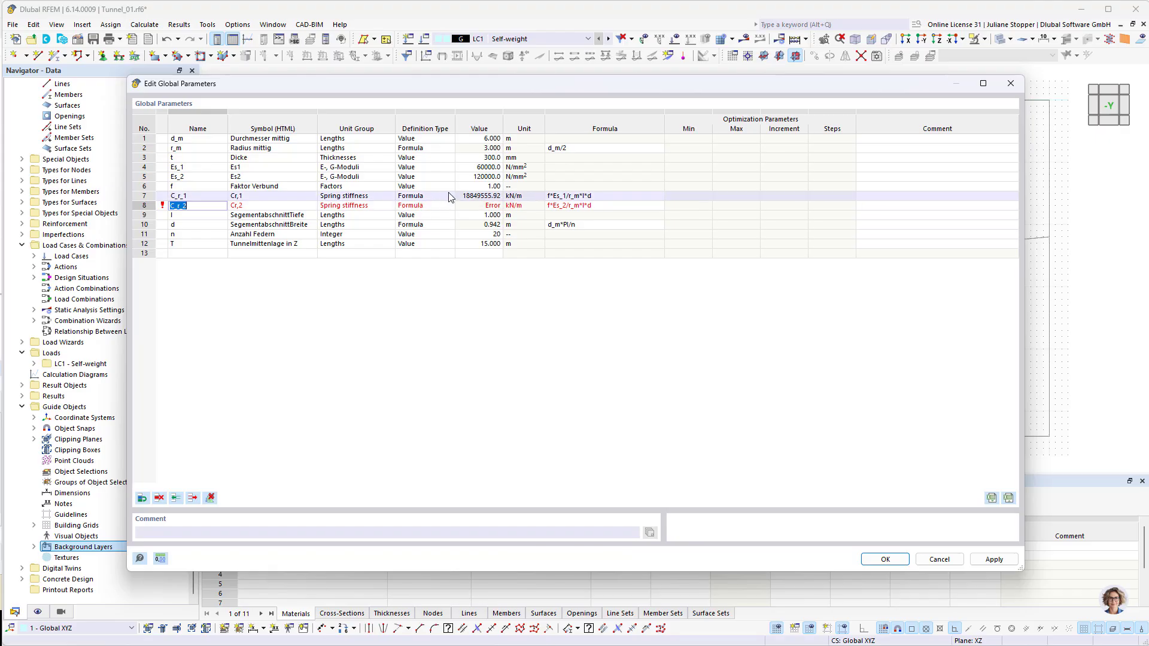
left_click(582, 197)
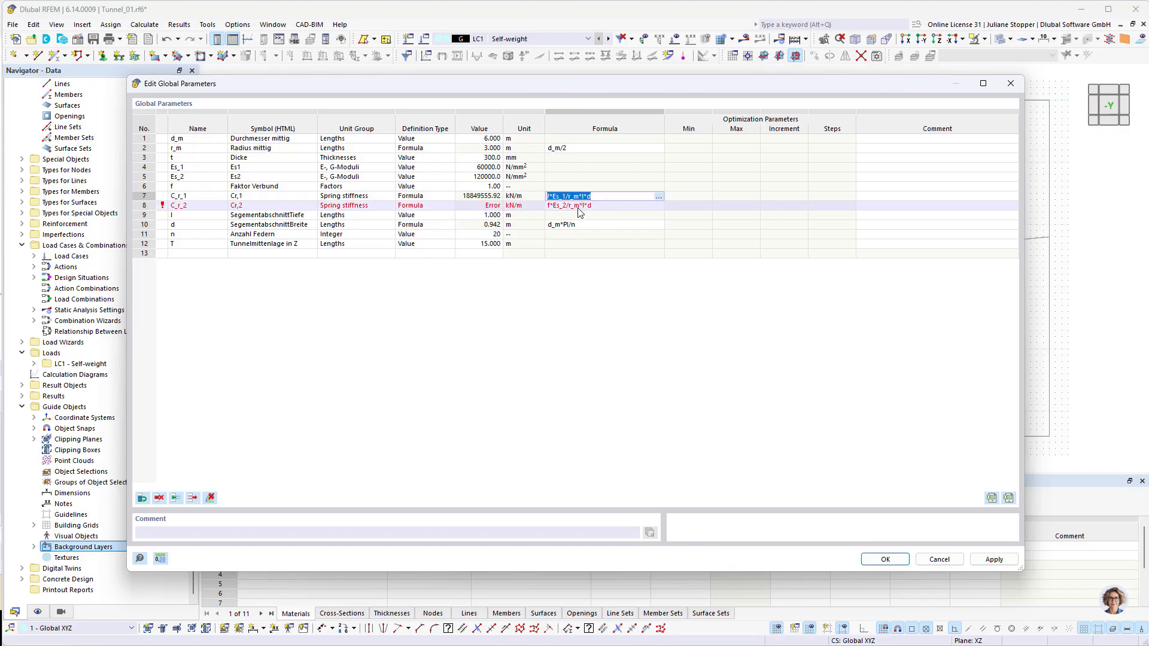
left_click(580, 206)
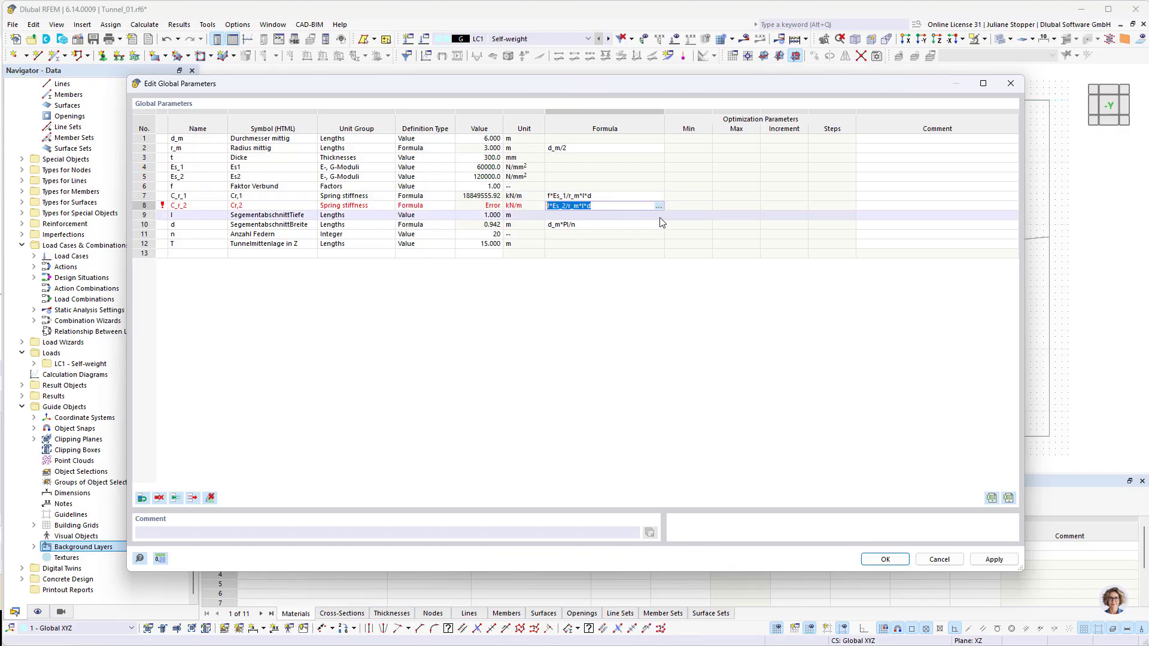
left_click(994, 560)
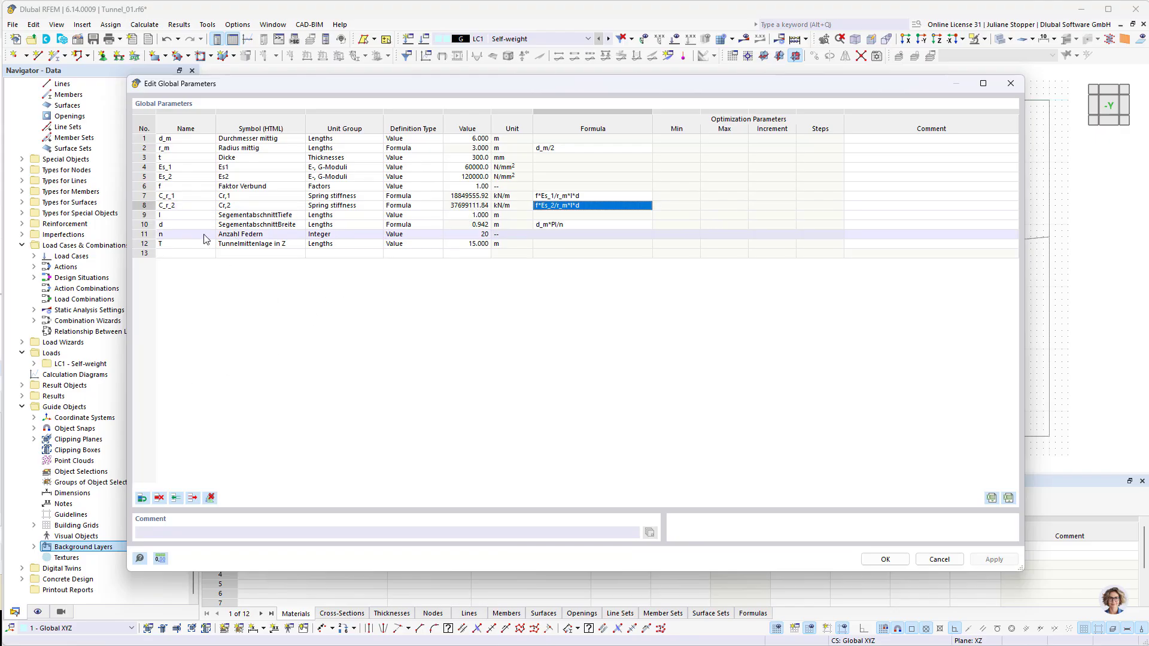
double_click(169, 227)
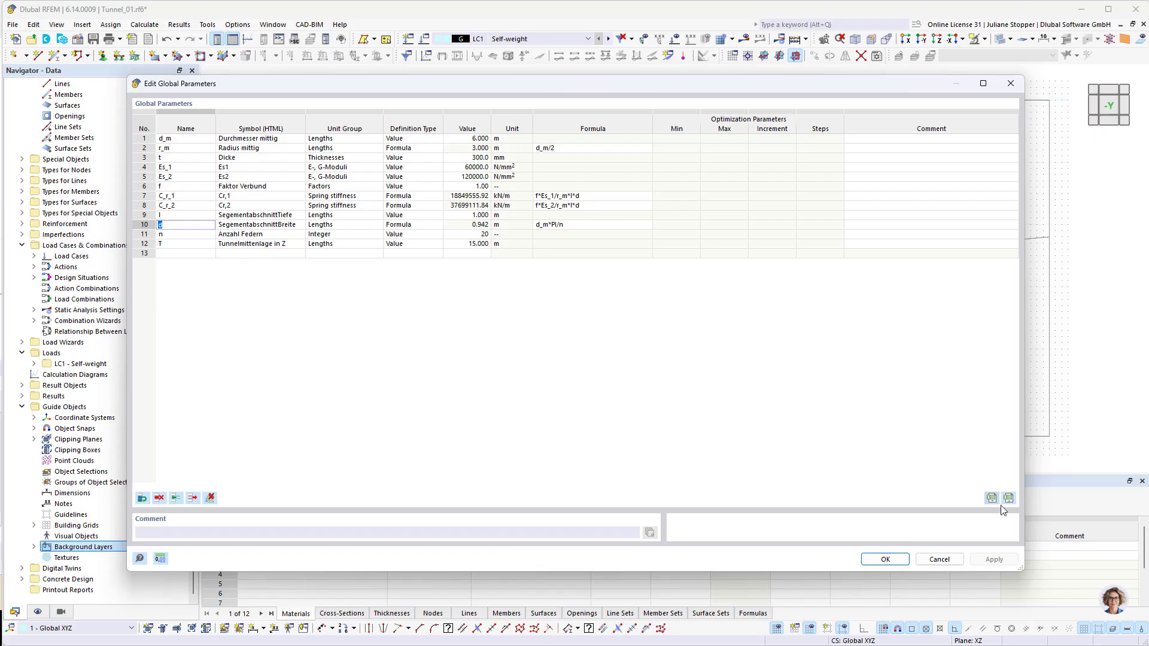
left_click(885, 560)
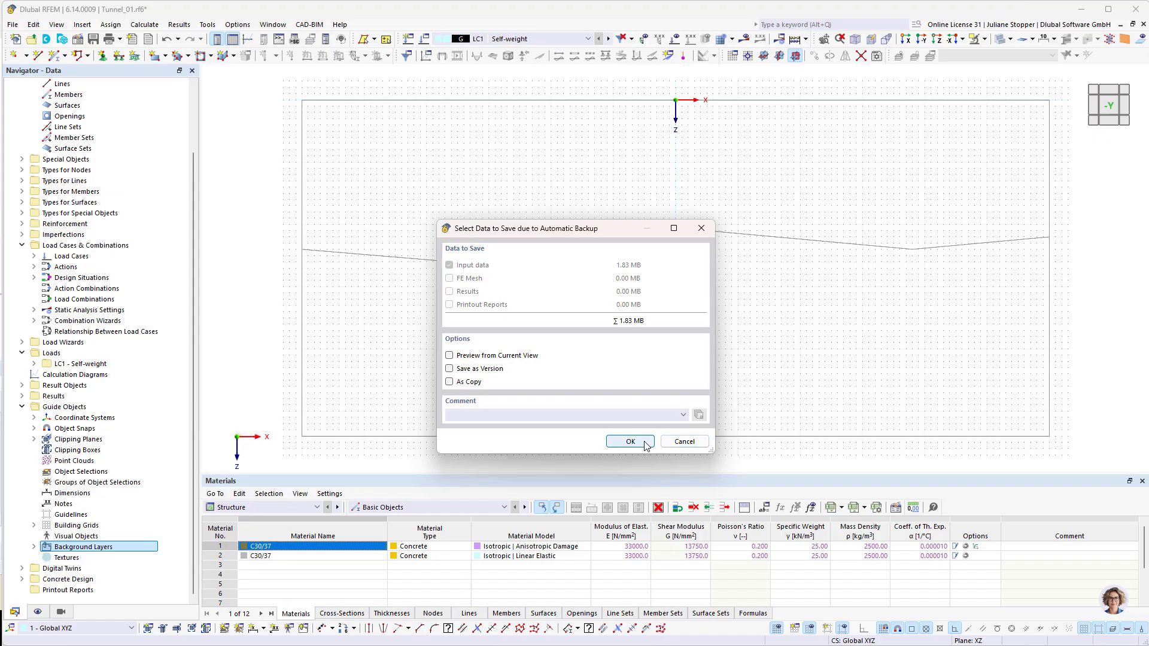
Save the input data as the RFEM 6 file Tunnel_01 in the Final-EN folder.
left_click(646, 443)
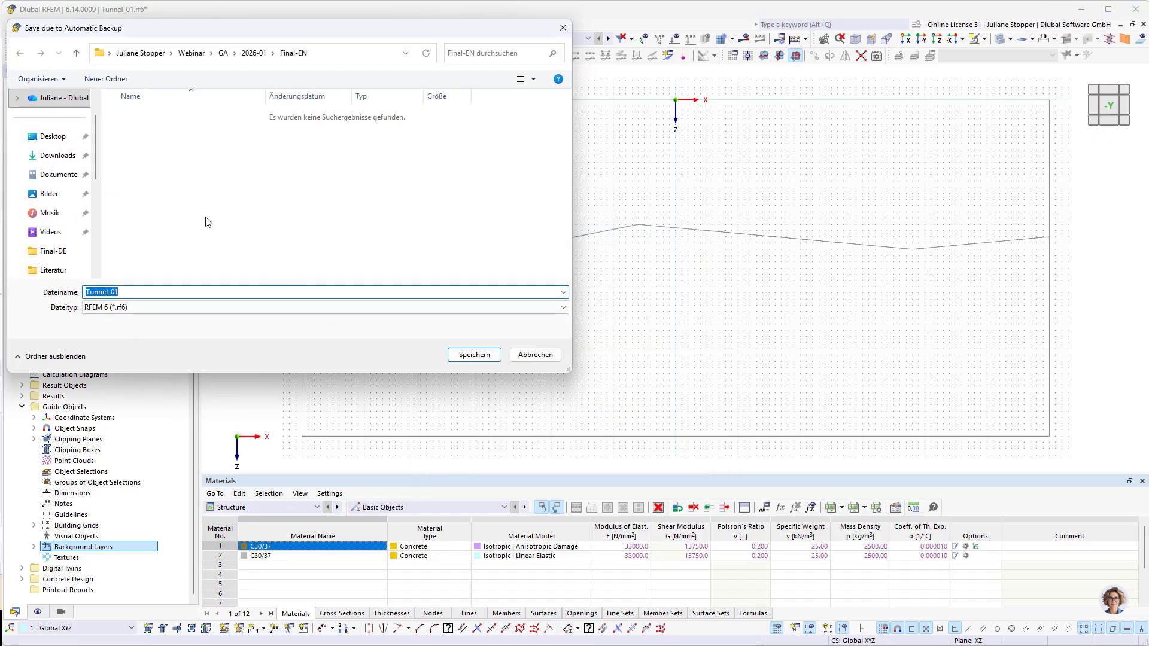
left_click(482, 356)
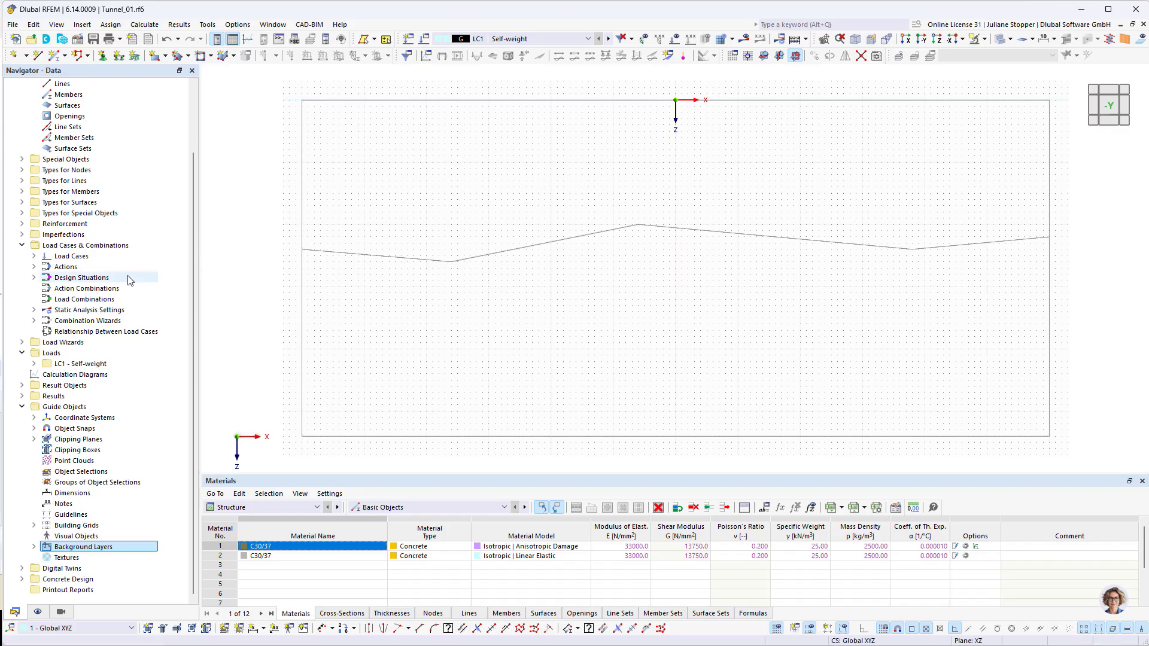
Delete the C30/37 material that uses the Isotropic | Anisotropic Damage model.
scroll(62, 236, "up", 3)
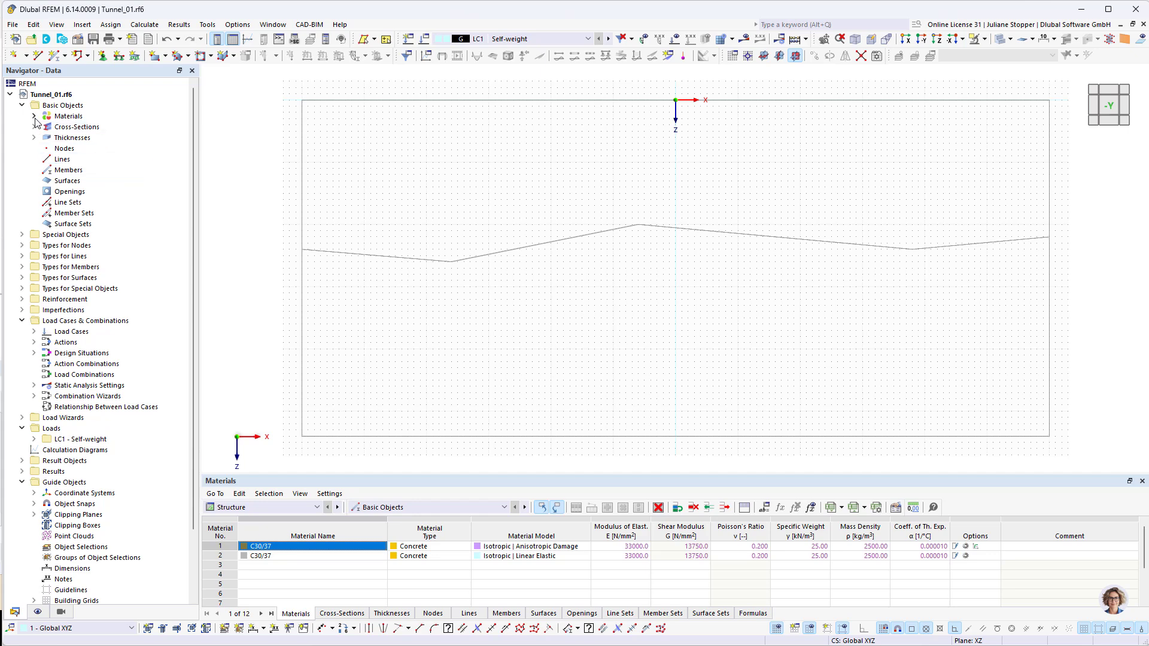
right_click(54, 116)
left_click(75, 122)
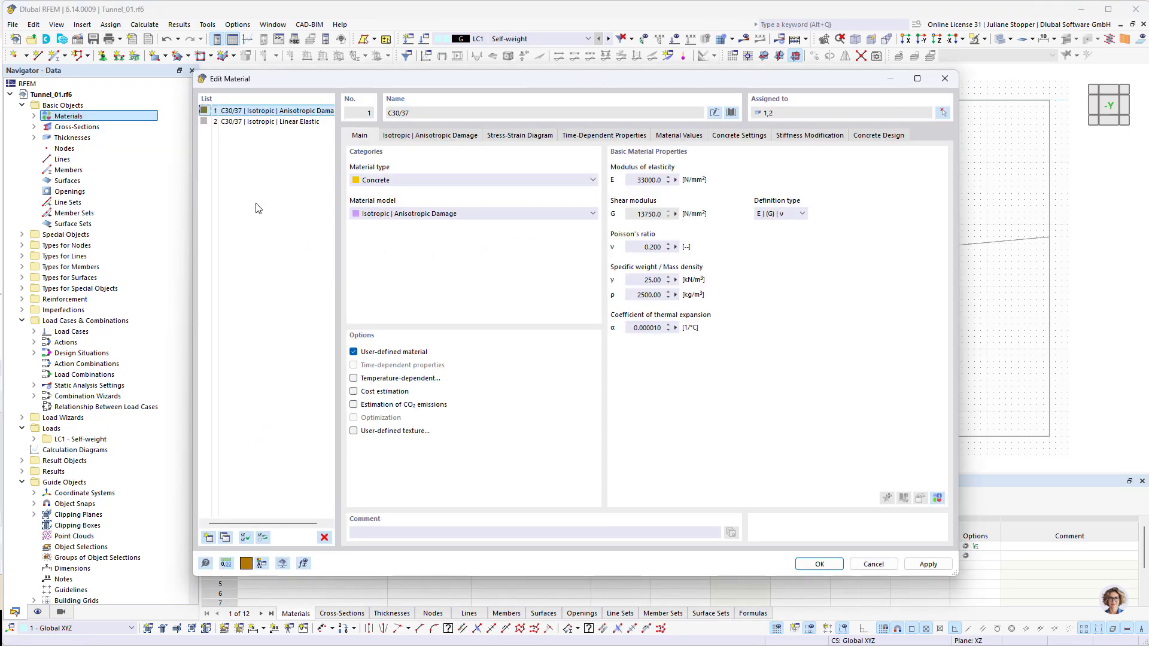
left_click_drag(190, 194, 176, 194)
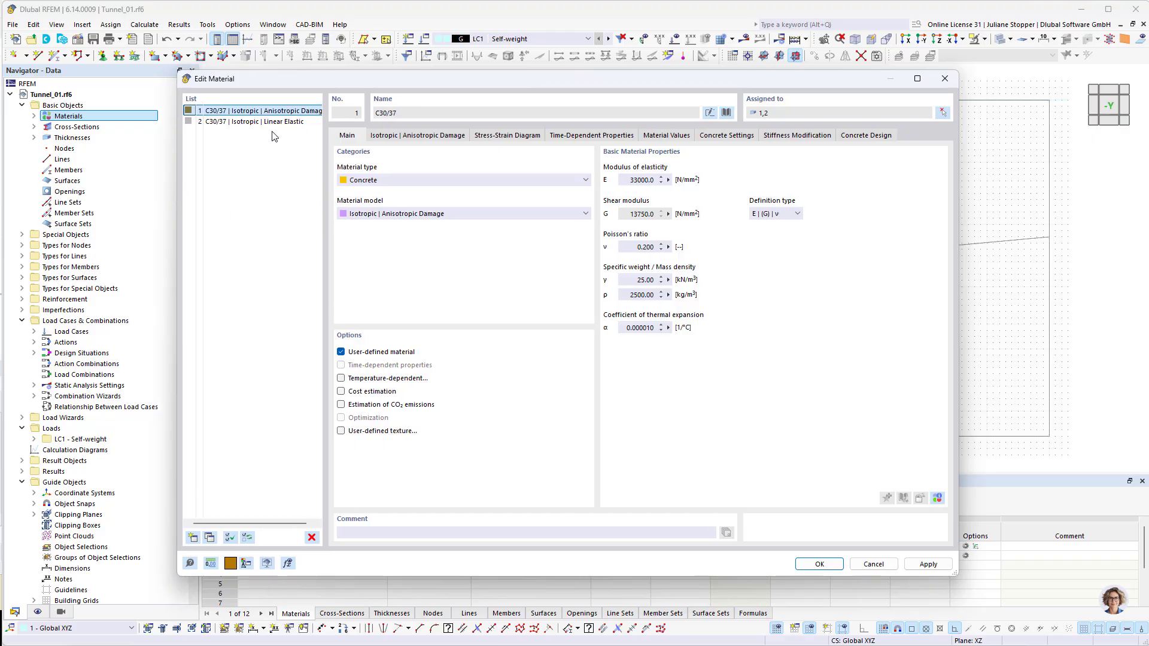
left_click(312, 538)
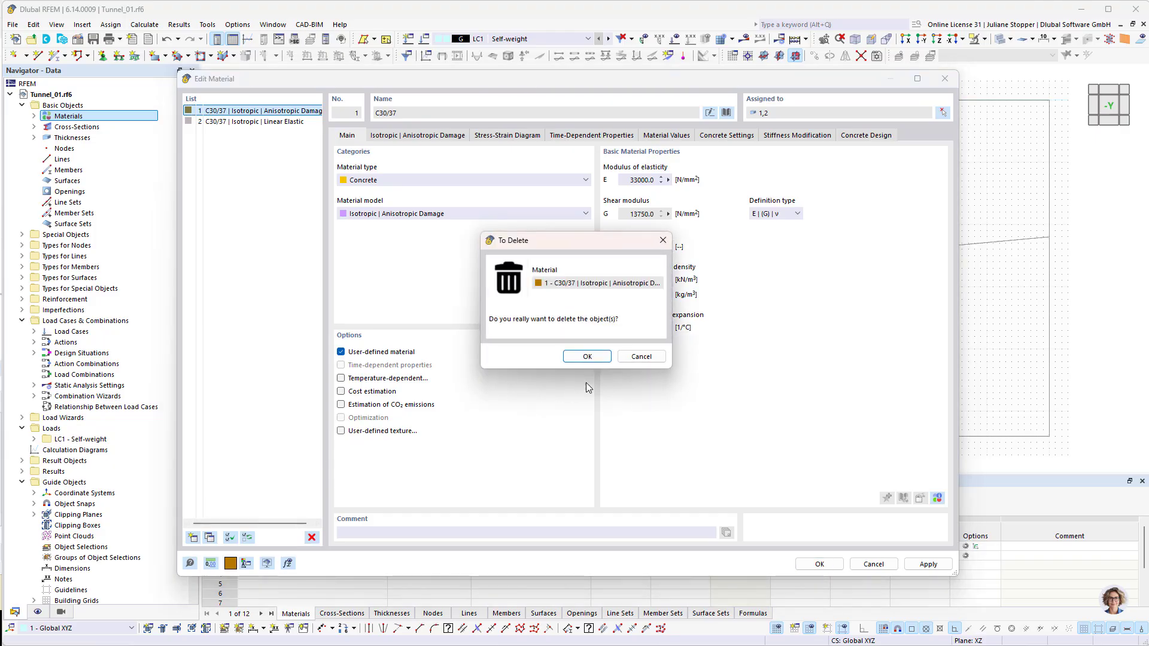
left_click(603, 355)
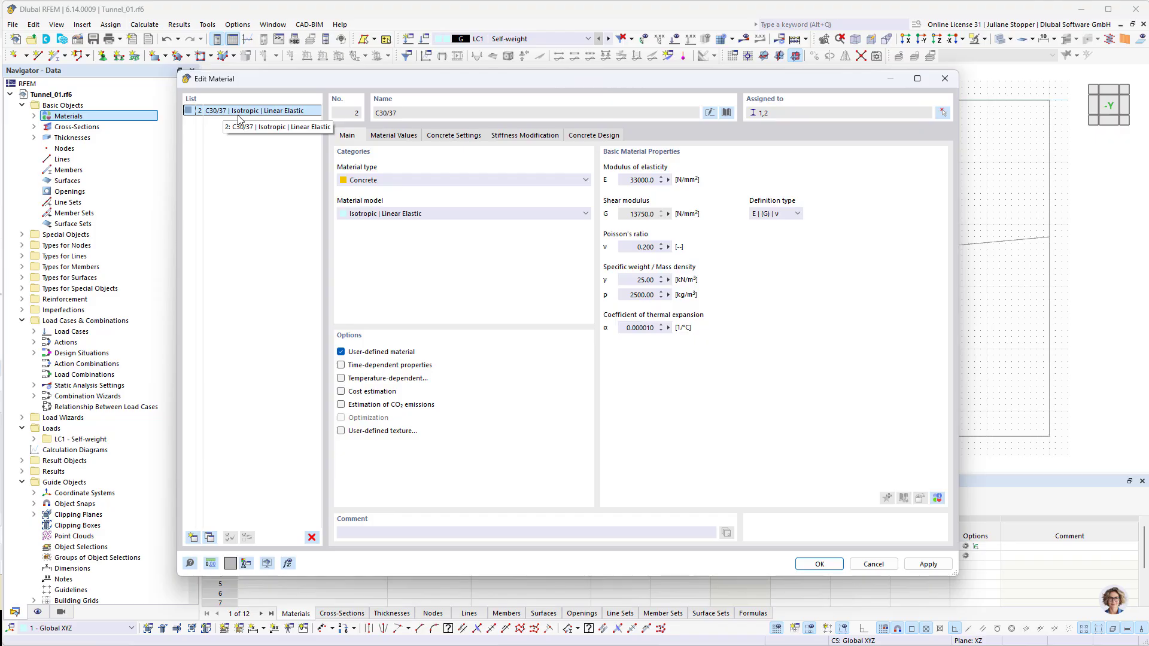
left_click(725, 113)
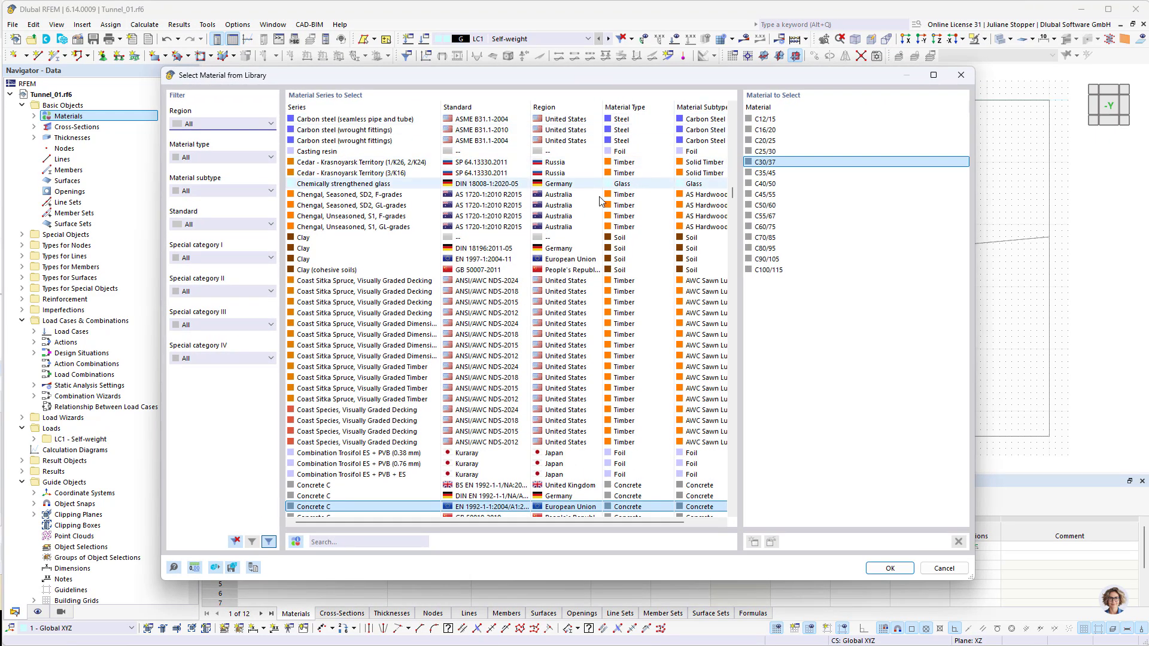
left_click(946, 569)
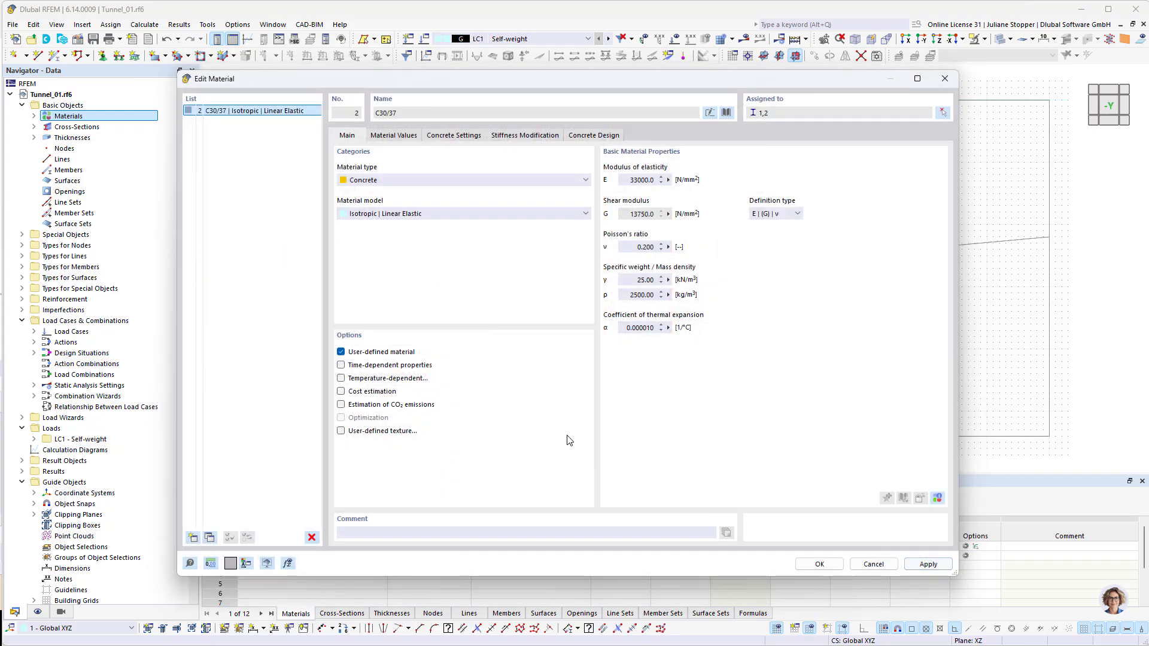
Add a new material from the library: reinforcing steel B500S(A) of the European Union series to EN 1992-1-1.
left_click(193, 537)
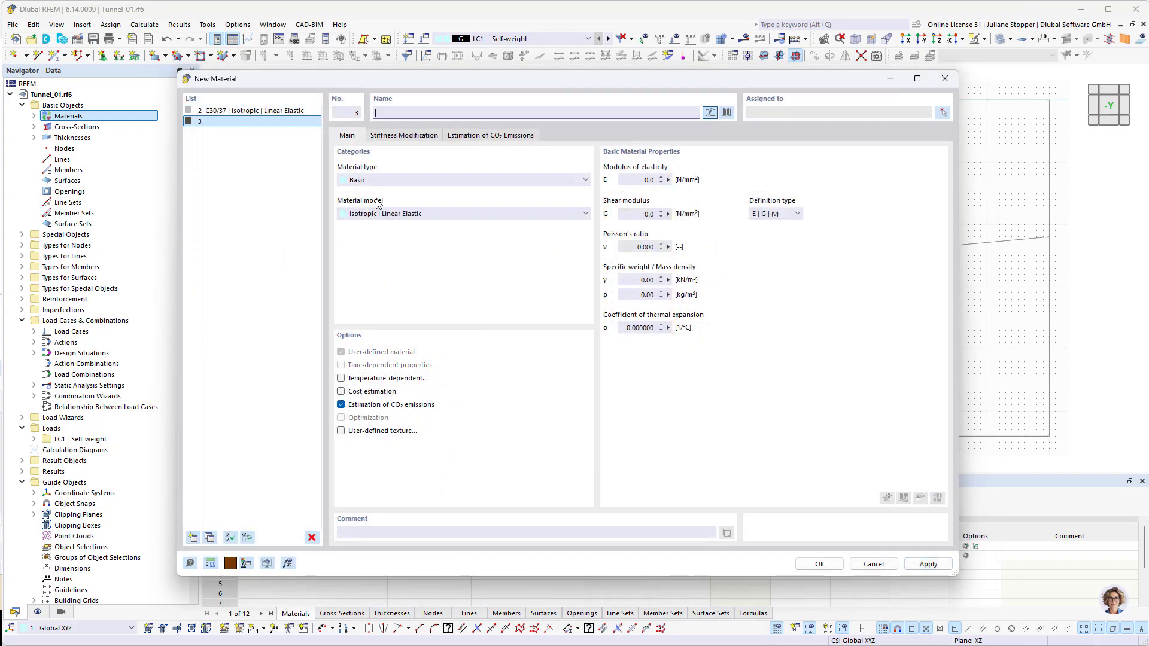
left_click(726, 113)
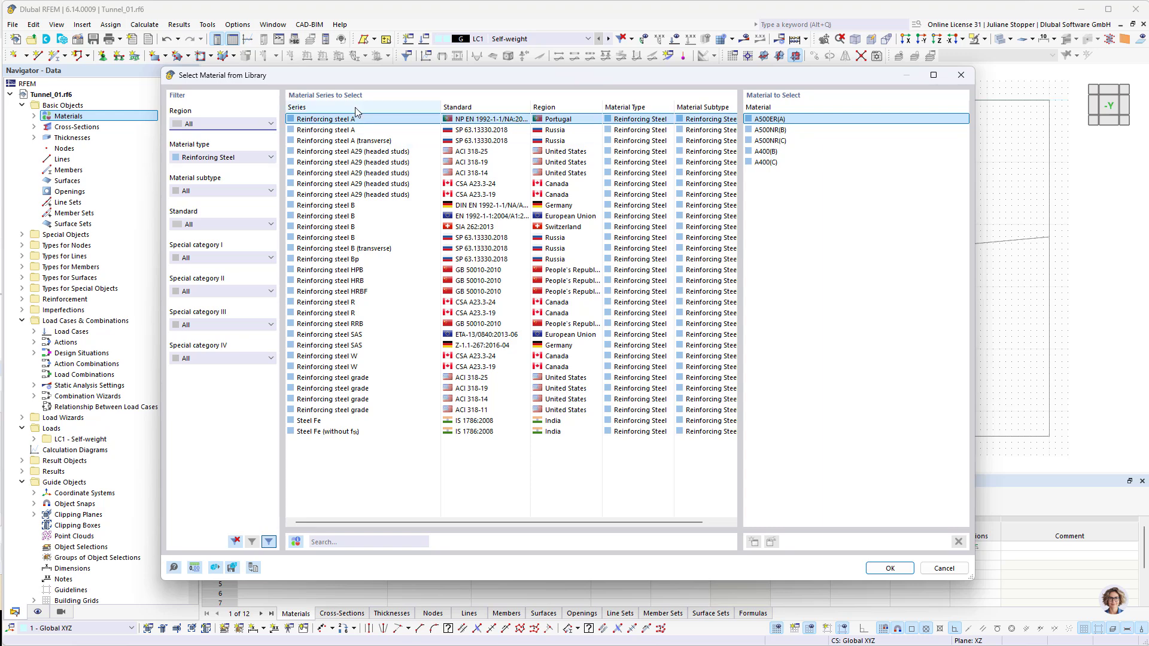
left_click(349, 216)
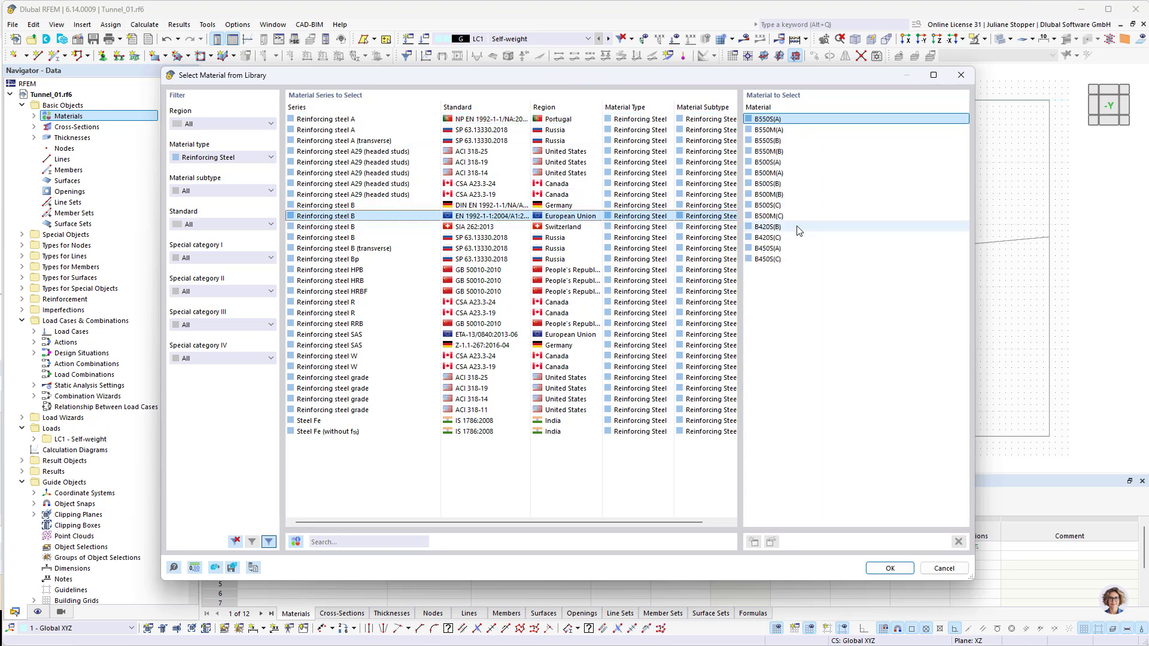
left_click(769, 163)
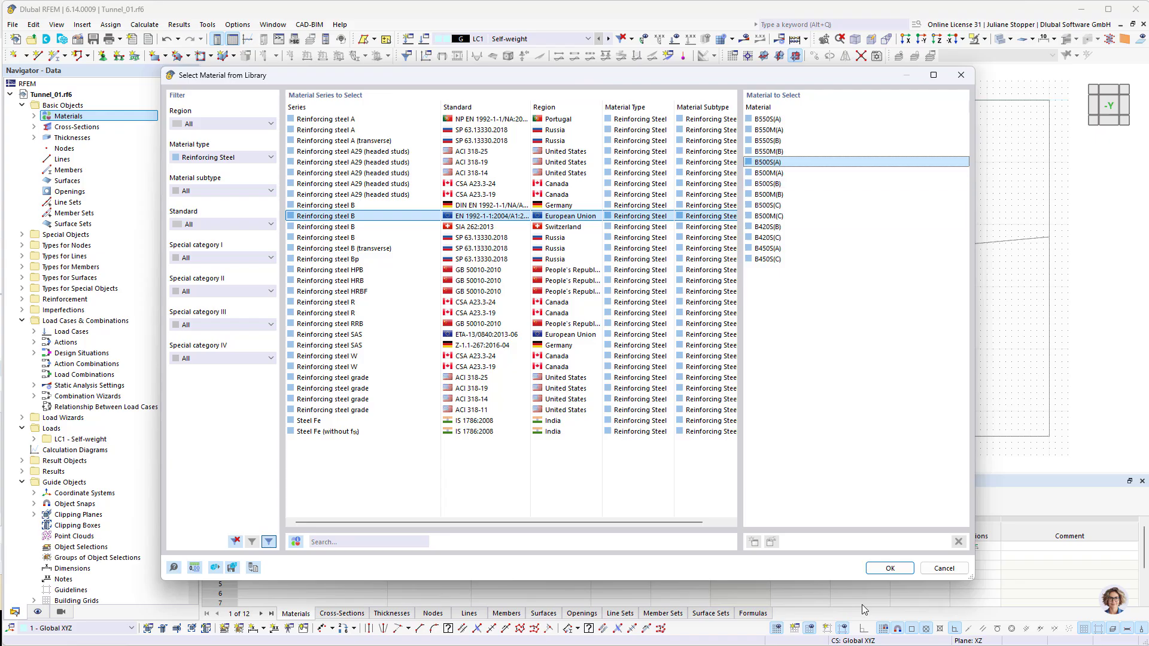
left_click(882, 570)
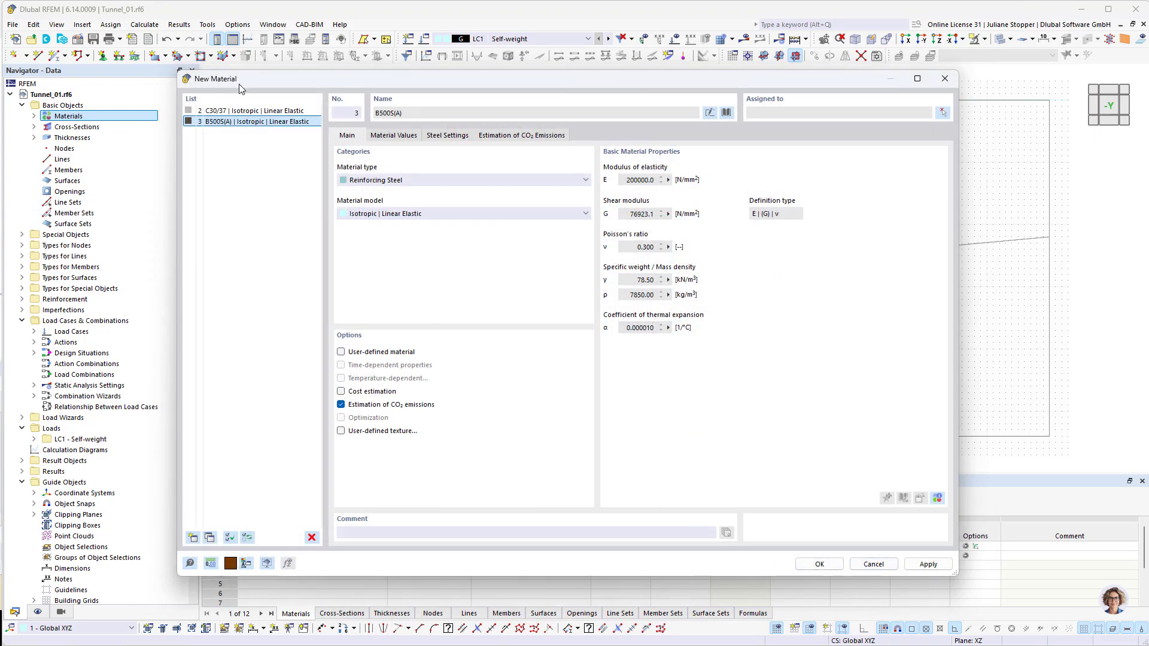
Redefine the linear elastic C30/37 concrete with the library's EN 1992-1-1 C30/37 material and accept the material changes.
left_click(243, 111)
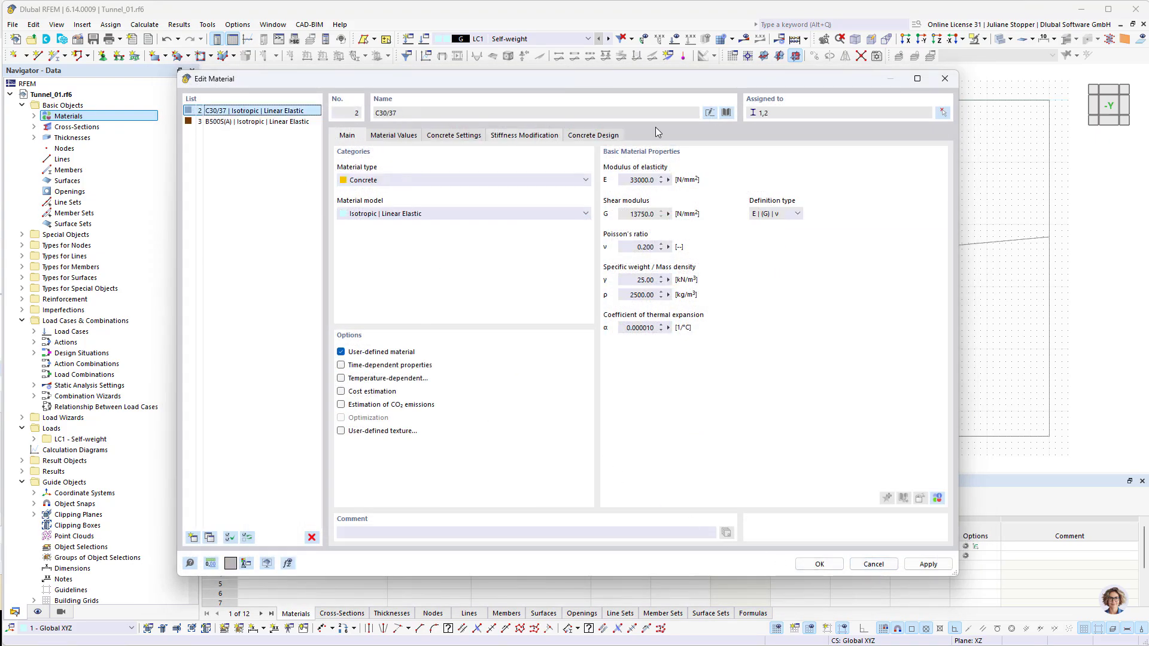
left_click(727, 113)
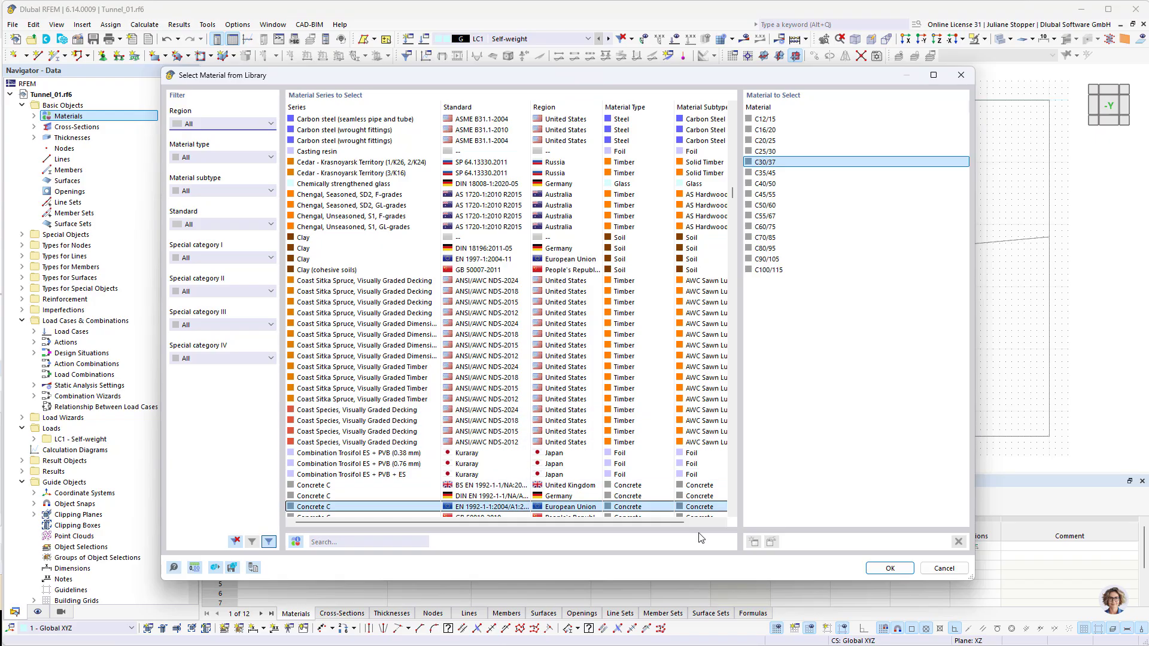
left_click(888, 568)
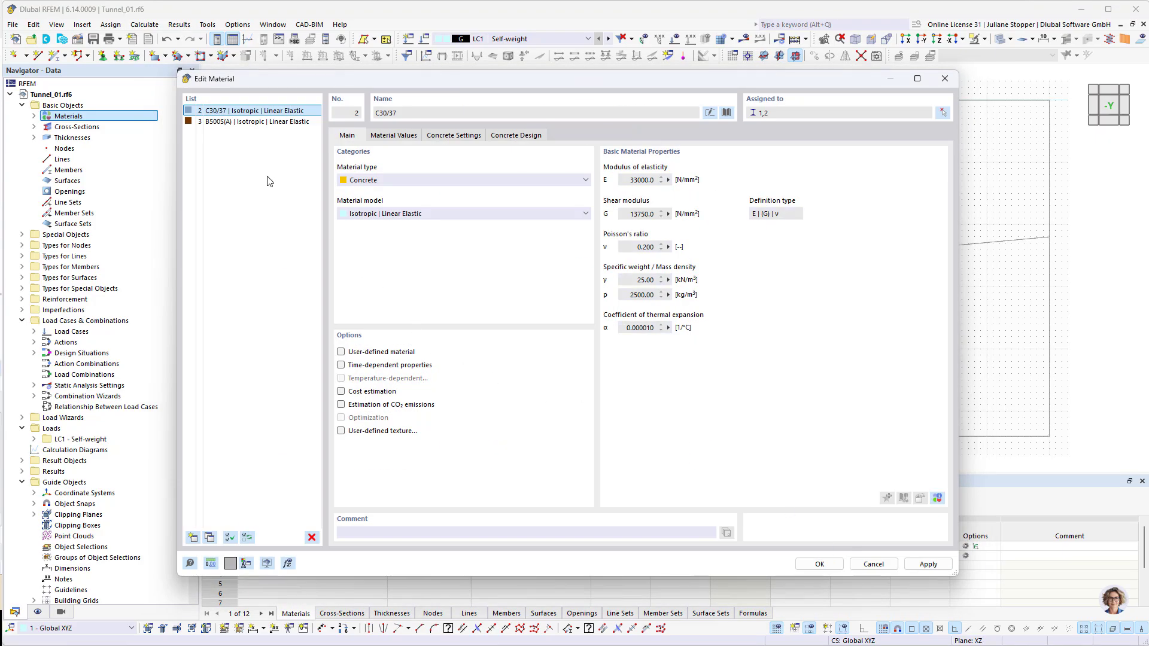
left_click(819, 565)
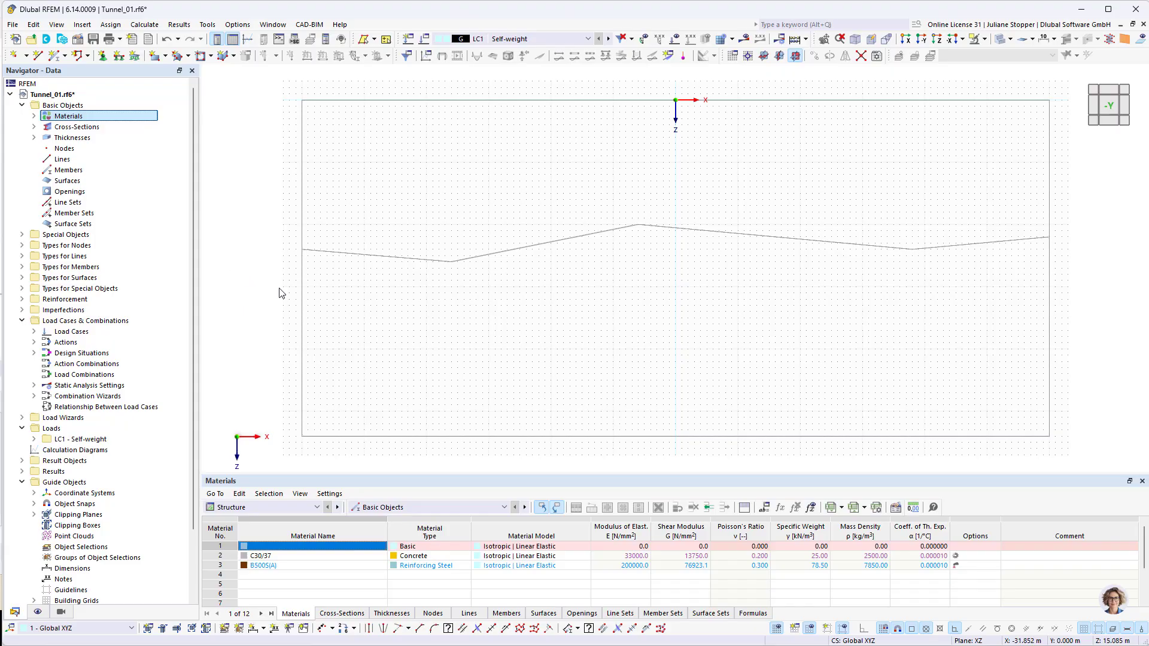
Delete all unassigned cross-sections from the model.
left_click(35, 128)
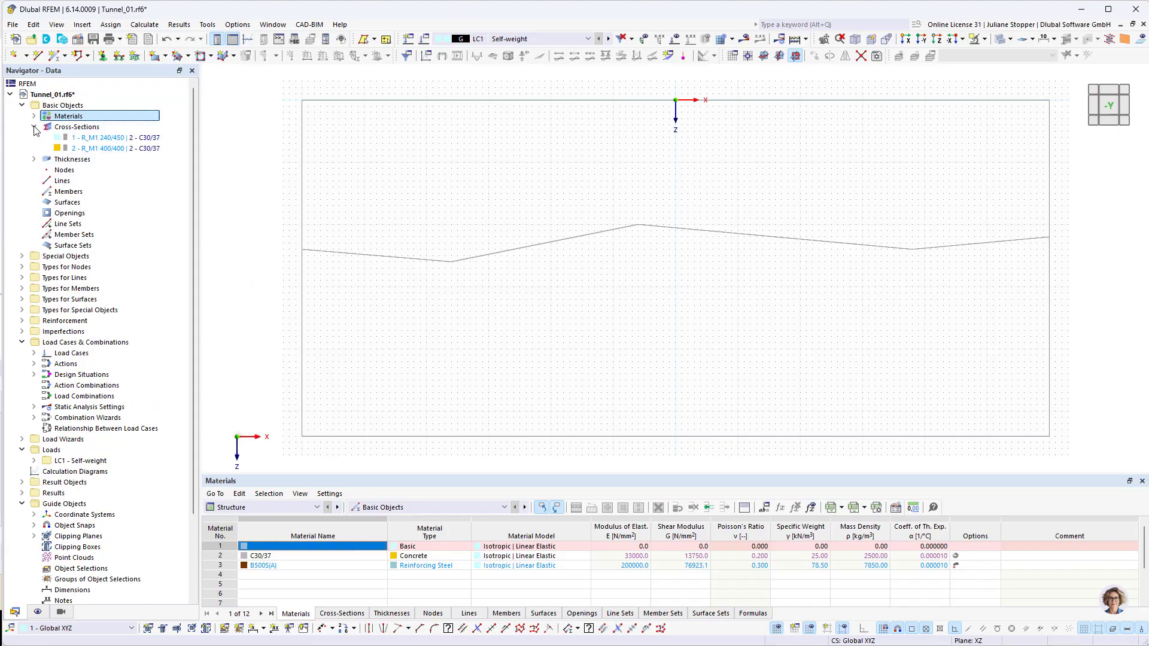
right_click(61, 127)
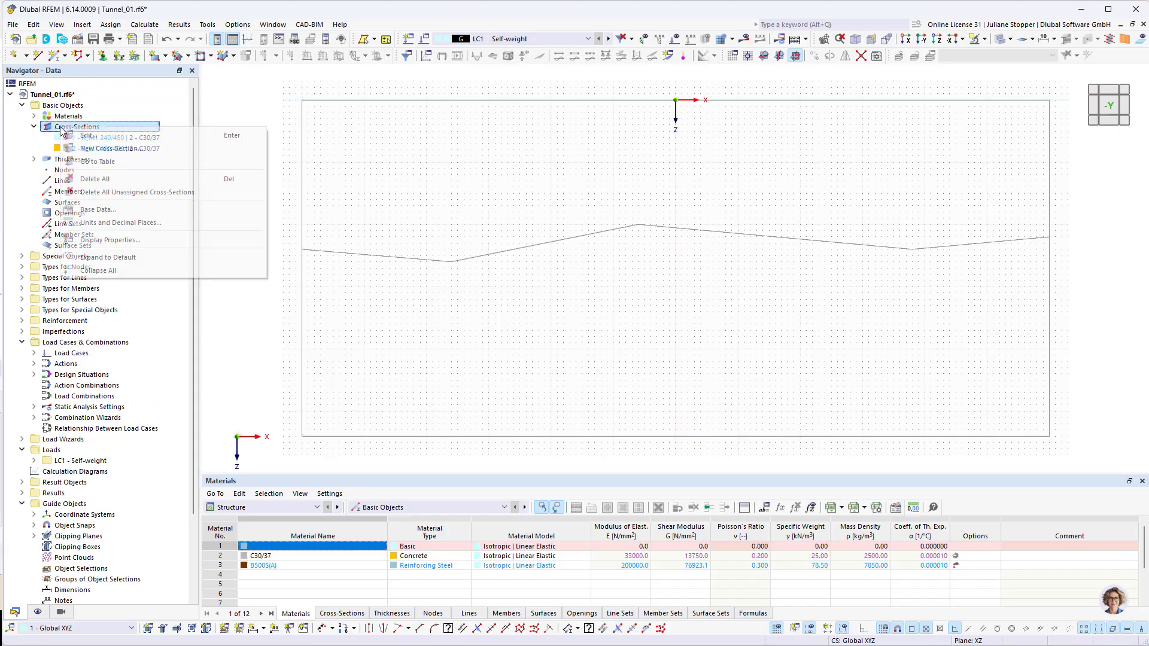
left_click(117, 192)
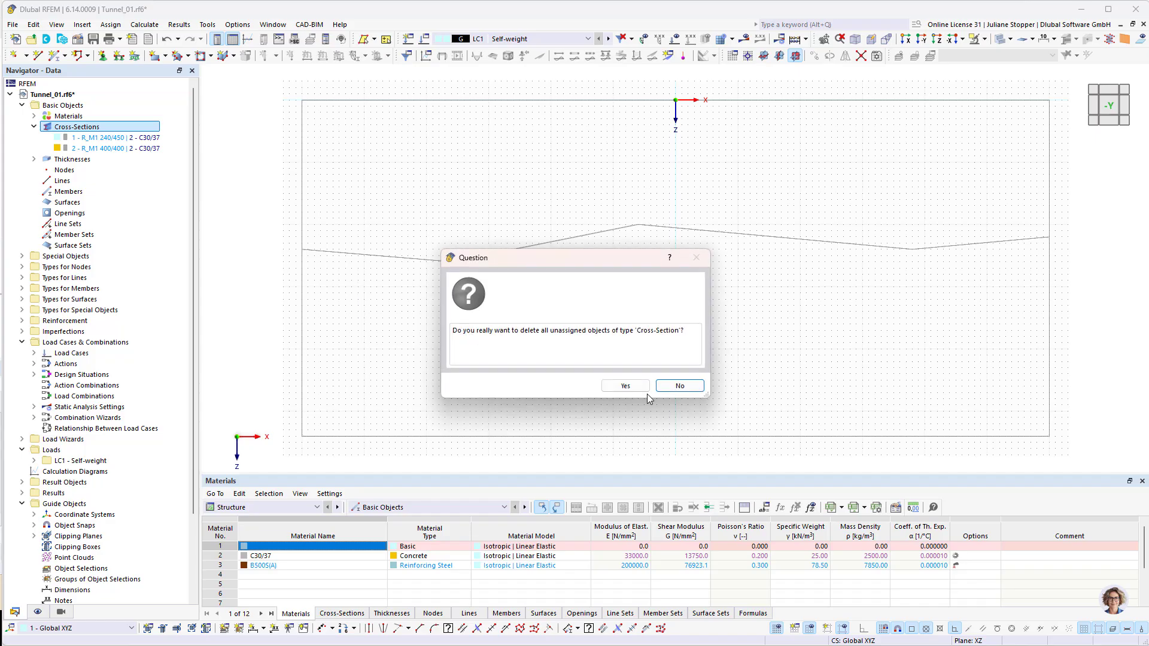
left_click(626, 386)
Create a new massive rectangular cross-section R_M1 1000/300 in C30/37 concrete.
right_click(77, 127)
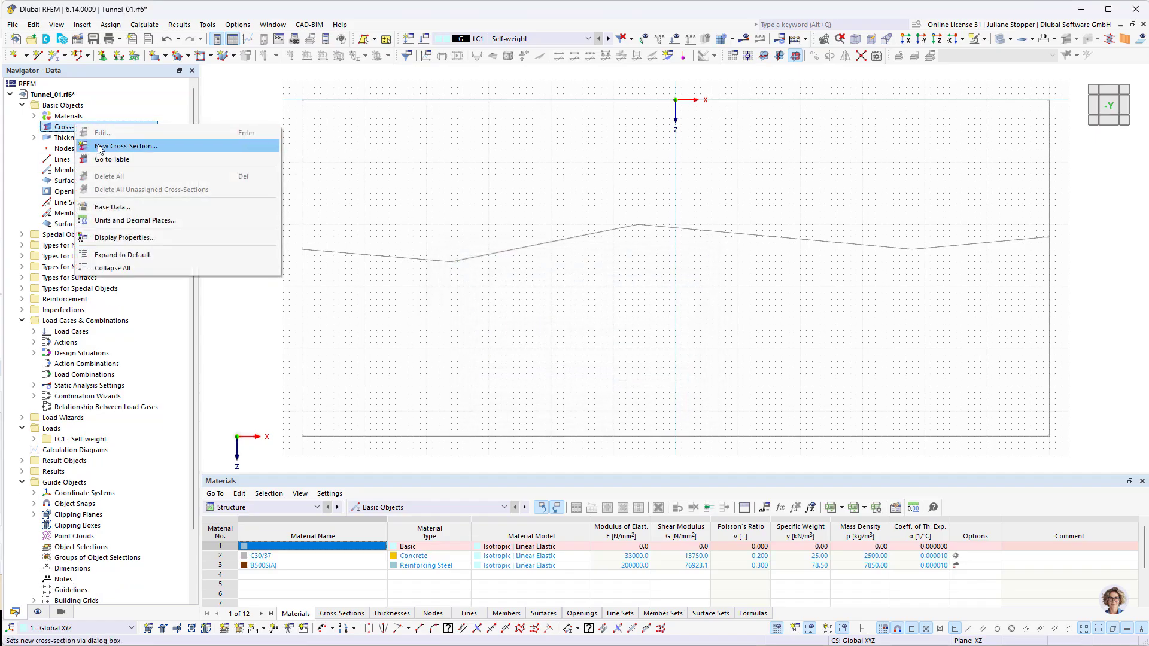
left_click(104, 148)
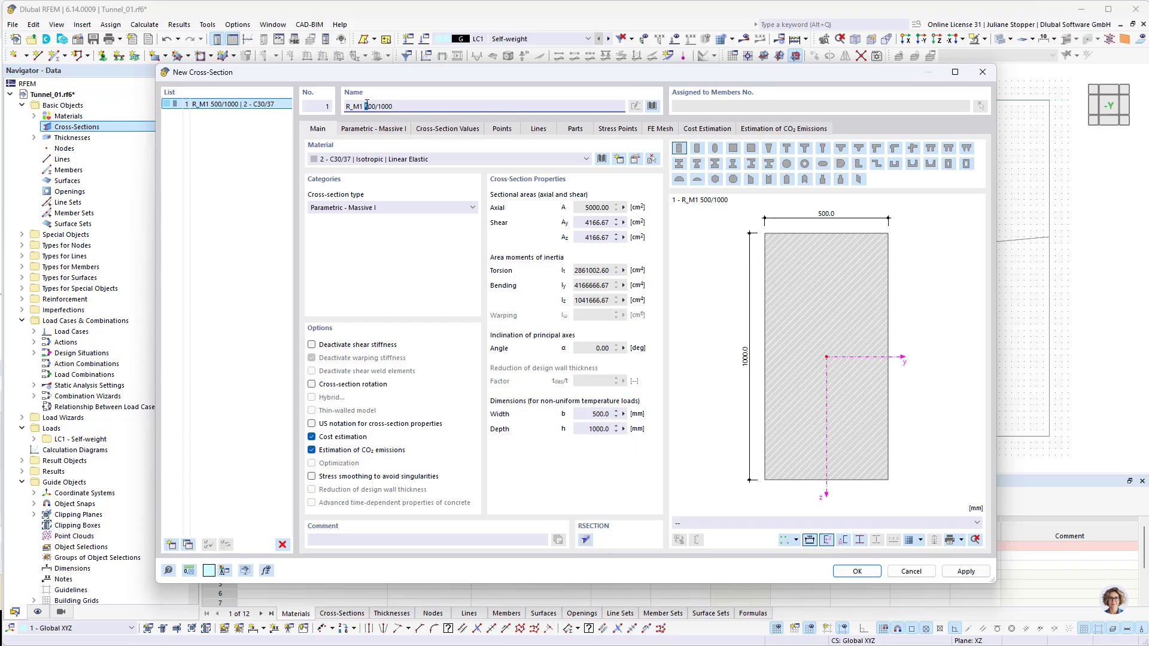
type("1000/")
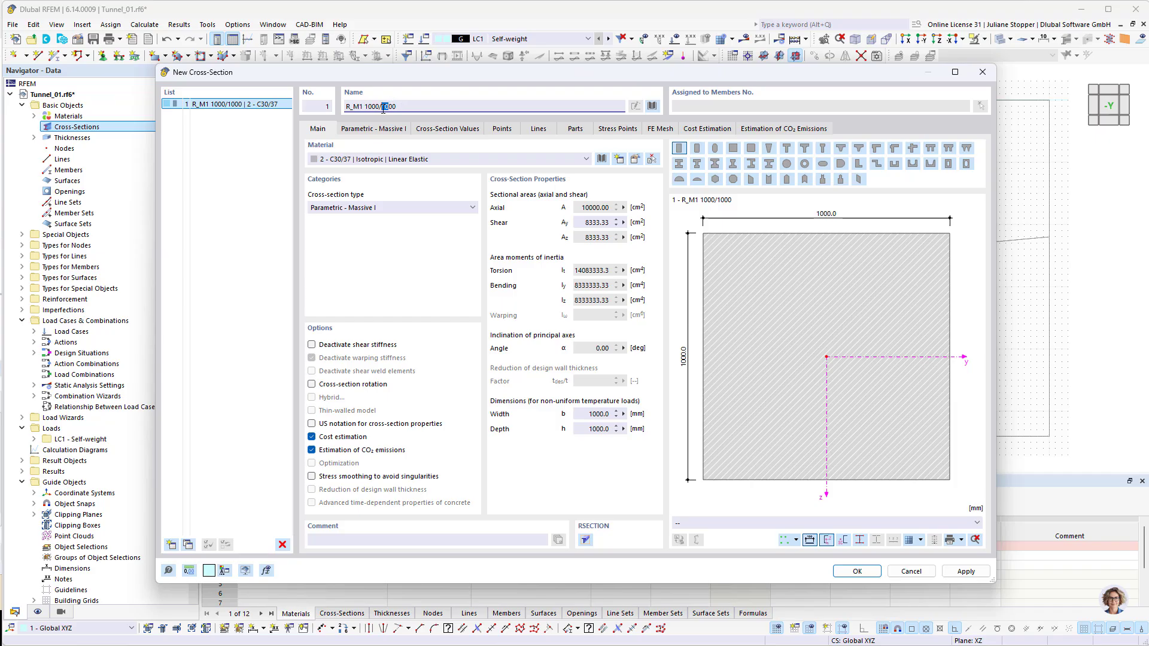
type("3")
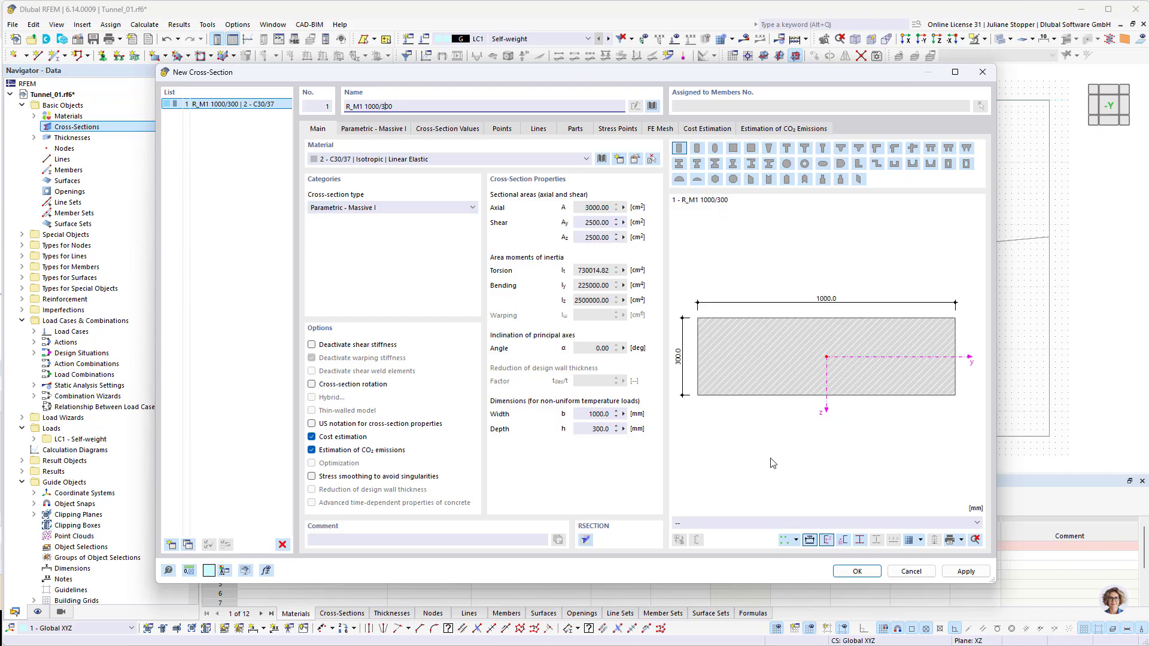
Link the cross-section's height h to the global parameter t and accept the new cross-section.
left_click(400, 129)
left_click(407, 175)
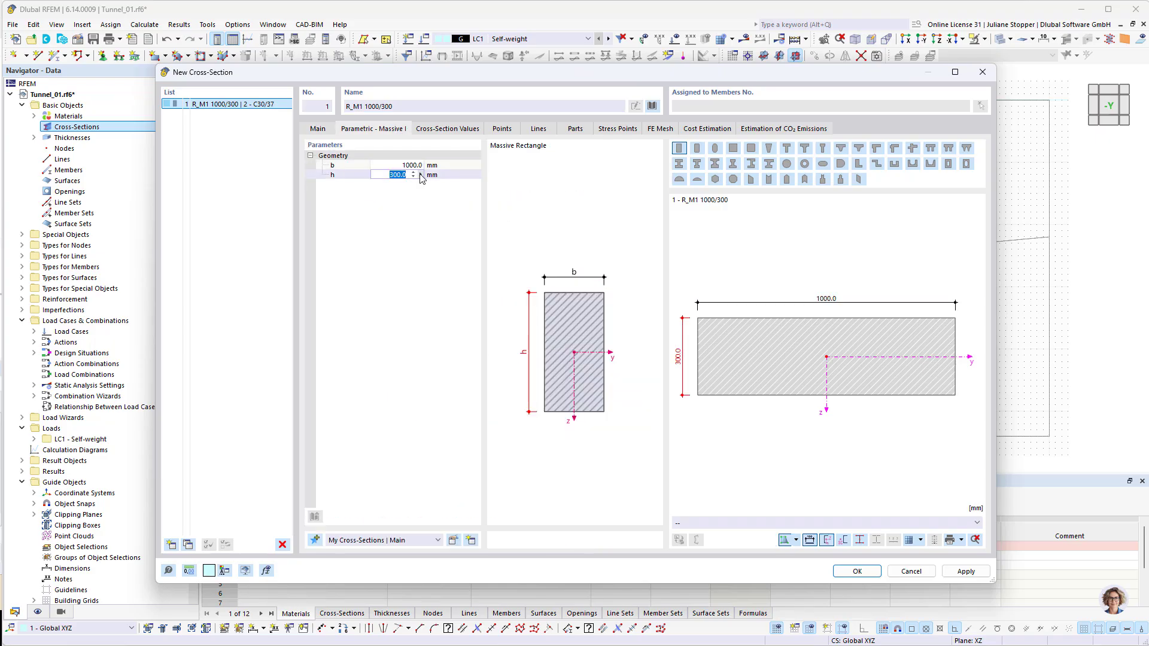
left_click(421, 175)
left_click(450, 194)
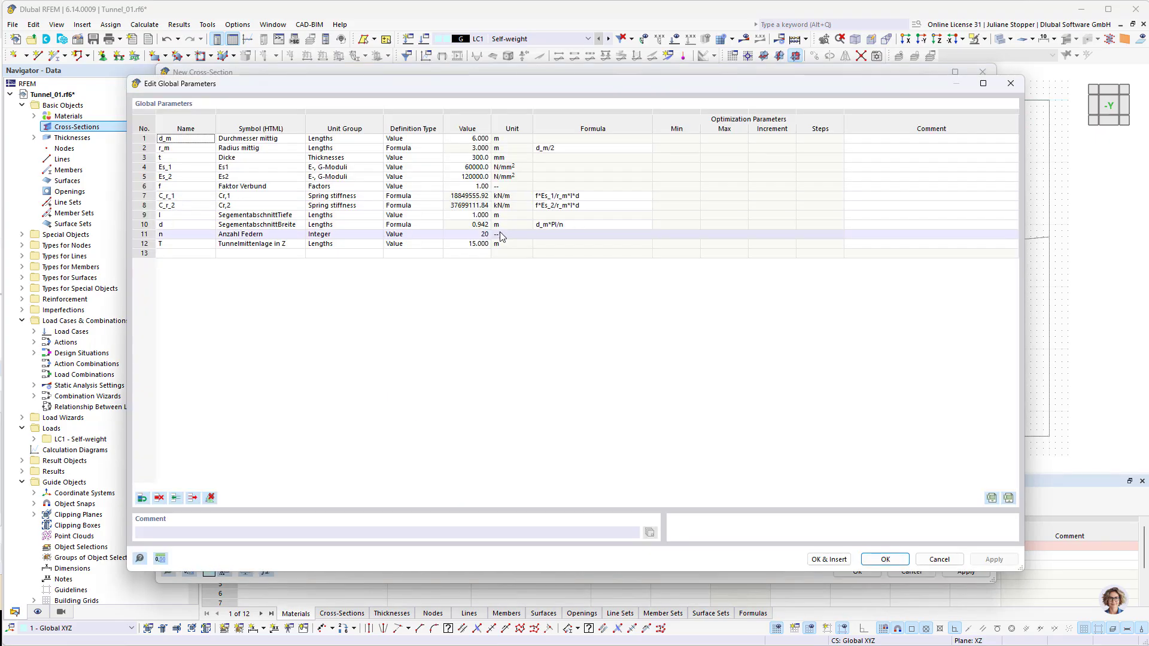
double_click(348, 160)
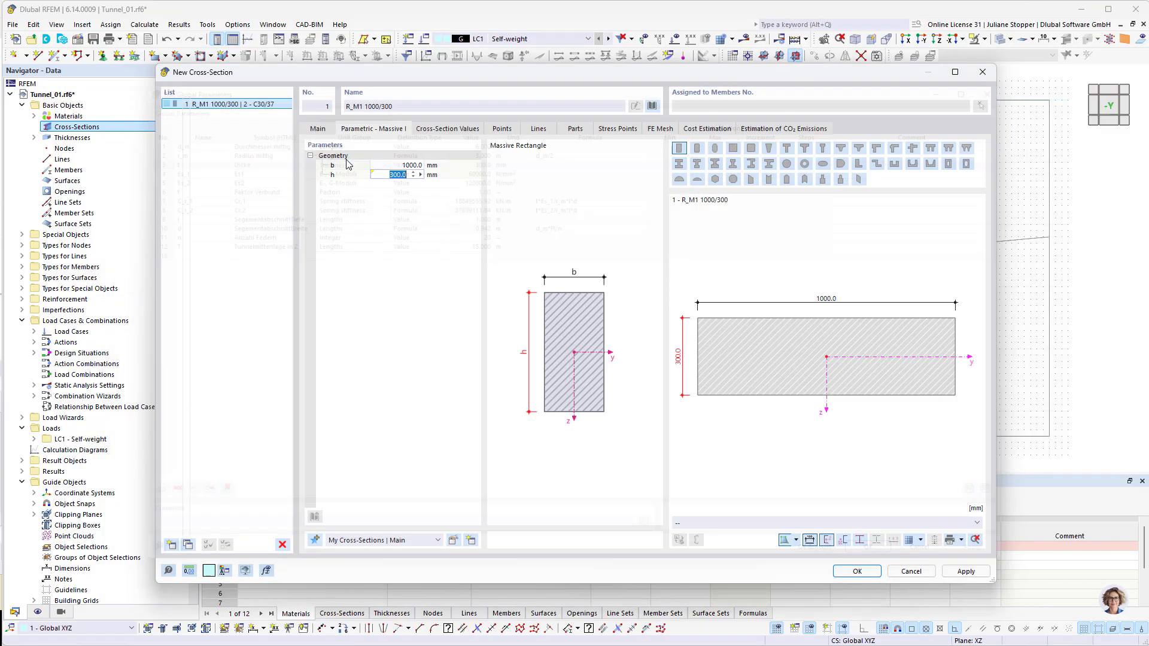
left_click(858, 572)
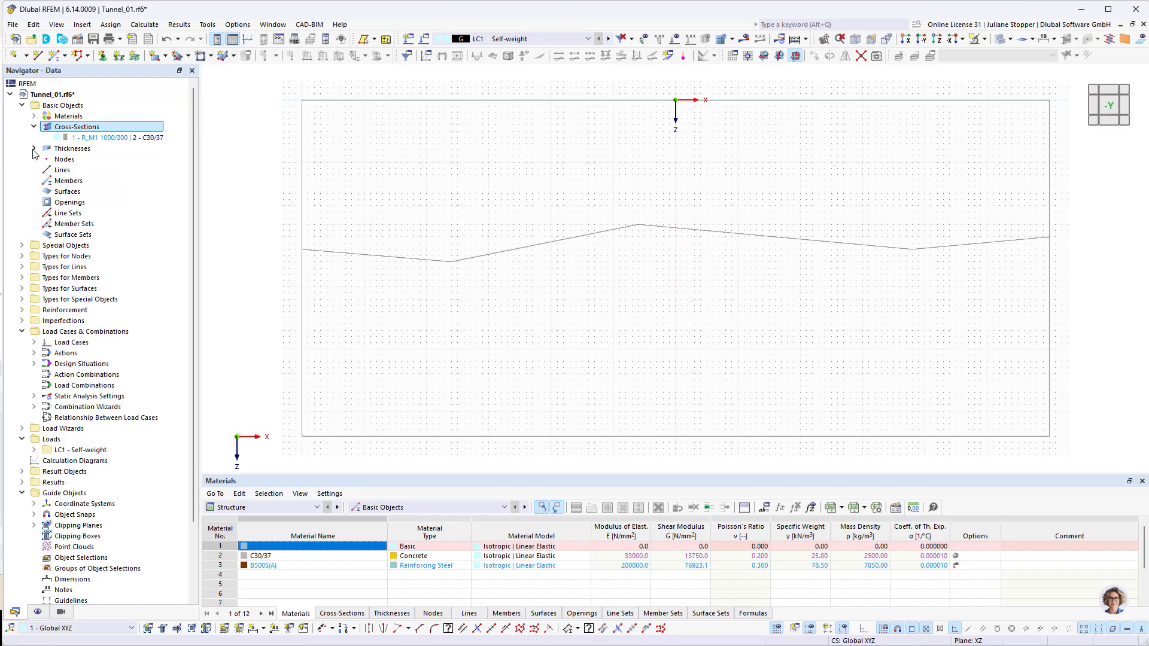
Delete all unassigned thicknesses from the model.
left_click(66, 149)
right_click(66, 154)
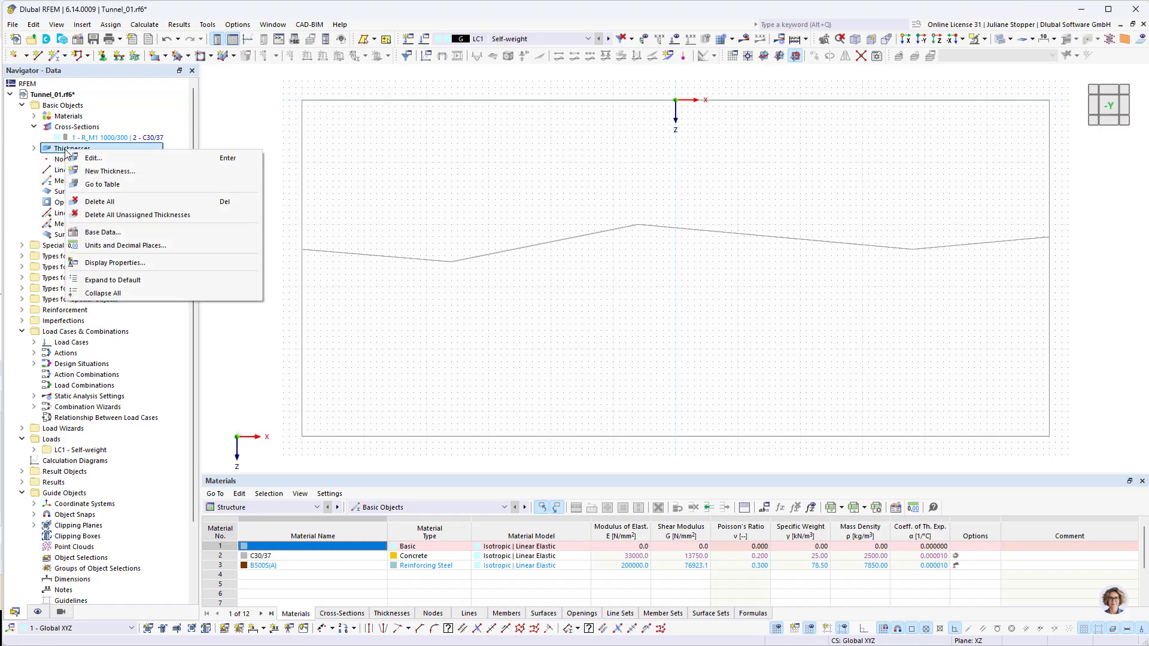
left_click(105, 214)
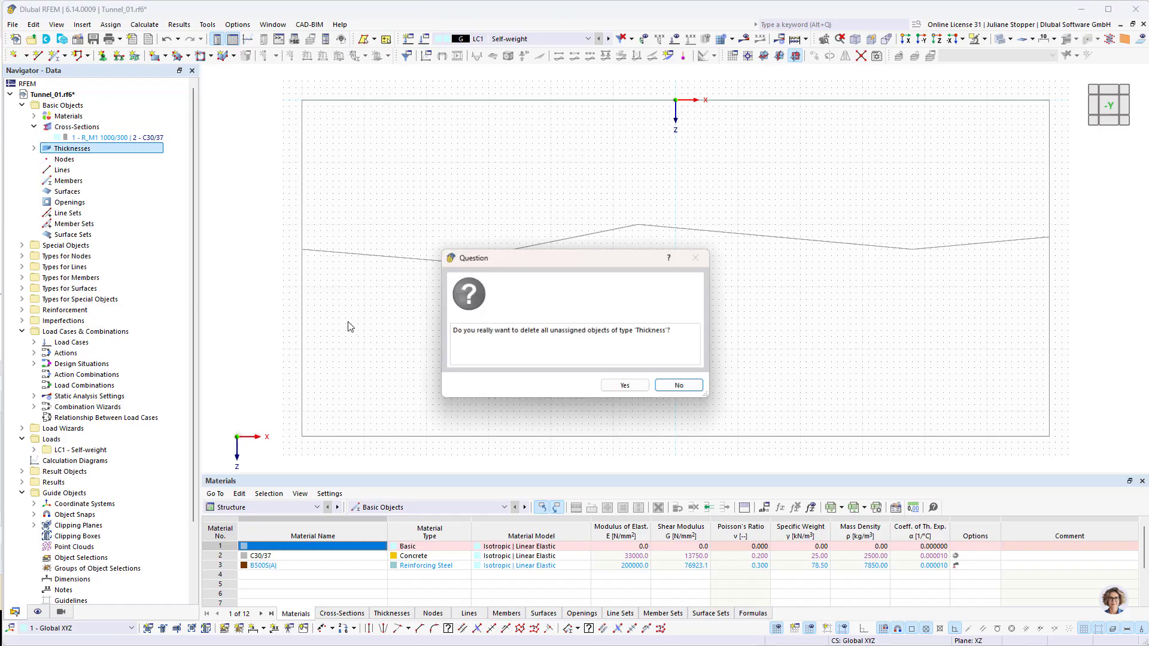
left_click(625, 386)
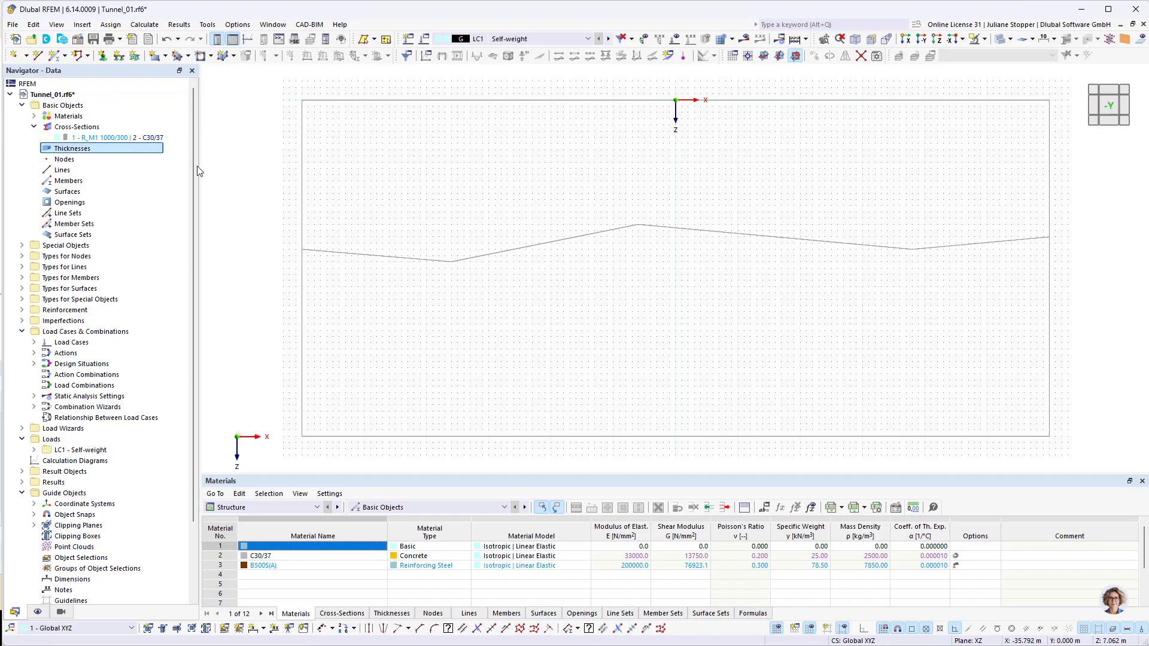
Draw a circle in the XZ plane centred at X 0, Y 0, Z 10 m with a radius of 3 m.
left_click(88, 56)
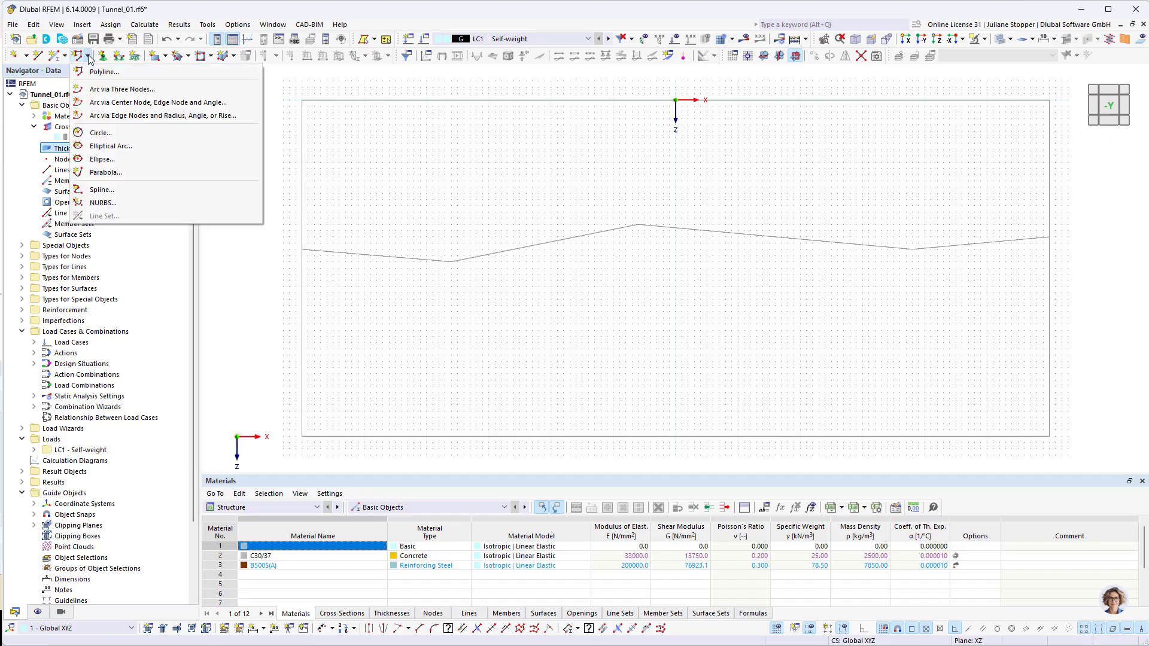
left_click(100, 133)
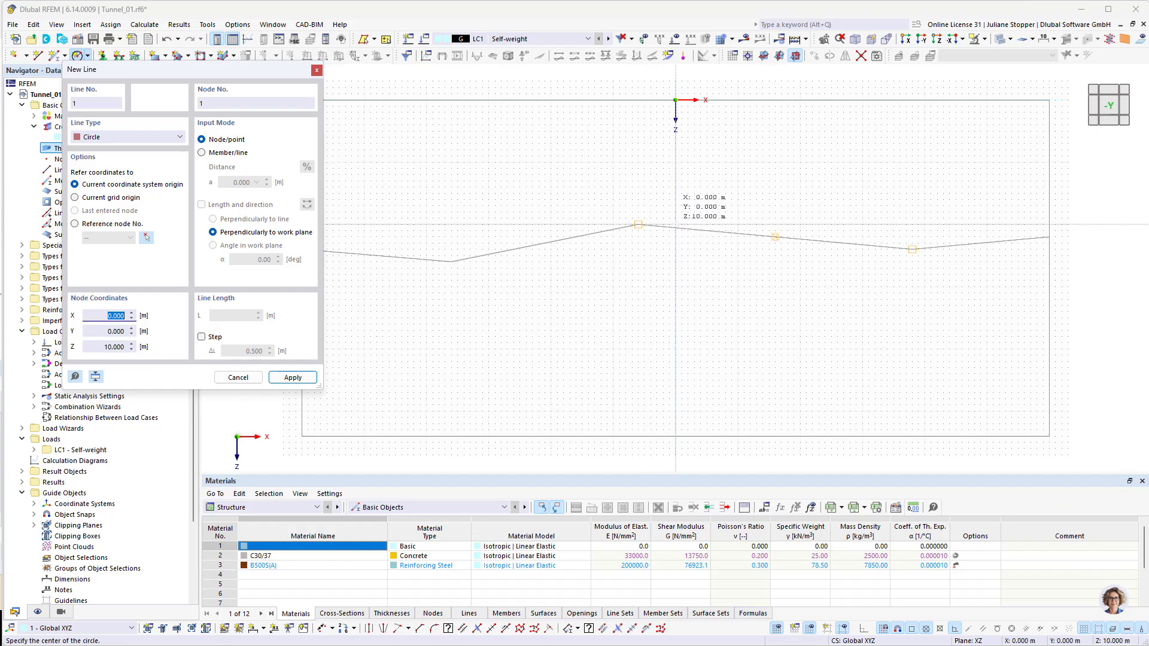
left_click(676, 225)
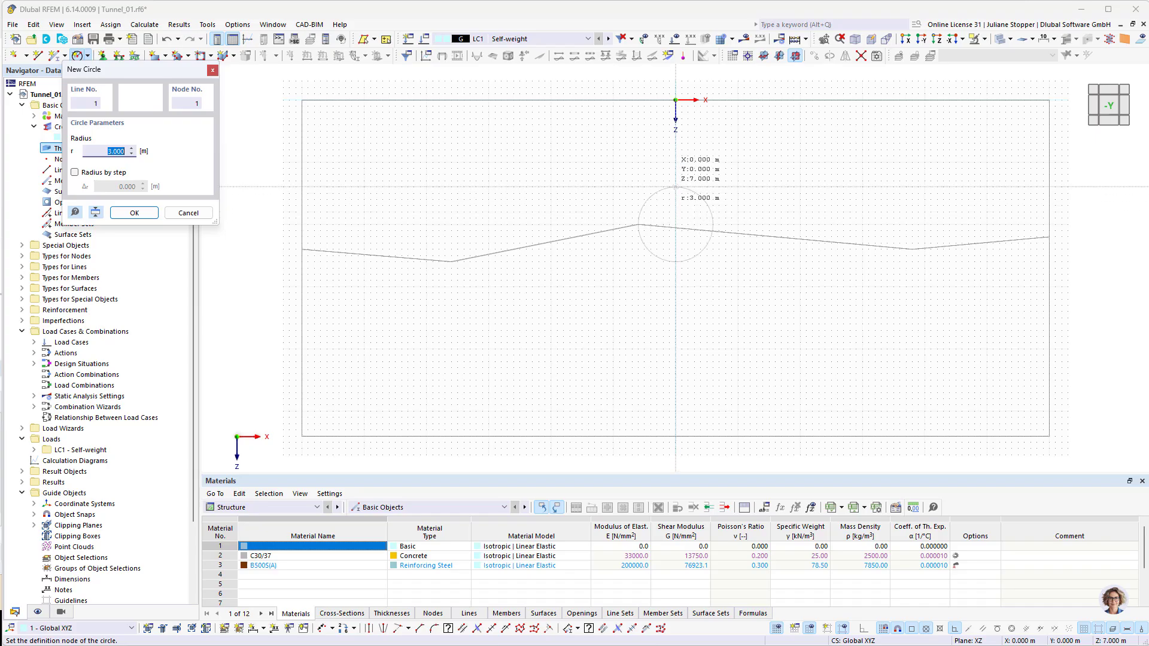
left_click(675, 186)
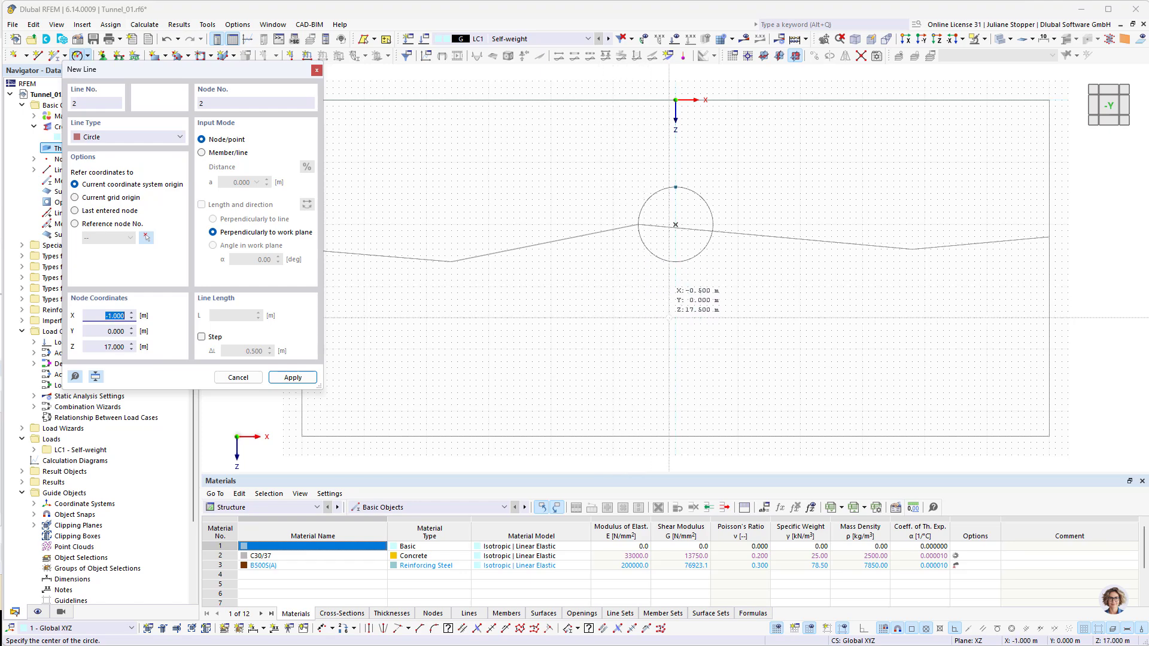
key("Escape")
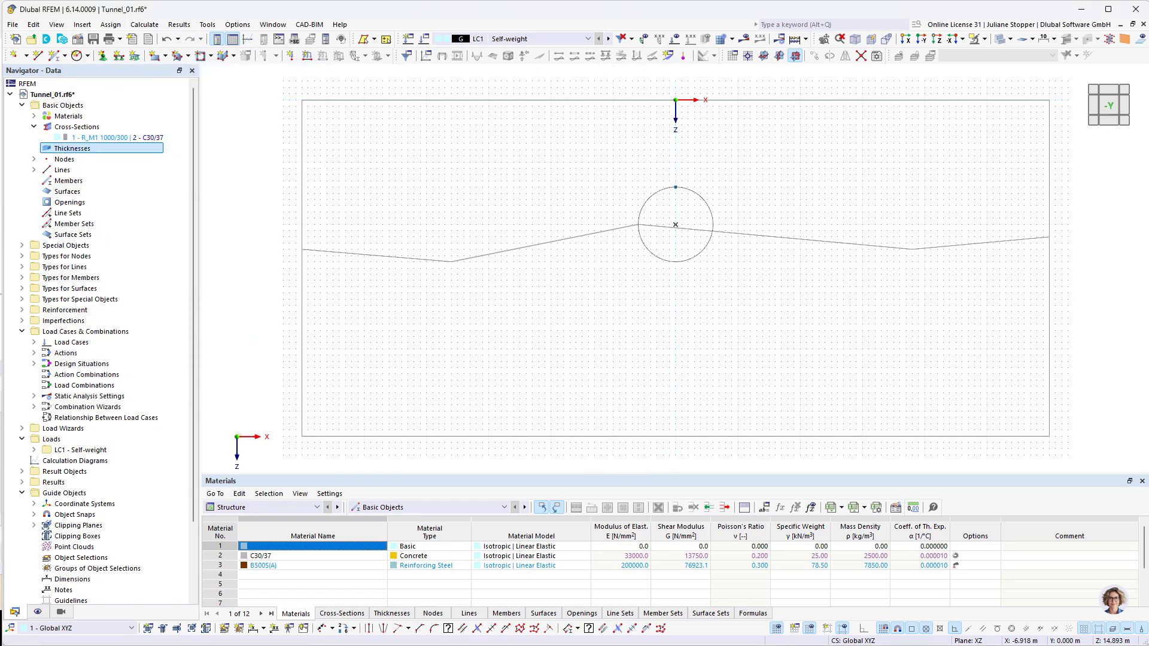
Divide the circle line into four arcs using three intermediate nodes.
scroll(698, 228, "up", 3)
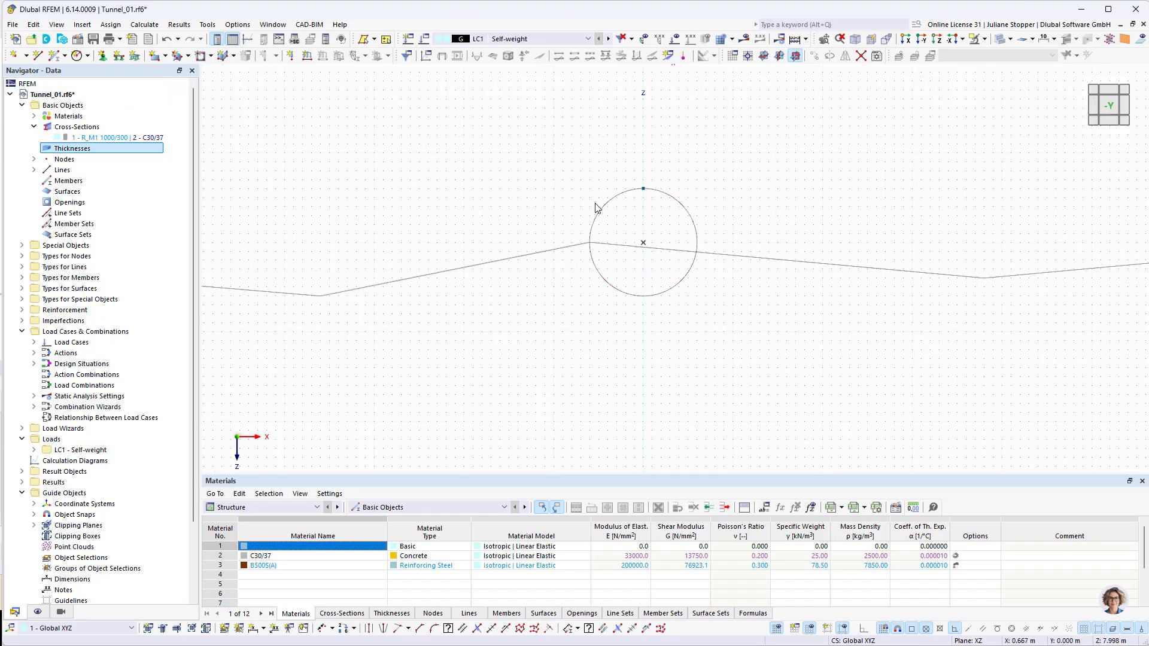
left_click(636, 295)
right_click(631, 295)
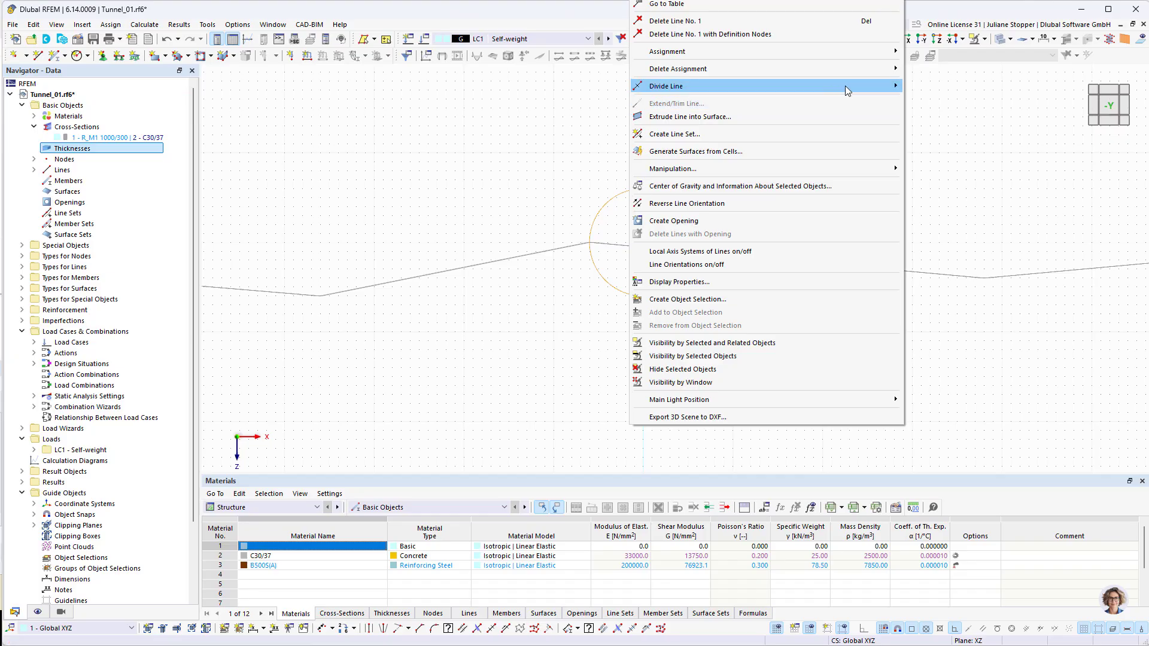
mouse_move(846, 90)
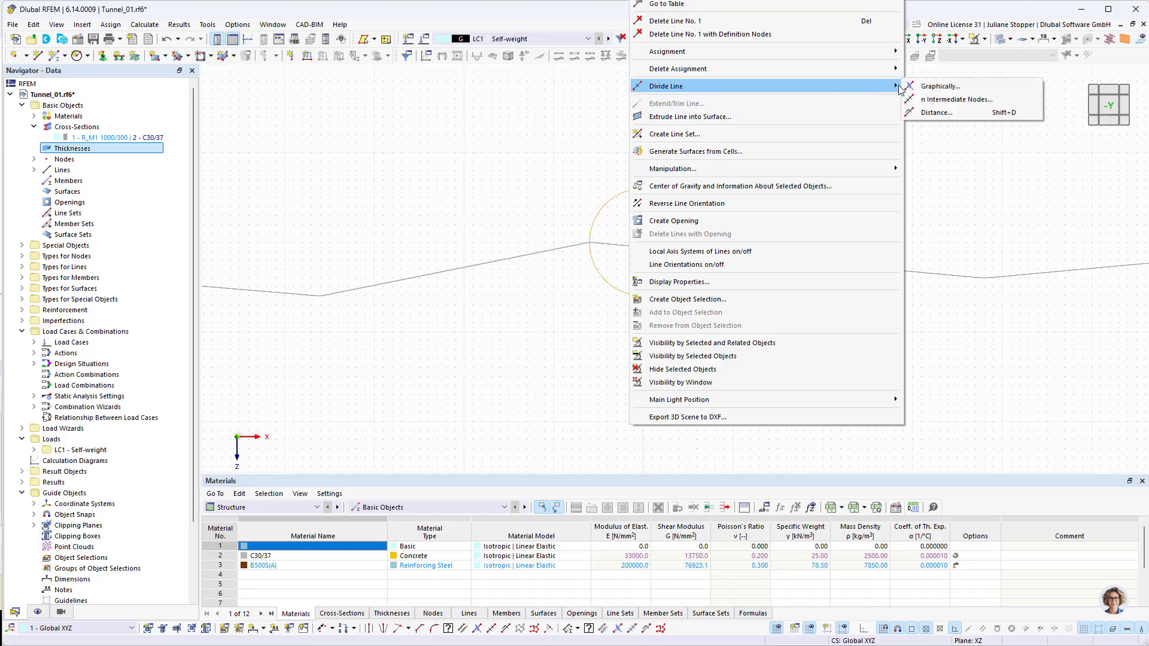
left_click(946, 100)
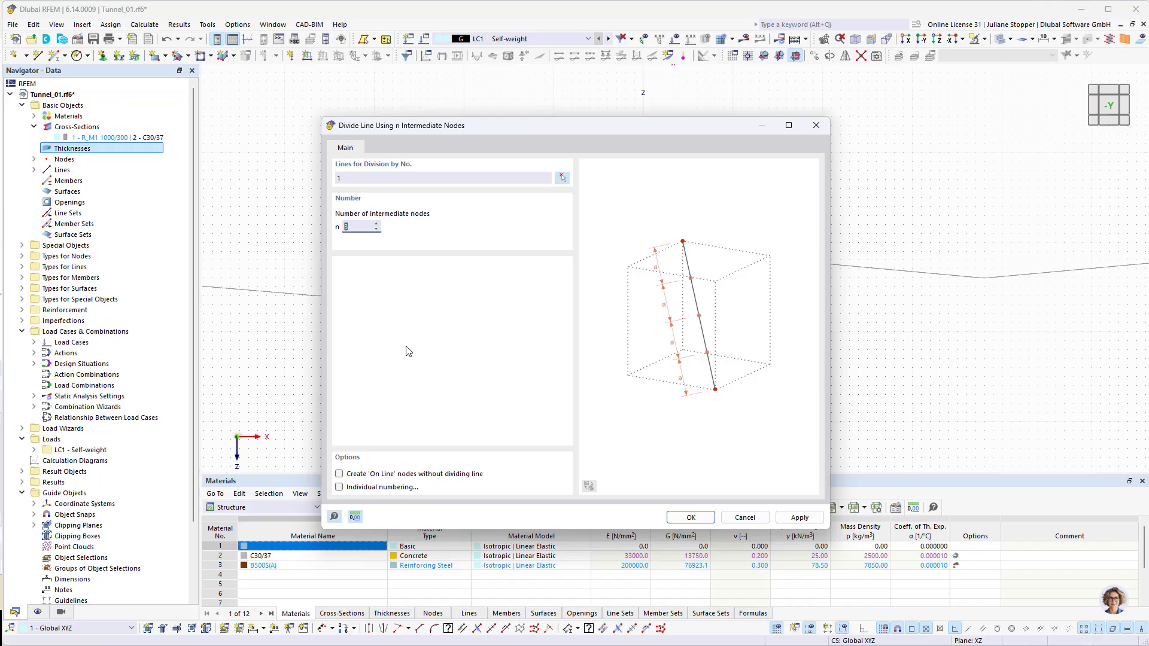
left_click(691, 519)
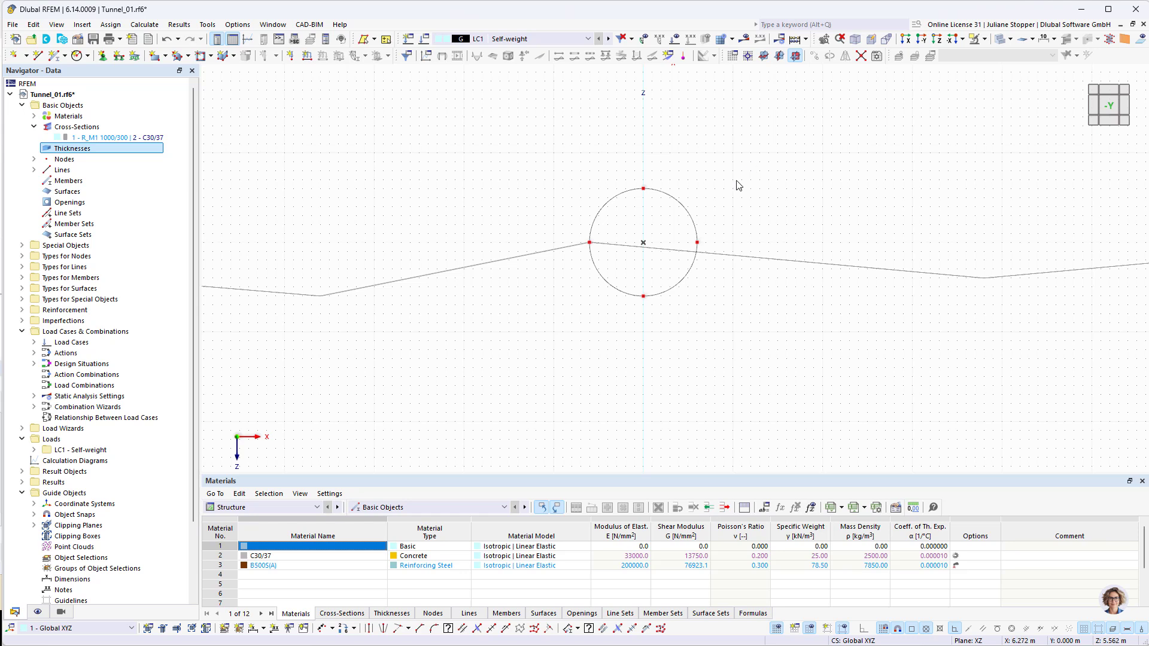
Add 6 intermediate nodes to each of the four arcs as 'On Line' nodes without dividing the lines.
left_click_drag(756, 166, 562, 332)
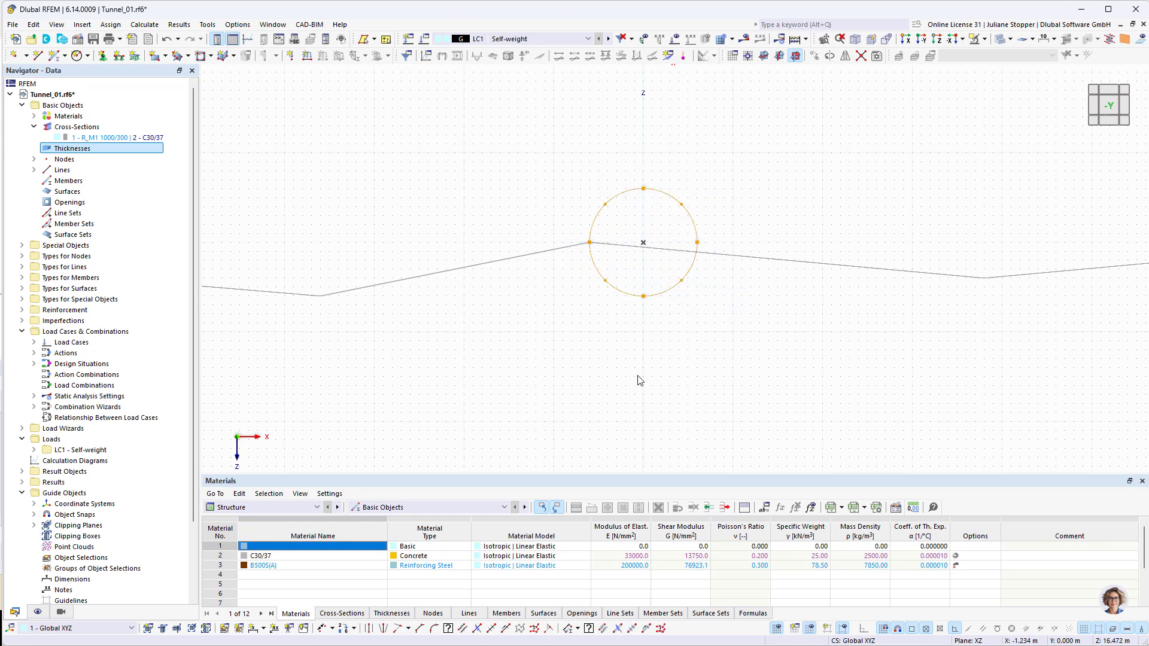
right_click(670, 293)
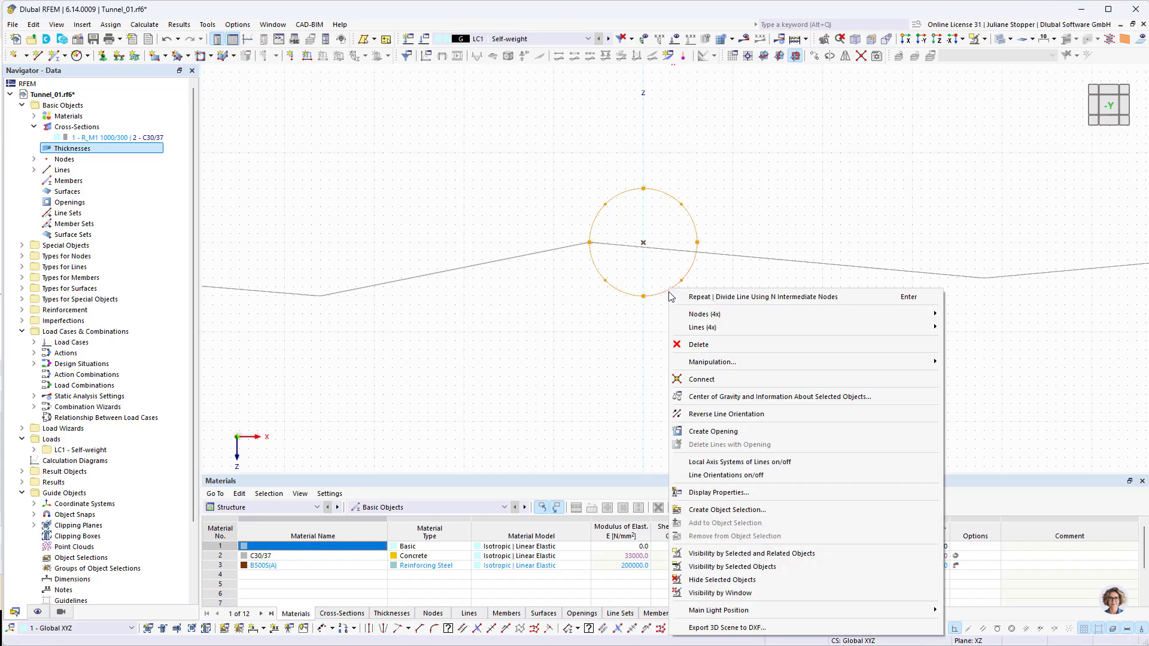
mouse_move(705, 314)
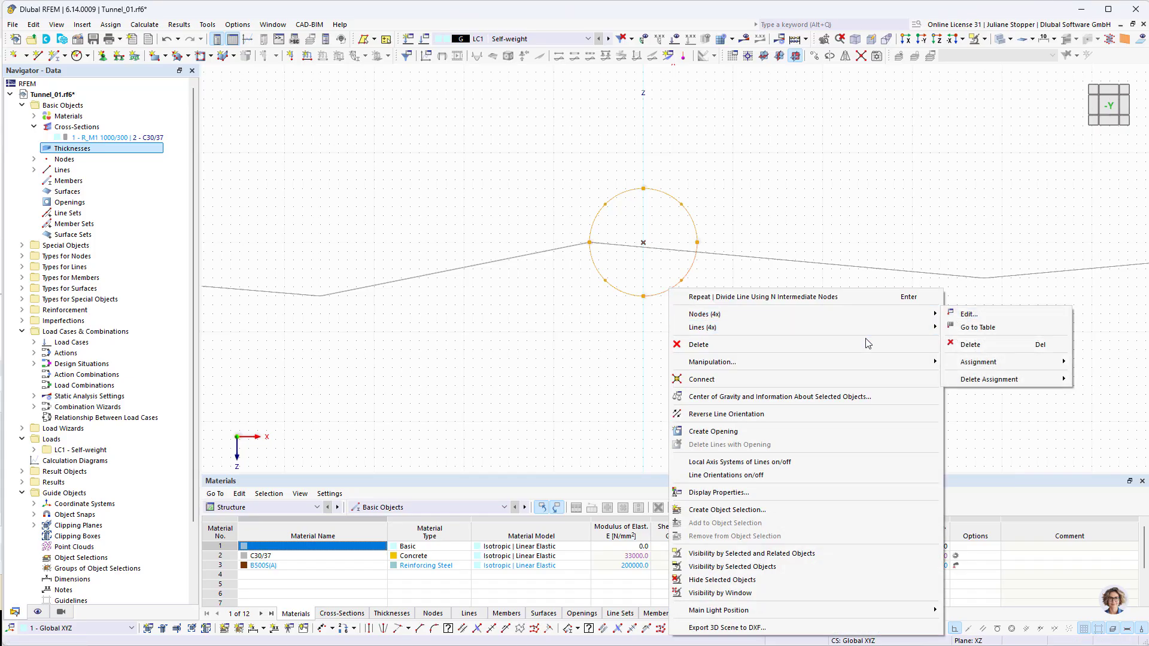
mouse_move(878, 330)
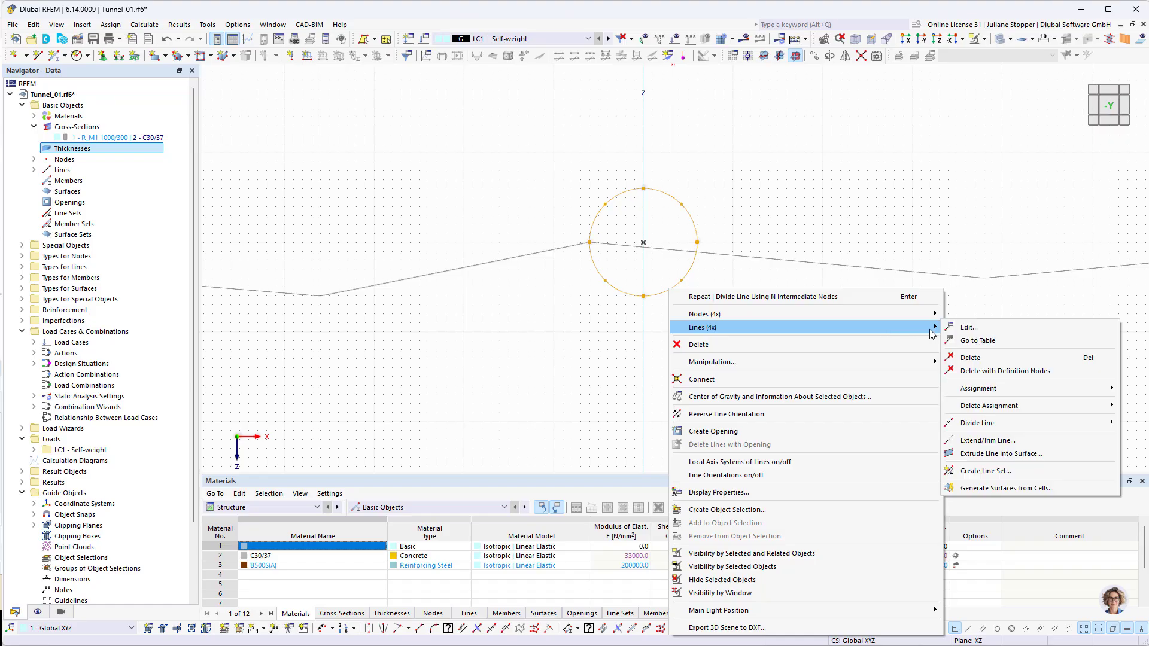
mouse_move(991, 425)
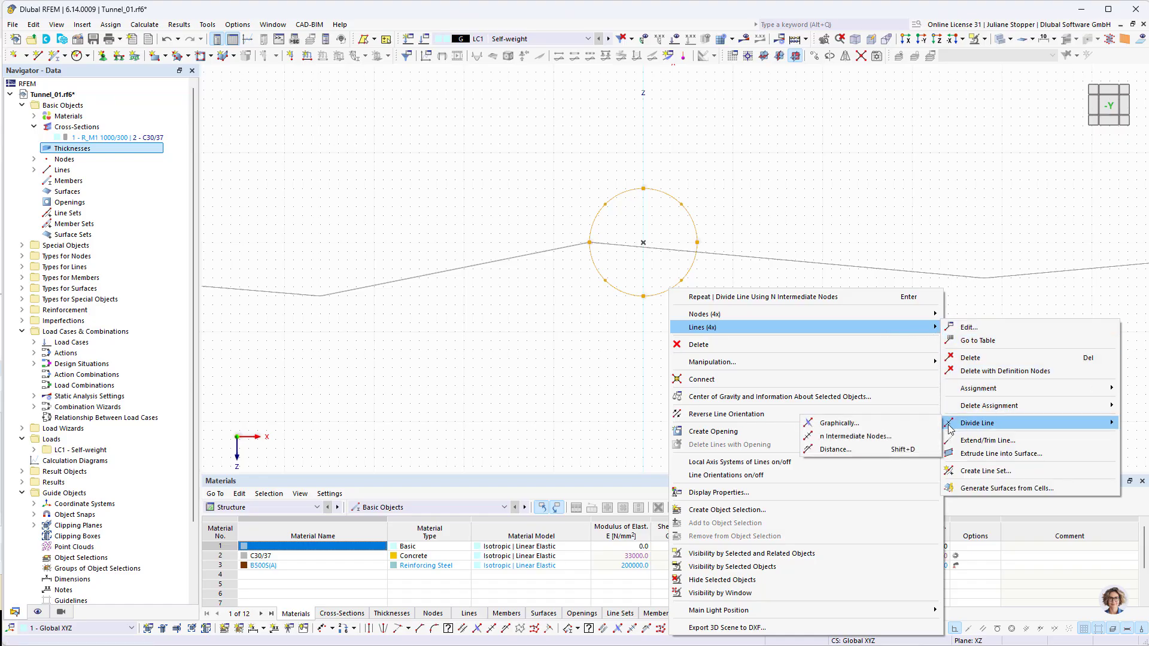
left_click(862, 436)
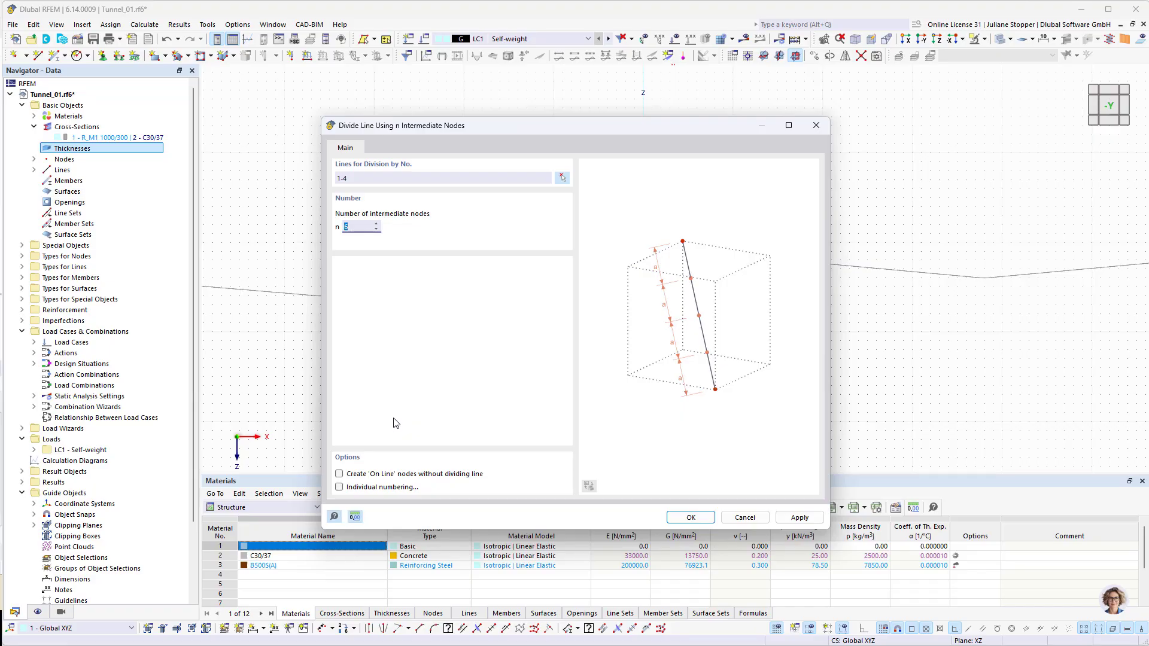
left_click(339, 475)
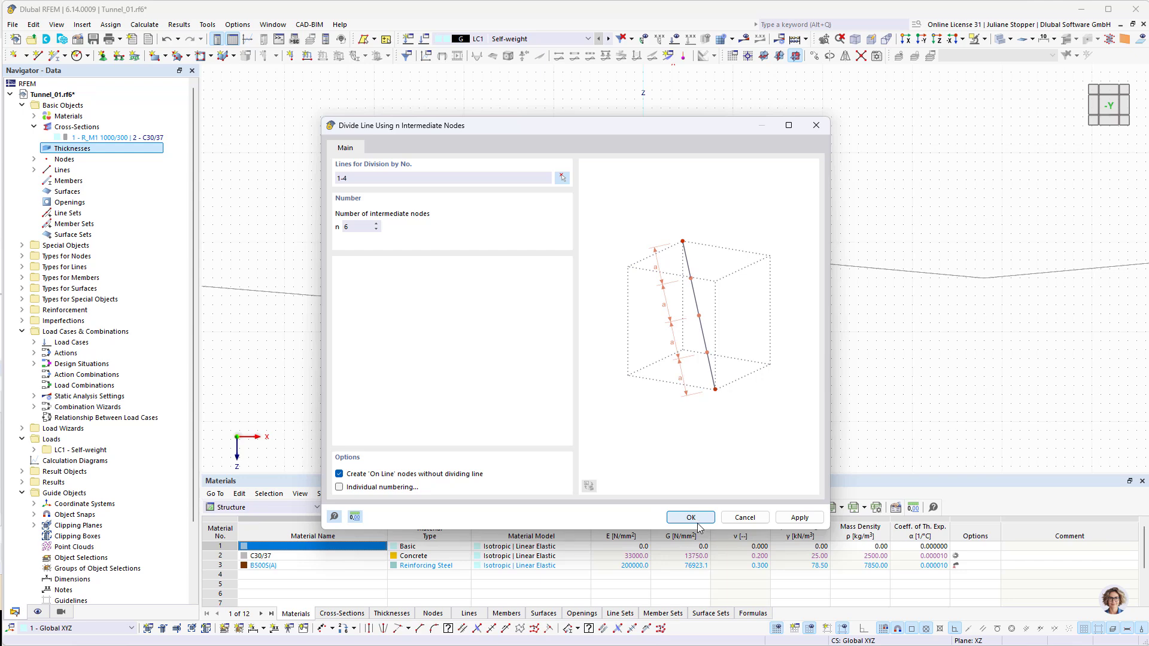
key("Return")
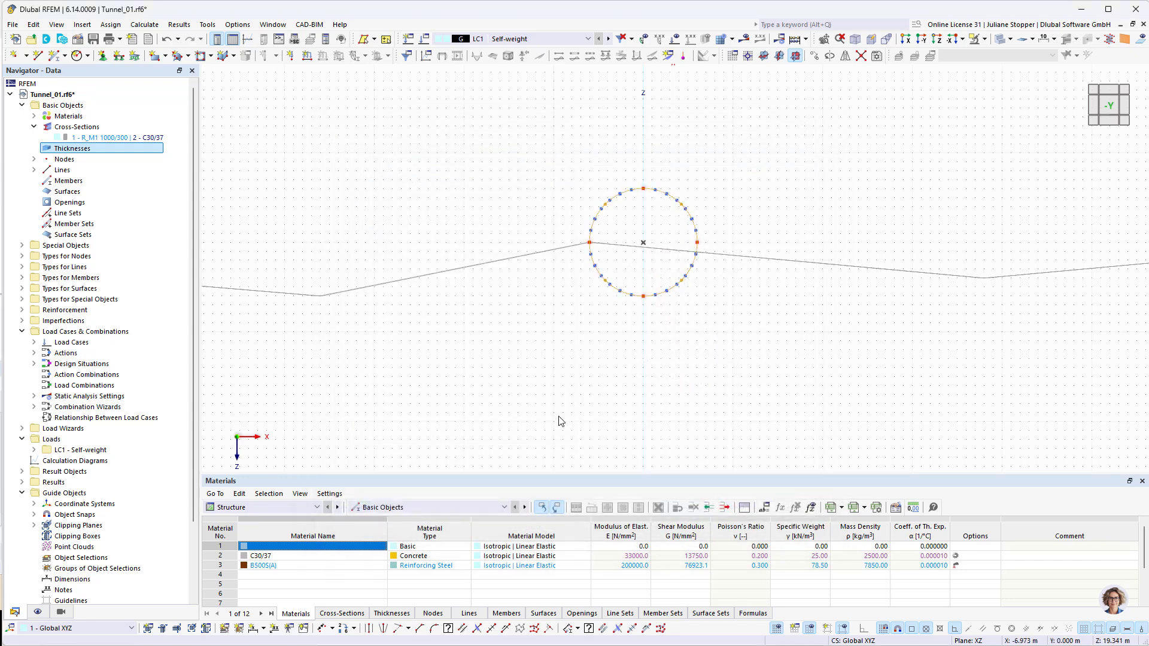
Place a new node at the circle's centre at X 0, Y 0, Z 10 m.
left_click(649, 269)
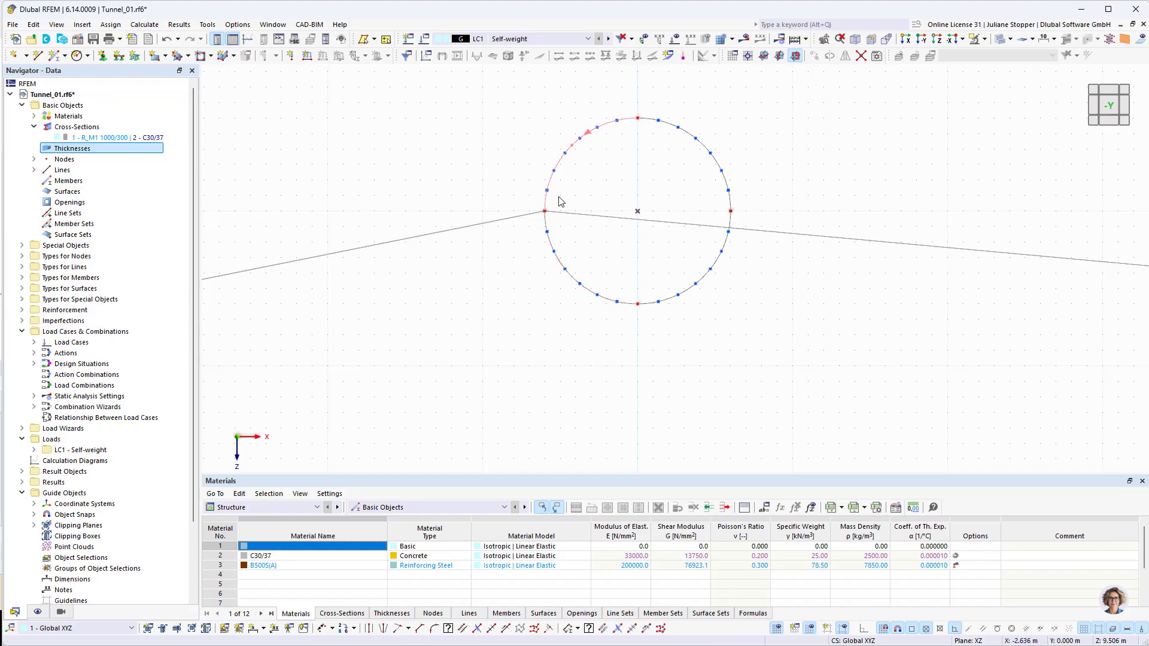
middle_click_drag(898, 182, 835, 222, "ctrl")
left_click(13, 55)
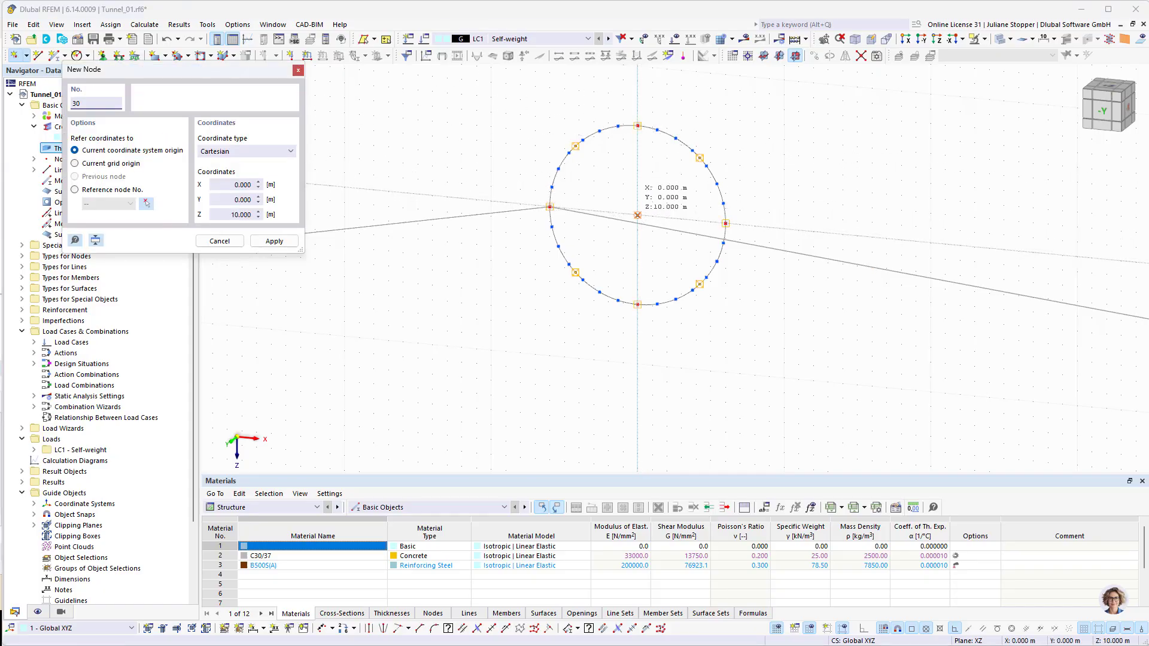
left_click(637, 215)
key("Escape")
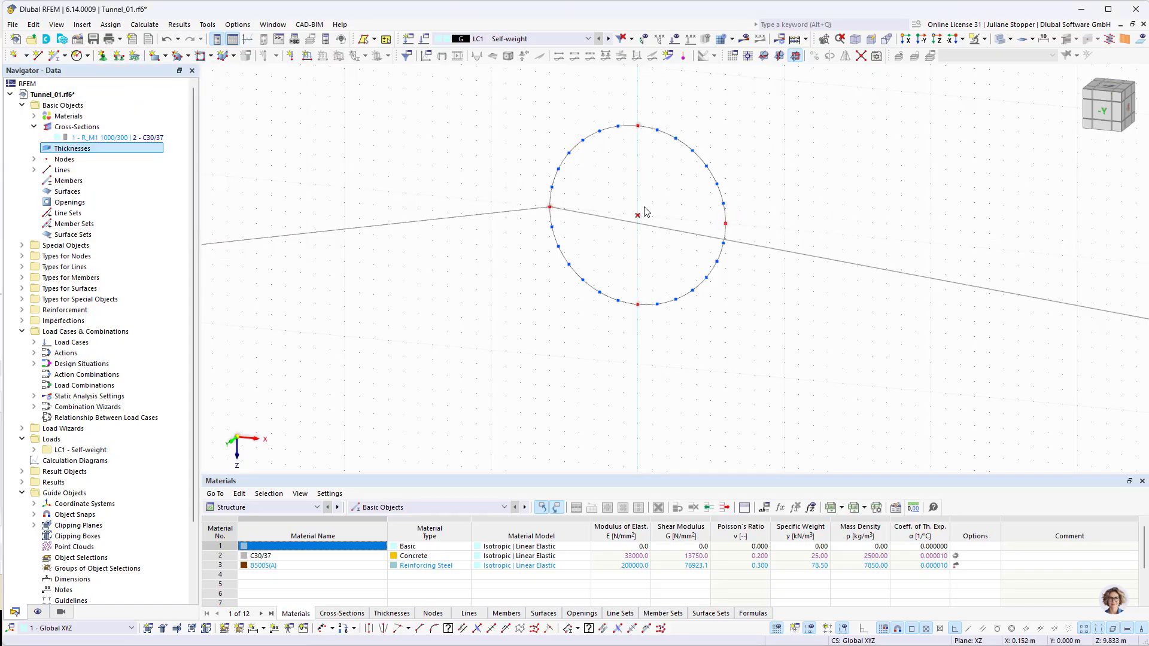
Copy the centre node with a displacement of -1 m in the Y direction.
right_click(637, 216)
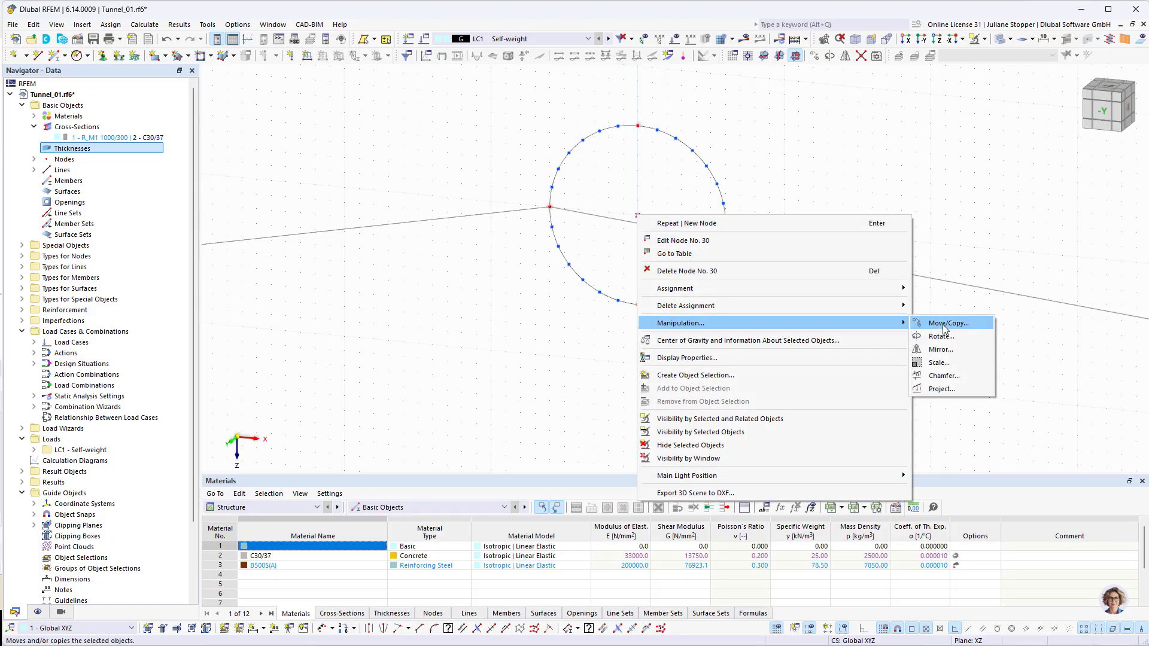
left_click(946, 321)
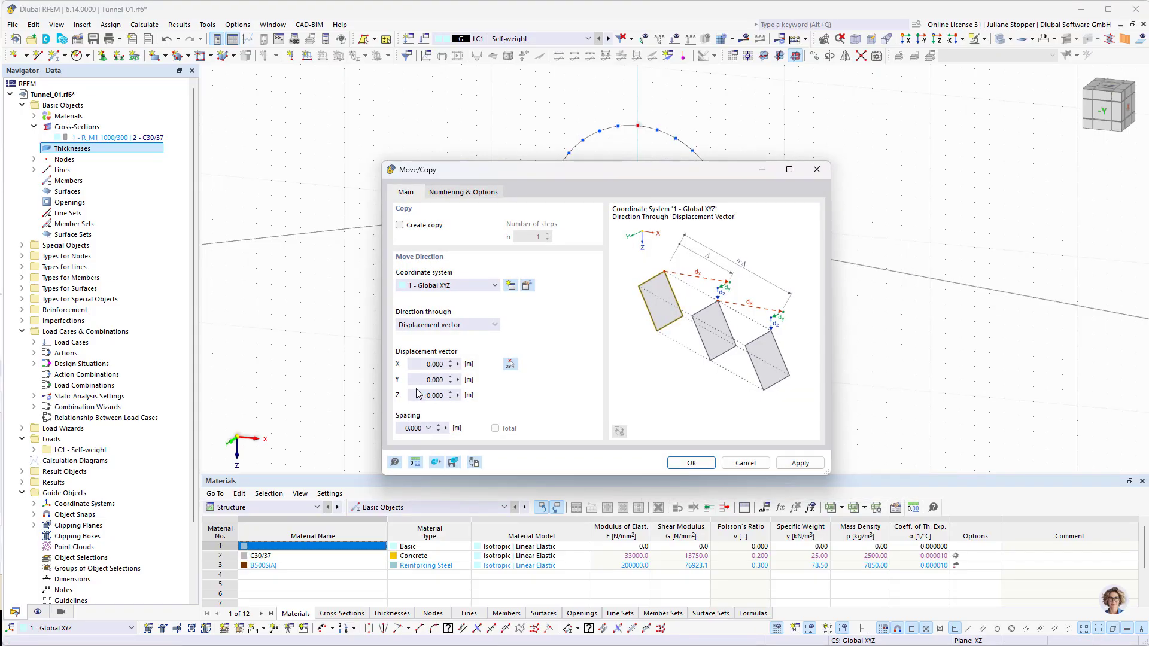
left_click(422, 380)
type("-1")
left_click(399, 225)
left_click(694, 464)
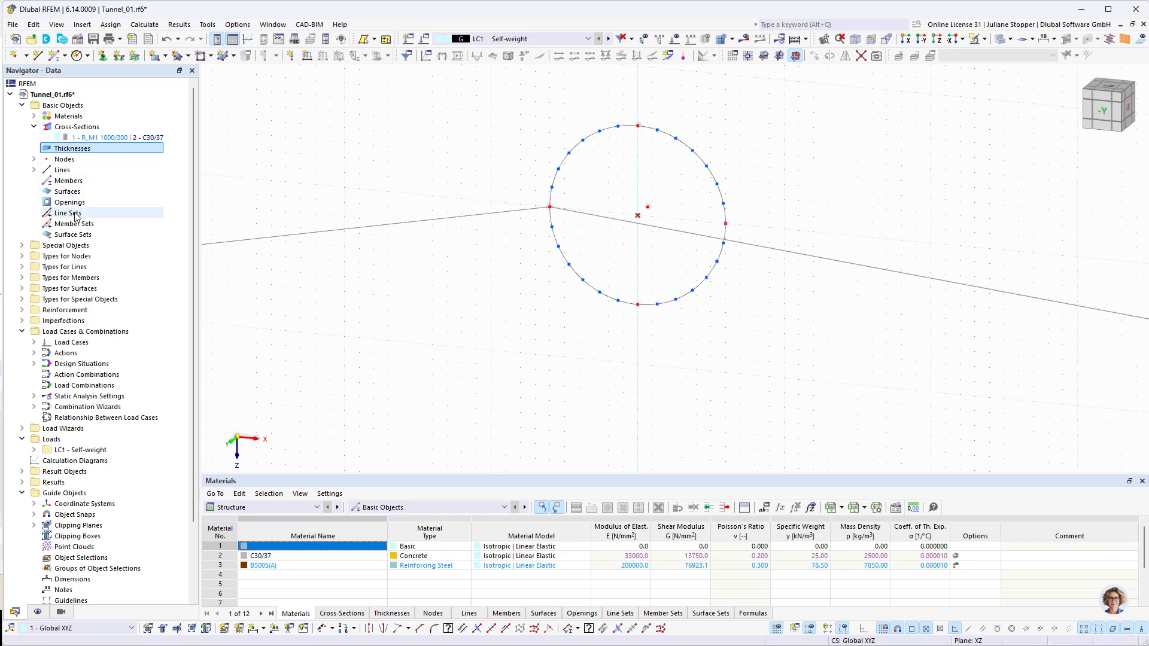
Define a new beam member on all four arcs with cross-section R_M1 1000/300 in C30/37 and check its concrete cover settings.
left_click_drag(805, 103, 539, 330)
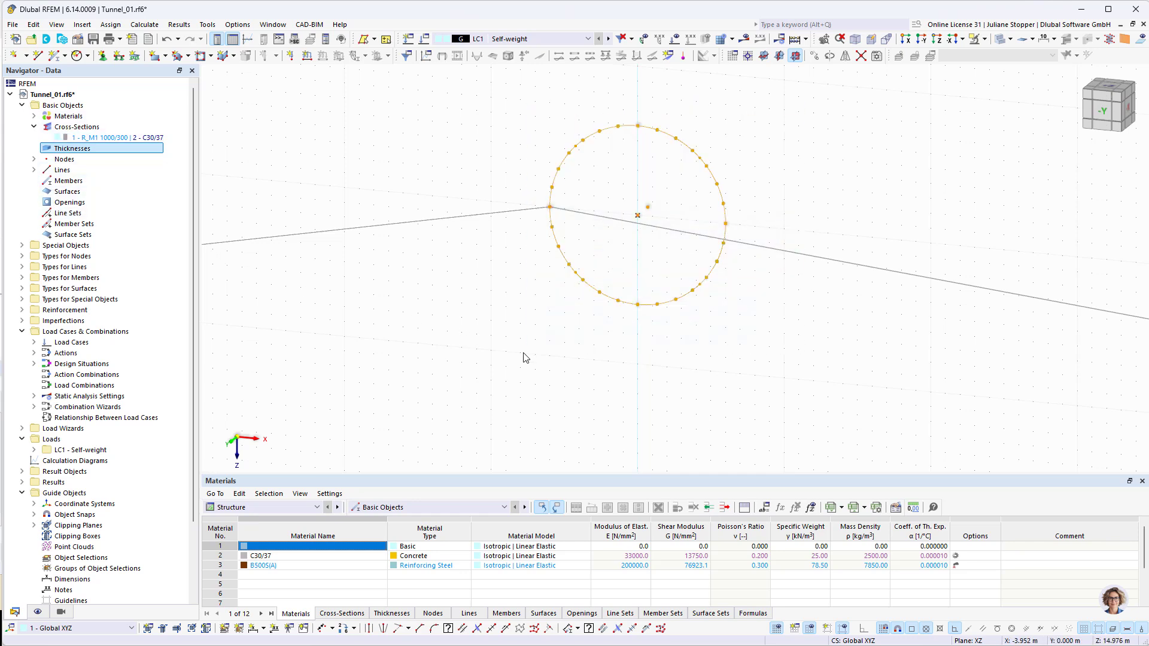
right_click(554, 239)
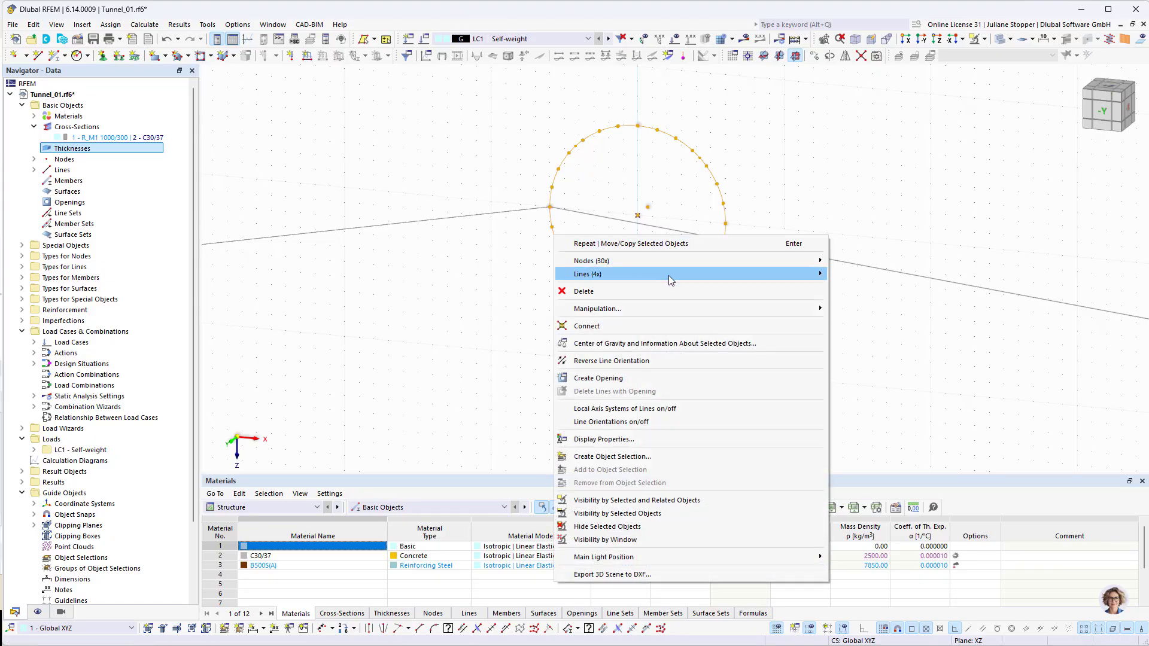
left_click(838, 275)
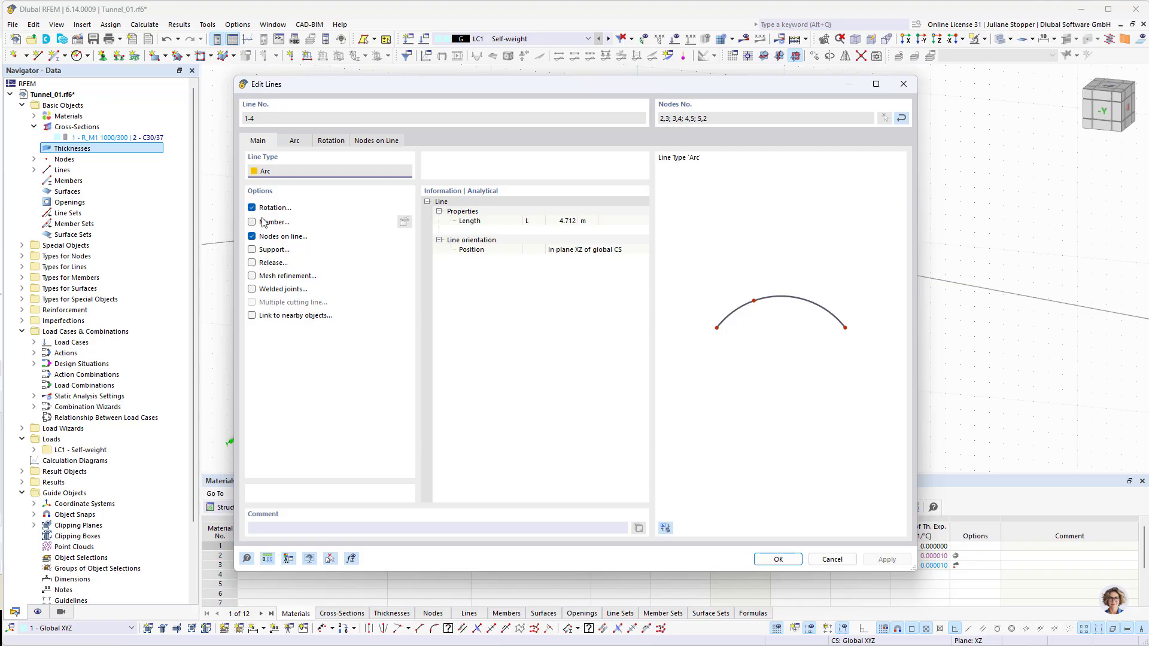
left_click(252, 223)
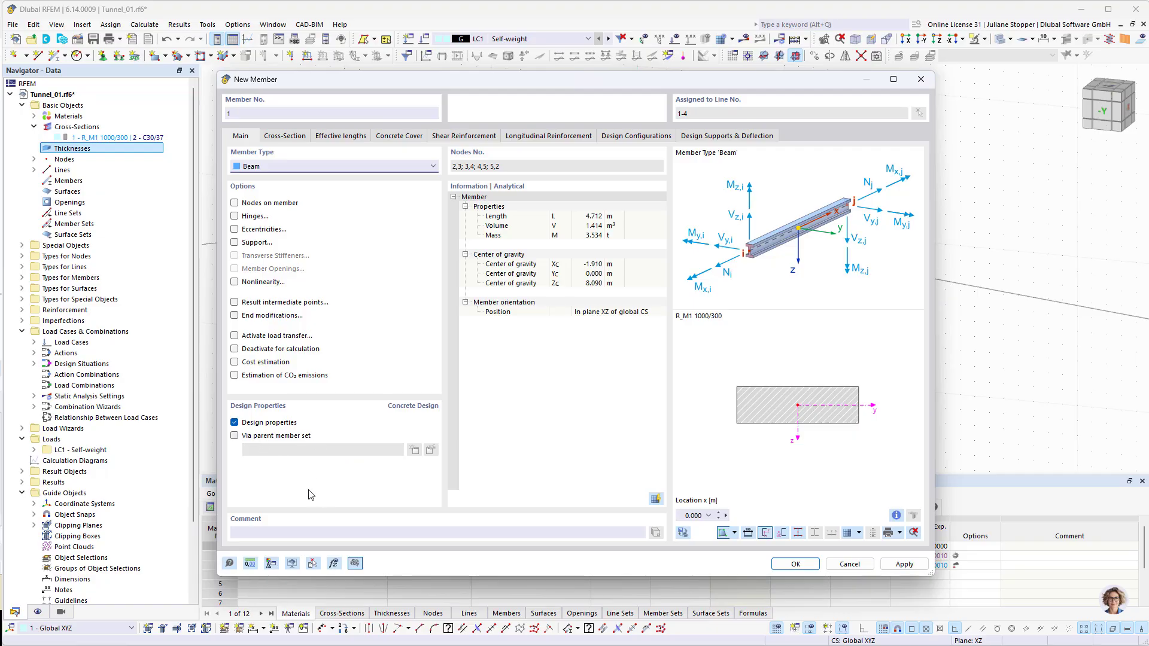
left_click(285, 136)
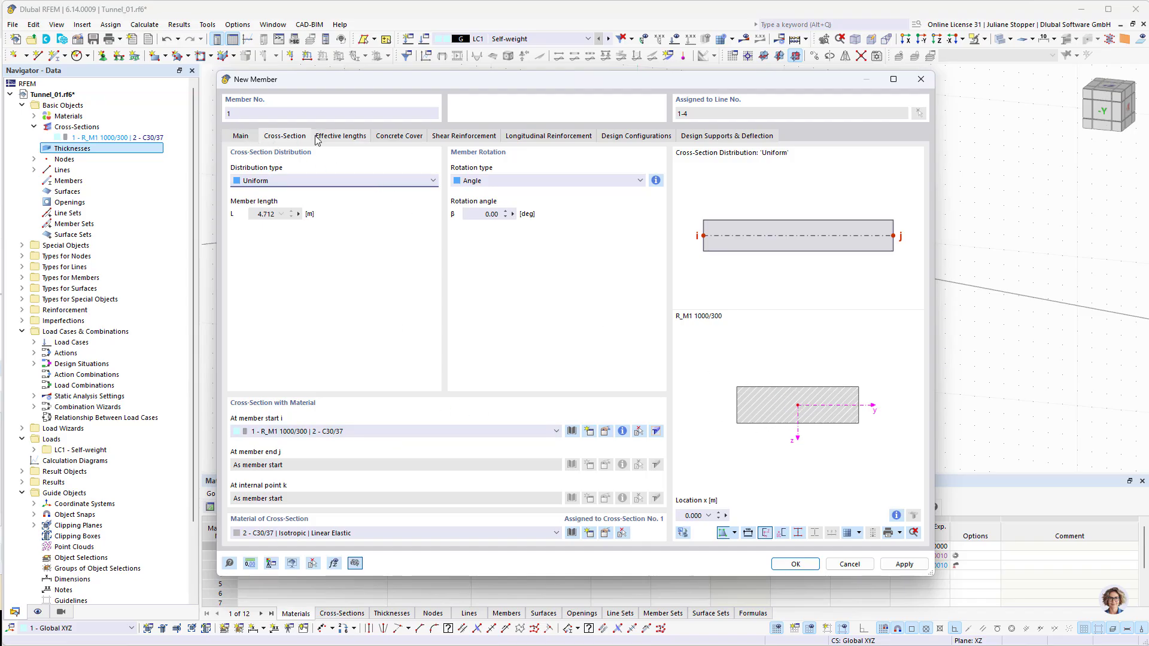
left_click(243, 137)
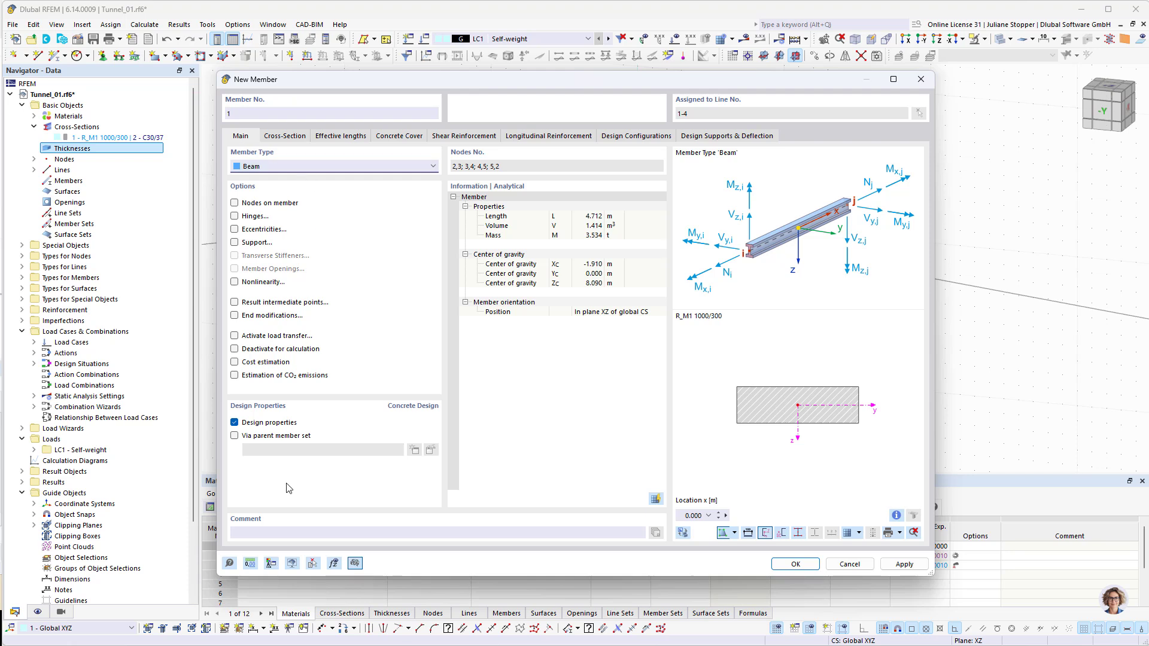
left_click(285, 136)
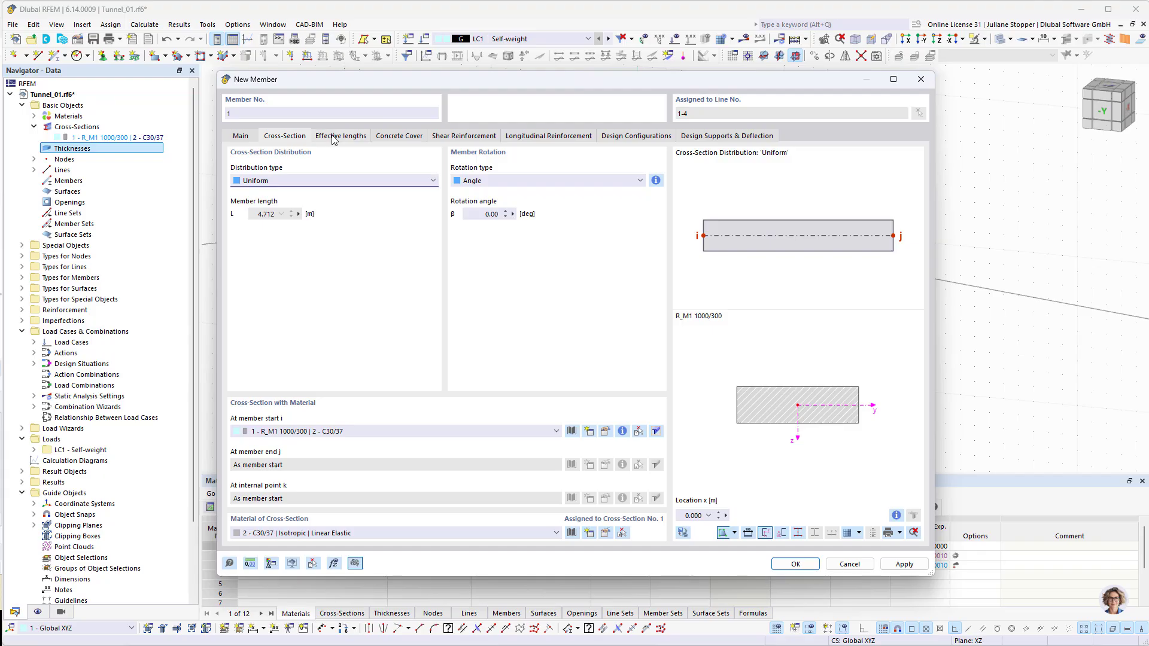
left_click(398, 136)
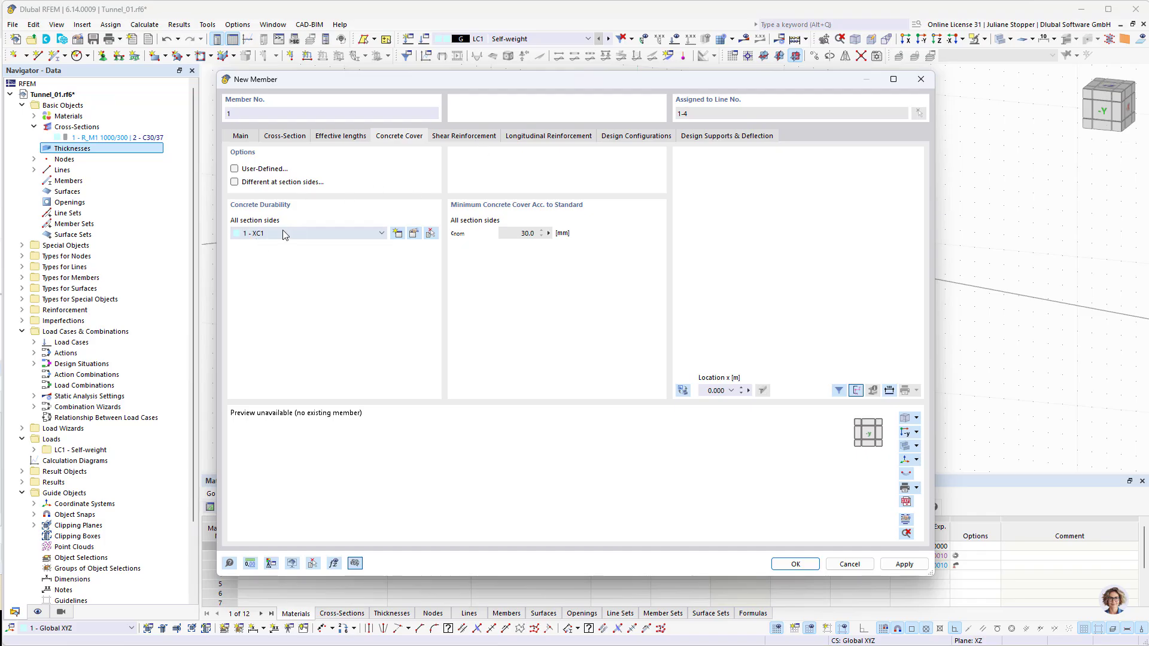
Check the stirrup bar diameter and finish the arc members with symmetrical longitudinal reinforcement of 4 bars per side, 14 mm in diameter.
left_click(454, 137)
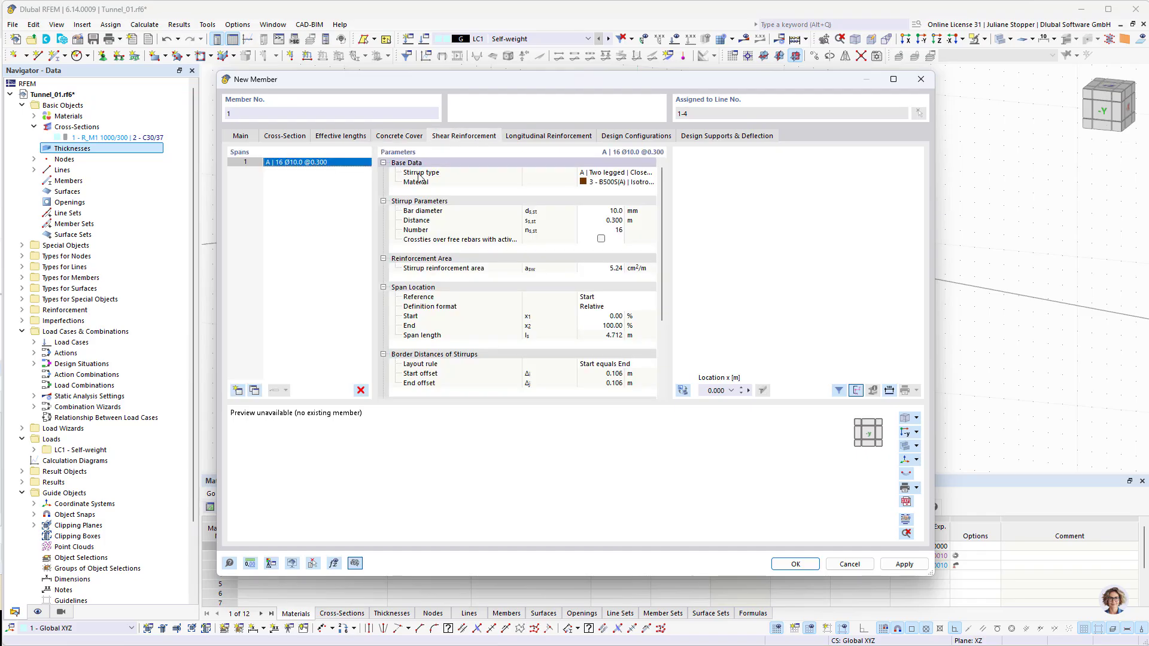
left_click(611, 211)
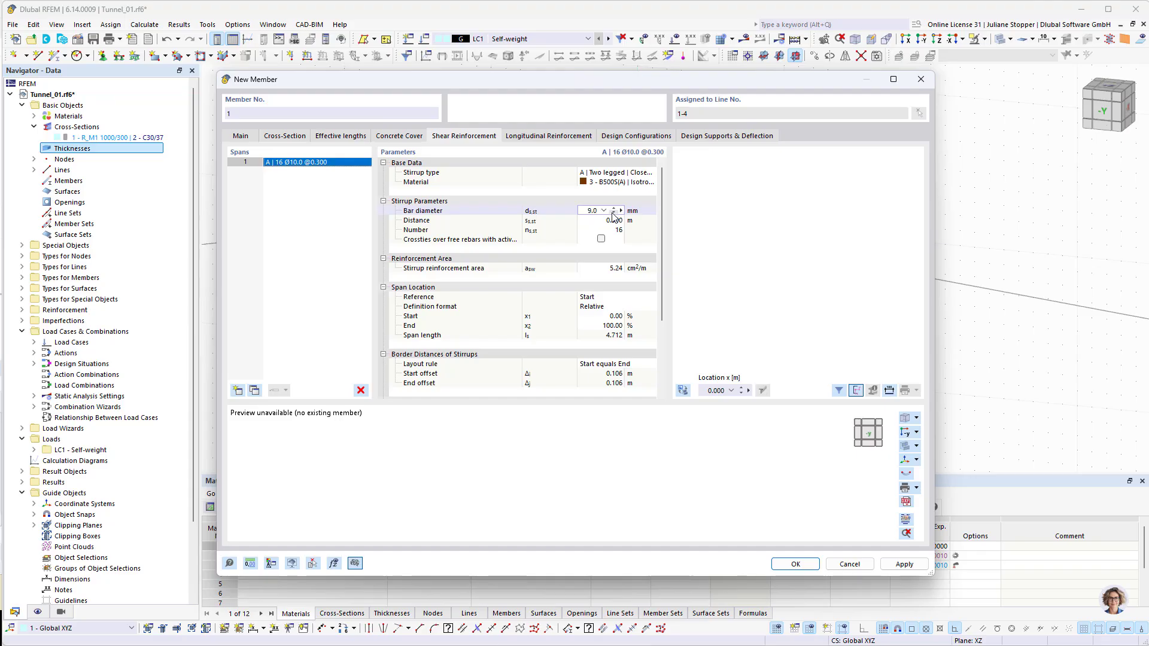
left_click(549, 137)
left_click(620, 221)
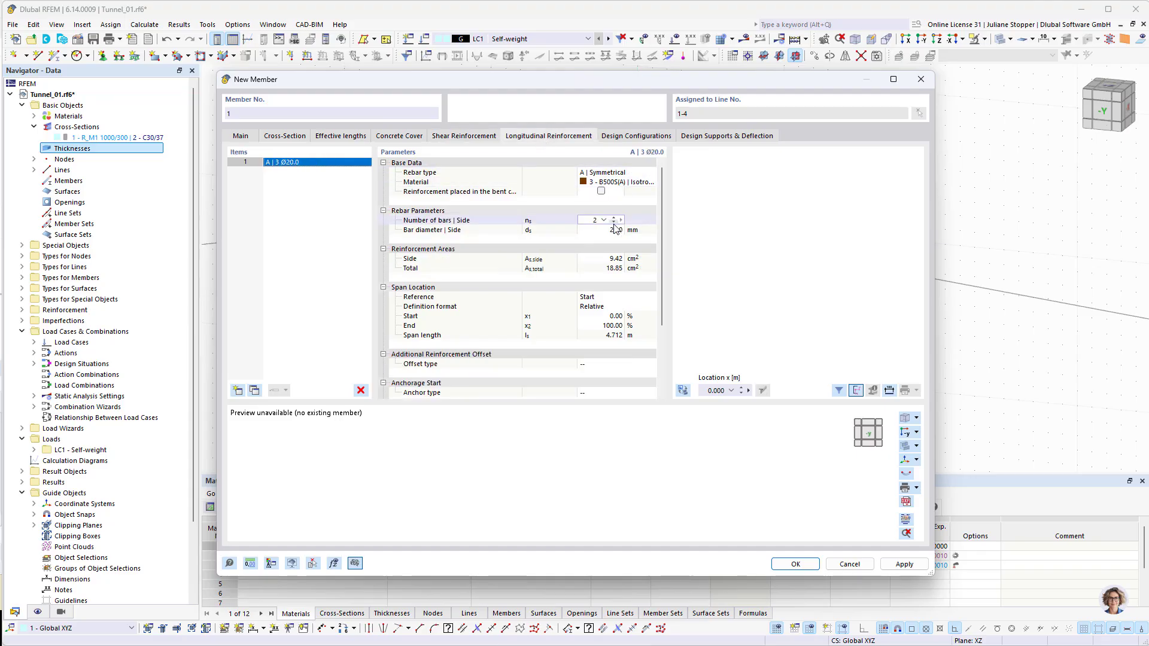
left_click(614, 219)
left_click(615, 230)
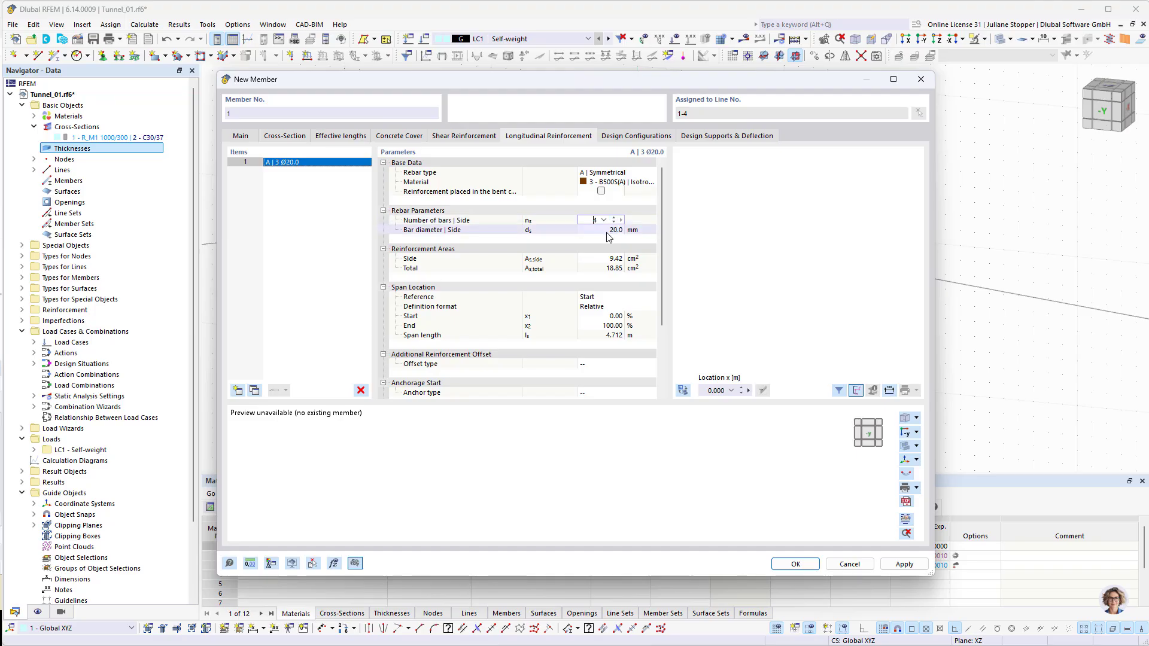
left_click(603, 230)
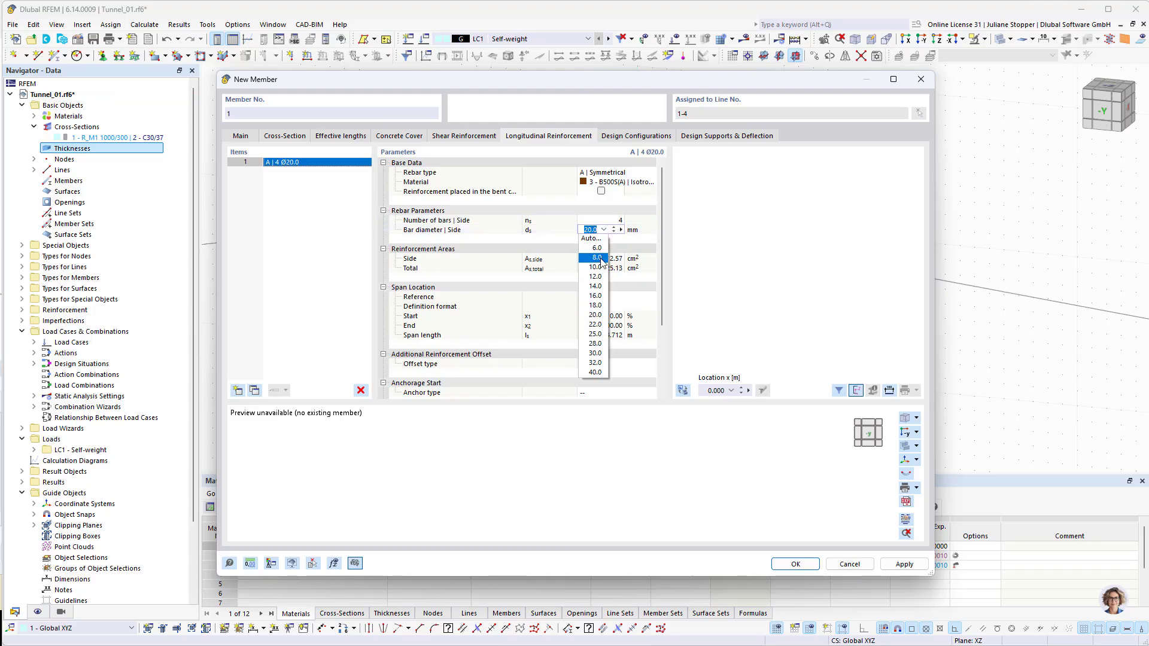
left_click(594, 281)
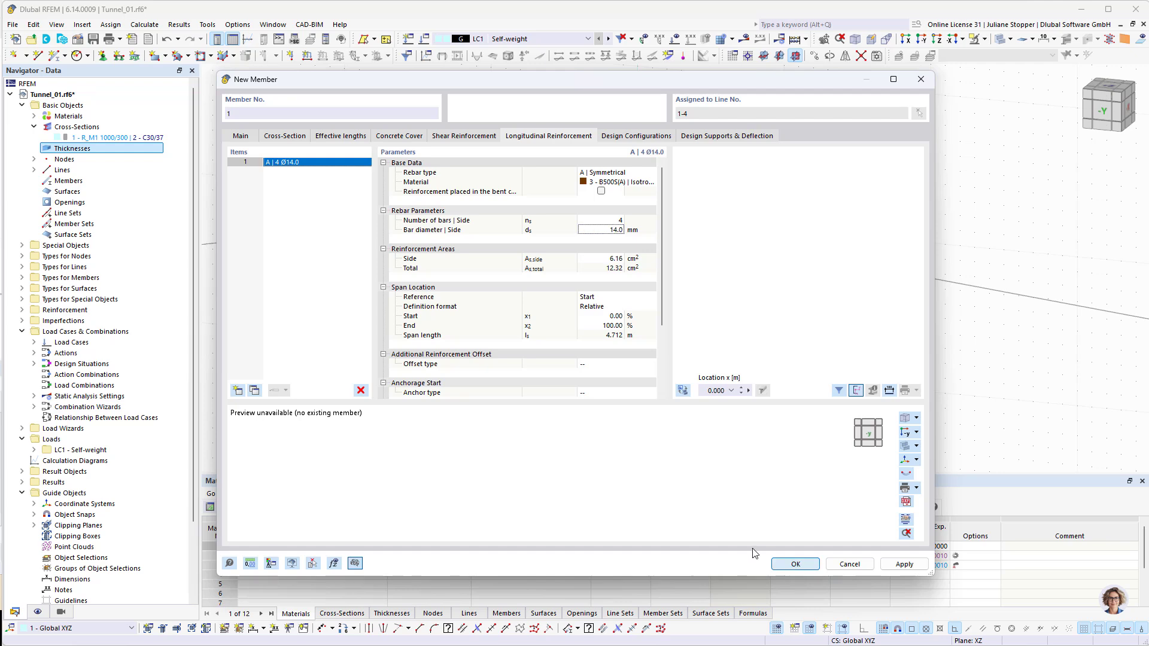
left_click(795, 564)
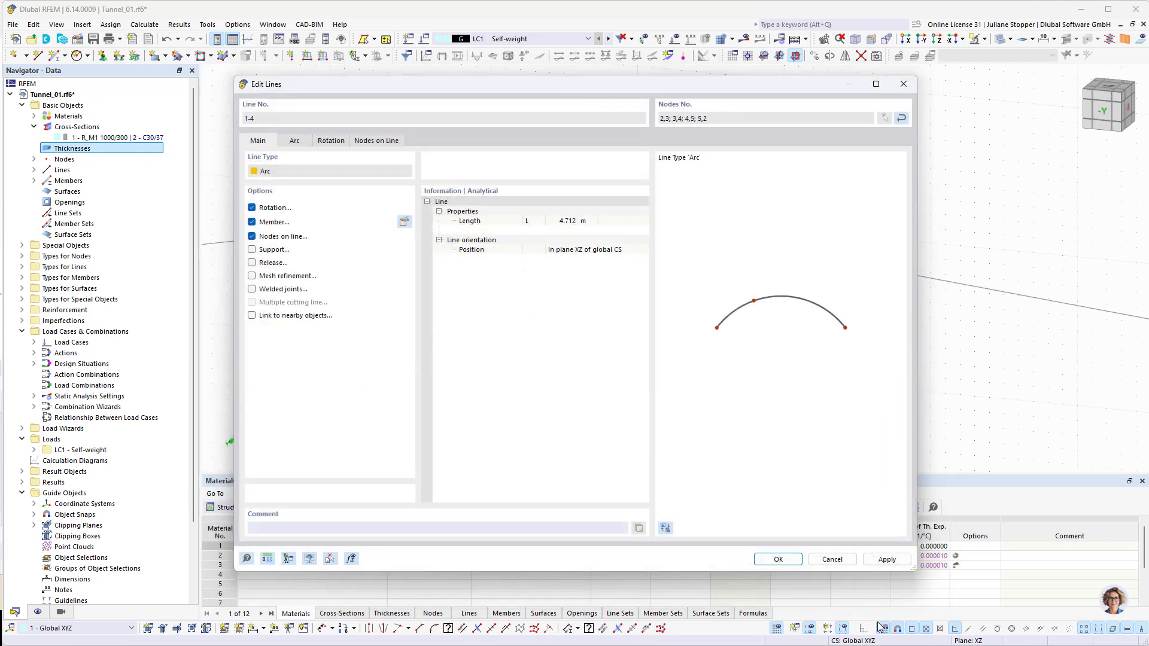
left_click(776, 561)
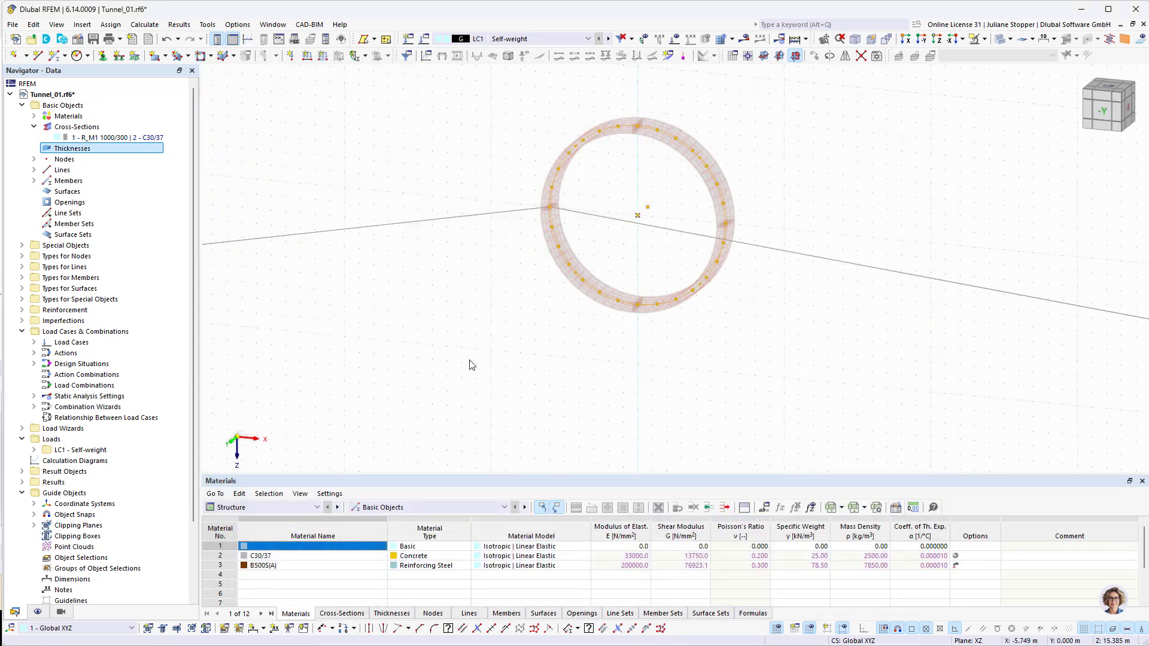
Turn on the display of the members' local axis systems and view the tunnel ring from the front.
middle_click_drag(590, 377, 617, 365)
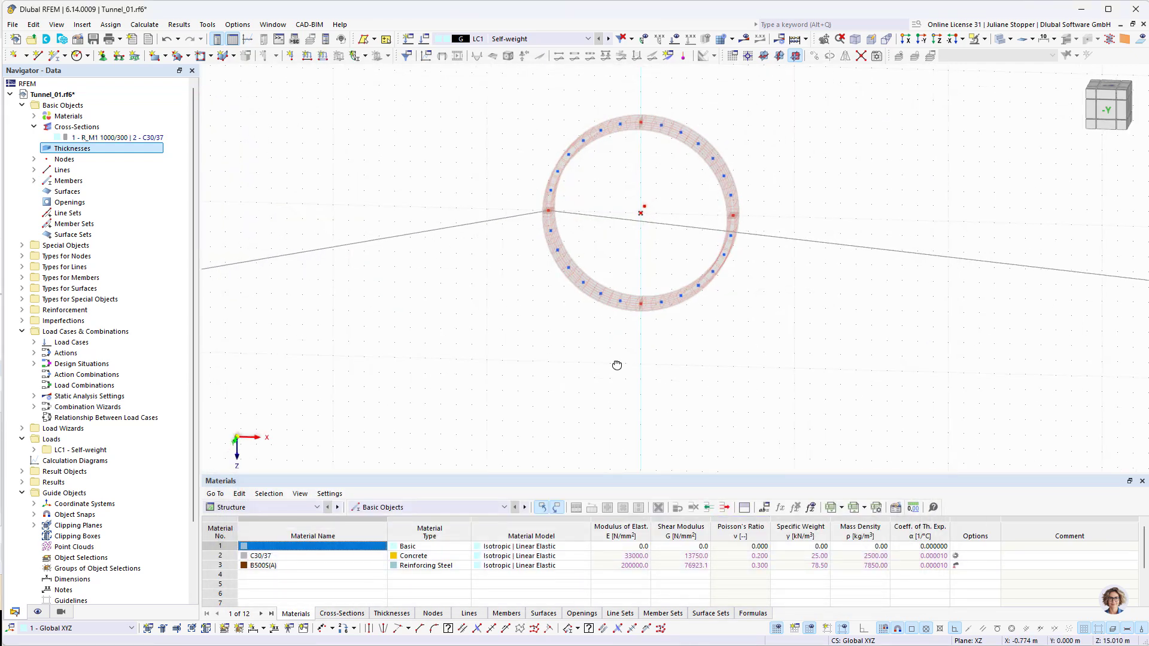
right_click(590, 298)
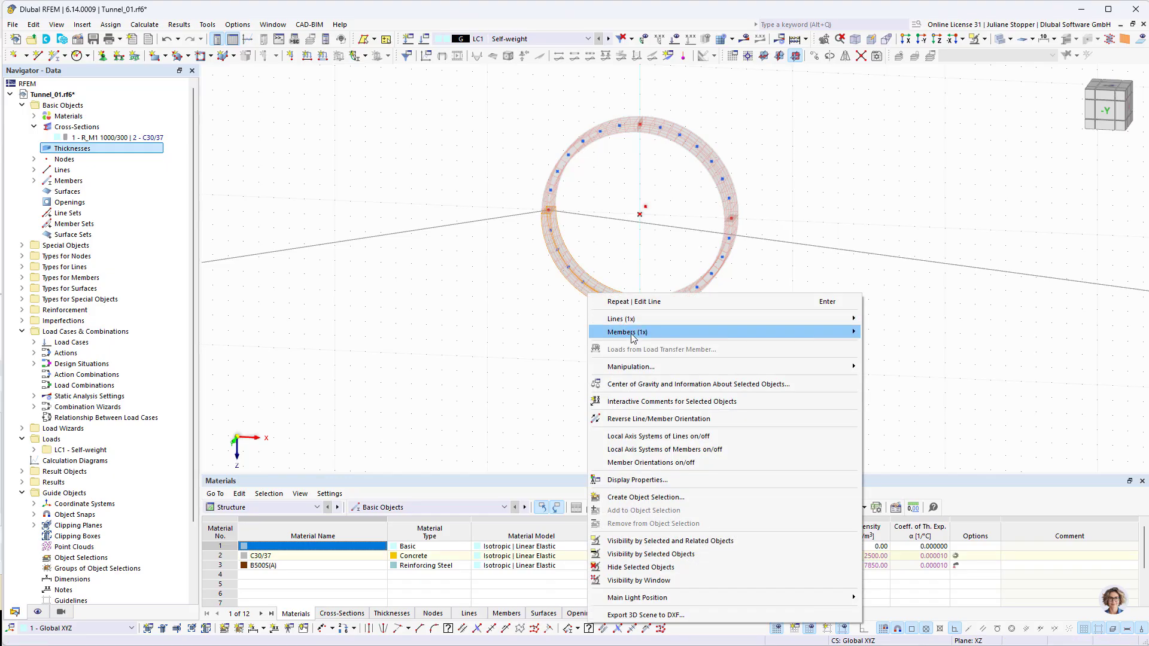
mouse_move(629, 339)
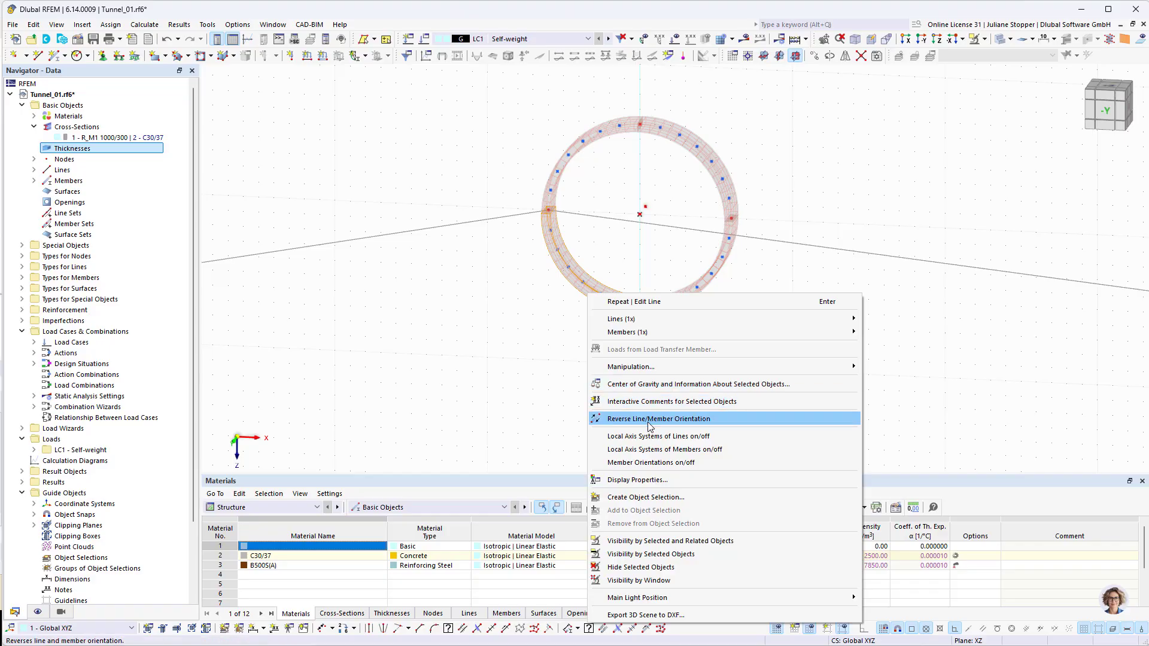
left_click(611, 449)
middle_click_drag(567, 403, 593, 370, "ctrl")
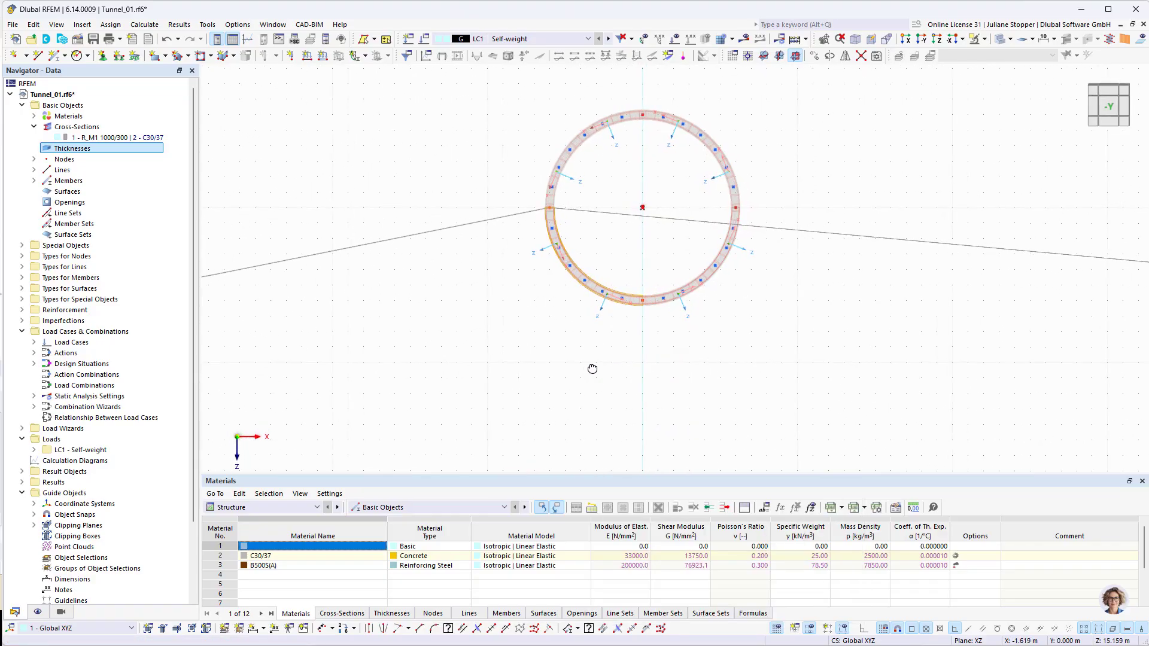
left_click(559, 244)
left_click_drag(771, 104, 543, 188)
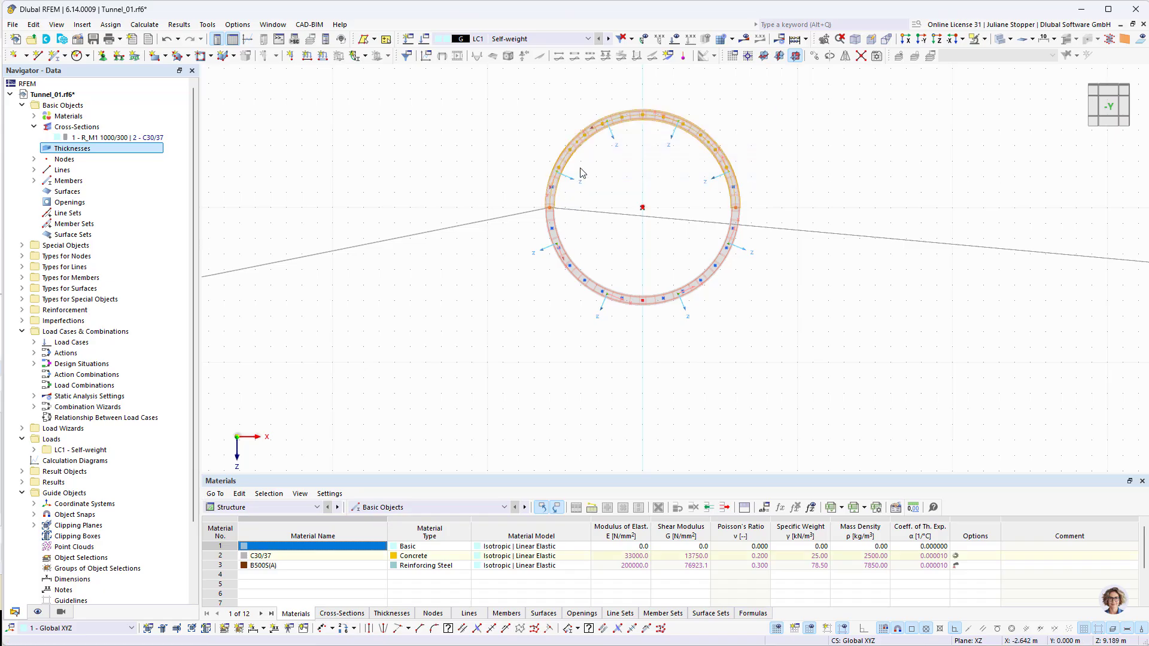
right_click(639, 122)
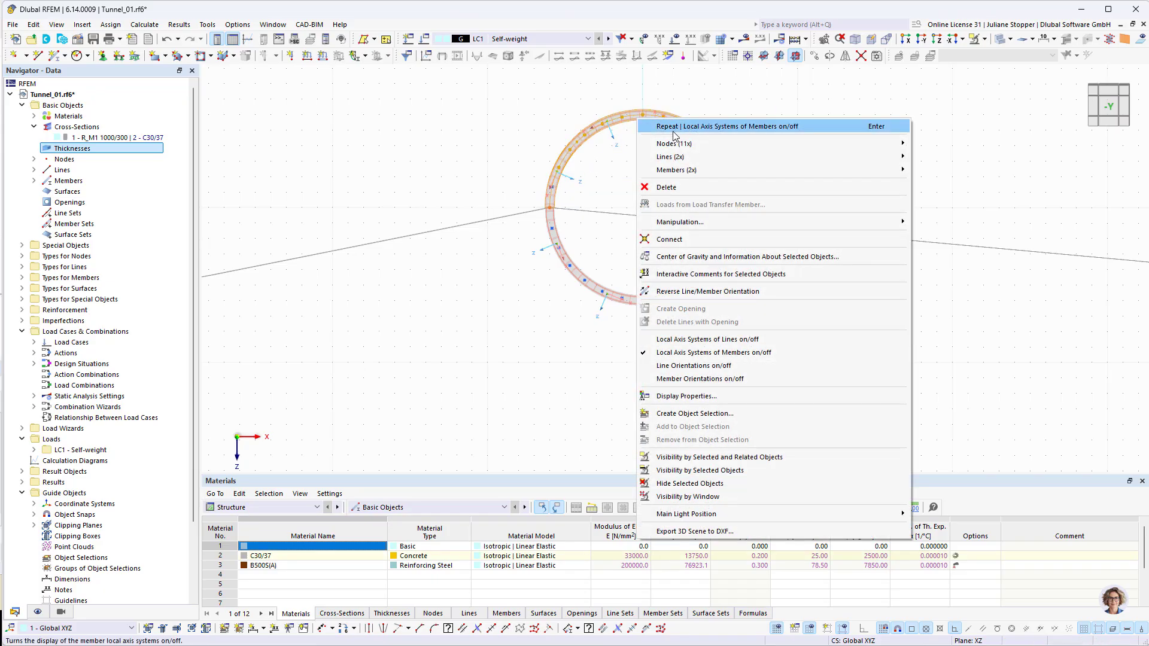
mouse_move(680, 172)
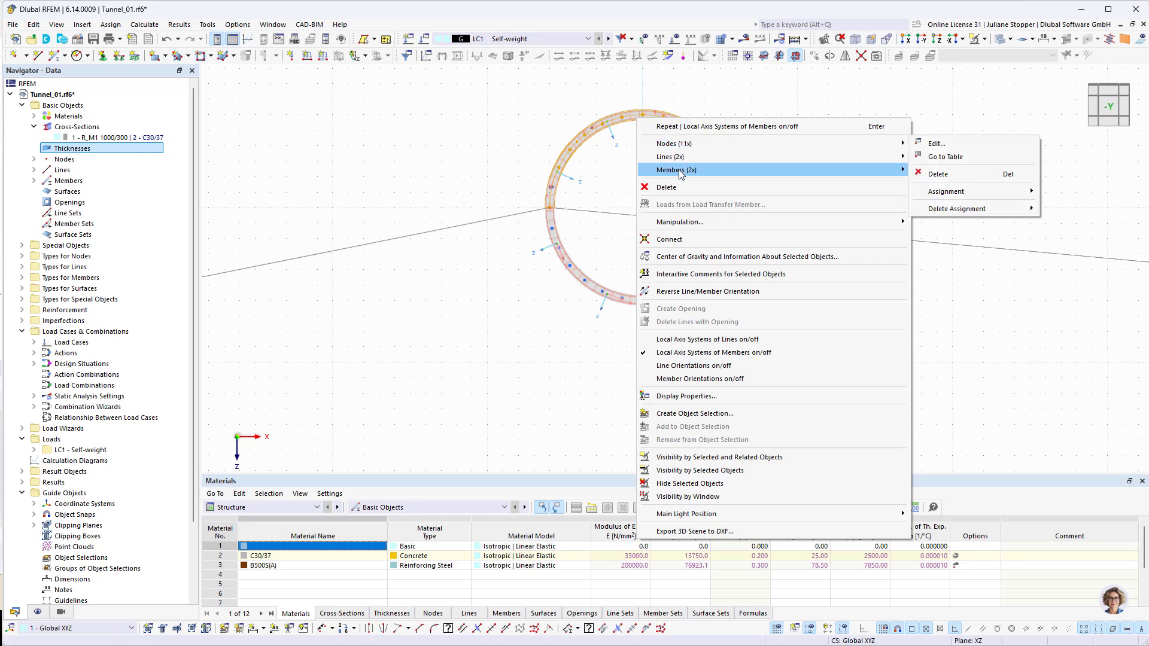
left_click(710, 100)
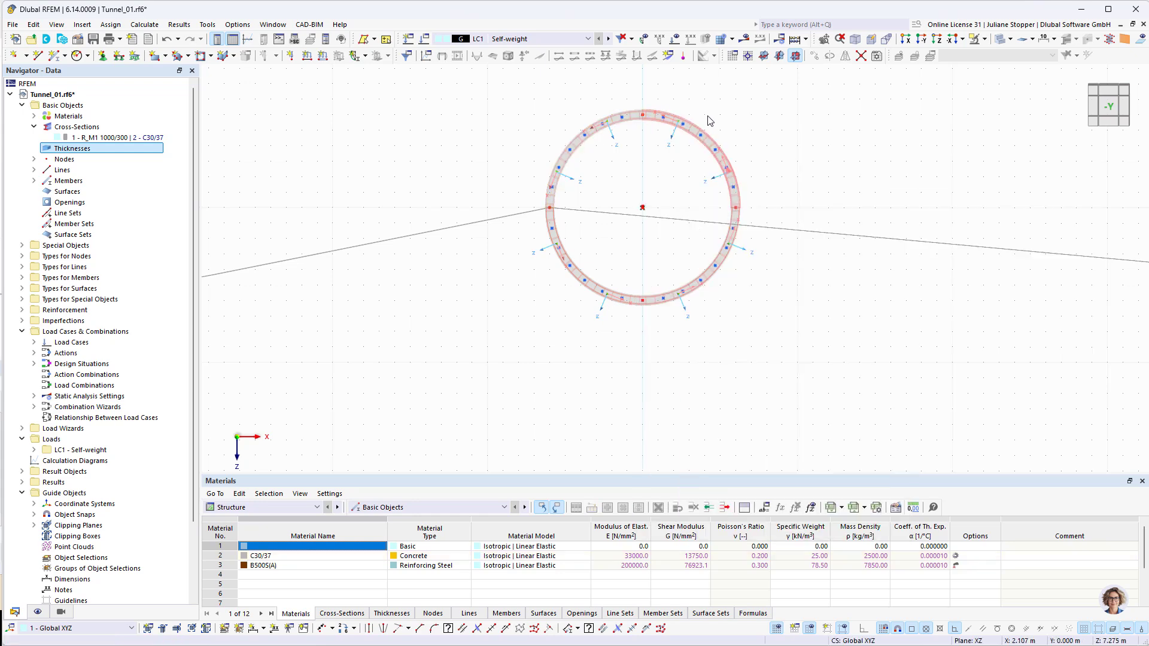
Set the rotation angle of the two upper arc members to 180° and save the model.
right_click(654, 119)
mouse_move(790, 172)
left_click(952, 170)
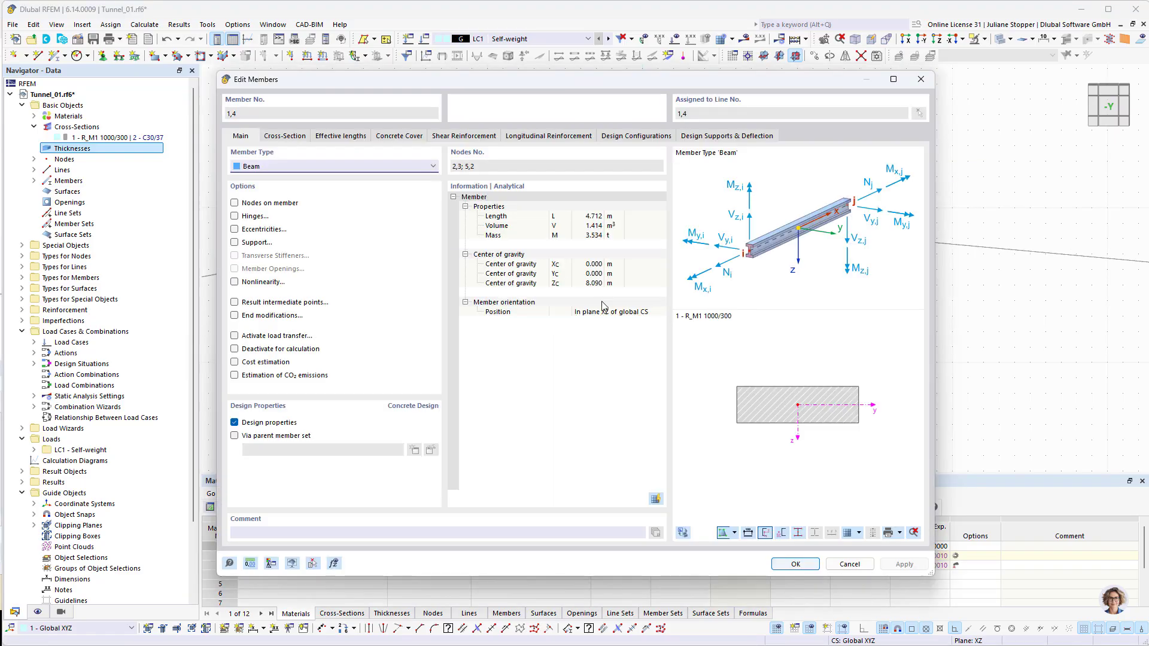
left_click(285, 136)
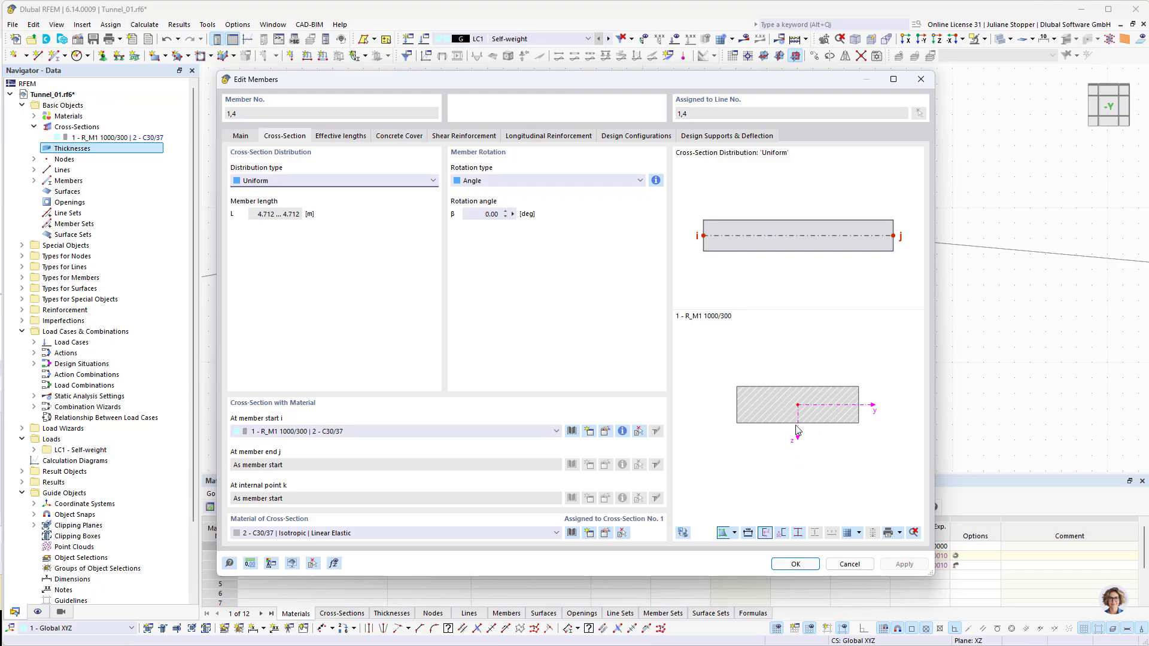
left_click(488, 214)
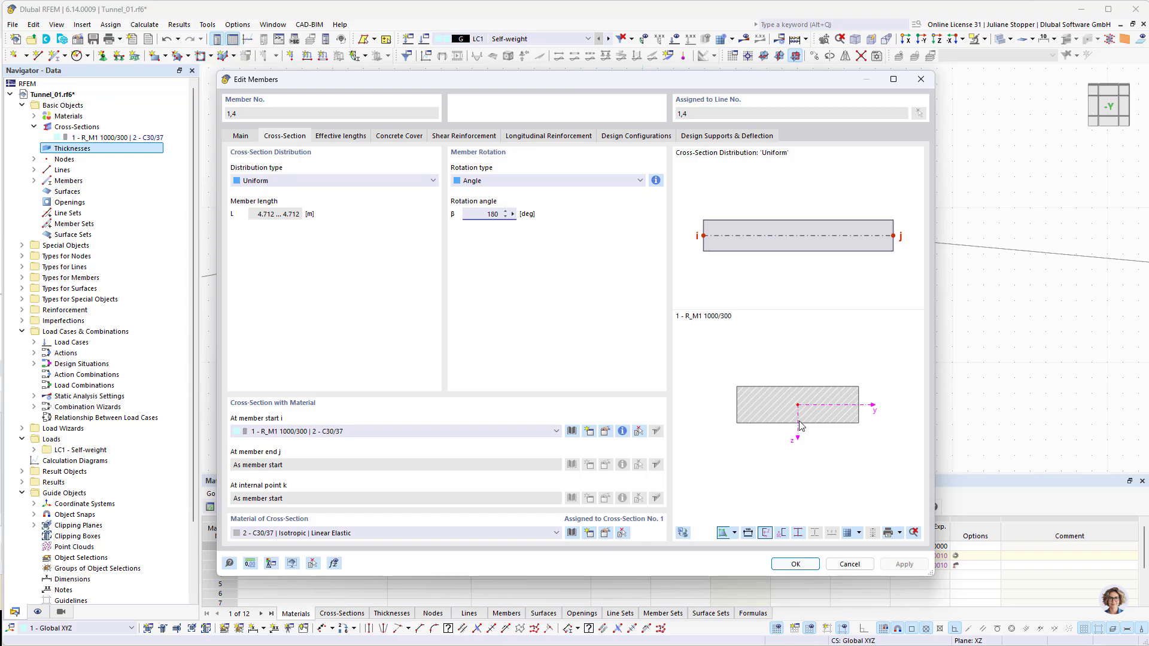
left_click(795, 565)
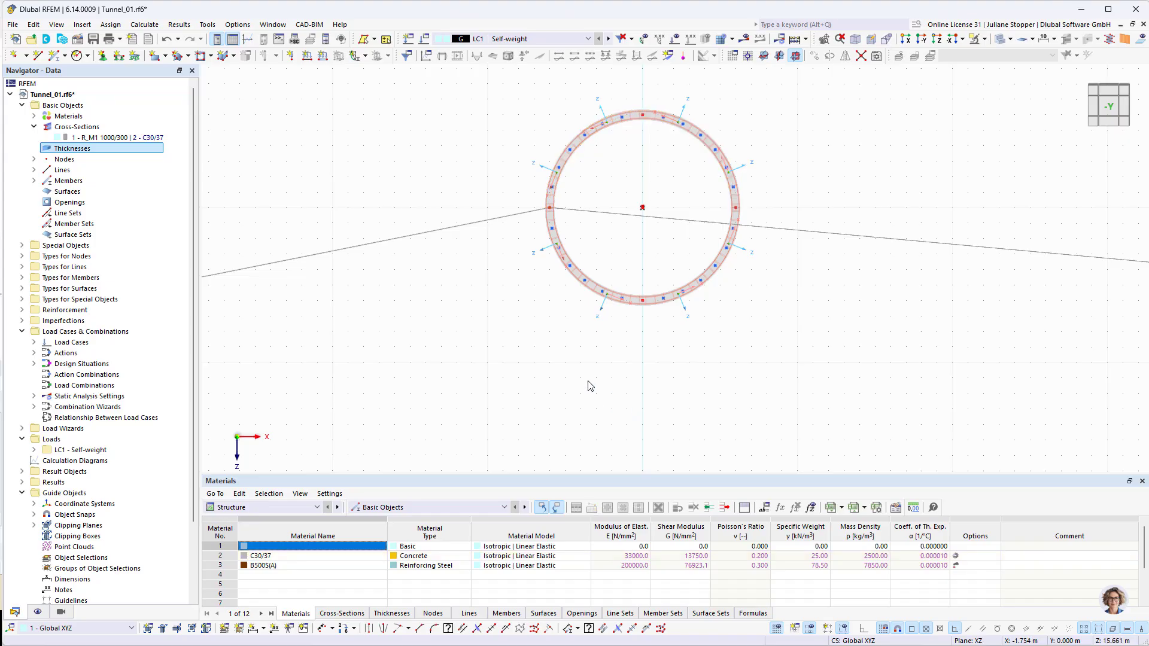
left_click(94, 40)
Delete all unassigned nodal supports from the model.
left_click(22, 256)
left_click(34, 267)
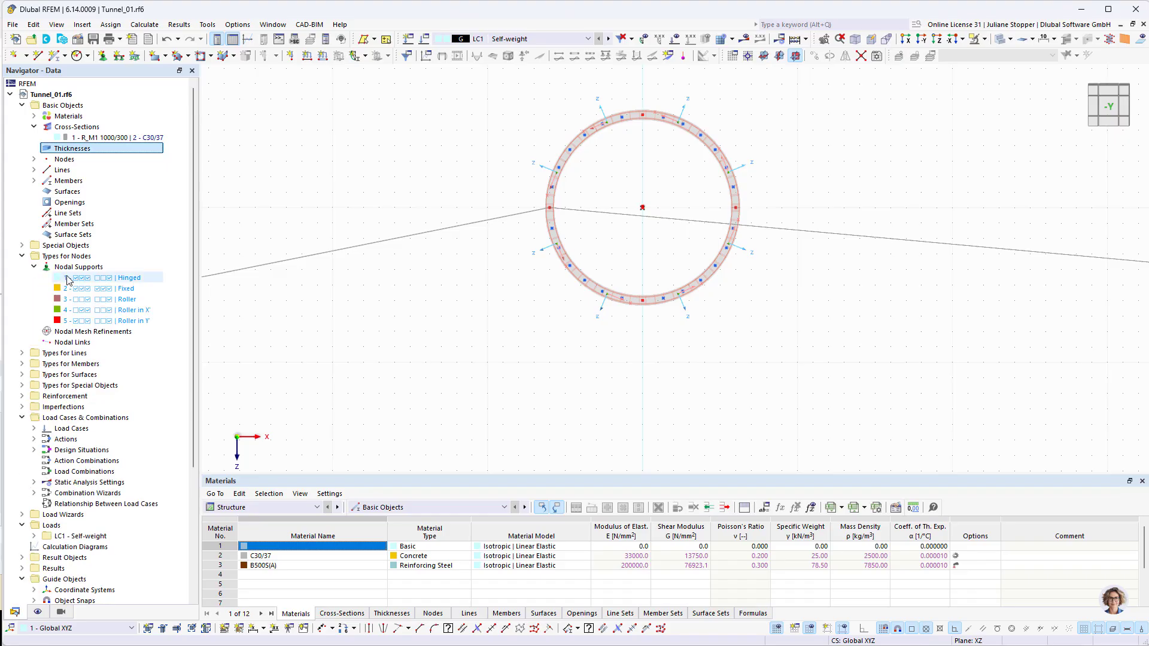
right_click(74, 269)
left_click(171, 327)
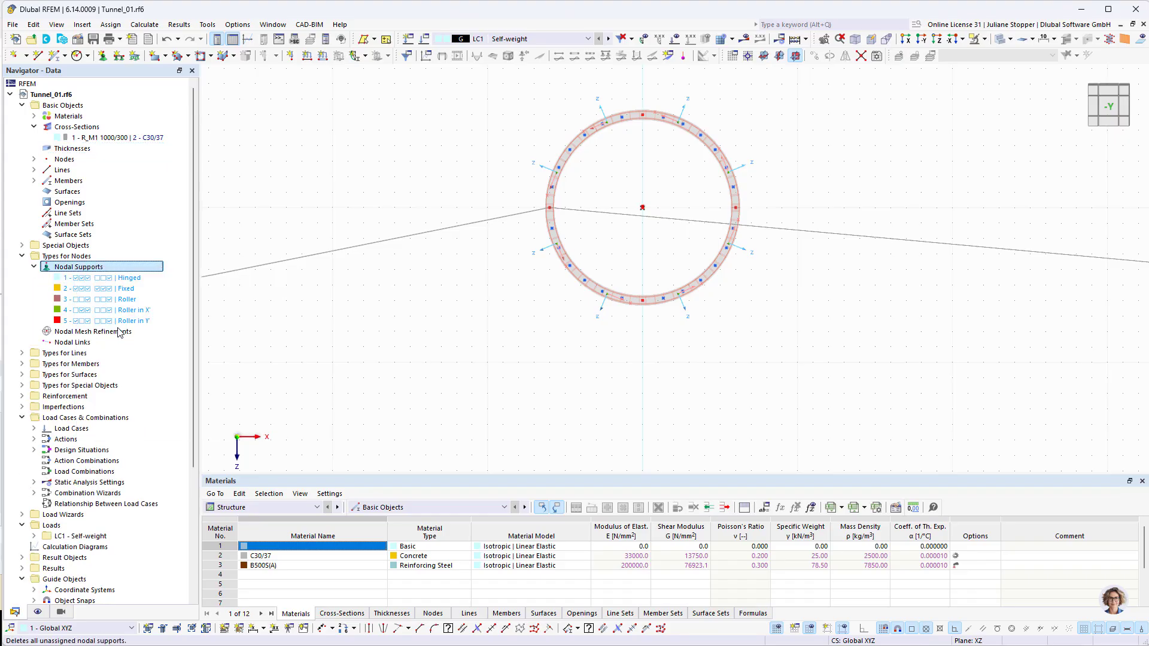
left_click(625, 386)
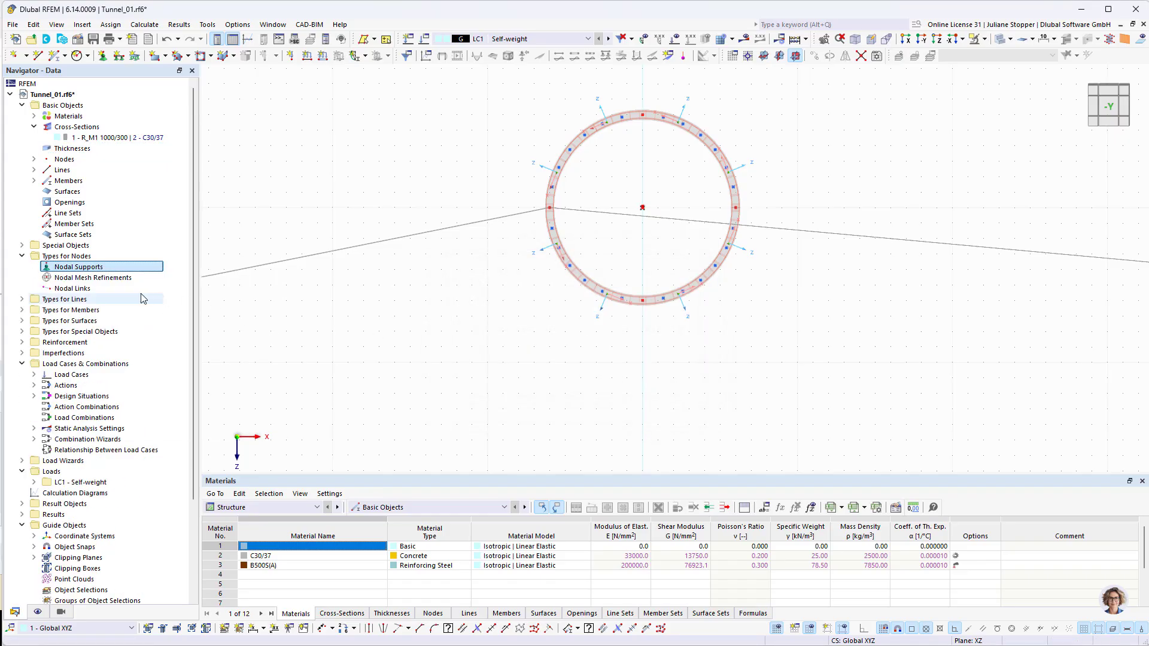
Start a new nodal support with a specific direction of the type 'Directed to Node'.
right_click(91, 269)
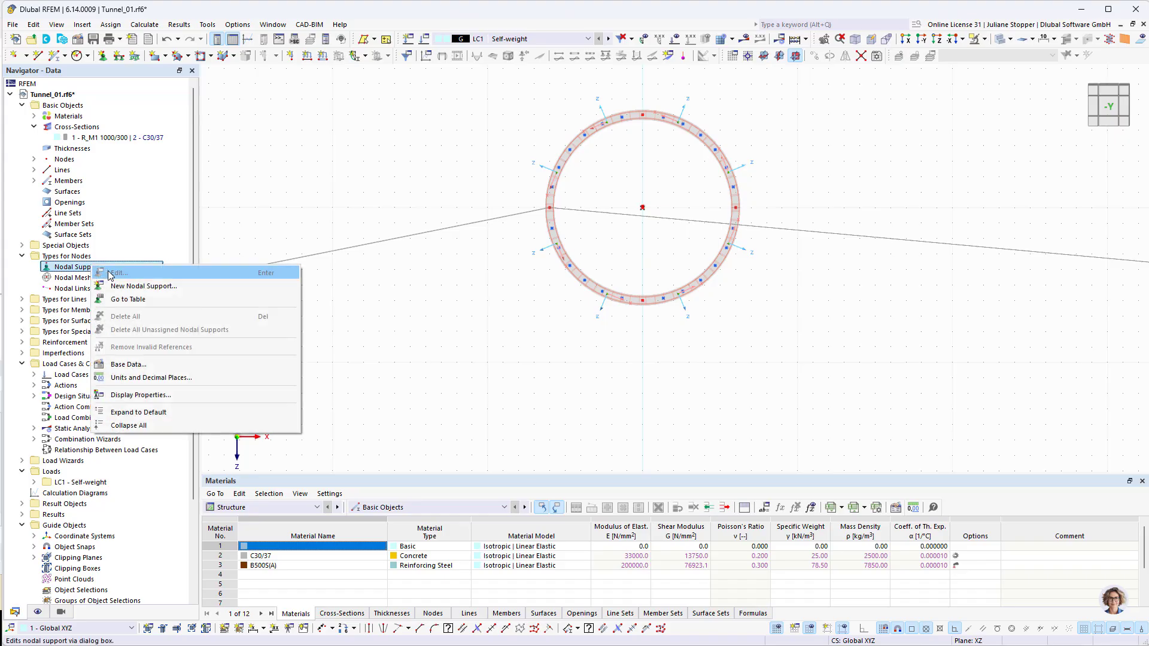
left_click(132, 287)
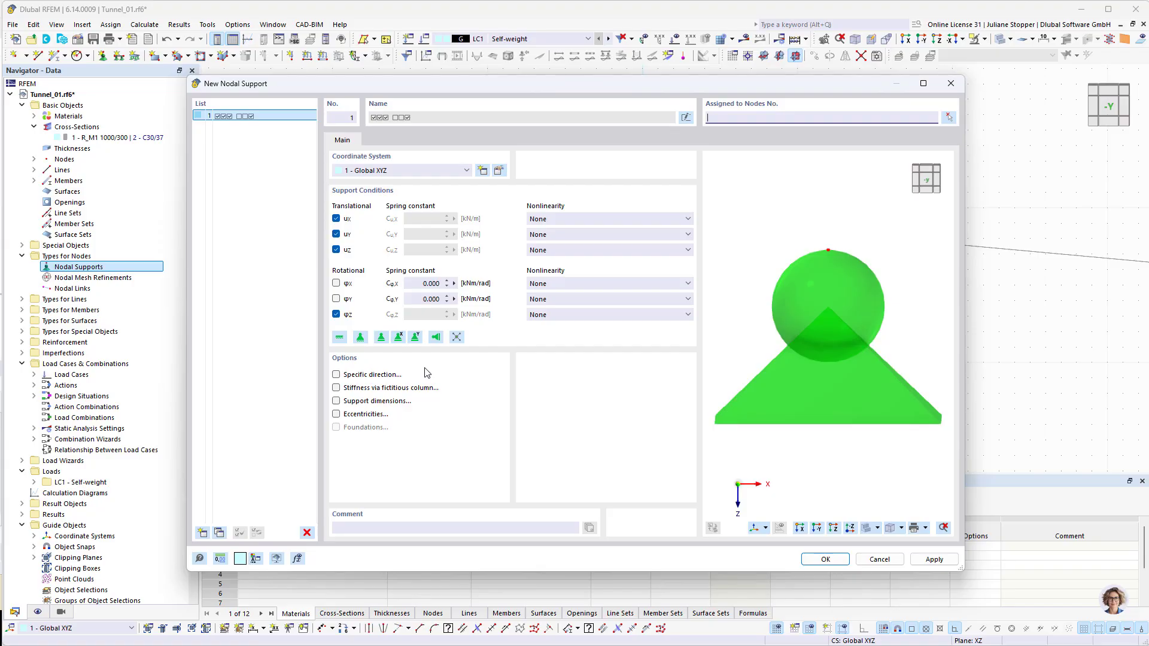
left_click(337, 375)
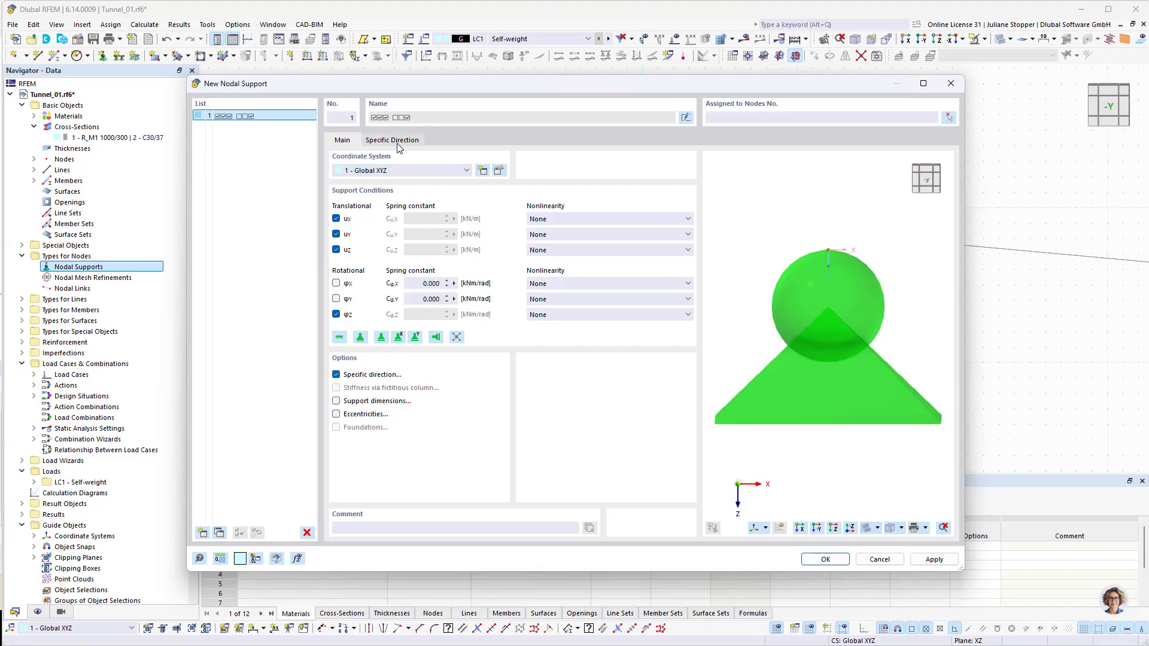
left_click(395, 141)
left_click(450, 175)
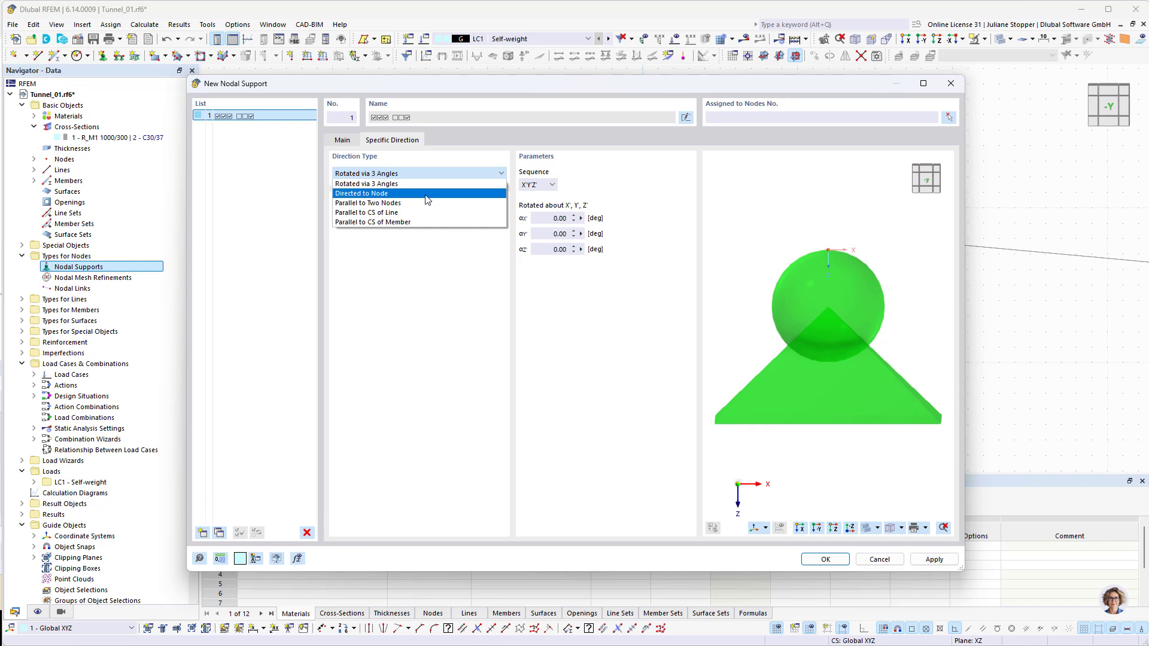
left_click(428, 194)
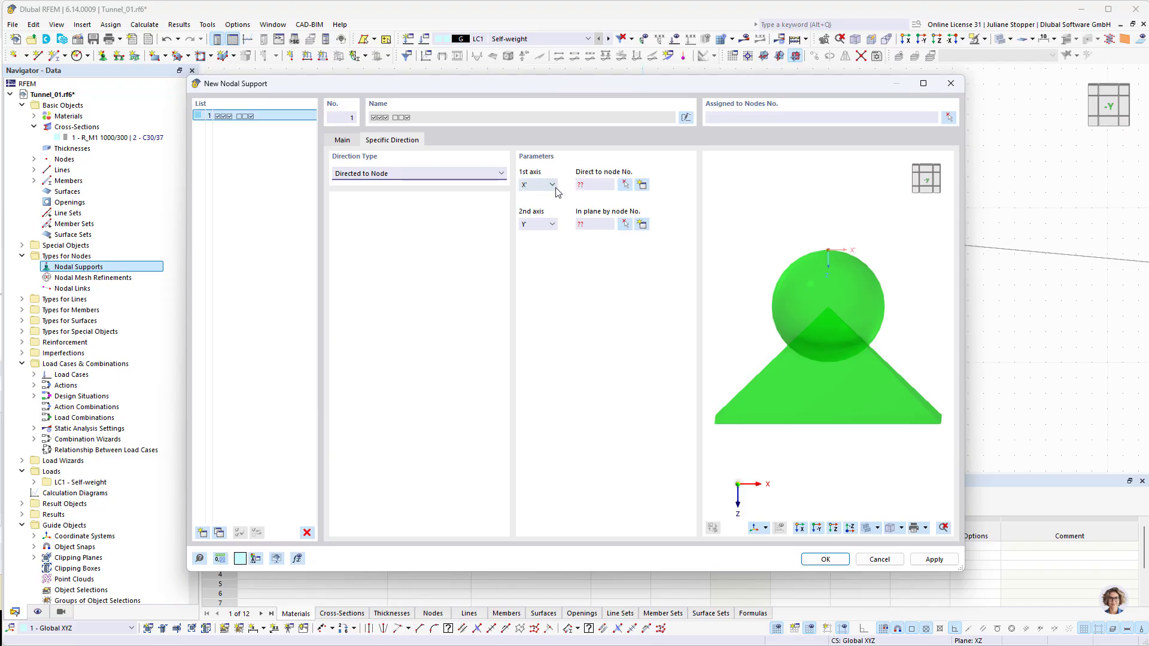
Direct the support's first axis X' to centre node 30 and set second axis Z' in plane by the offset node 31.
left_click(624, 186)
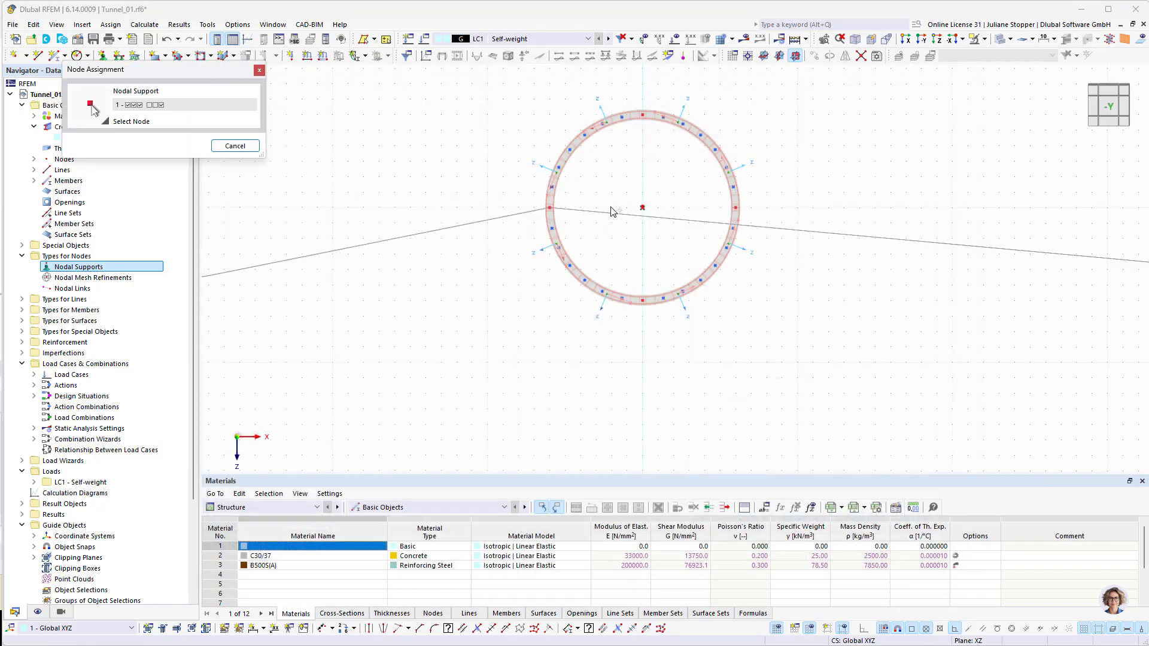
middle_click_drag(643, 244, 629, 256, "ctrl")
left_click(636, 211)
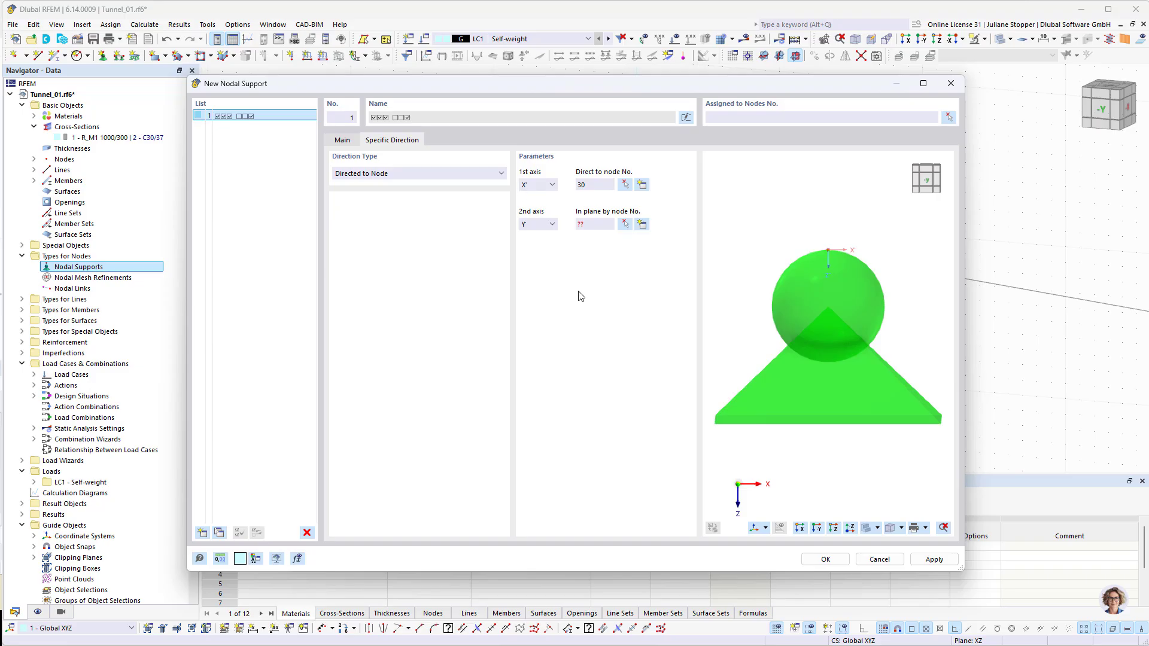
left_click(551, 224)
left_click(535, 250)
left_click(625, 225)
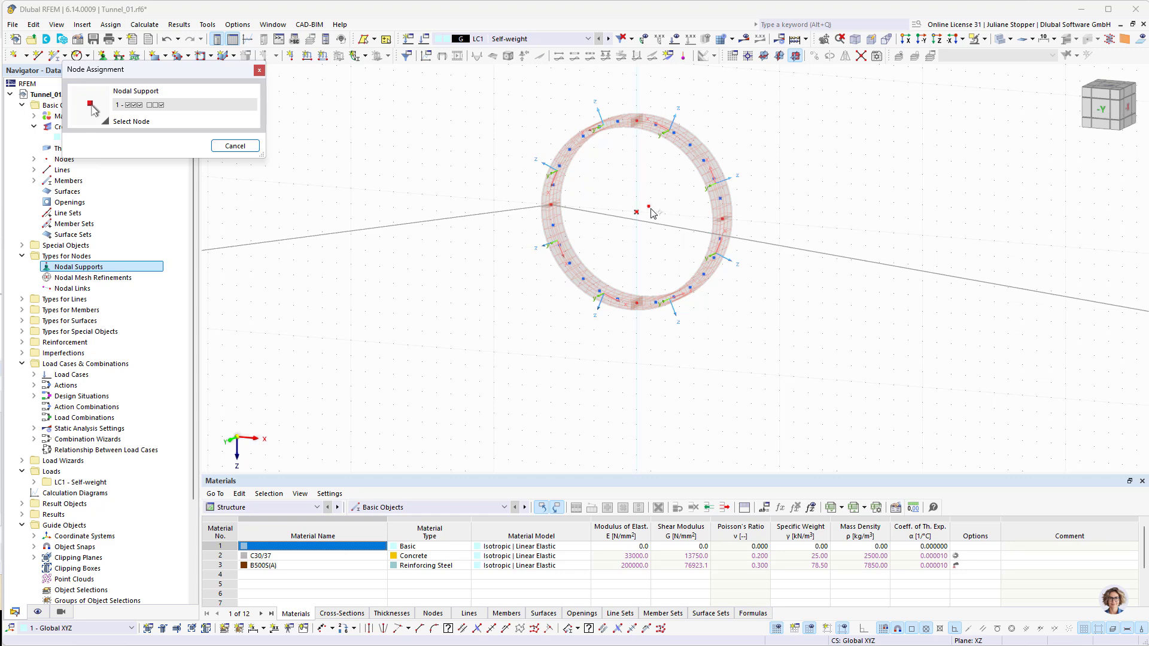
left_click(649, 208)
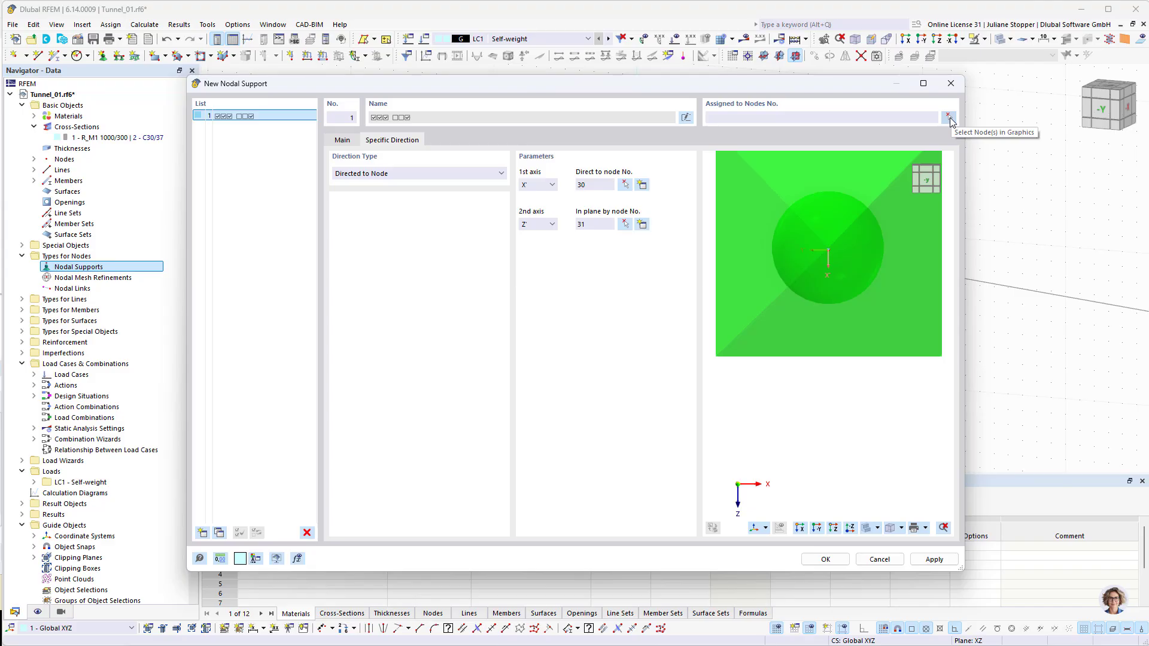
Assign the new nodal support to nodes 2, 5-11 and 24-29 on the upper half of the ring.
left_click(949, 117)
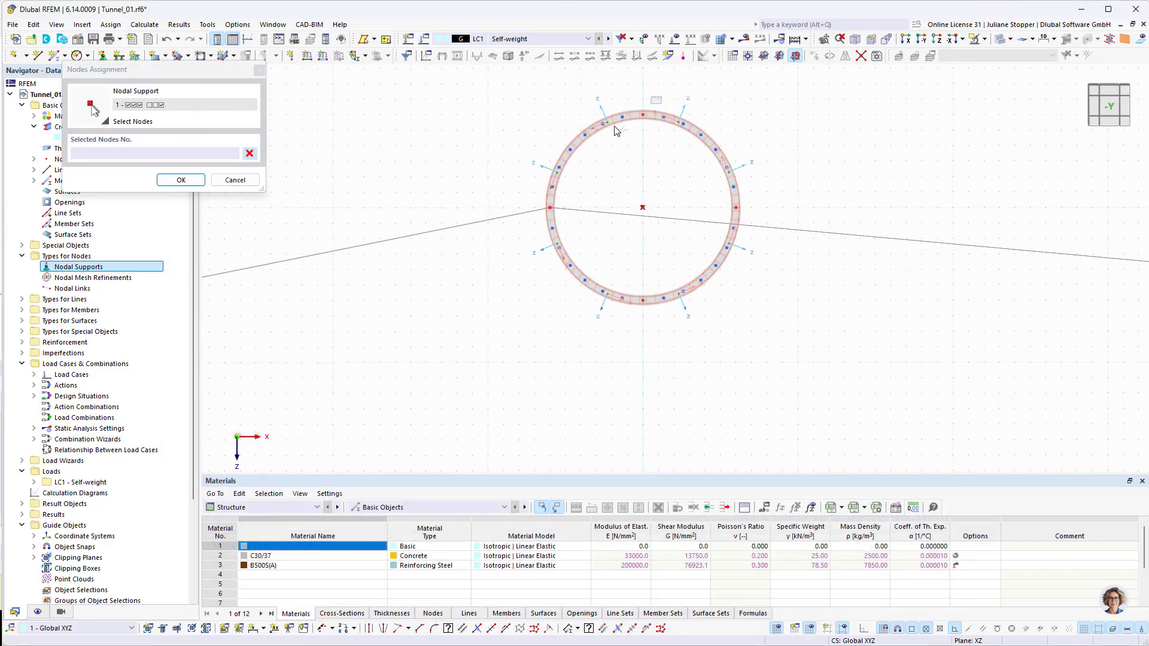
left_click_drag(662, 97, 533, 195)
left_click_drag(832, 94, 658, 217)
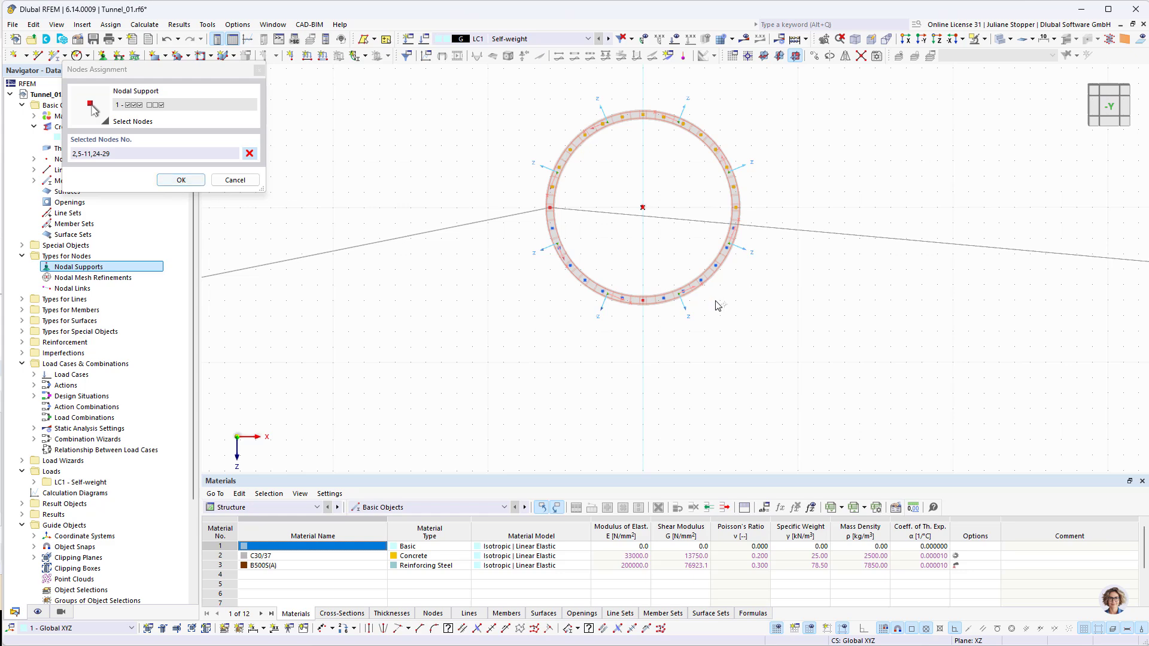
left_click(180, 180)
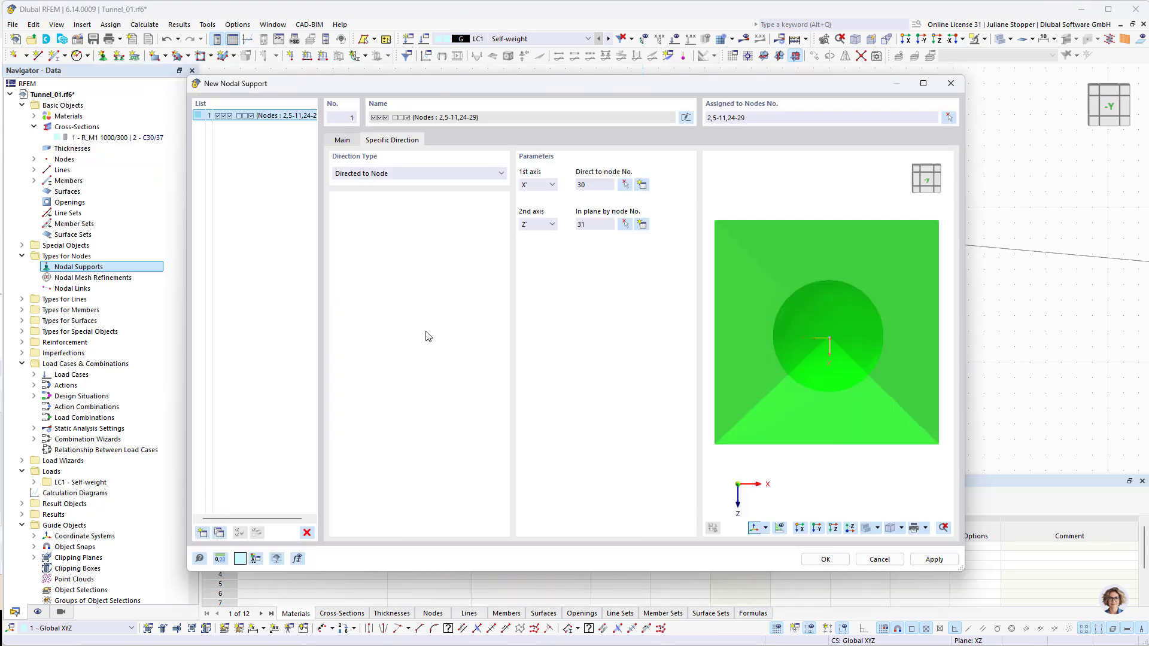
Release the support's translation uX' and link its spring constant to the global parameter C_r_1.
left_click(342, 140)
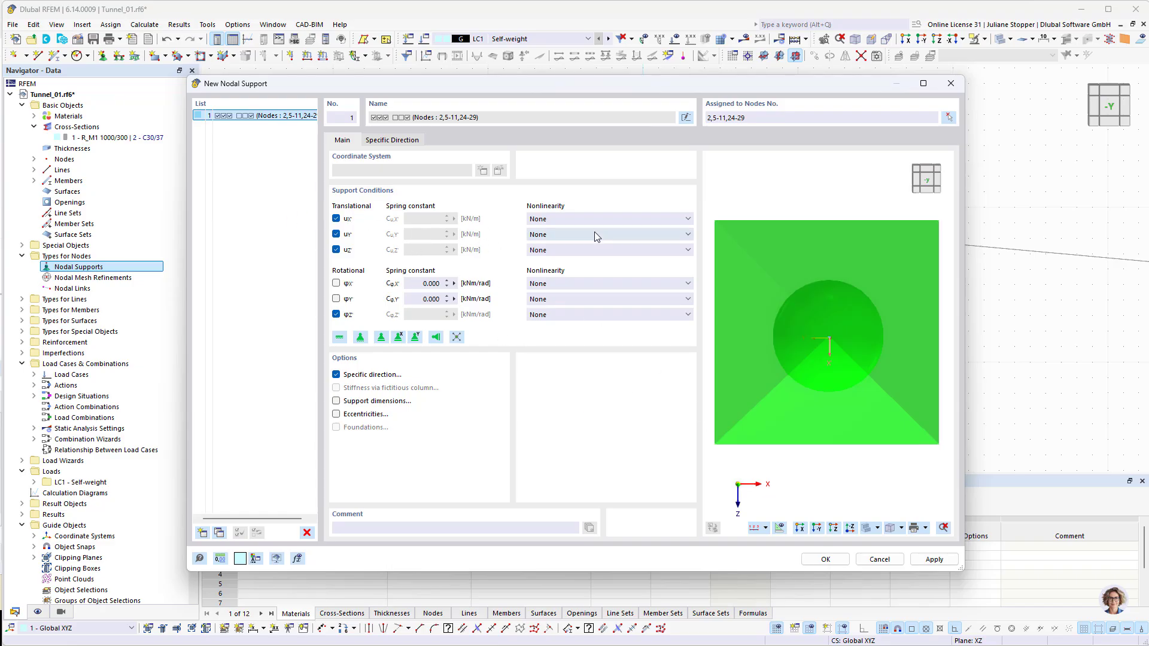
left_click(336, 219)
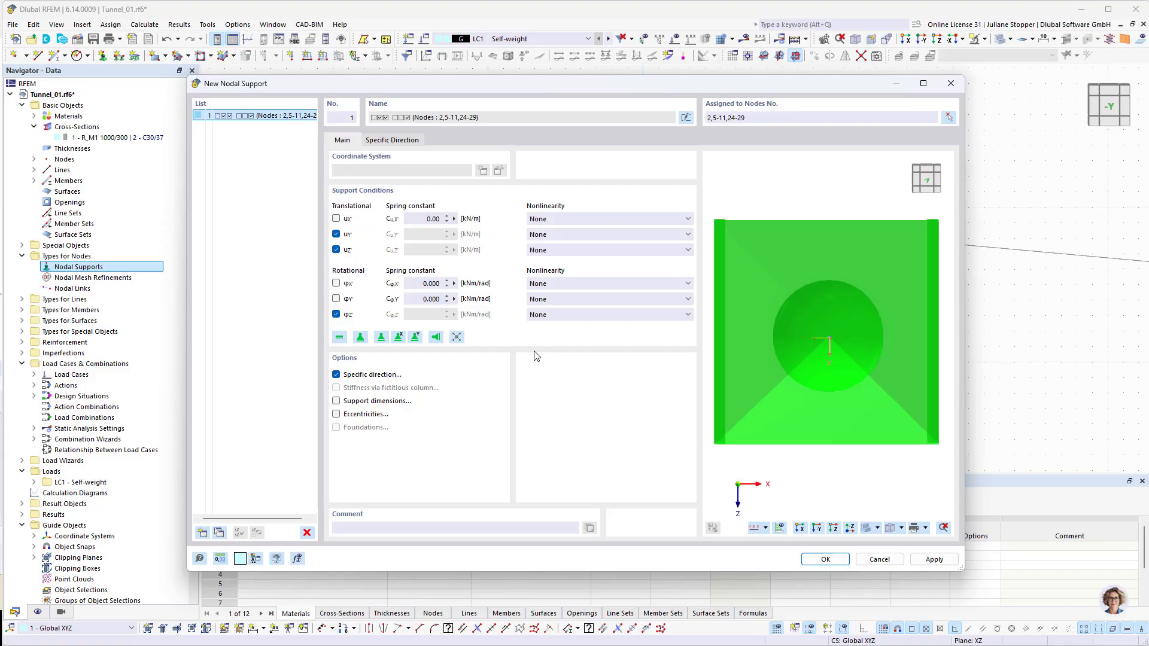
left_click(454, 219)
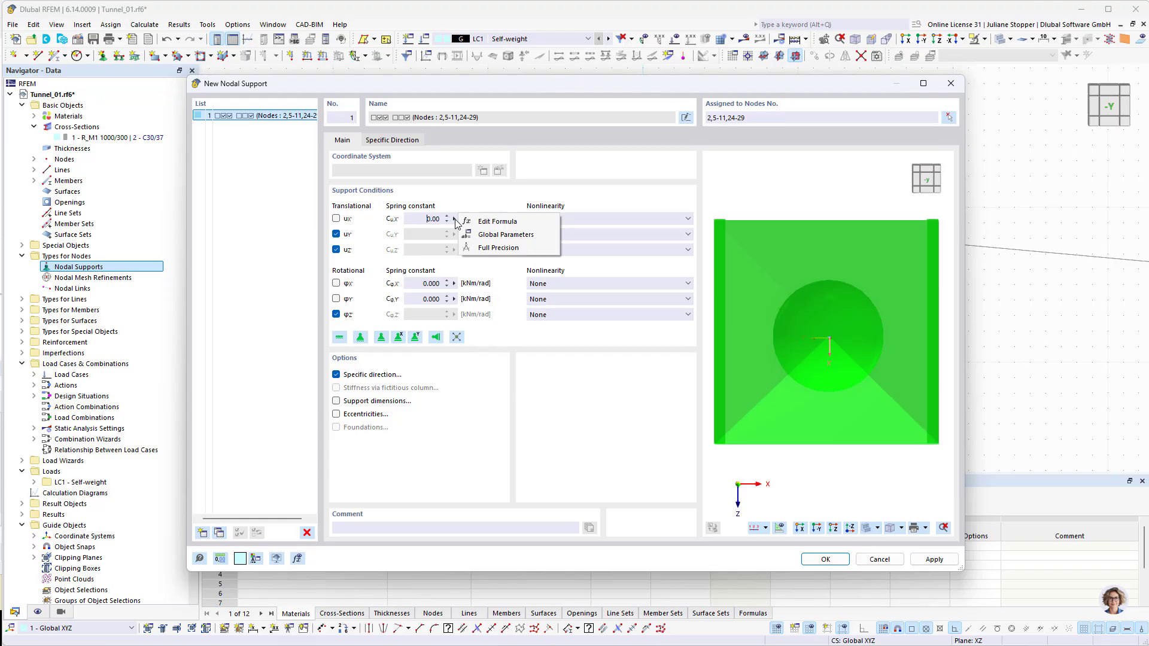
left_click(502, 235)
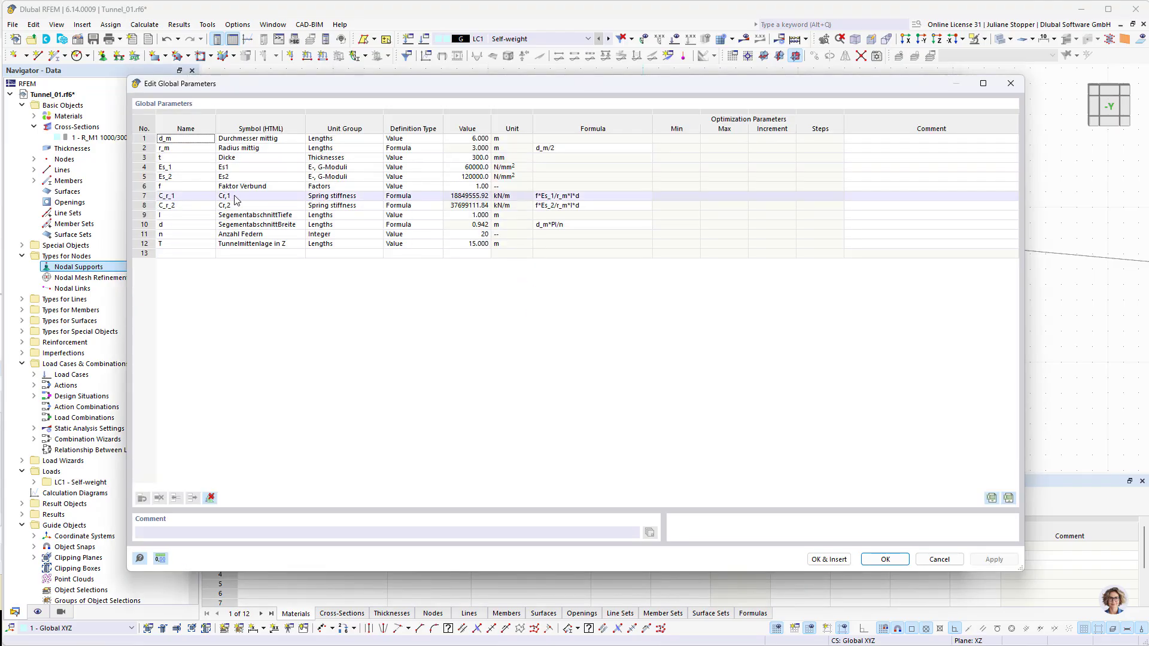
double_click(173, 198)
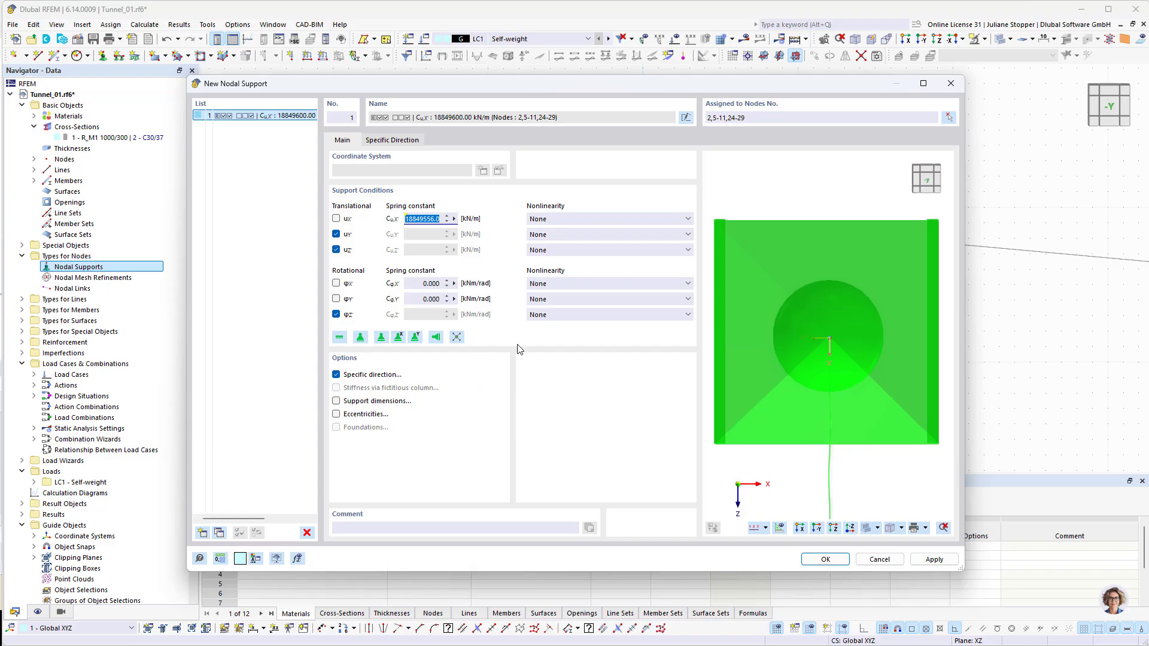
Set the nonlinearity of the uX' spring to 'Failure if positive PX'' and apply the support definition.
left_click(565, 221)
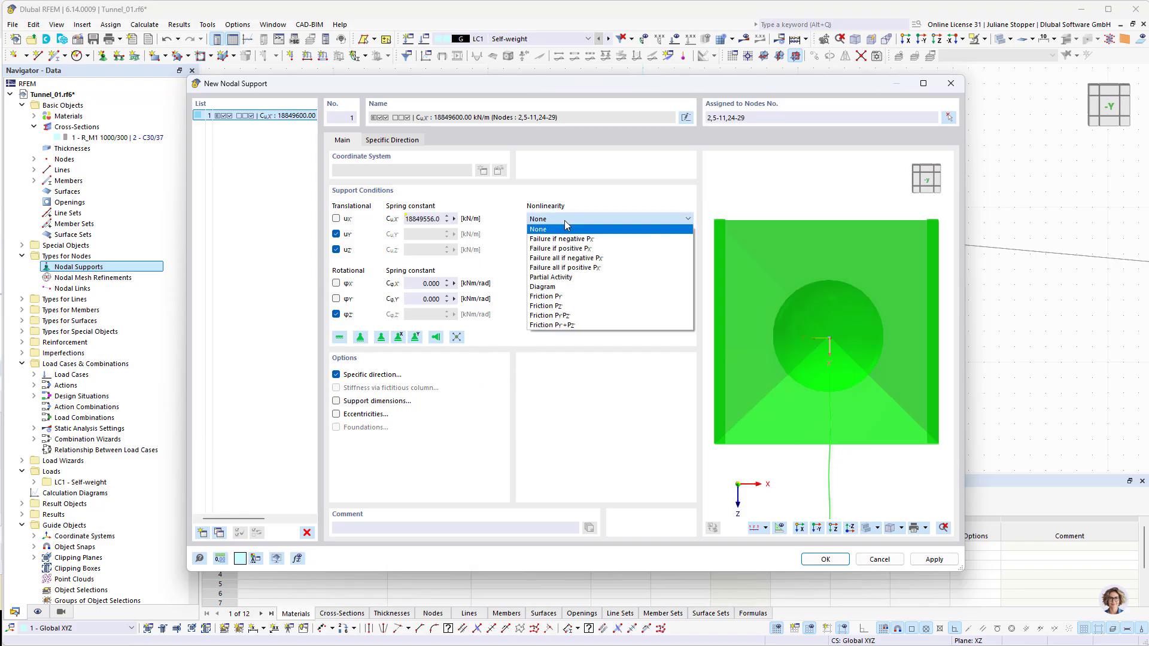
left_click(578, 250)
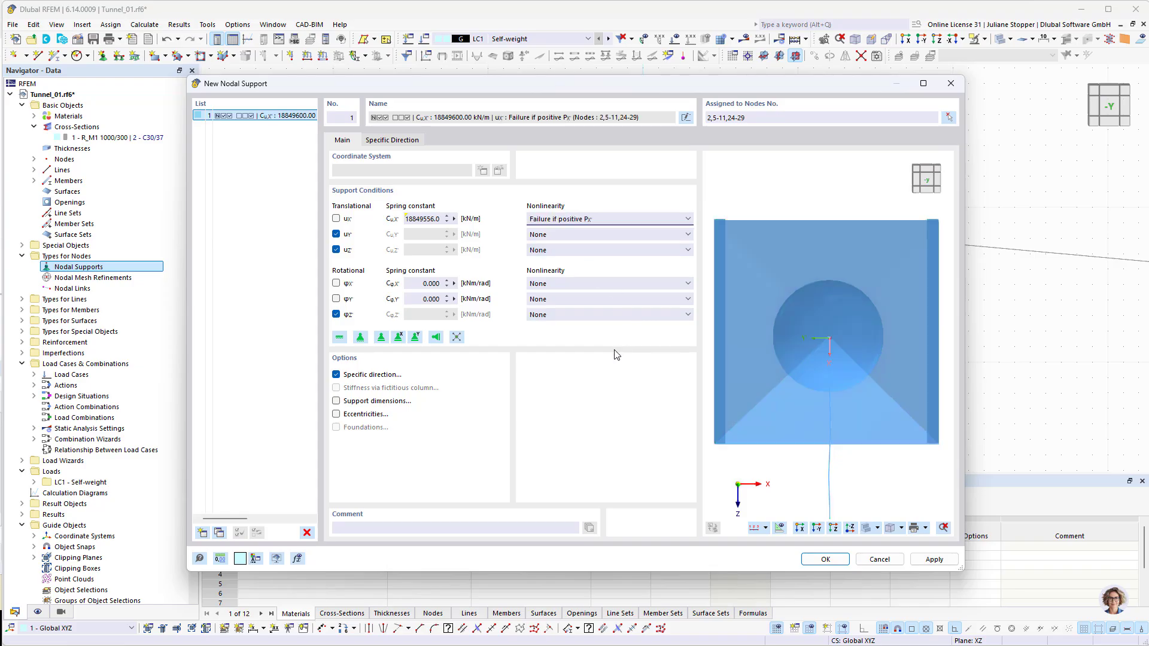
left_click(945, 564)
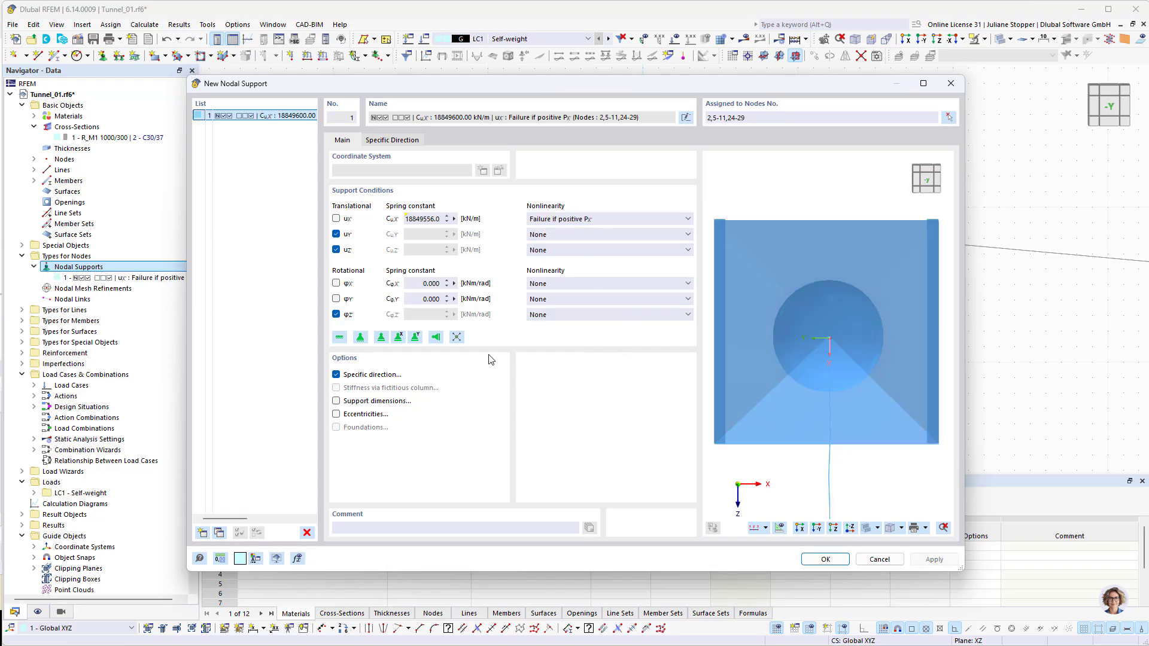
Release translations uY' and uZ' of the support and give each a spring constant of 1 kN/m.
left_click(336, 234)
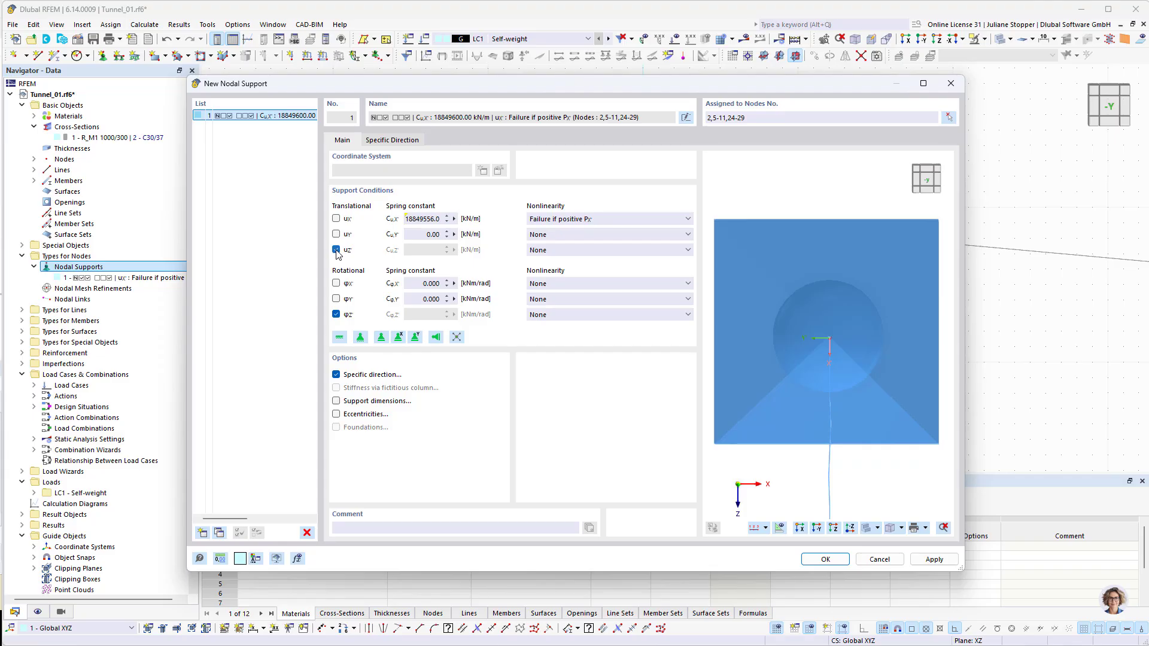
left_click(335, 250)
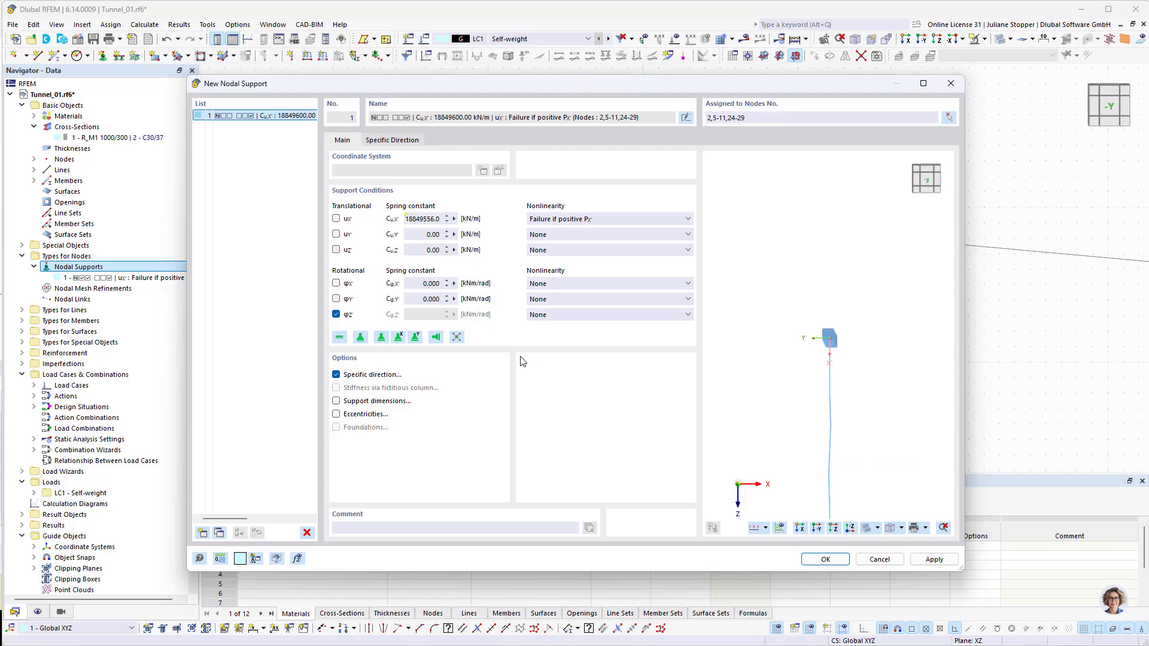
double_click(422, 235)
type("1")
key("Tab")
type("1")
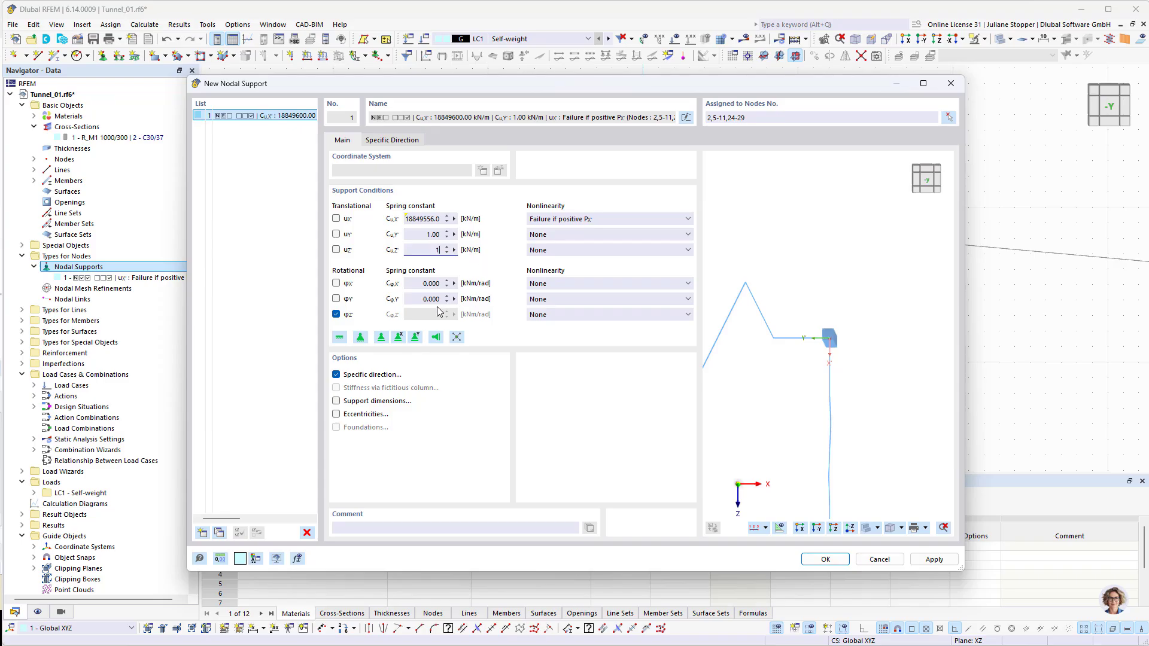
Release the support's rotation φZ' and finish creating the nodal support.
left_click(419, 287)
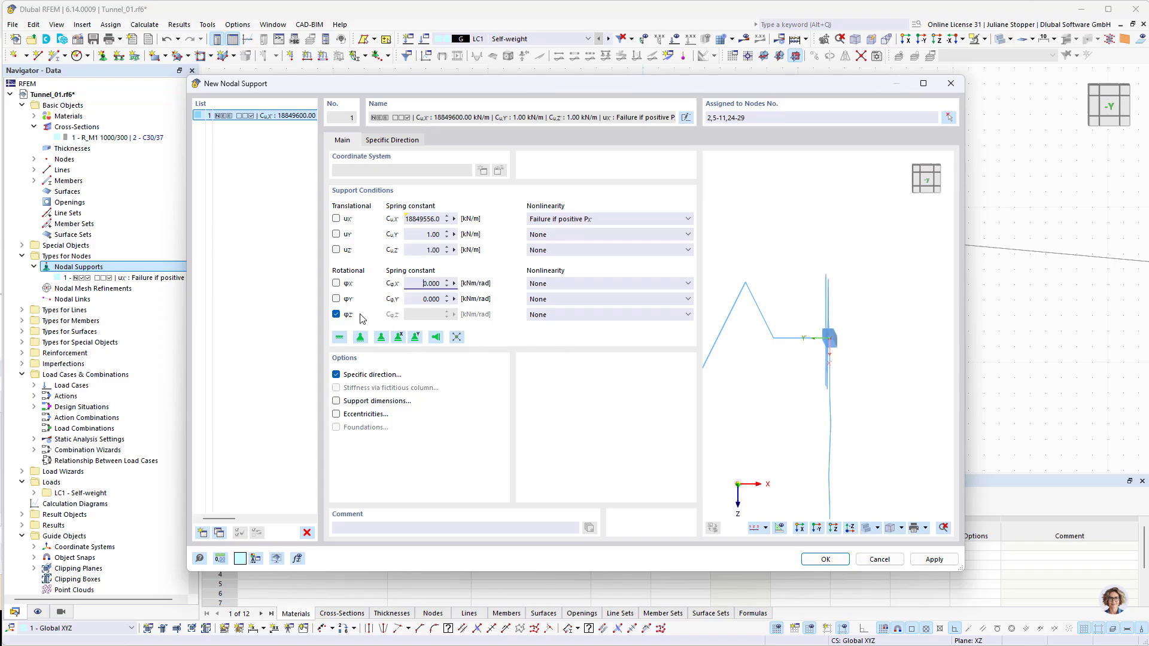
left_click(336, 315)
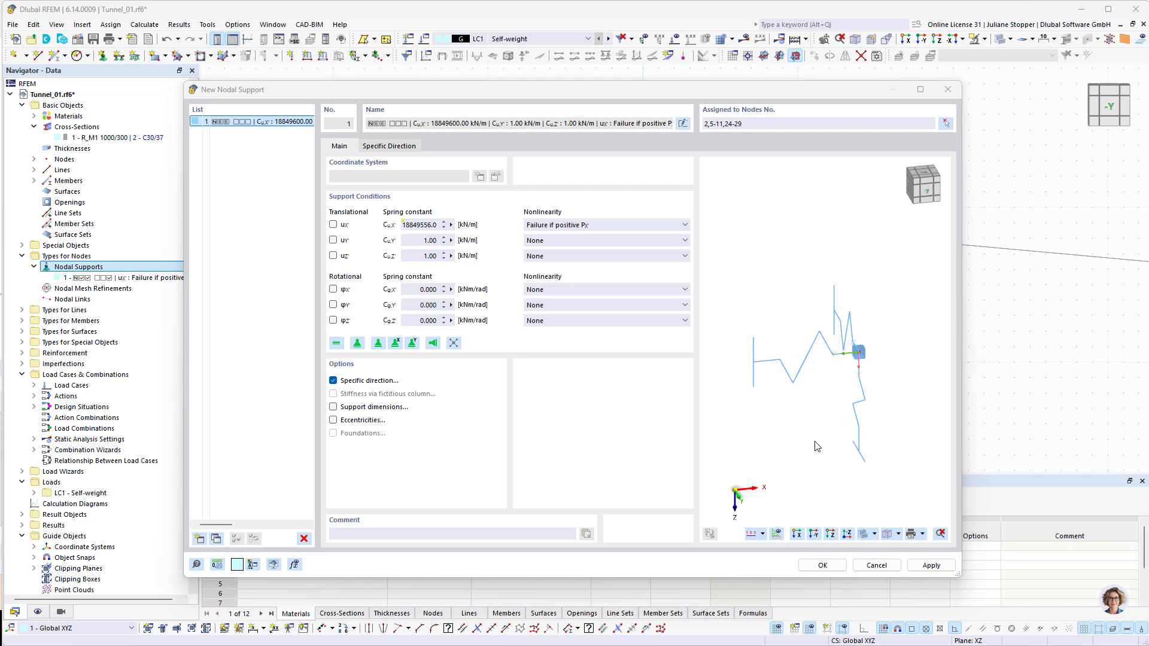
left_click(823, 566)
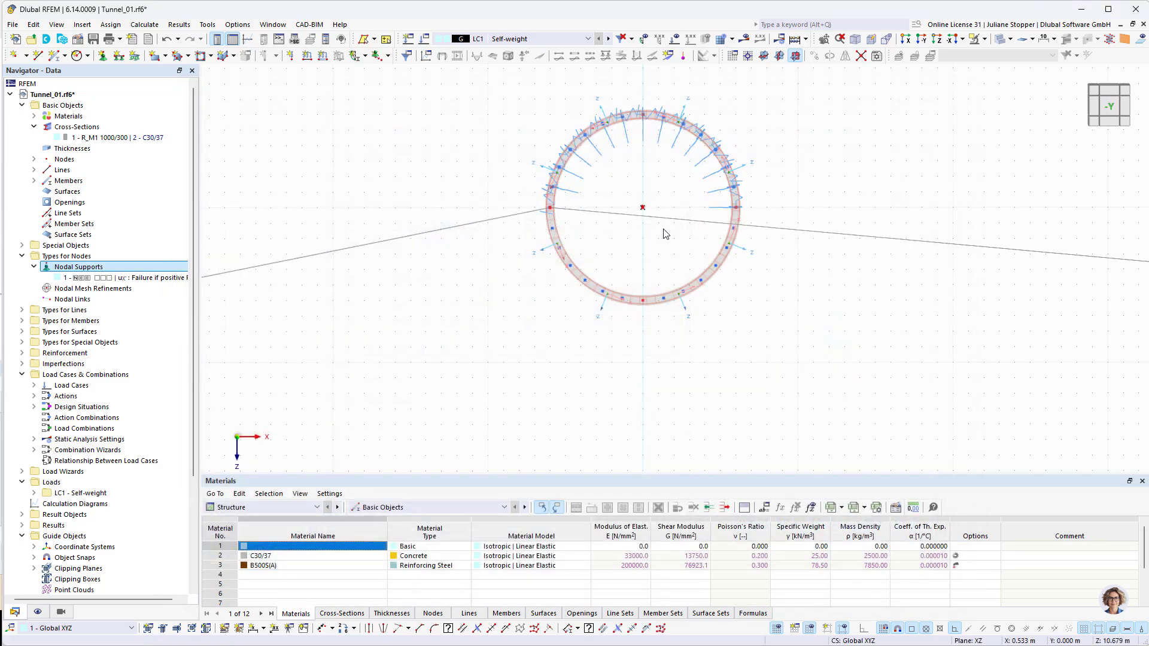
Reduce the display size of the nodal support symbols on the tunnel ring to roughly half of the scale.
mouse_move(660, 260)
middle_mouse_down("ctrl")
mouse_move(735, 293)
mouse_move(654, 262)
middle_mouse_up("ctrl")
right_click(572, 197)
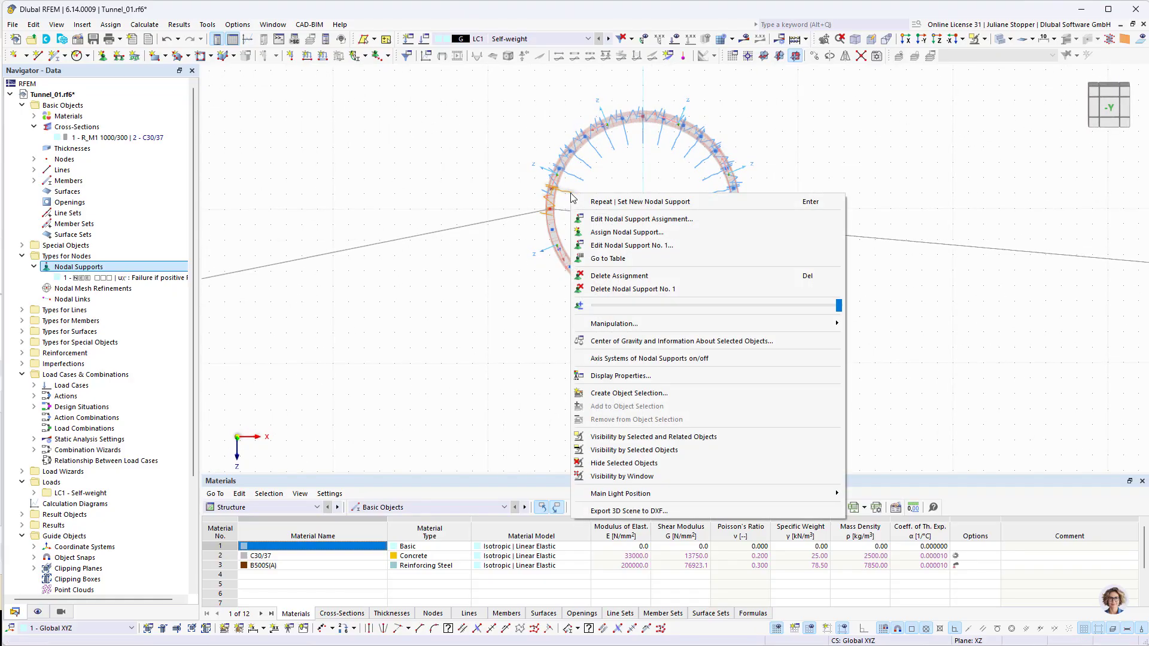
left_click_drag(835, 311, 697, 307)
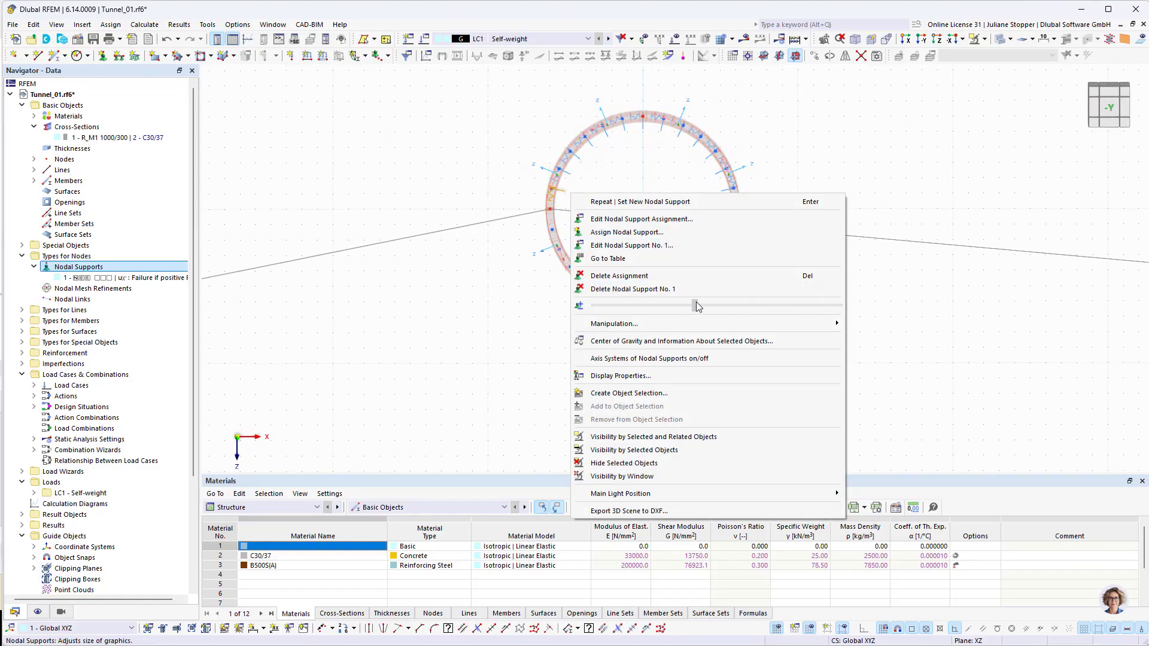
left_click(916, 331)
mouse_move(564, 325)
middle_mouse_down("ctrl")
mouse_move(647, 345)
mouse_move(575, 331)
middle_mouse_up("ctrl")
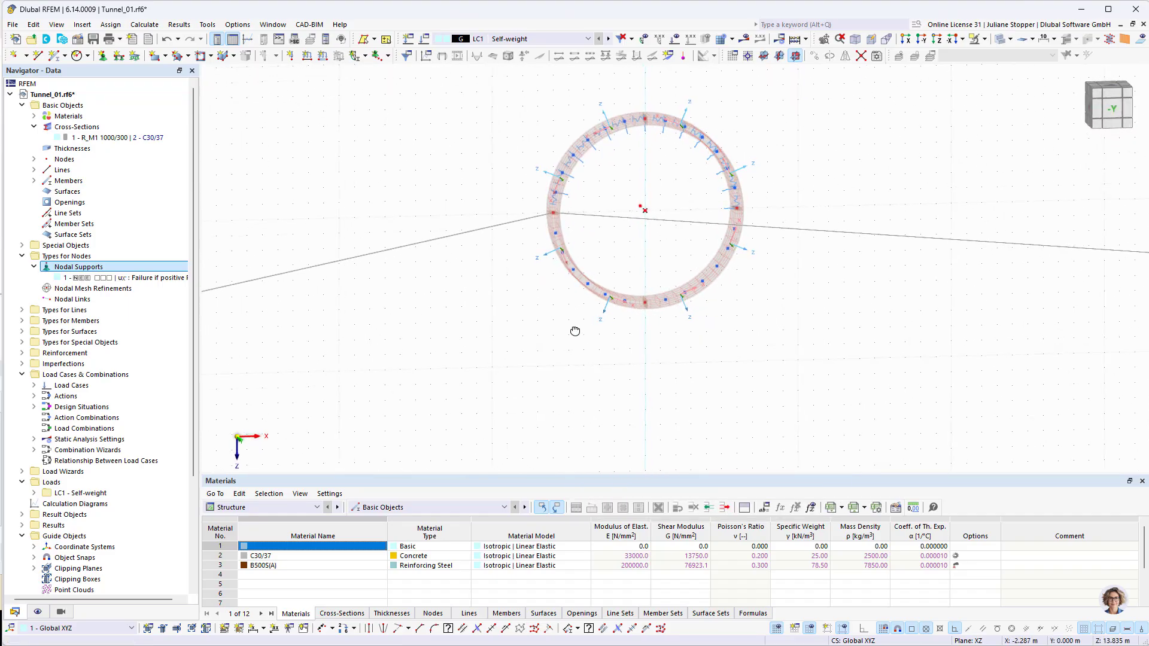
Hide the reinforcement in the model display so the supports on the ring can be inspected.
left_click(37, 612)
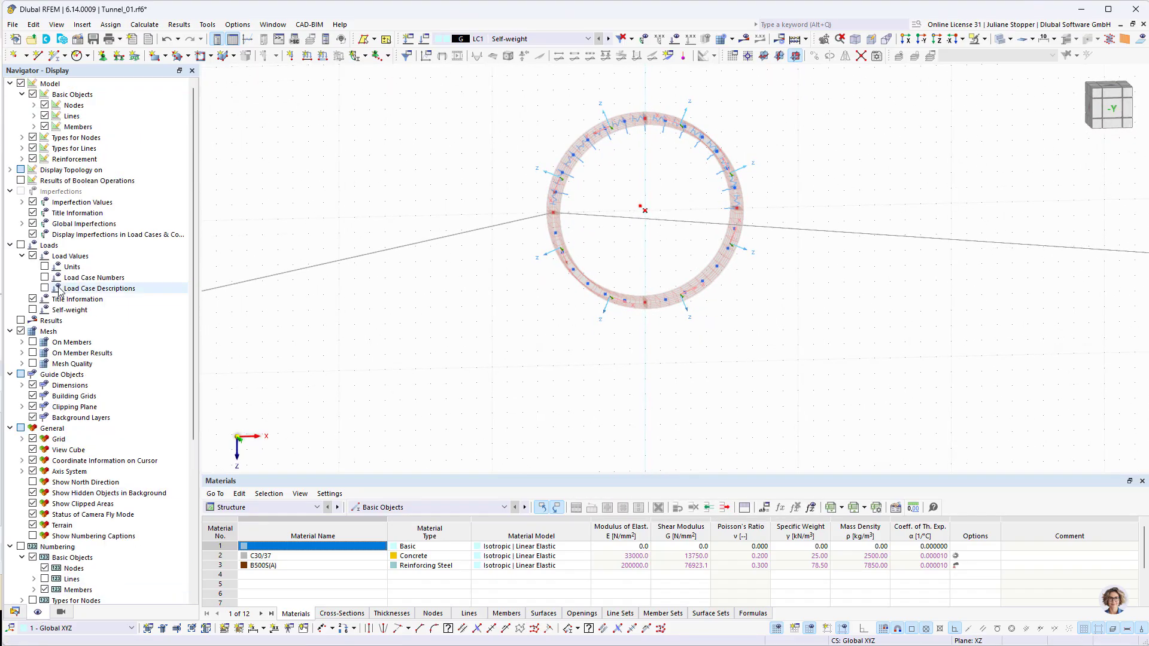
middle_click_drag(525, 338, 599, 333, "ctrl")
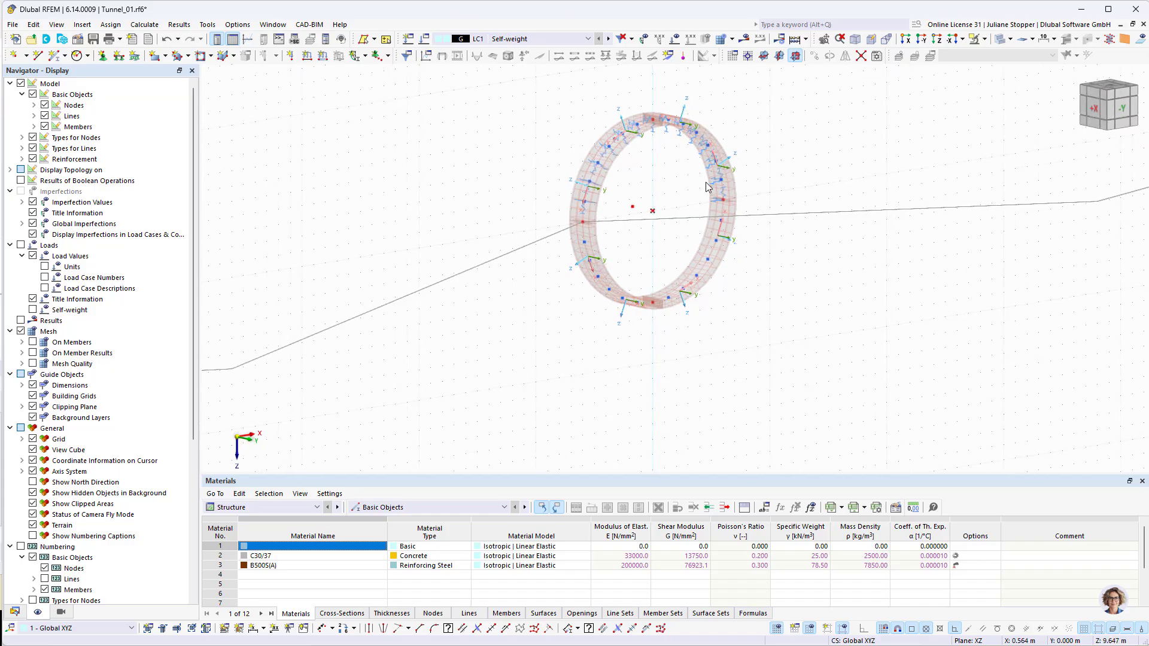
scroll(706, 182, "up", 5)
mouse_move(450, 249)
middle_mouse_down("ctrl")
mouse_move(483, 247)
mouse_move(470, 252)
middle_mouse_up("ctrl")
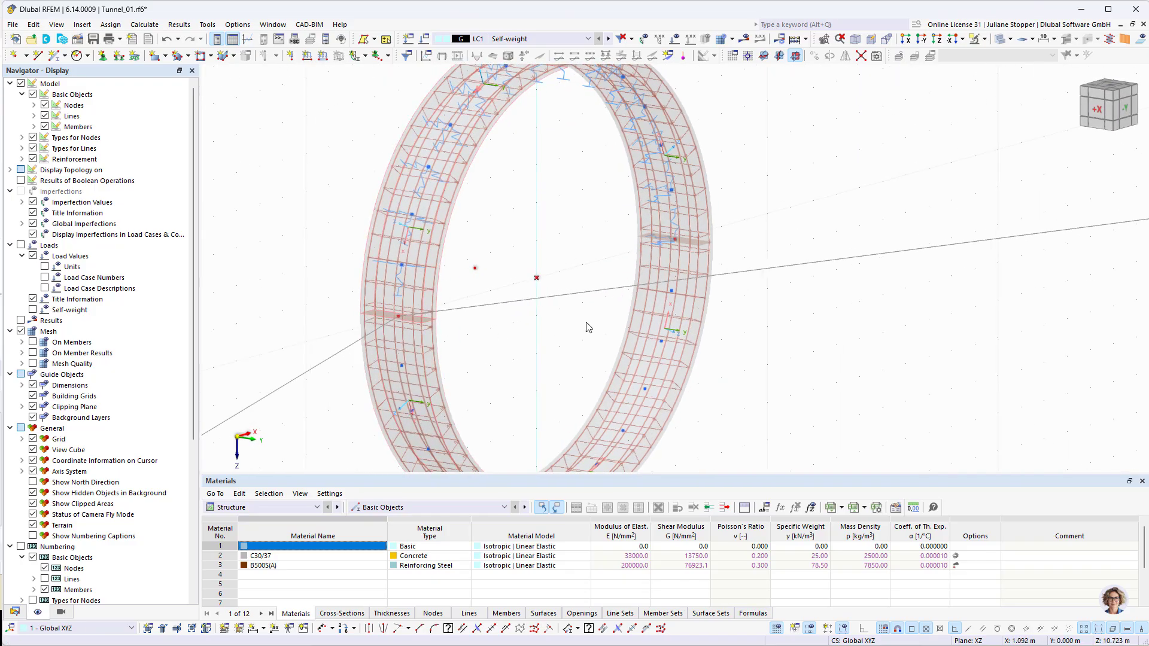
left_click(31, 161)
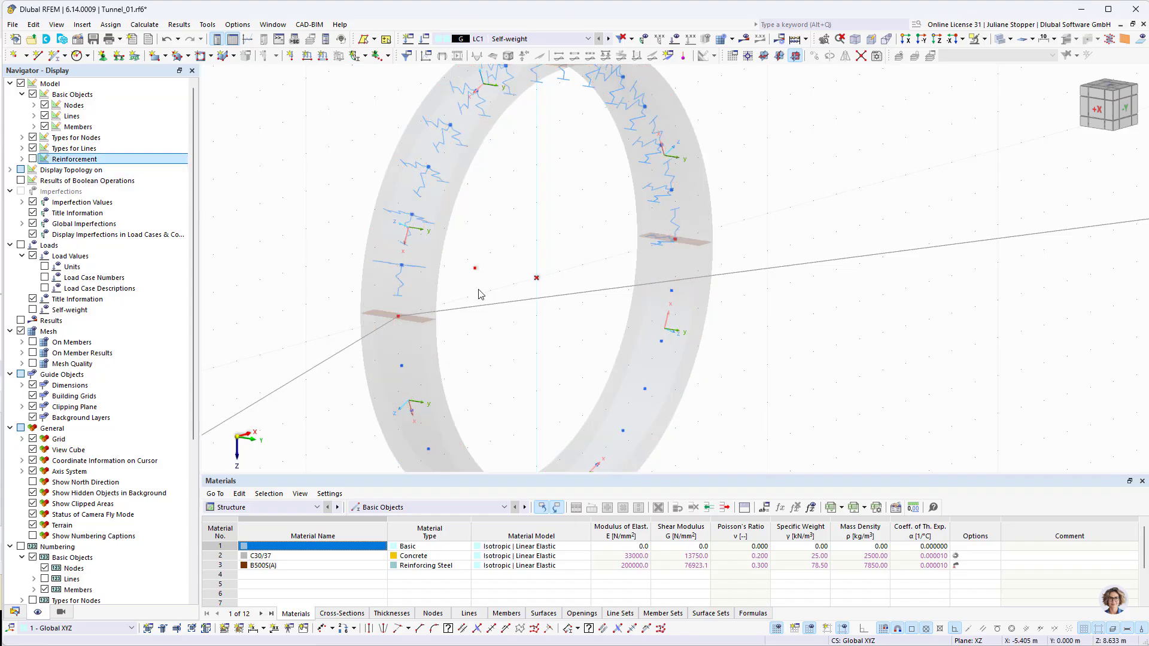
scroll(716, 315, "down", 3)
middle_click_drag(791, 352, 654, 339, "ctrl")
Copy nodal support 1 as support 2 and link its uX' spring constant to the global parameter C_r_2.
left_click(16, 612)
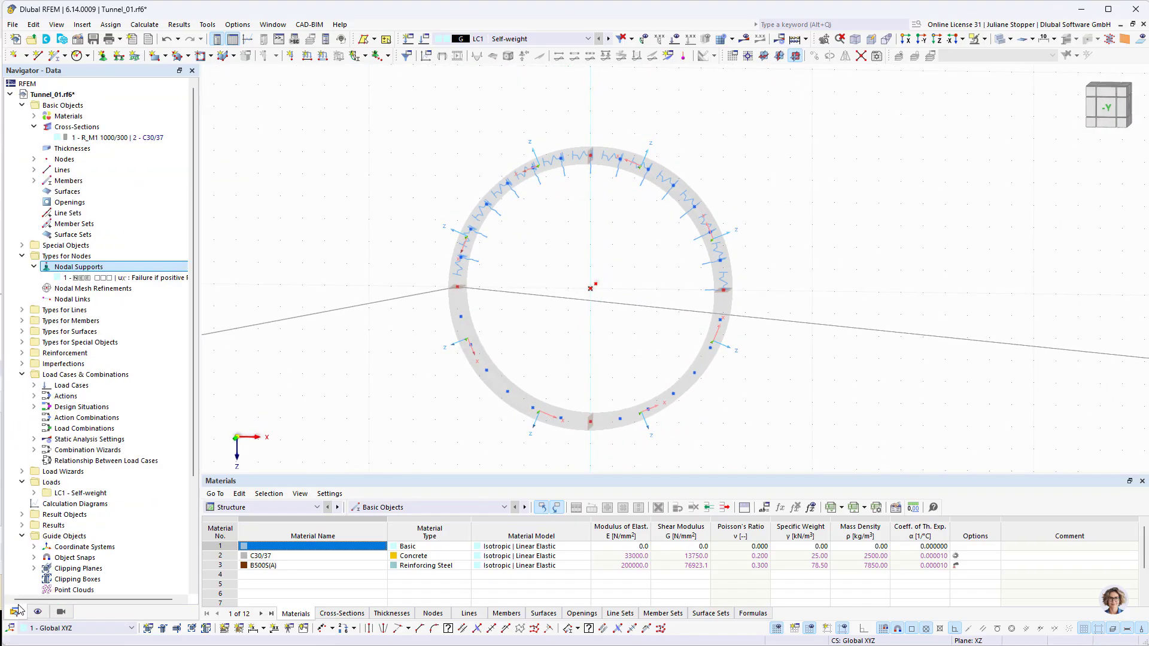
double_click(58, 281)
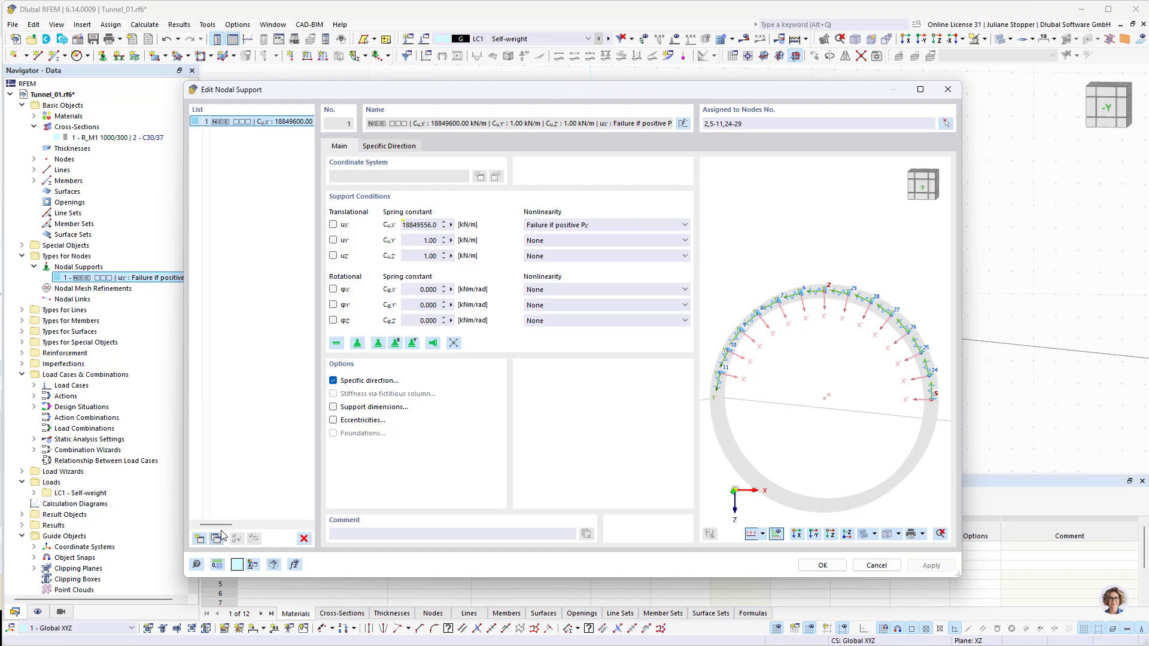
left_click(452, 225)
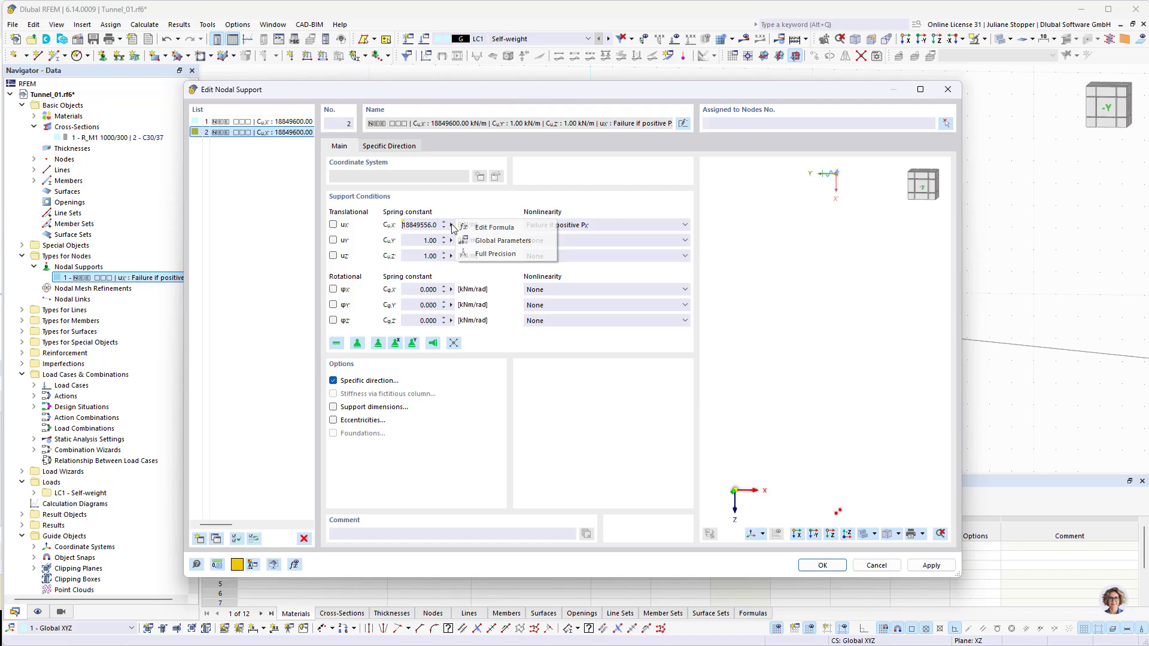
left_click(496, 240)
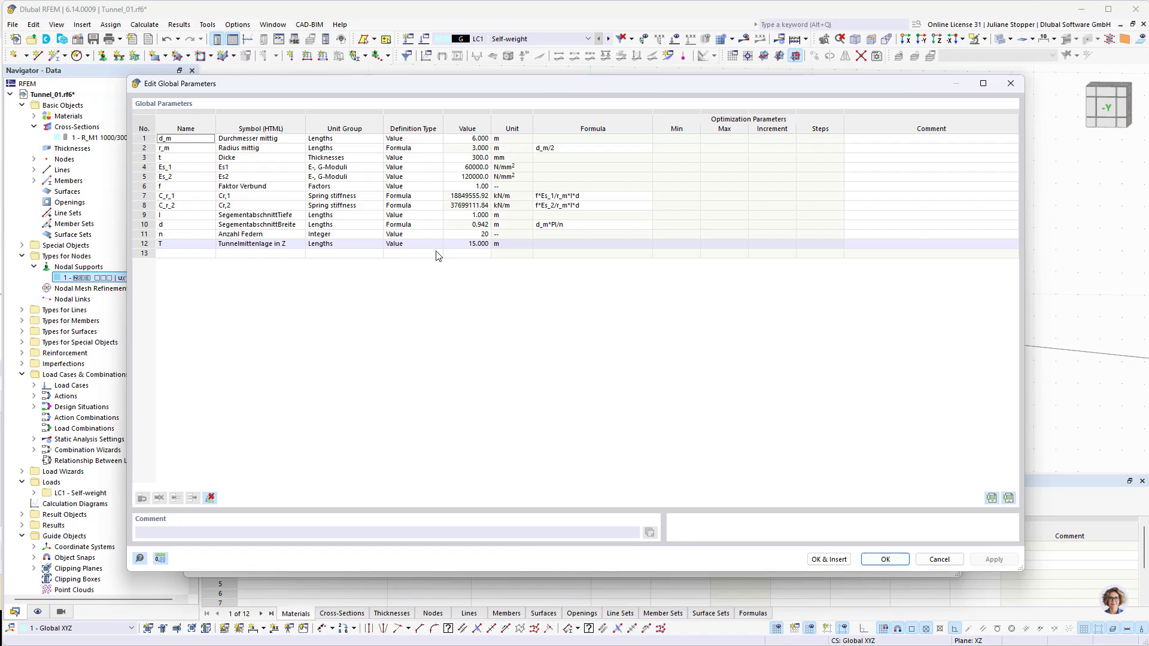
double_click(178, 205)
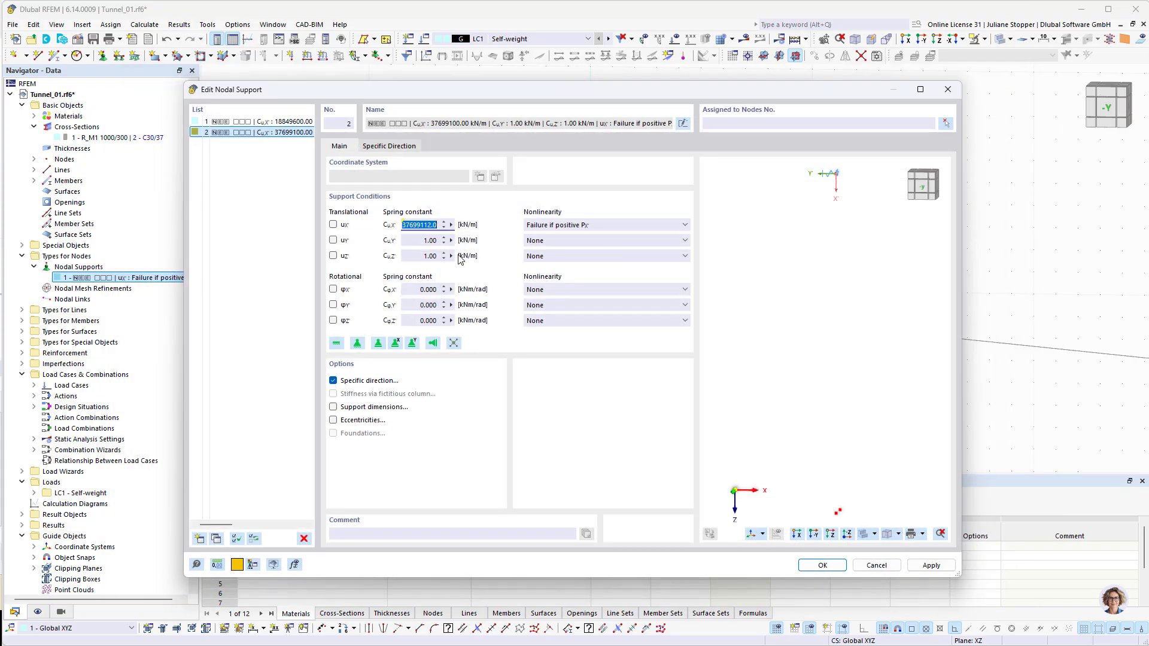
Assign nodal support 2 to nodes 4 and 12-23 on the lower half of the ring and save it.
left_click(946, 123)
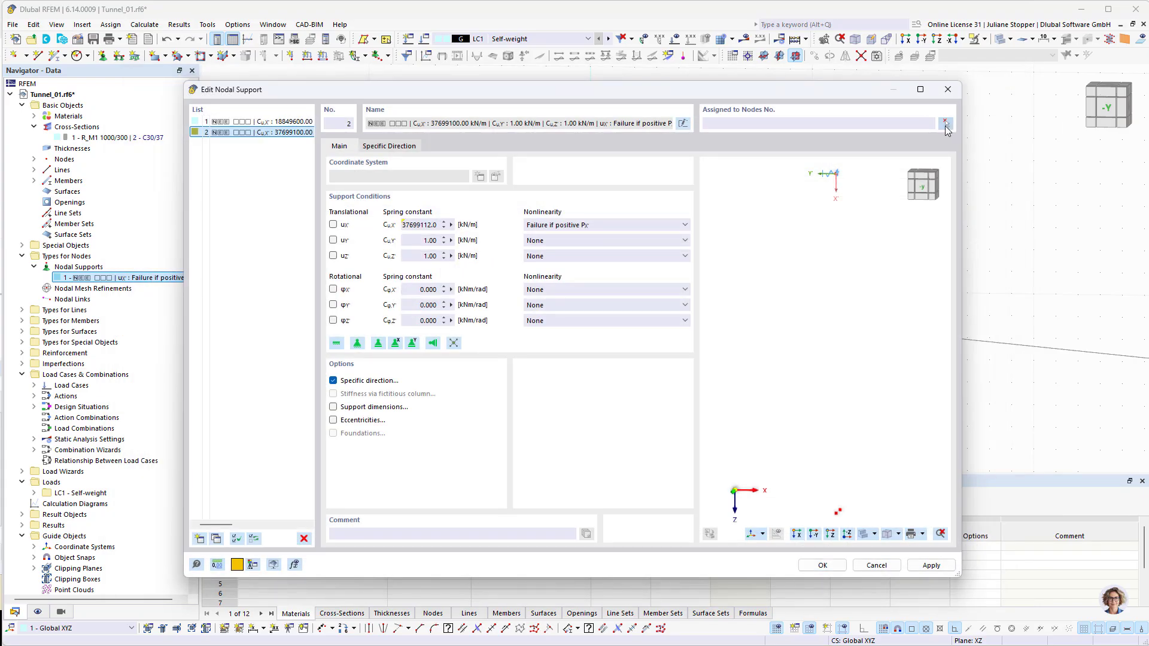
left_click_drag(749, 312, 433, 466)
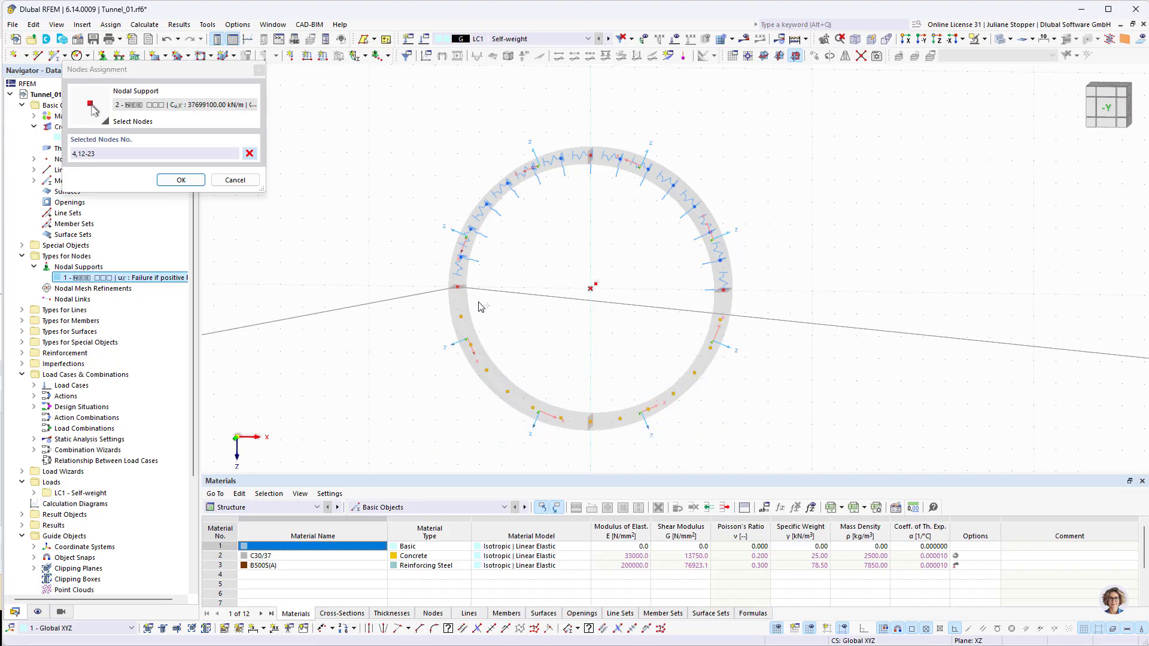
left_click(459, 289)
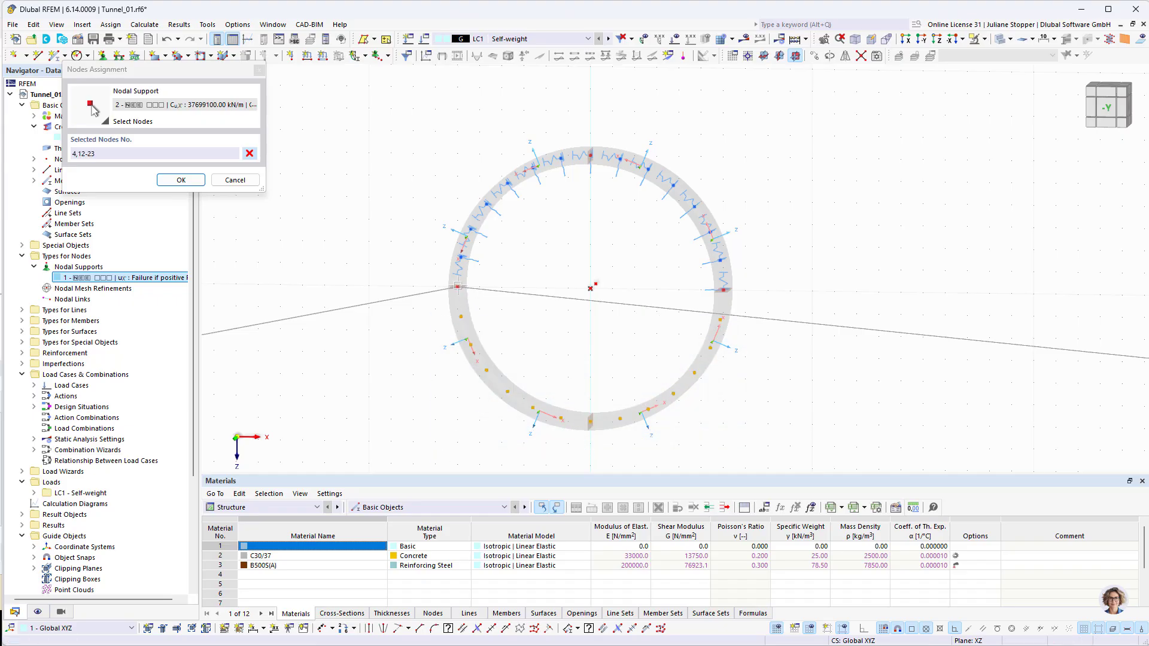
left_click(179, 181)
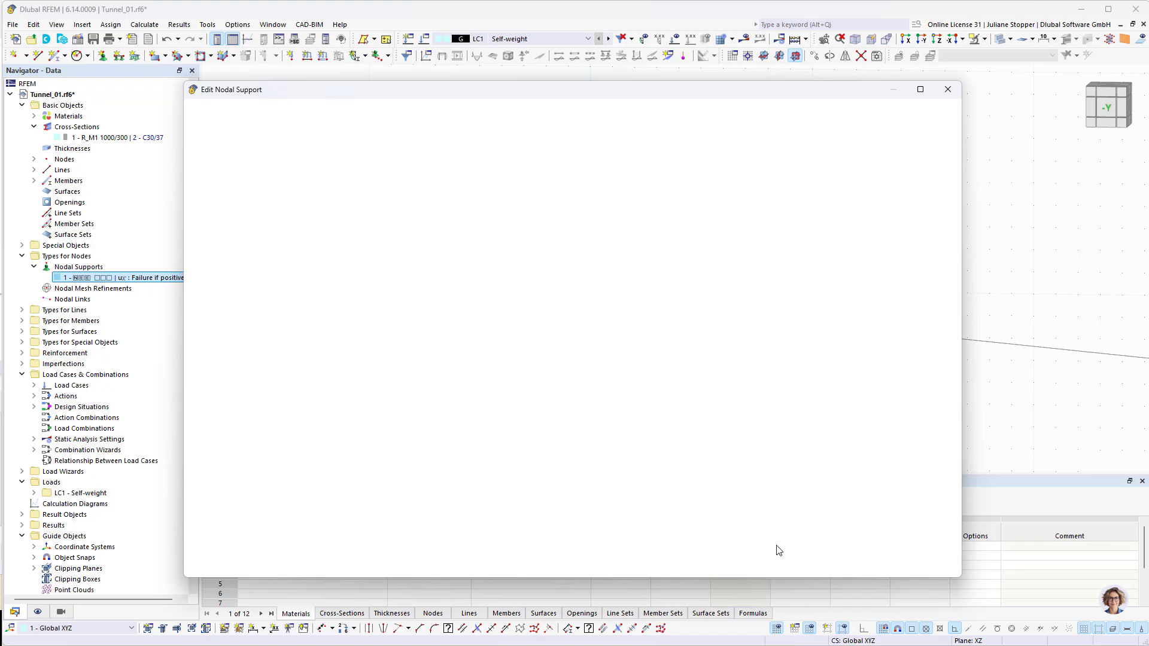
left_click(822, 566)
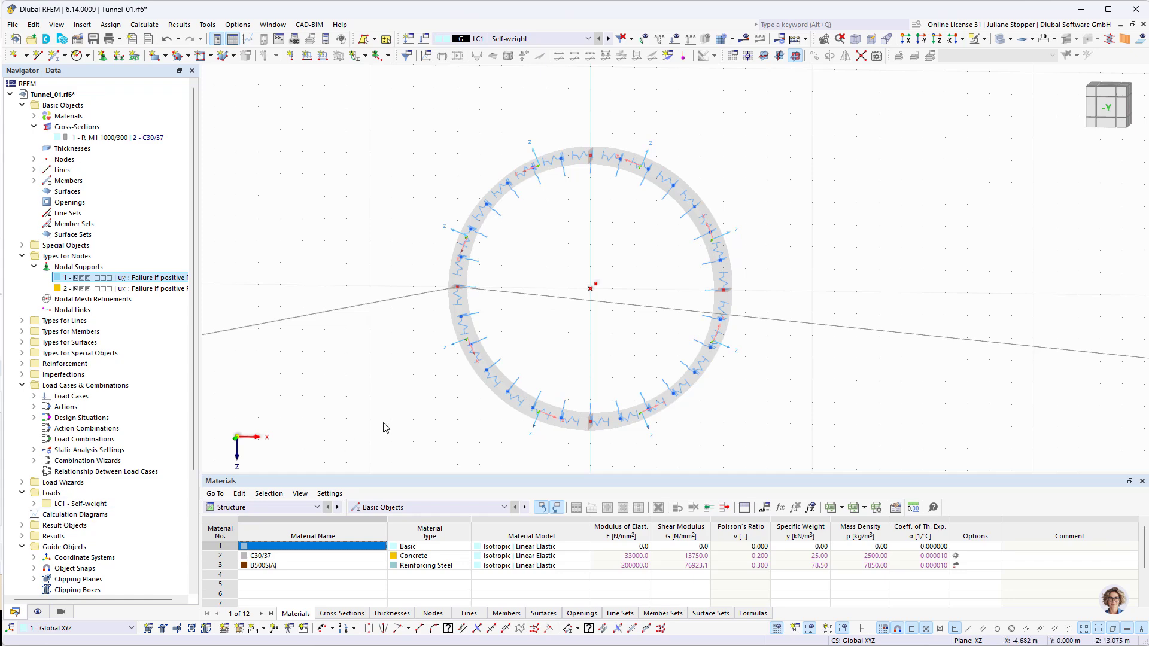
Add a new load case LC2 and set its action category to Permanent/Imposed.
mouse_move(425, 385)
middle_mouse_down("ctrl")
mouse_move(487, 397)
mouse_move(405, 388)
middle_mouse_up("ctrl")
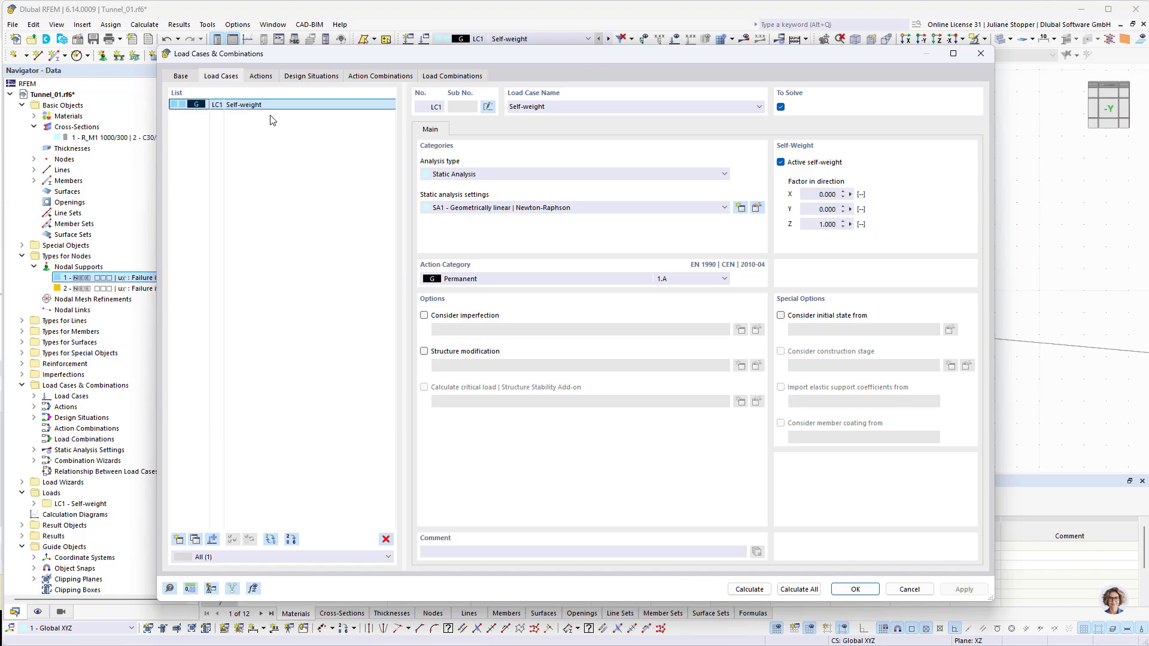
left_click(179, 540)
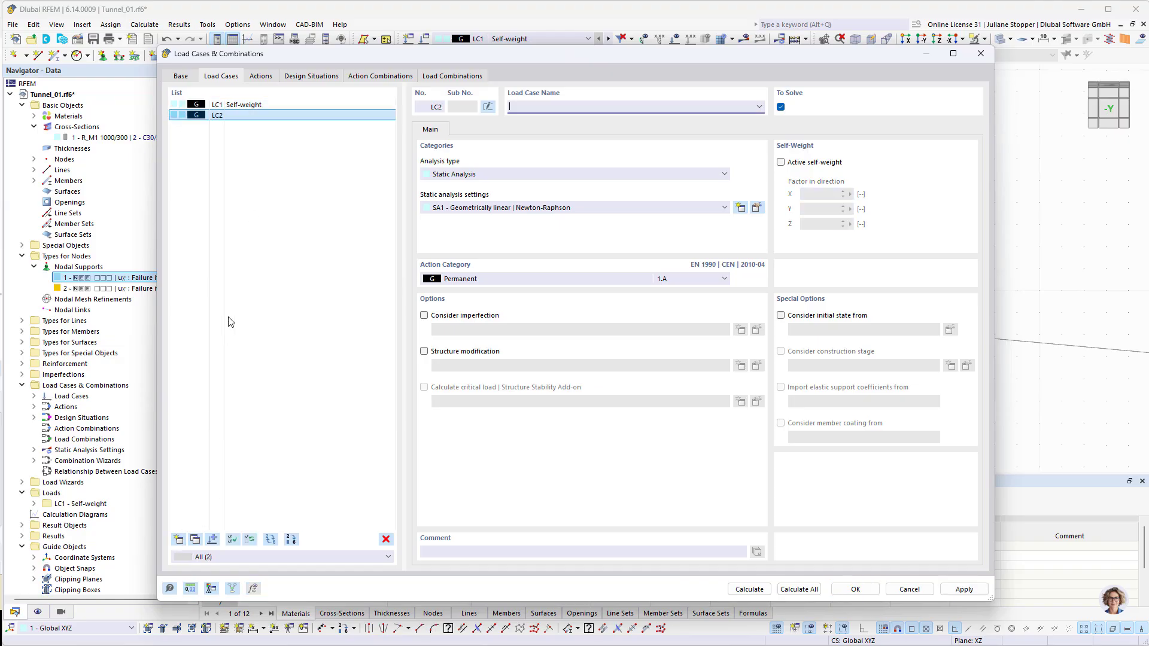
left_click(465, 280)
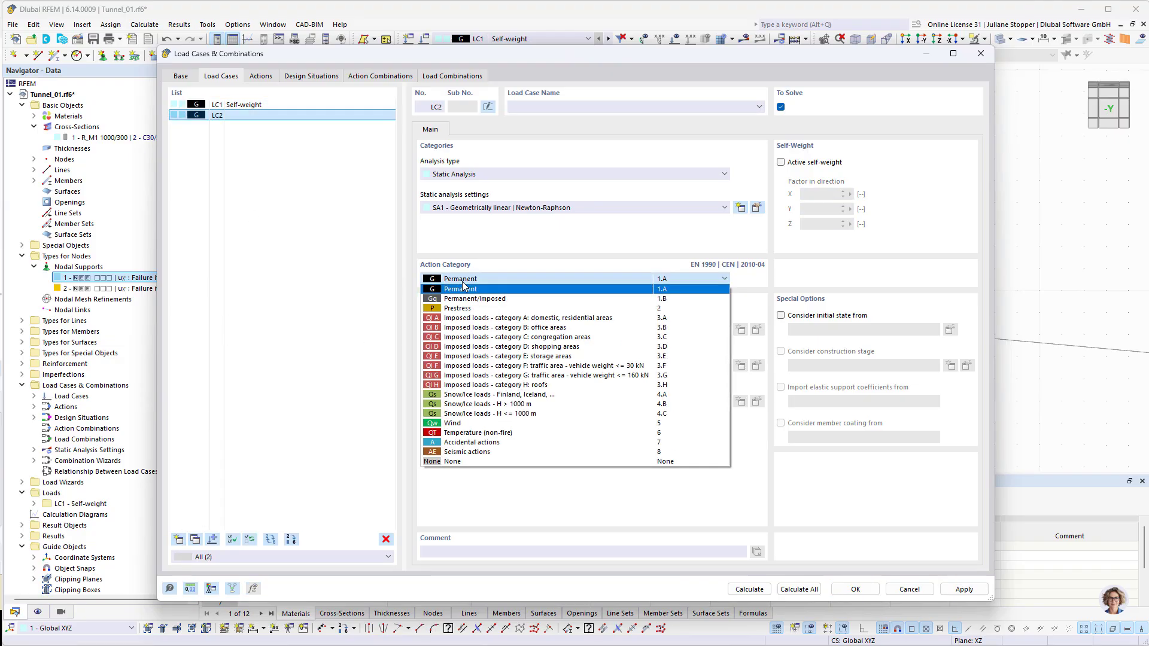
left_click(472, 300)
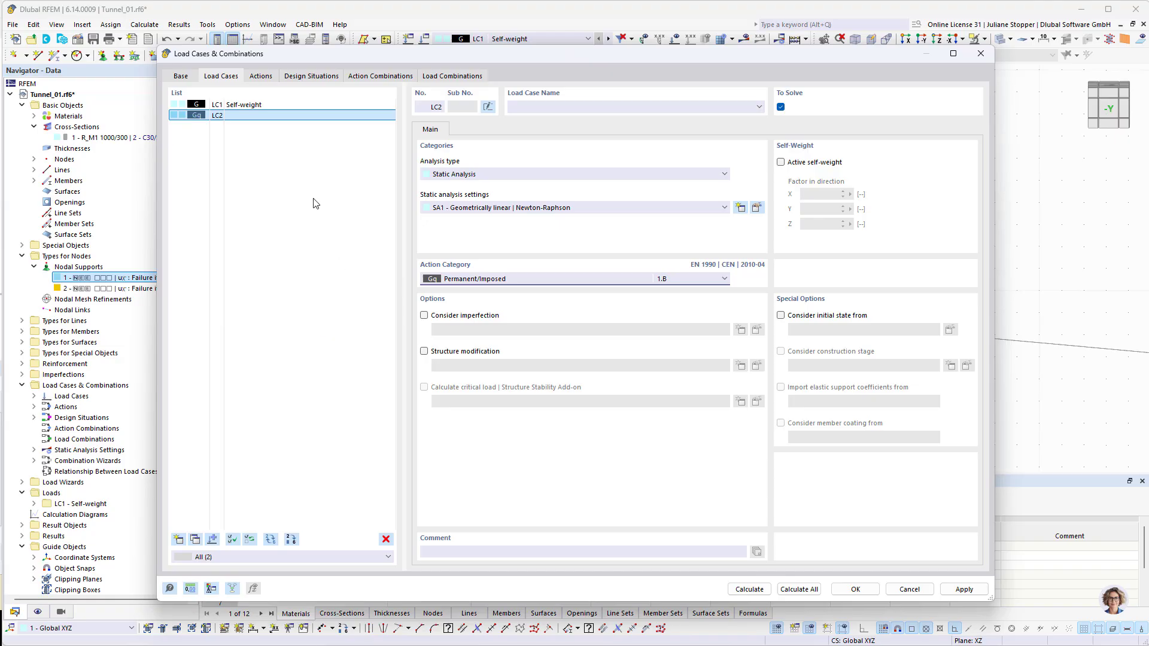
Name load case LC2 "Earth pressure load" and deactivate Concrete Design for the SLS - Frequent design situation.
left_click(523, 107)
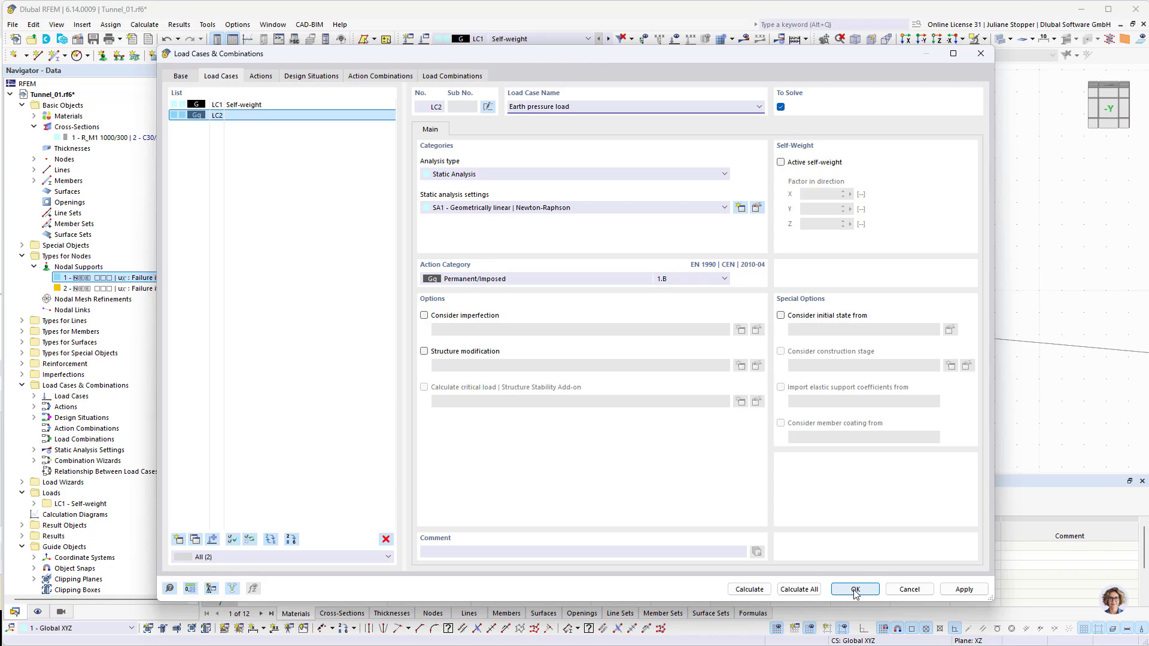
left_click(962, 590)
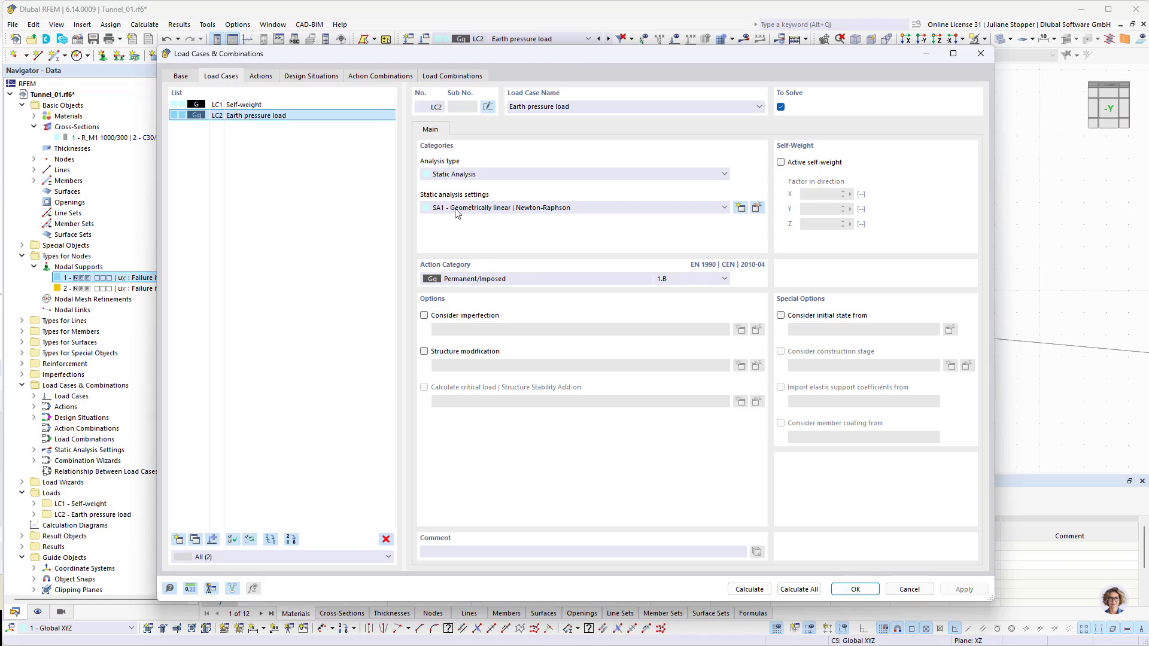
left_click(264, 78)
left_click(316, 78)
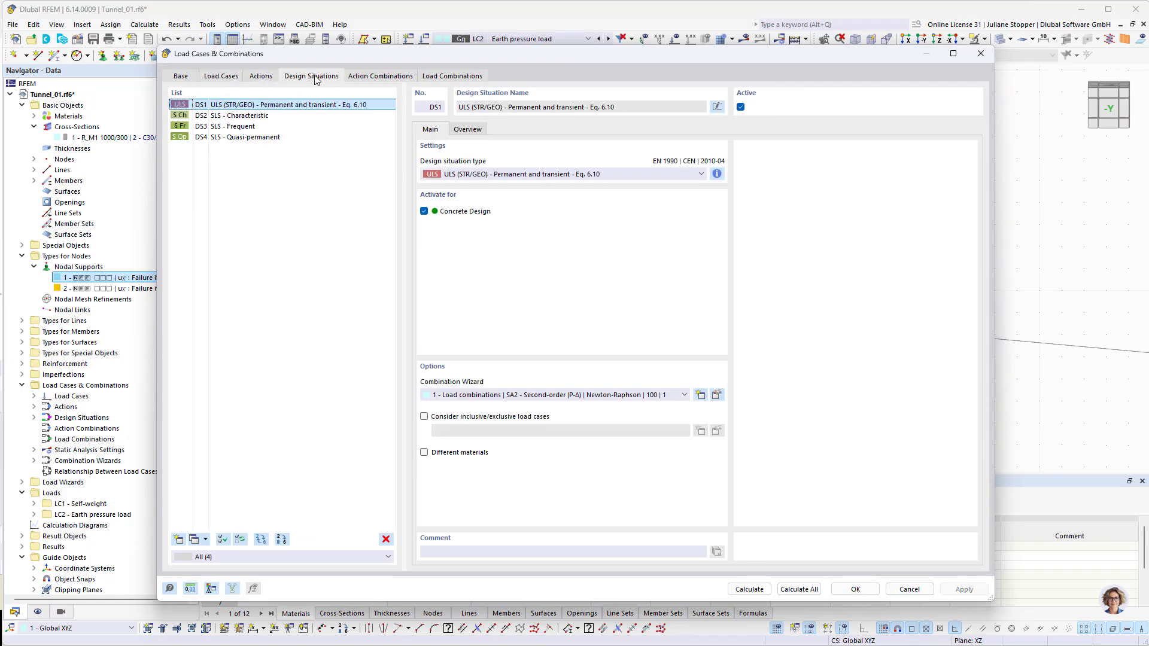
left_click(234, 127)
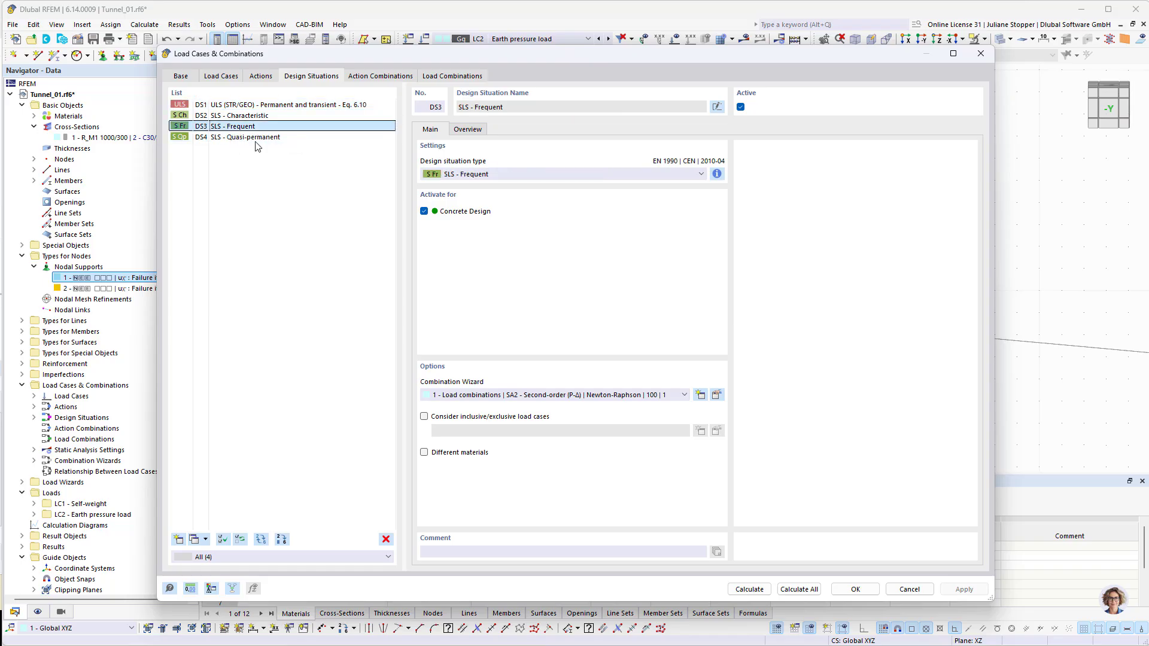
left_click(425, 212)
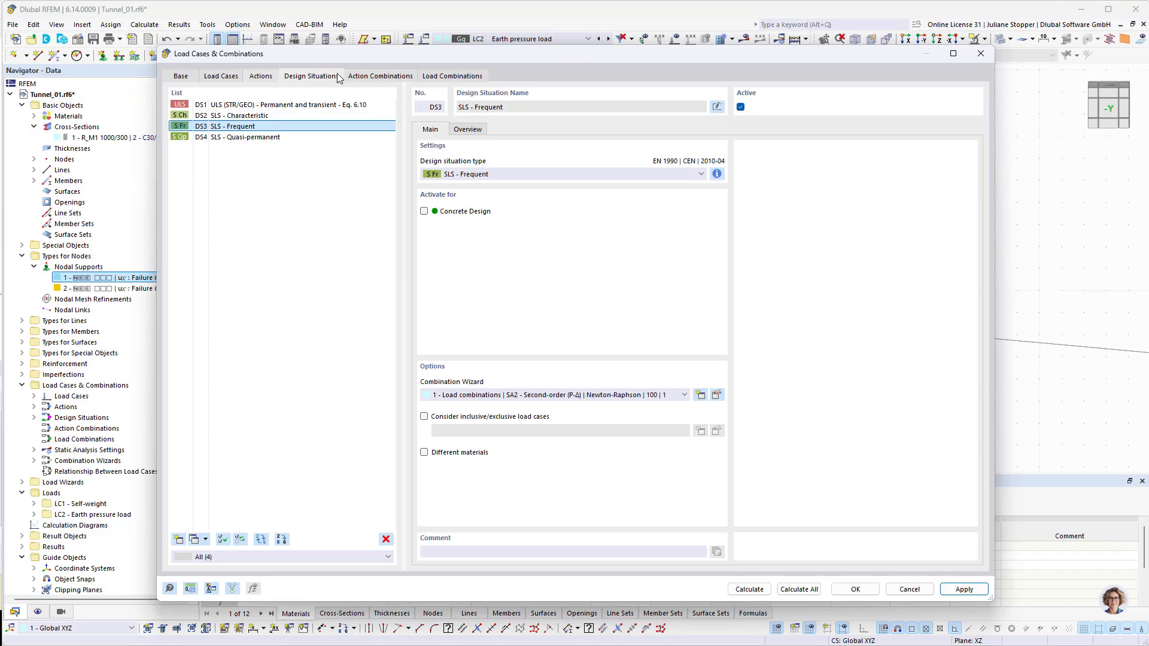
Set the static analysis settings of load combinations CO1 to CO8 to SA1 - Geometrically linear.
left_click(376, 77)
left_click(452, 76)
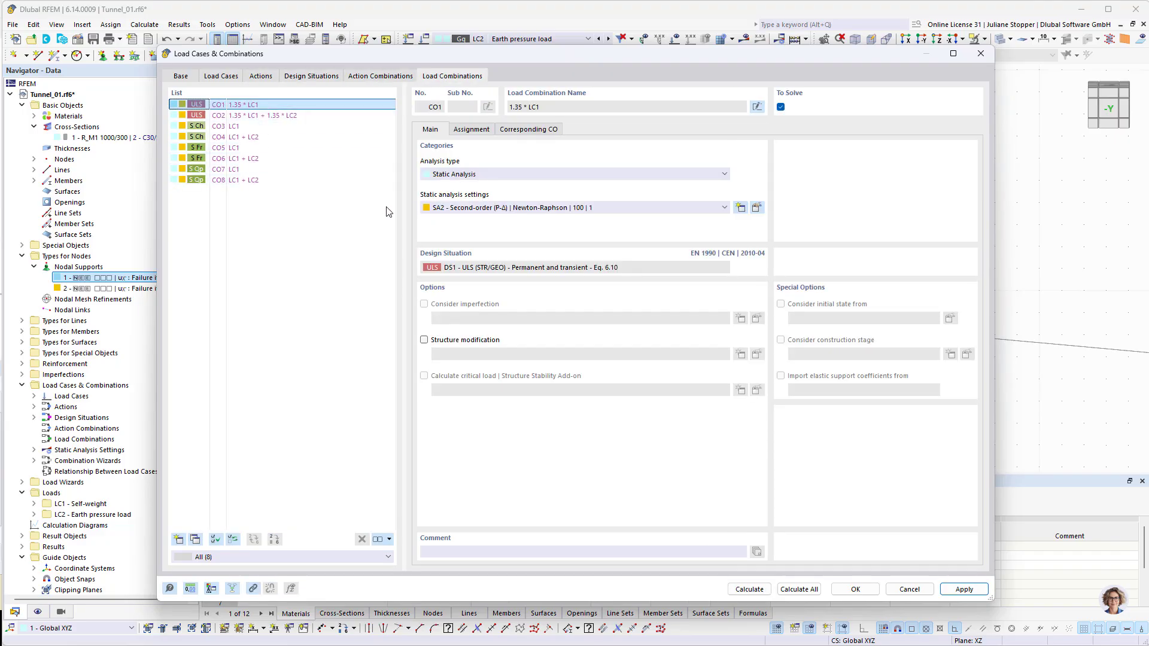
left_click(238, 180, "shift")
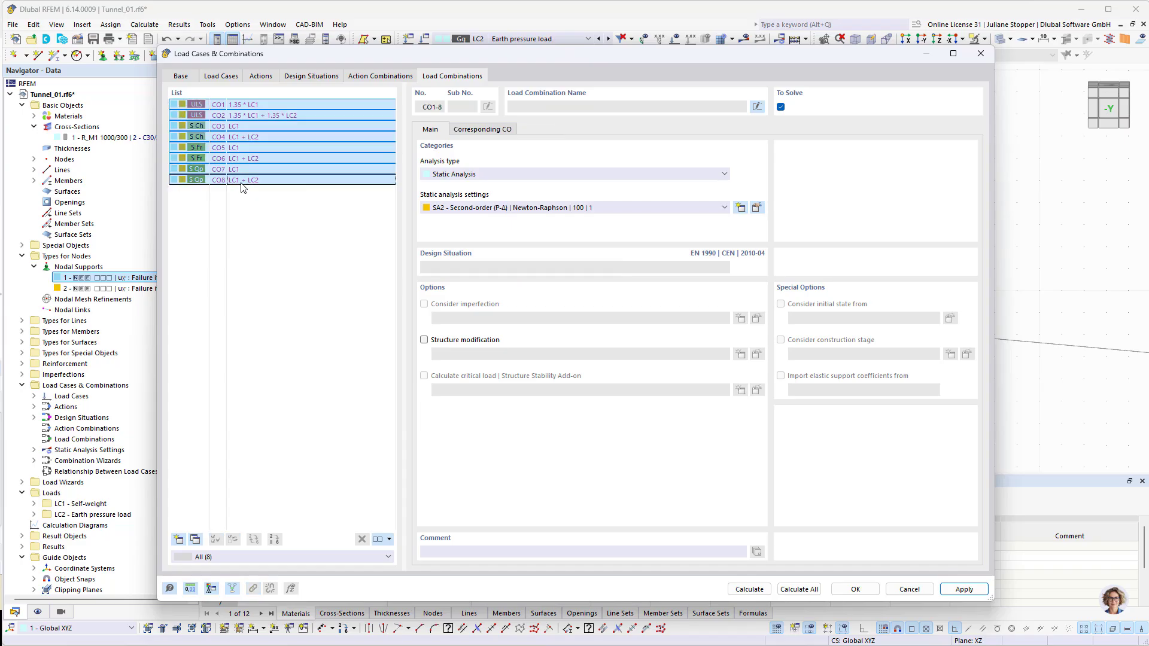
left_click(454, 207)
left_click(455, 220)
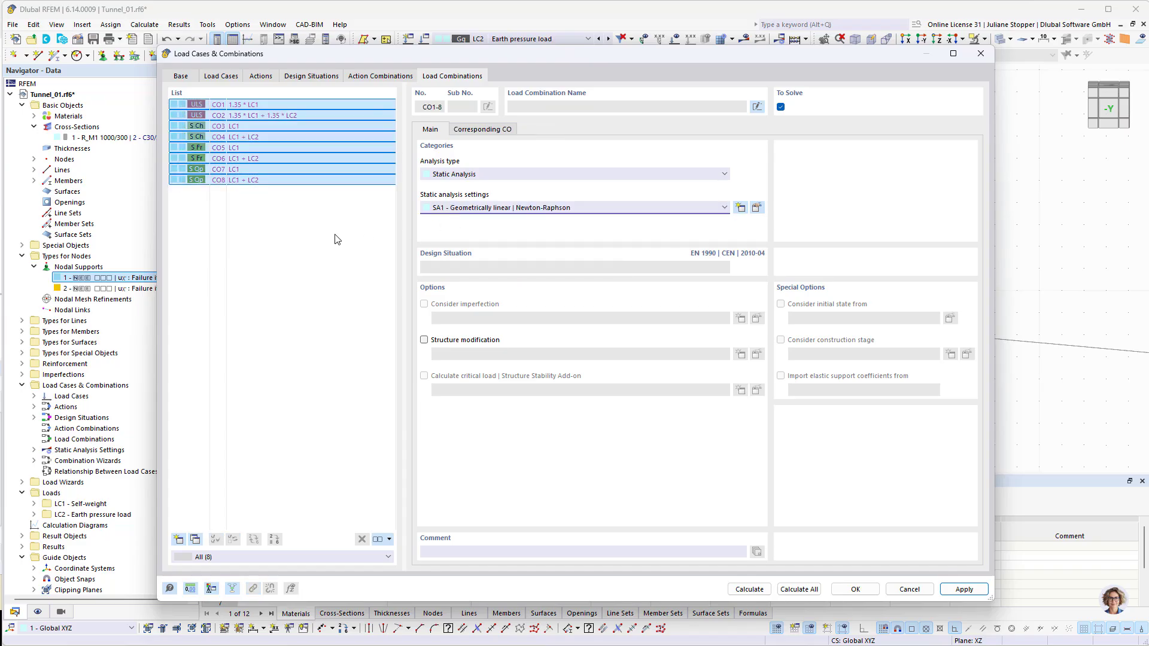
Change combination wizard 1's static analysis settings to SA1 - Geometrically linear and save the load cases and combinations.
left_click(312, 79)
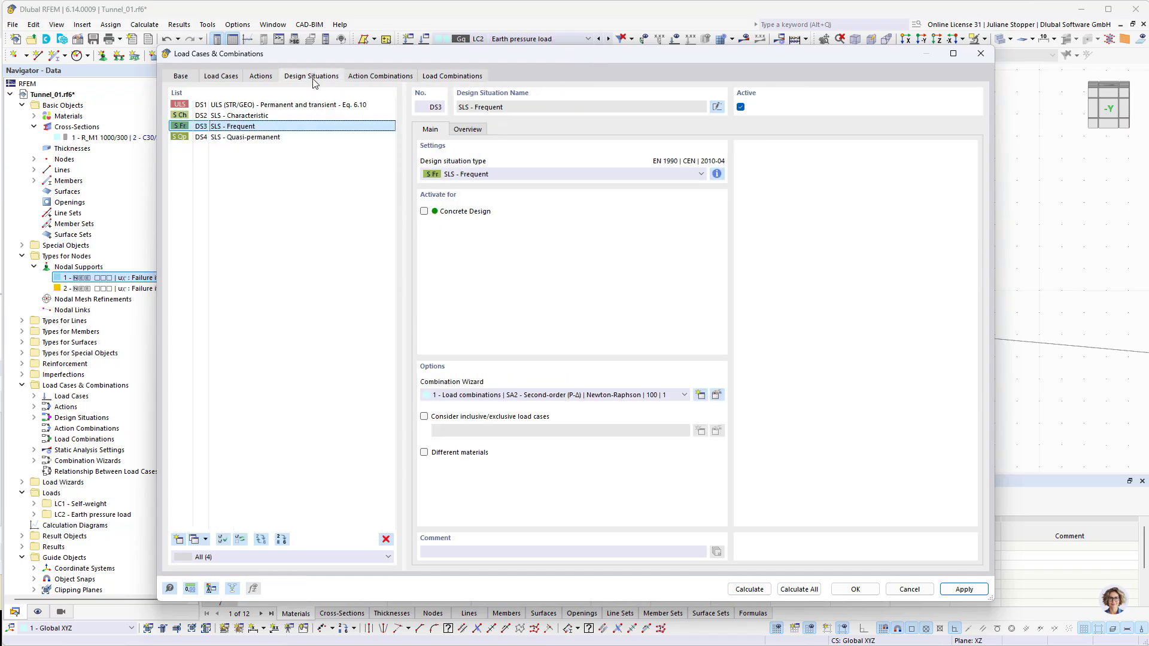
left_click(717, 395)
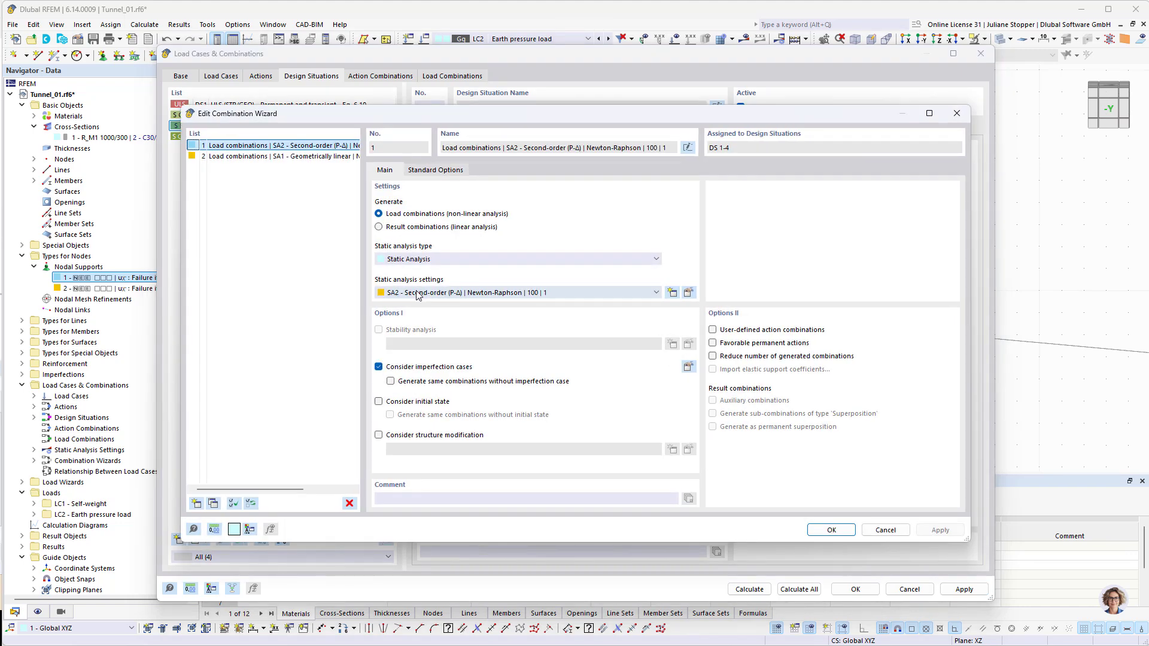
left_click(417, 294)
left_click(421, 306)
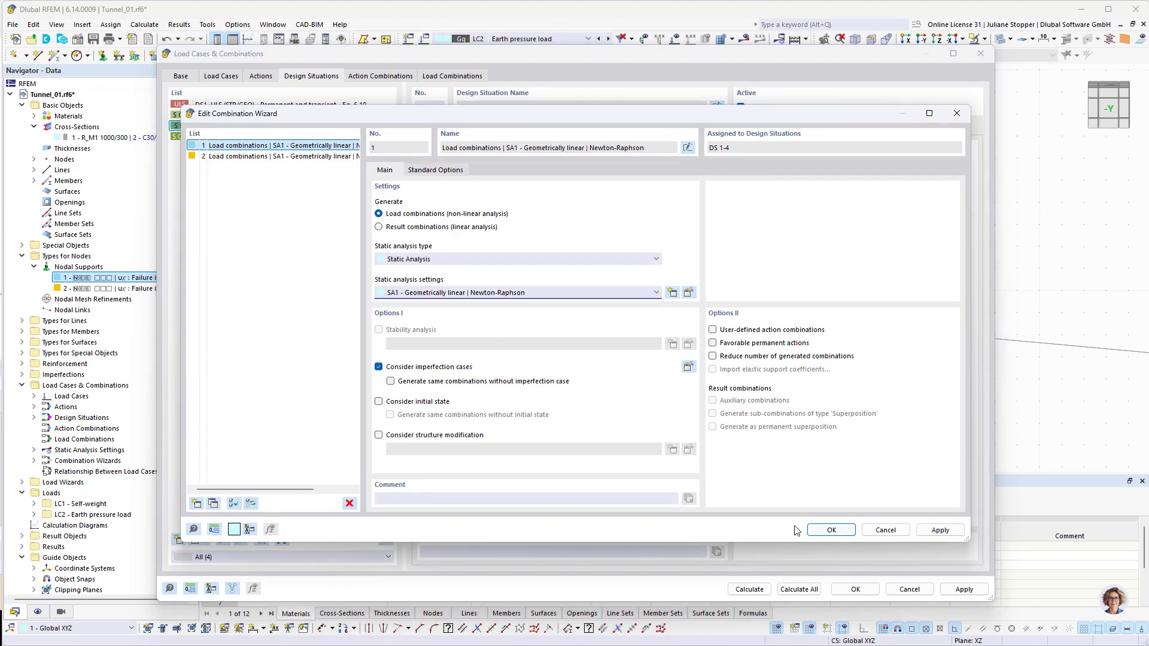
left_click(830, 531)
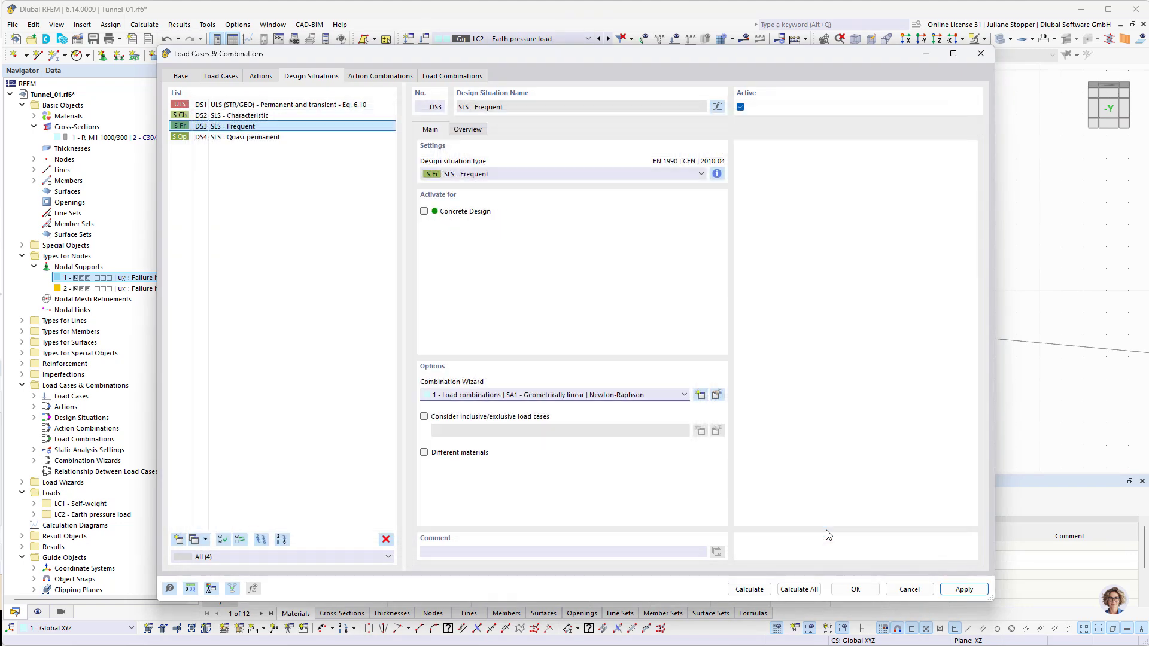
left_click(470, 76)
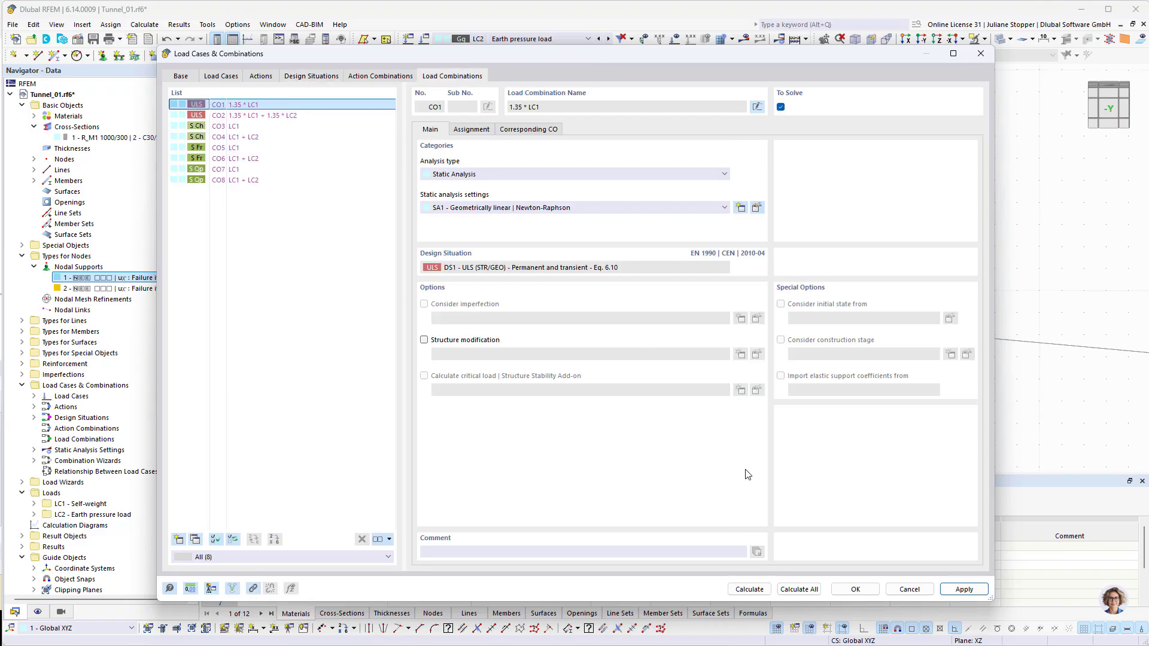
left_click(855, 589)
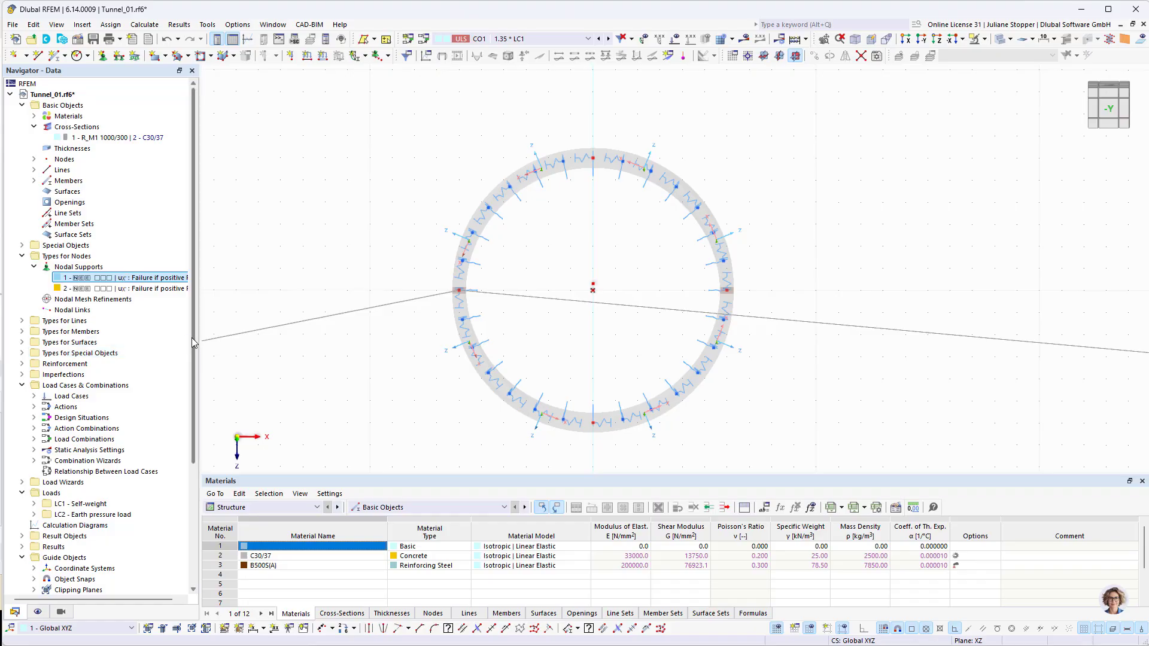
left_click_drag(194, 337, 199, 424)
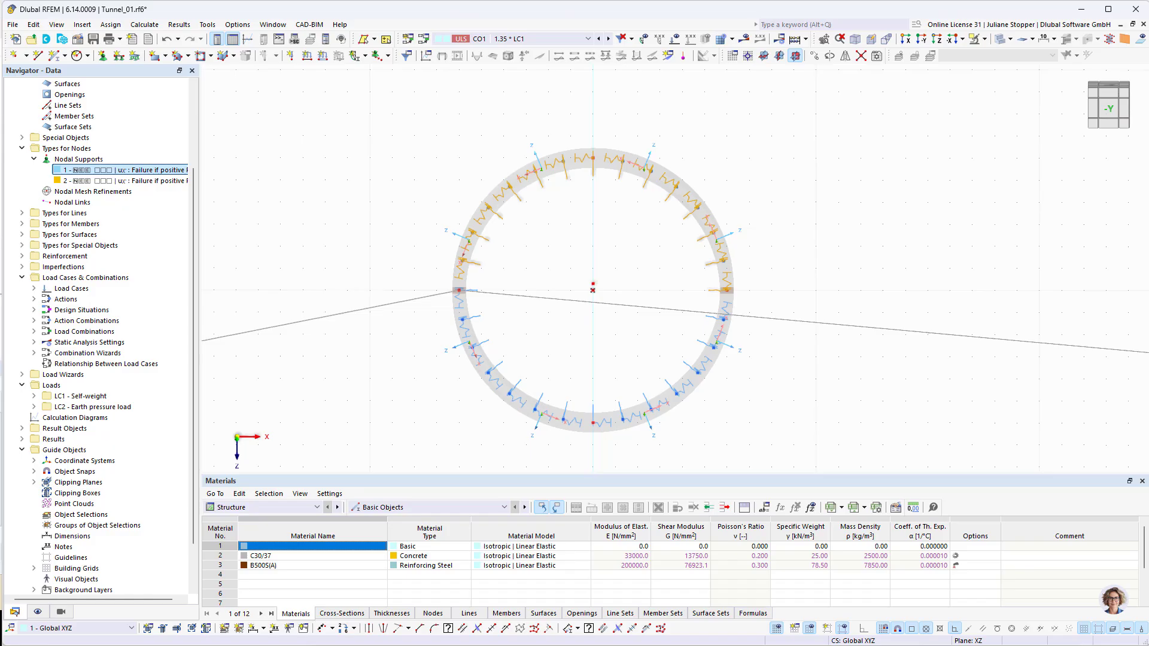
mouse_move(314, 645)
left_click(291, 618)
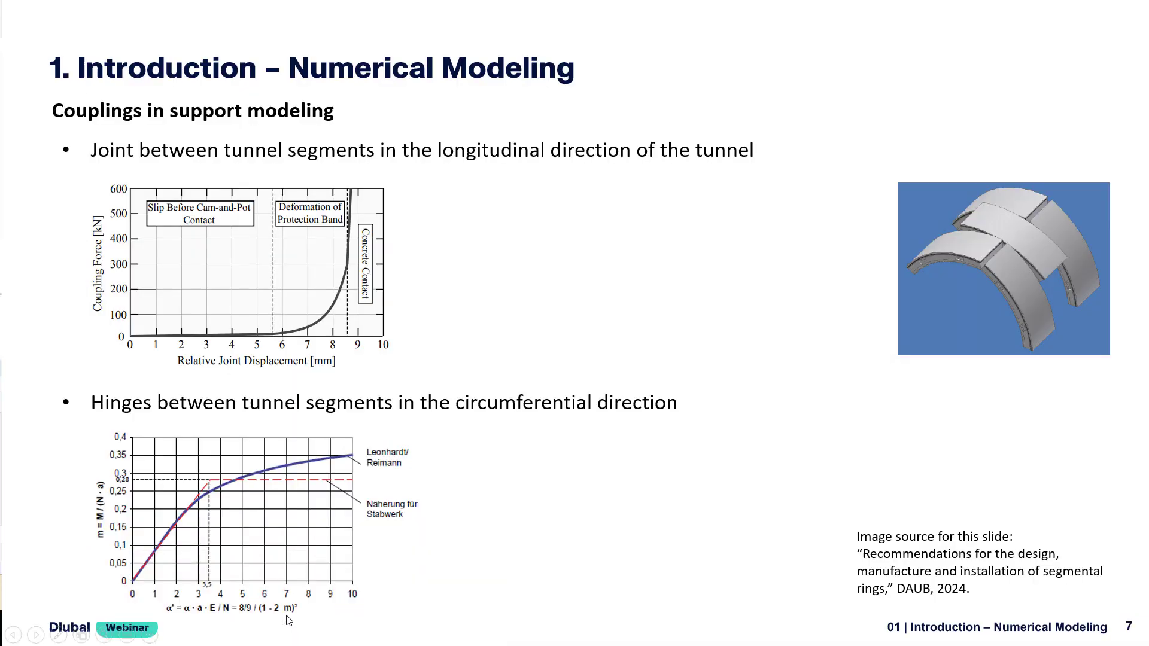
left_click(36, 635)
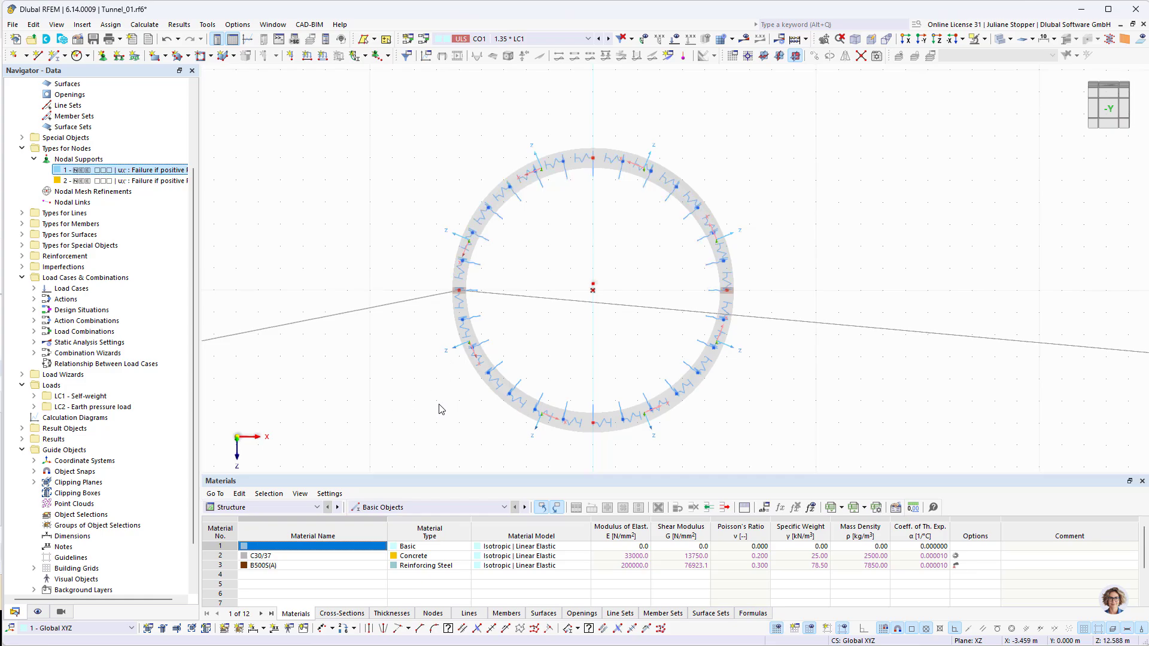
Collapse the guide objects in the model data tree and expand the load types of LC2 - Earth pressure load.
middle_click_drag(441, 410, 440, 352)
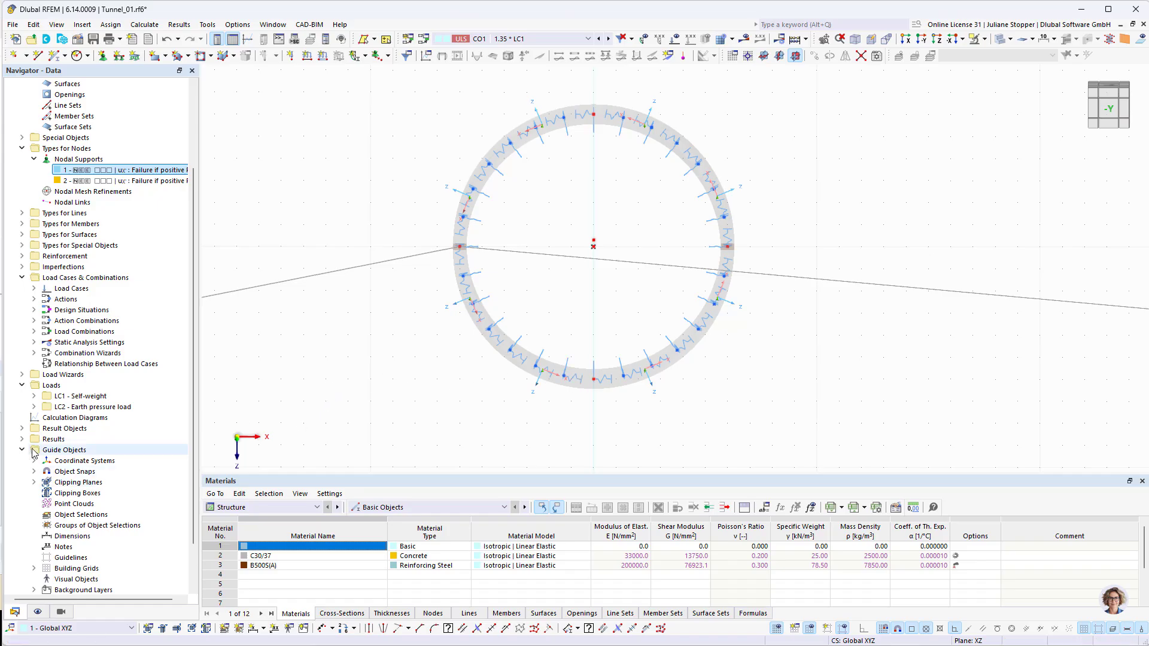
scroll(35, 475, "down", 2)
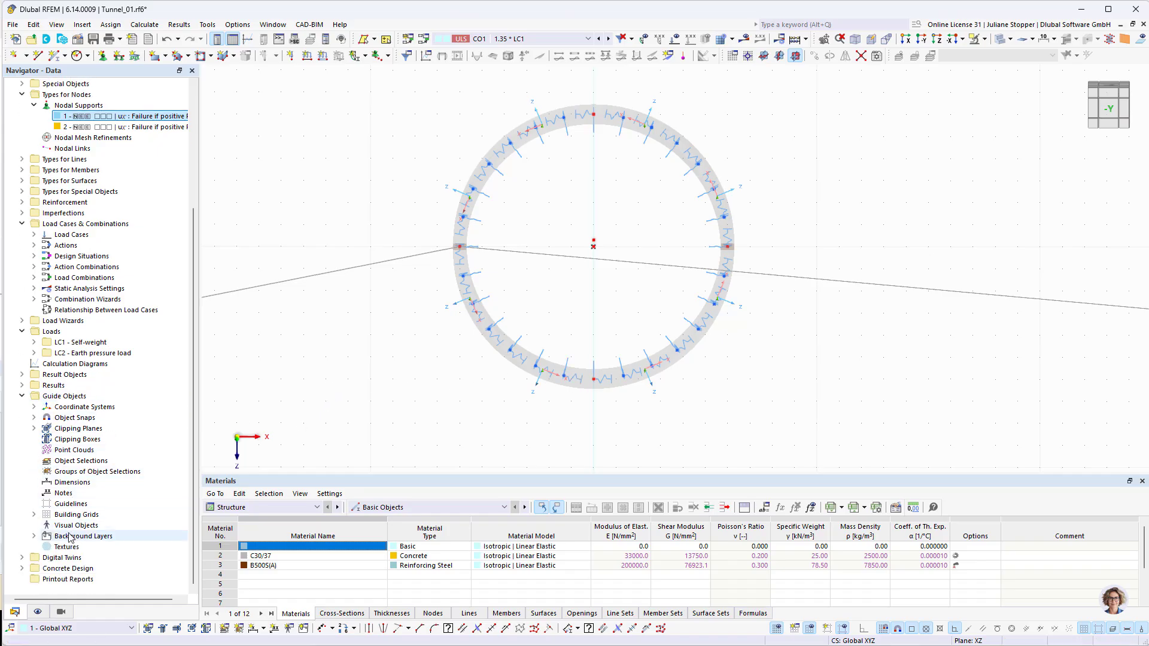
left_click(22, 396)
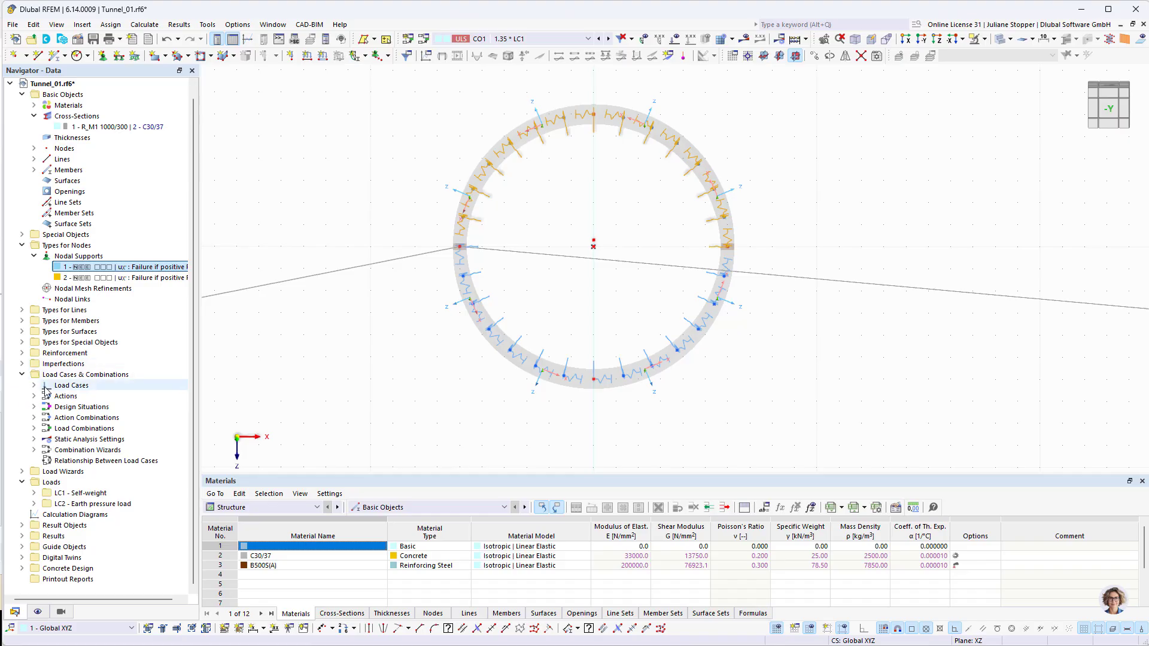
left_click(34, 504)
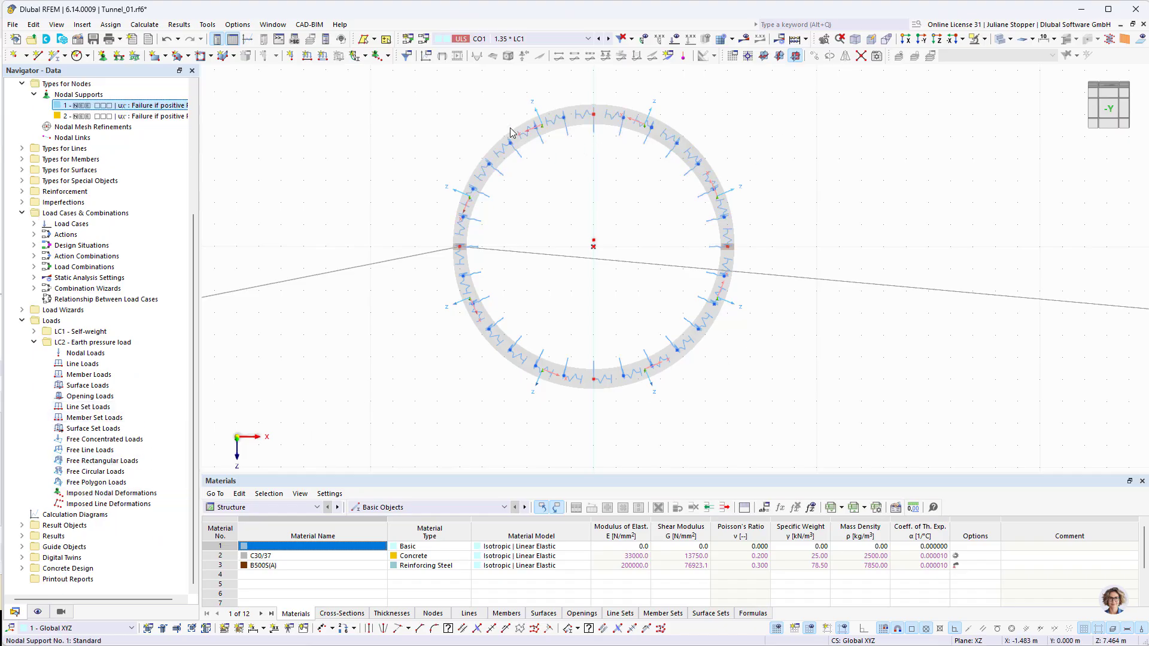
Create a continuous member set from the ring's members 1-4 and activate its design properties.
left_click_drag(828, 106, 404, 401)
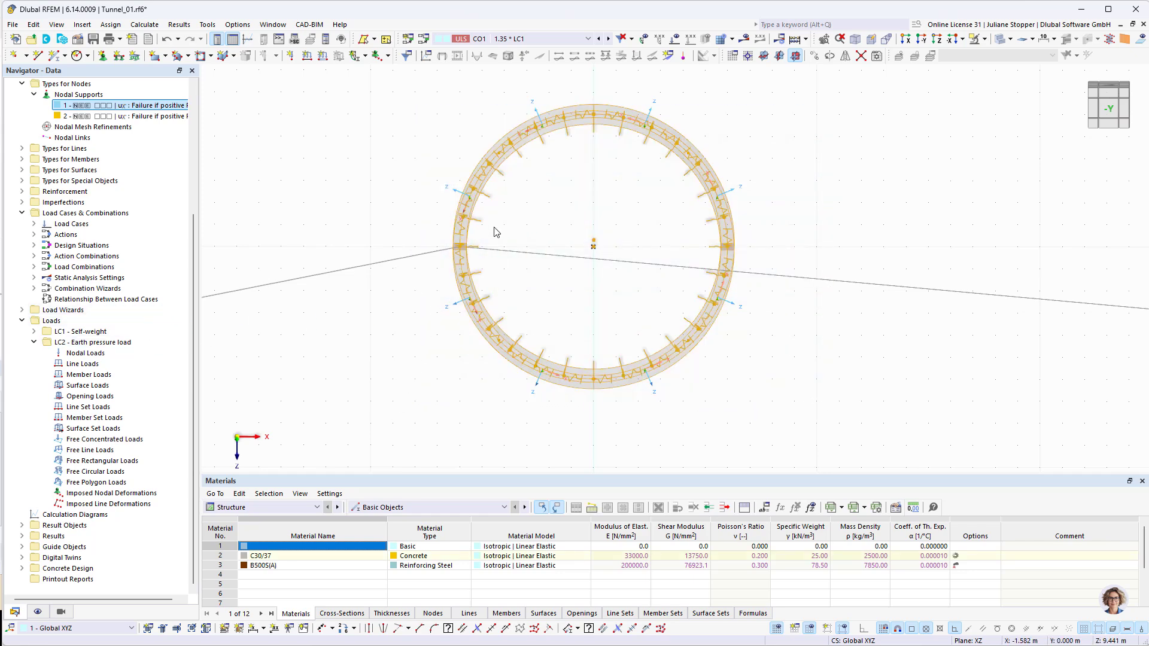
right_click(461, 244)
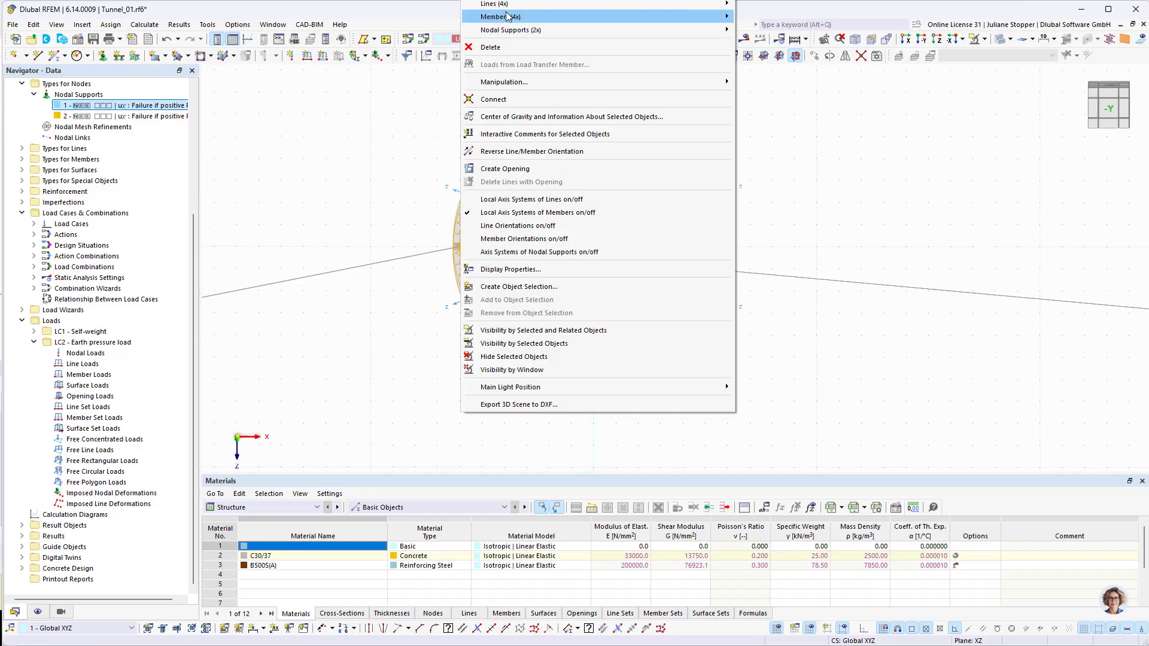
mouse_move(500, 18)
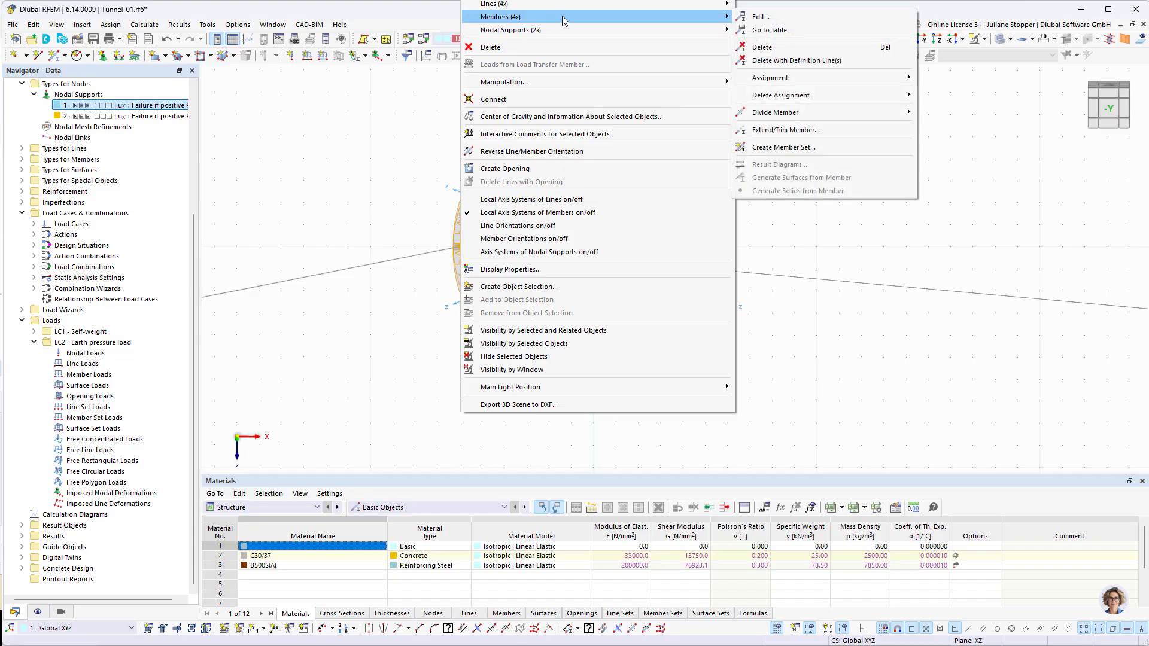
mouse_move(777, 119)
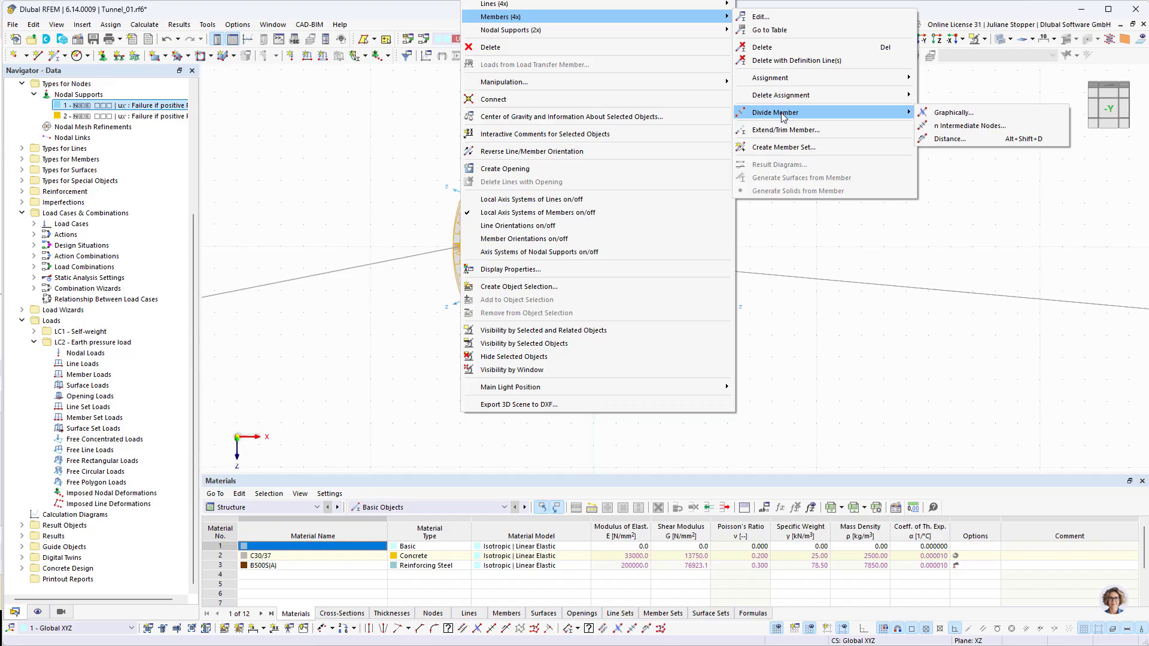
left_click(783, 148)
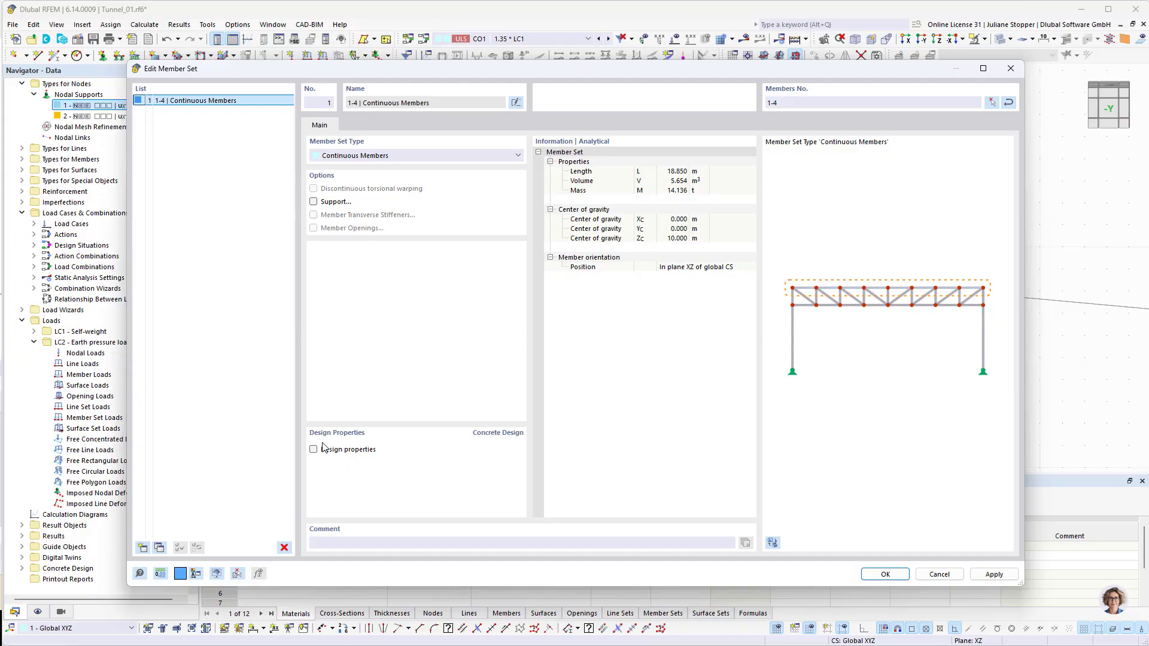
left_click(313, 450)
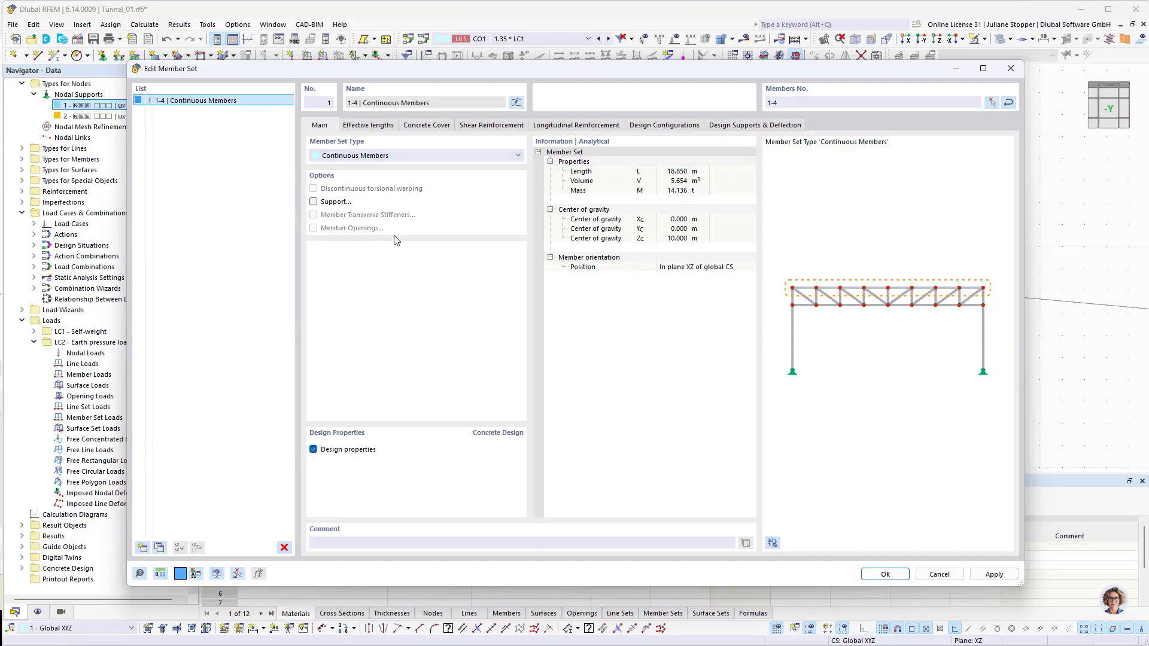
Set the stirrup bar diameter in the member set's shear reinforcement to 9 mm.
left_click(437, 127)
left_click(495, 127)
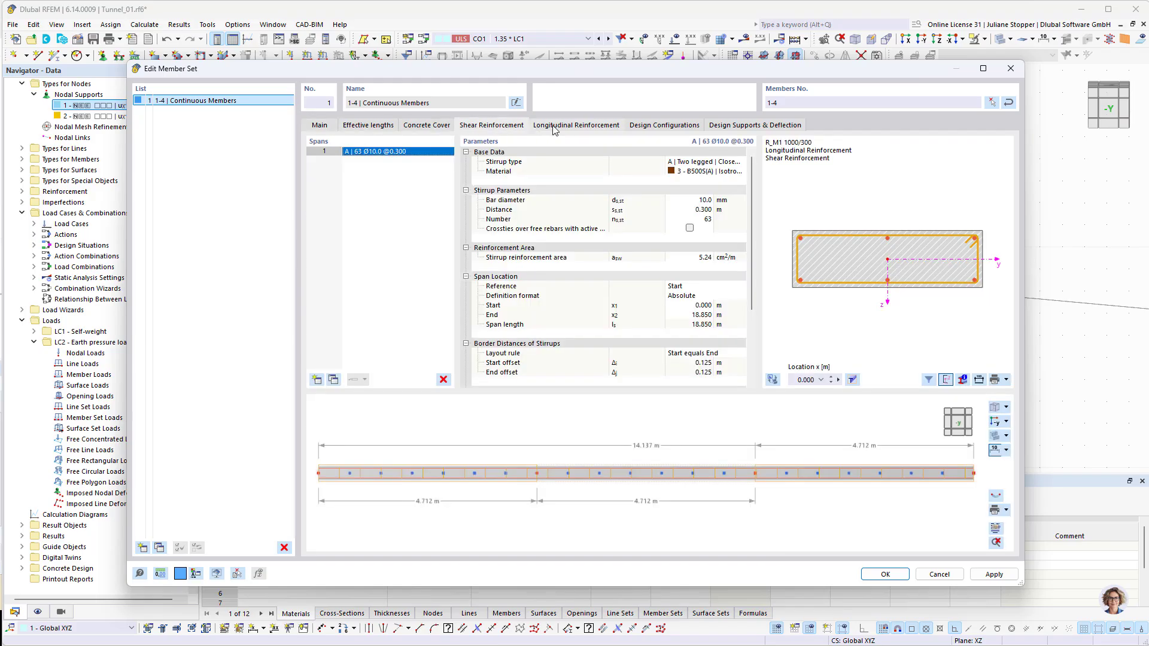
left_click(700, 200)
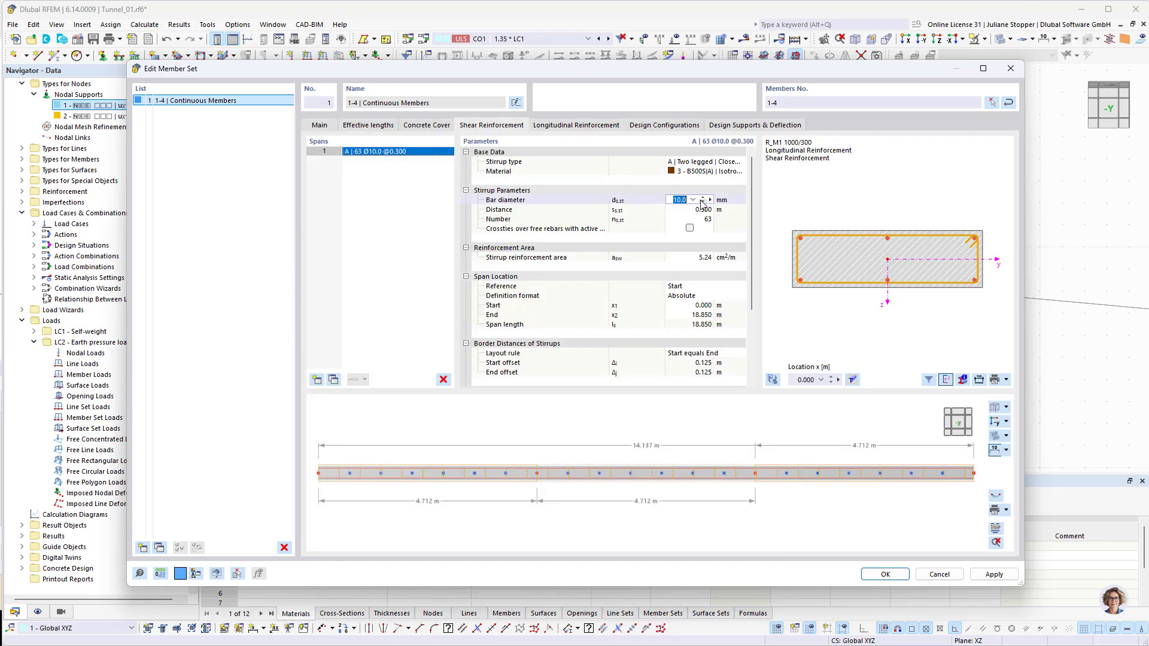
left_click(702, 203)
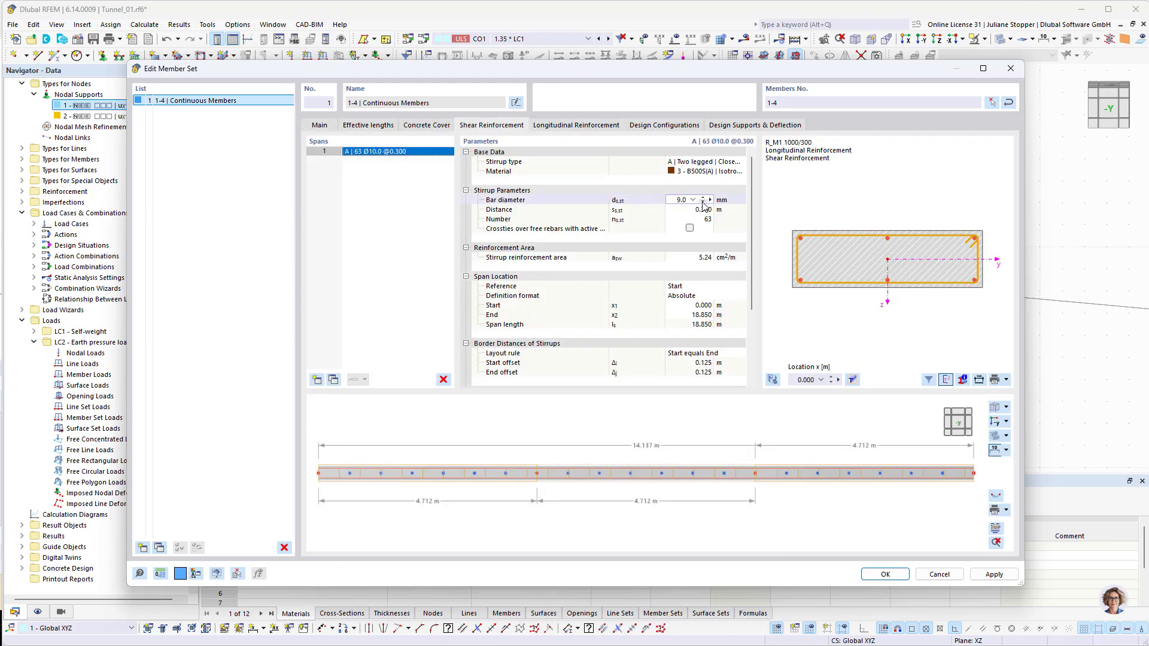
Set the member set's longitudinal reinforcement to 4 bars of 14 mm diameter per side and save the member set.
left_click(441, 127)
left_click(571, 127)
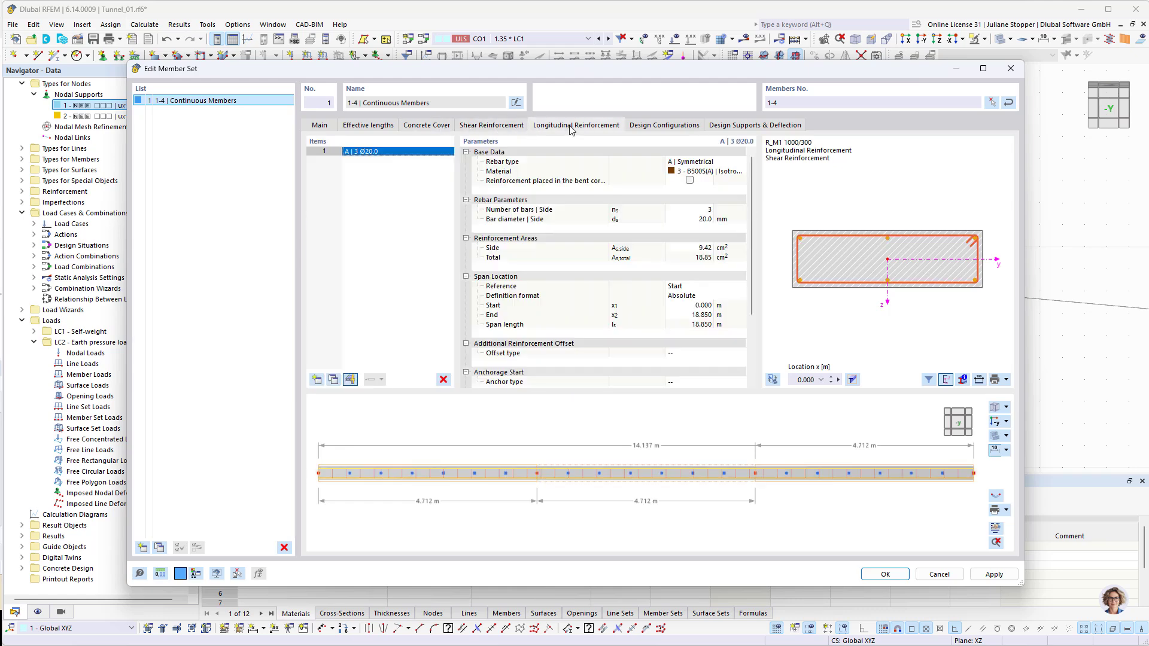
left_click(700, 209)
left_click(703, 211)
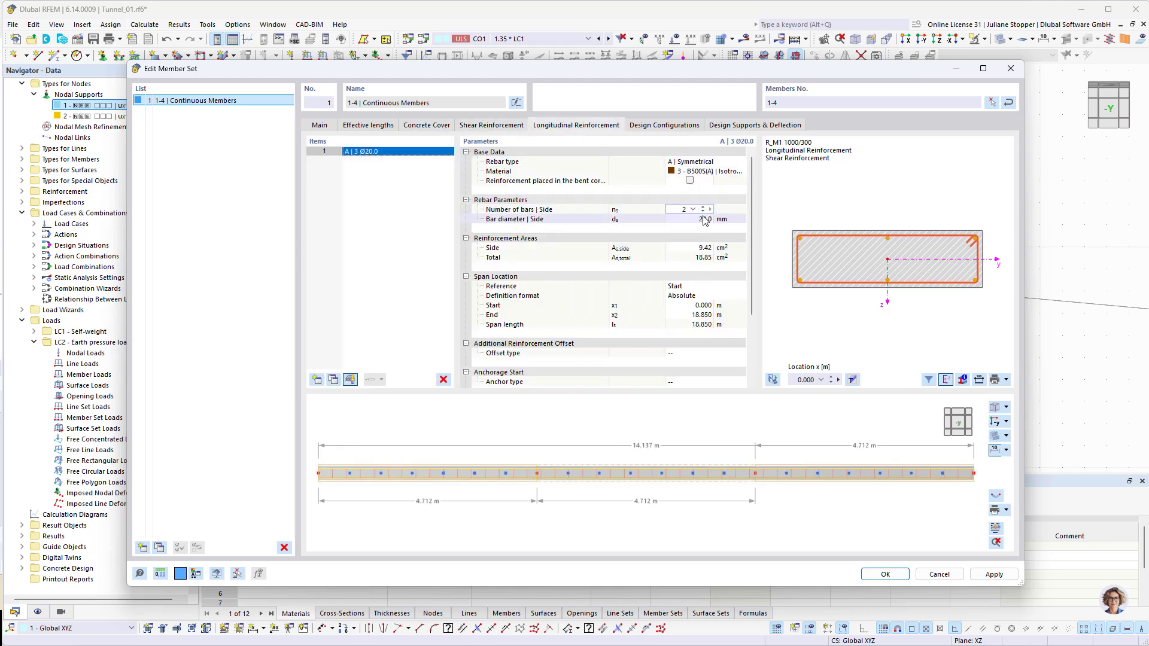
left_click(697, 219)
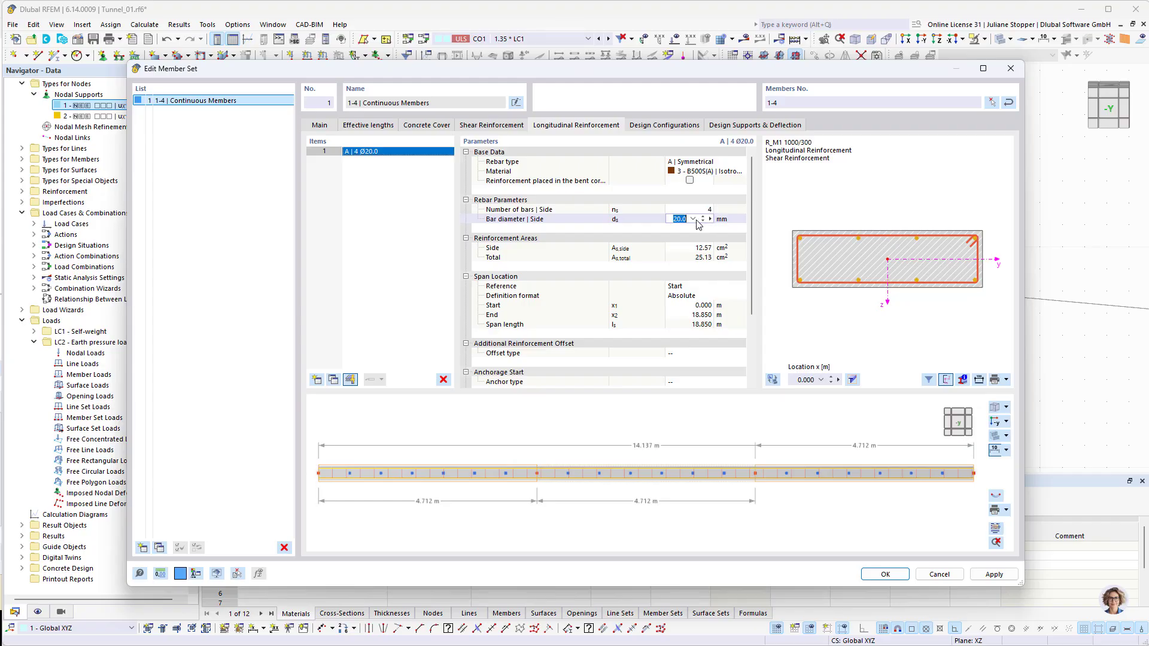
left_click(693, 219)
left_click(684, 276)
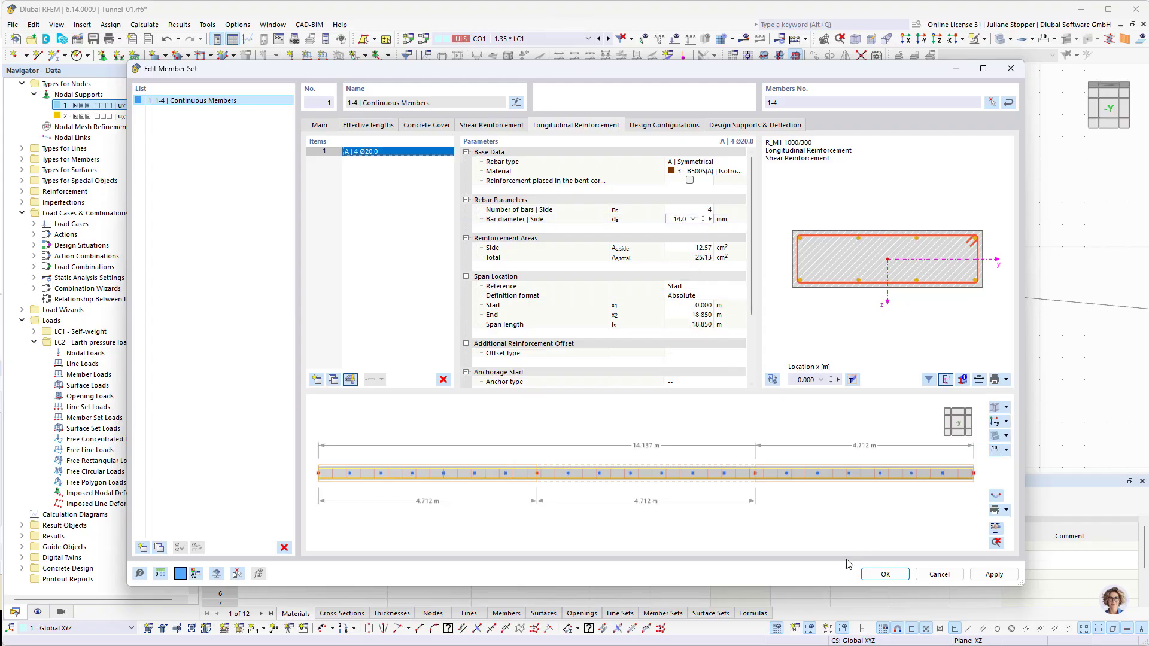
left_click(884, 574)
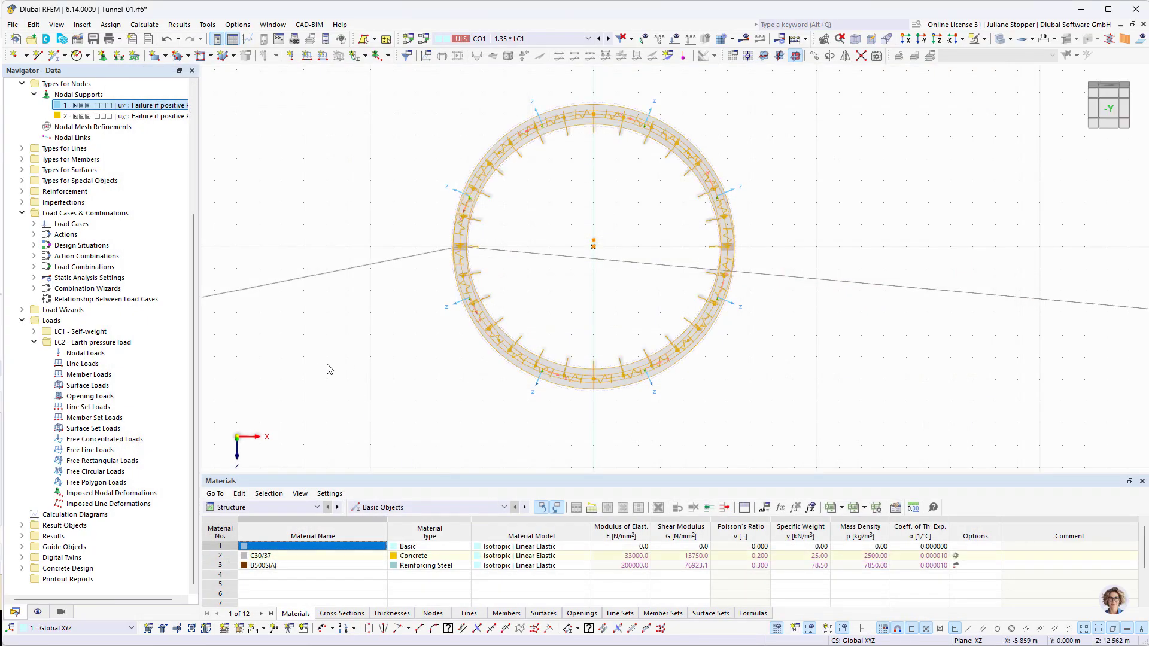
Start a new member set load in LC2 - Earth pressure load and assign it to the ring's member set 1.
mouse_move(368, 332)
middle_mouse_down("ctrl")
mouse_move(413, 375)
mouse_move(366, 355)
middle_mouse_up("ctrl")
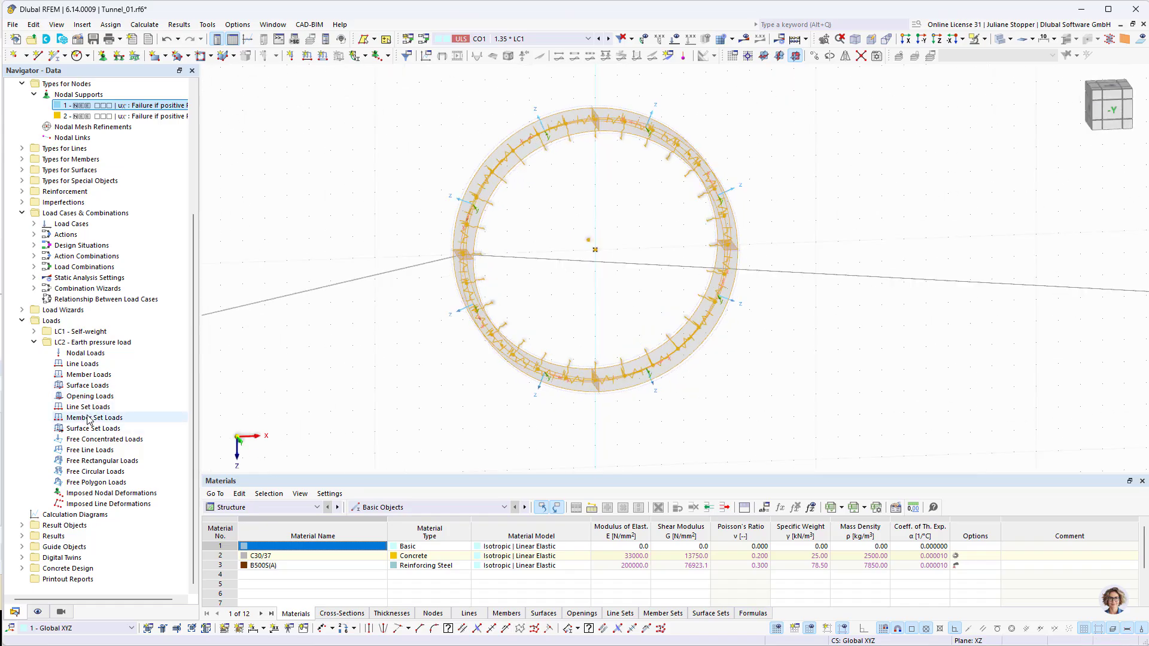
left_click(89, 418)
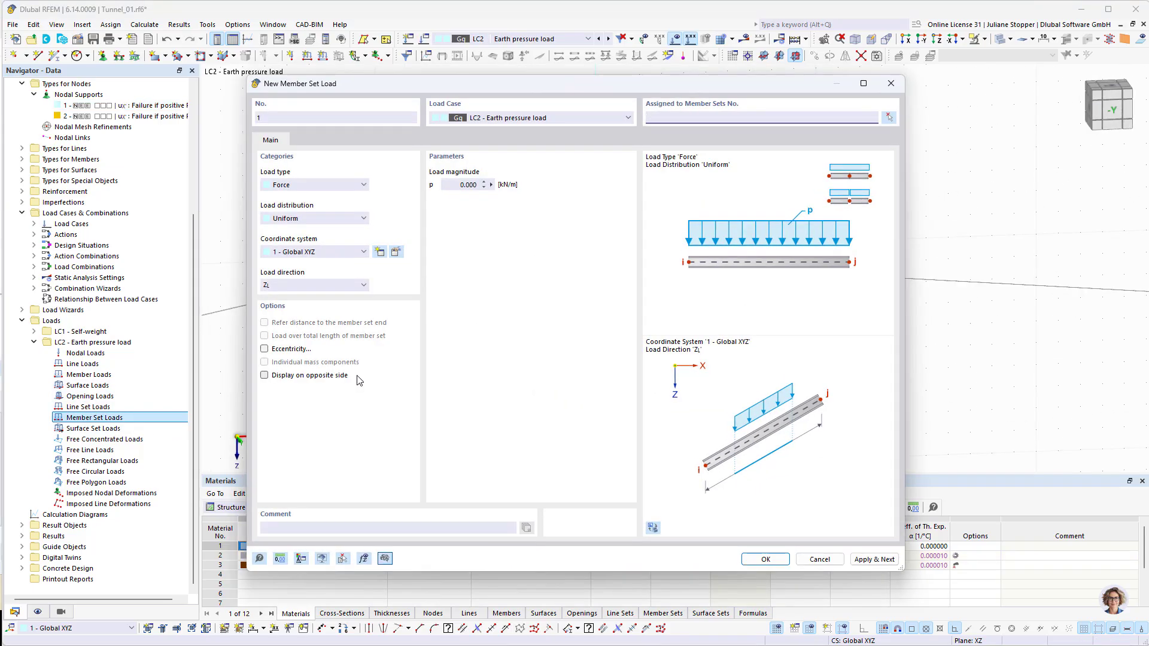
left_click(890, 117)
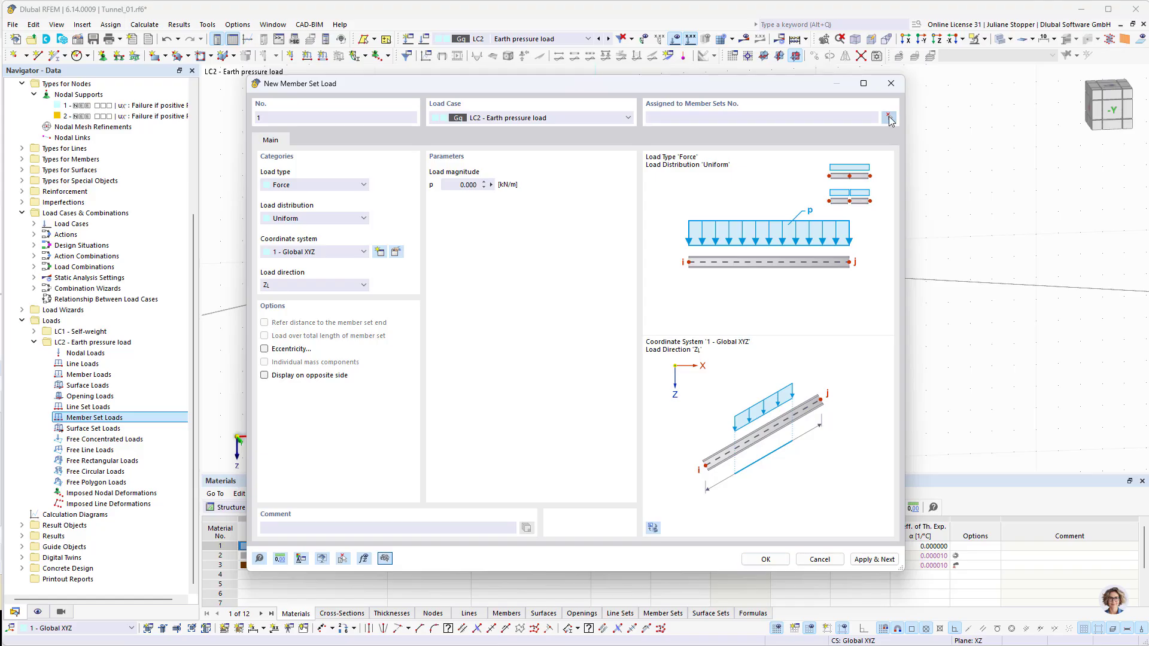
left_click(473, 252)
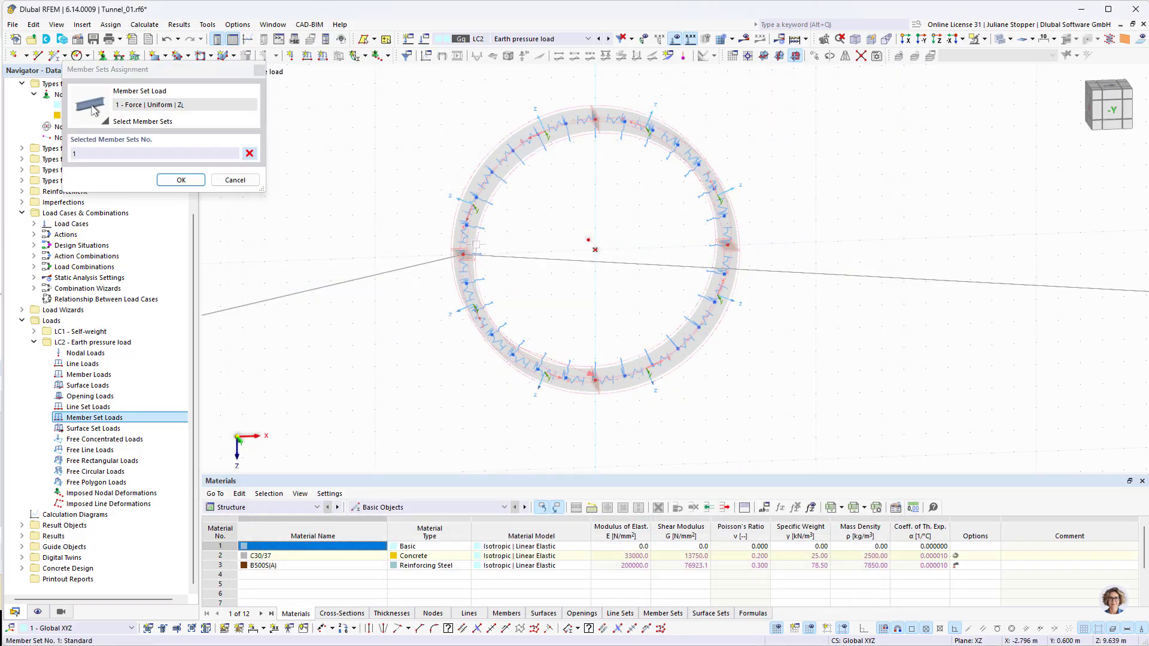
left_click(180, 180)
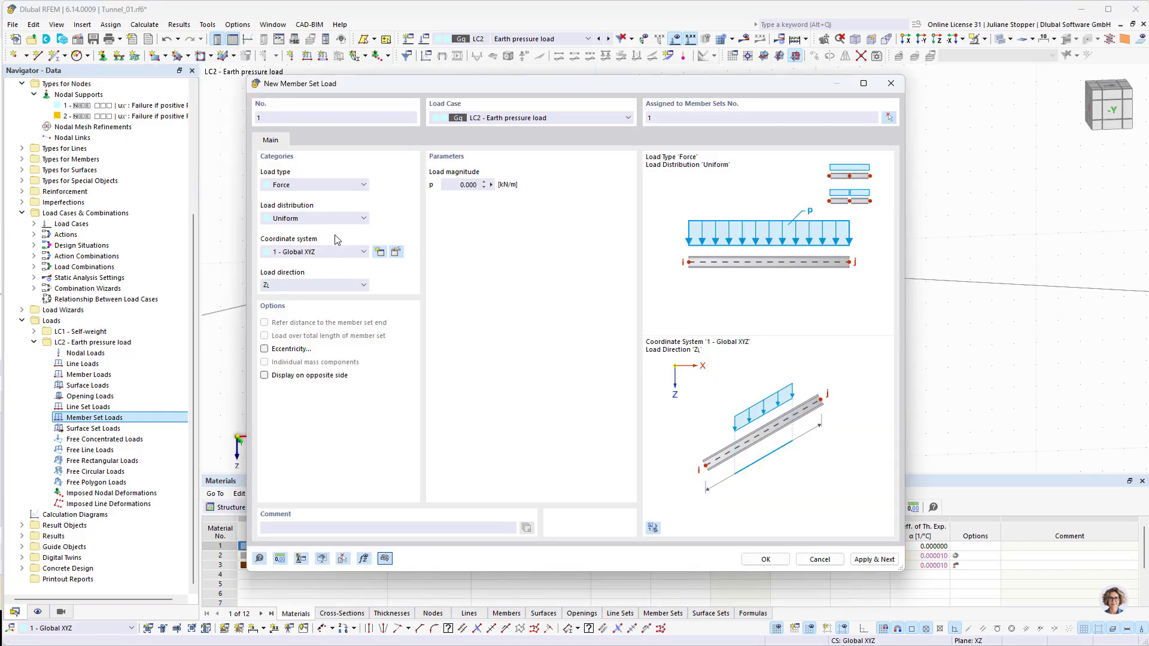
Set the member set load to a varying distribution, acting in the local z direction of the Local xyz coordinate system.
left_click(323, 224)
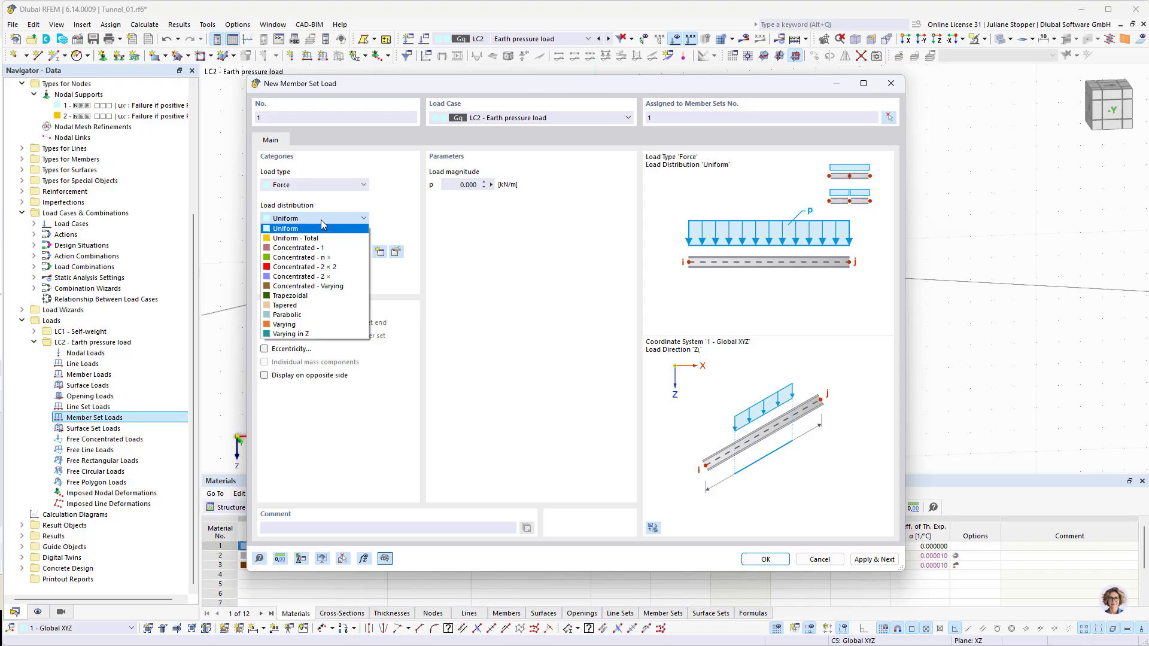
left_click(304, 323)
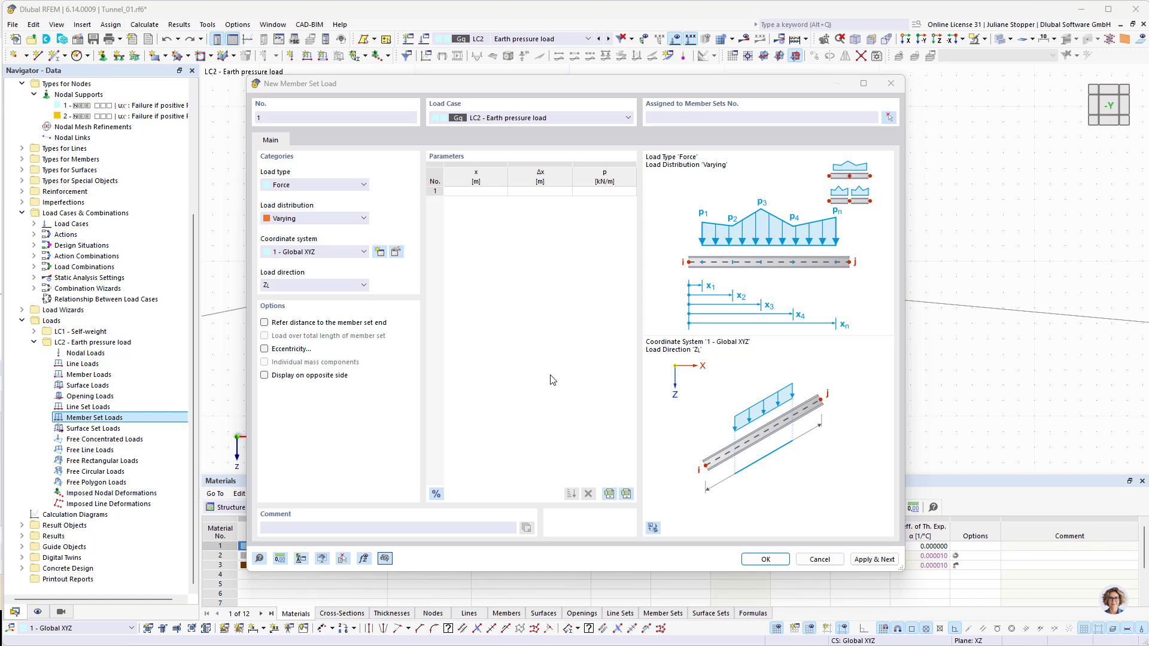
left_click(328, 256)
left_click(322, 263)
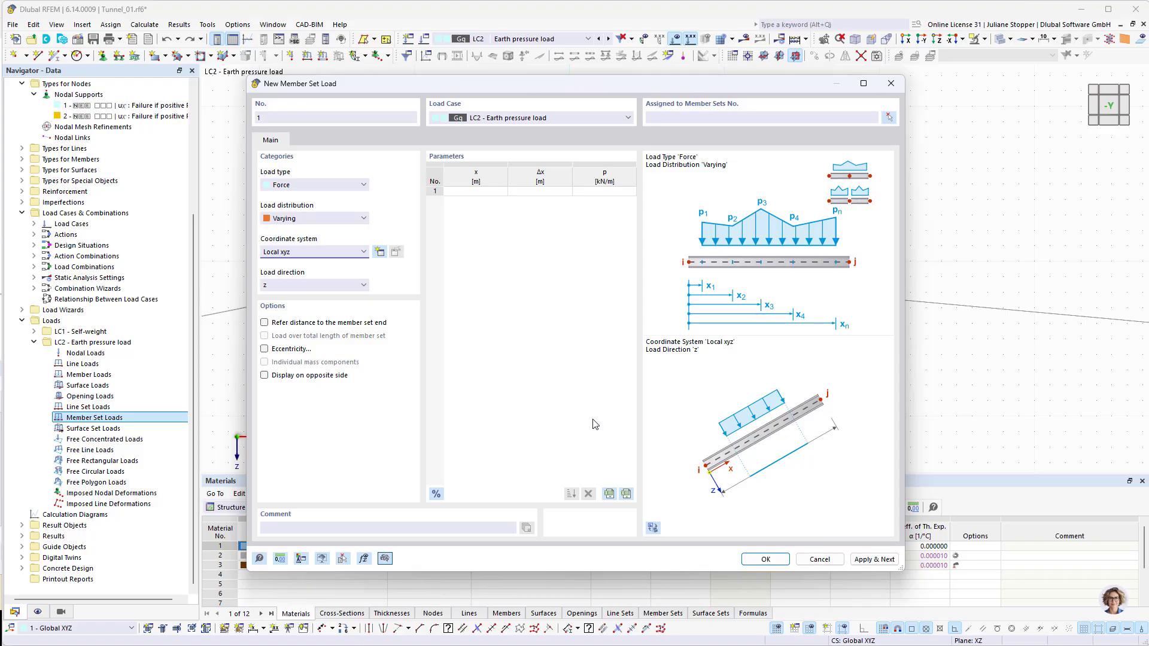
Import the varying load's x positions and magnitudes from the Excel file Tunnel-01-final_Duddeck-load.
left_click(626, 494)
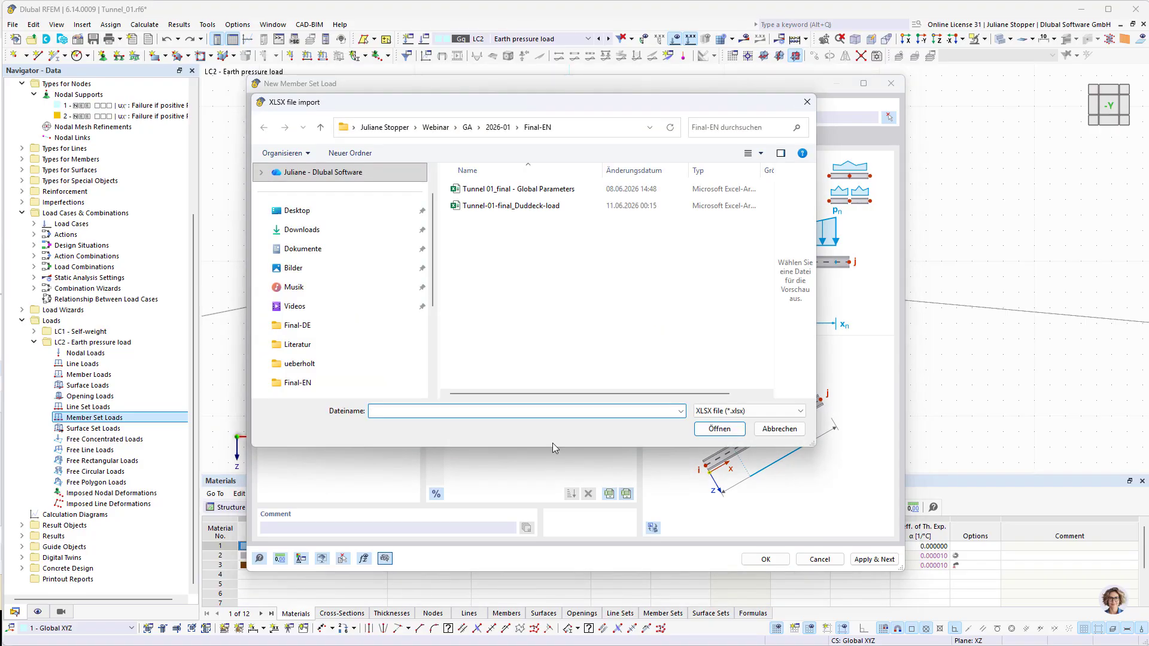
left_click(503, 207)
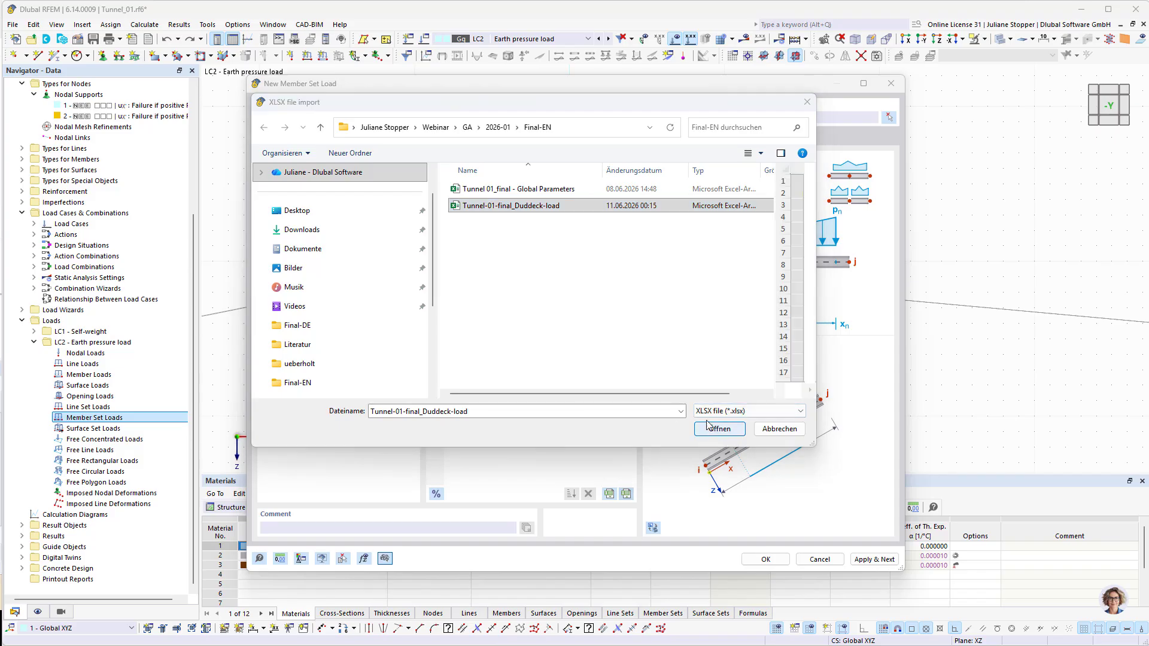
left_click(722, 430)
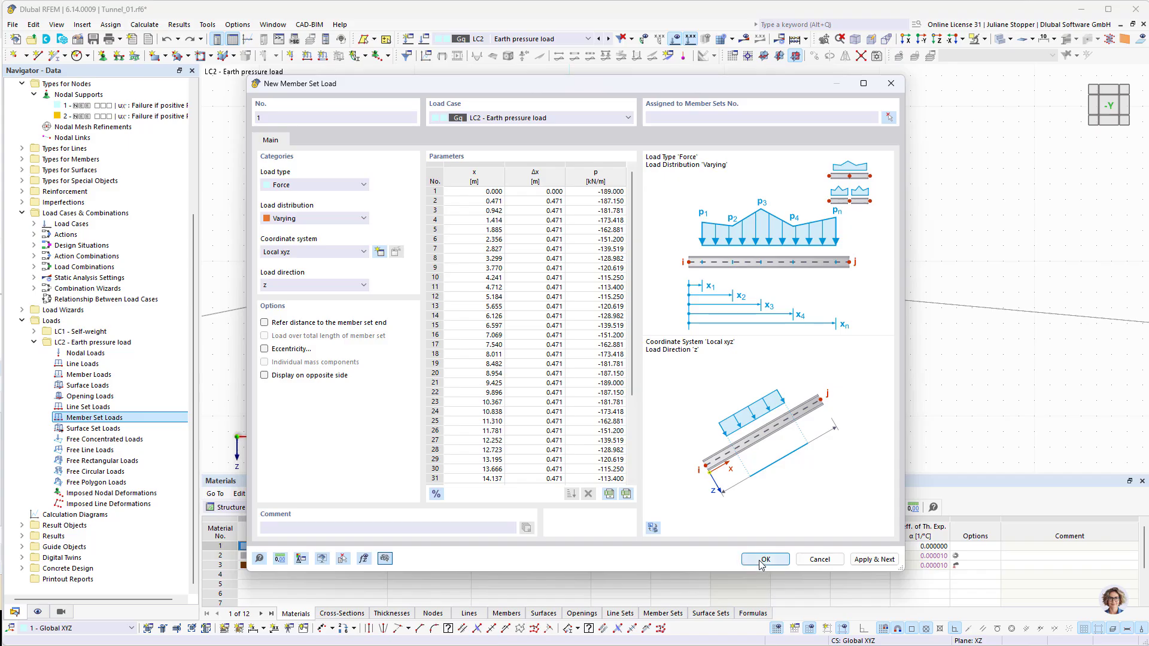
Assign the imported load to the ring's member set 1 and save the member set load.
left_click(890, 117)
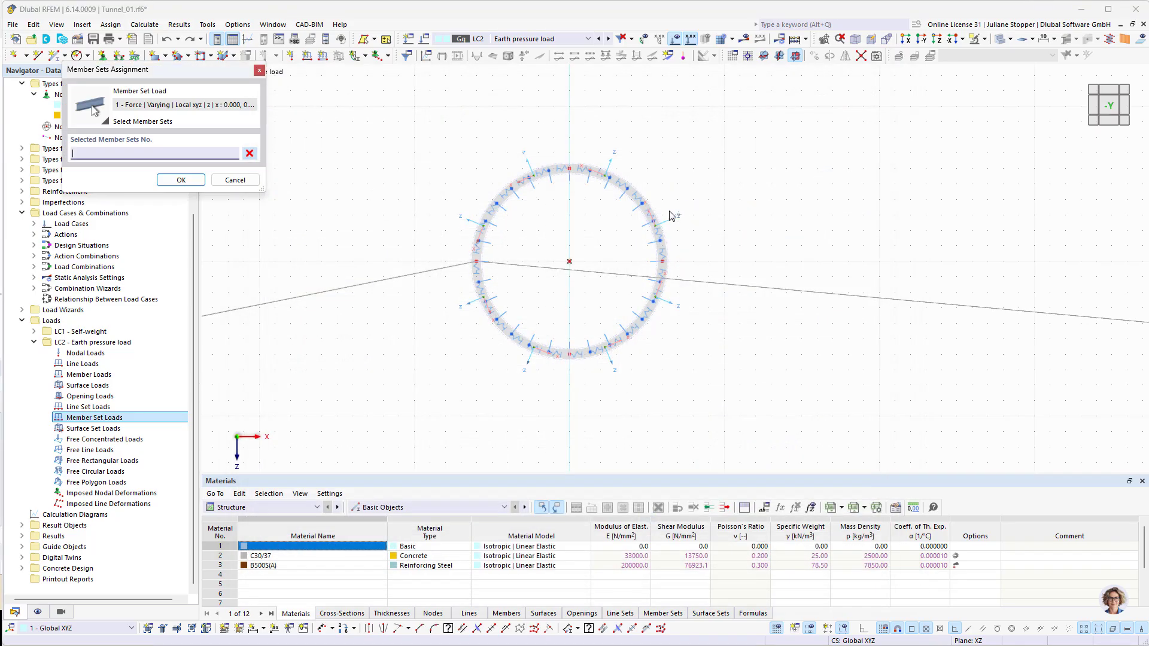
left_click(653, 211)
left_click(180, 179)
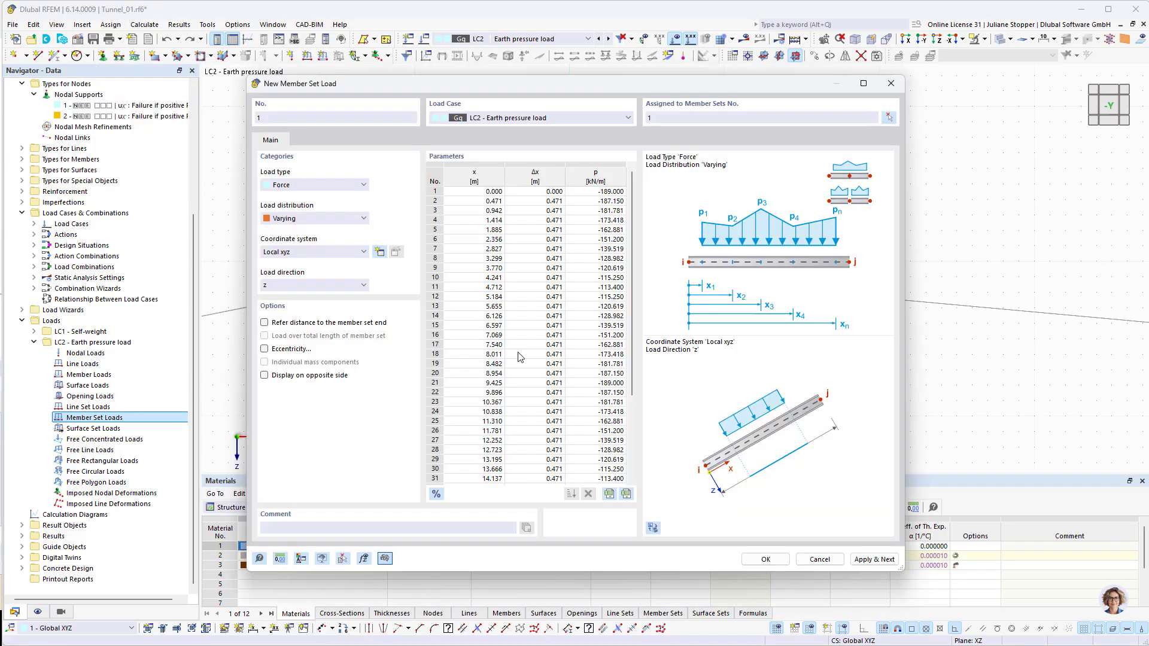
left_click(763, 559)
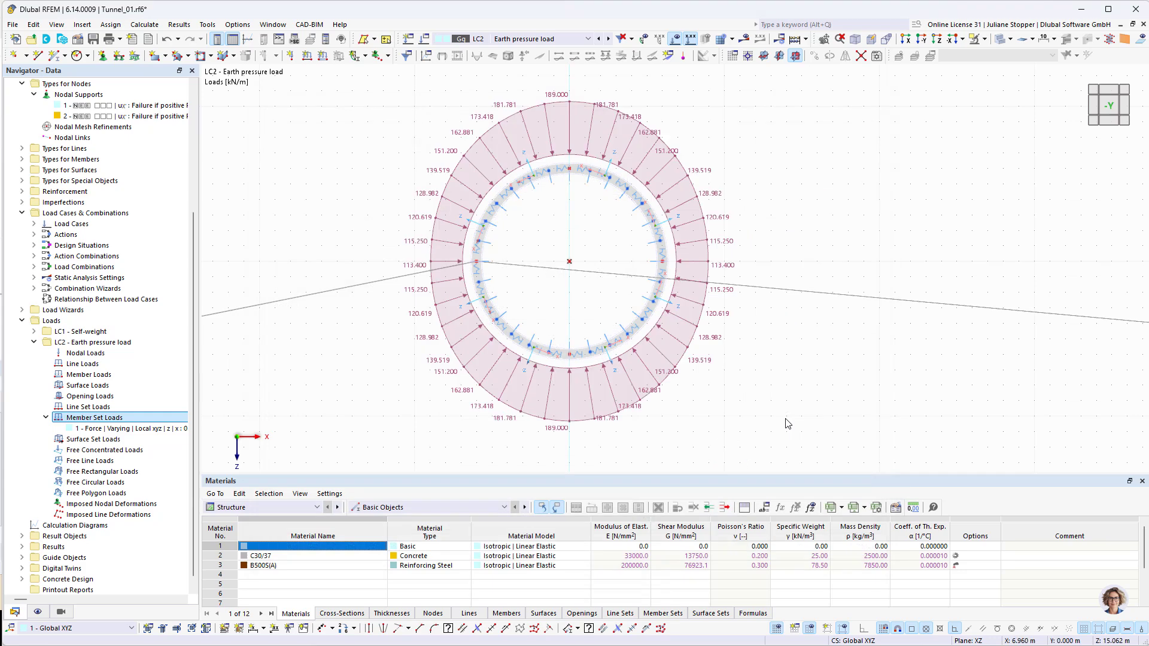
Examine the earth pressure load's direction and distribution around the tunnel ring.
scroll(671, 443, "up", 1)
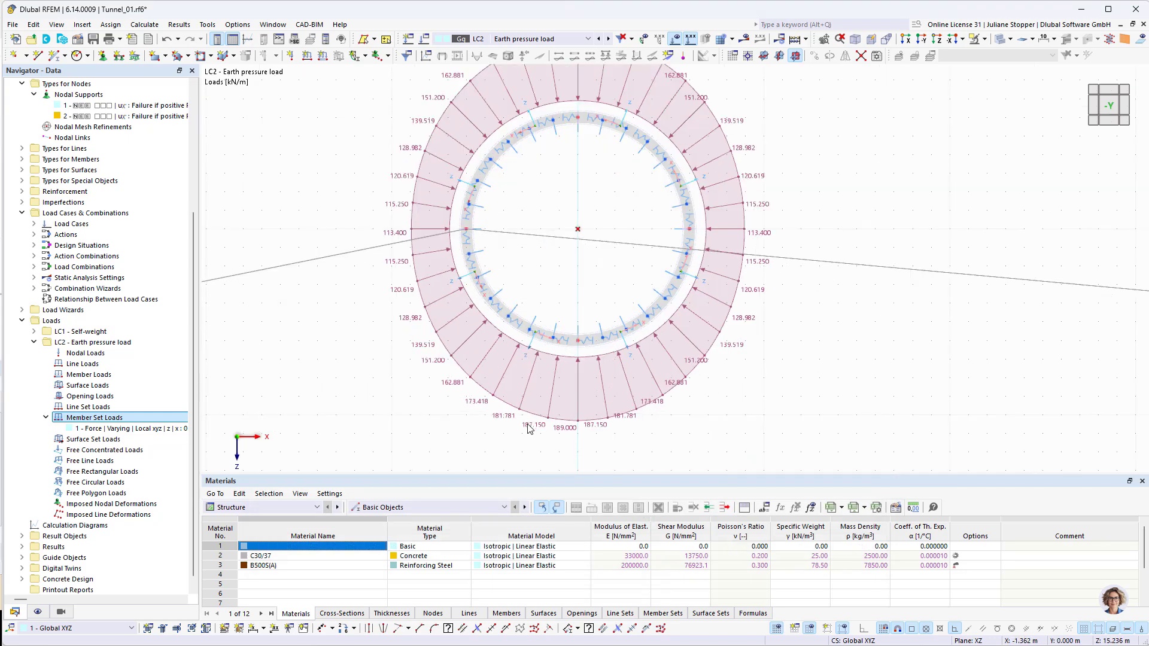
middle_click_drag(706, 217, 722, 249)
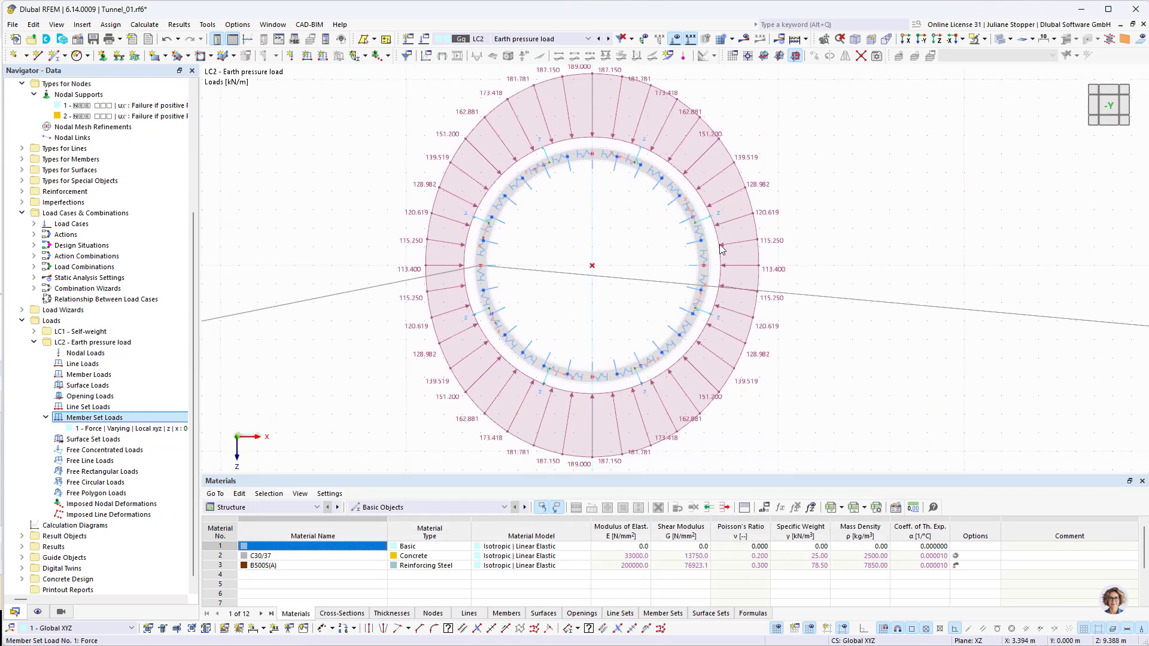
mouse_move(768, 345)
middle_mouse_down("ctrl")
mouse_move(788, 346)
mouse_move(734, 345)
mouse_move(759, 347)
middle_mouse_up("ctrl")
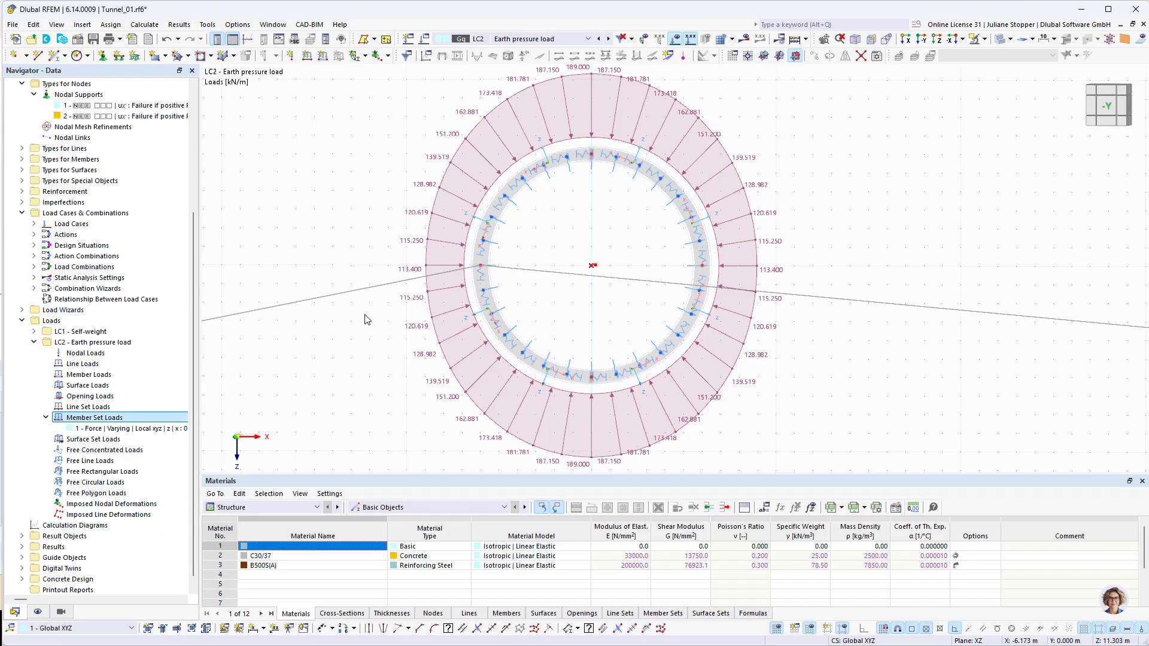
scroll(367, 320, "down", 1)
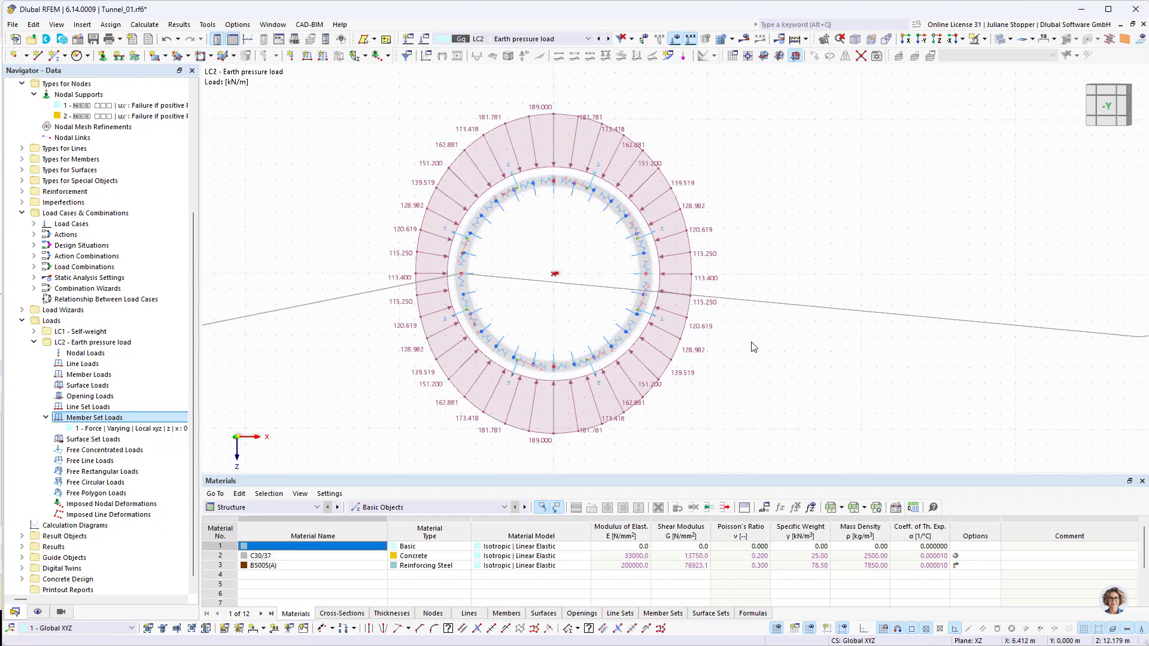
scroll(834, 215, "down", 2)
Switch off the axis systems of the nodal supports on the ring.
mouse_move(845, 221)
middle_mouse_down("ctrl")
mouse_move(777, 238)
mouse_move(836, 241)
middle_mouse_up("ctrl")
scroll(644, 188, "up", 4)
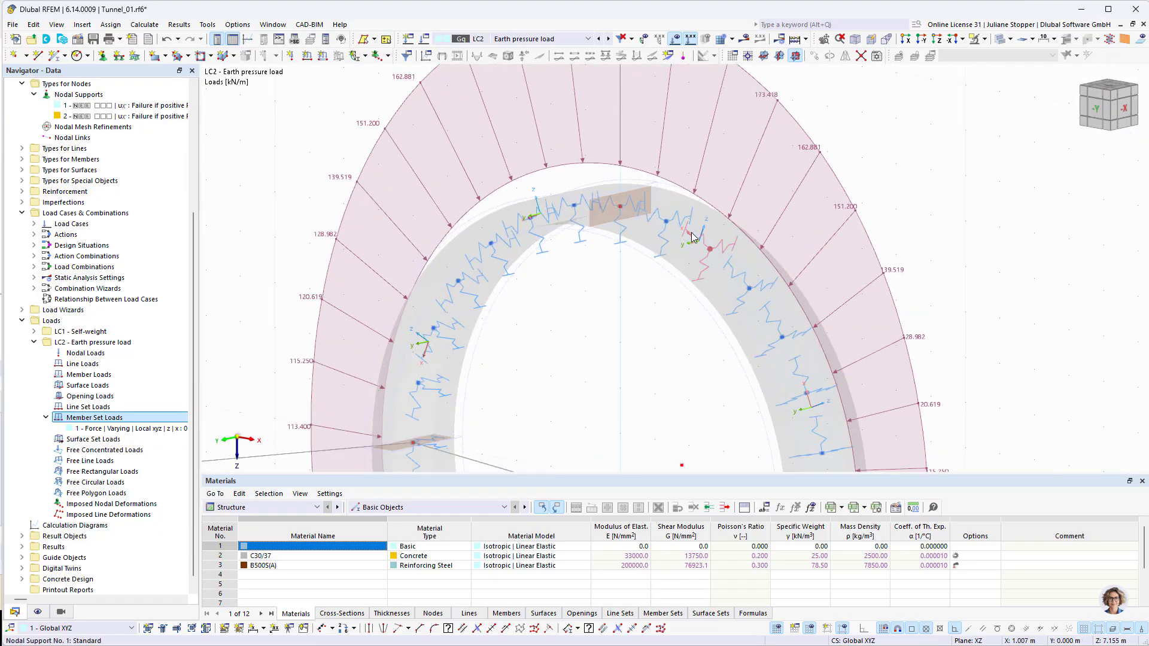
right_click(711, 253)
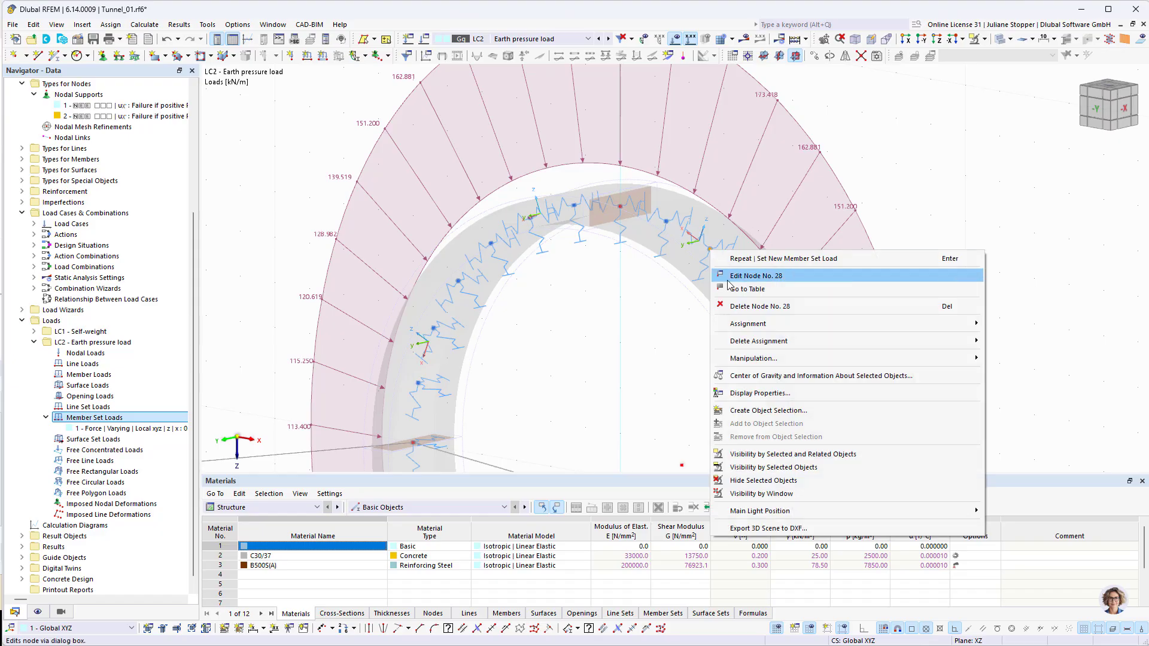
left_click(704, 246)
right_click(704, 246)
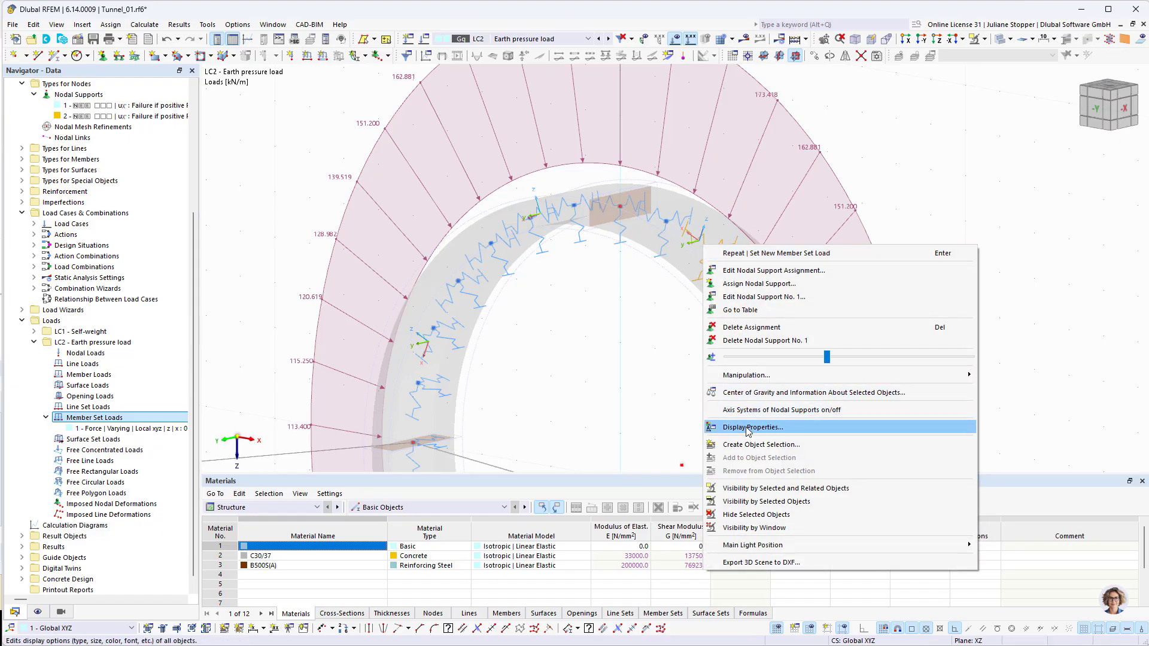
left_click(637, 380)
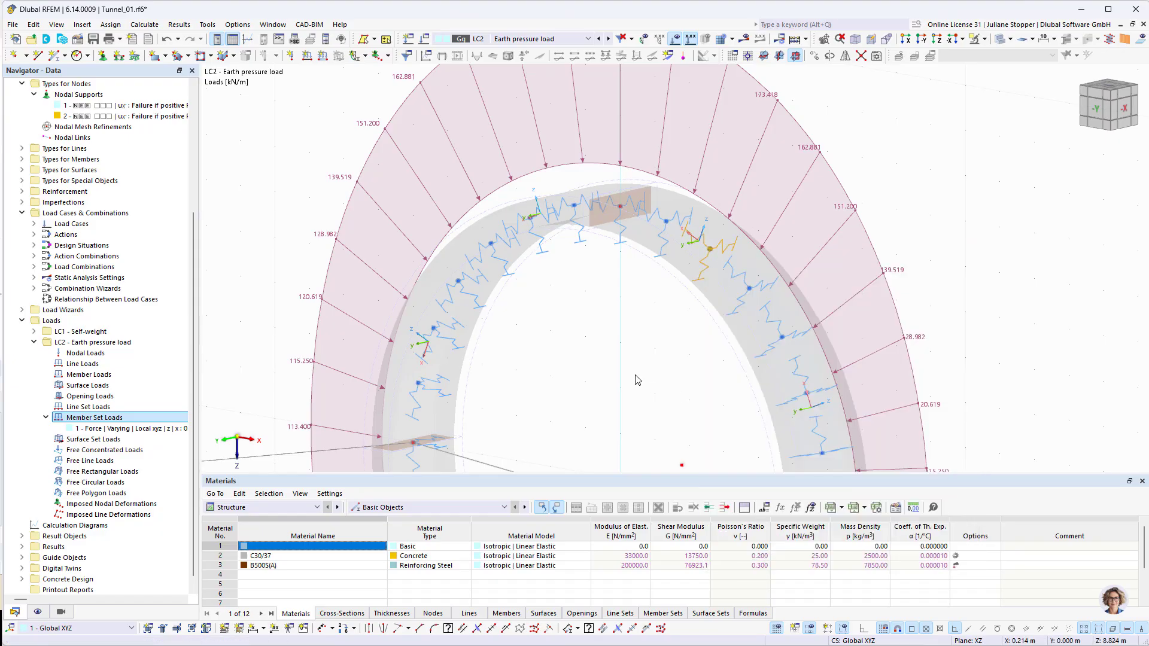
right_click(720, 269)
left_click(778, 412)
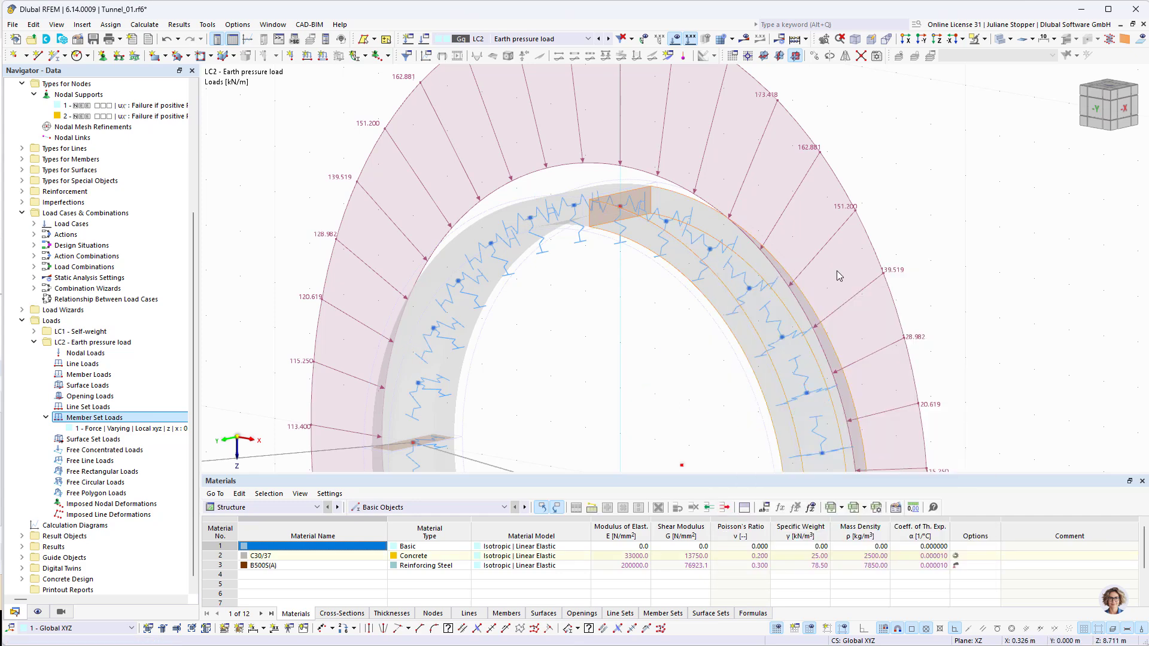
Turn on the display of the reinforcement in the model.
scroll(366, 295, "down", 3)
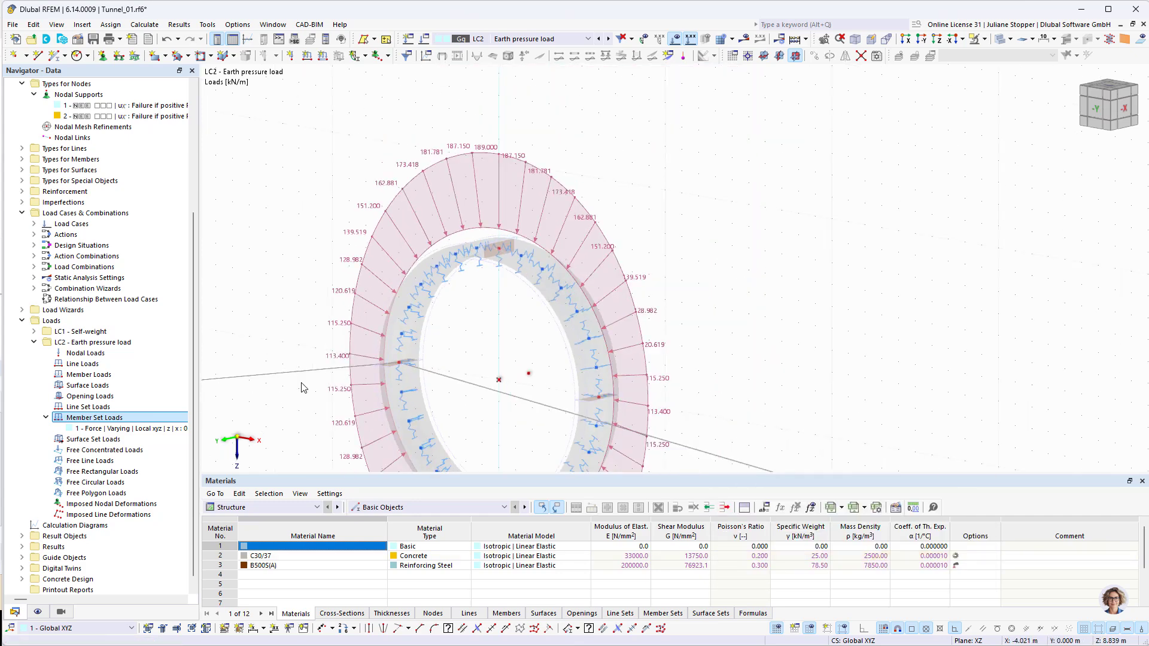
left_click(38, 611)
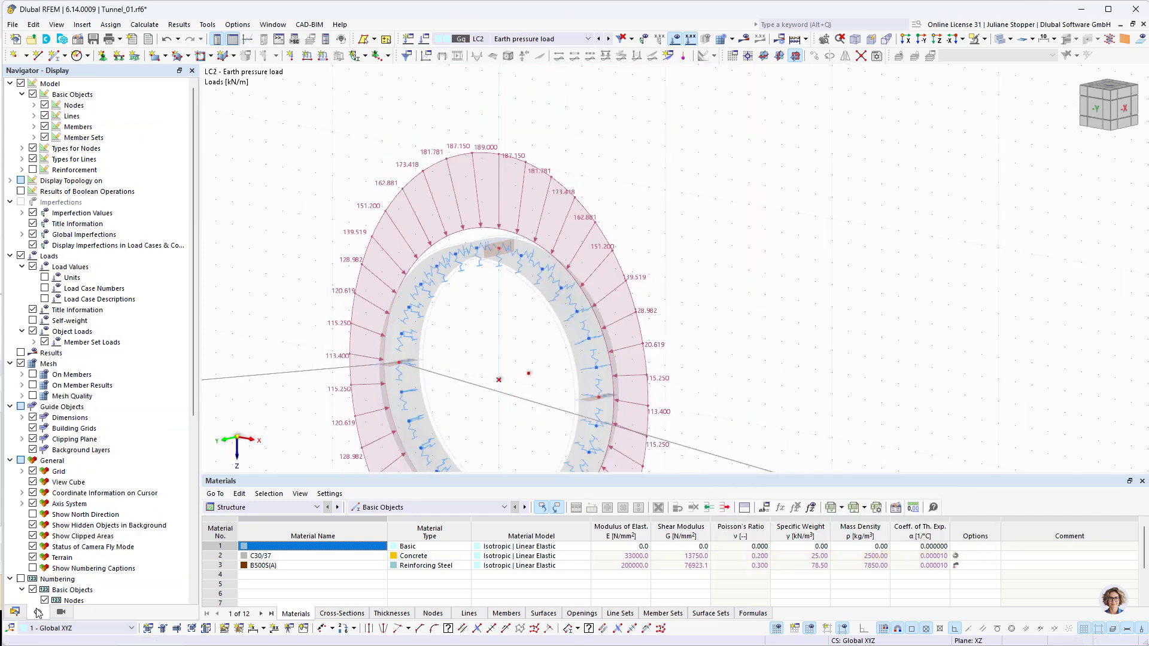
left_click(33, 170)
Select the whole ring and create three copies at 1 m spacing in the negative Y direction, including its loading.
scroll(736, 240, "down", 3)
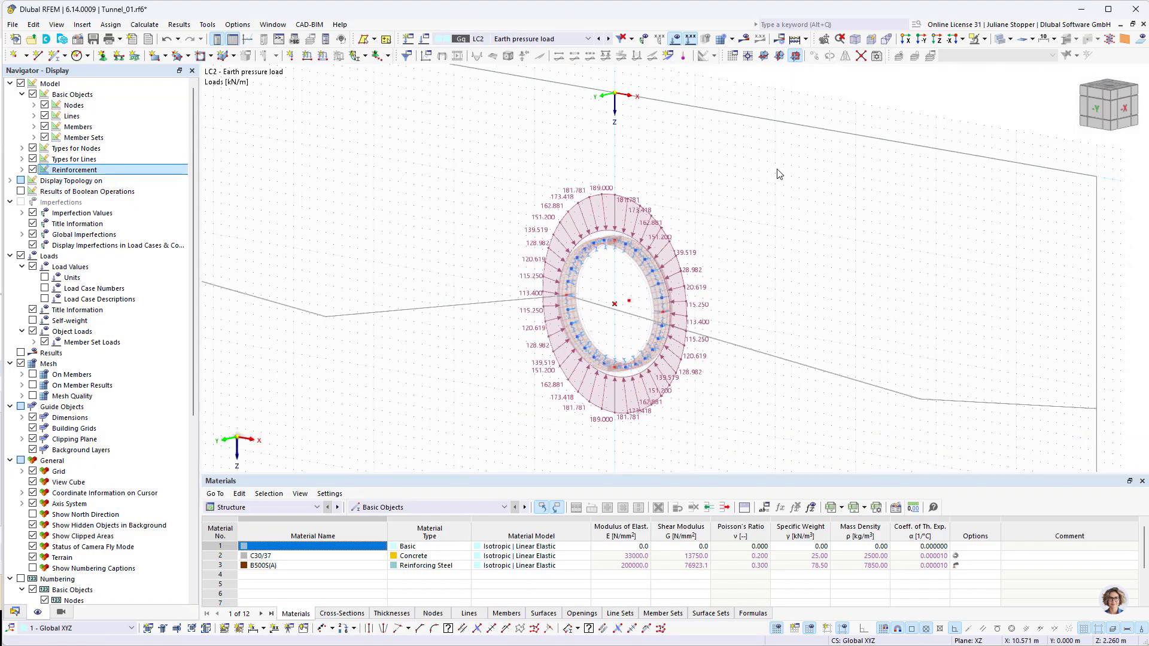
middle_click_drag(841, 258, 758, 182, "ctrl")
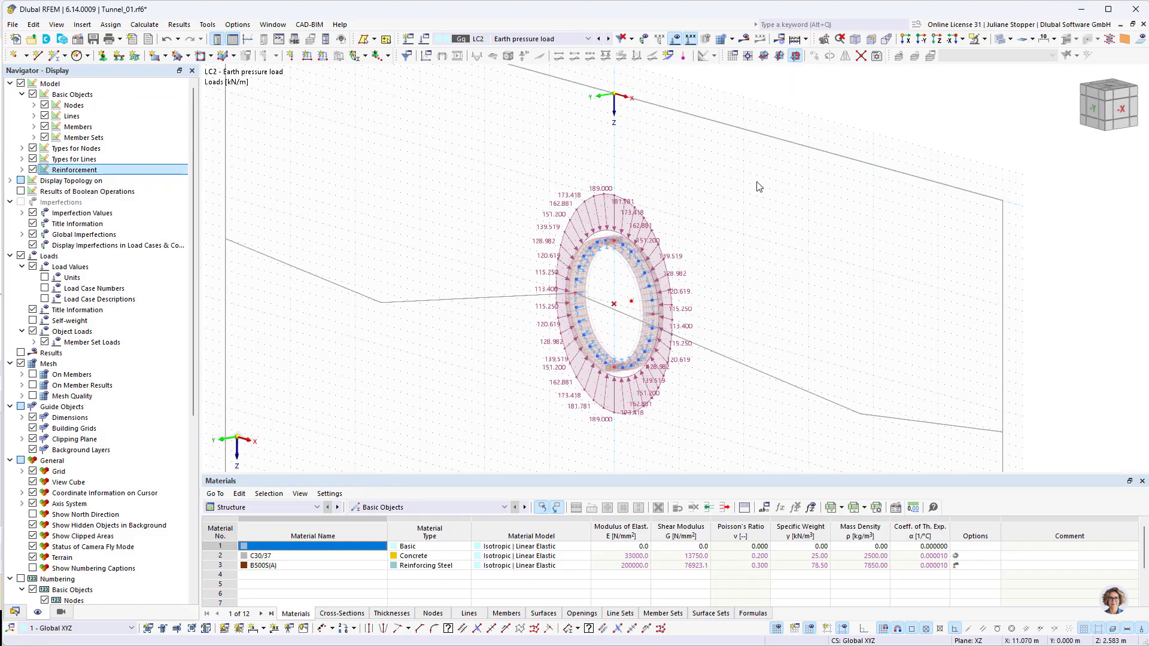
left_click_drag(619, 308, 492, 447)
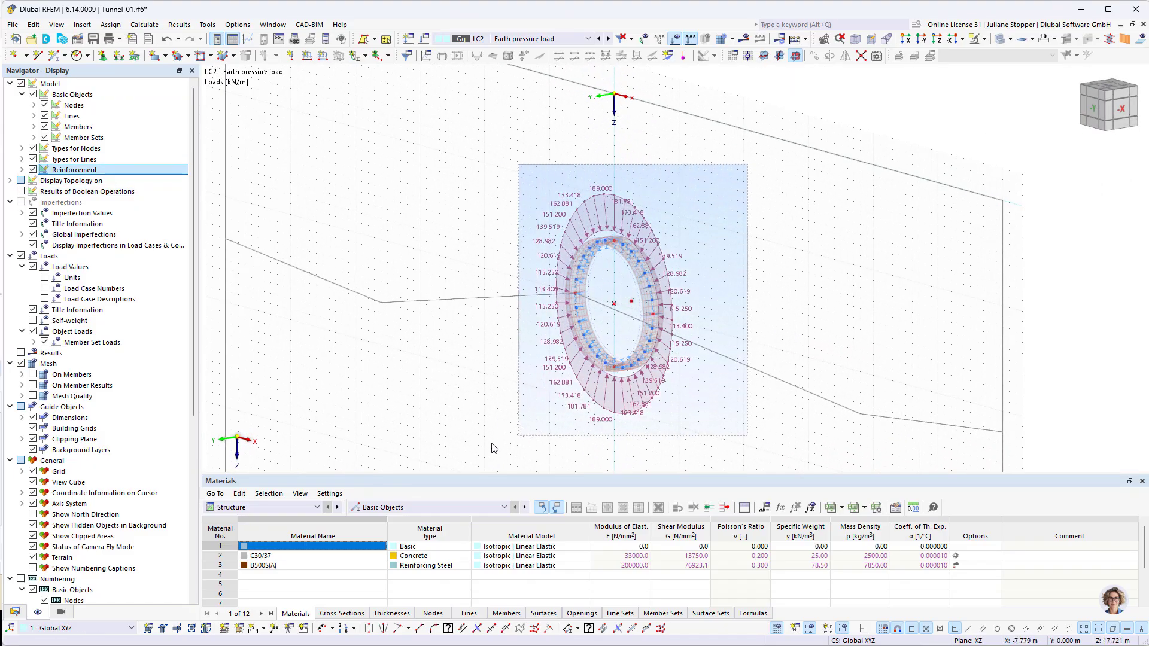
right_click(615, 308)
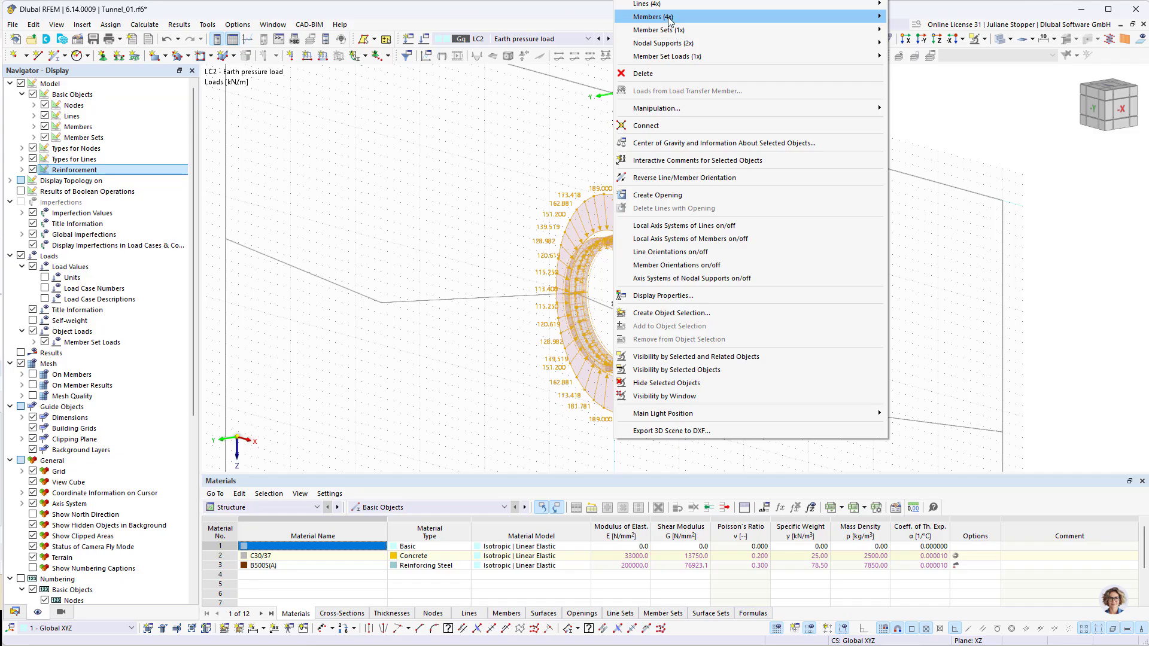
mouse_move(674, 109)
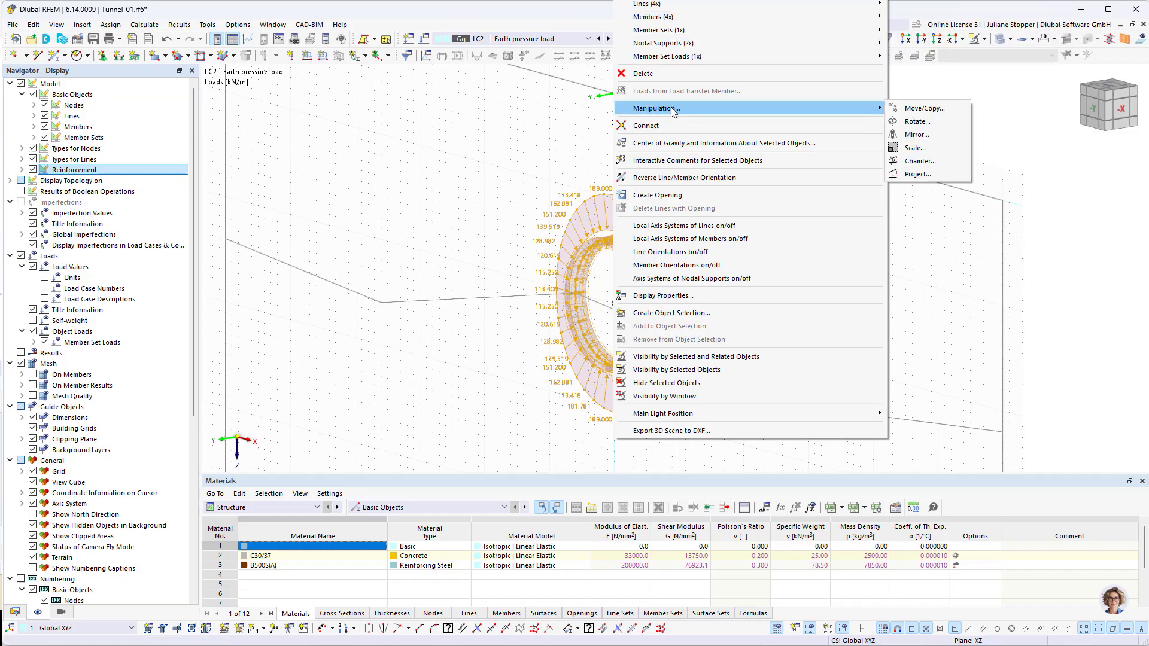
left_click(919, 109)
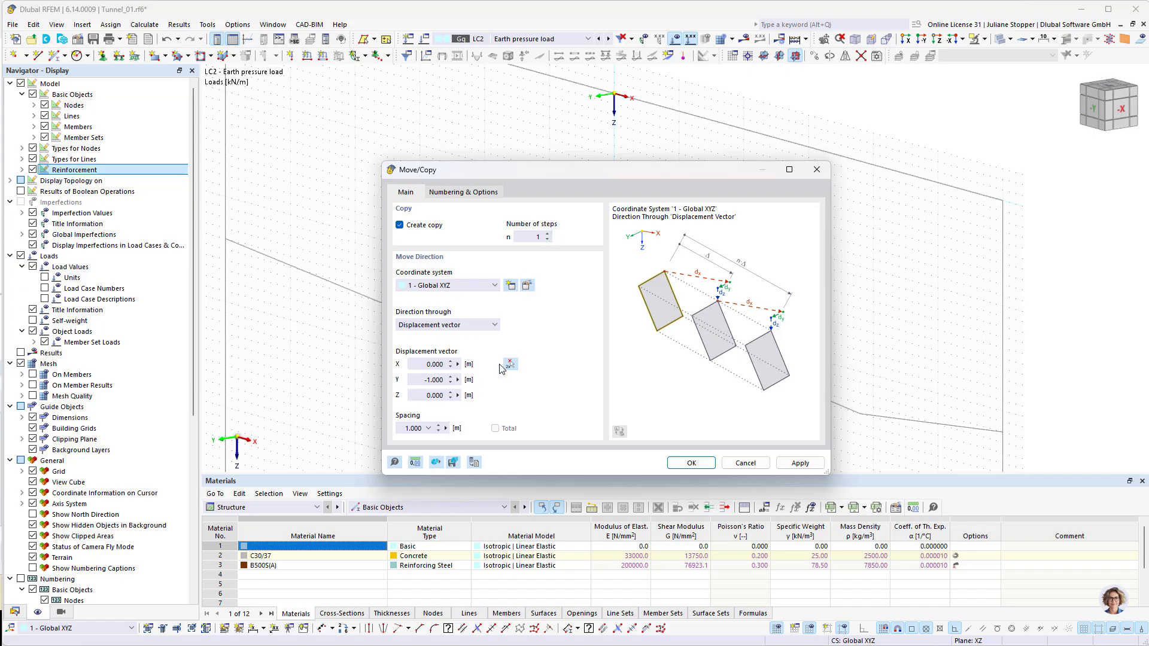
left_click(548, 235)
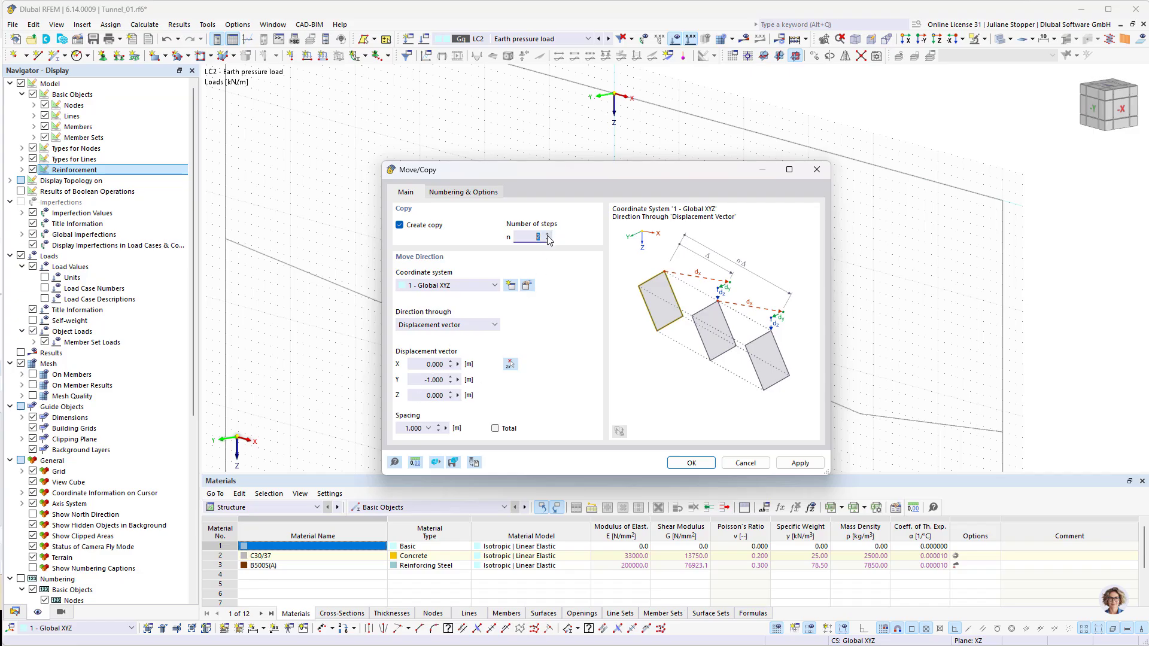
left_click(460, 195)
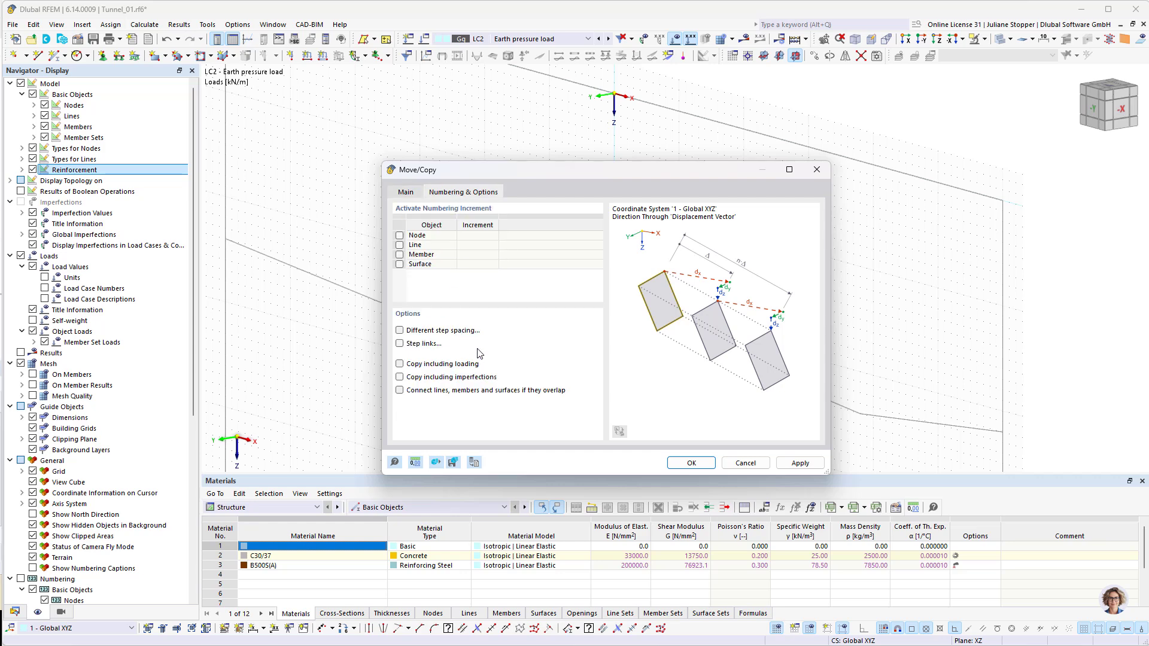
left_click(400, 365)
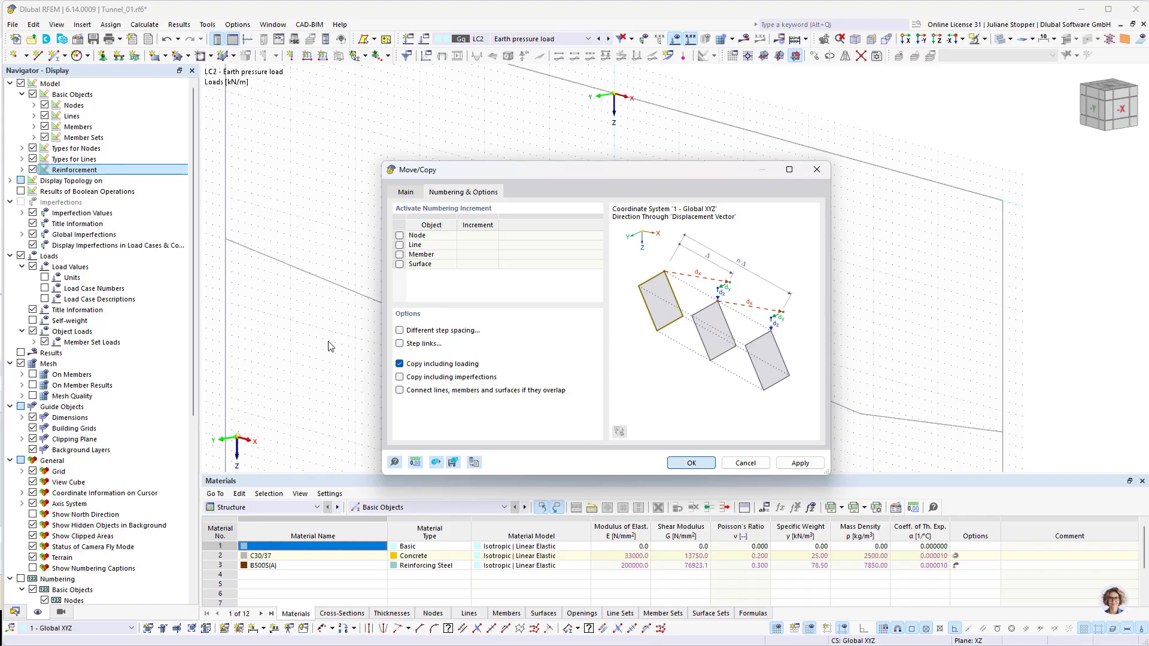
key("Return")
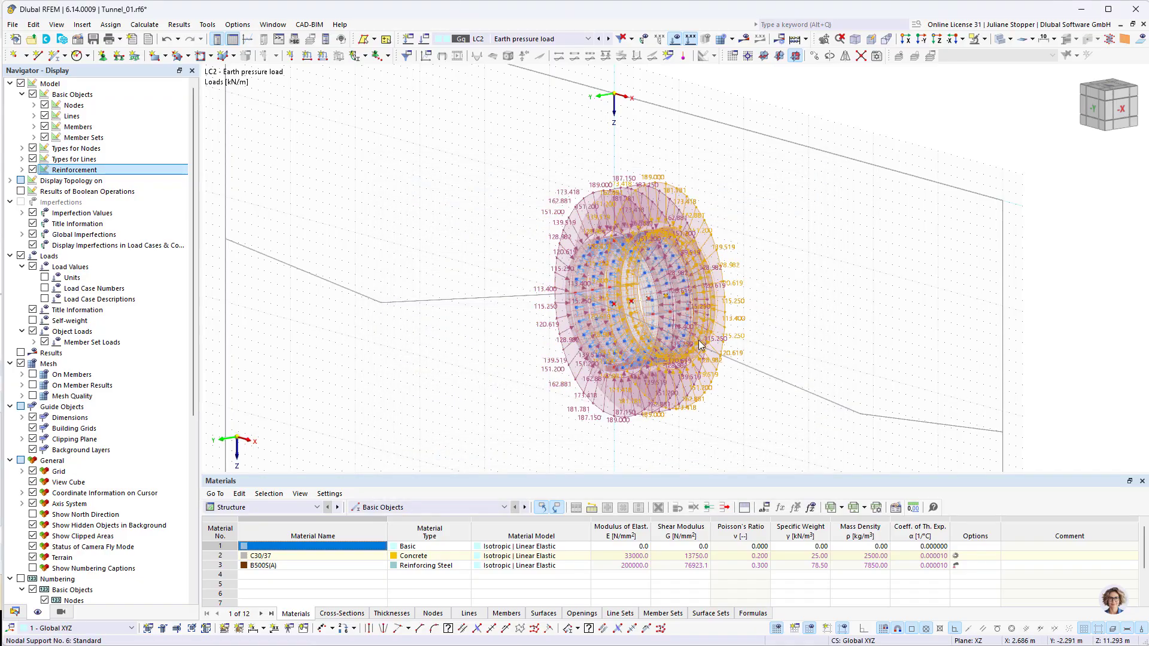
Hide the loads and the reinforcement so that only the tunnel rings and their supports are displayed.
middle_click_drag(701, 345, 709, 389, "ctrl")
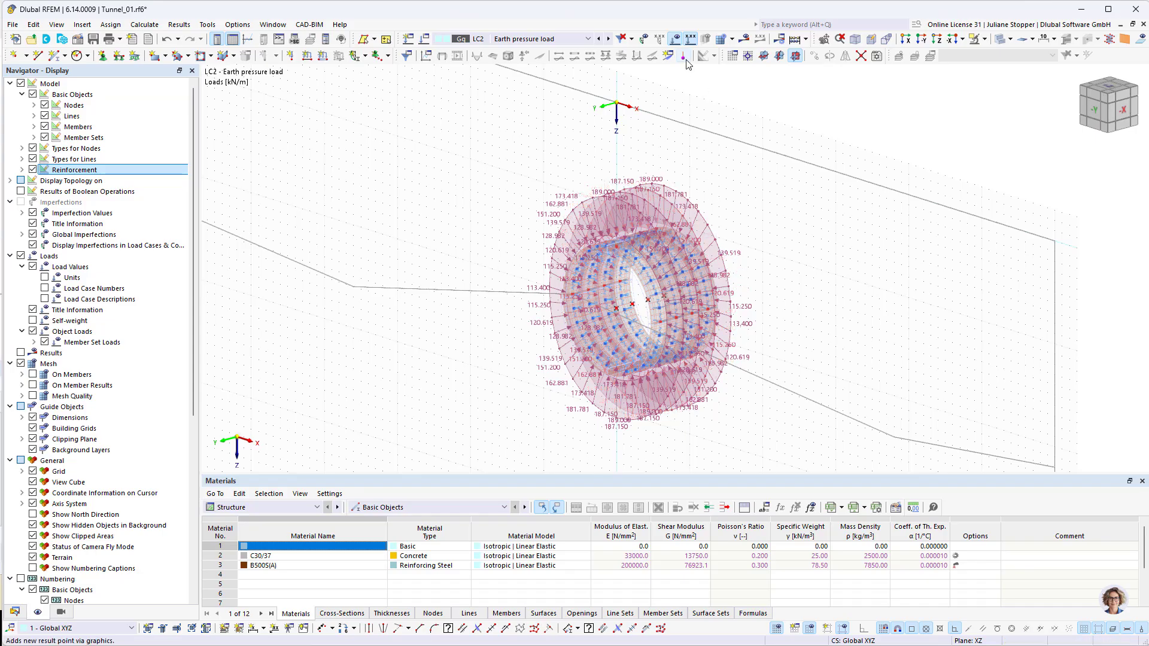
left_click(675, 39)
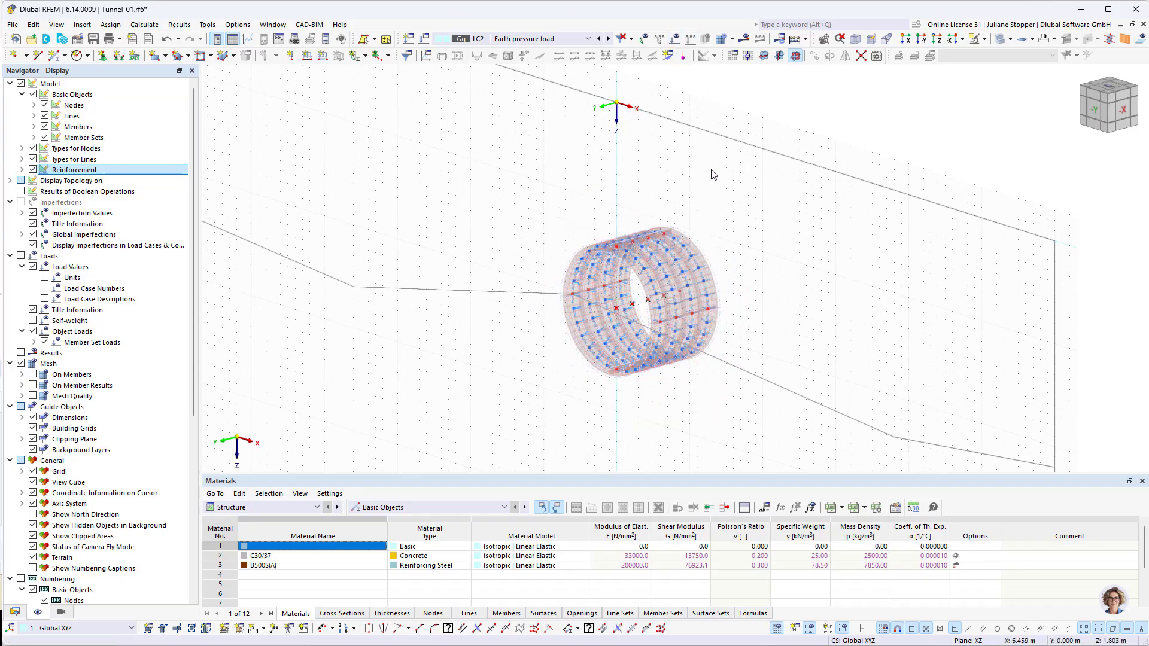
left_click(33, 170)
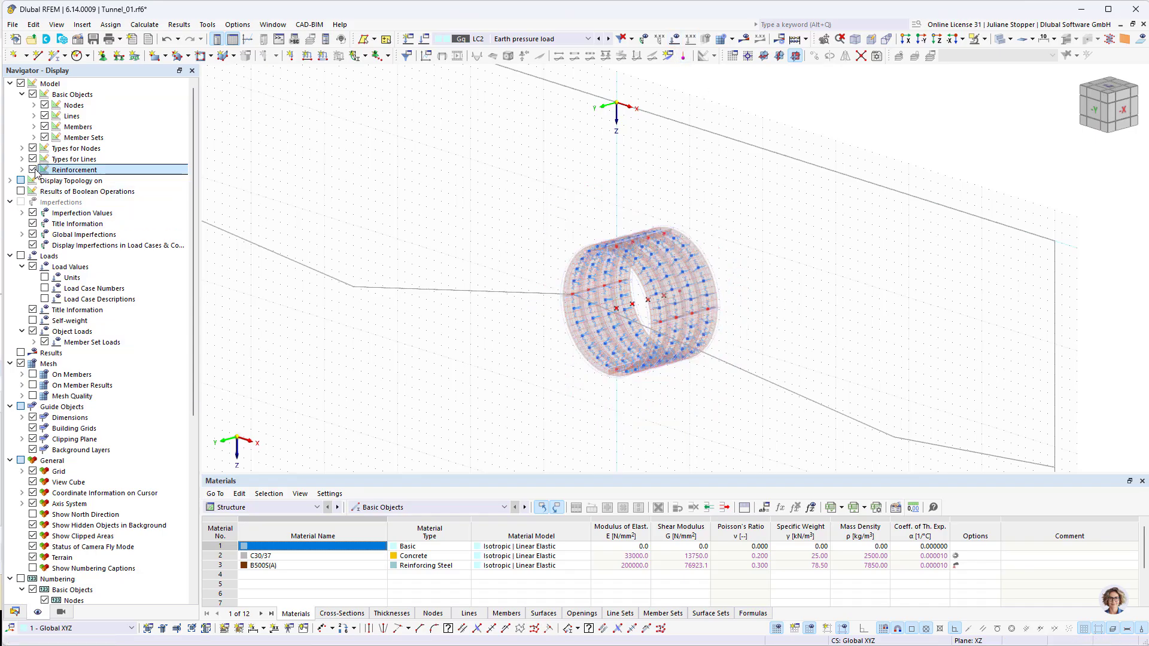
Switch the model display to wireframe and view the four rings with their spring supports from an oblique angle.
middle_click_drag(813, 323, 787, 311, "ctrl")
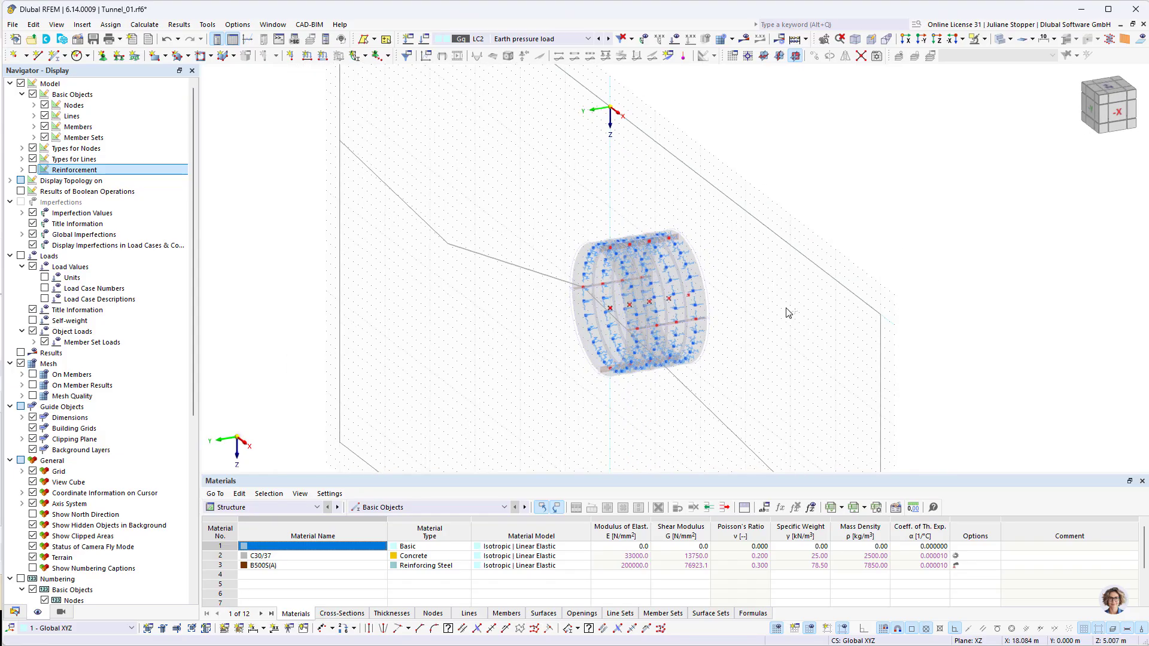
left_click(1001, 39)
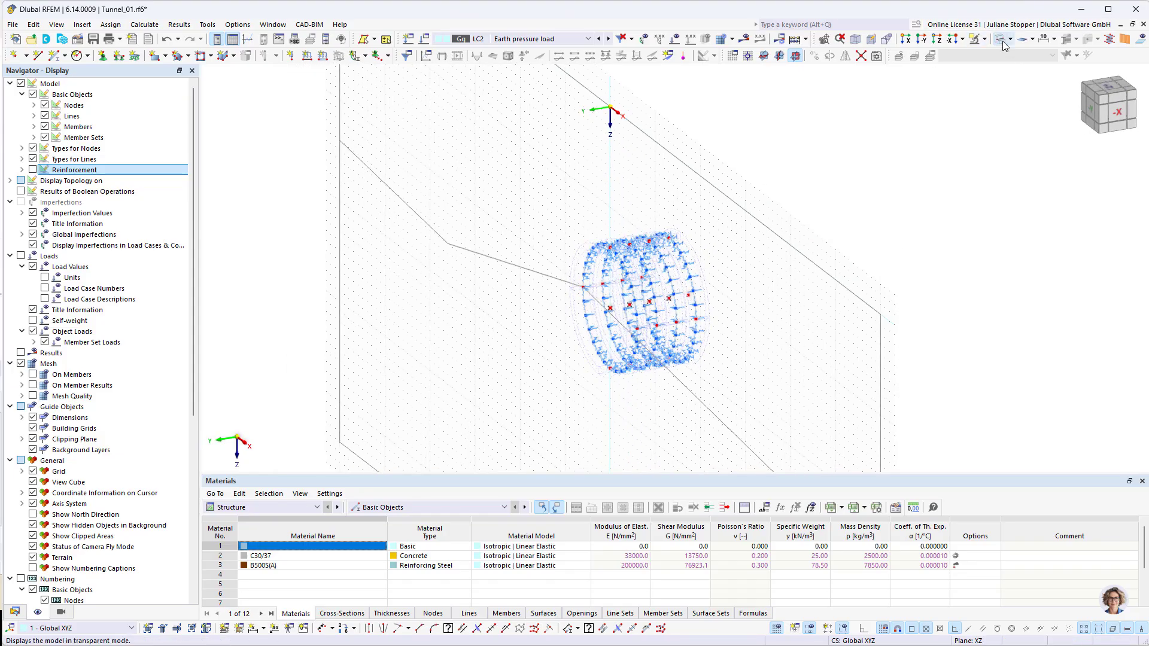
left_click(1003, 41)
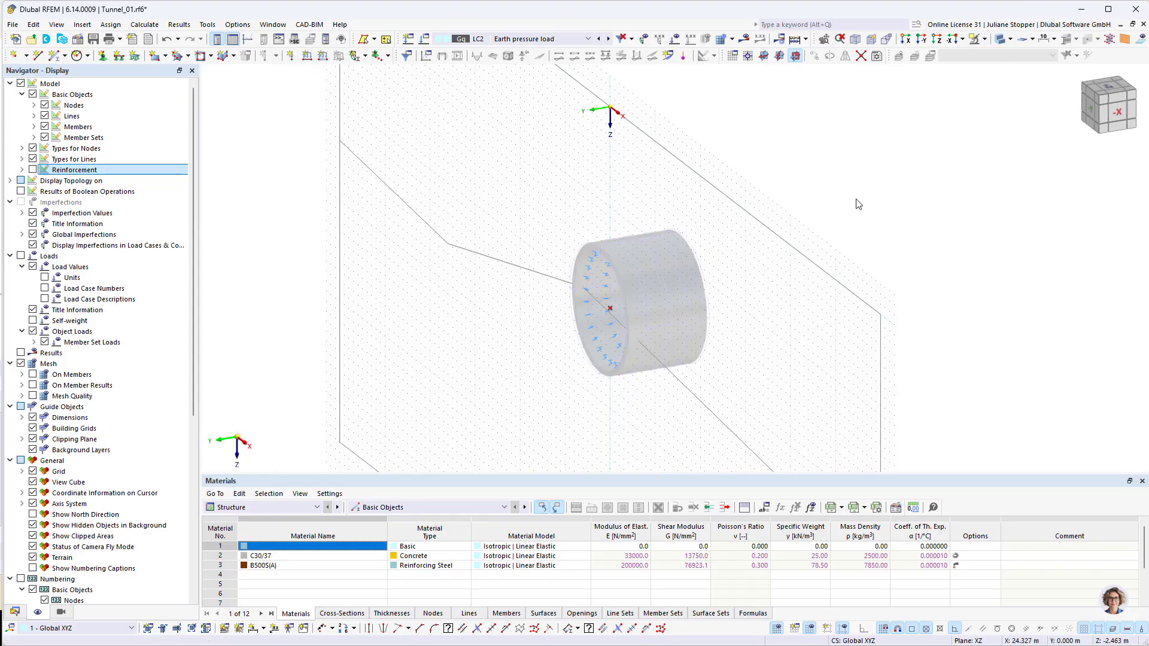
left_click(1003, 42)
middle_click_drag(772, 320, 675, 316, "ctrl")
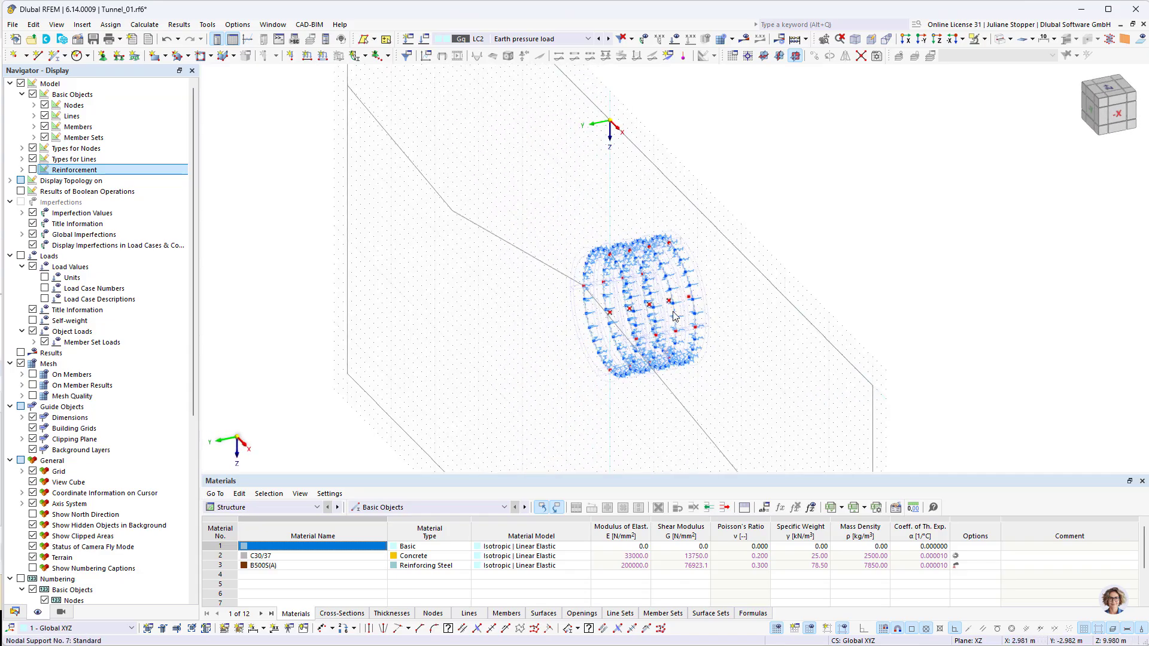
scroll(674, 316, "up", 5)
middle_click_drag(759, 317, 716, 317, "ctrl")
scroll(644, 190, "down", 2)
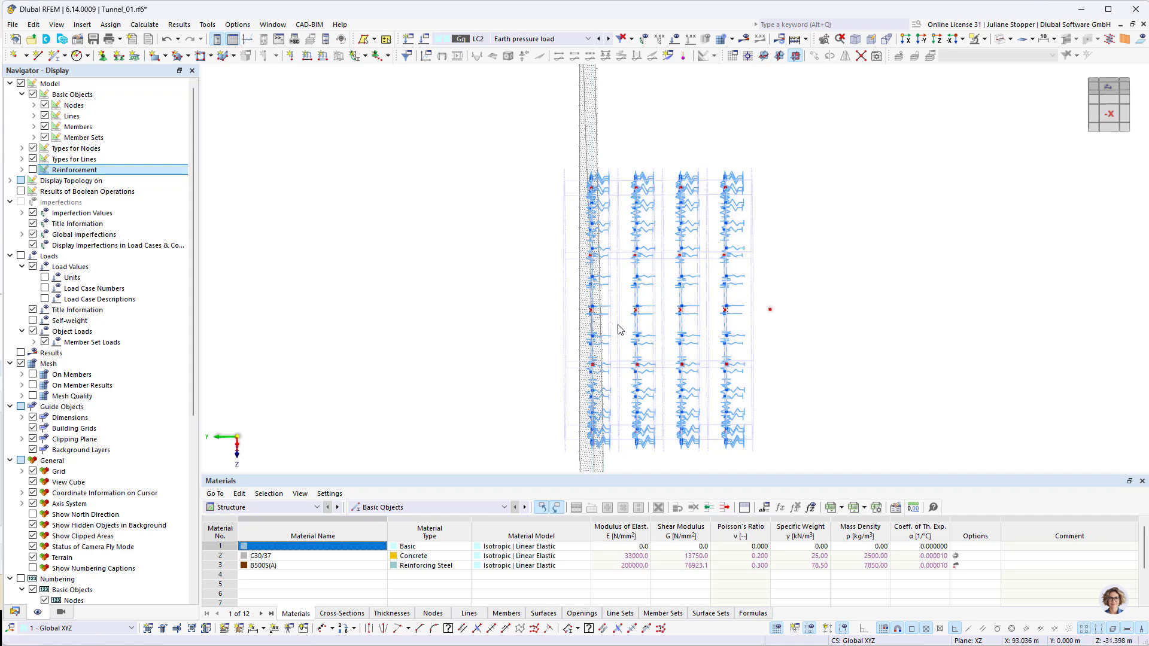
middle_click_drag(620, 330, 649, 321, "ctrl")
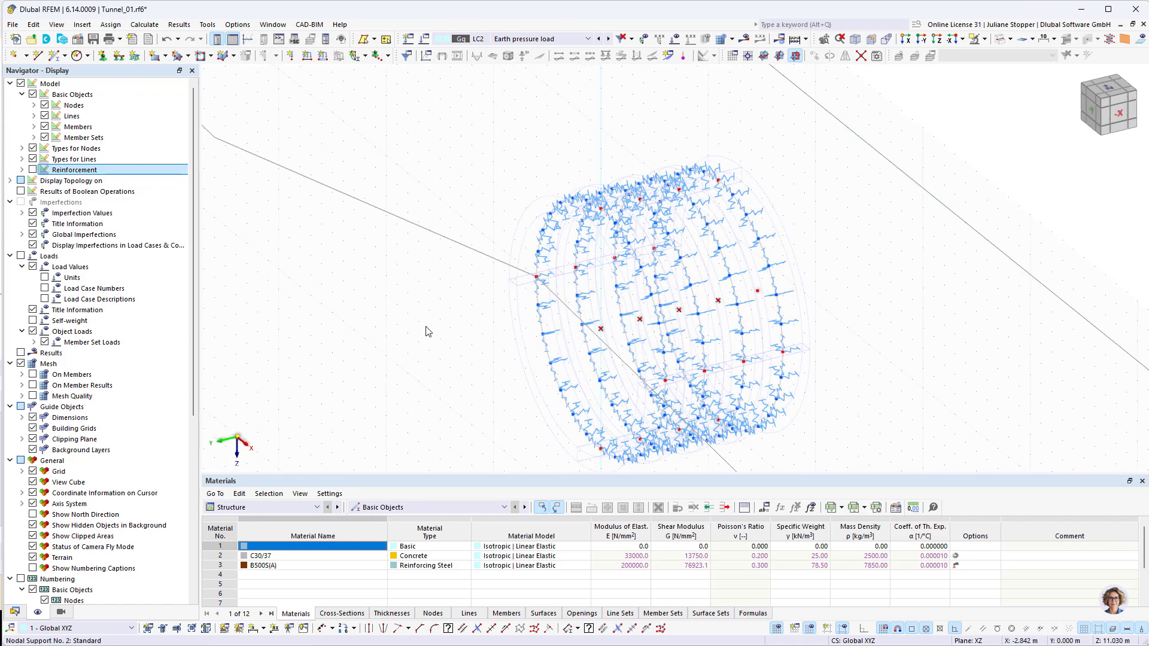
Start a new line-to-line rigid link between the matching upper quarter arcs of the first and second rings, lines 1 and 5.
left_click(17, 611)
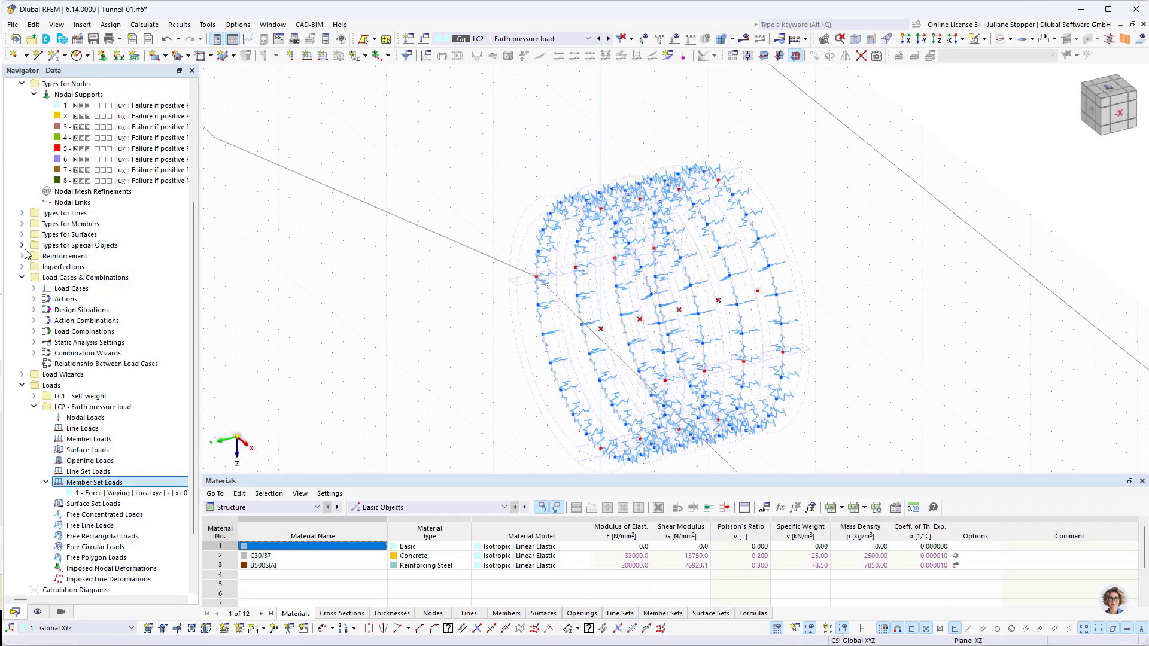
scroll(29, 242, "up", 4)
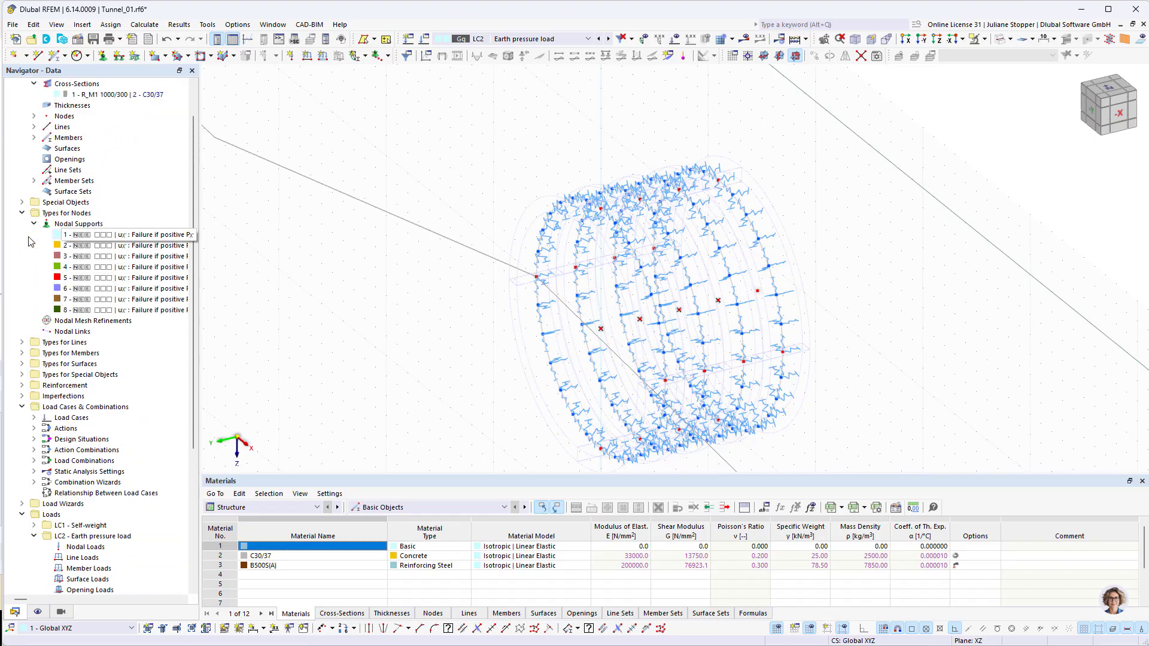
left_click(22, 202)
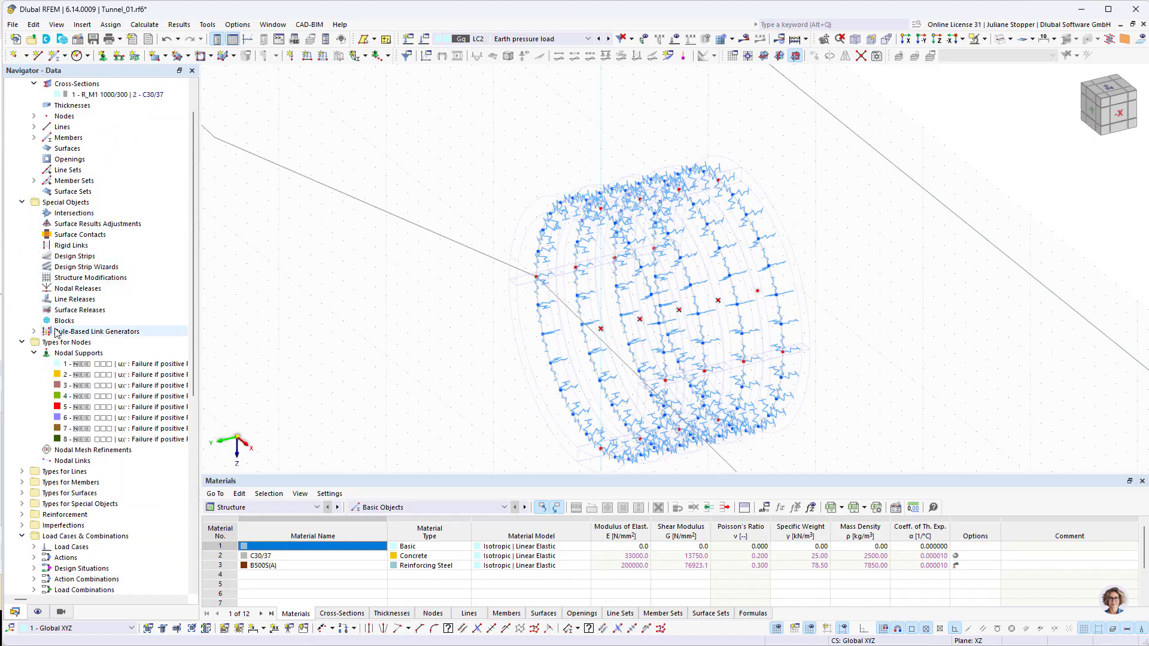
right_click(57, 246)
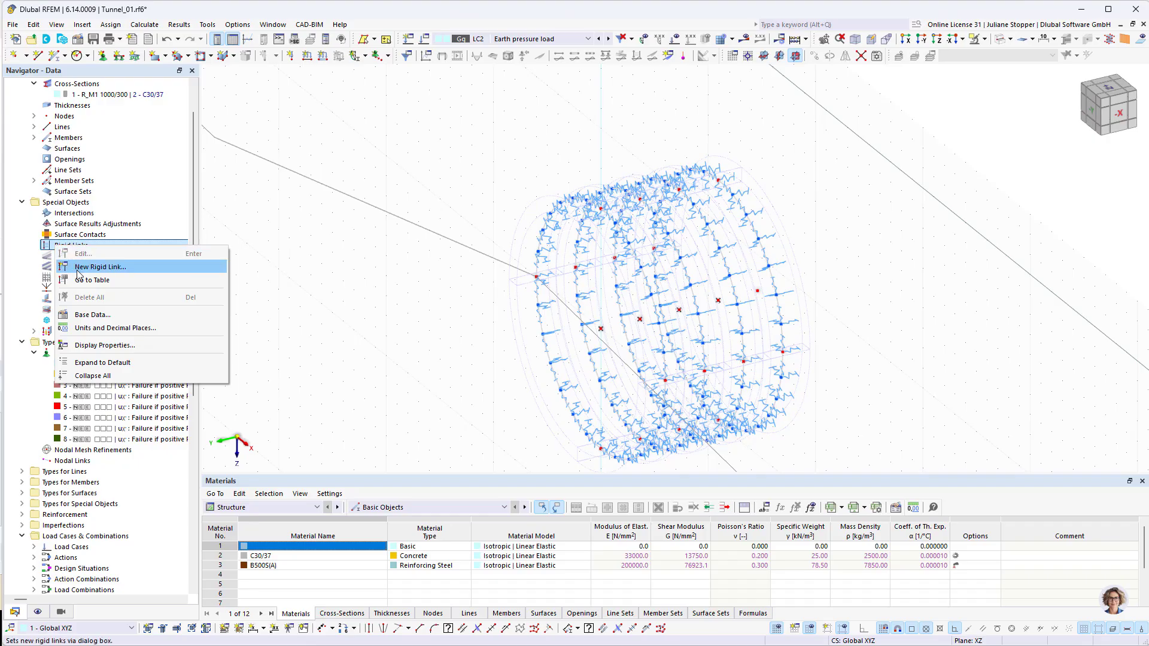
left_click(79, 266)
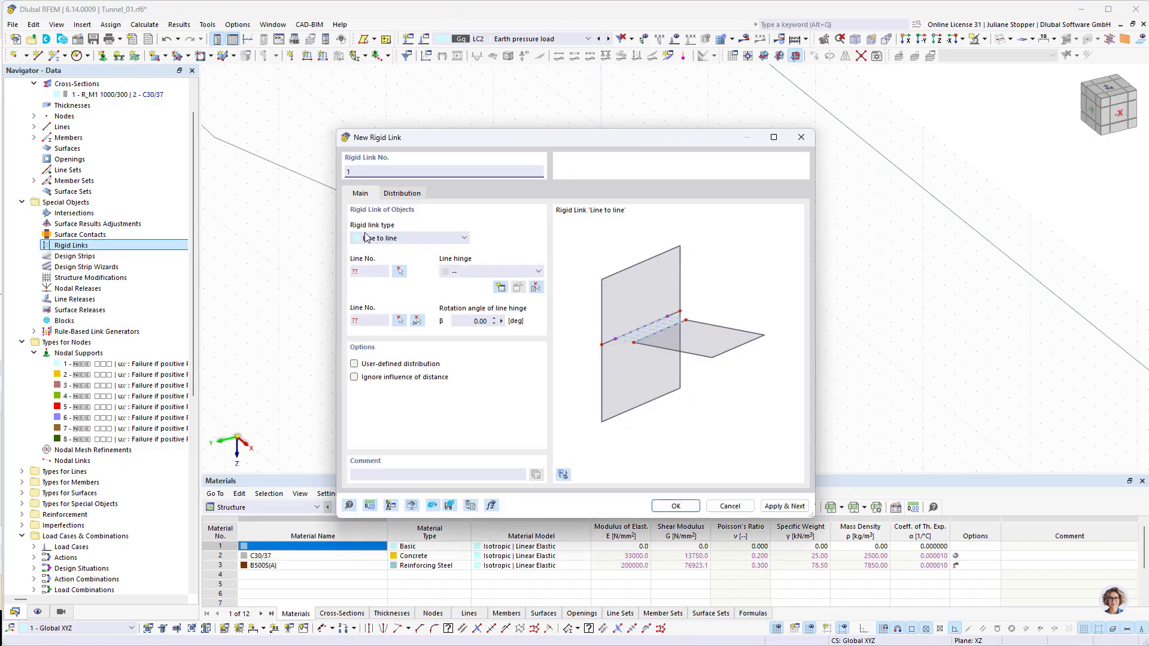
left_click(400, 273)
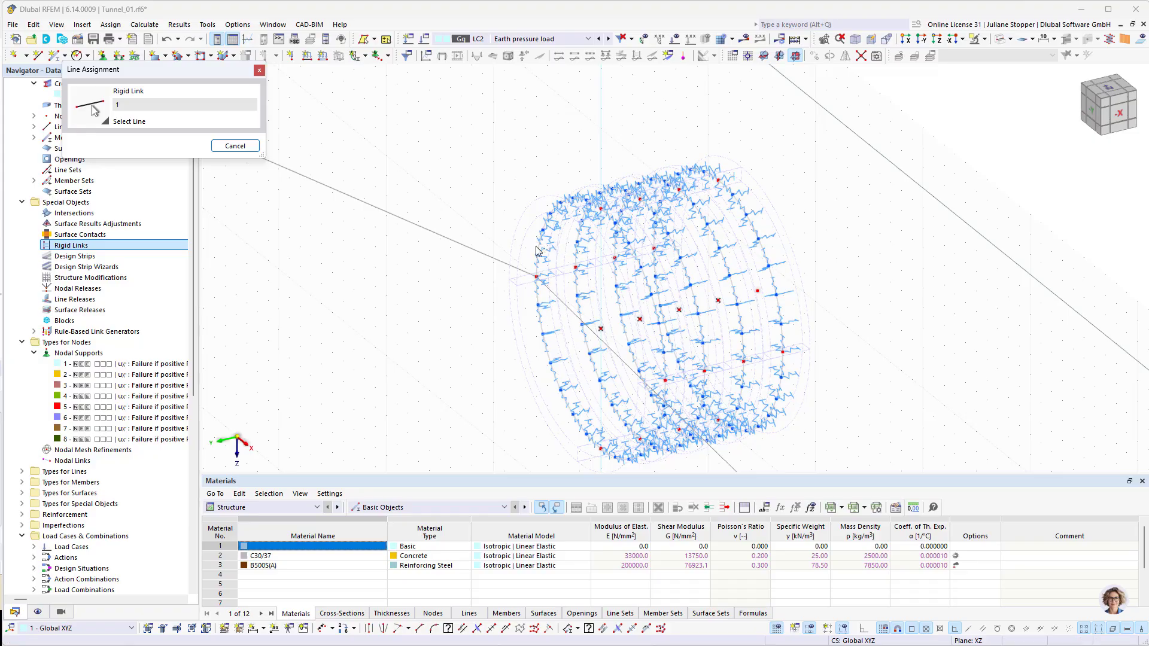
left_click(537, 240)
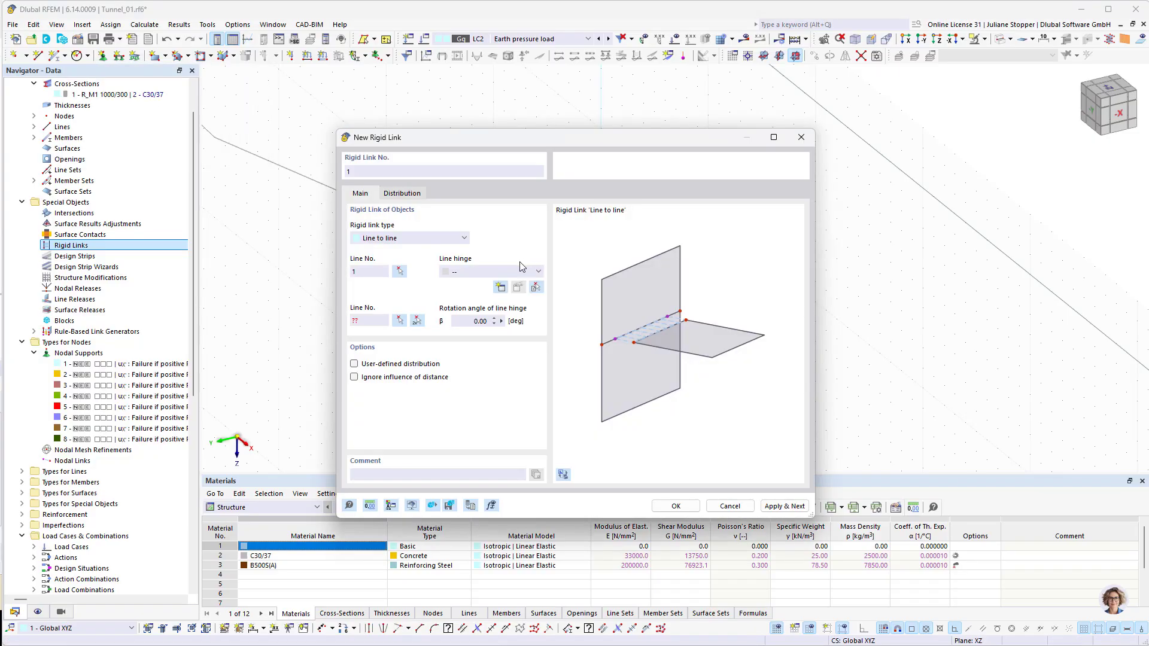
left_click(399, 321)
left_click(572, 240)
Create a new line hinge for the rigid link and set the nonlinearity of its uy translation to Diagram.
left_click(500, 288)
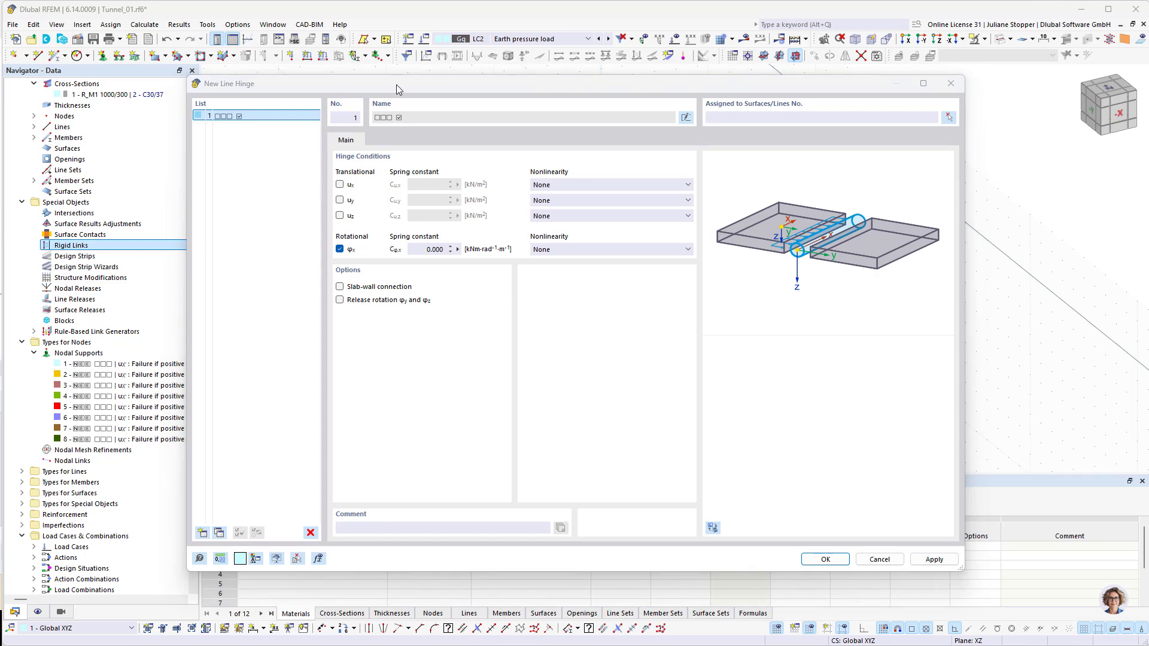
left_click_drag(398, 84, 376, 214)
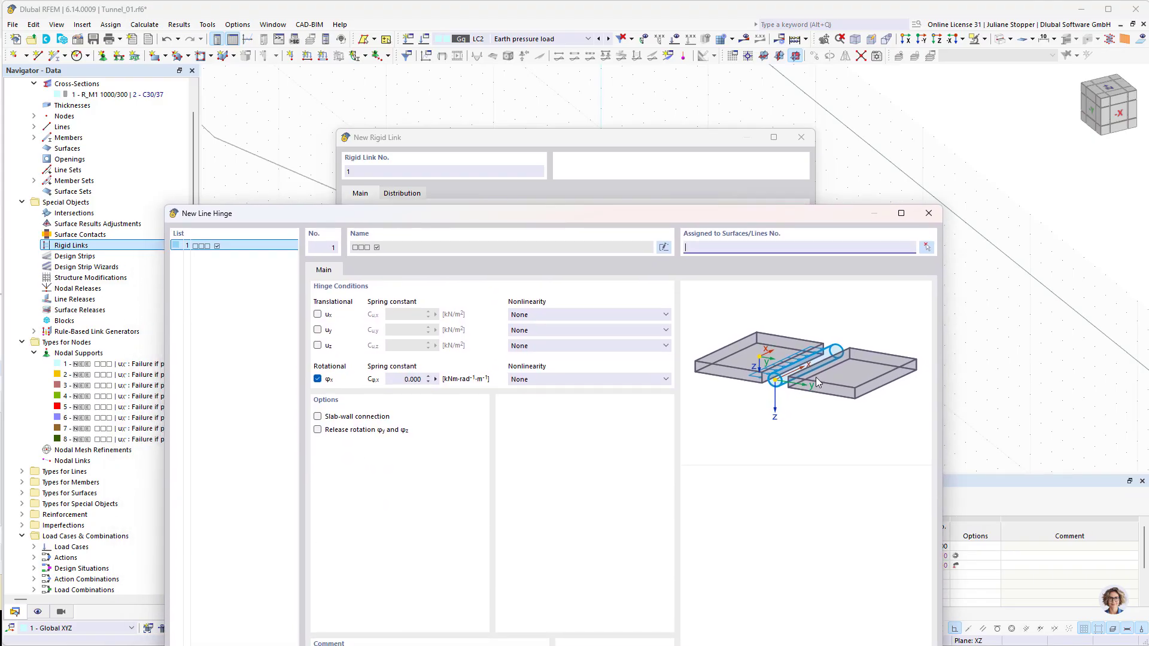
left_click(518, 330)
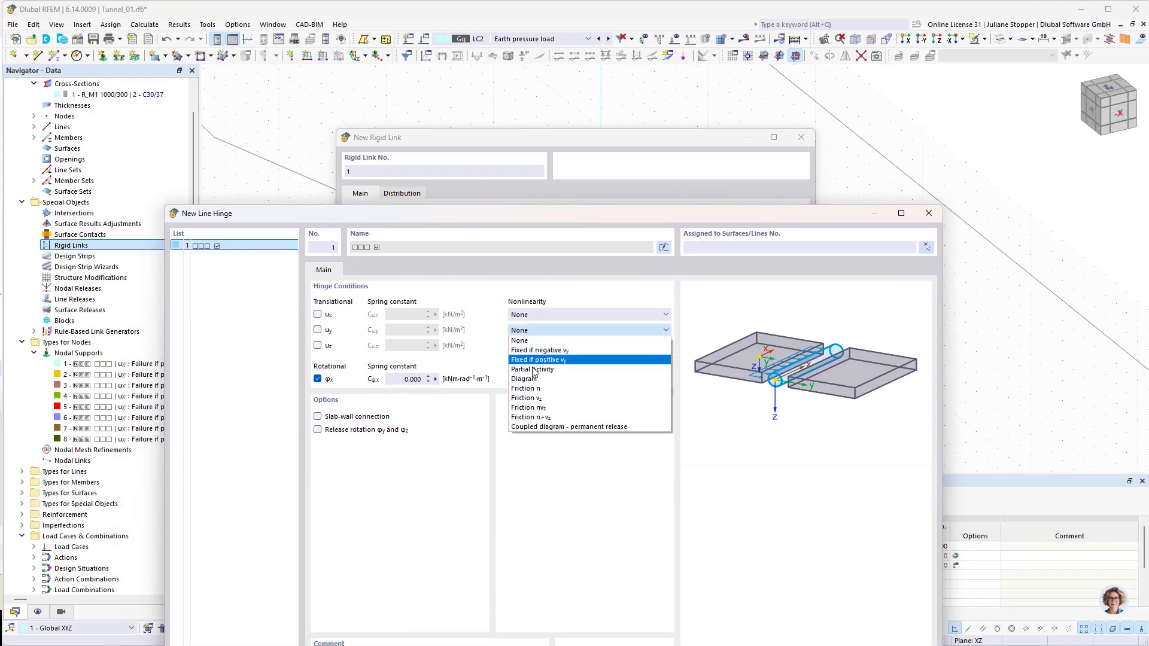
left_click(533, 382)
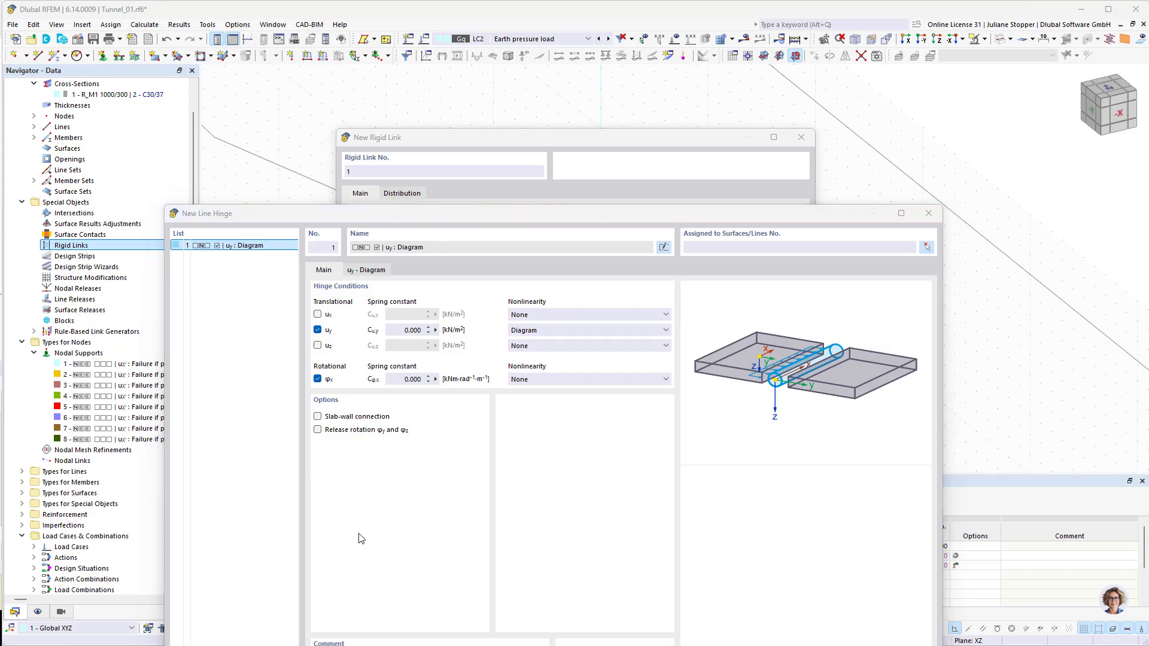
Enter the first two points of the hinge's uy diagram: 0 mm with 0 kN/m and 5.7 mm with 15 kN/m.
left_click(372, 271)
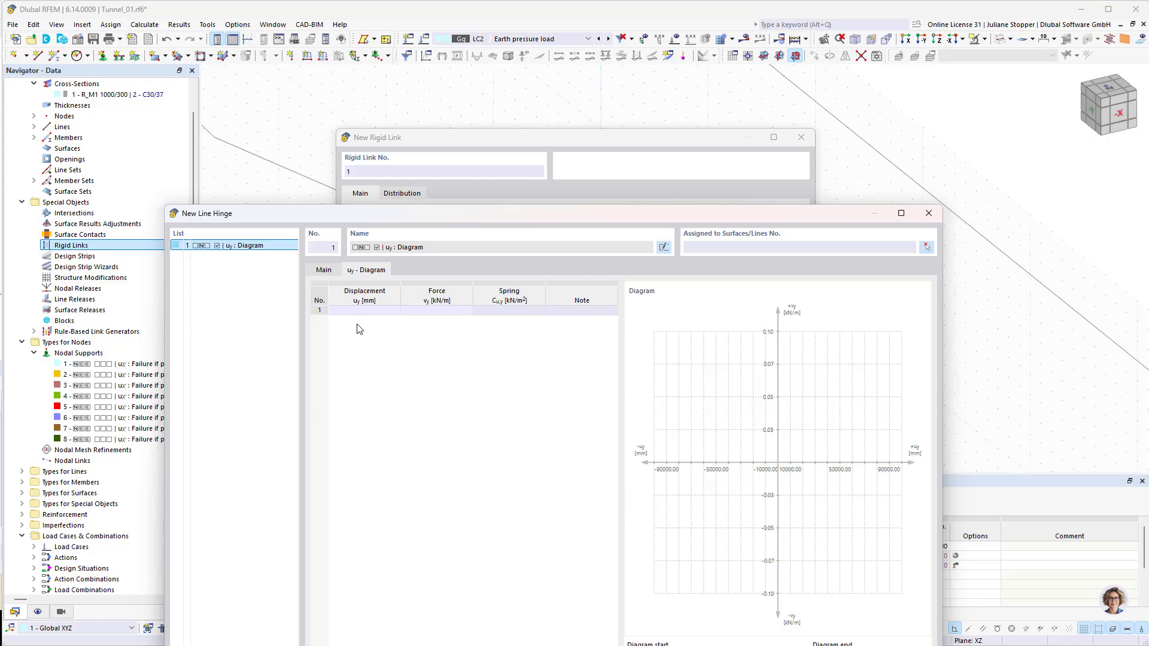
left_click_drag(513, 216, 523, 95)
left_click(327, 537)
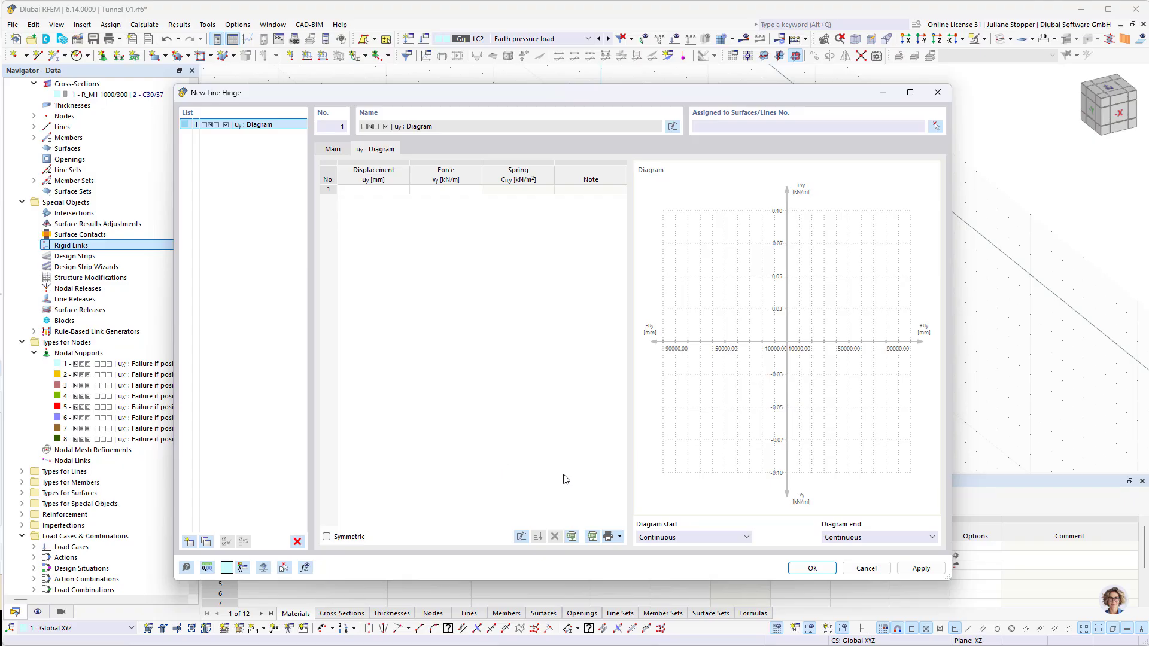
left_click(391, 190)
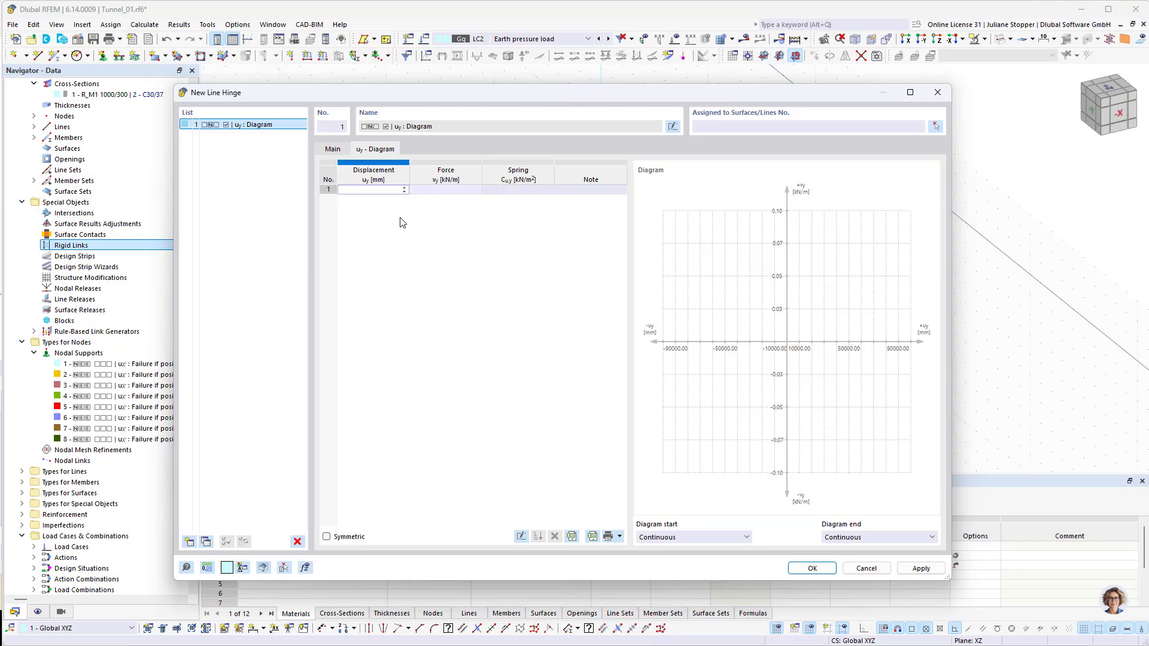
type("0")
double_click(453, 192)
type("0")
double_click(388, 200)
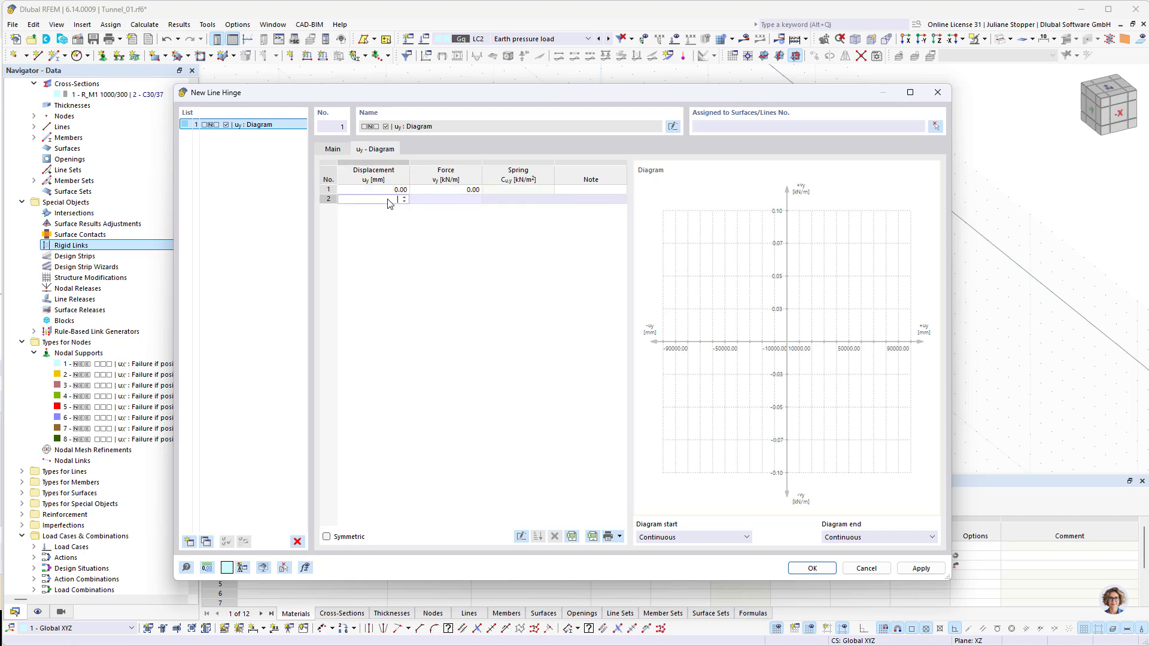
type("5.7")
double_click(453, 202)
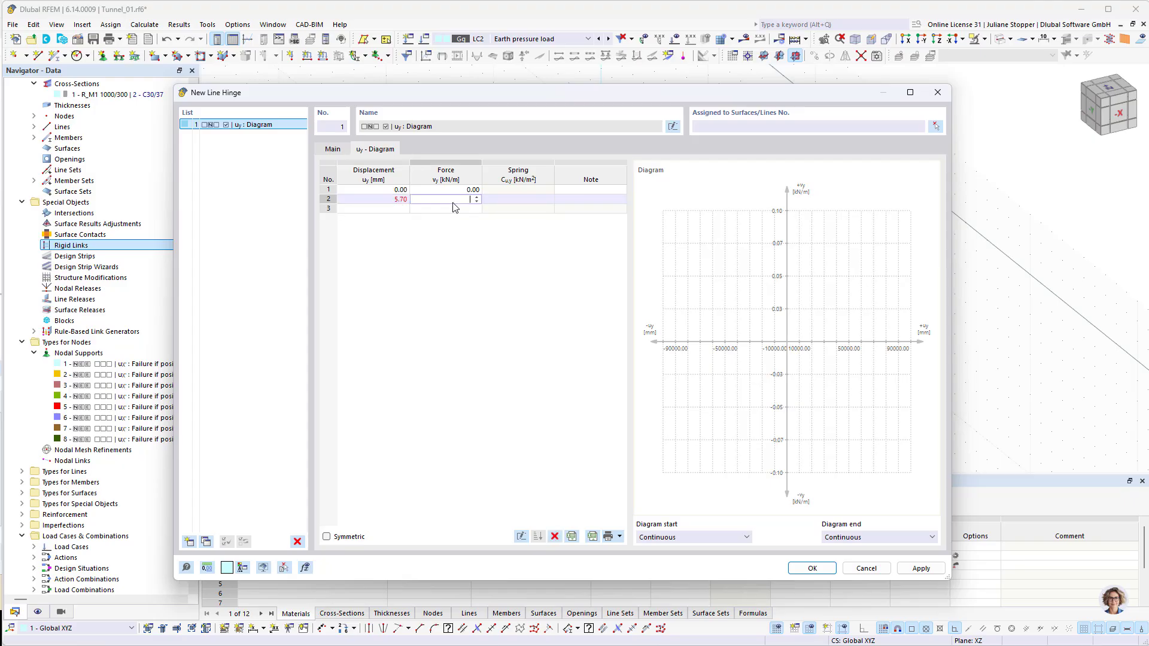
type("15")
key("Return")
Add diagram points at 7.8 mm with 100 kN/m and 8.7 mm with 600 kN/m, and accept the hinge and the rigid link.
double_click(397, 210)
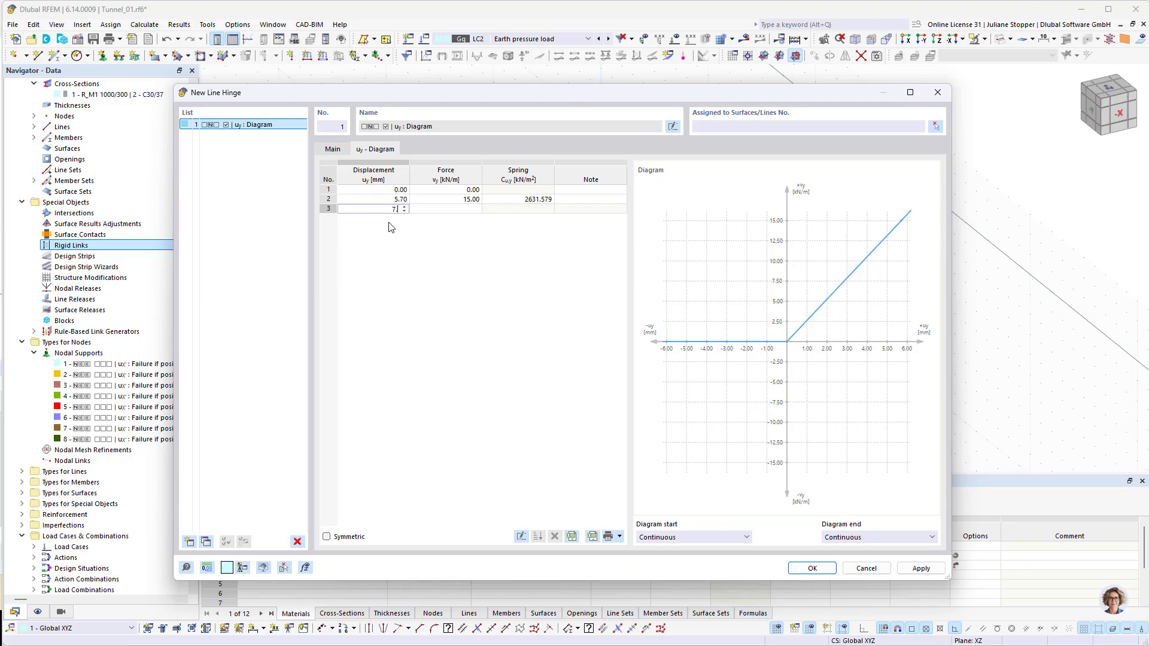
left_click(457, 210)
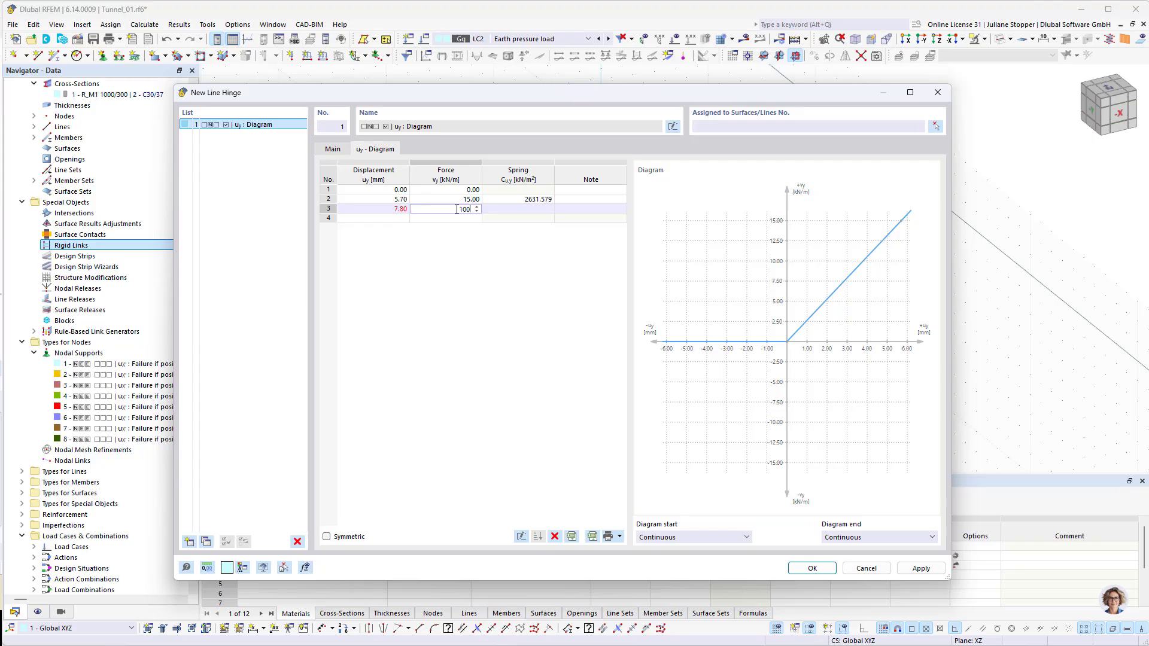
left_click(394, 218)
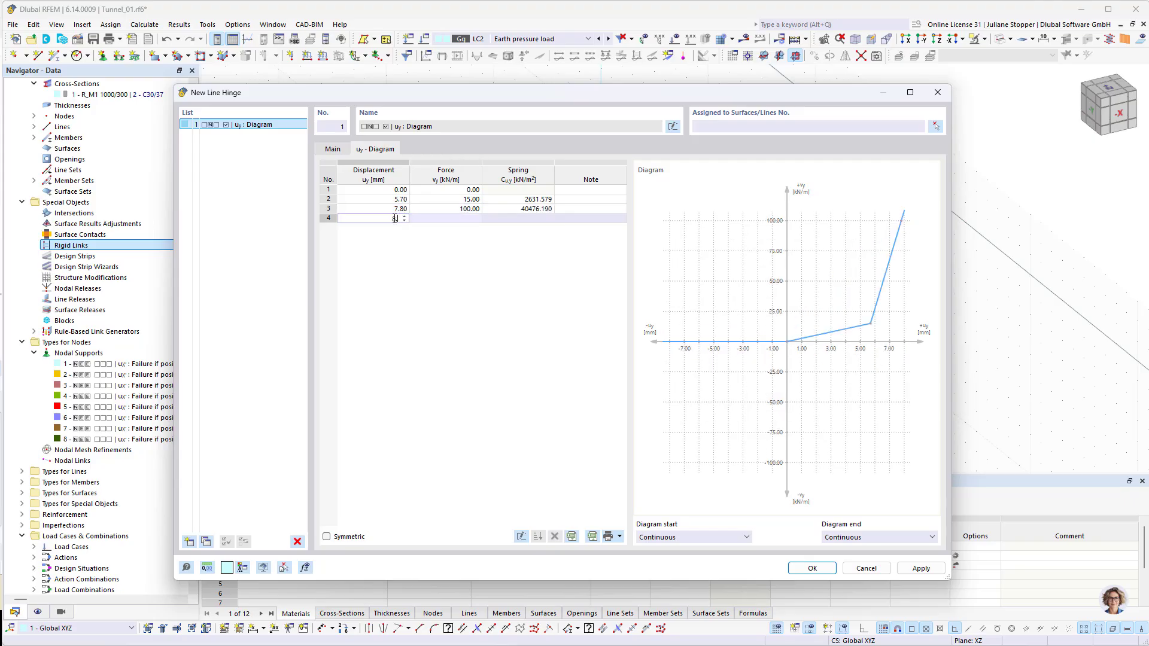
left_click(472, 219)
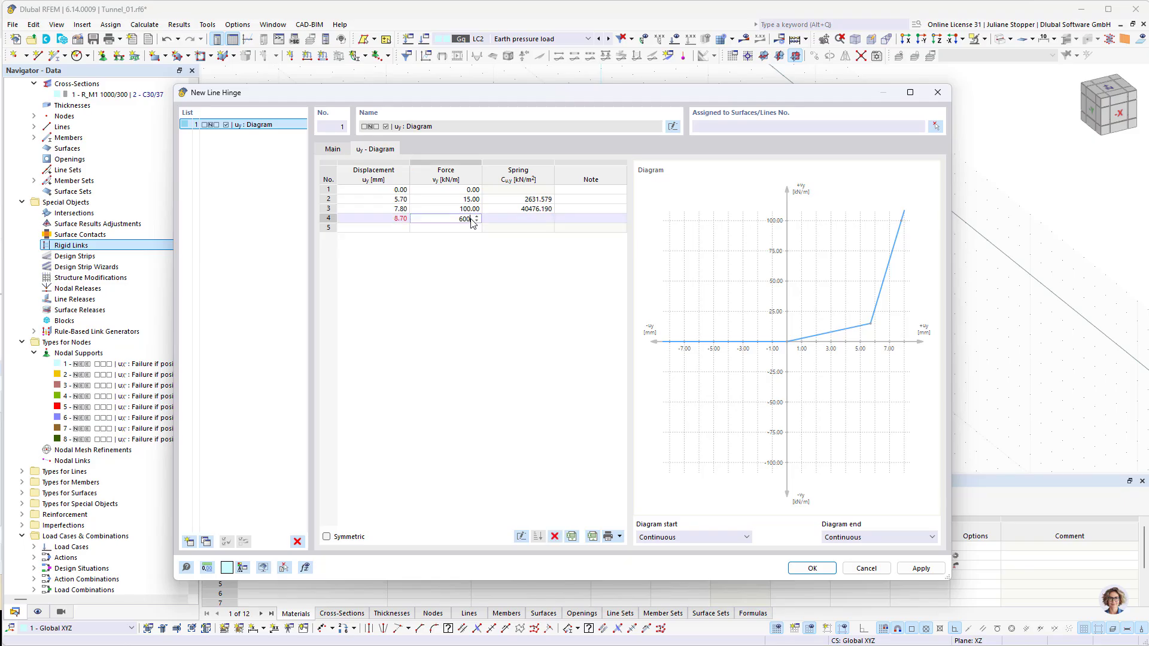
type("600")
key("Return")
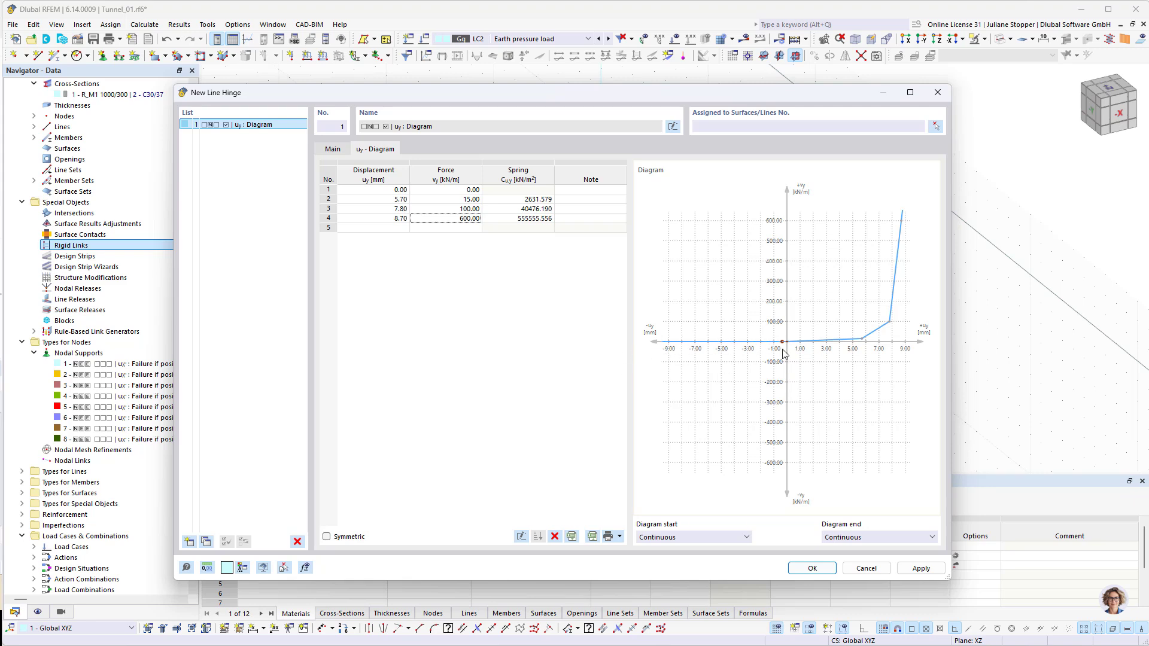
left_click(823, 570)
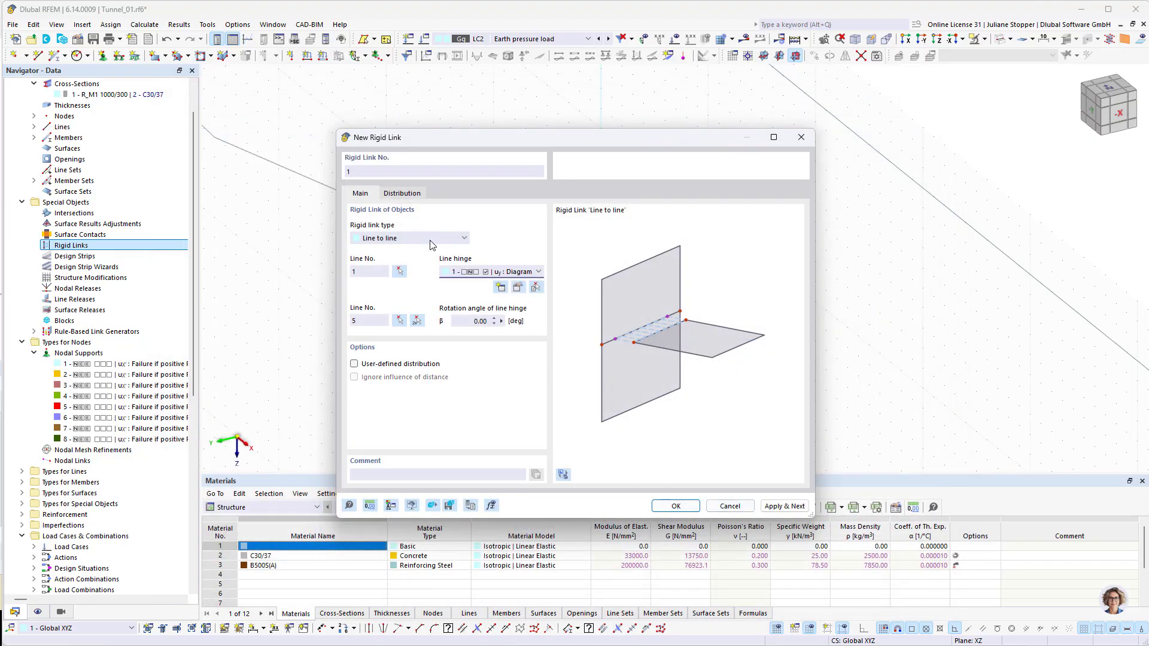
left_click(679, 508)
Start rotating the new rigid link between the first two rings as a copy with 3 steps.
scroll(557, 261, "up", 2)
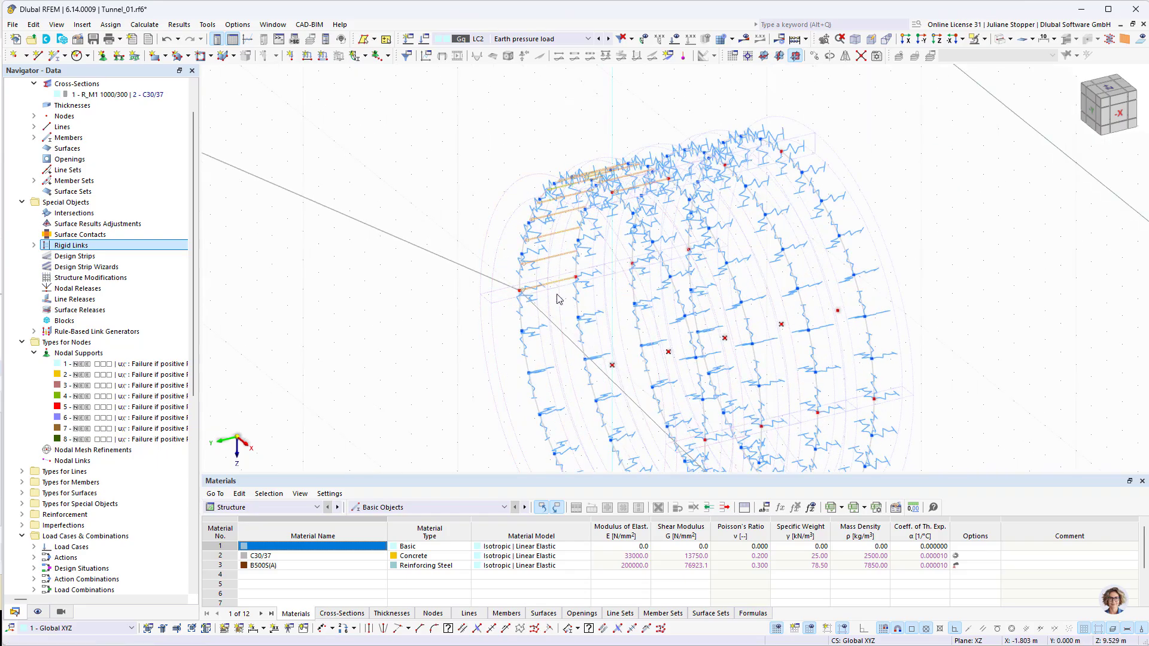
right_click(556, 262)
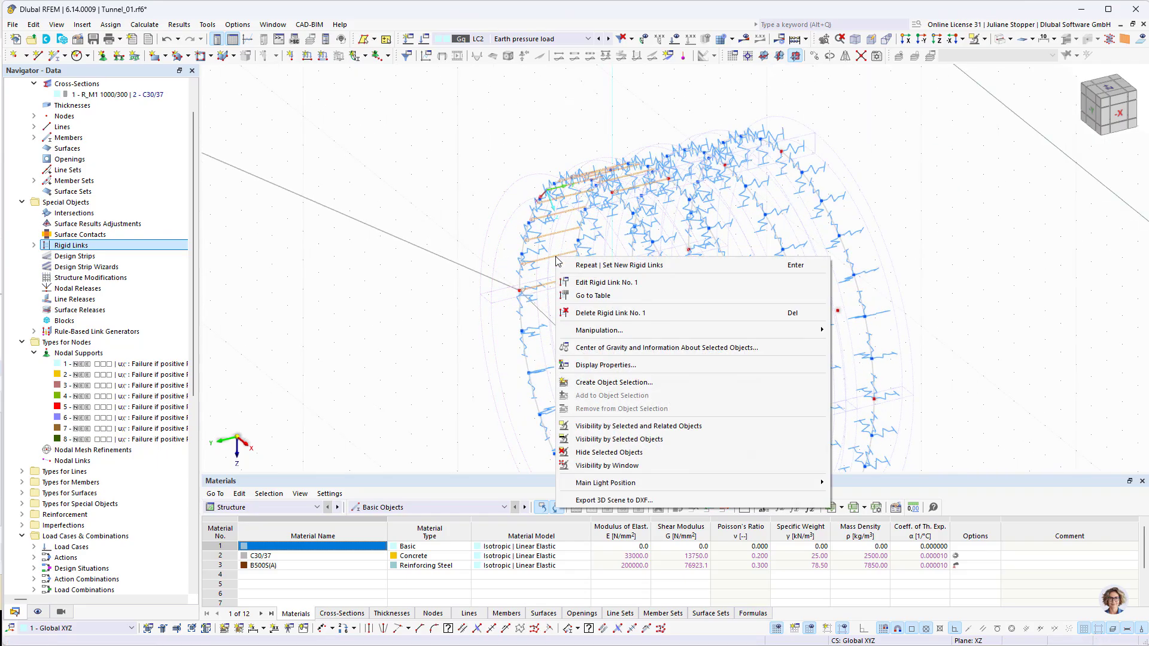
mouse_move(742, 332)
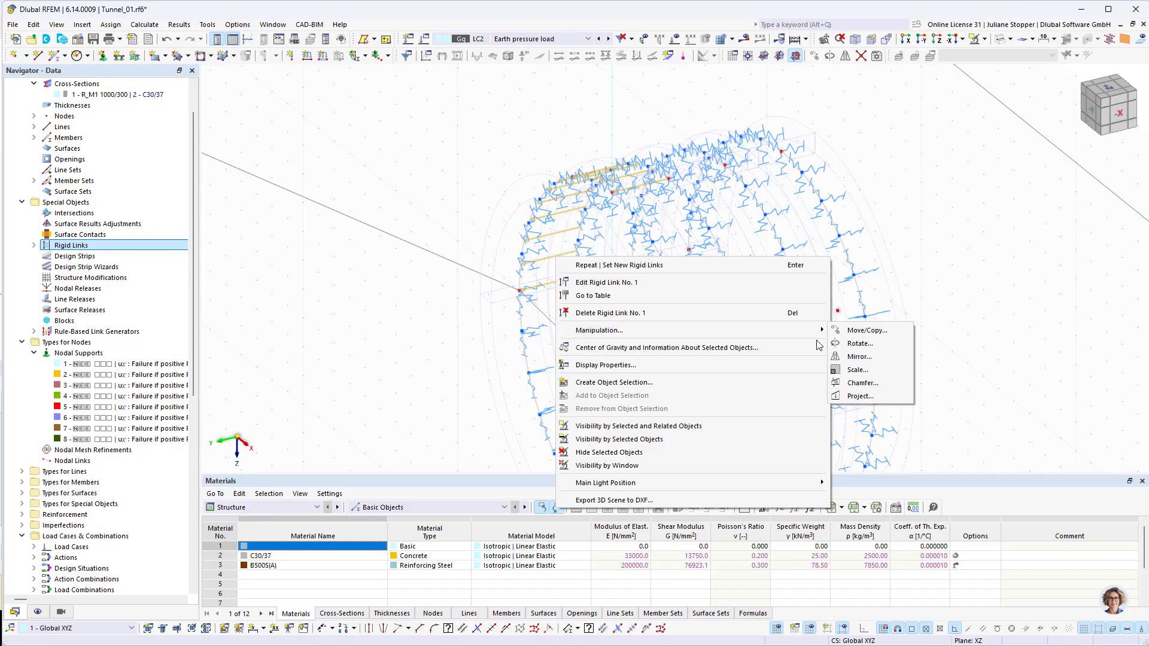
left_click(857, 344)
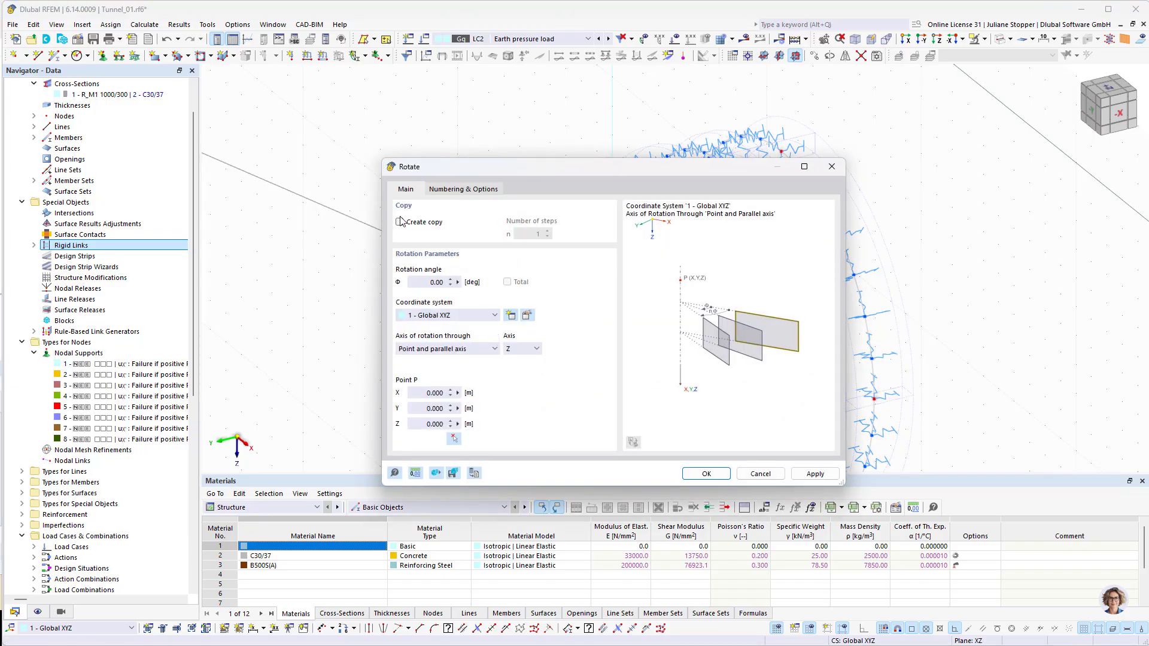
left_click(400, 222)
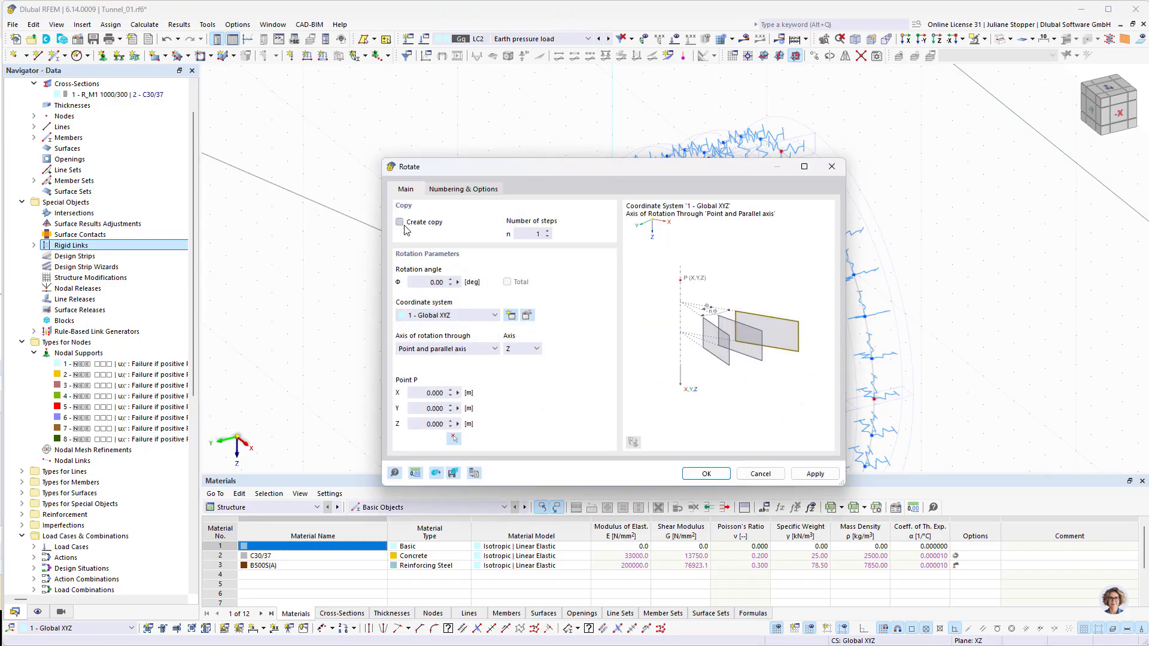
left_click(548, 232)
left_click(548, 232)
Rotate the rigid link copies by 90° about the Y axis through the first ring's center node, No. 30.
left_click_drag(427, 282, 477, 285)
type("90")
left_click(534, 349)
left_click(529, 370)
left_click(454, 439)
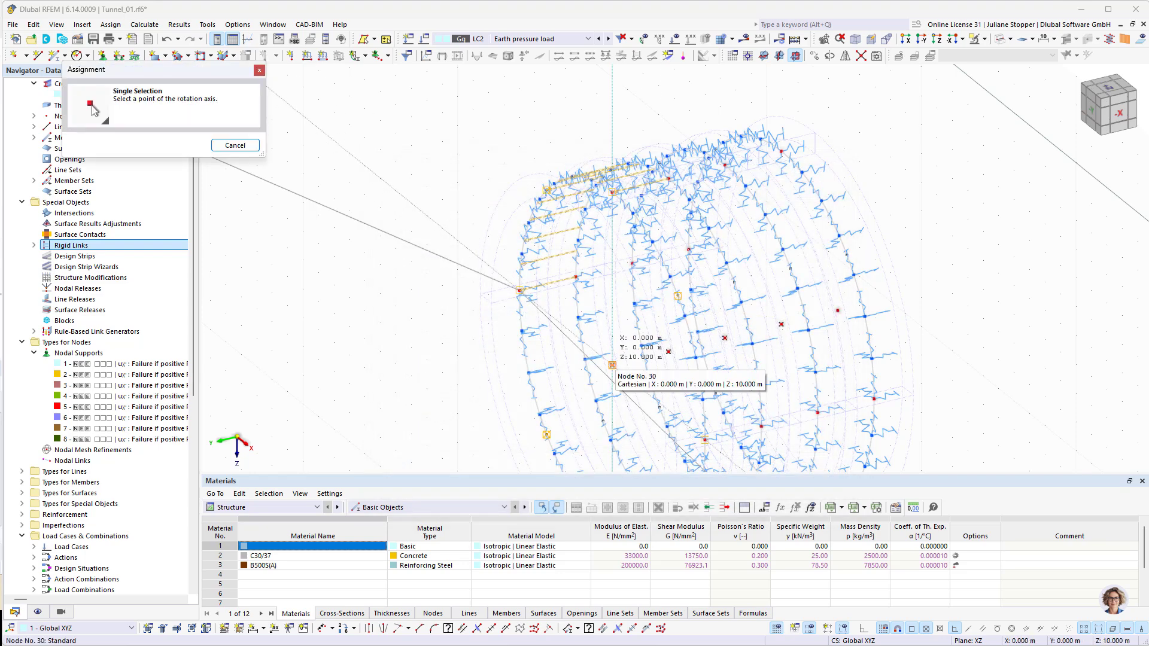
left_click(604, 356)
left_click(669, 475)
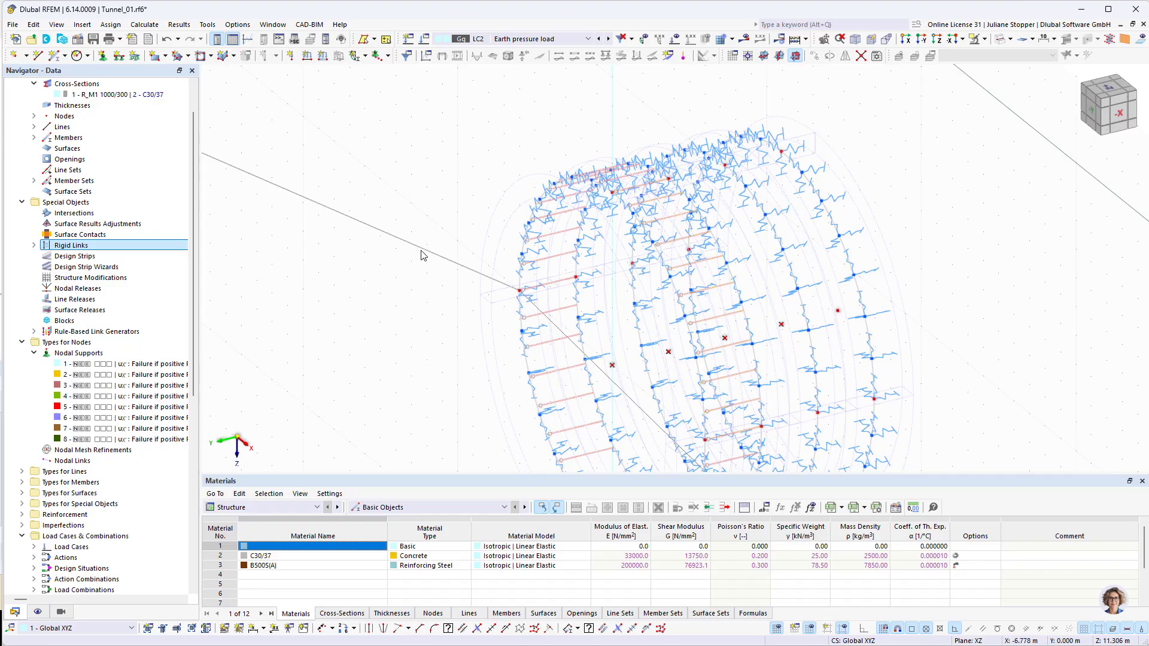
Check the list of rigid links and turn off the display of member sets in the side view.
scroll(423, 247, "down", 3)
middle_click_drag(635, 312, 571, 313, "ctrl")
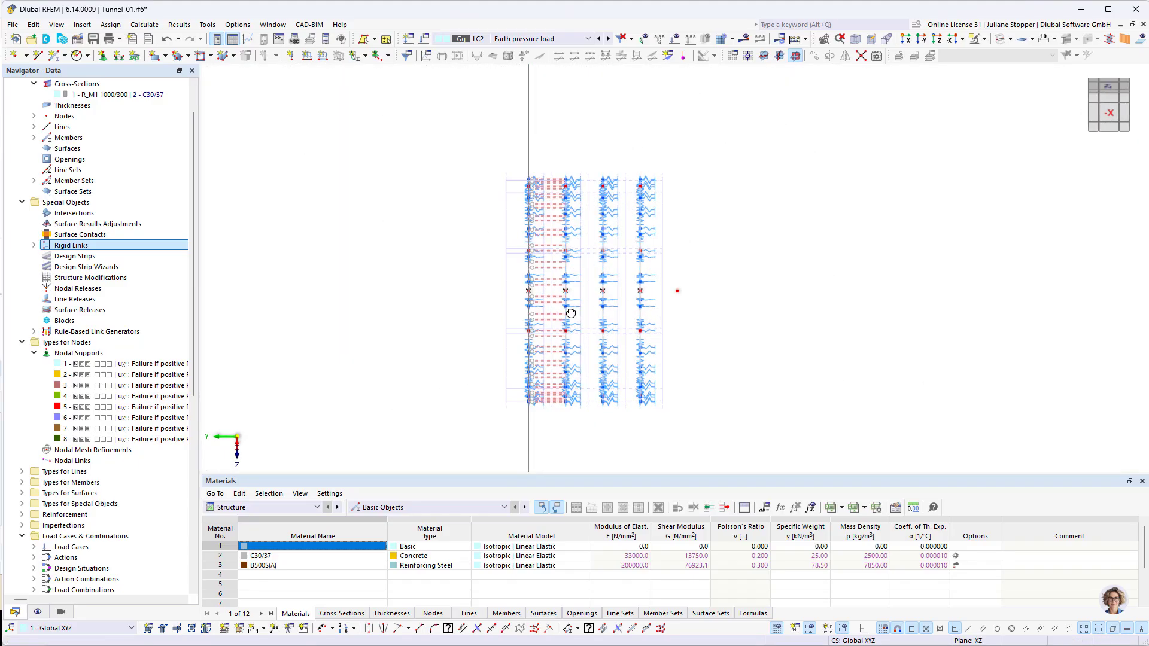
left_click(34, 246)
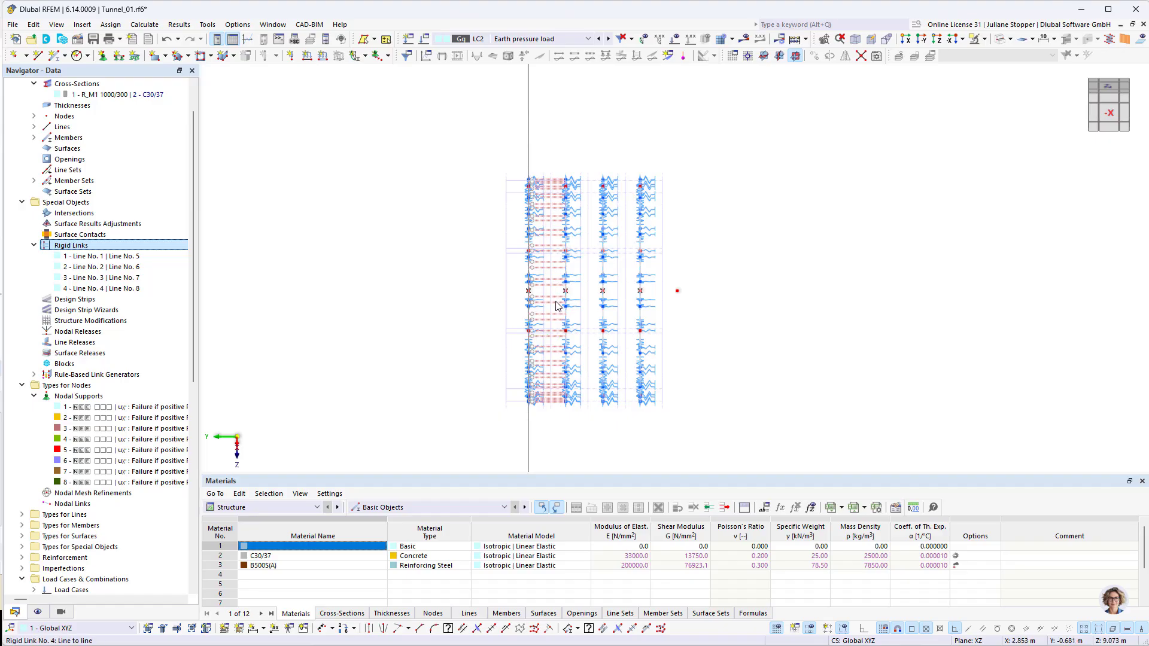
middle_click_drag(559, 302, 561, 308, "ctrl")
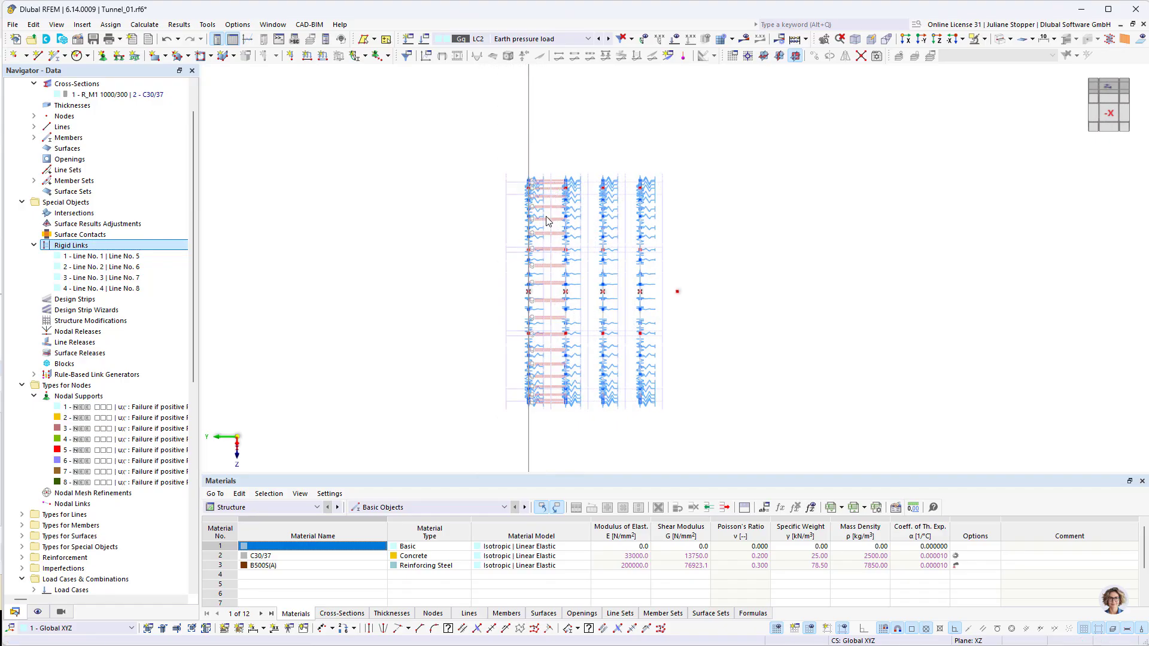
middle_click_drag(545, 219, 545, 218, "ctrl")
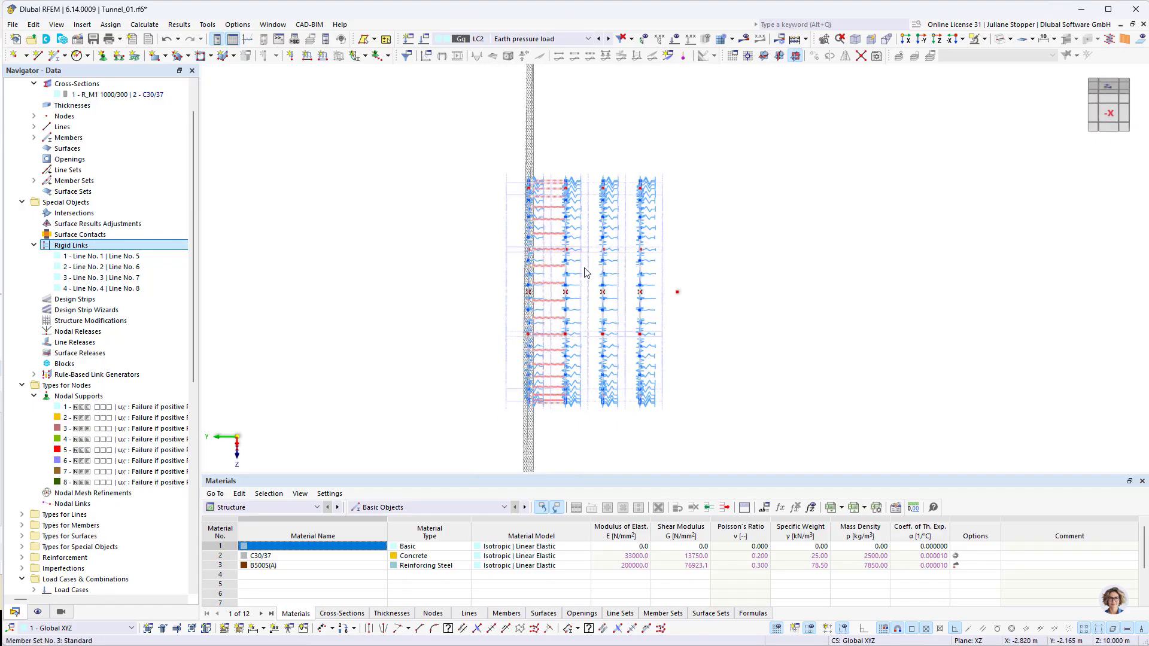
left_click(39, 612)
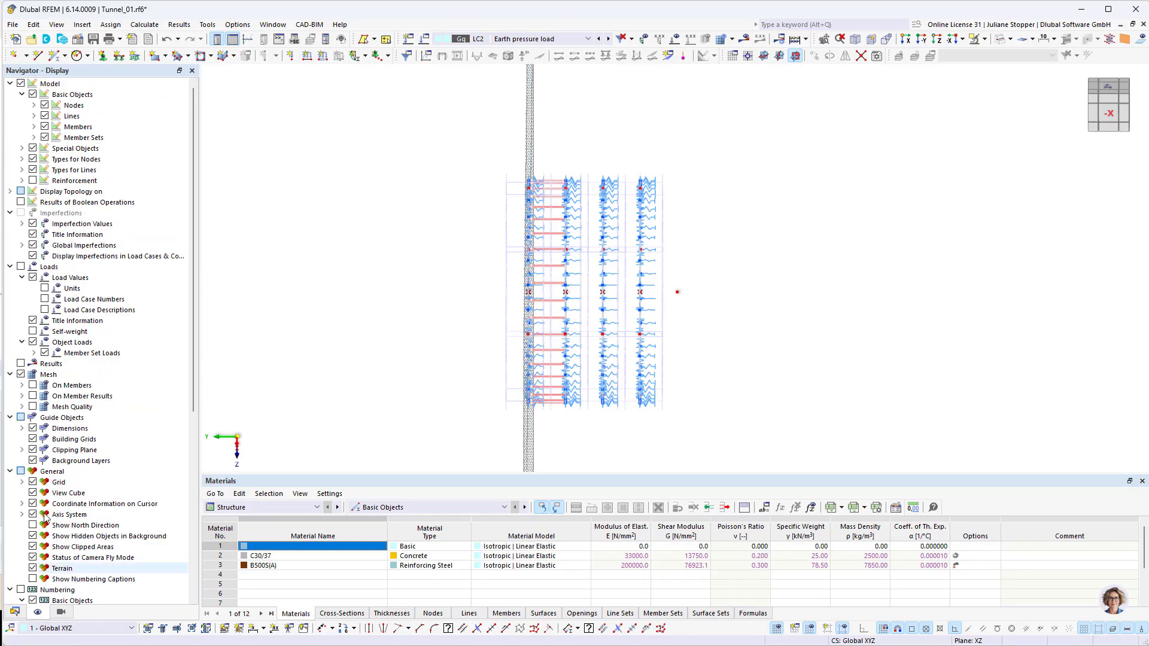
left_click(45, 137)
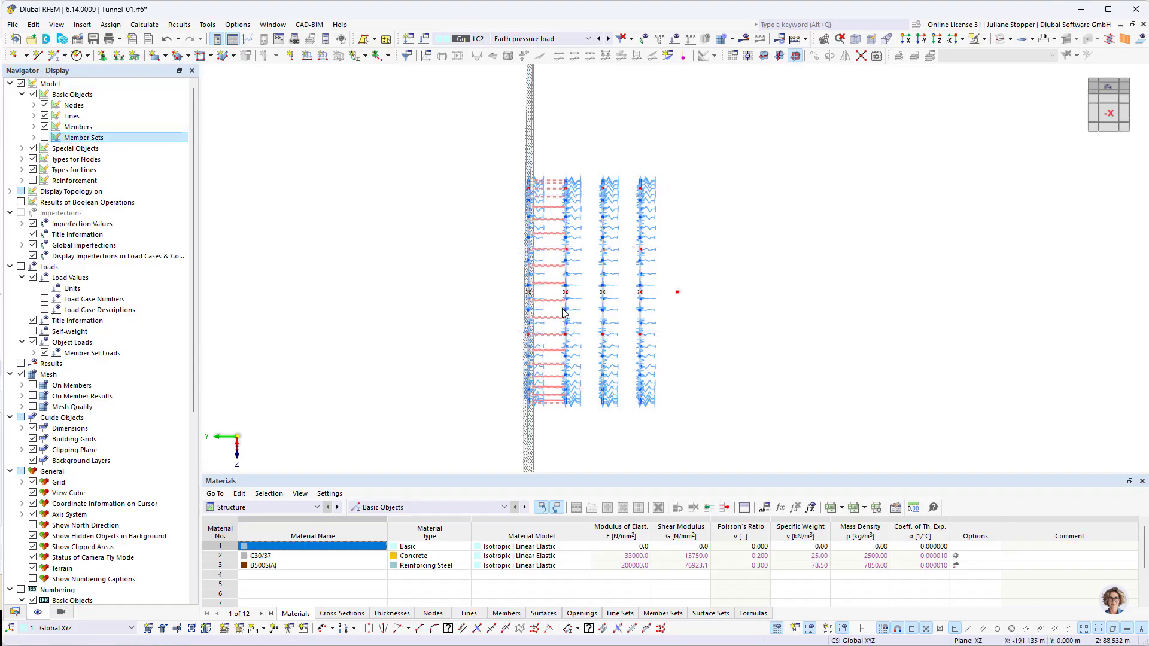
Copy the four rigid links between the first two rings twice, with a displacement of -1.000 m in Y.
left_click_drag(559, 167, 551, 418)
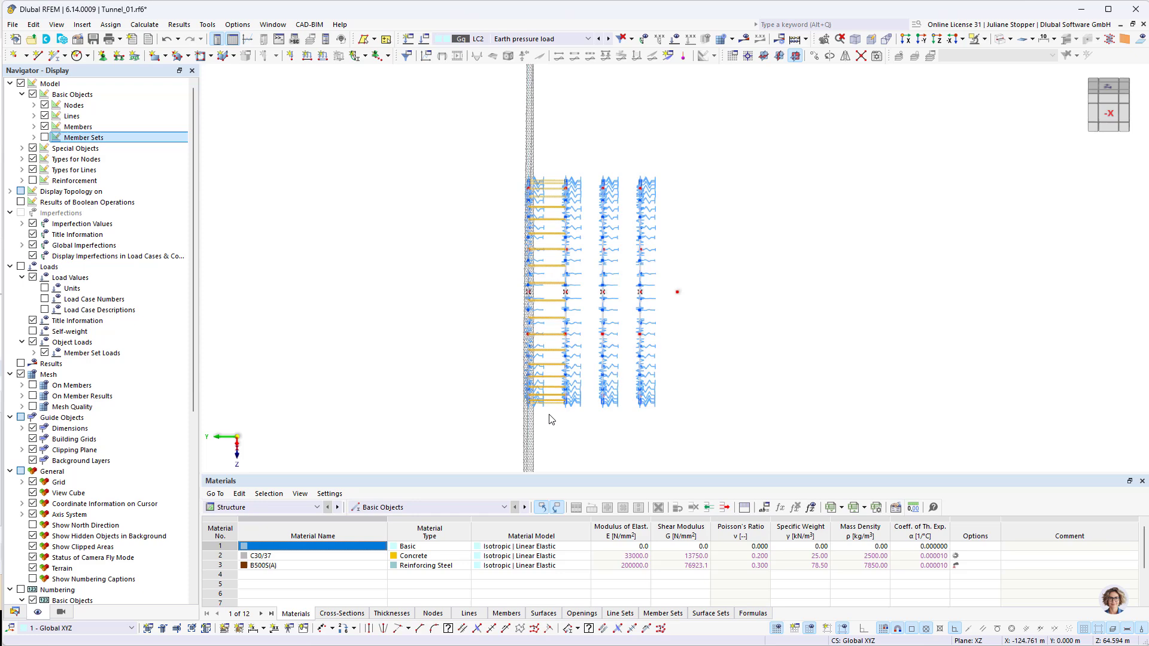
right_click(551, 380)
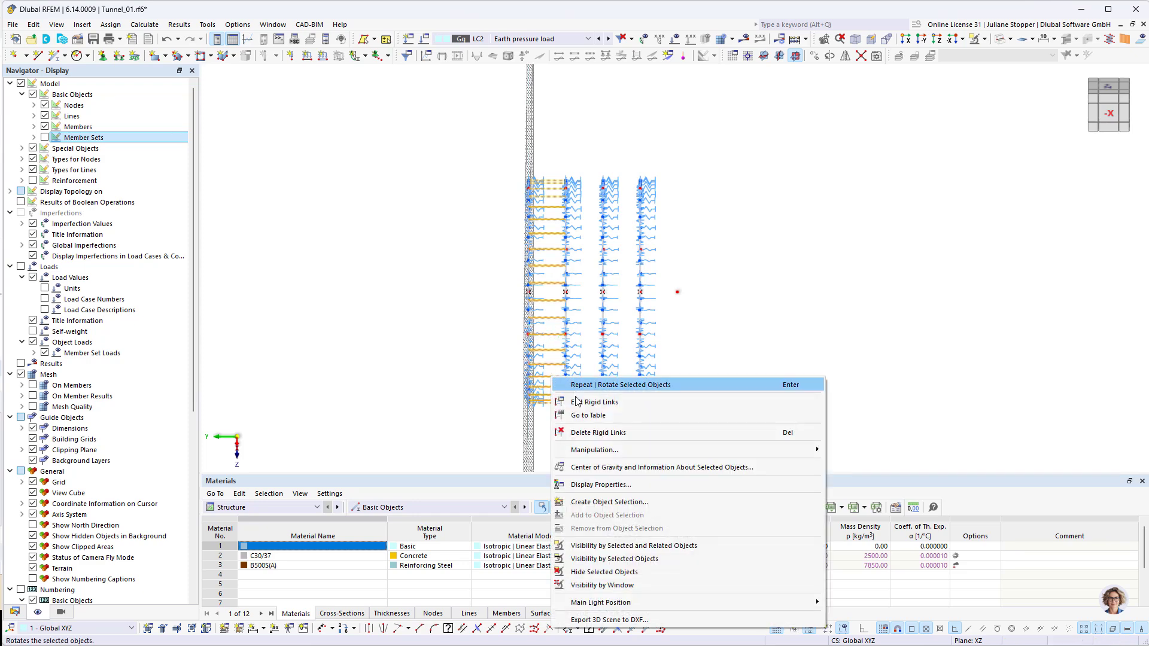
mouse_move(778, 450)
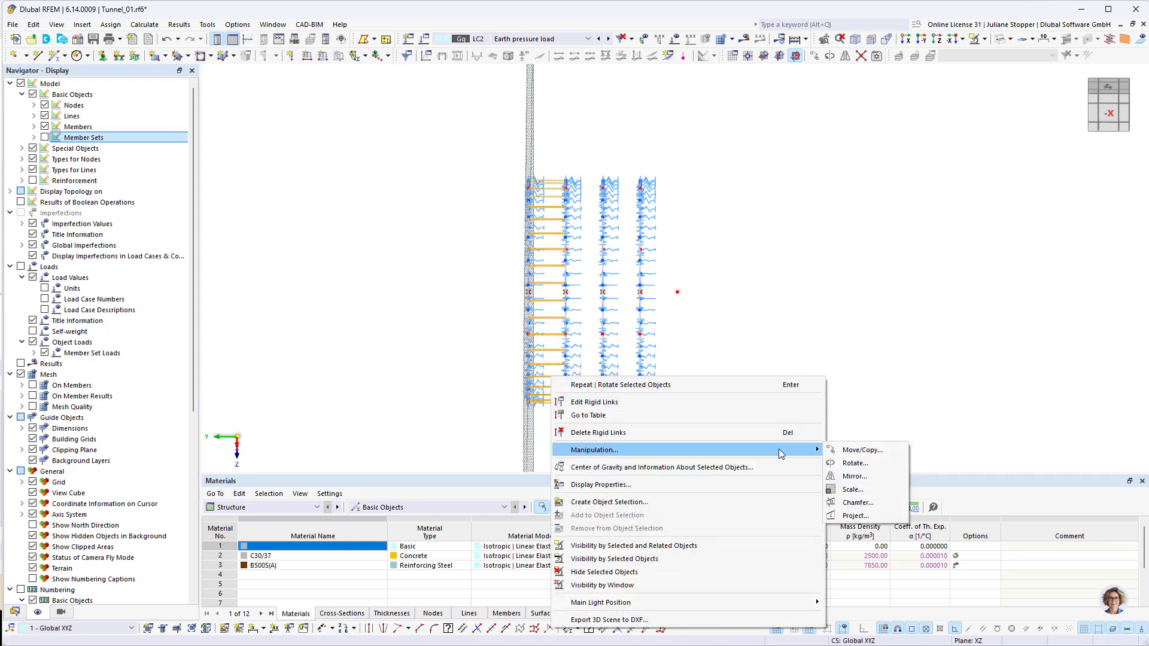
left_click(838, 451)
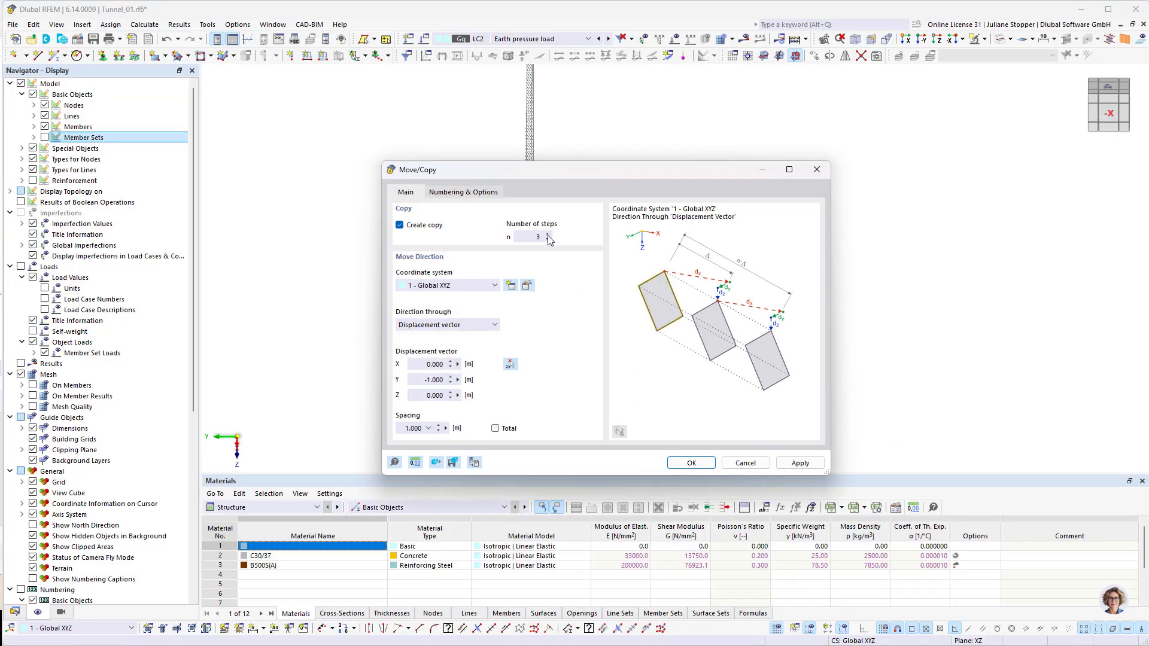
left_click(690, 464)
Inspect the copied rigid links in the model data and around the rings, and switch the model to solid rendering.
middle_click_drag(429, 361, 650, 422, "ctrl")
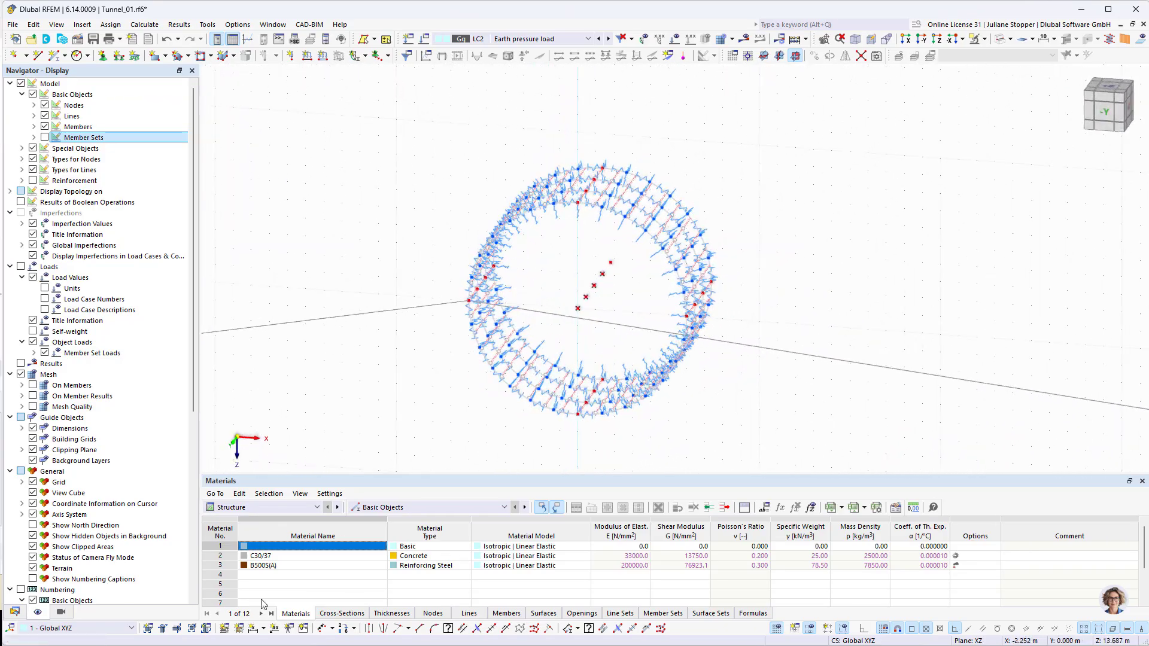
left_click(15, 611)
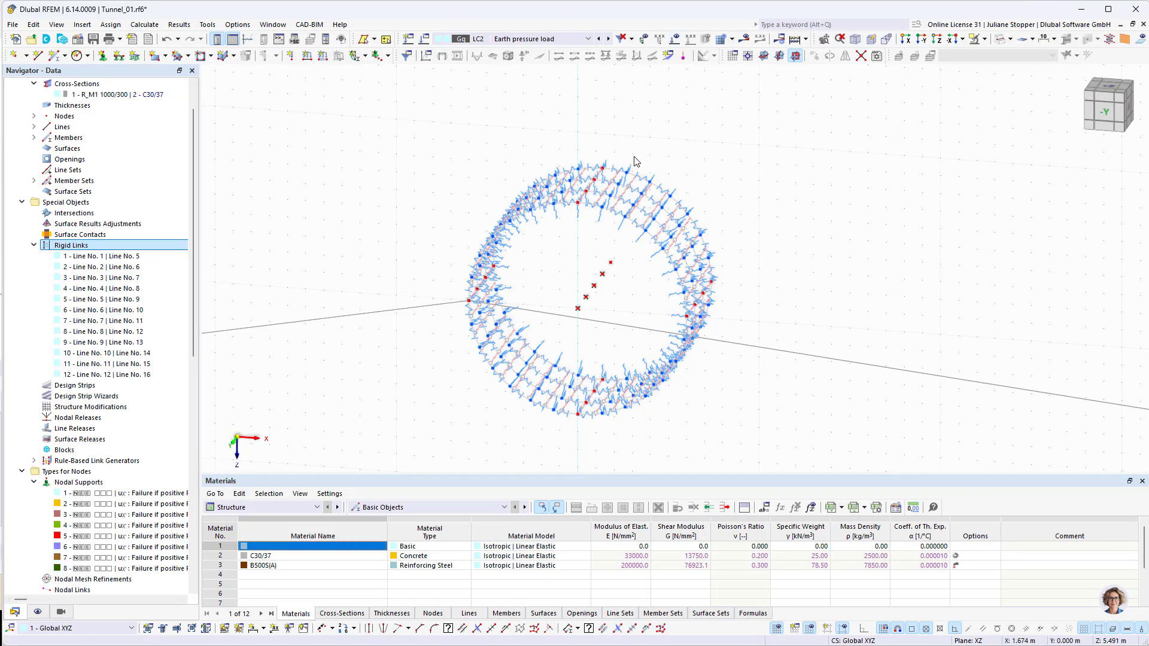
mouse_move(611, 218)
scroll(638, 217, "up", 5)
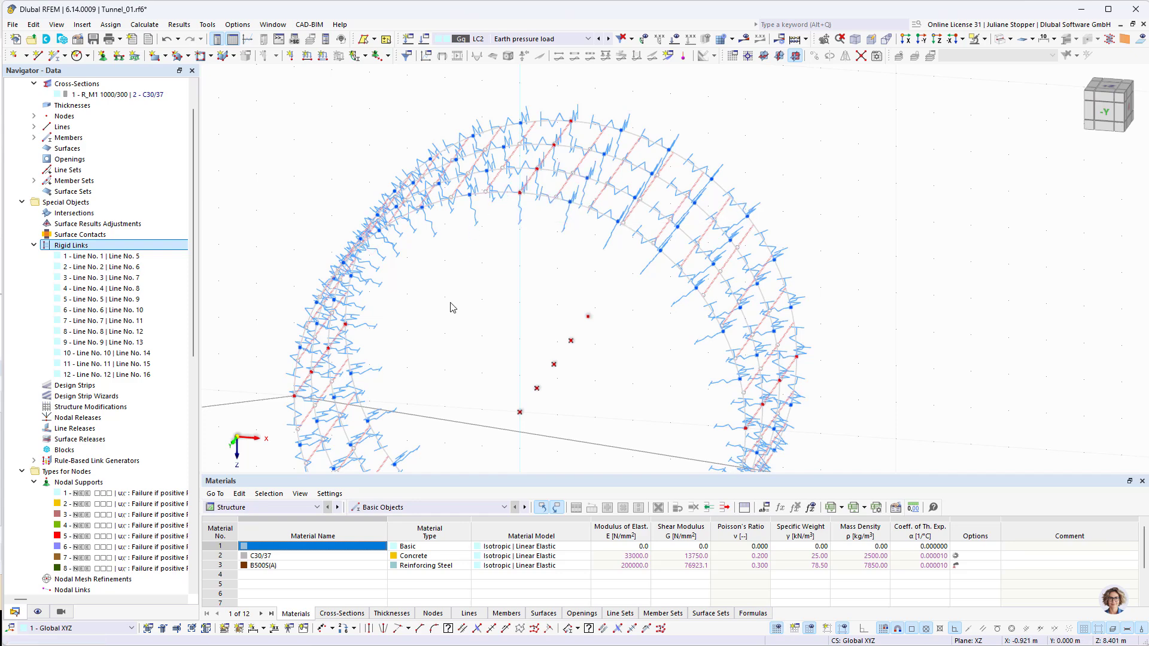
scroll(557, 288, "down", 3)
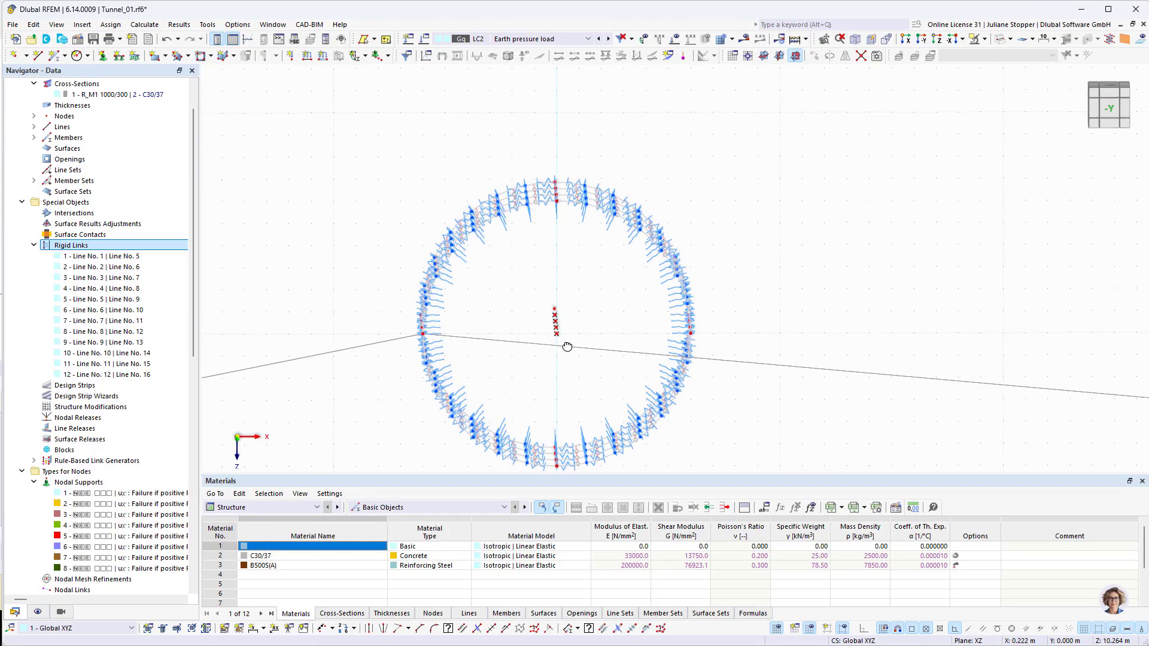
middle_click_drag(513, 327, 589, 352, "ctrl")
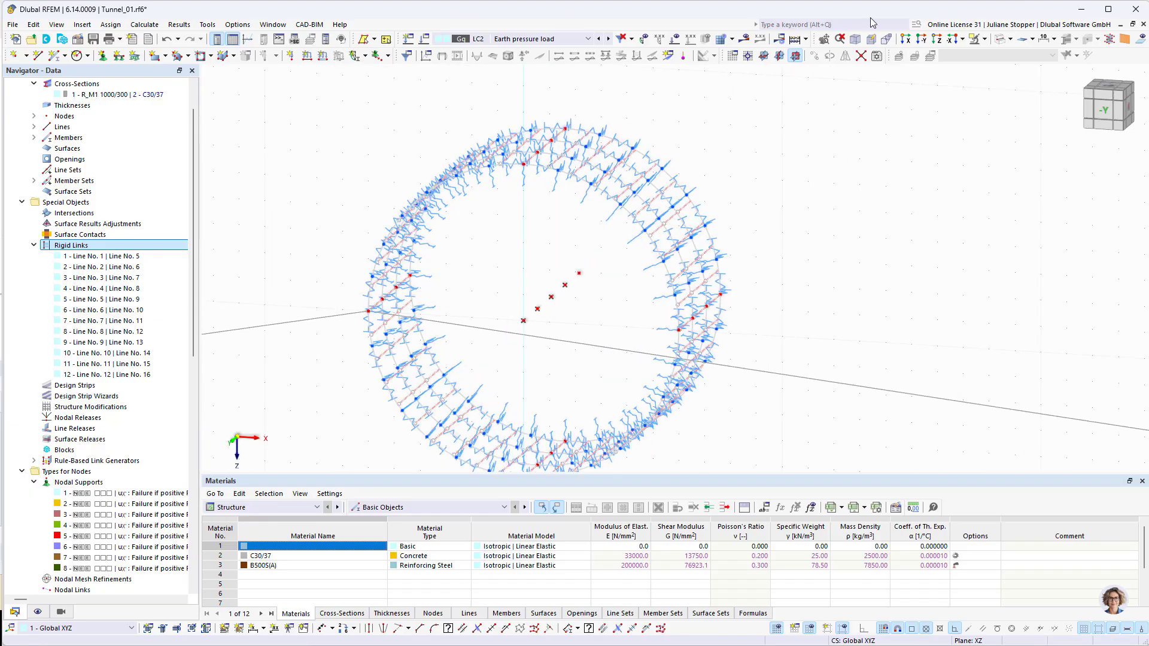
left_click(998, 42)
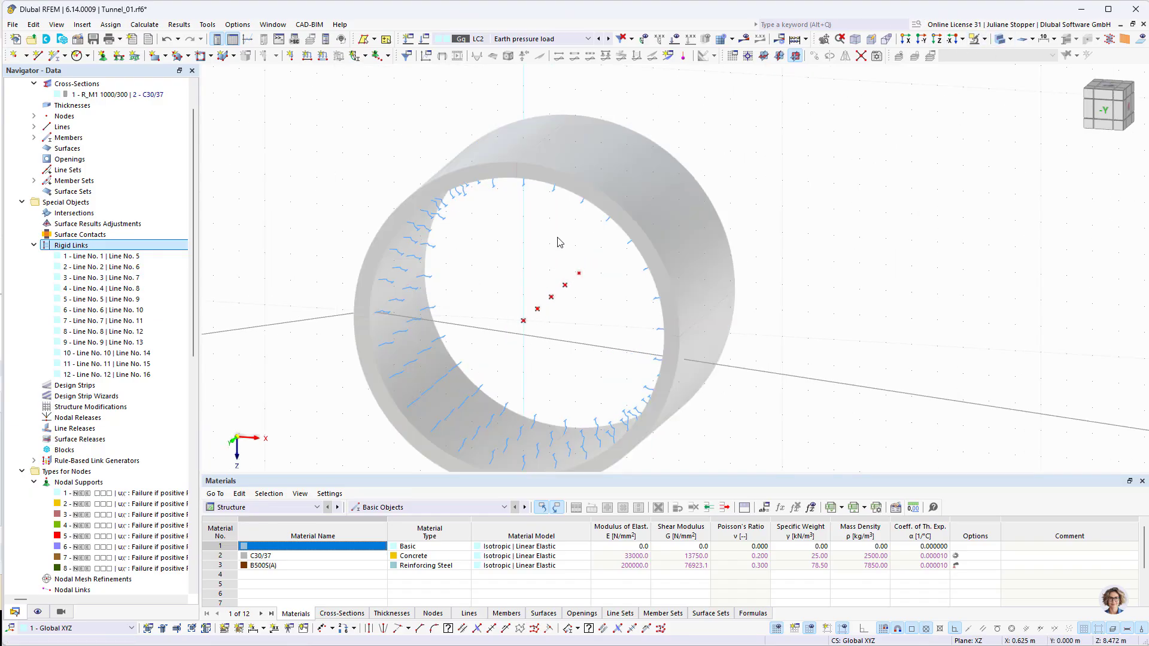
Switch to load combination CO8 (LC1 + LC2) and display its loads on the rings.
left_click(568, 40)
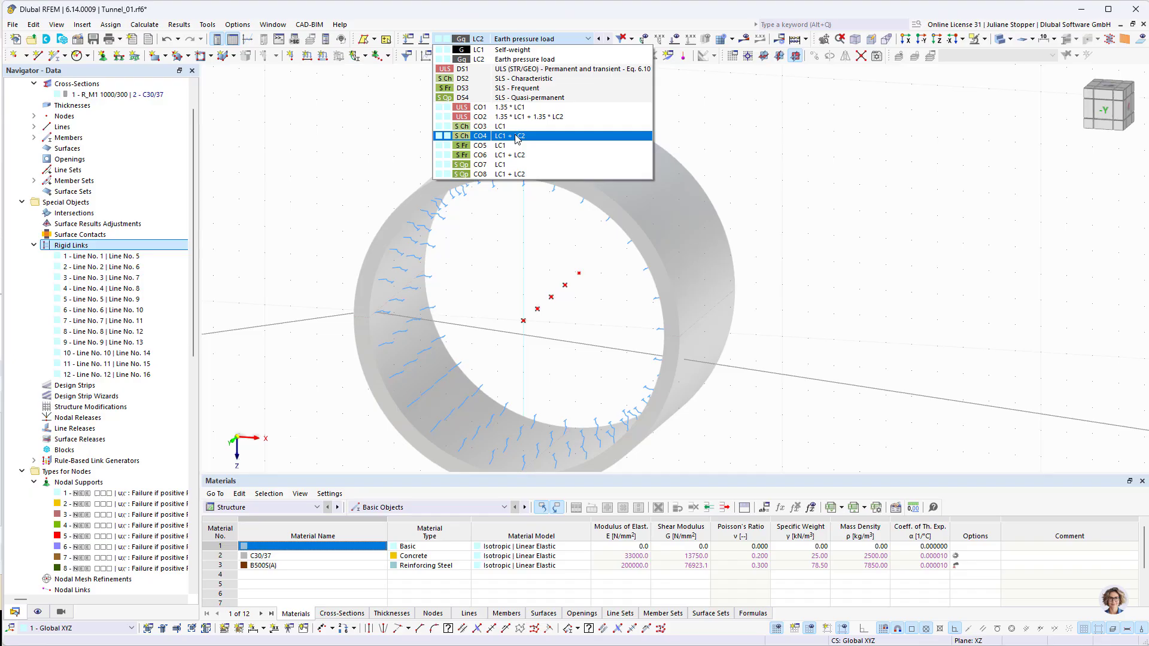
left_click(510, 174)
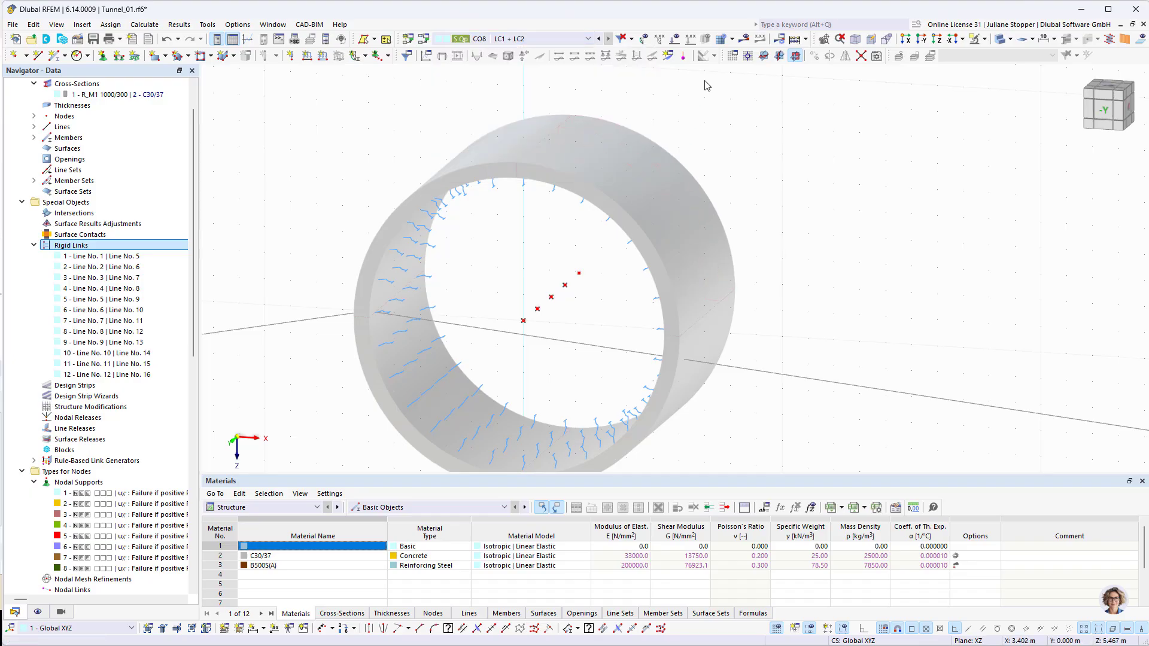
left_click(675, 40)
scroll(715, 225, "down", 3)
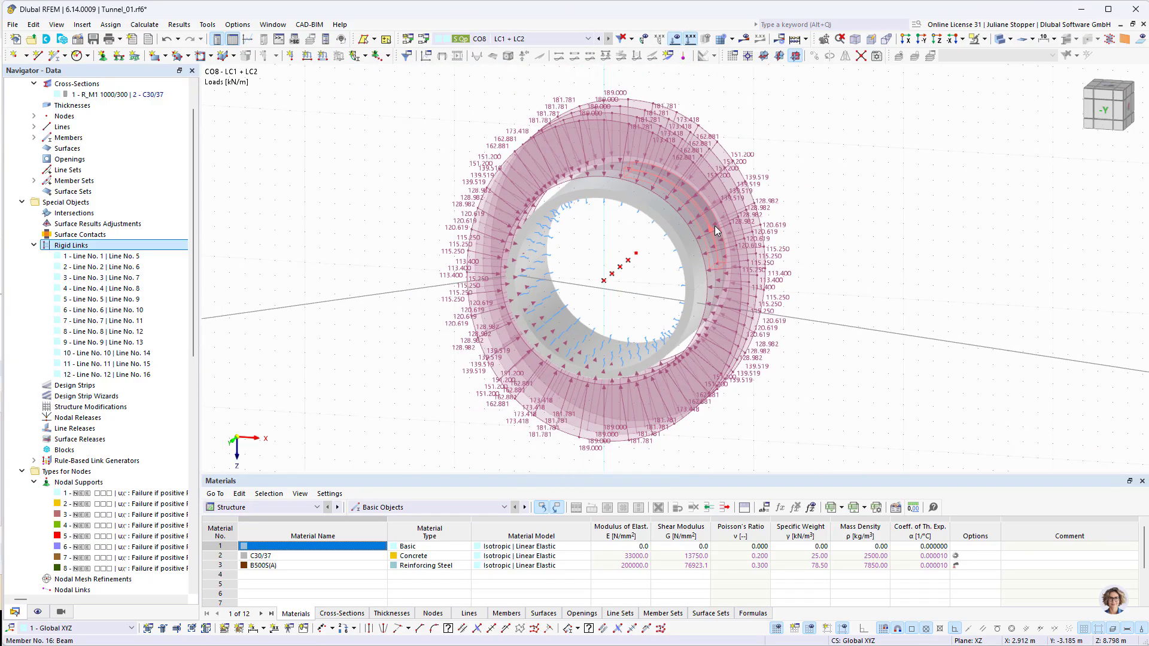
middle_click_drag(718, 247, 683, 233)
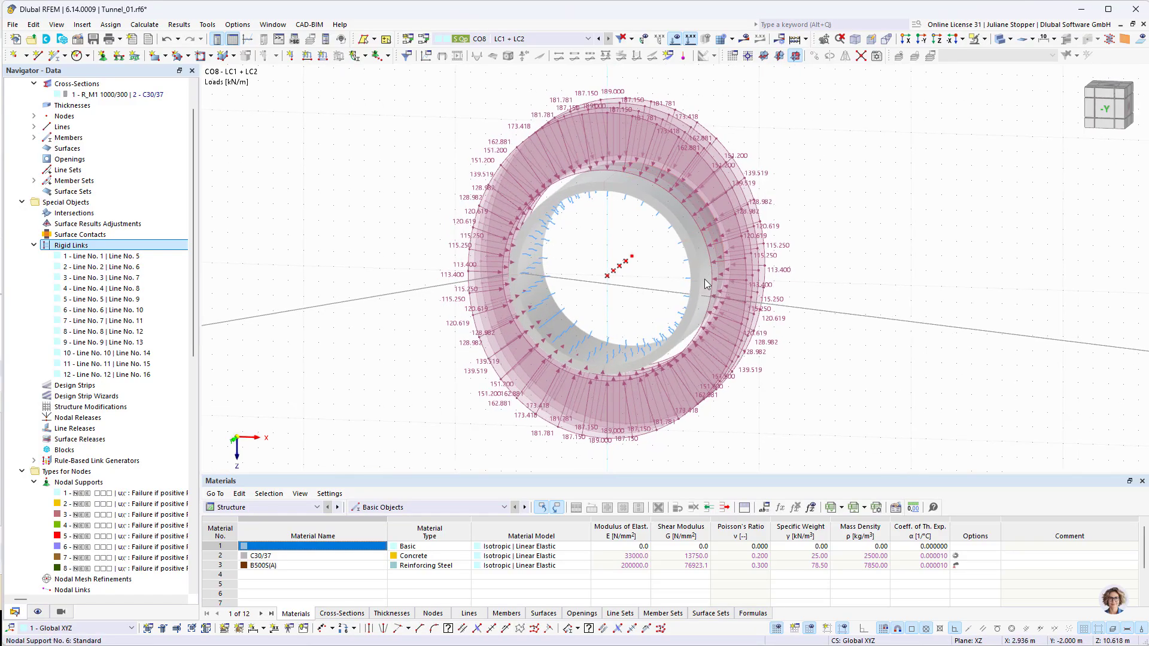
Calculate the combination and, with the loads hidden, show the global deformations |u| instead of the member internal forces.
left_click(746, 42)
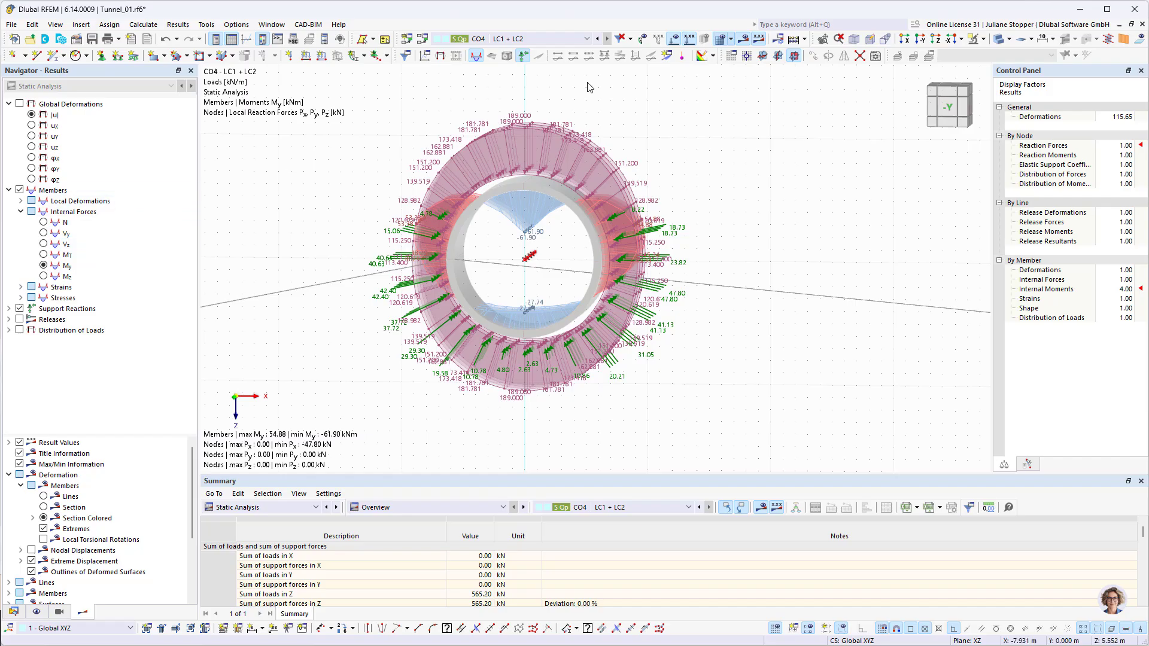
left_click(674, 39)
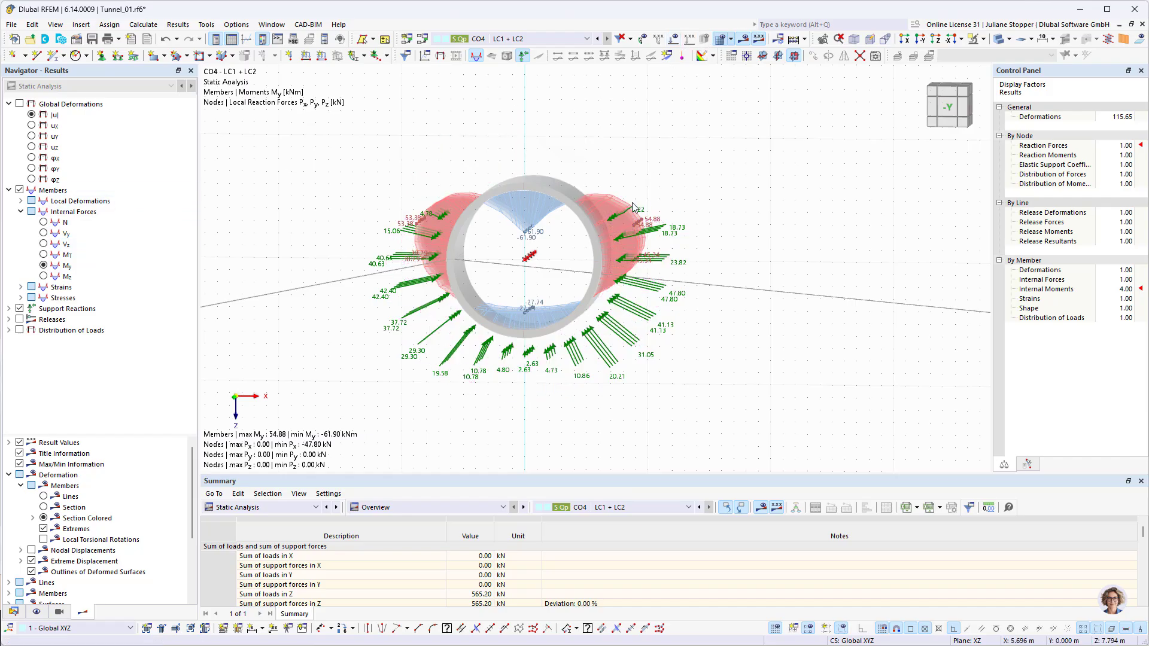
left_click(20, 191)
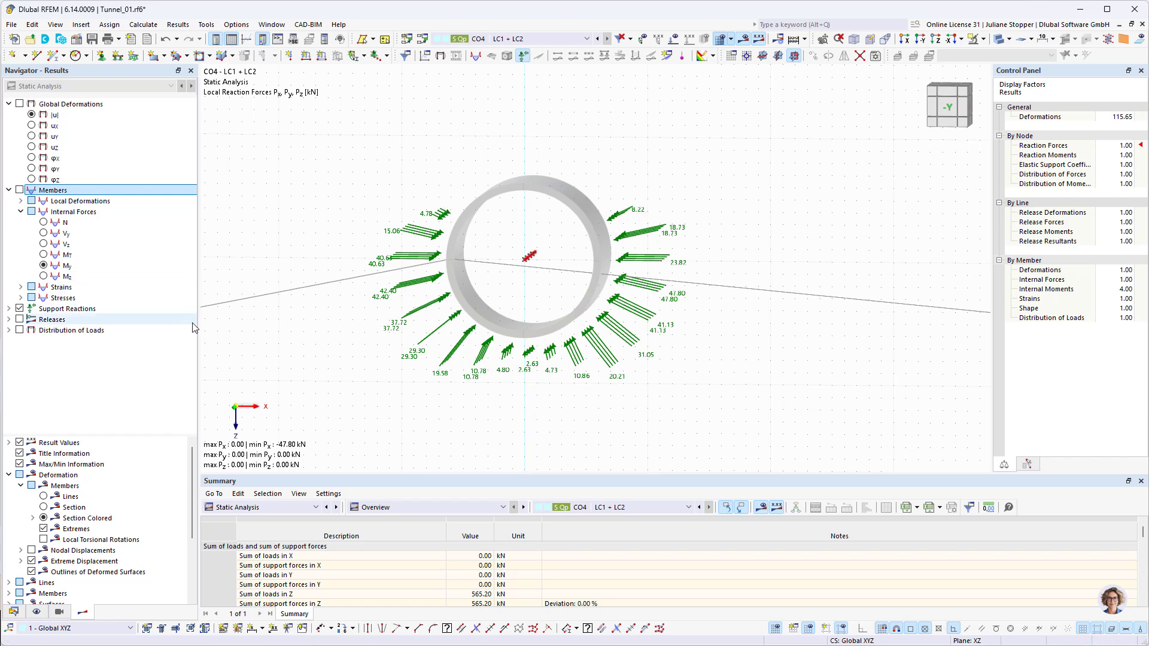
left_click(20, 103)
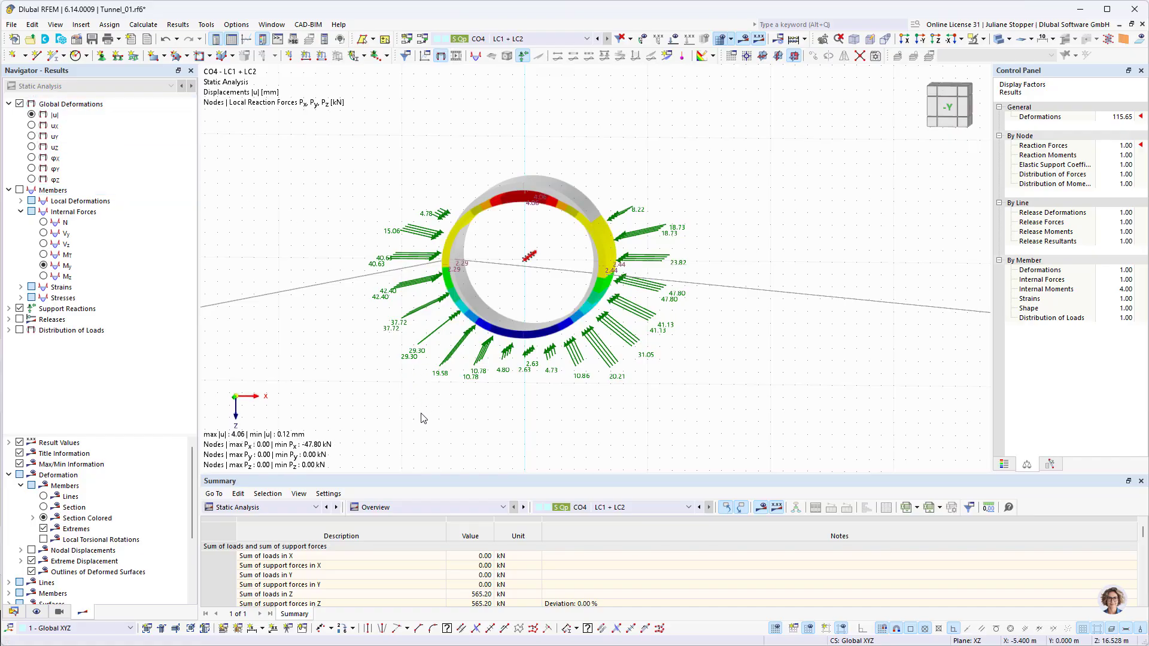
mouse_move(480, 397)
middle_mouse_down("ctrl")
mouse_move(516, 388)
mouse_move(465, 403)
middle_mouse_up("ctrl")
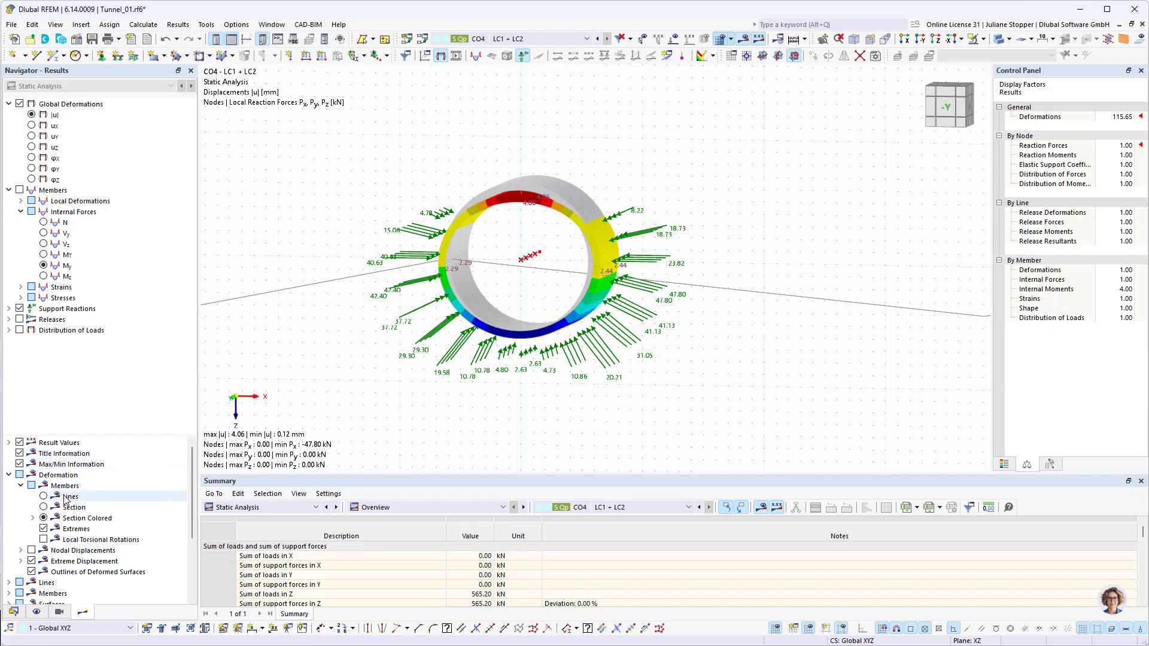
Display the member deformations as lines for comparison and return them to Section Colored.
left_click(44, 497)
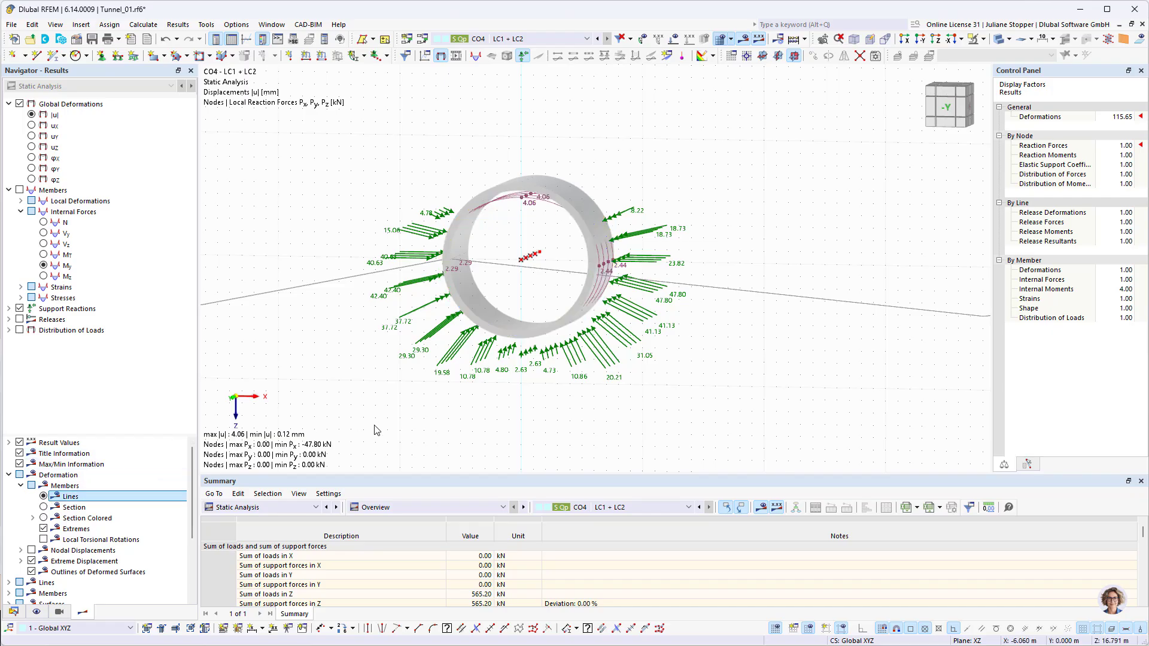
middle_click_drag(355, 400, 369, 390, "ctrl")
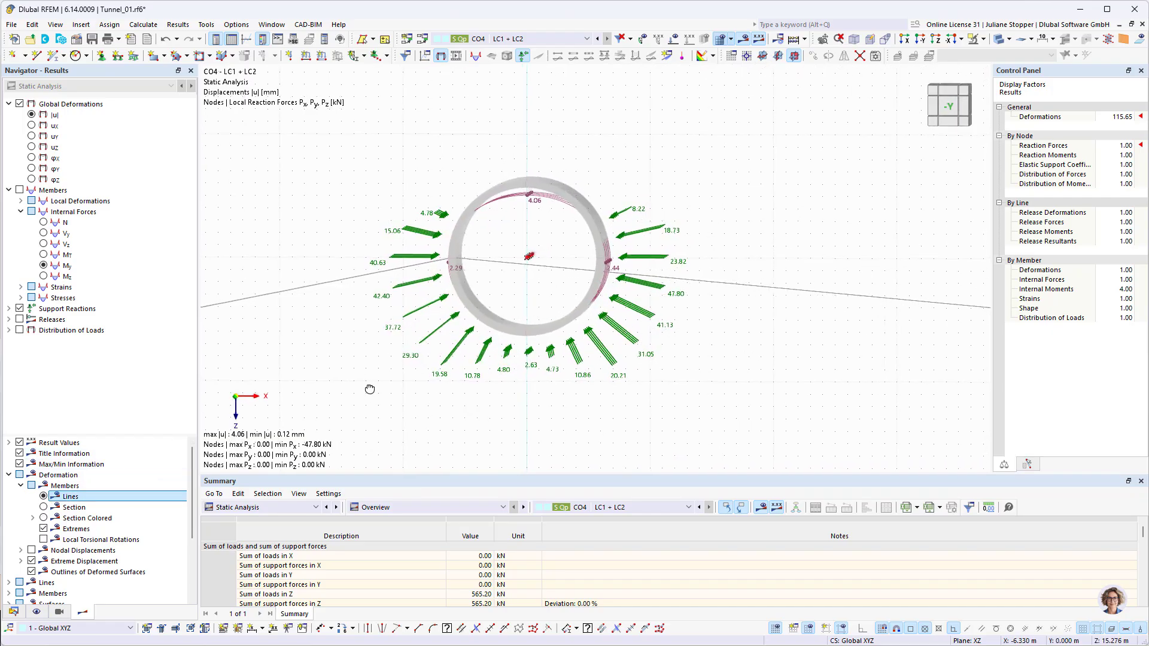
left_click(44, 519)
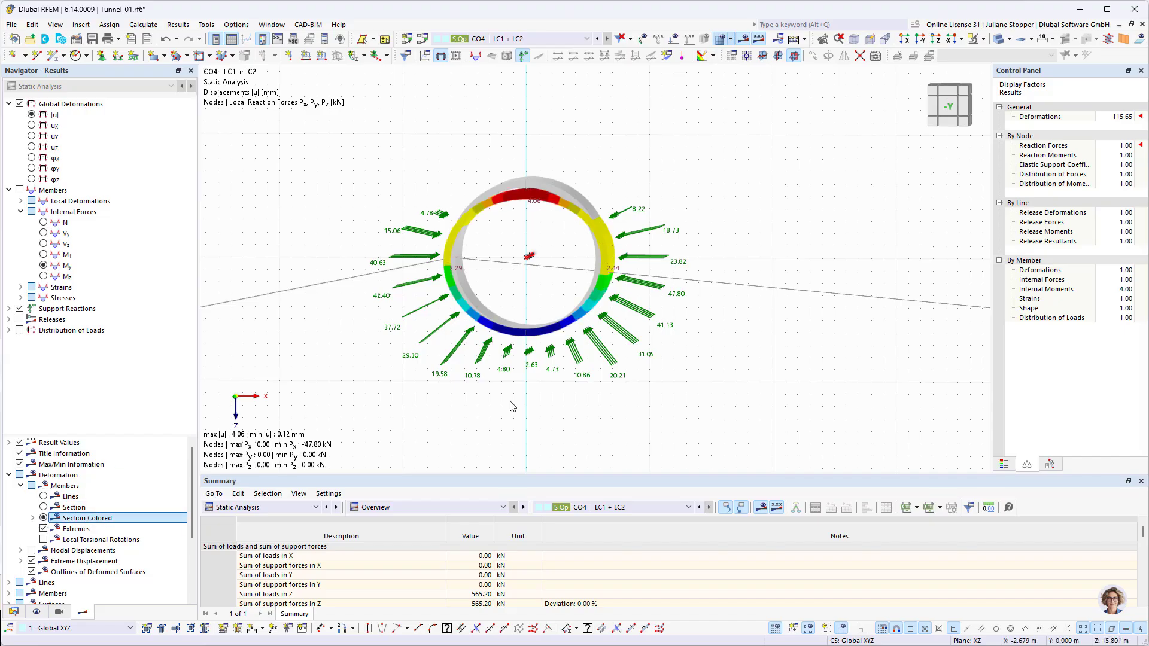
Turn off the solid rendering of the rings, hide the support reactions and show the member moments My instead of the global deformations.
middle_click_drag(514, 407, 546, 408, "ctrl")
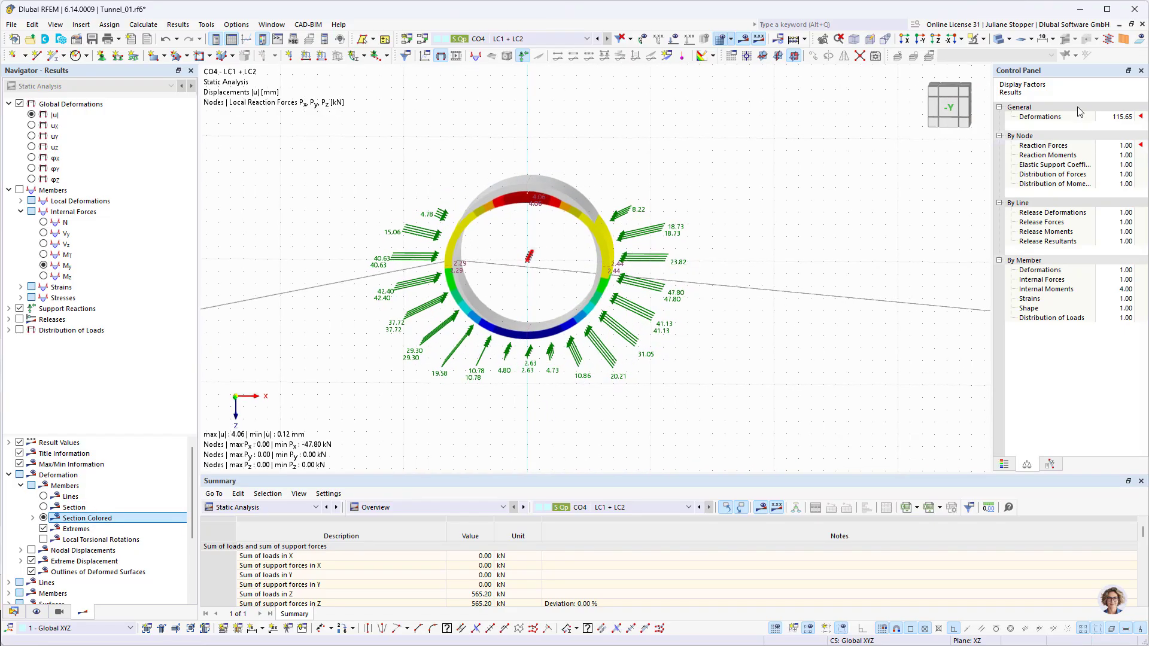
left_click(998, 41)
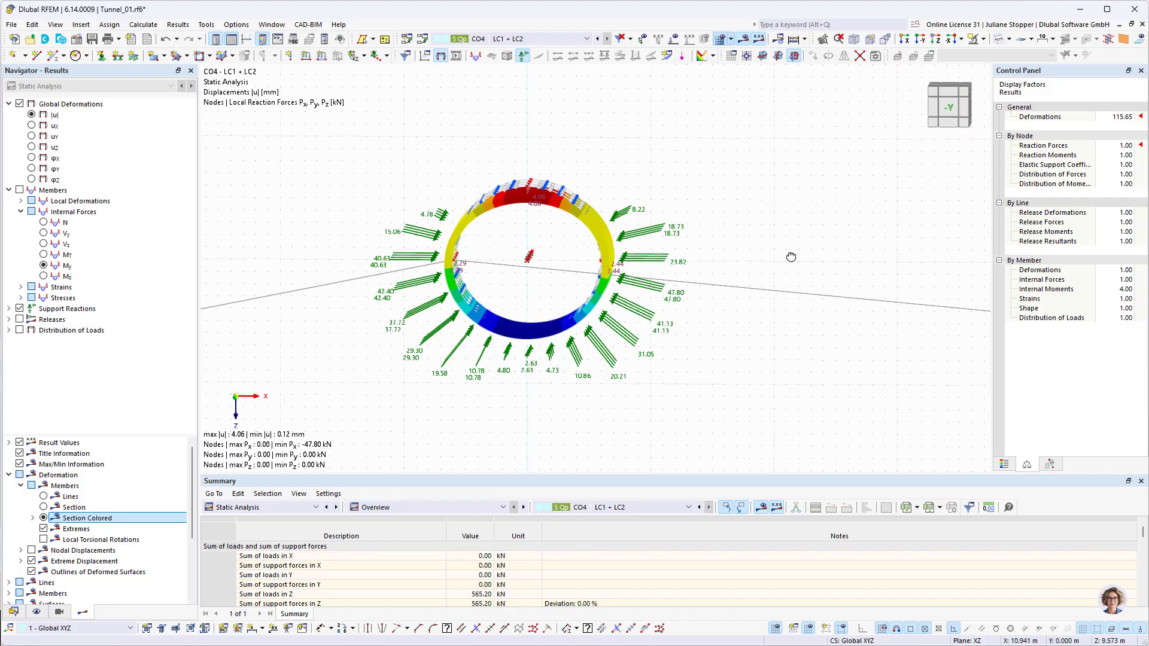
middle_click_drag(792, 256, 677, 256, "ctrl")
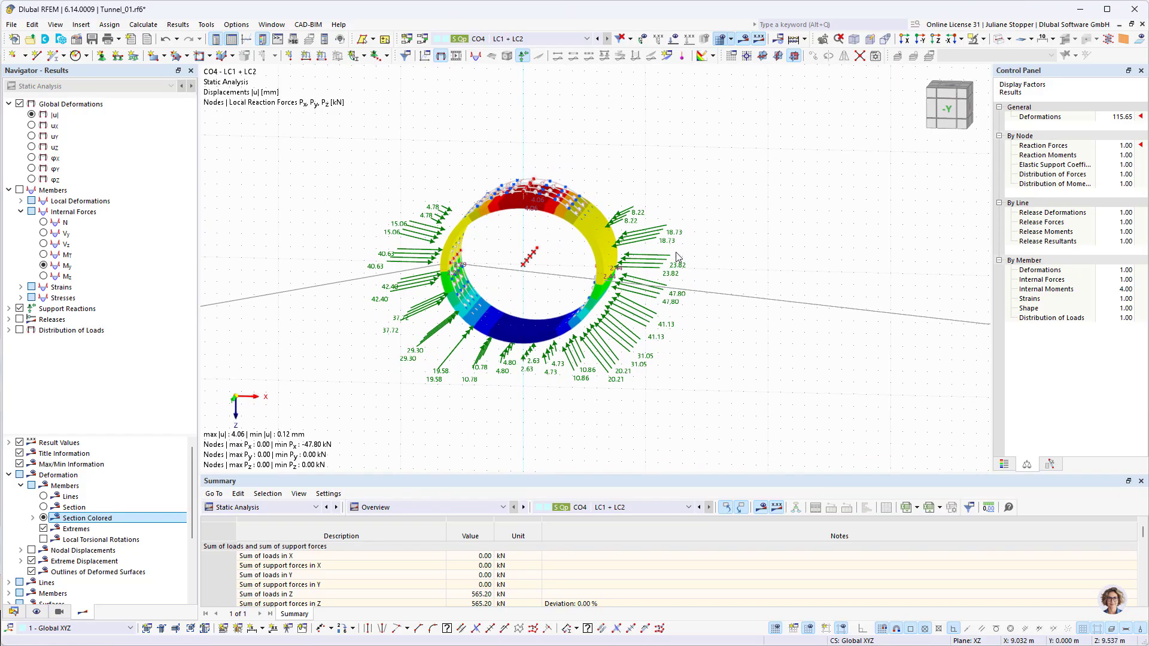
left_click(19, 309)
left_click(19, 191)
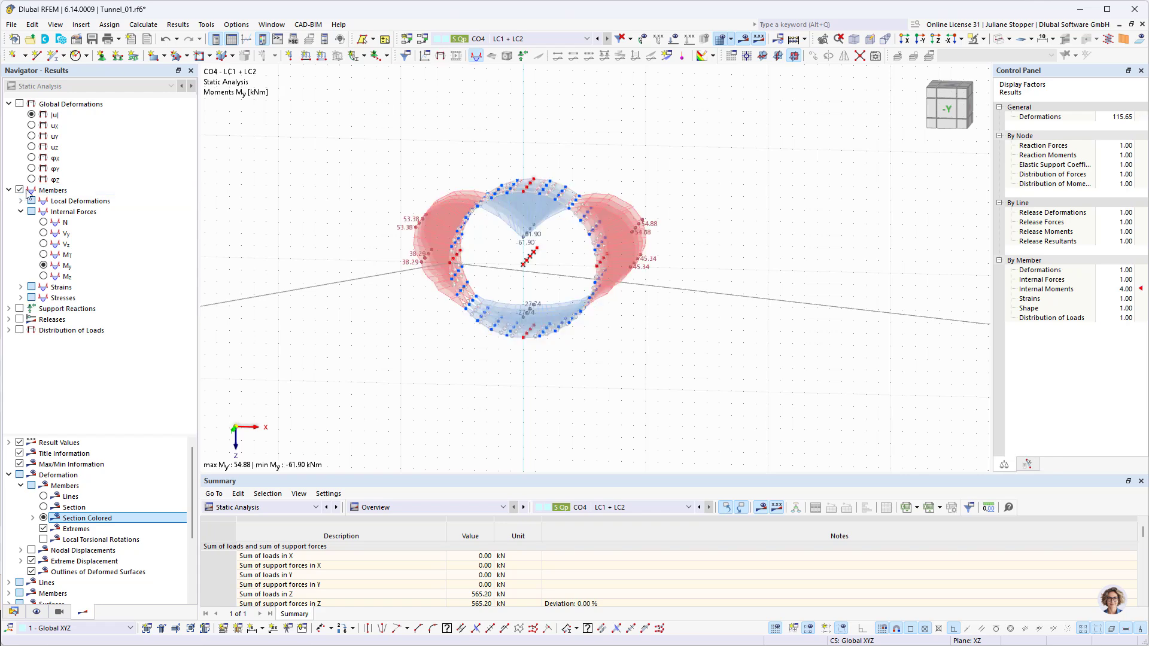
View the rings along the Y-axis and compare the member internal forces N, Vz and My for CO4.
left_click(921, 39)
scroll(592, 222, "up", 5)
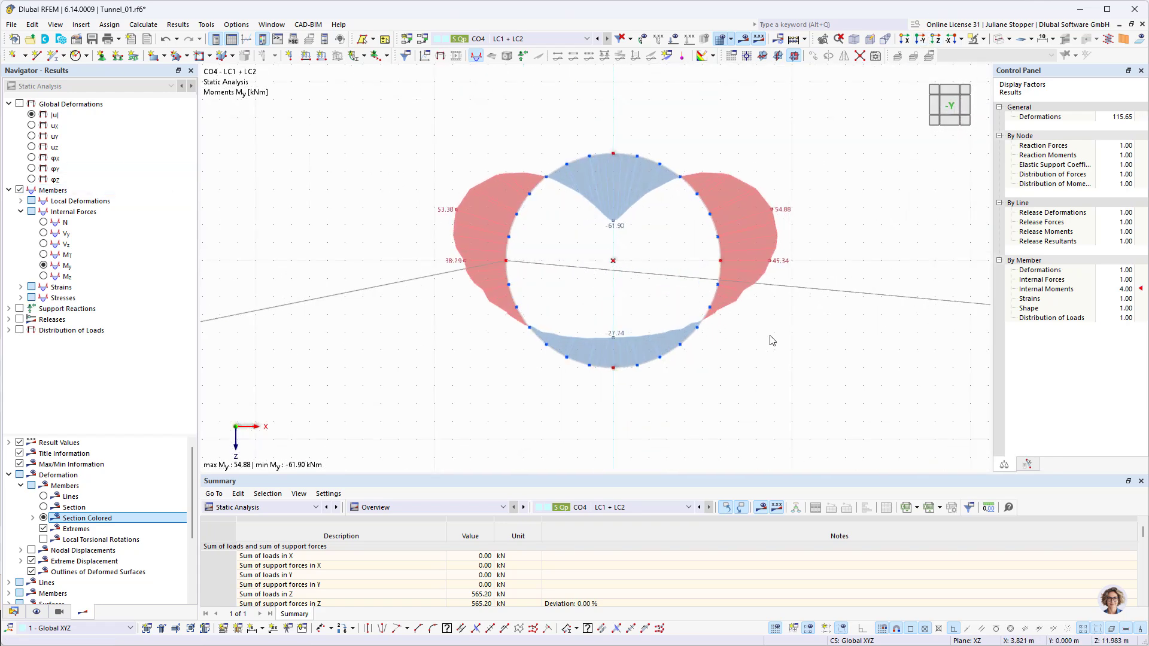
scroll(773, 340, "up", 2)
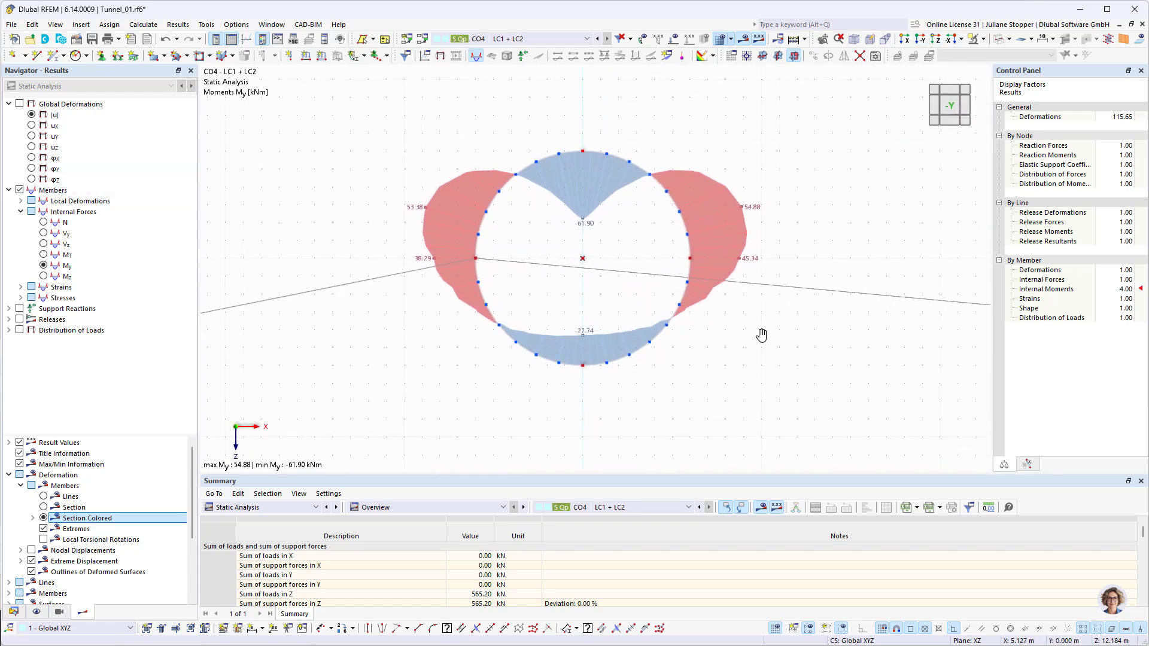
left_click(44, 223)
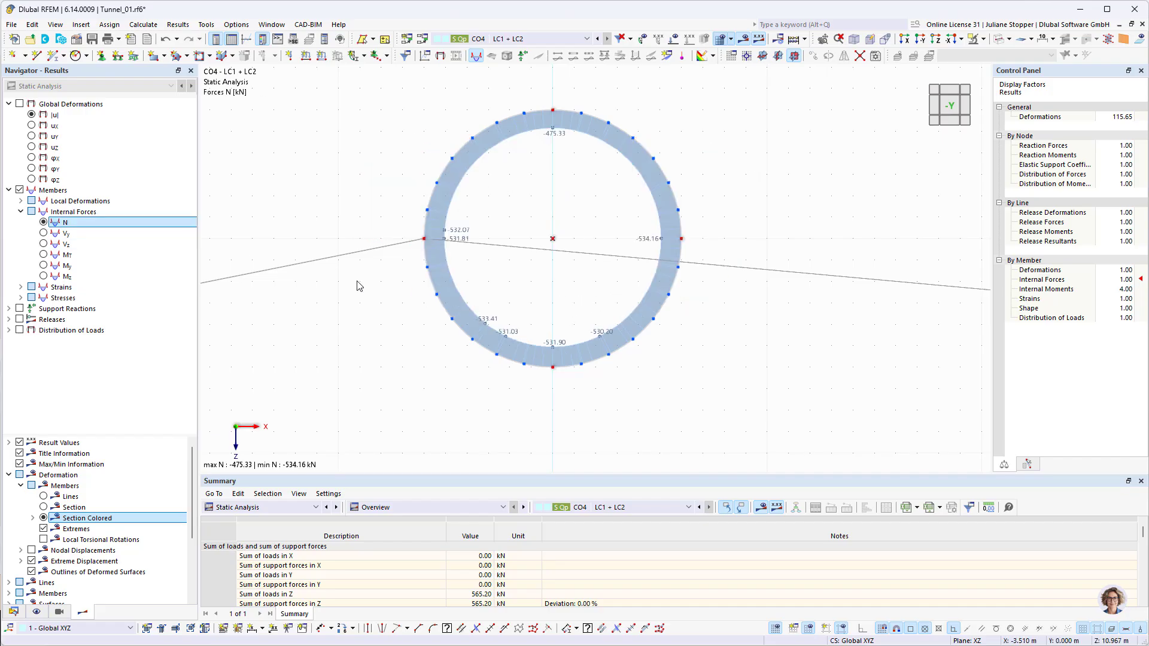
left_click(44, 245)
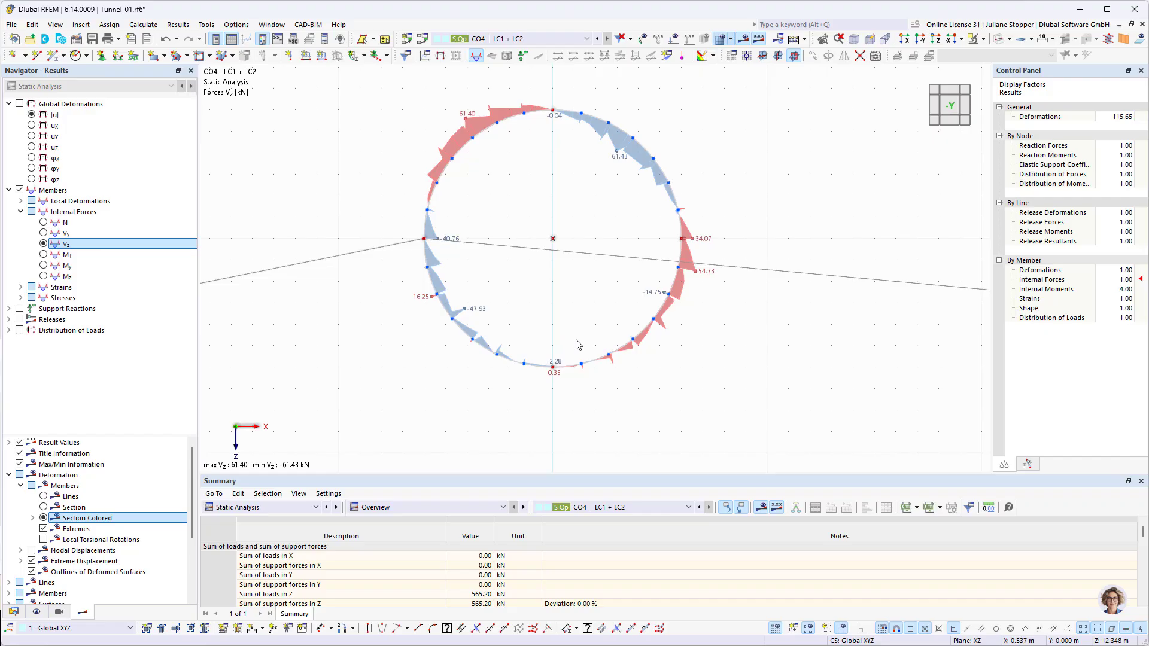
left_click(43, 265)
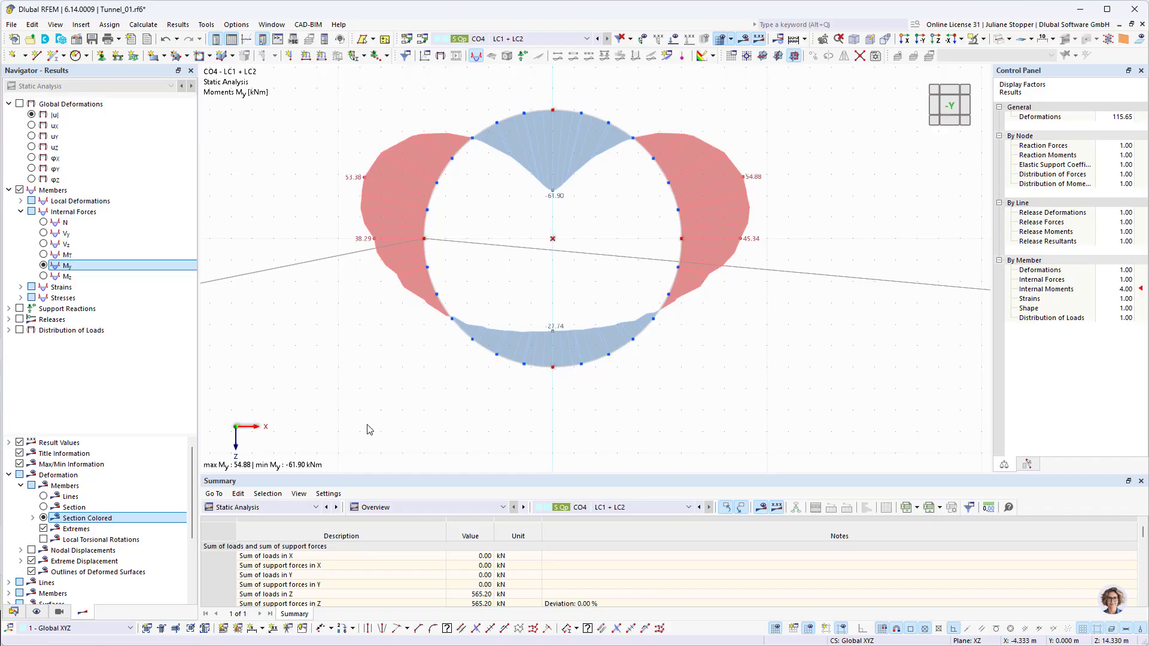
Switch the tables from Static Analysis to Concrete Design and display the design results on the members.
left_click(275, 512)
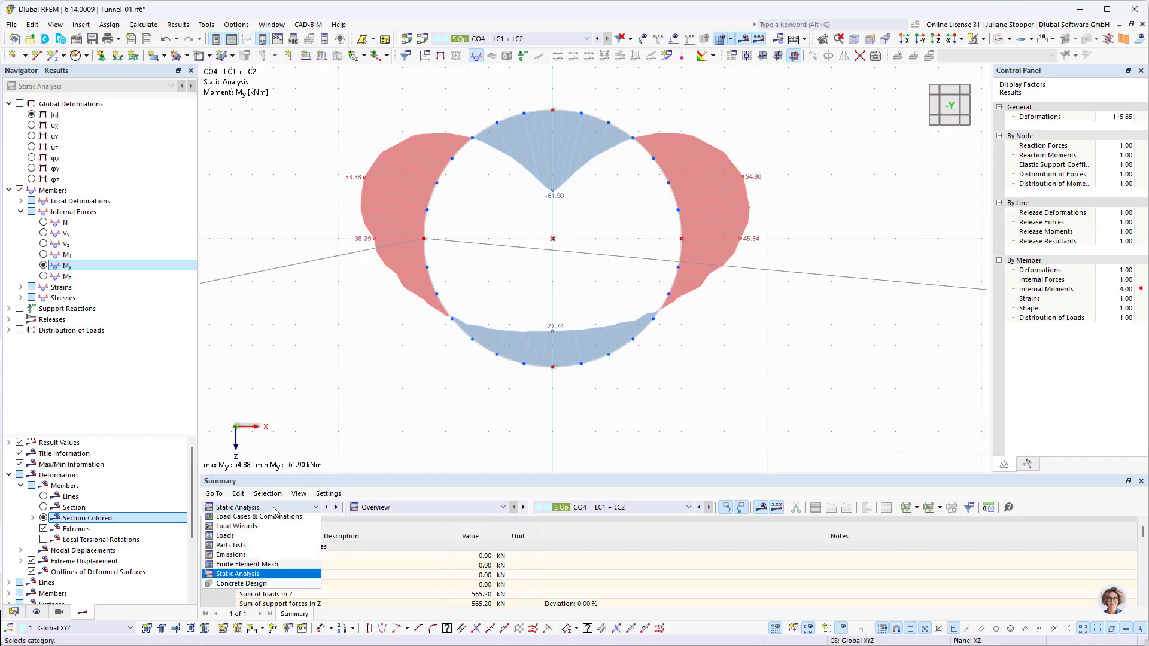
left_click(262, 605)
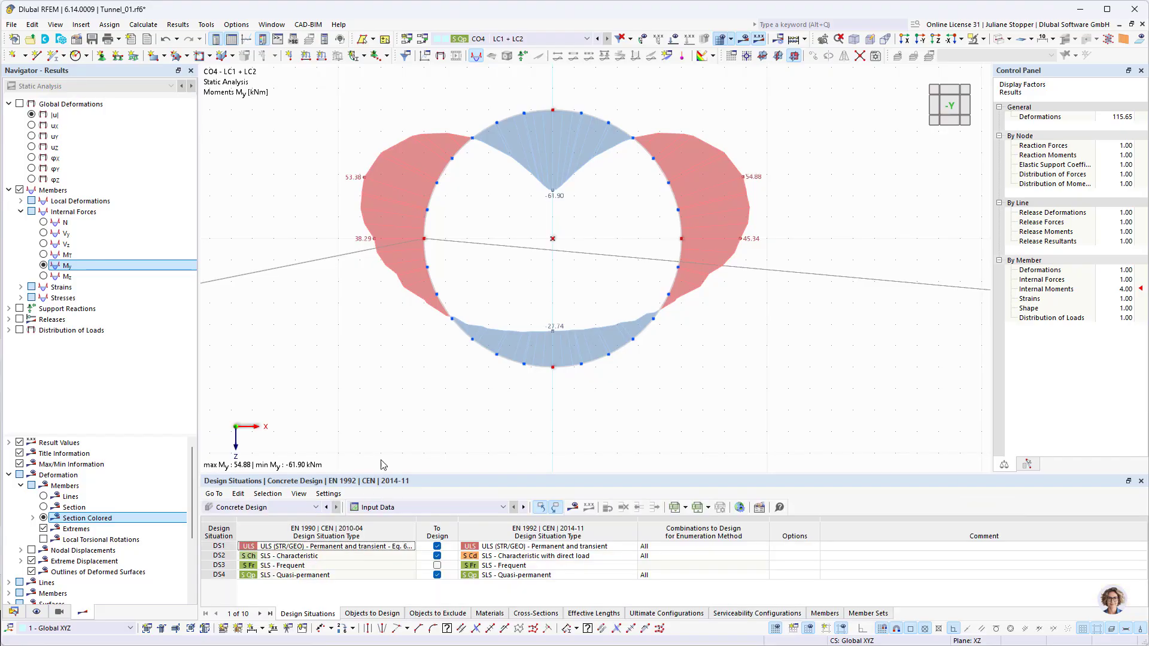
left_click(571, 509)
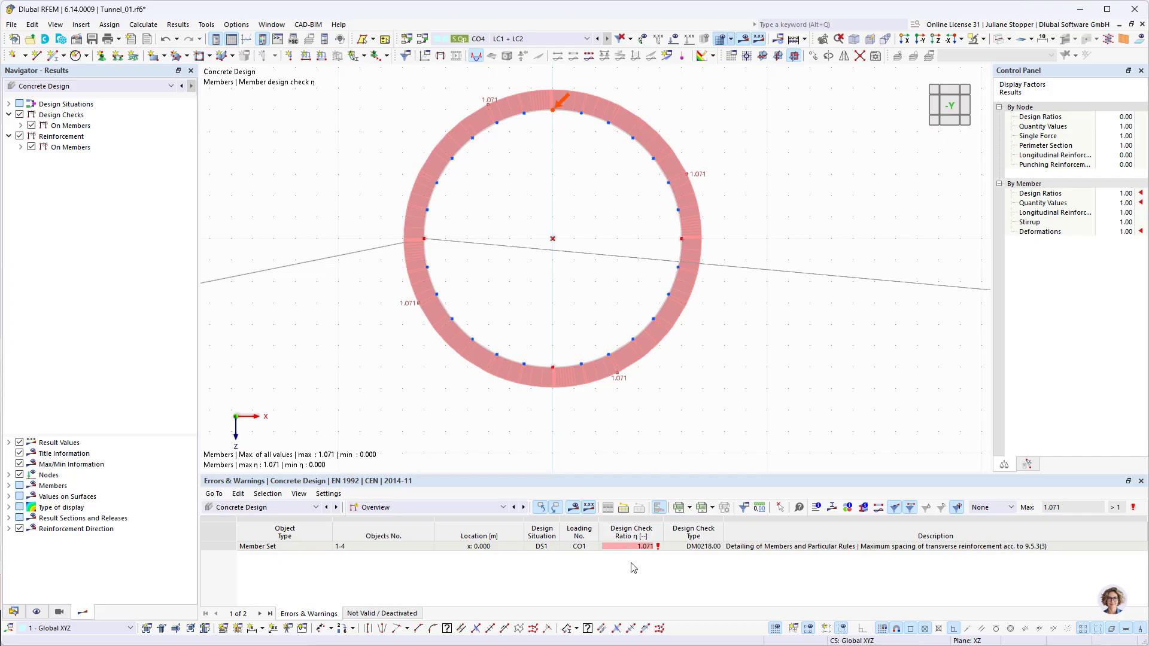
List the design ratios on members in an enlarged table, locate the shear resistance check UL0200.02 and filter out the detailing checks.
left_click(453, 512)
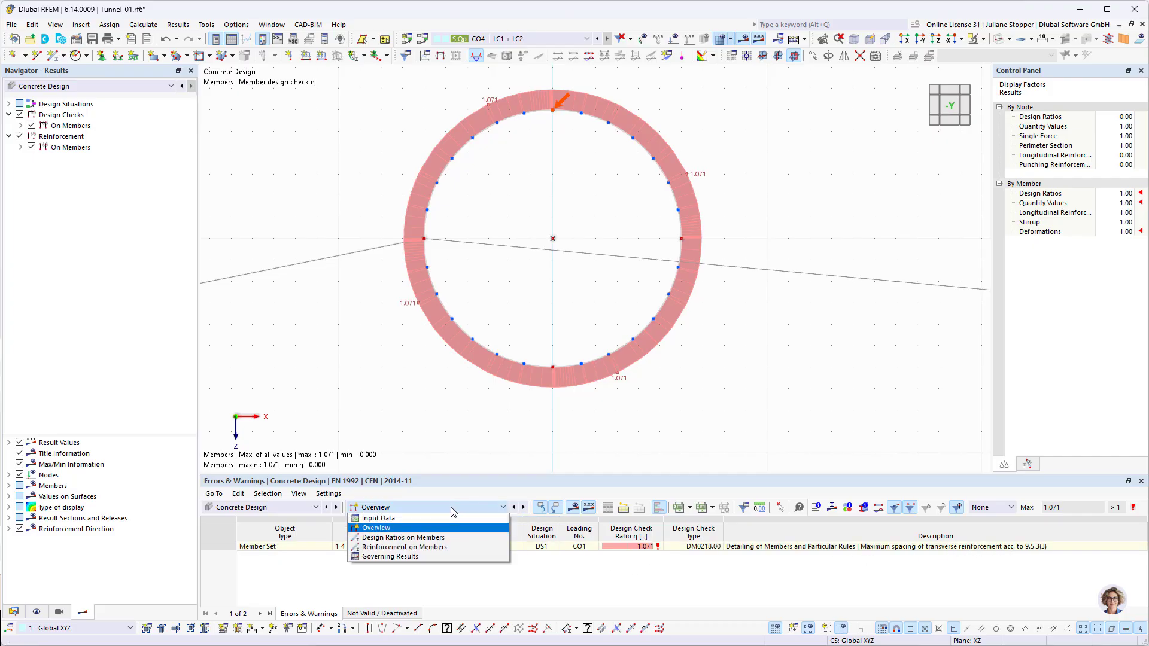
left_click(427, 538)
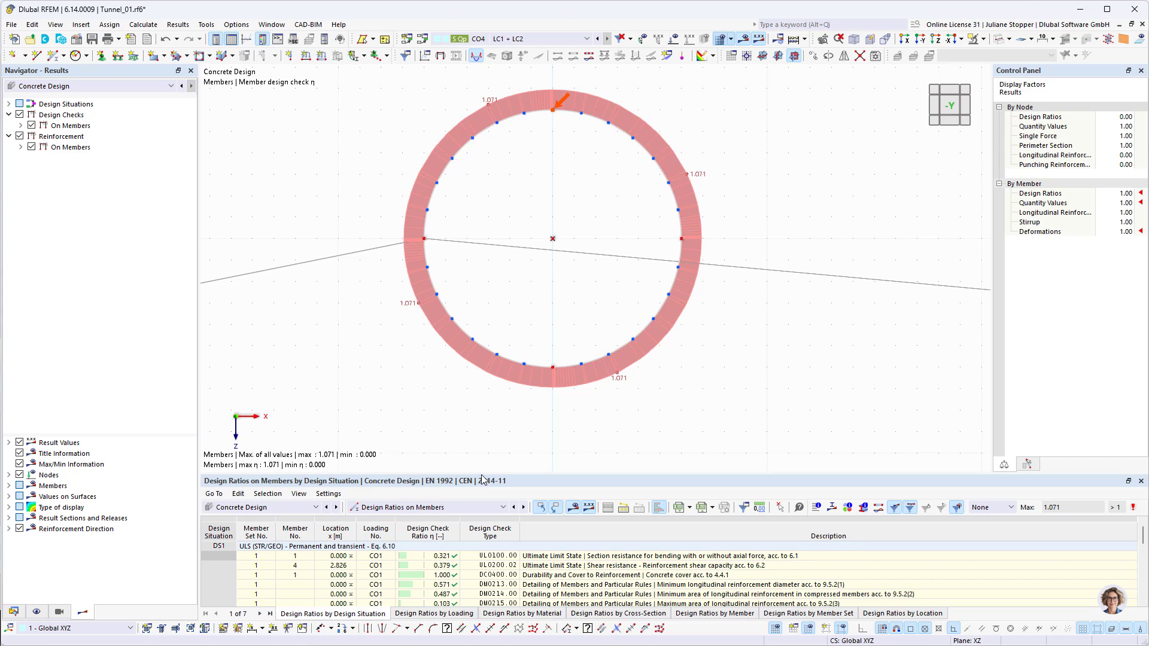
left_click_drag(482, 472, 482, 399)
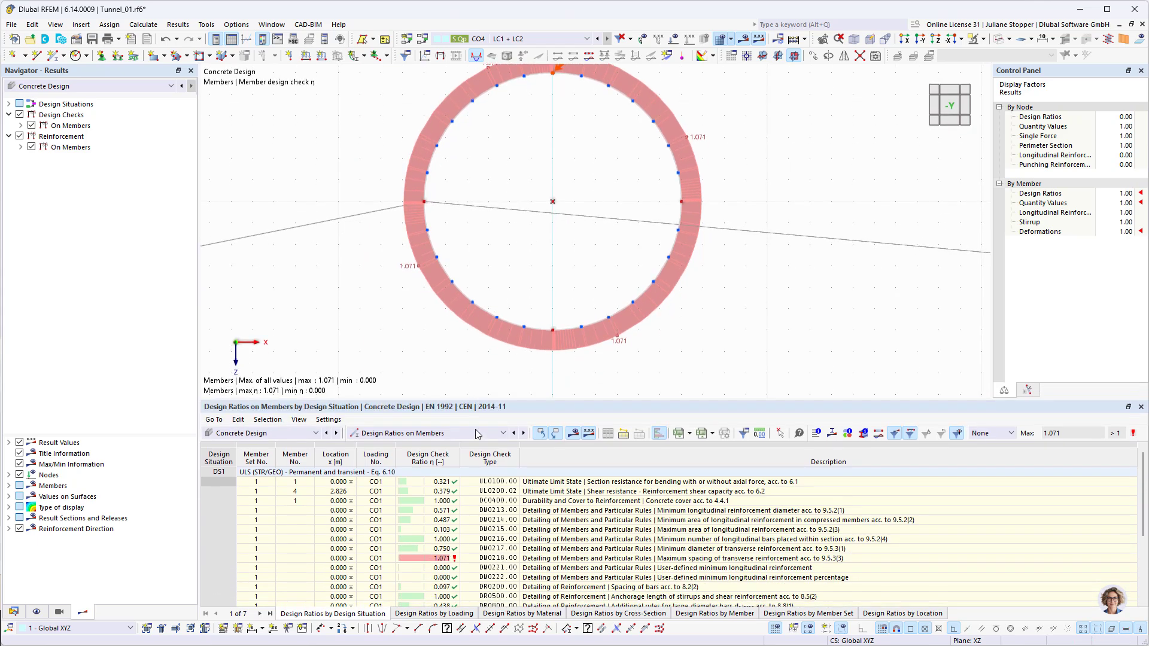
left_click(508, 492)
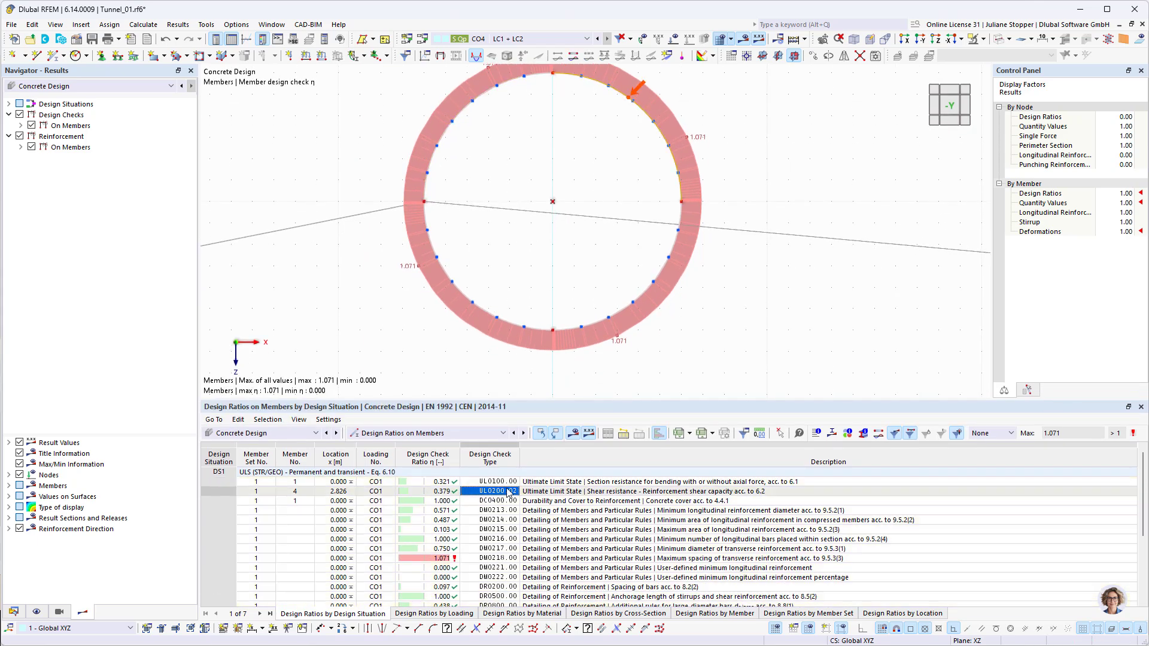
left_click(956, 433)
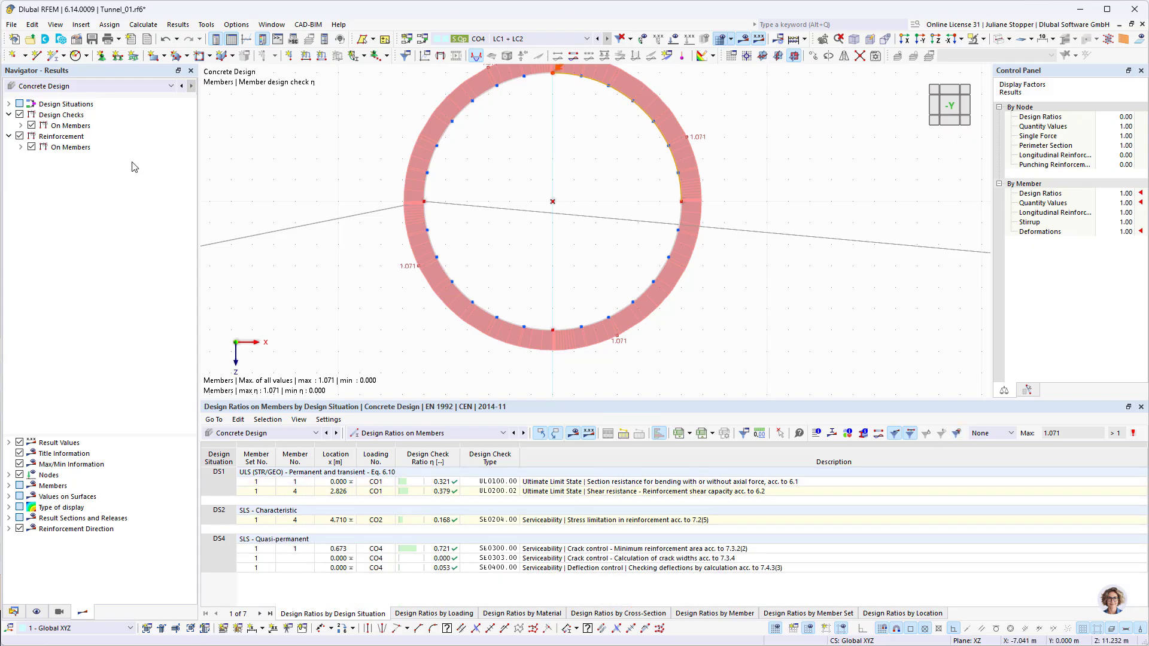
Display the ultimate limit state check UL0100 on the rings instead of the ratio envelope.
left_click(21, 127)
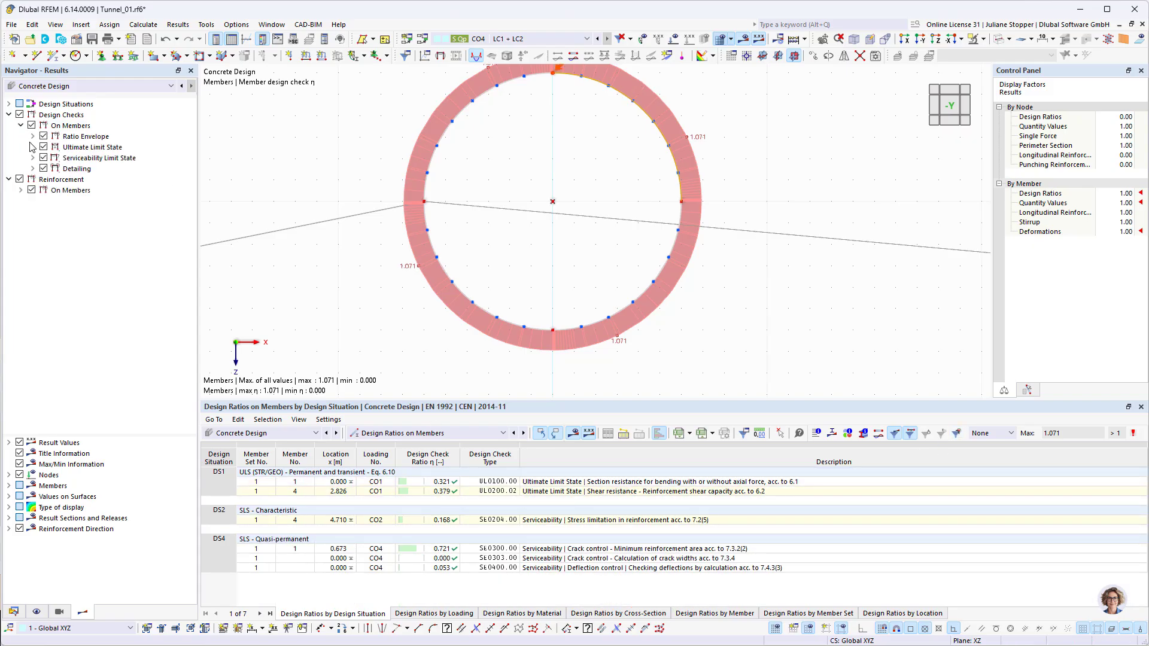
left_click(33, 146)
left_click(44, 157)
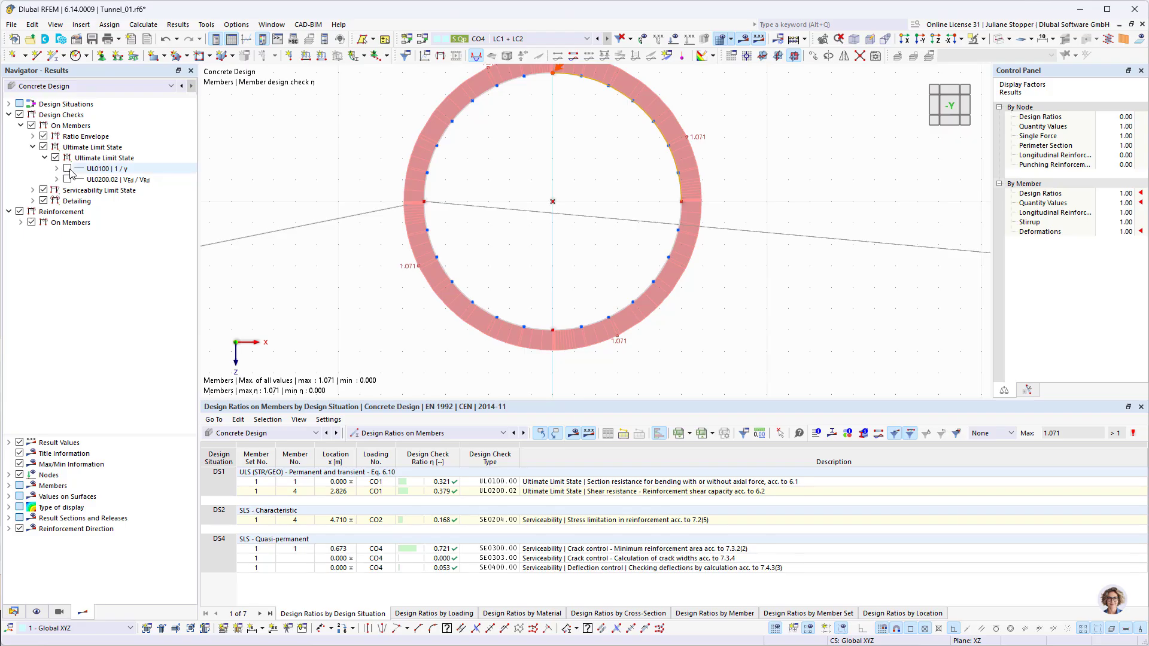
left_click(68, 169)
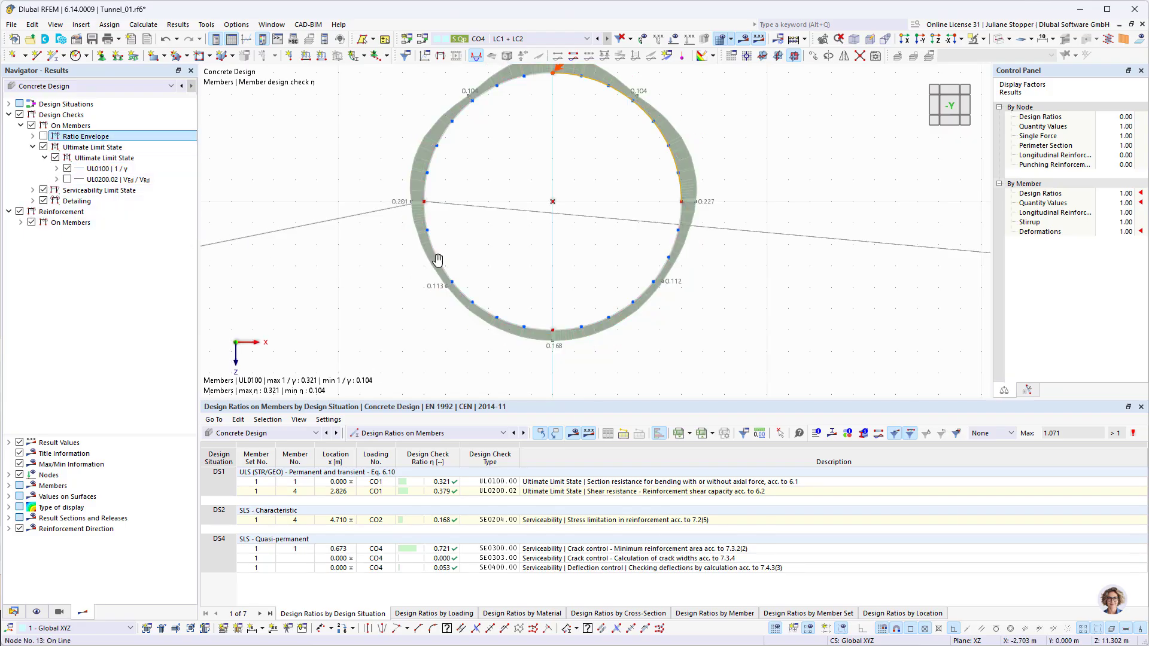
middle_click_drag(436, 259, 456, 321)
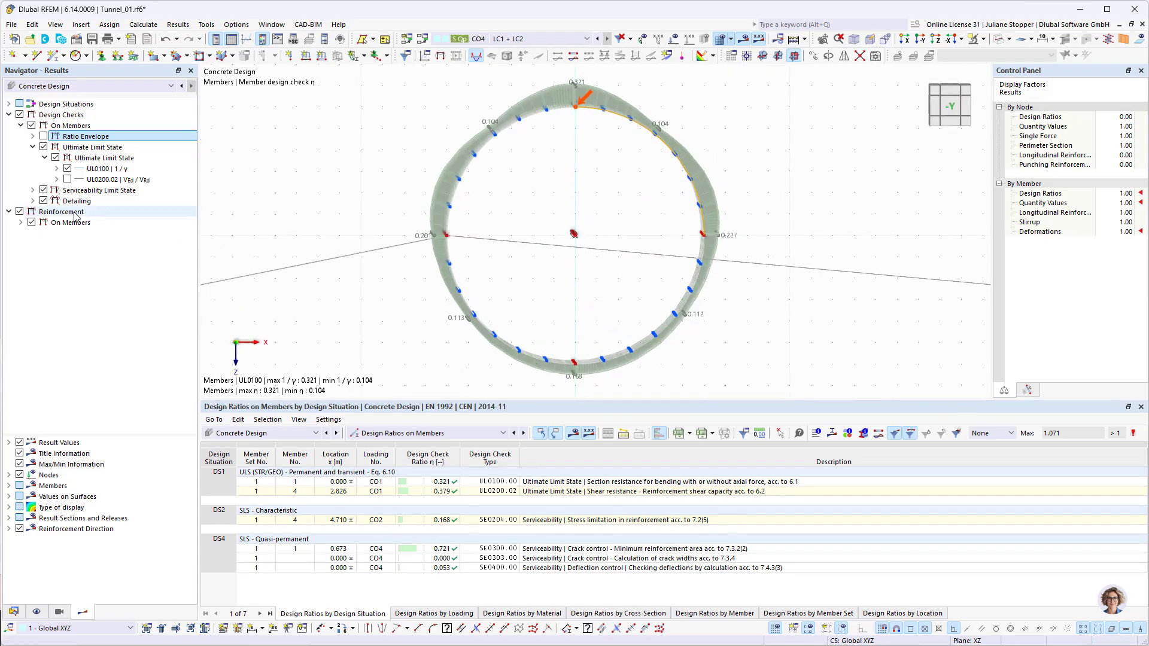
Expand the required reinforcement results on members and view the rings in 3D.
left_click(21, 223)
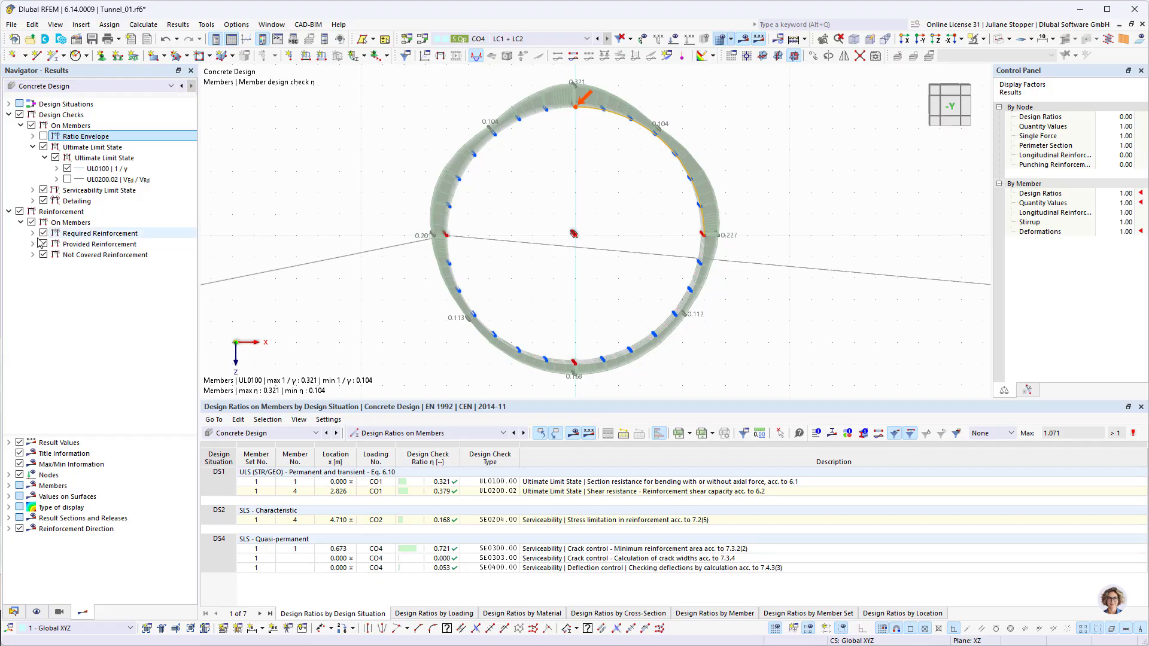
left_click(33, 233)
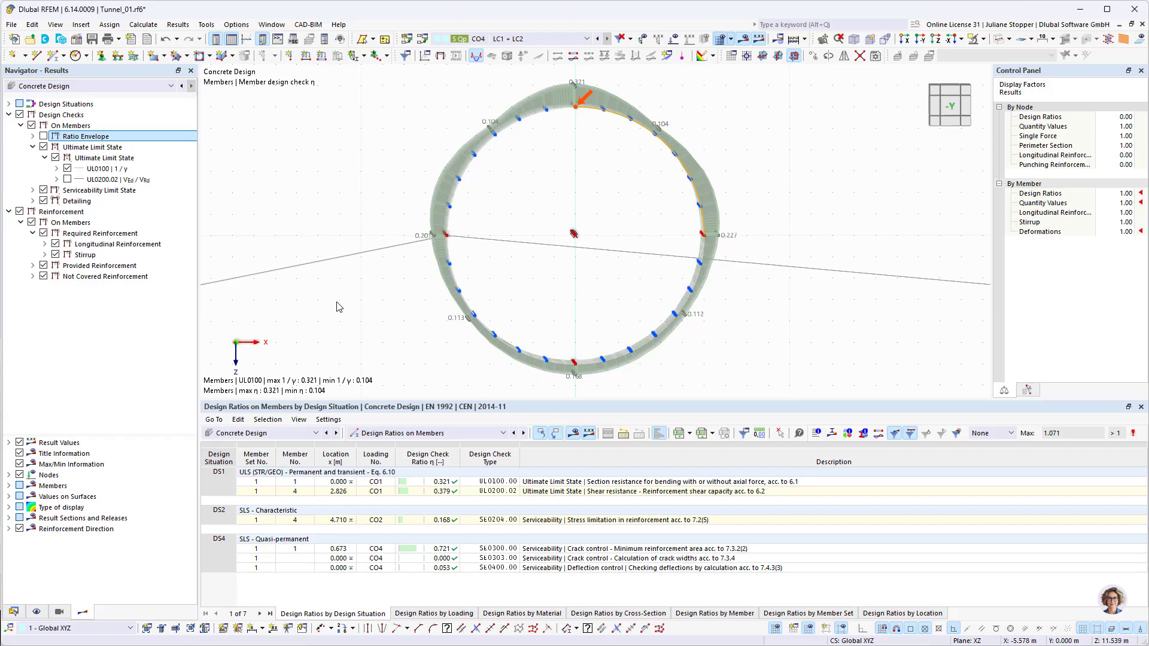
middle_click_drag(671, 395, 628, 398, "ctrl")
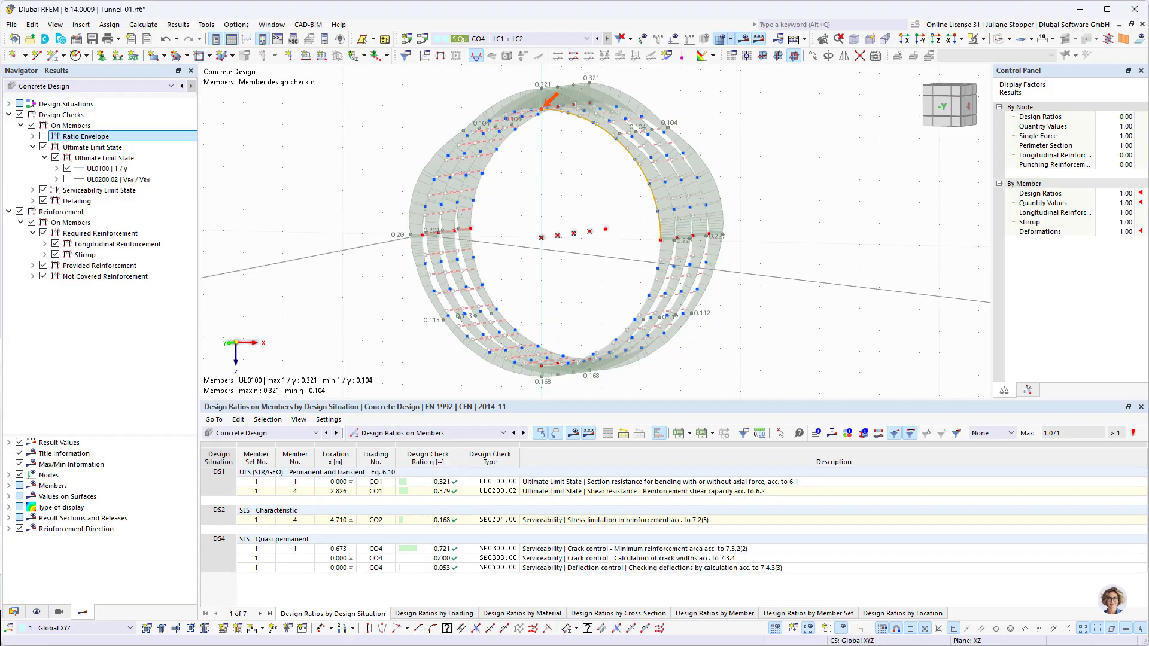
mouse_move(313, 645)
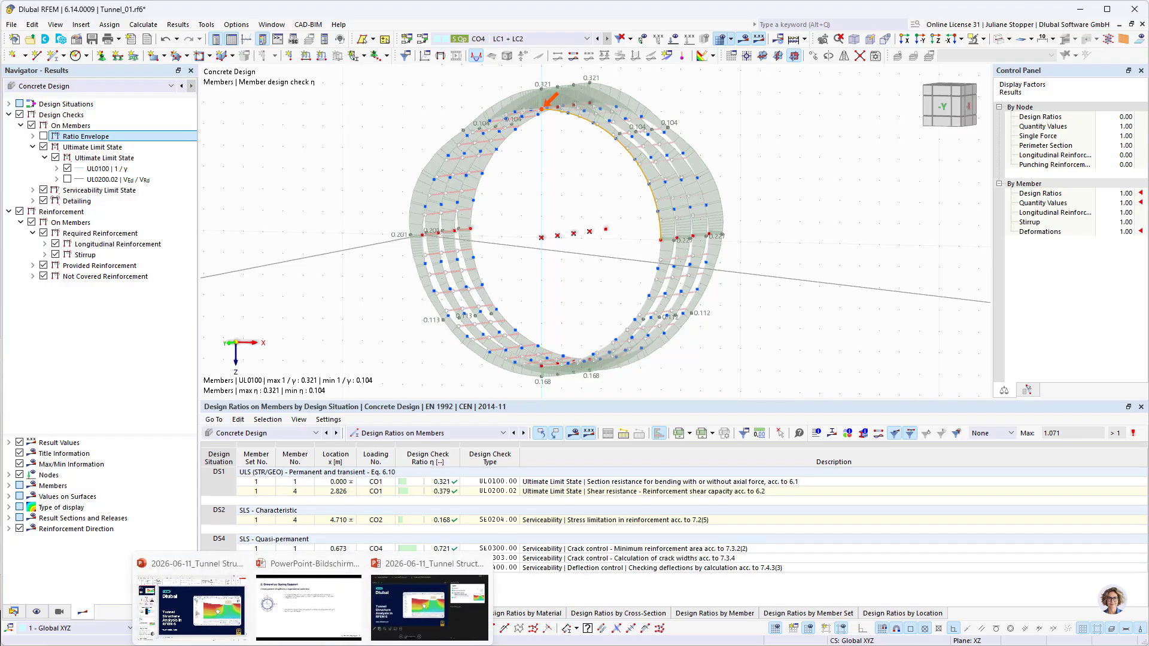
left_click(304, 610)
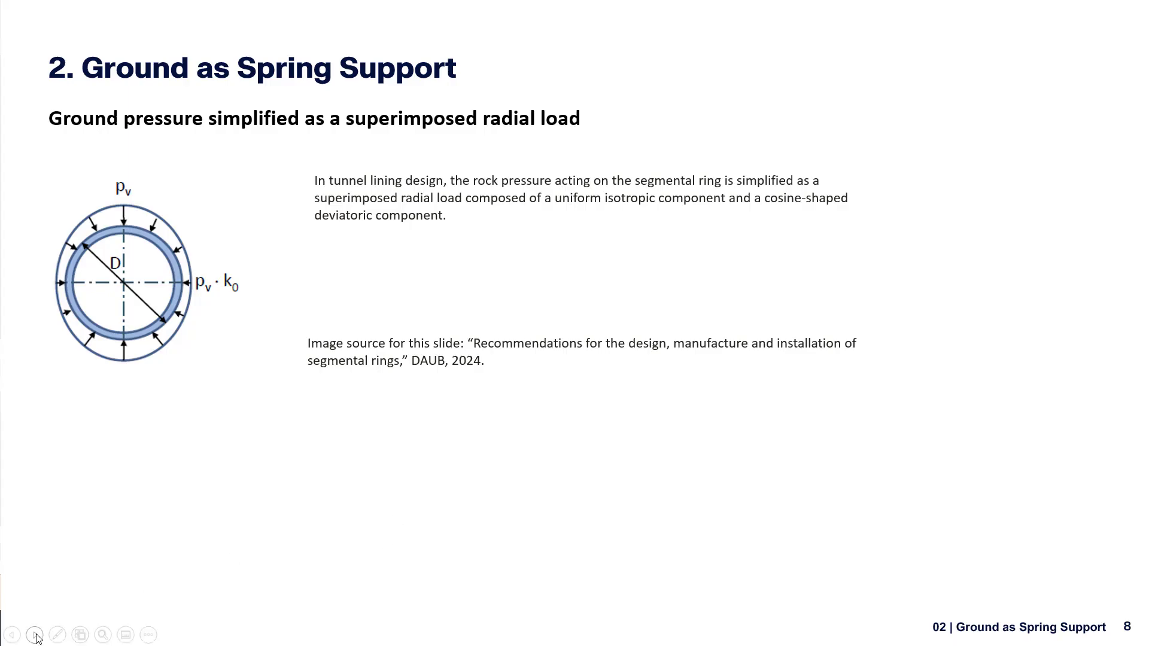
left_click(34, 635)
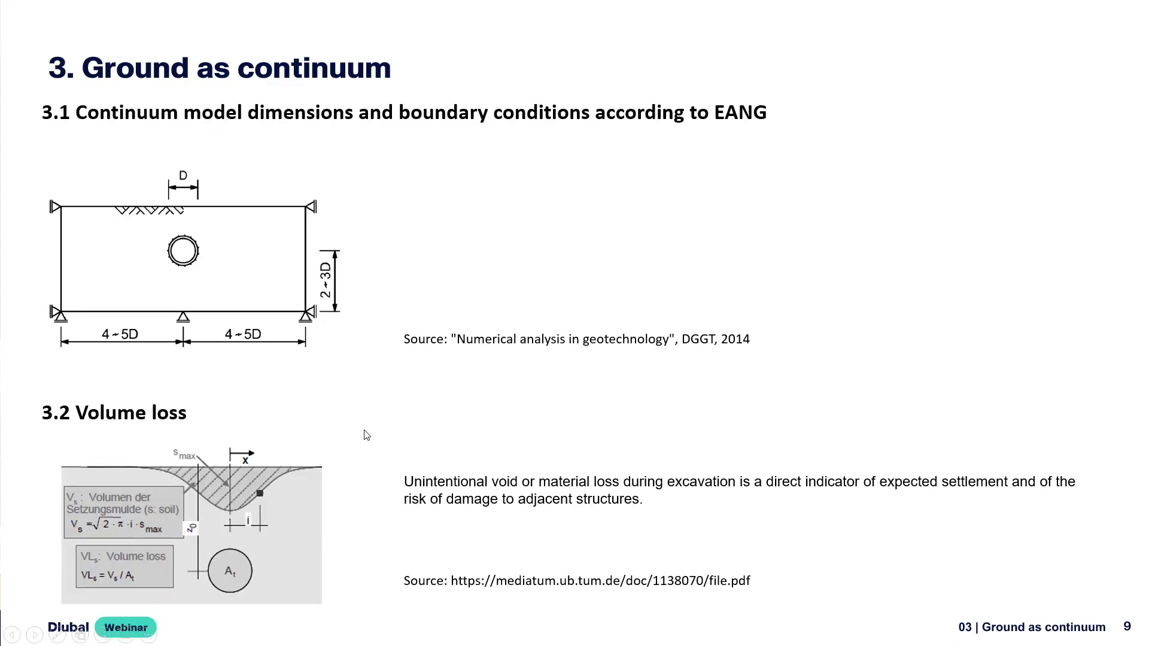
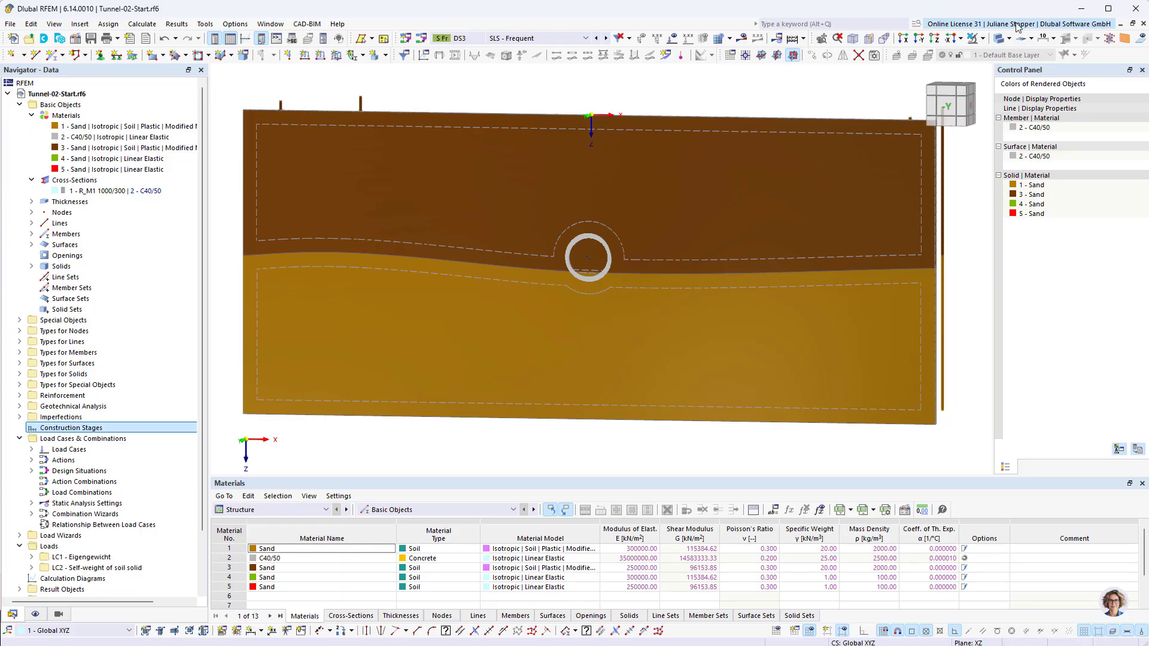
Show the soil solids of the Tunnel-02-Start model transparently and check the activated add-ons in its base data.
left_click(998, 39)
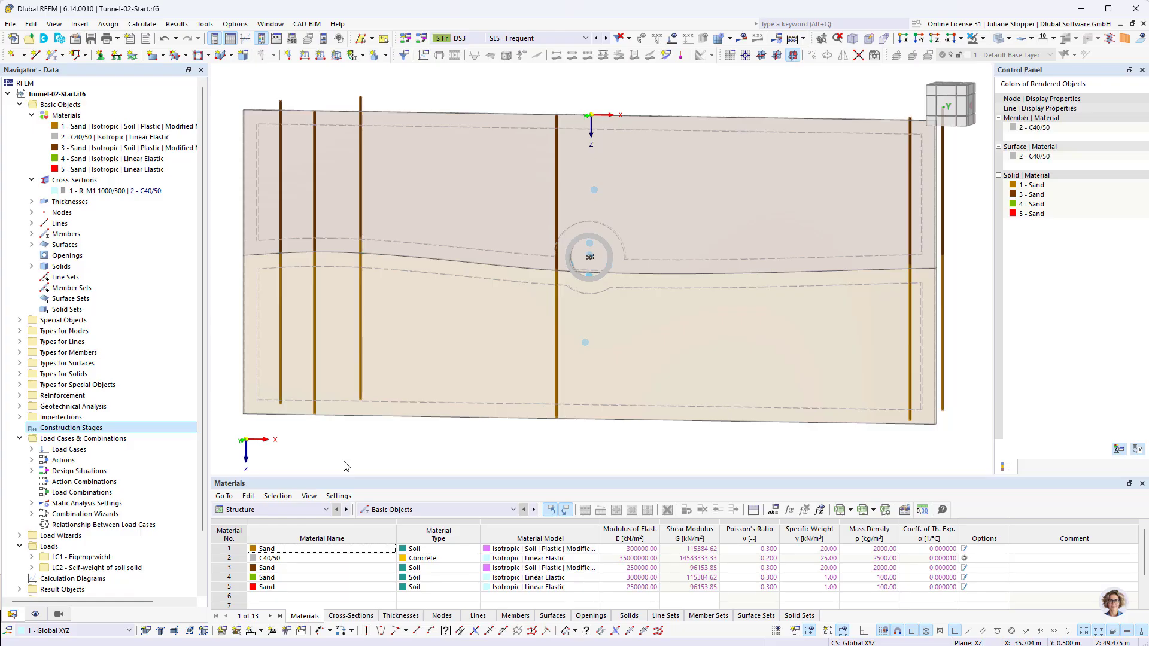
right_click(53, 104)
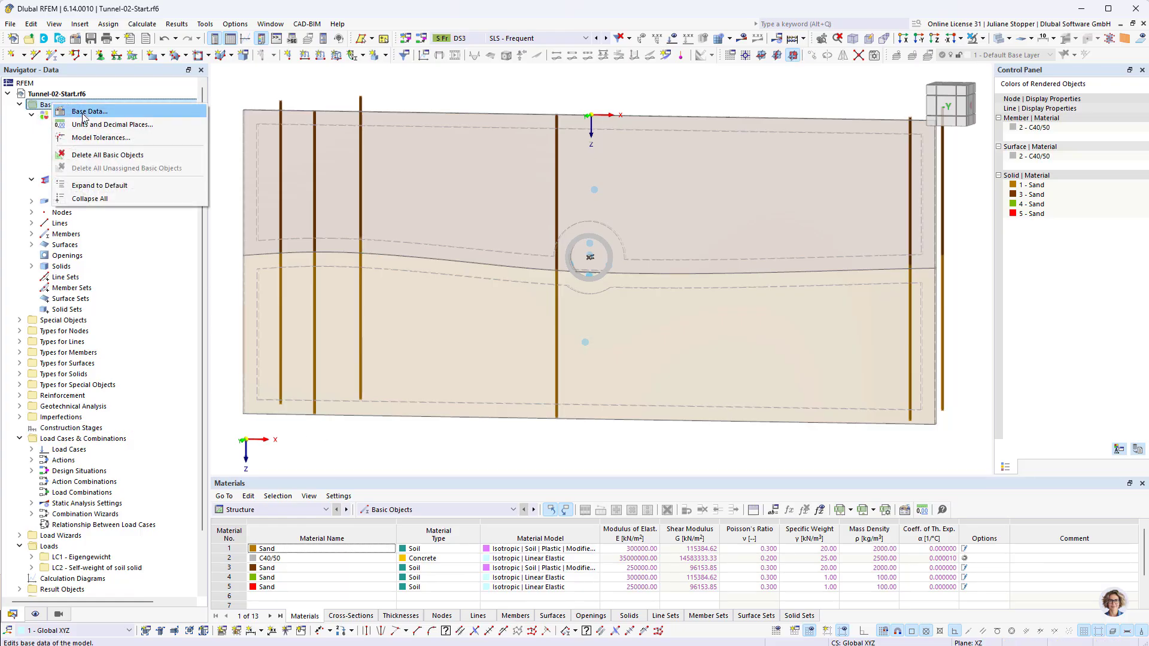
left_click(84, 112)
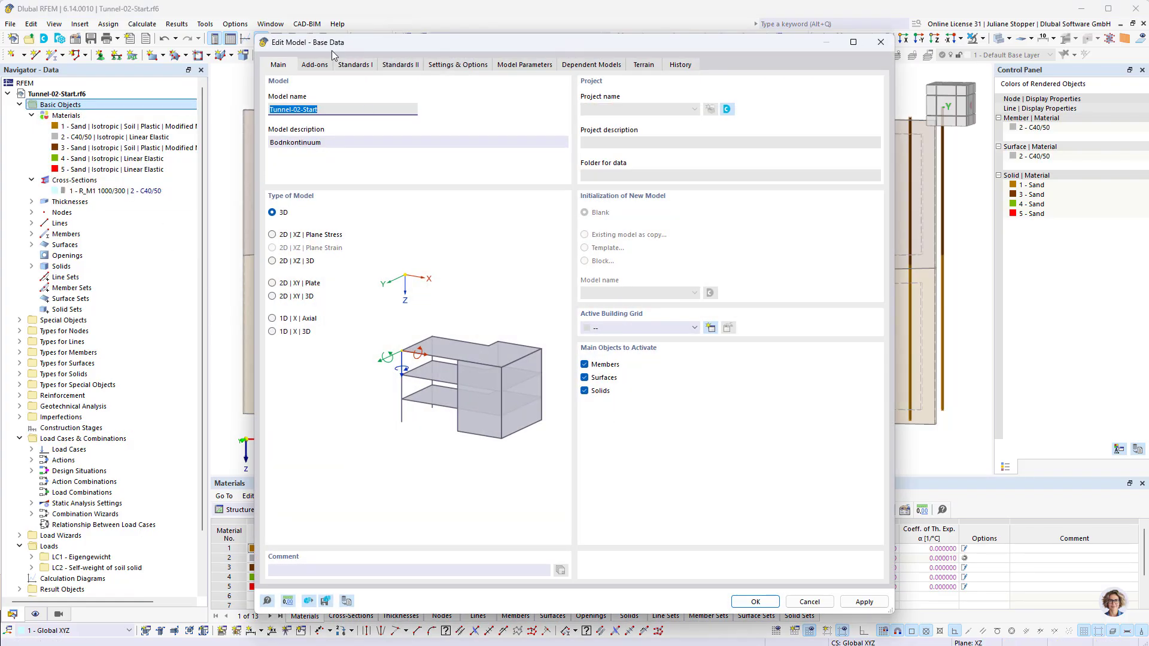
left_click(314, 64)
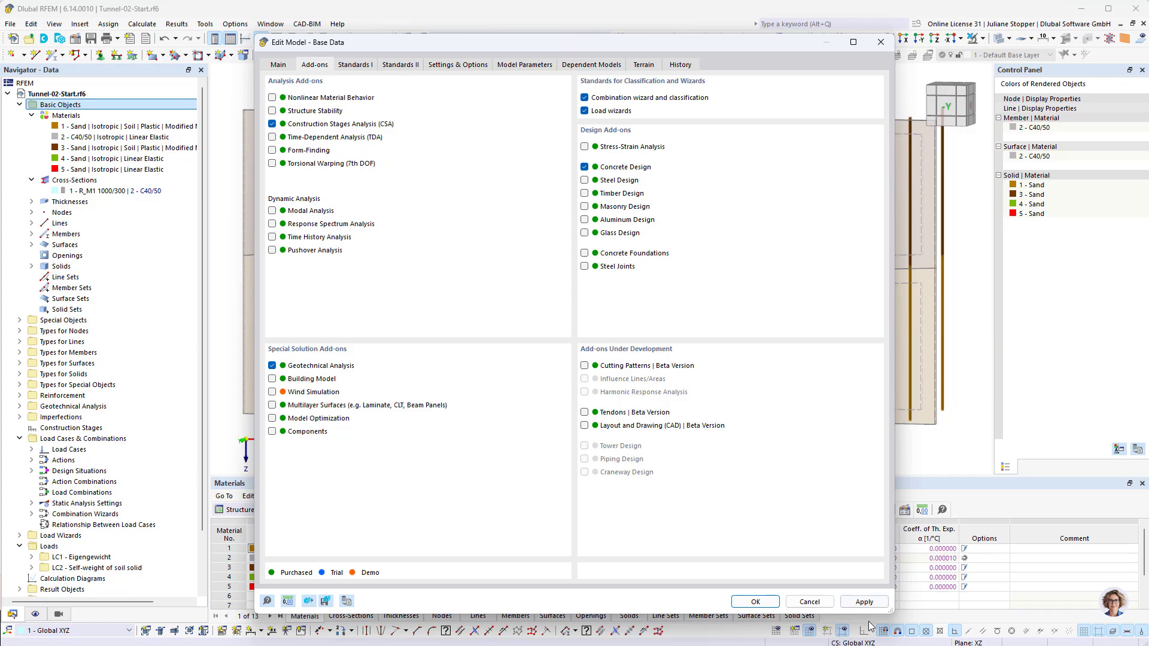
left_click(756, 602)
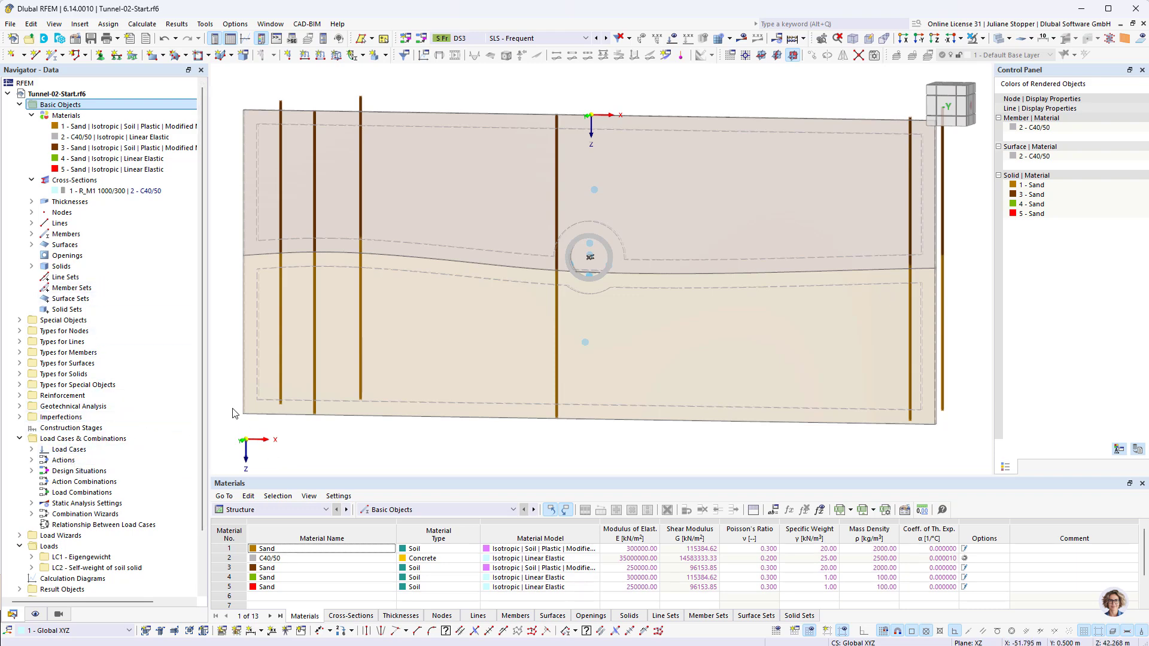
Check the available material models and the Modified Mohr-Coulomb strength parameters of the first sand material.
left_click(54, 127)
double_click(55, 128)
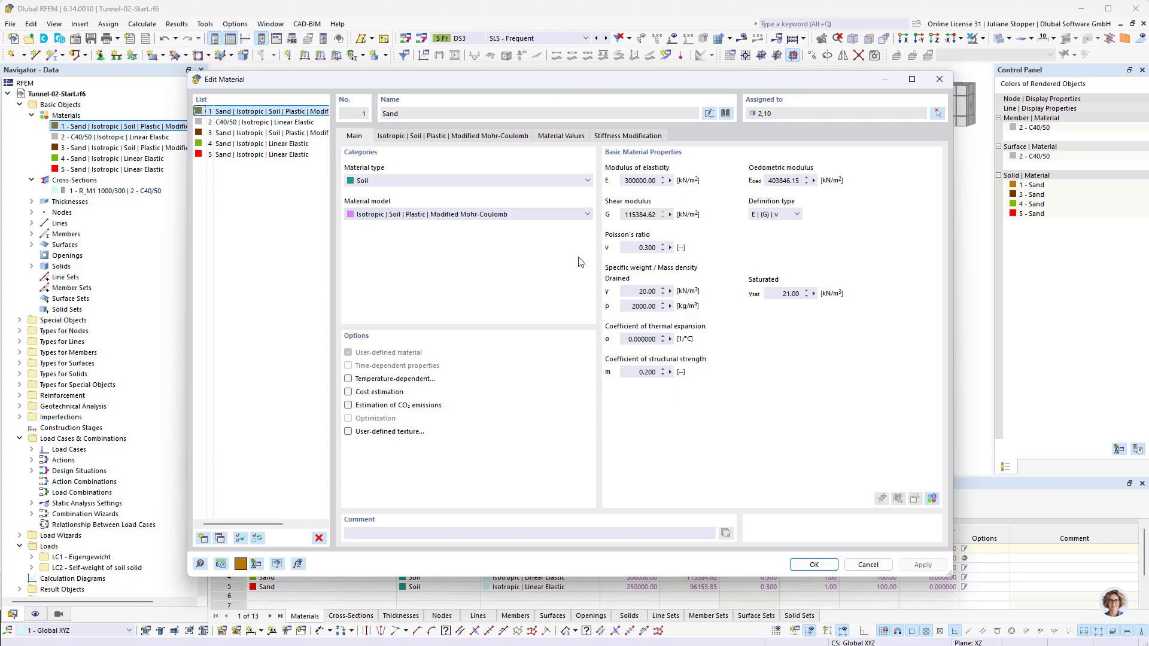
left_click(587, 215)
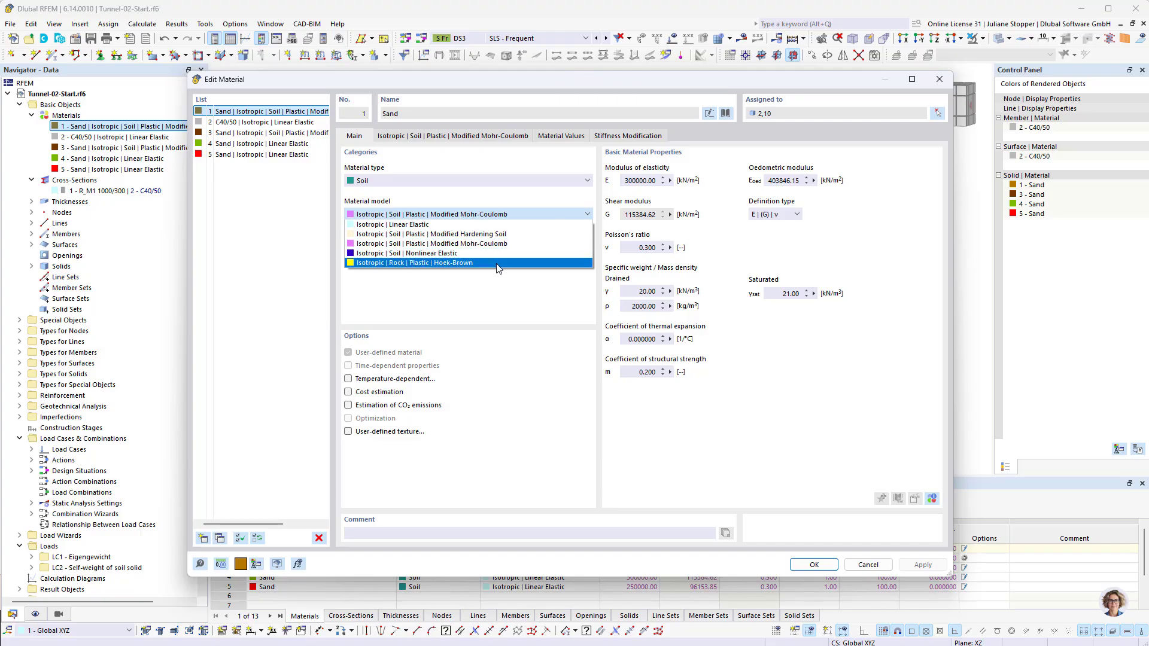
left_click(481, 292)
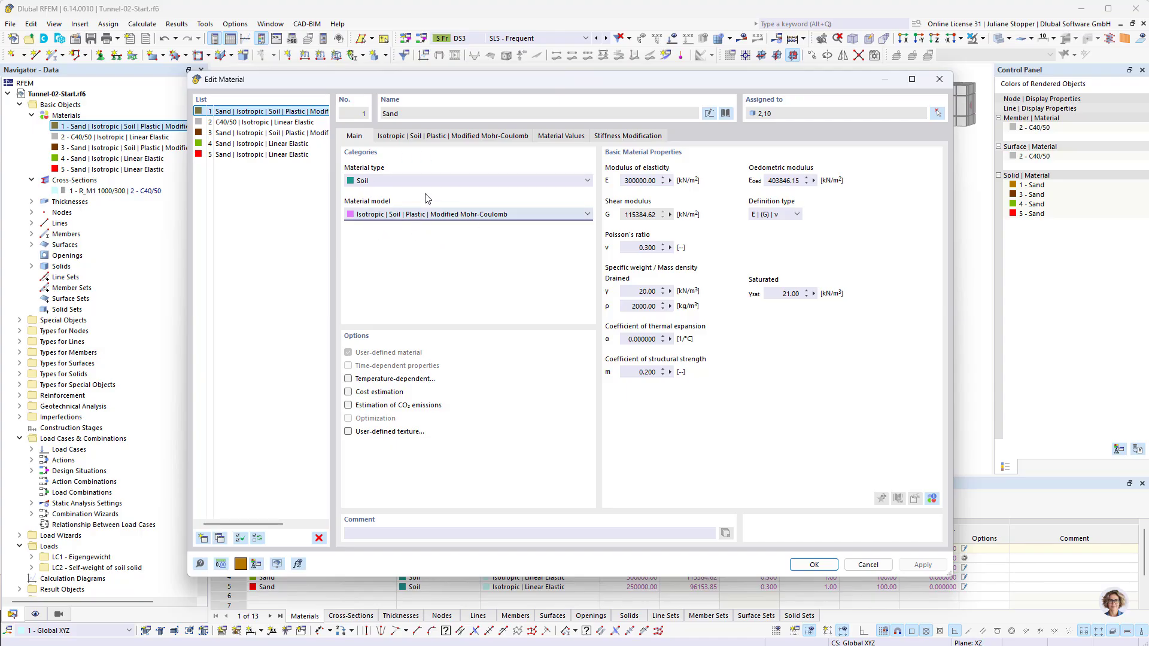
left_click(432, 137)
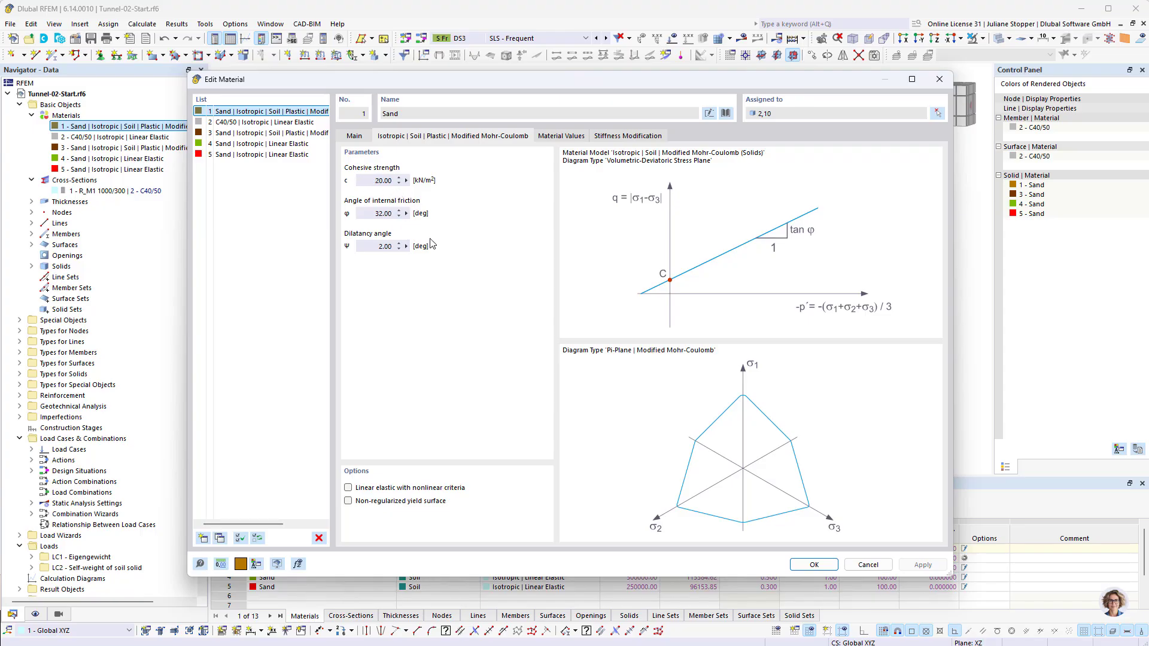
left_click(355, 135)
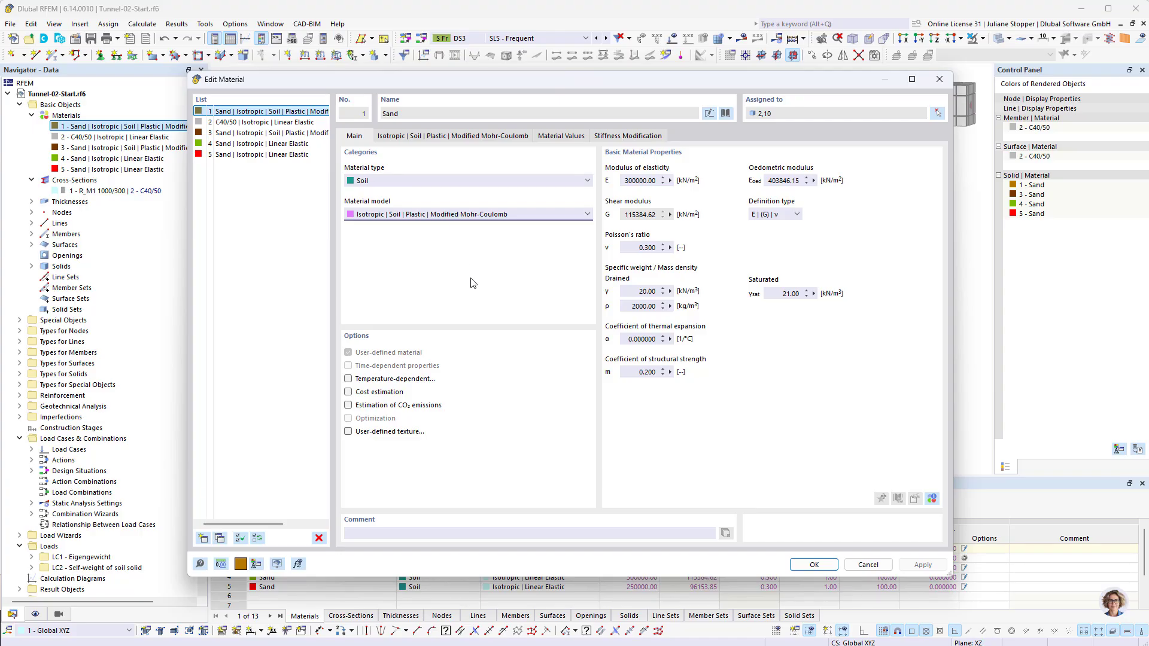
Compare the basic properties of sand materials 3, 1 and 4, leaving the material definitions without saving changes.
left_click(304, 134)
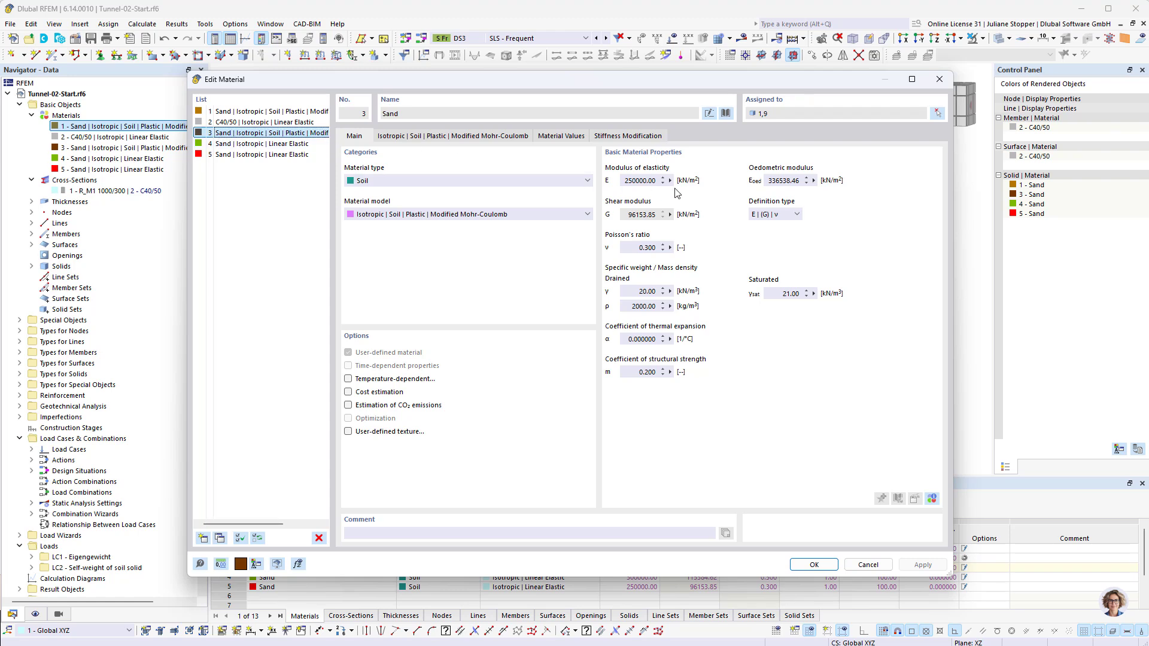
left_click(285, 109)
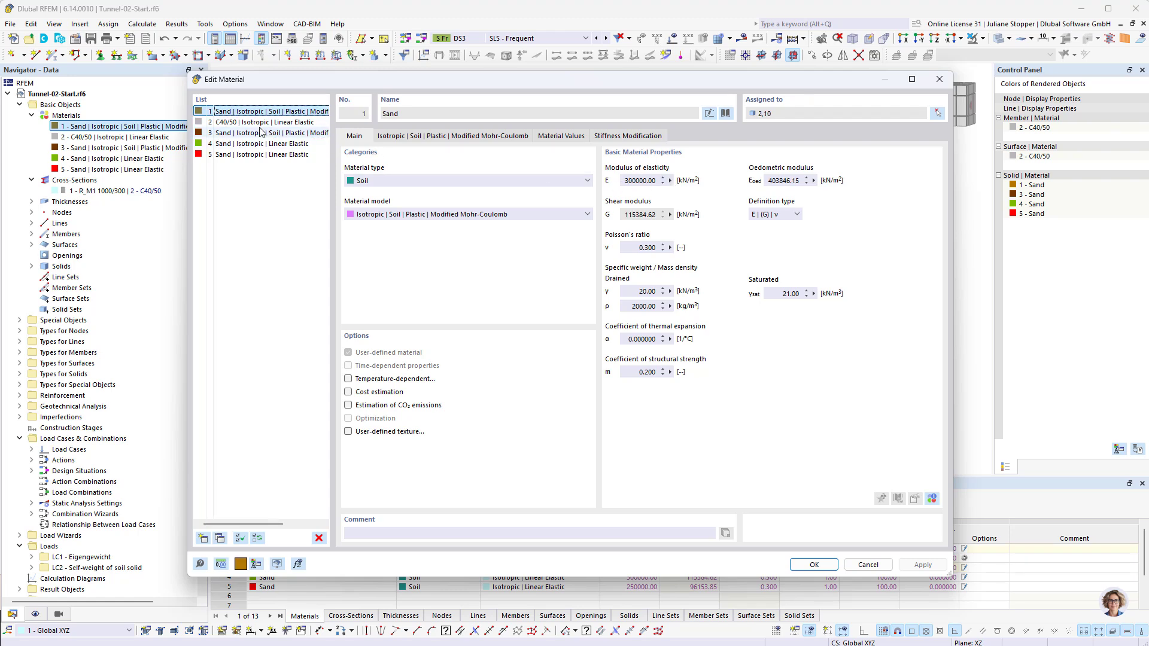
left_click(271, 145)
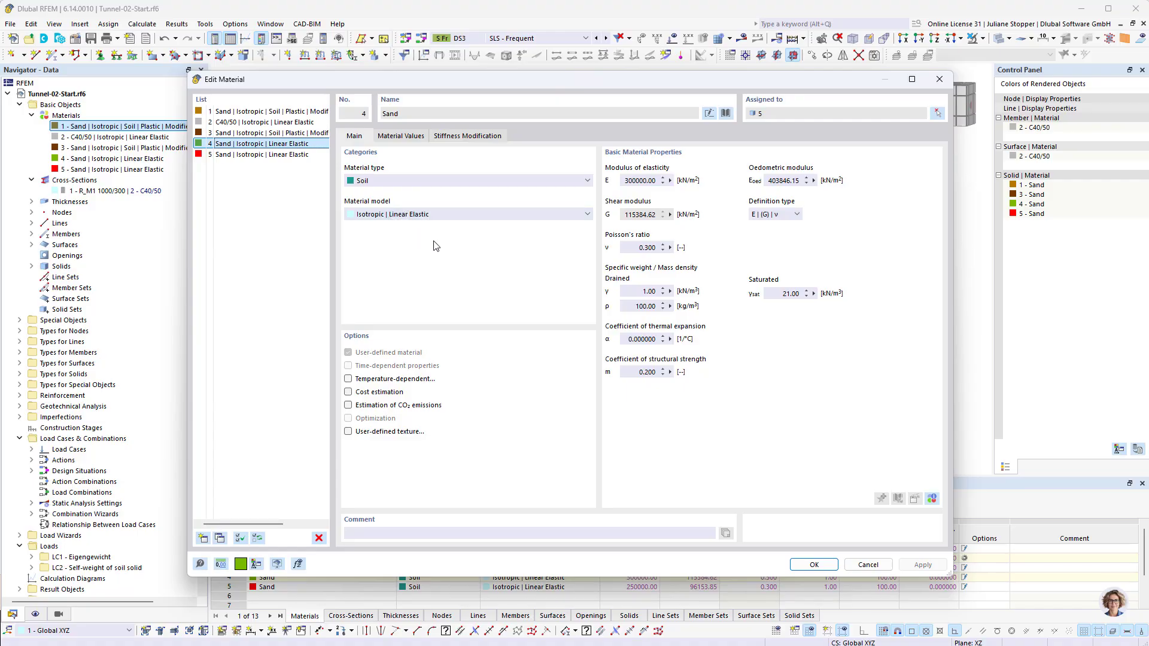
left_click(868, 565)
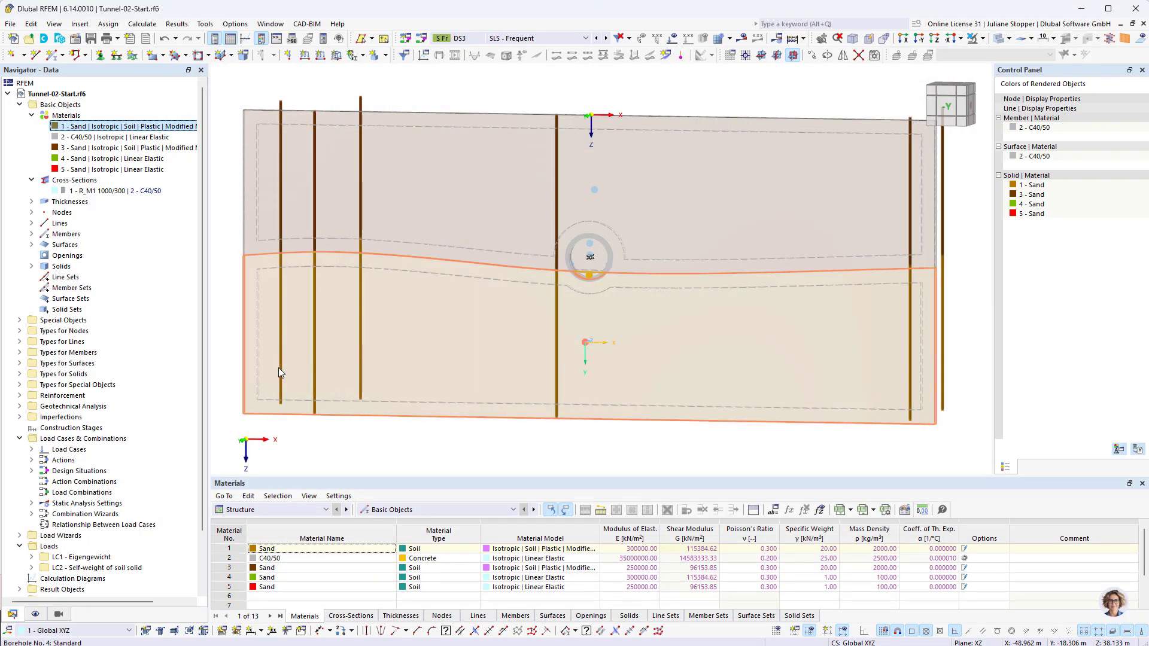
Examine the thin soil slice, its outer edge and the surrounding boreholes from an oblique view.
middle_click_drag(278, 369, 426, 363, "ctrl")
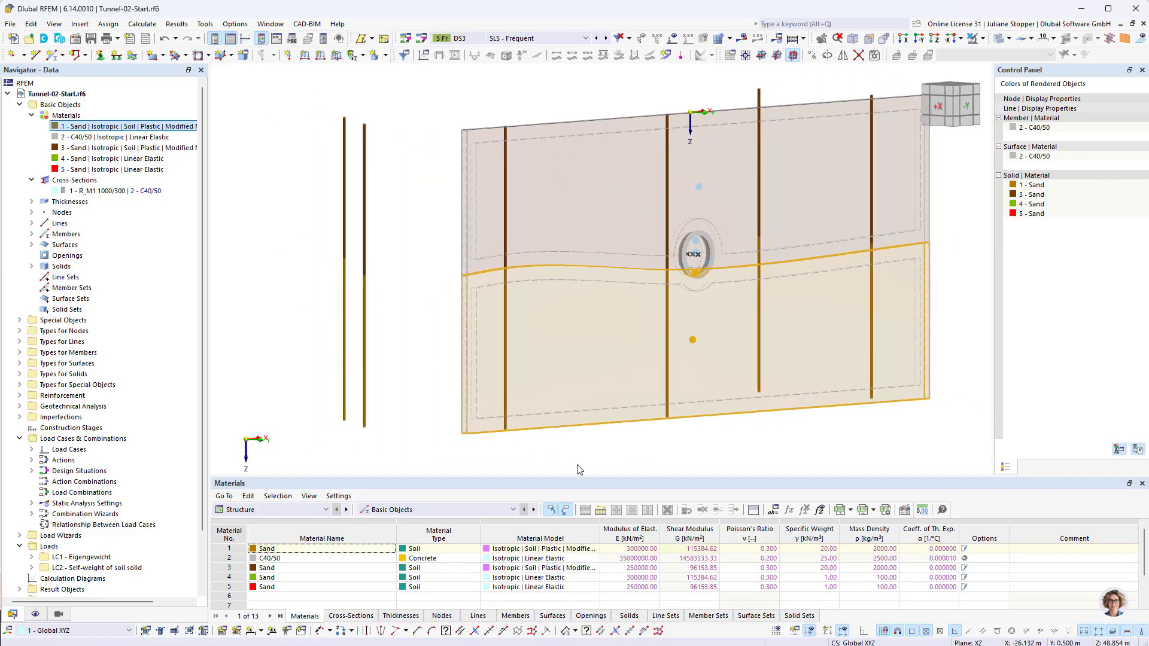
middle_click_drag(676, 460, 652, 458, "ctrl")
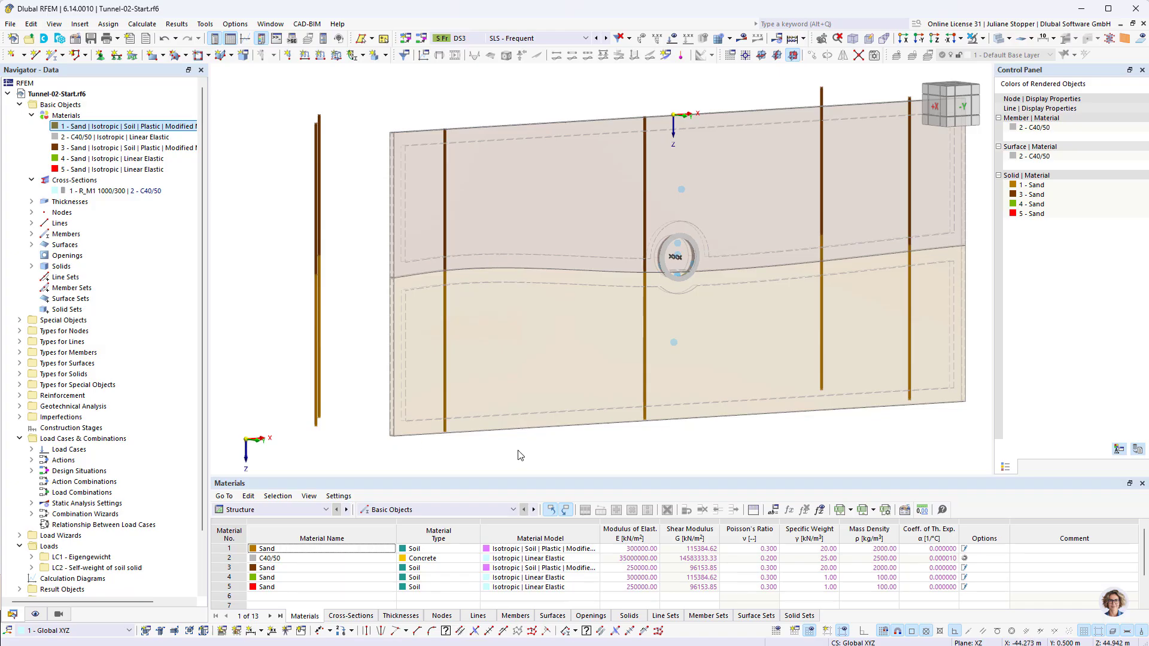
scroll(387, 417, "up", 2)
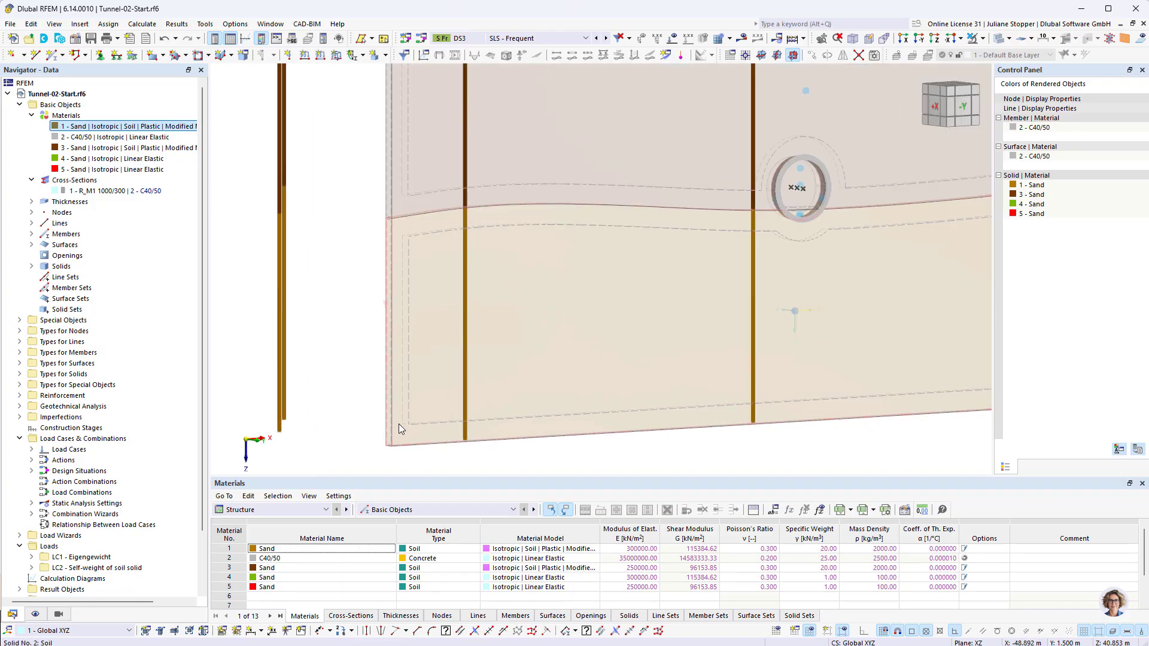
scroll(394, 420, "down", 2)
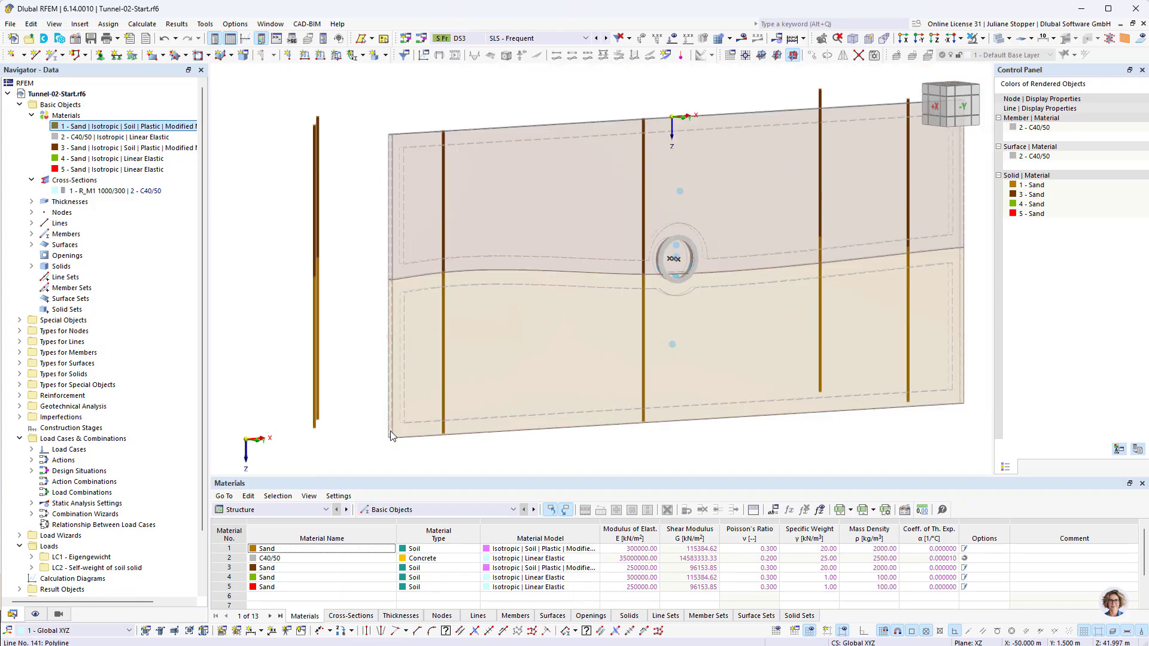
scroll(396, 436, "up", 3)
scroll(395, 431, "down", 4)
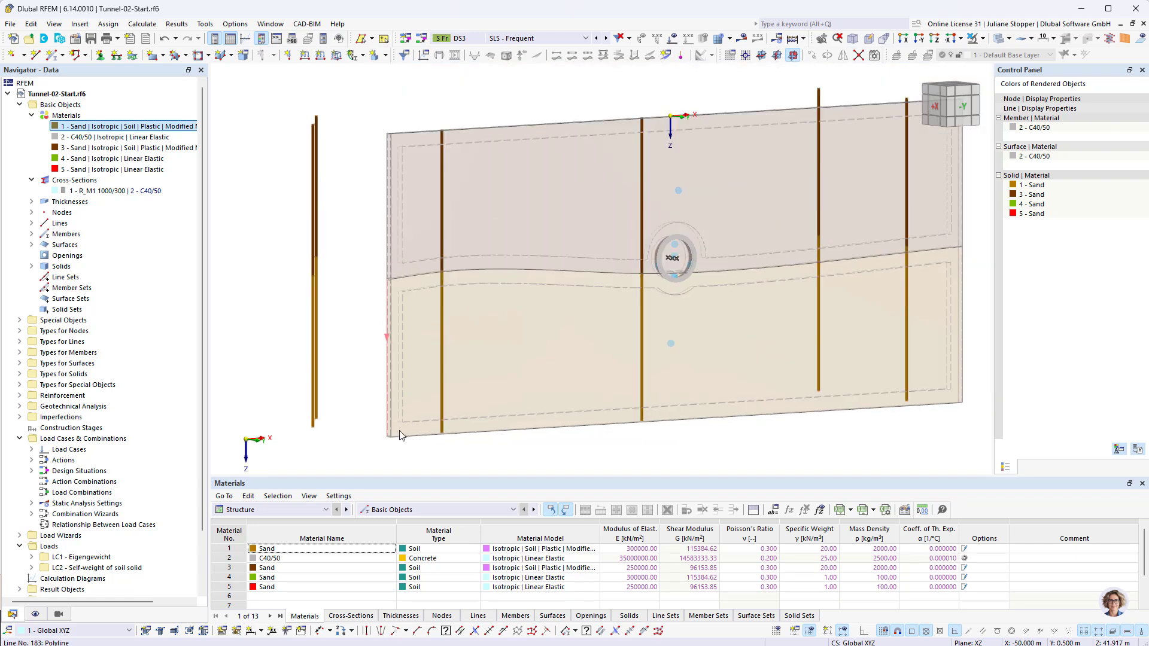
middle_click_drag(610, 449, 638, 421)
scroll(603, 453, "down", 1)
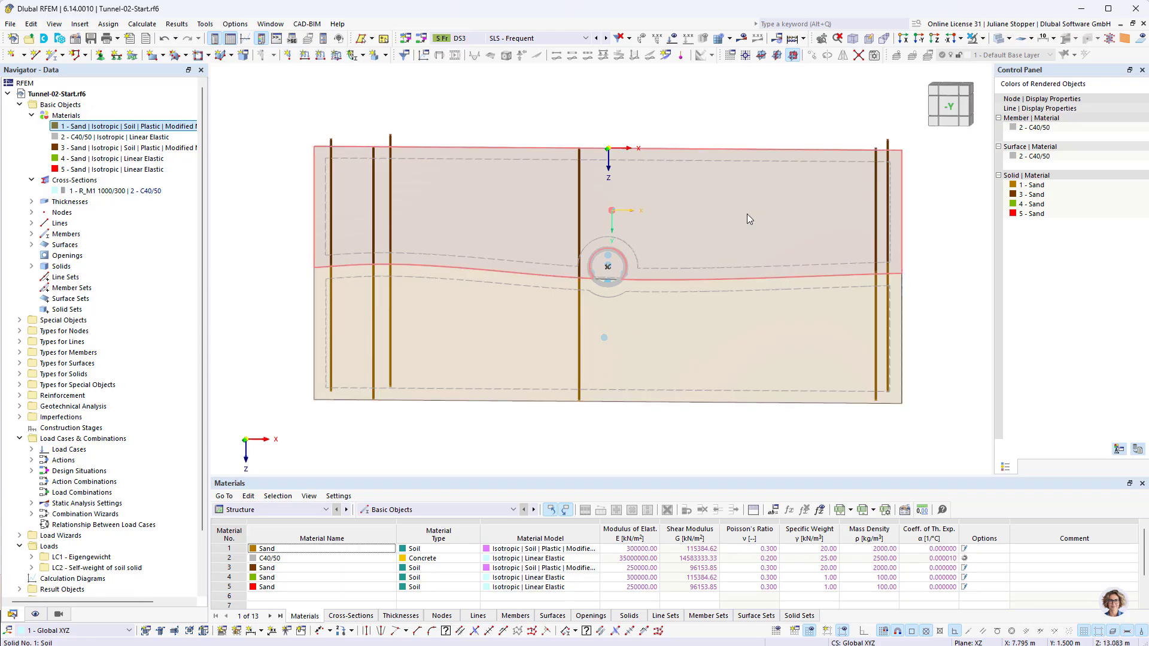
Examine the tunnel lining ring and the soil layer boundary crossing it up close, from the front.
middle_click_drag(617, 329, 639, 328, "ctrl")
scroll(632, 246, "up", 4)
scroll(634, 253, "up", 2)
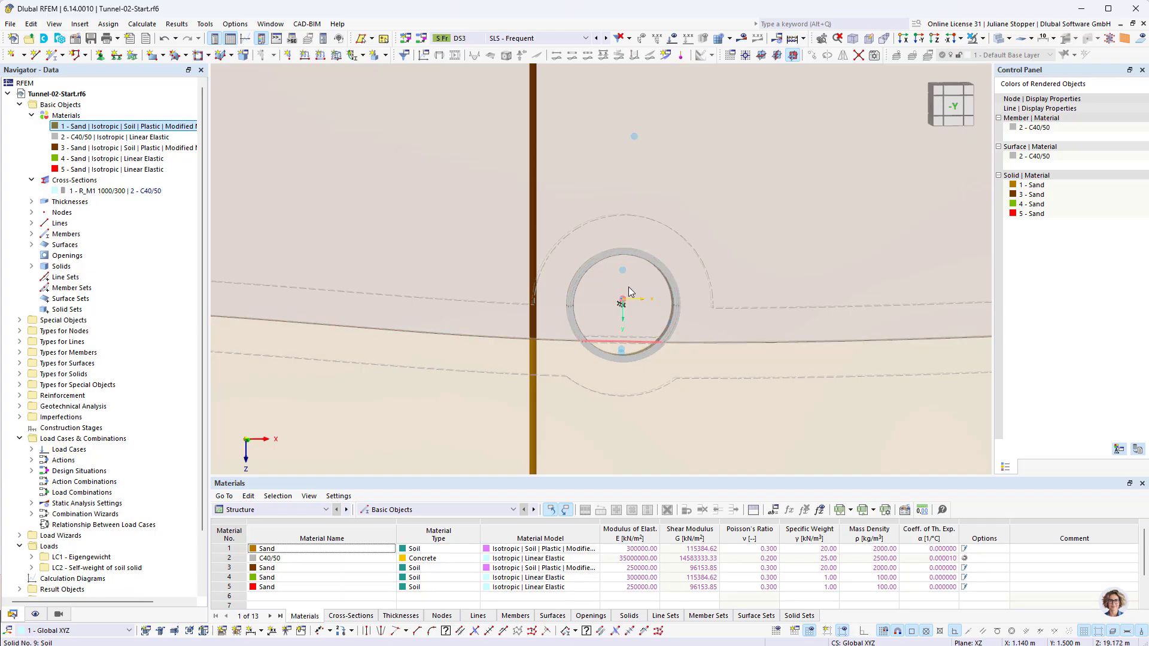
scroll(628, 286, "up", 3)
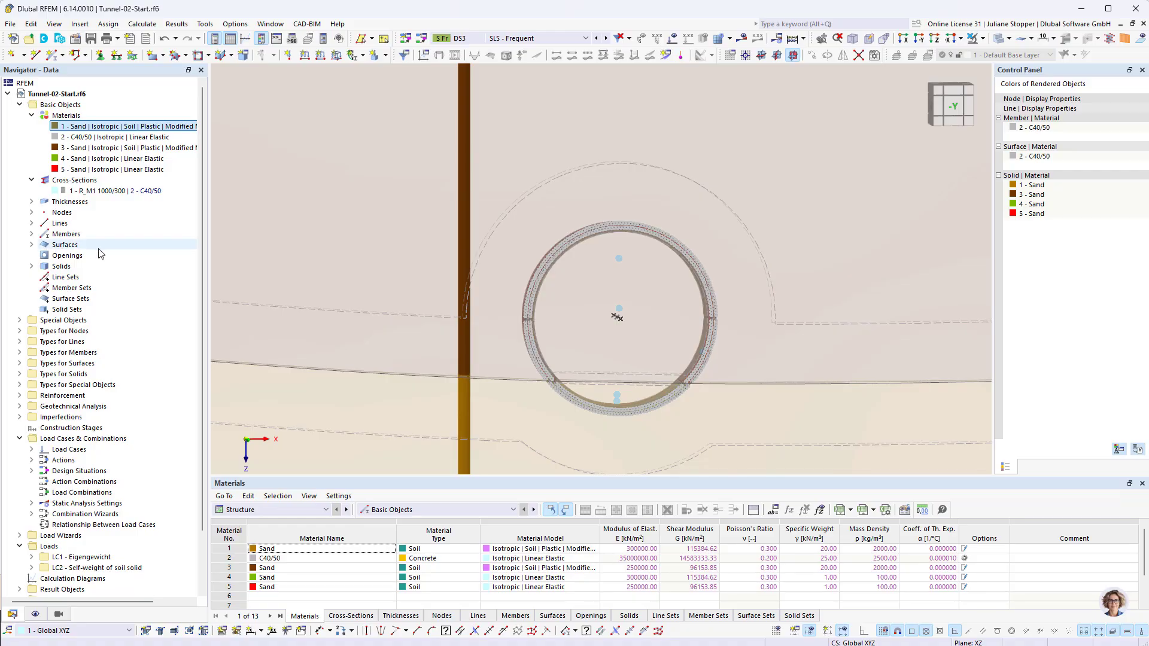
scroll(604, 264, "down", 5)
scroll(605, 264, "down", 3)
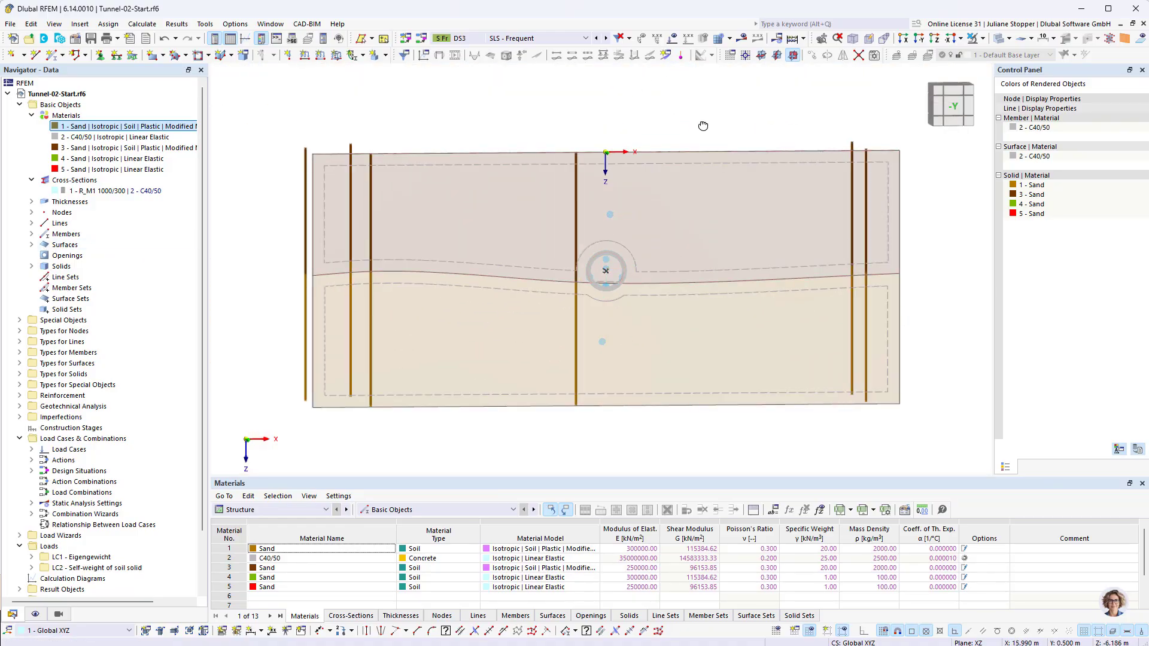
Select the concrete slab surface at ground level and switch the model display to solid rendering.
middle_click_drag(700, 124, 793, 220, "ctrl")
scroll(700, 227, "up", 7)
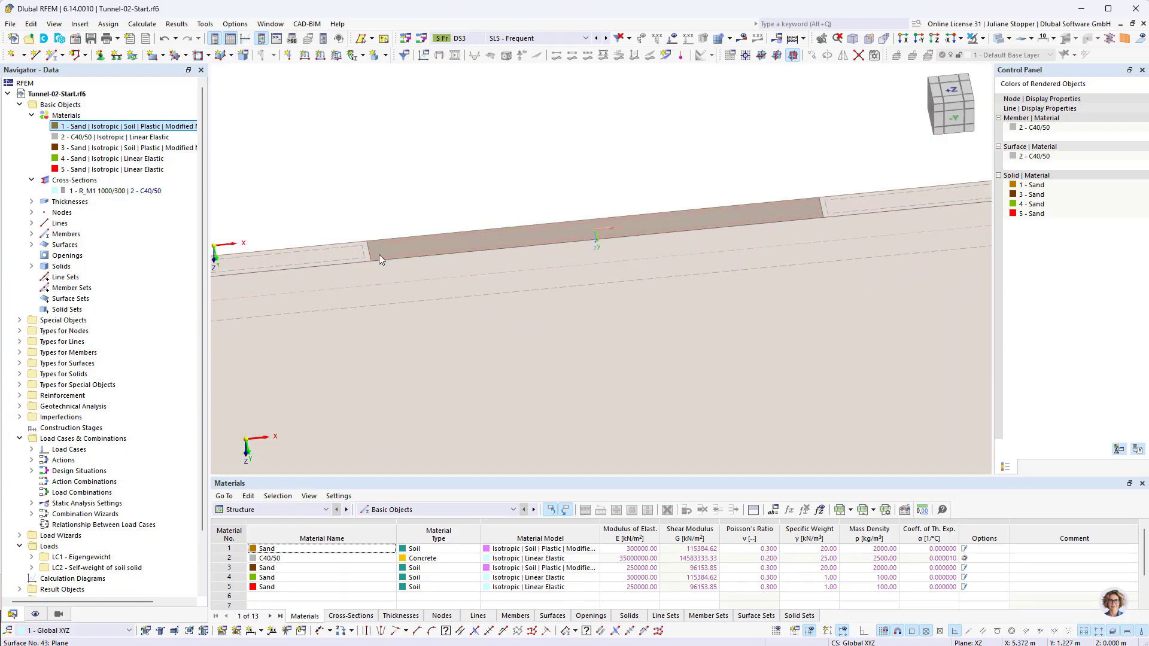
left_click(379, 253)
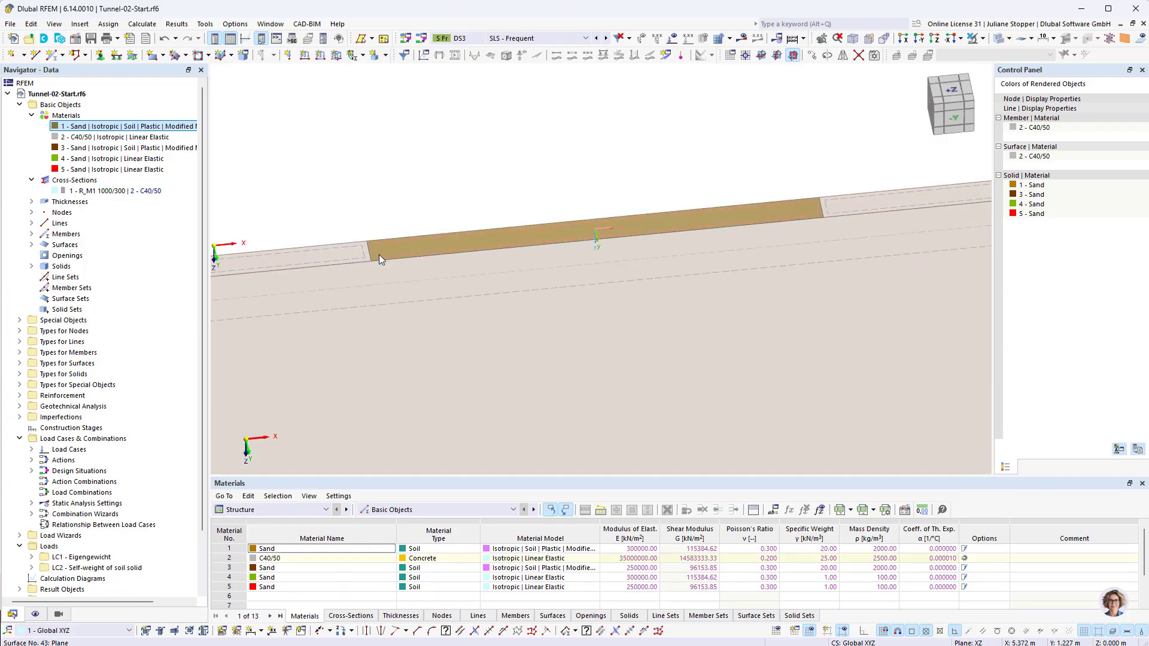
left_click(999, 38)
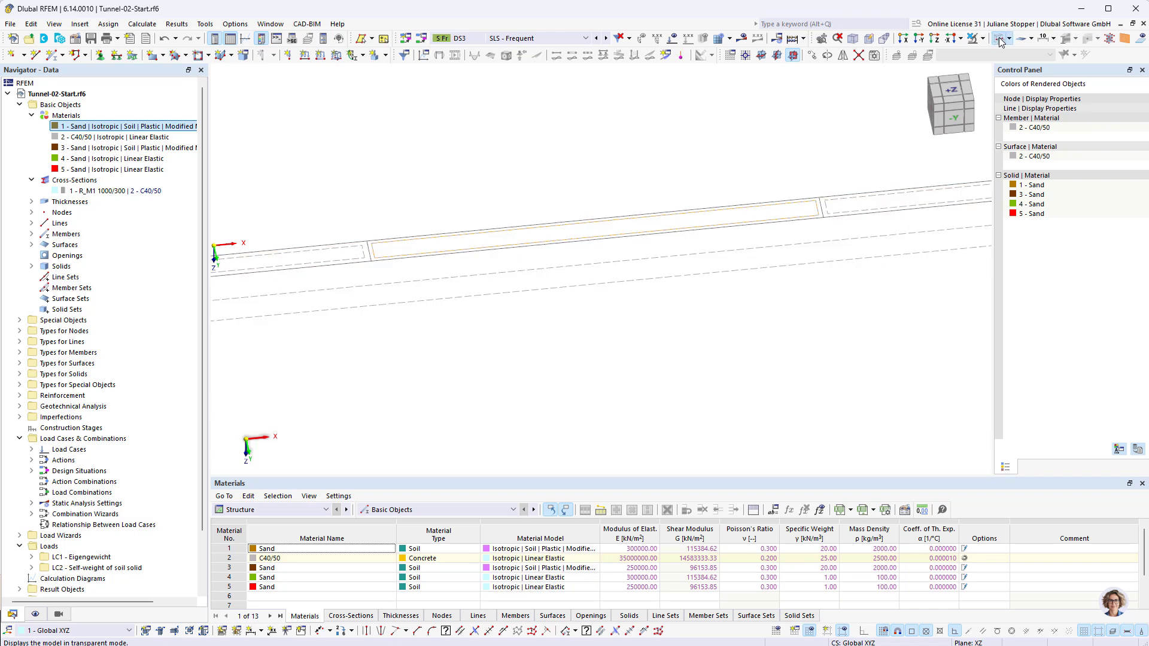
left_click(548, 185)
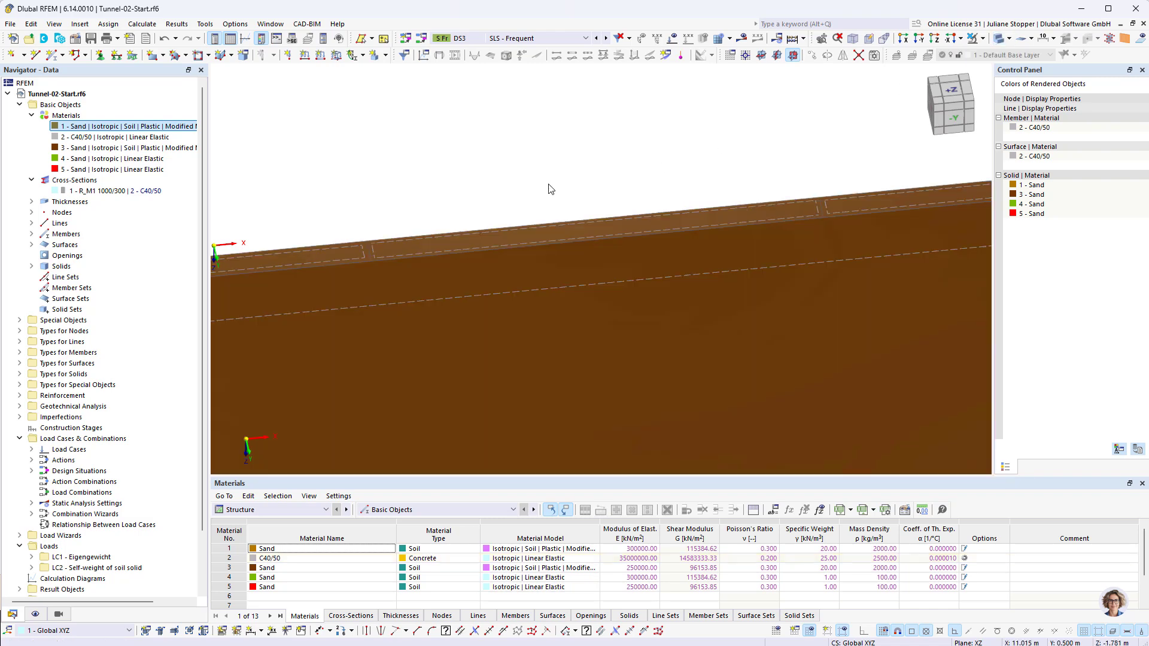
left_click(373, 252)
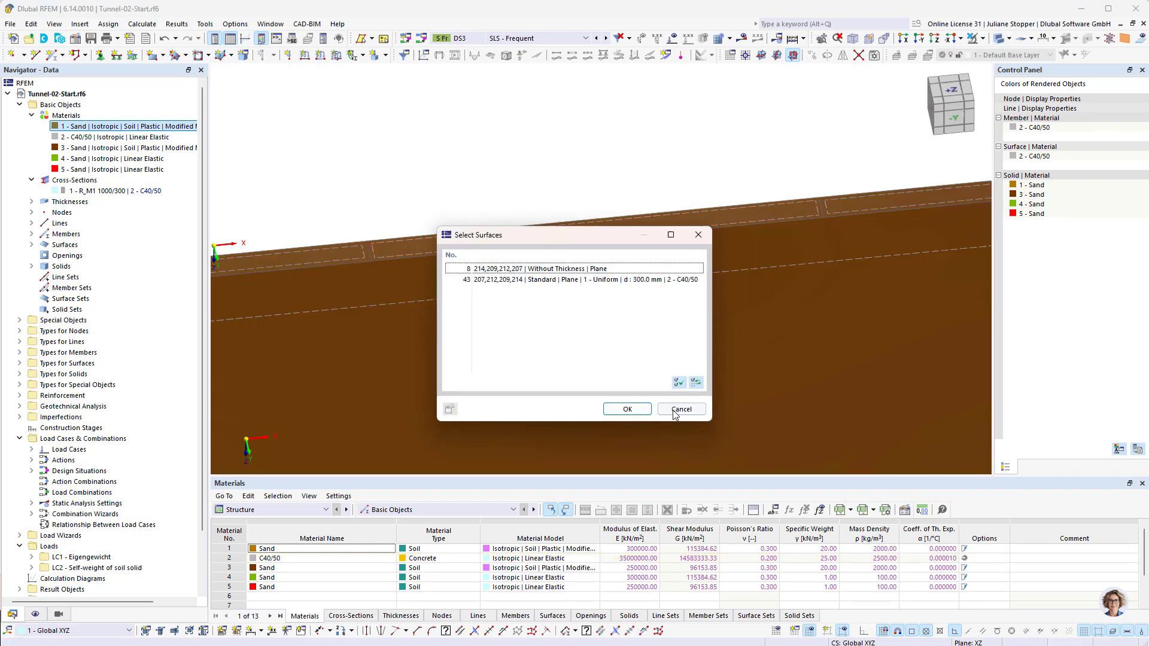
left_click(681, 410)
Set the solid model rendering of surfaces to Filled incl. Thickness in the display settings.
scroll(576, 272, "down", 5)
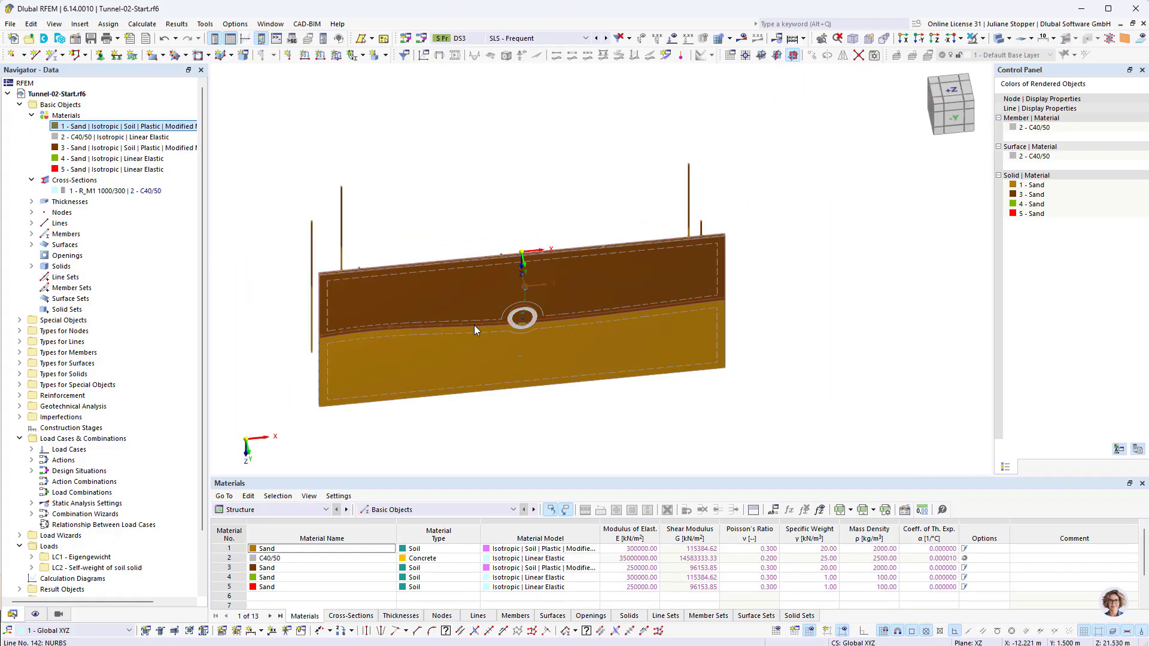
middle_click_drag(558, 374, 544, 317, "ctrl")
scroll(99, 470, "down", 3)
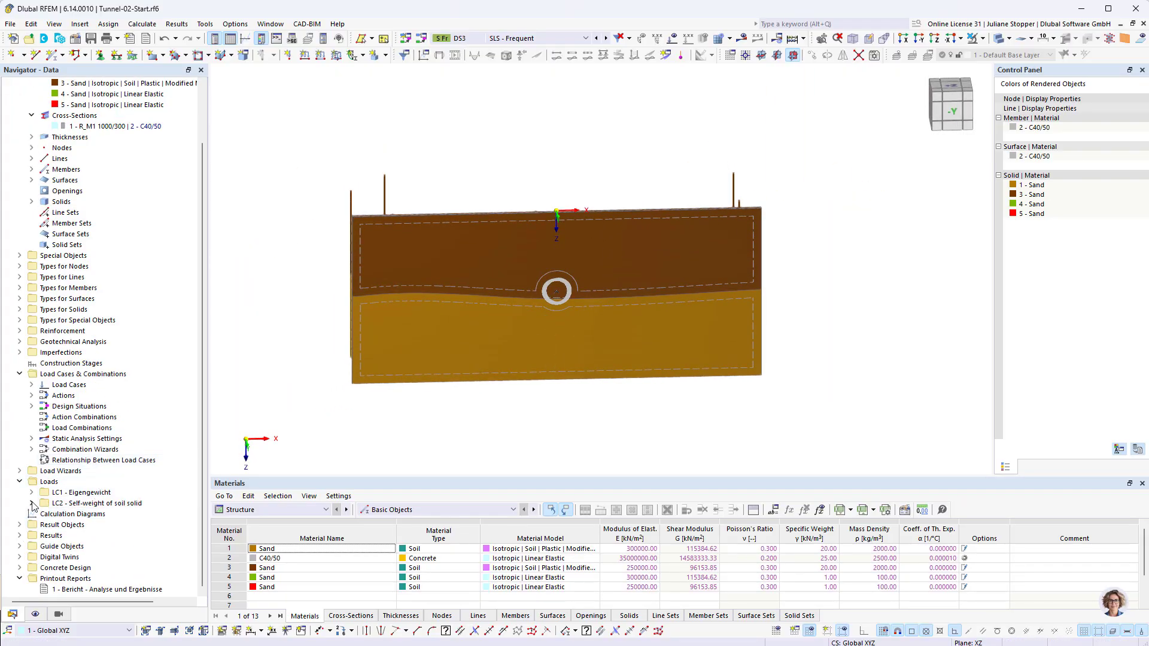
left_click(35, 615)
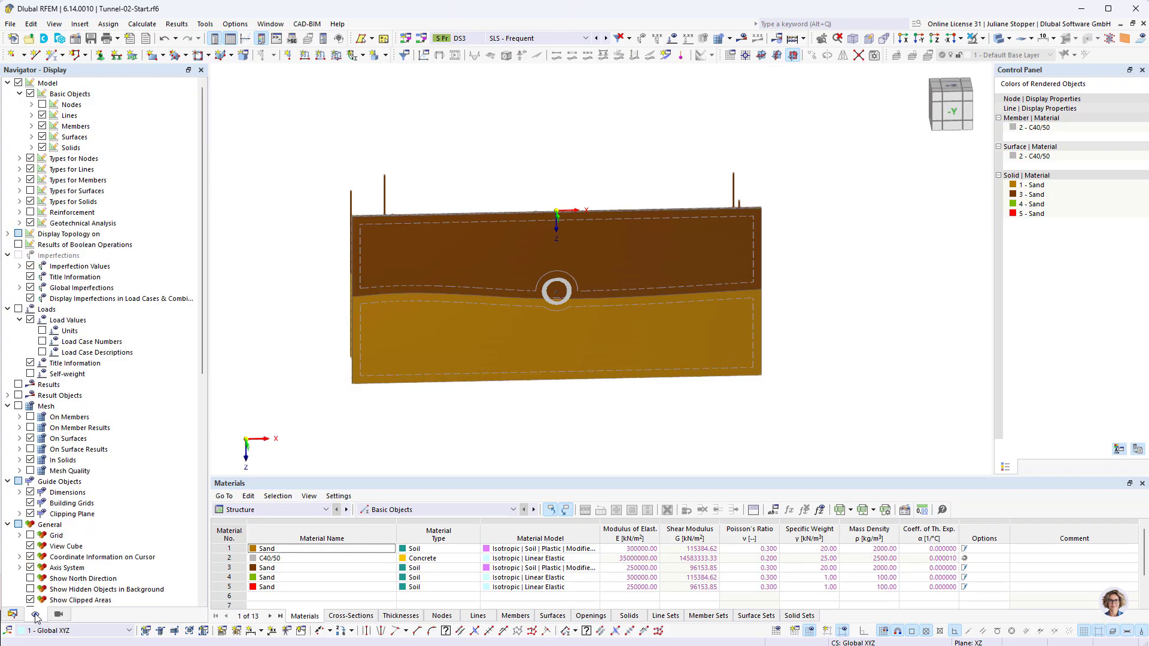
scroll(91, 545, "down", 12)
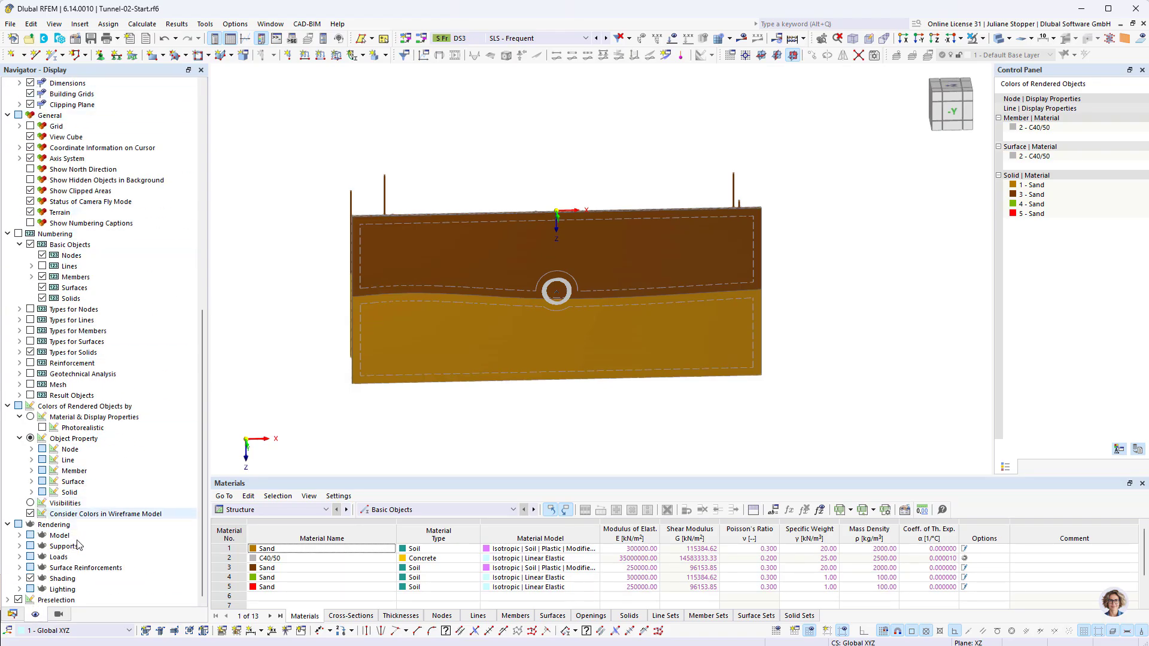
left_click(19, 536)
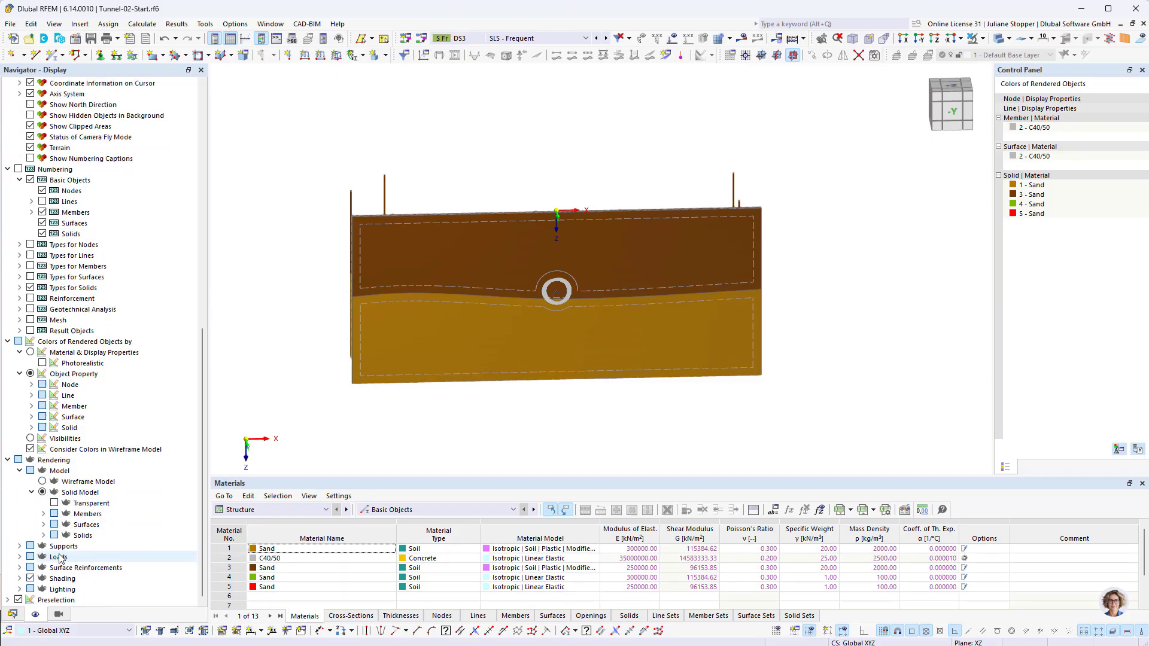
left_click(43, 525)
left_click(114, 557)
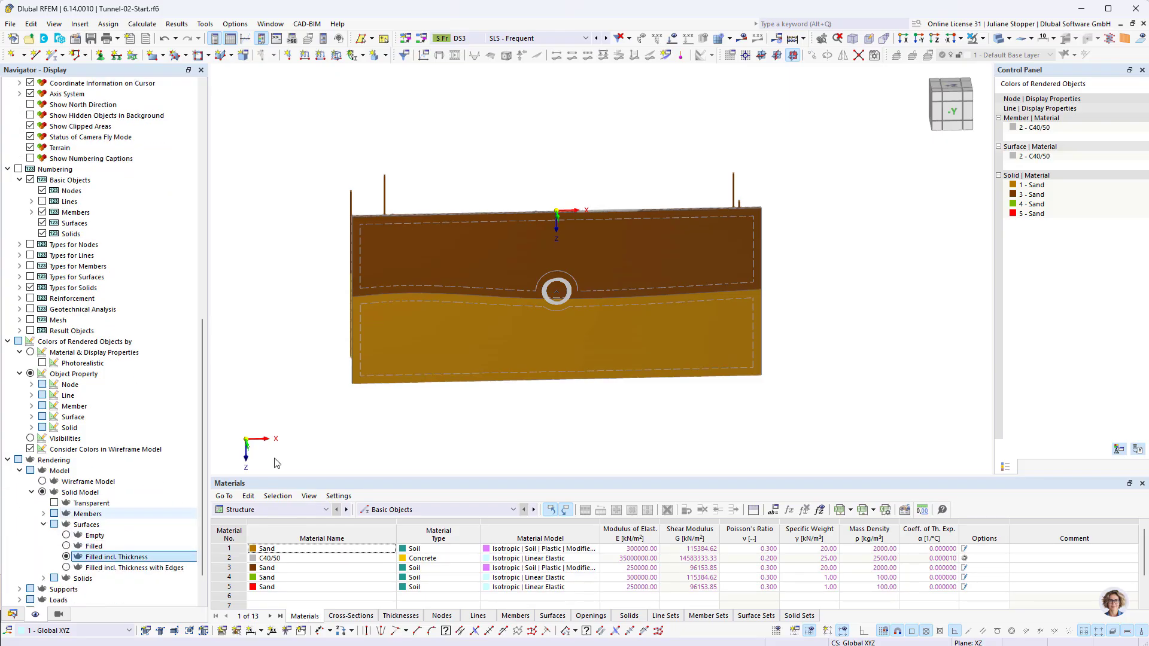
Examine the concrete slab on the ground, the tunnel lining ring and both soil layers from several angles.
scroll(650, 188, "up", 6)
middle_click_drag(460, 288, 478, 324, "ctrl")
scroll(481, 199, "down", 3)
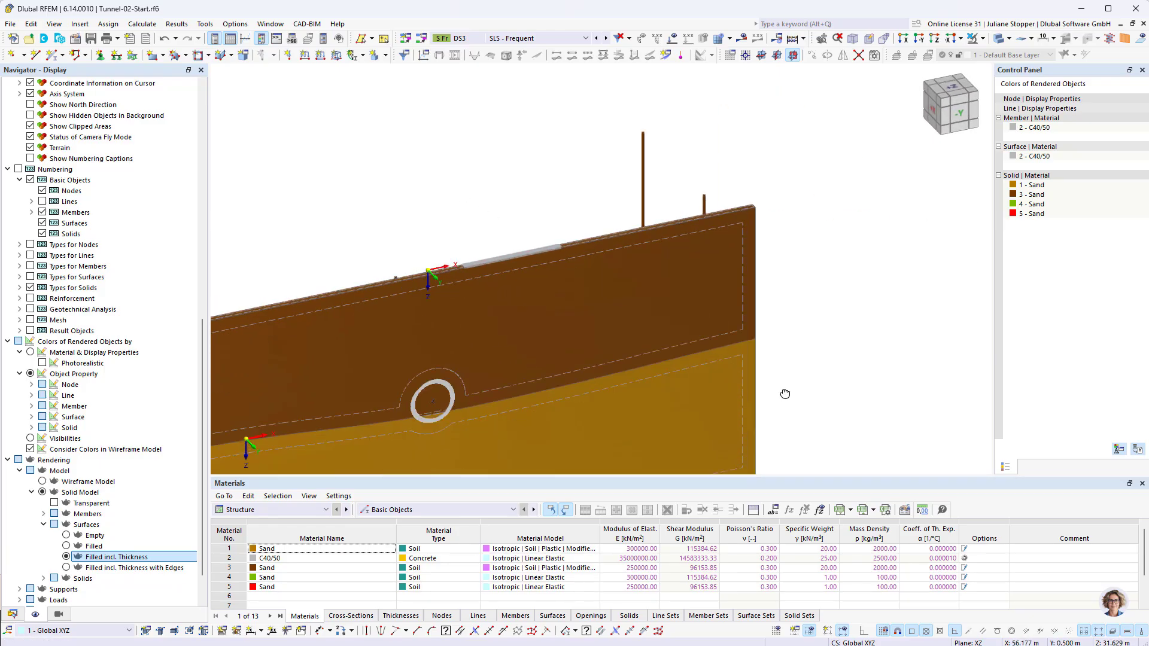
middle_click_drag(785, 395, 729, 383, "ctrl")
middle_click_drag(515, 359, 642, 296)
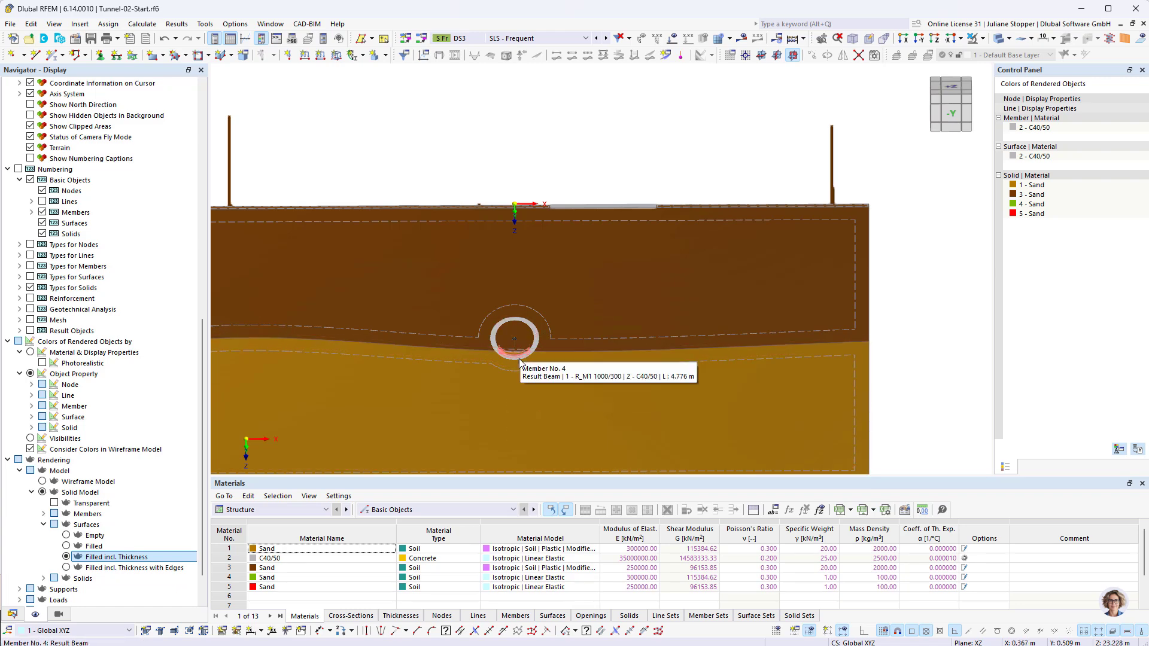
middle_click(574, 334)
middle_click_drag(565, 376, 601, 296, "ctrl")
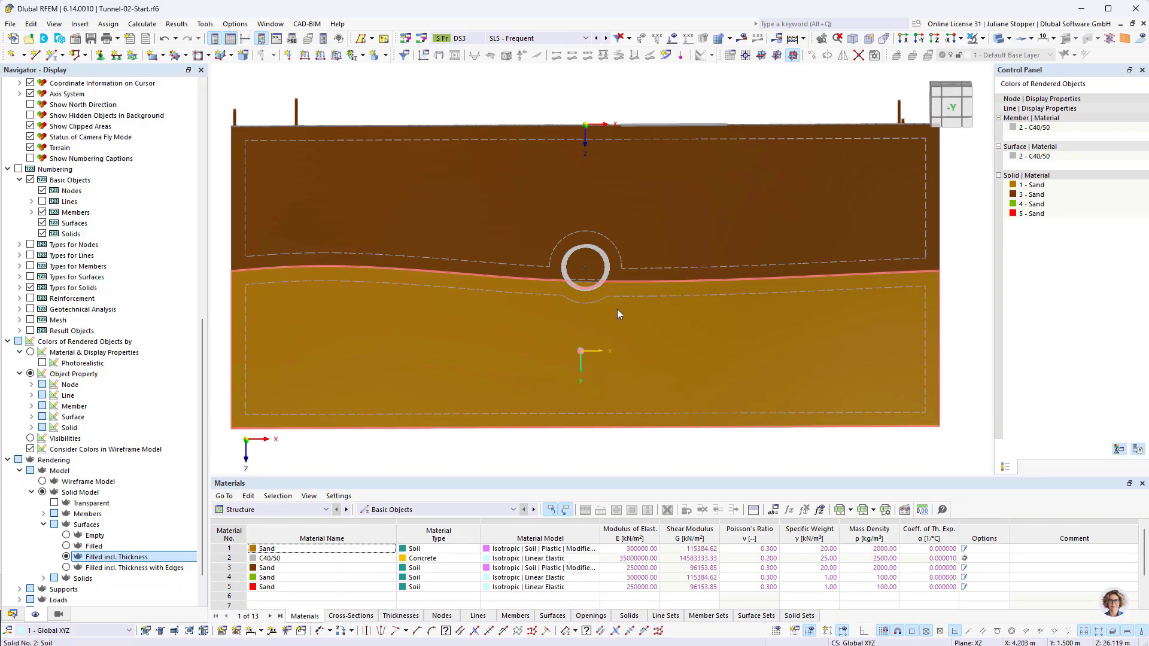
middle_click_drag(672, 187, 667, 228)
scroll(649, 179, "up", 2)
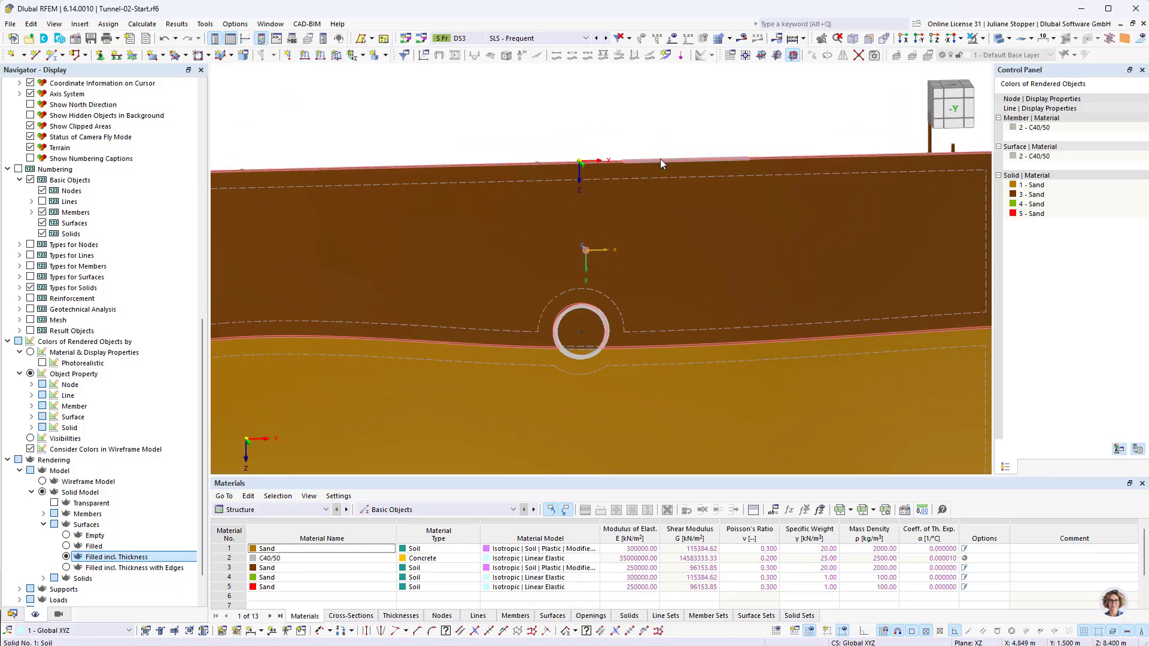
scroll(678, 121, "down", 3)
middle_click_drag(796, 231, 539, 311)
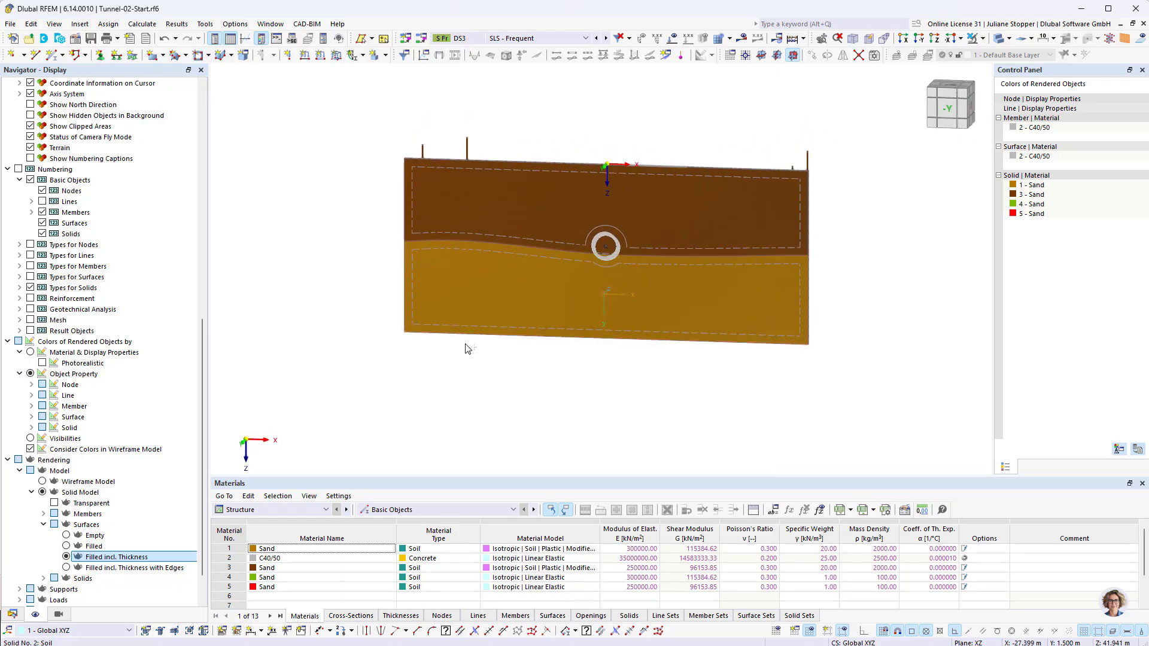
middle_click_drag(462, 352, 474, 350)
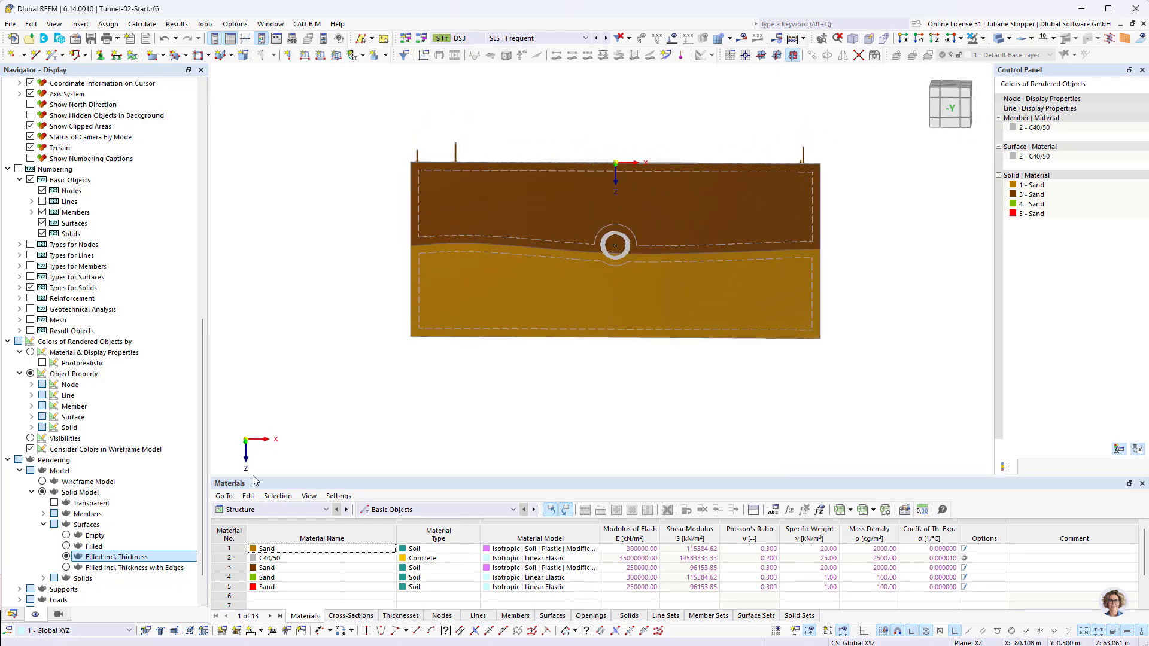
Add a new load case named "Line contraction" after the soil self-weight load case.
left_click(12, 614)
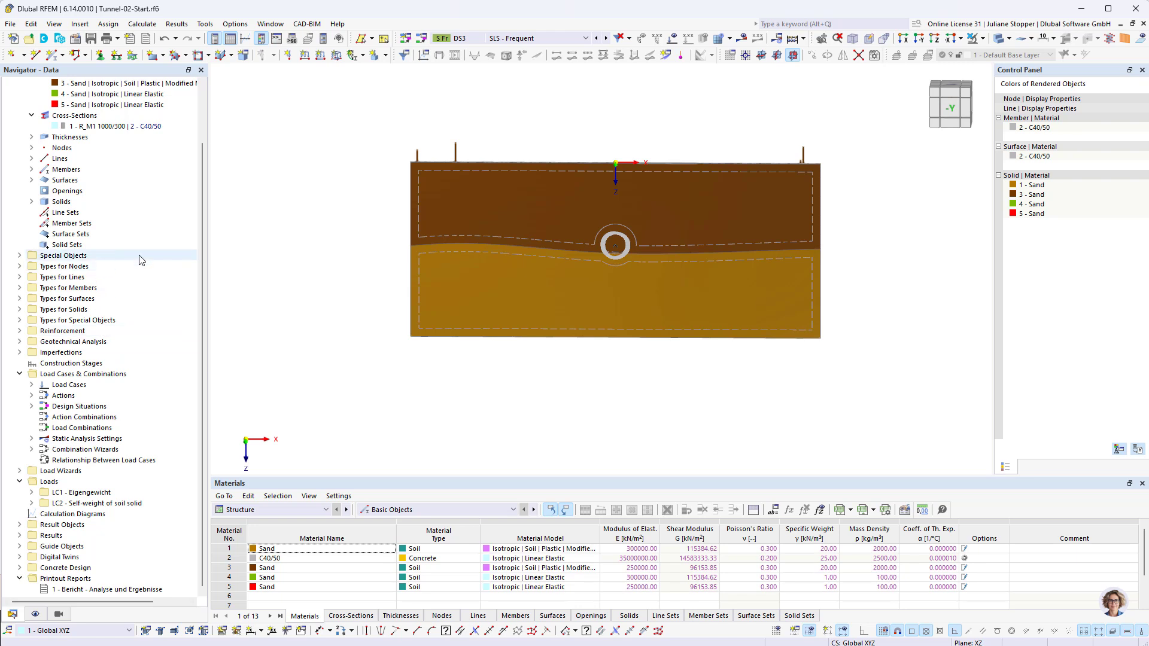
mouse_move(408, 219)
middle_mouse_down("ctrl")
mouse_move(422, 246)
mouse_move(400, 233)
middle_mouse_up("ctrl")
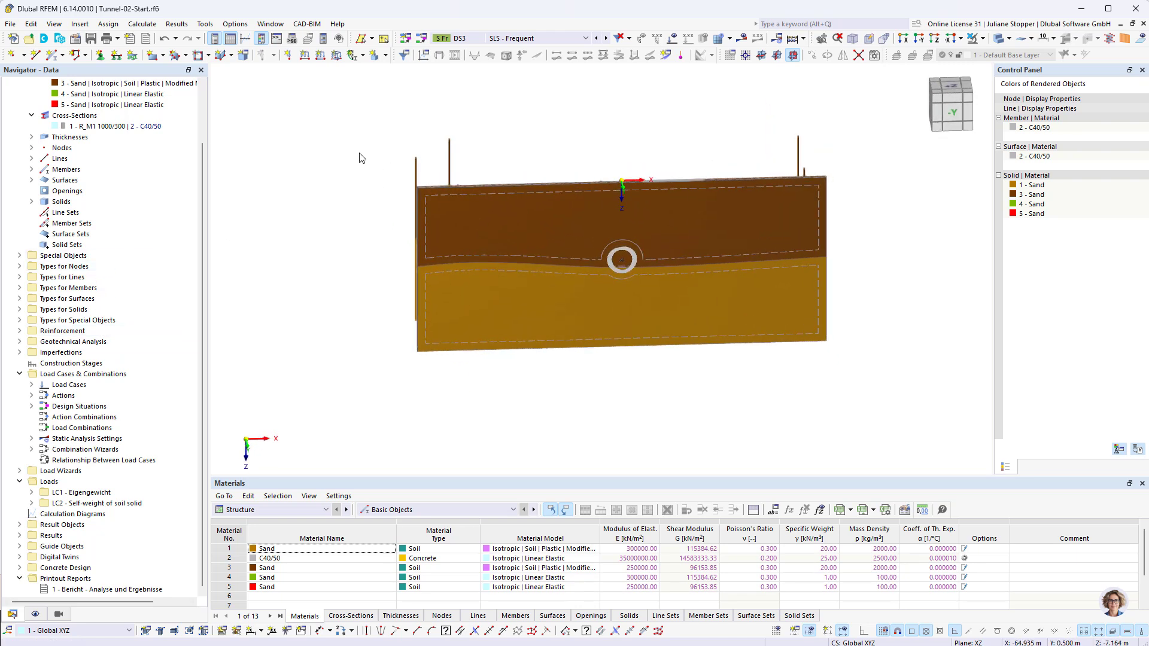
middle_click_drag(580, 394, 574, 390, "ctrl")
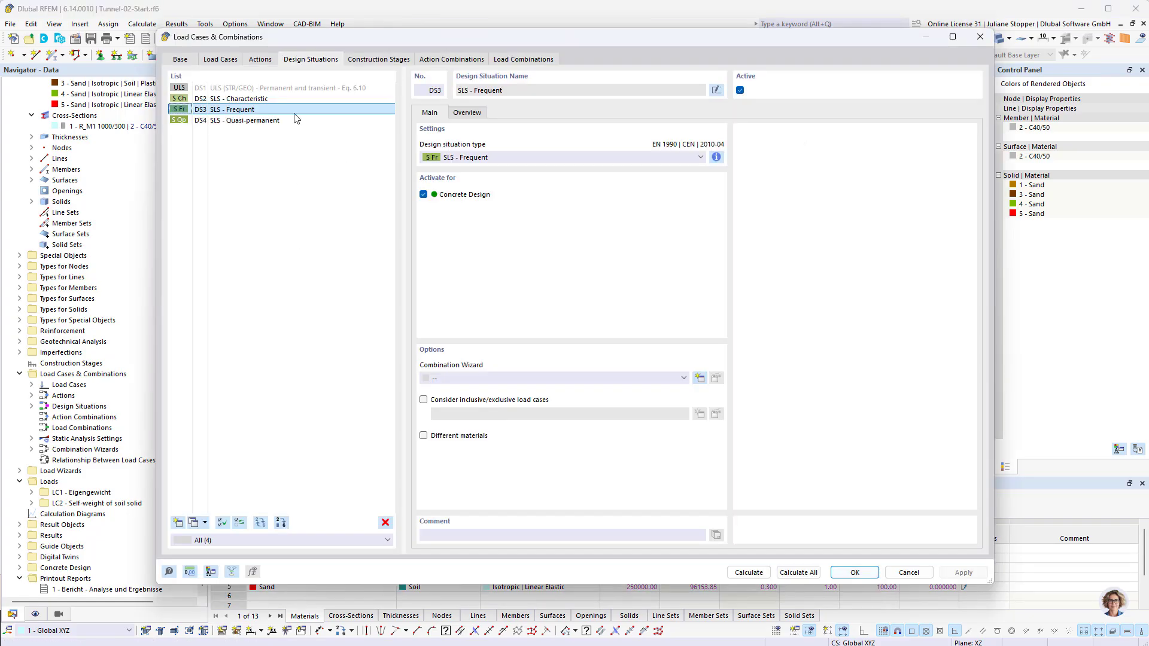
left_click(233, 66)
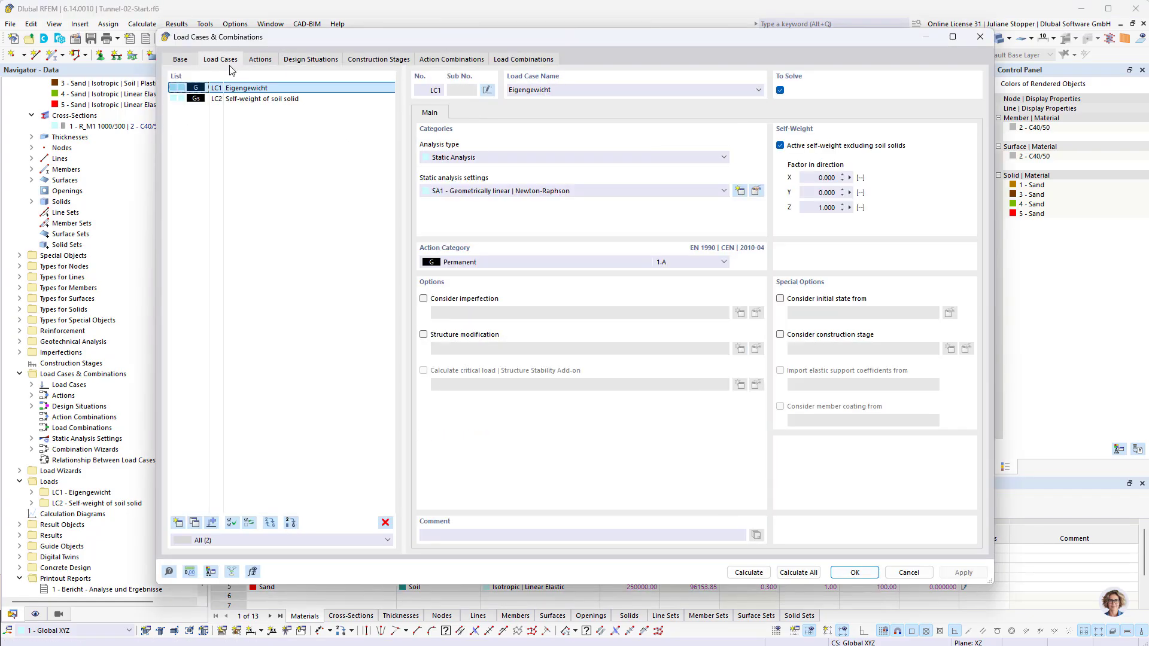
left_click(299, 100)
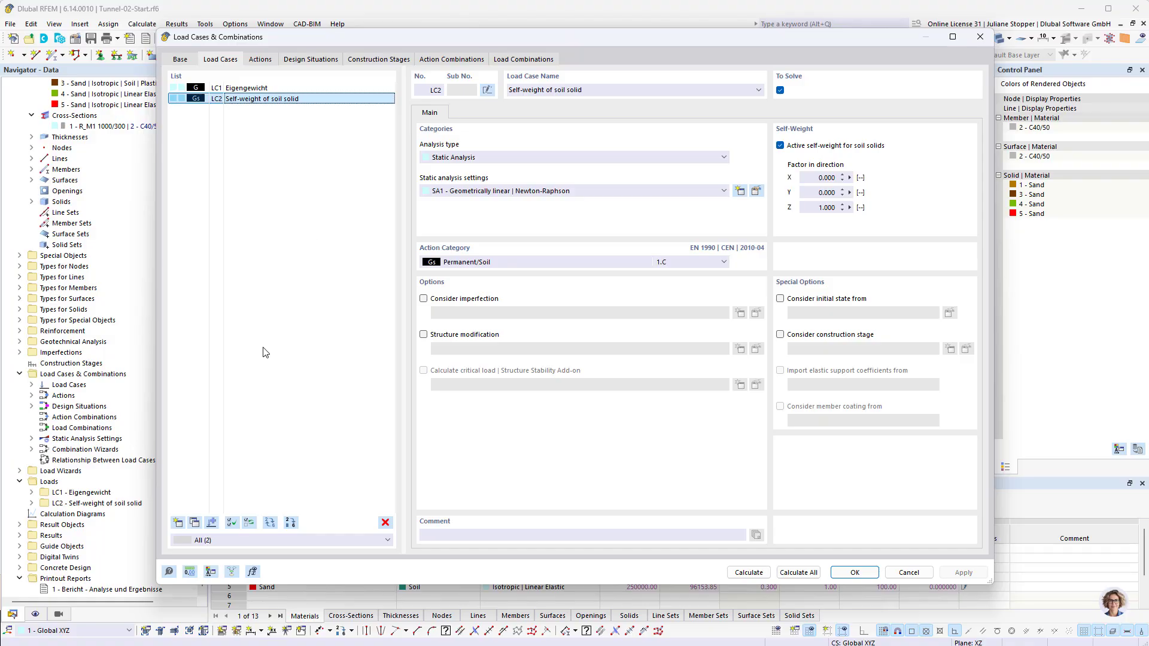
left_click(178, 523)
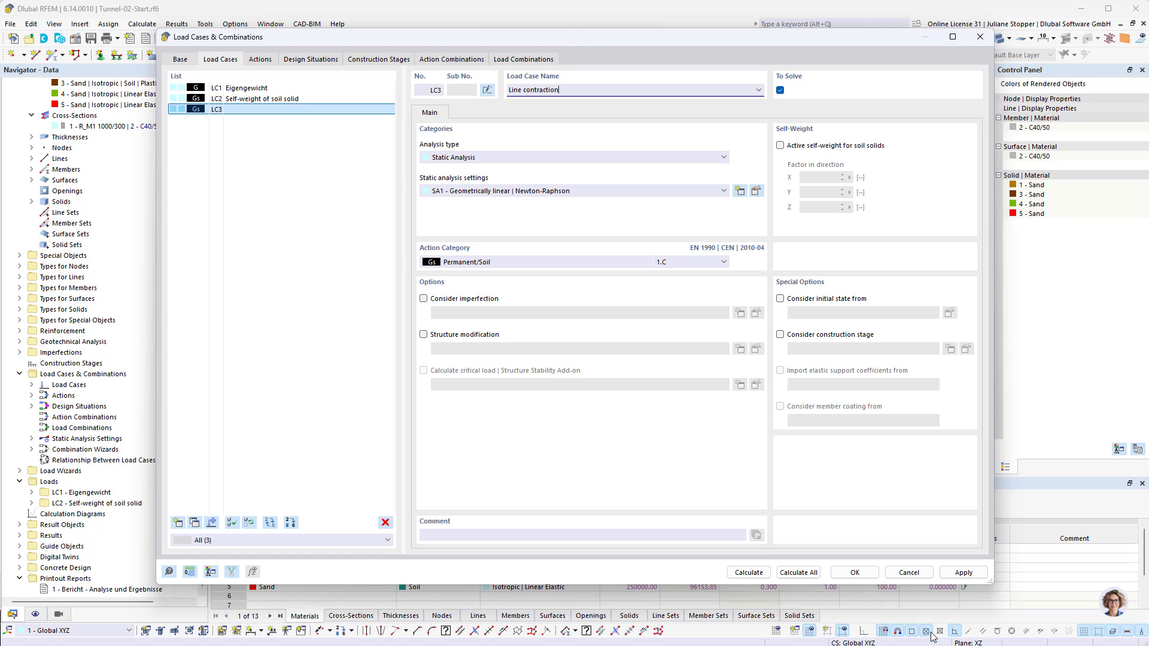
left_click(866, 569)
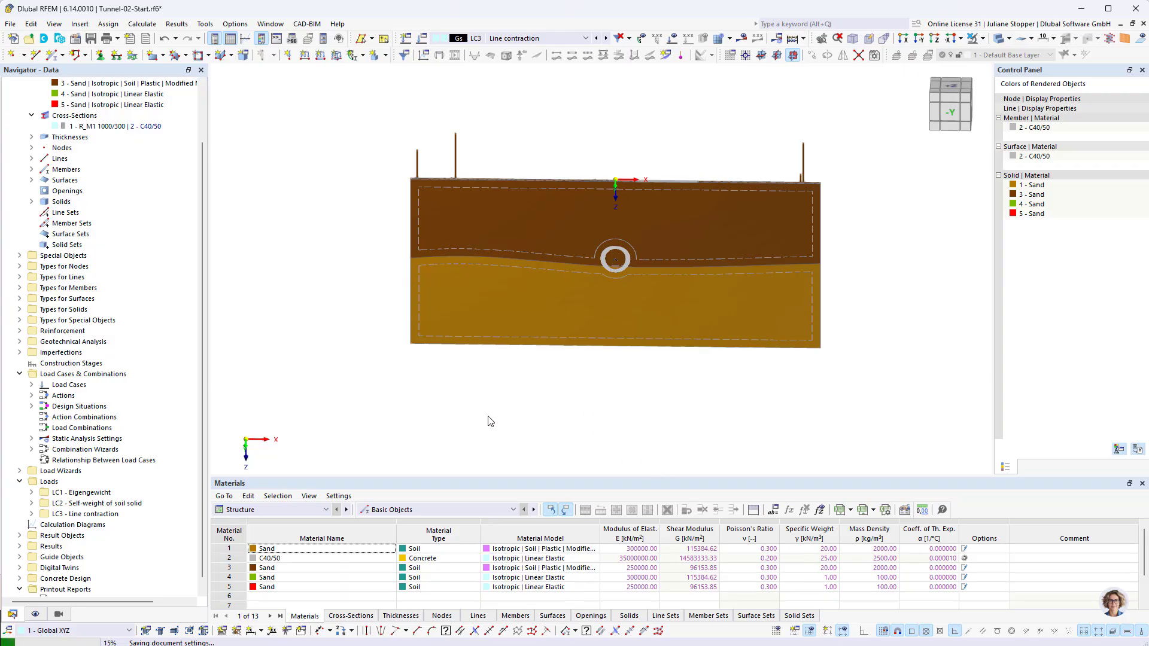
Select the tunnel lining surfaces 25, 26, 28 and 30 together in the model's surface list.
middle_click_drag(432, 418, 454, 402, "ctrl")
scroll(60, 411, "up", 2)
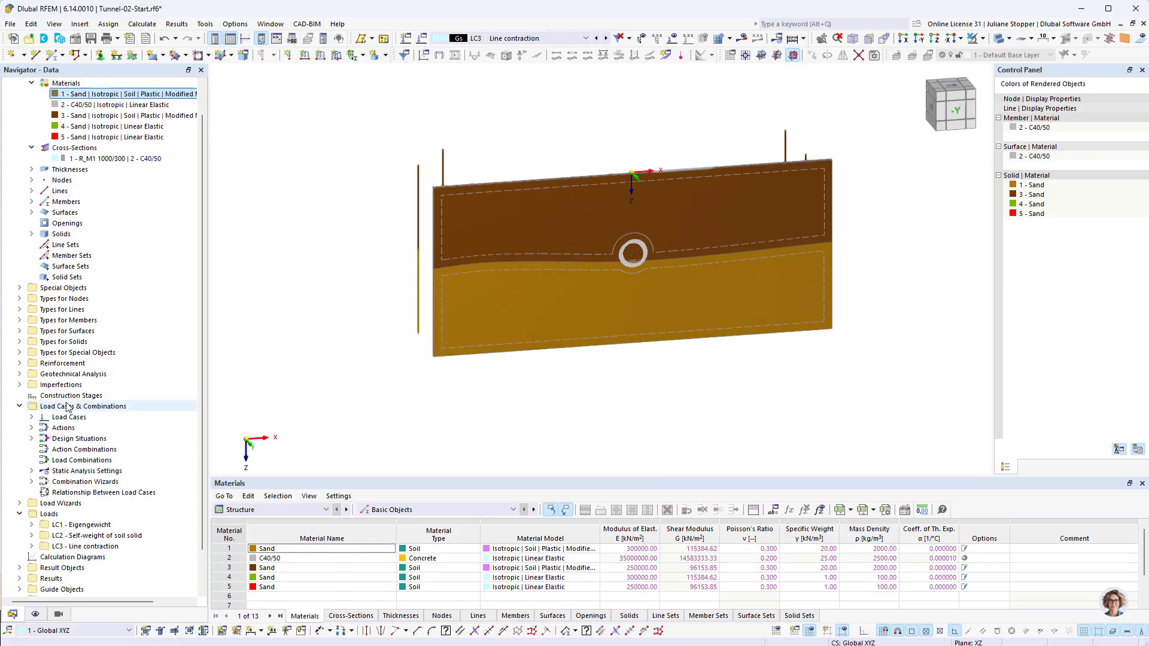
left_click(31, 245)
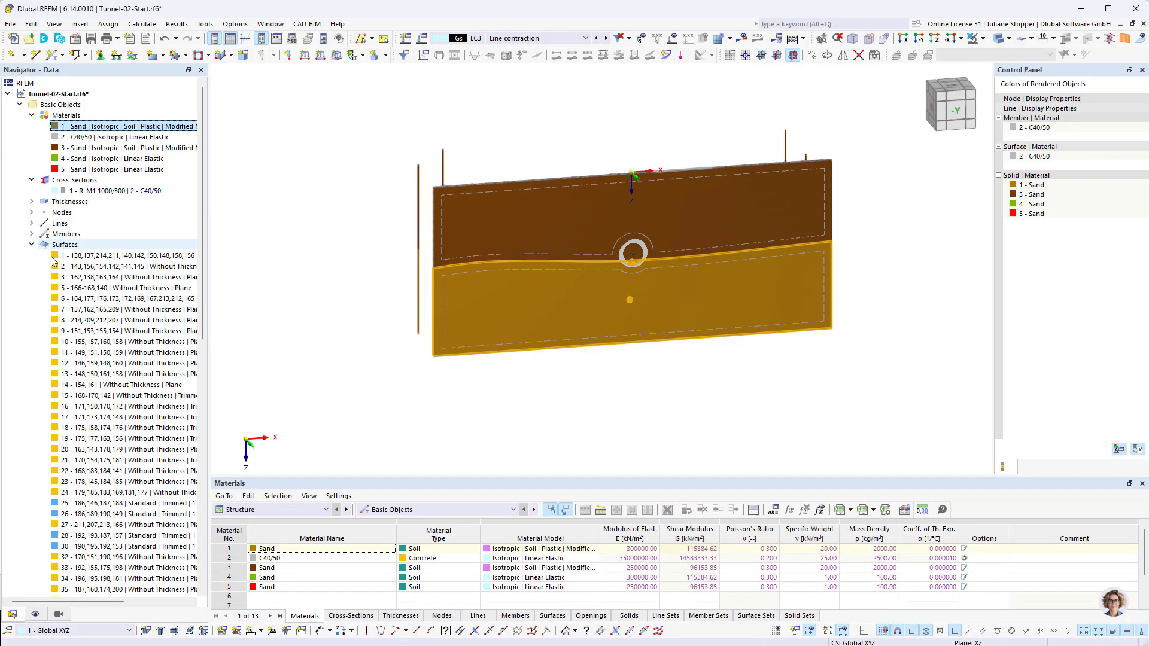
scroll(108, 419, "down", 1)
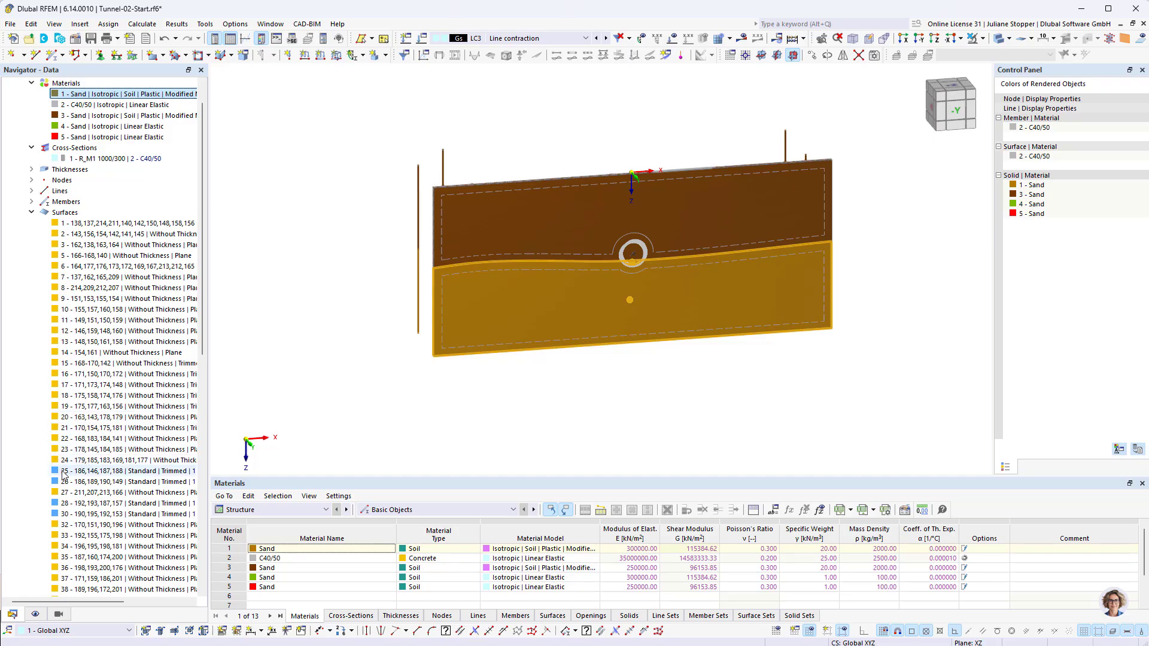
left_click_drag(200, 326, 199, 407)
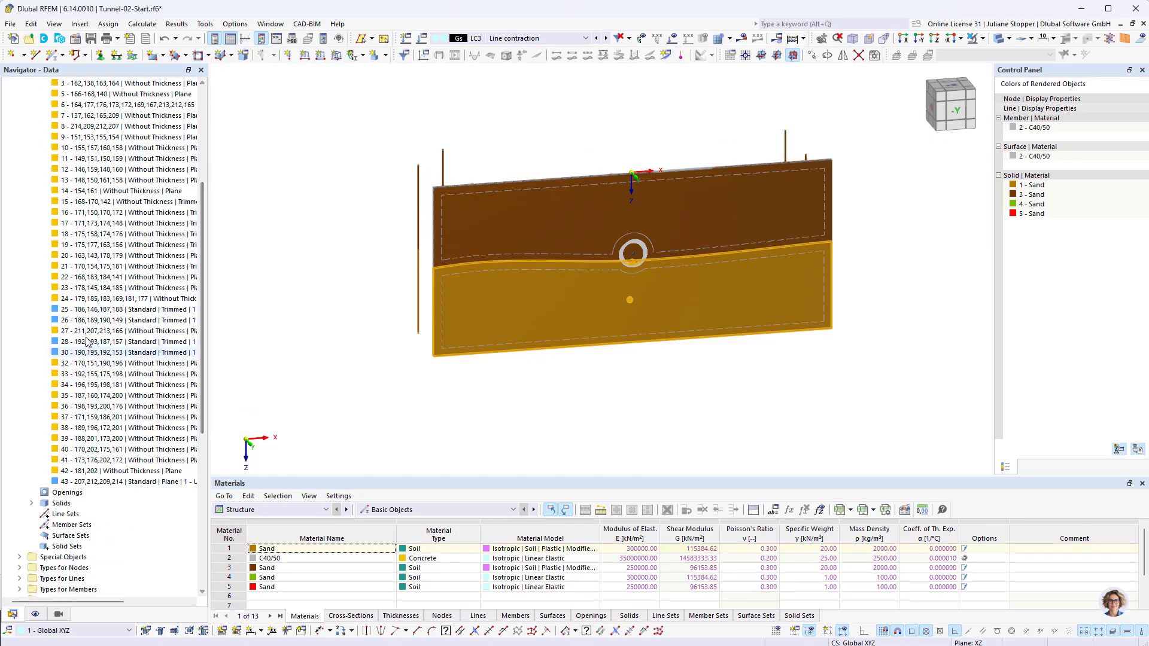
left_click(56, 310)
left_click(57, 322, "ctrl")
left_click(78, 341, "ctrl")
left_click(77, 353, "ctrl")
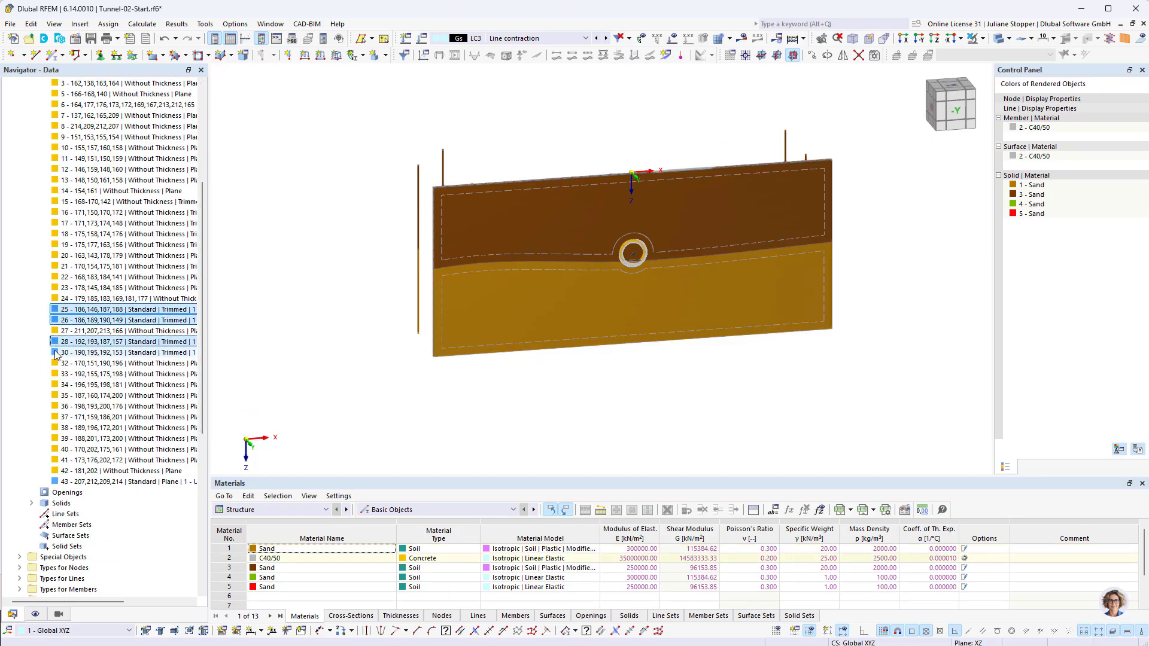
Extend the lining selection to its related objects and limit the visibility to the selected objects.
left_click(31, 24)
mouse_move(121, 113)
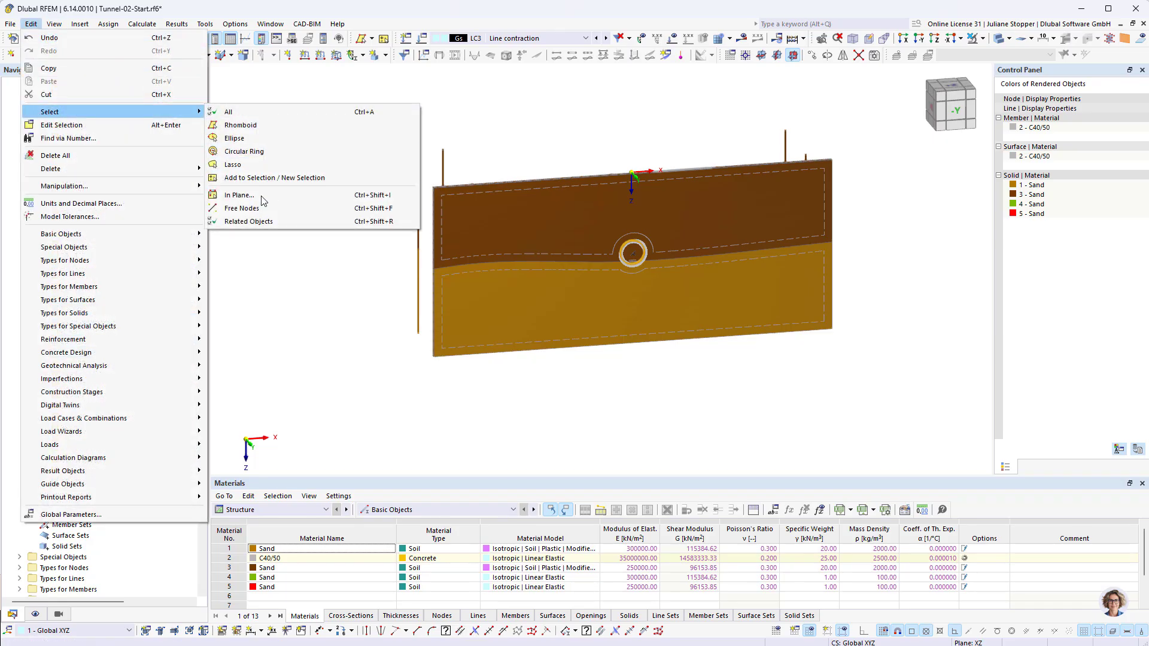
left_click(253, 222)
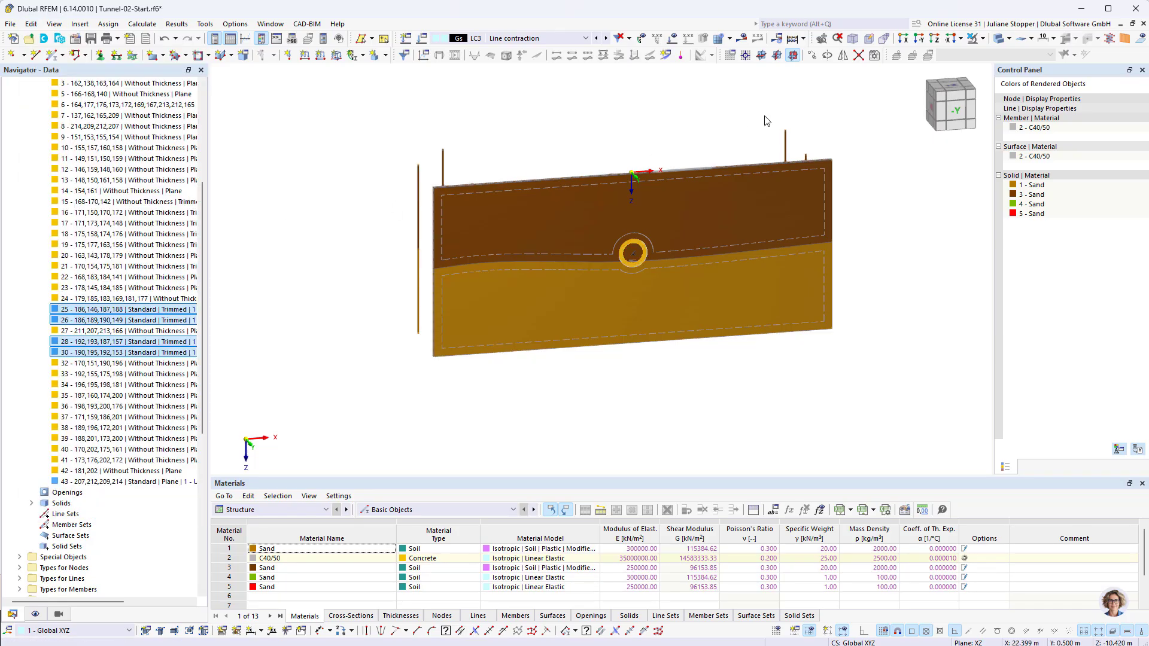
left_click(1011, 41)
left_click(984, 39)
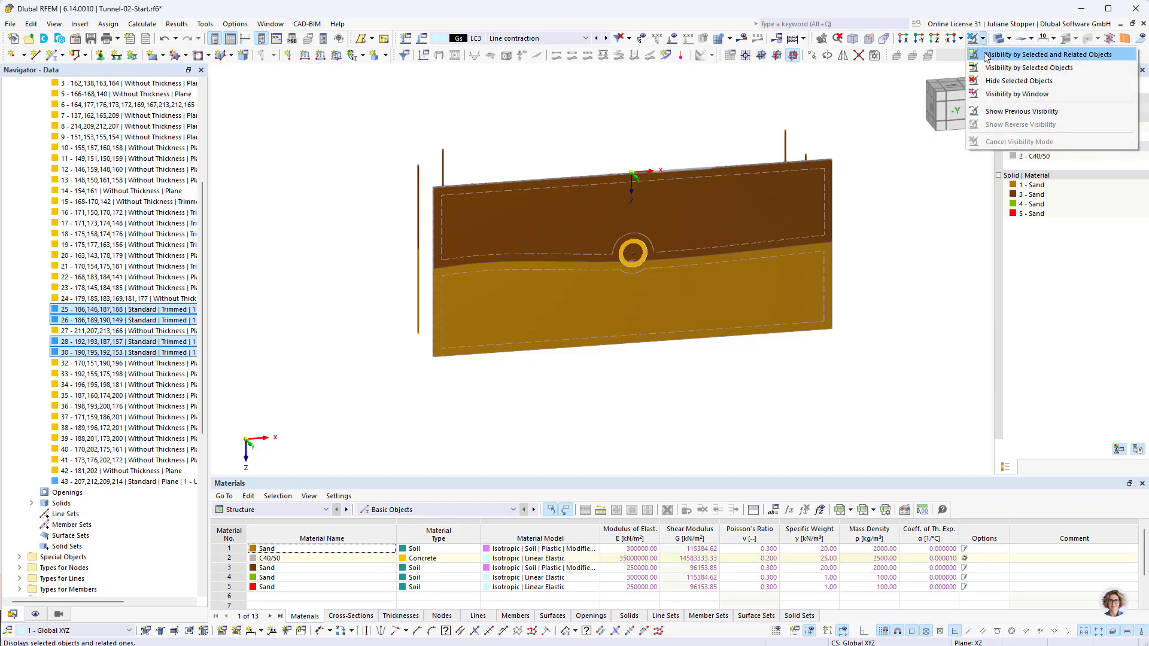
left_click(1018, 67)
scroll(803, 341, "up", 4)
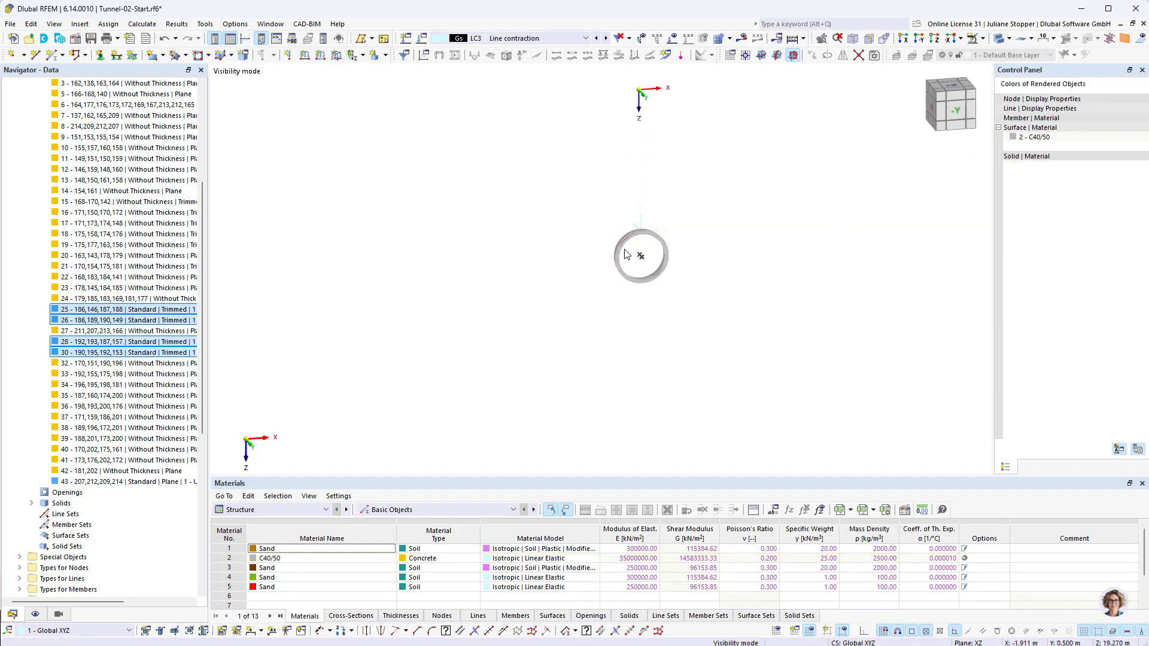
middle_click_drag(803, 341, 701, 326)
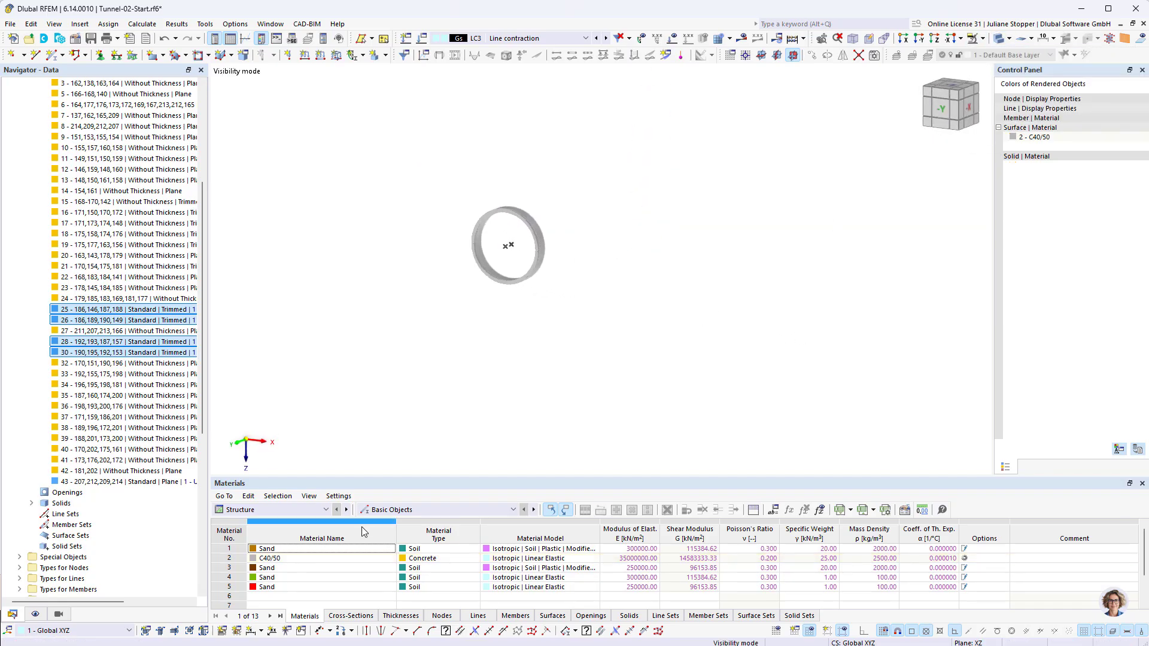
Create a new surface load in the Line contraction load case and assign it to the selected lining surfaces 25, 26, 28 and 30.
scroll(169, 440, "down", 5)
scroll(169, 440, "down", 4)
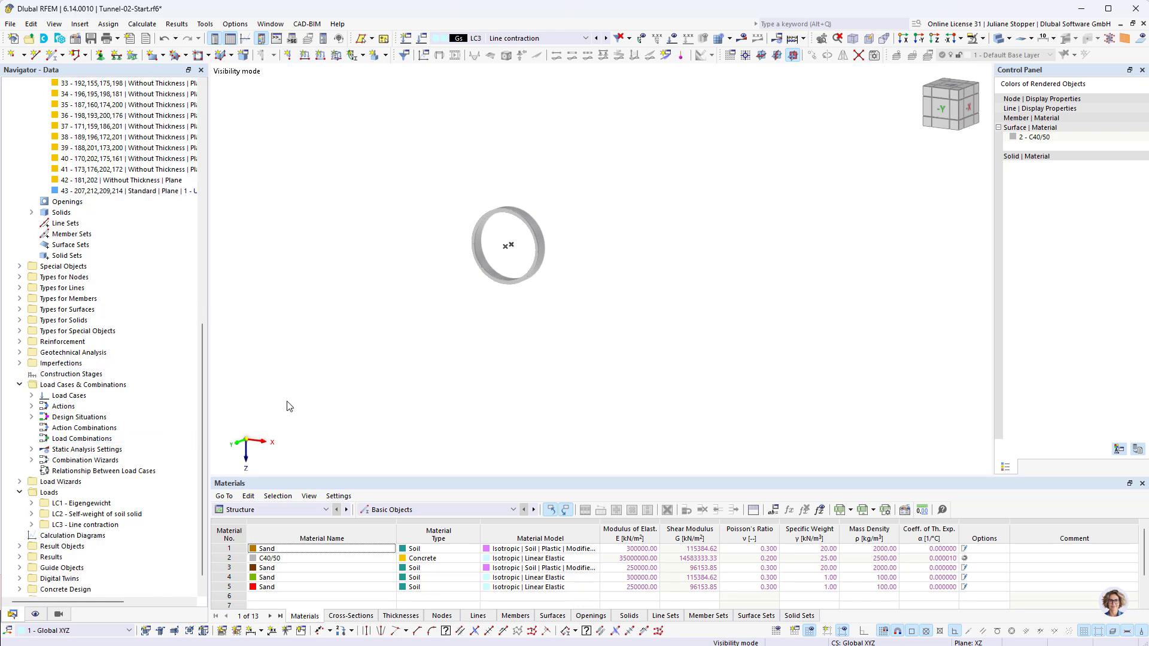
middle_click_drag(451, 285, 573, 260)
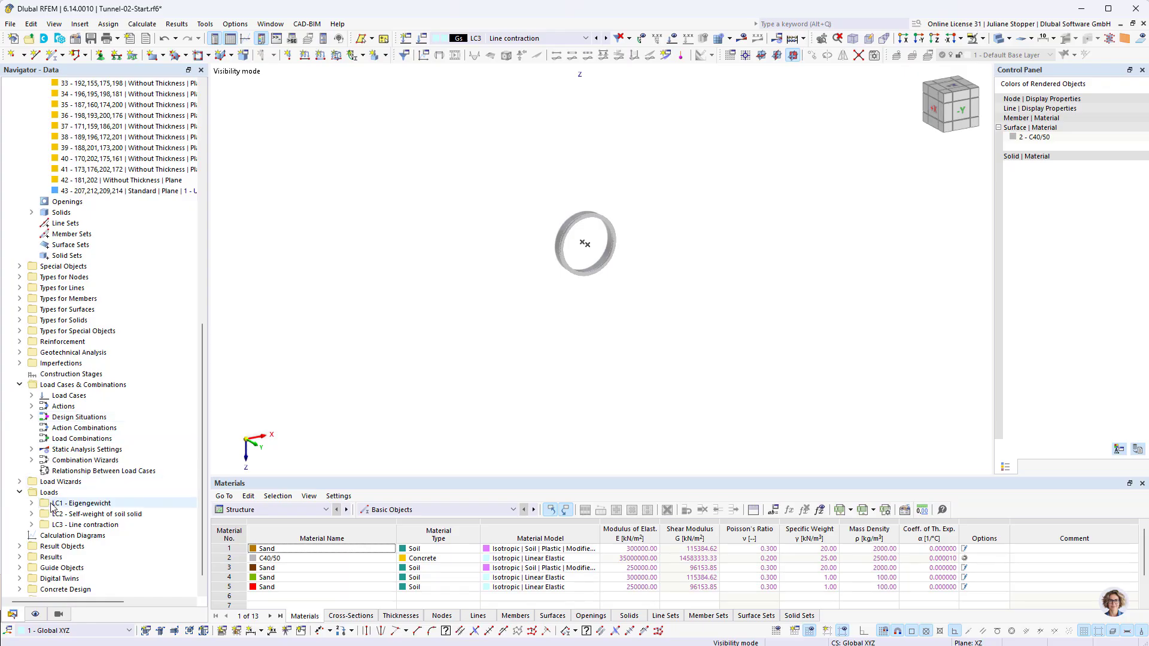
scroll(52, 492, "down", 1)
left_click(32, 504)
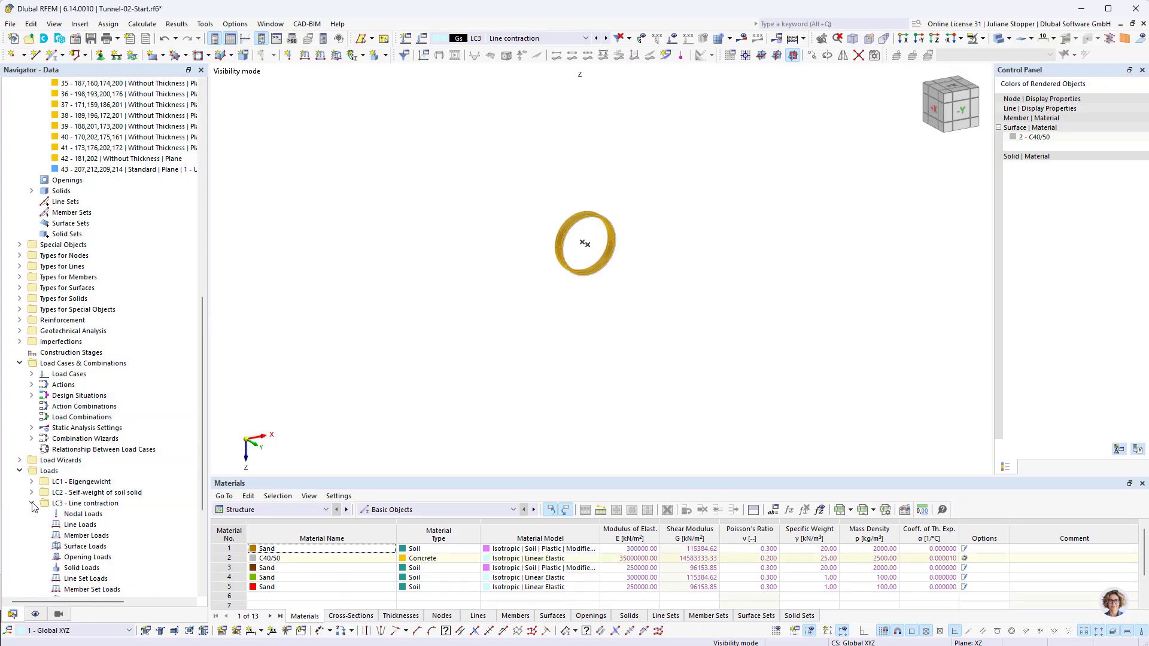
scroll(77, 484, "down", 2)
scroll(76, 484, "down", 3)
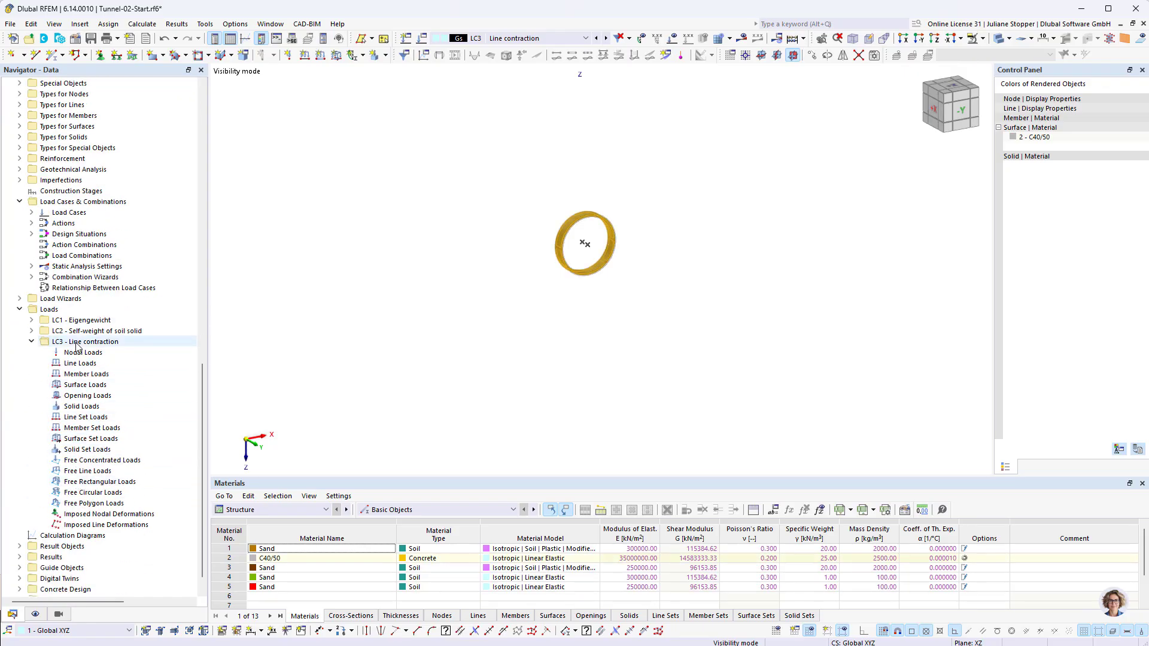
left_click(75, 388)
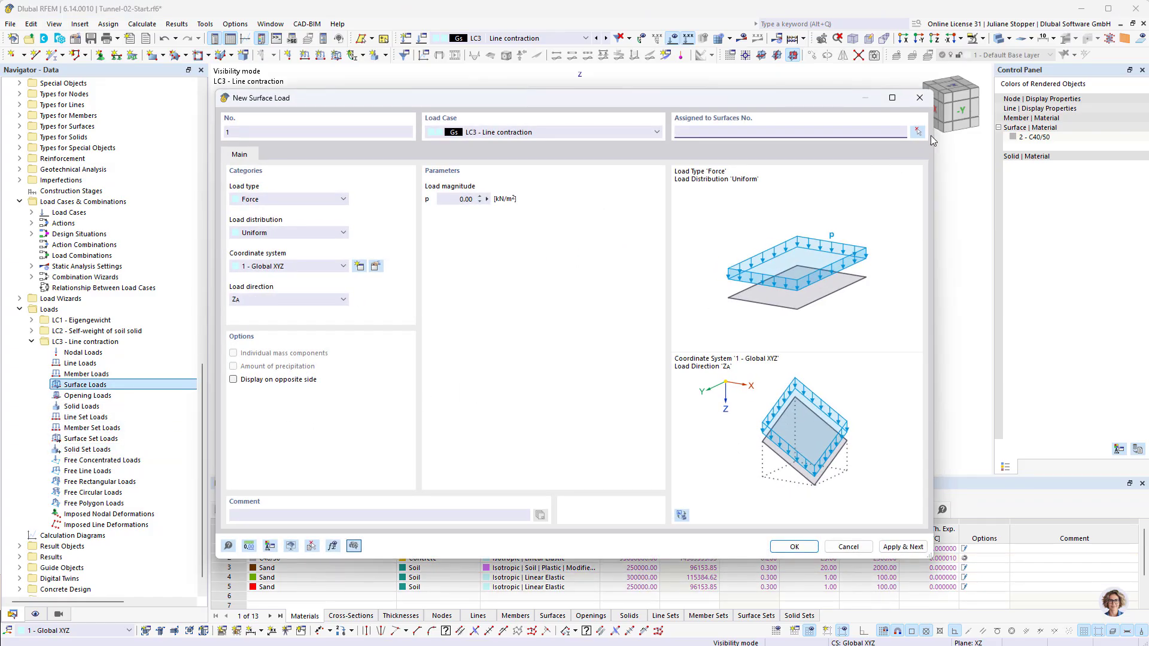
left_click(917, 132)
left_click_drag(751, 155, 526, 314)
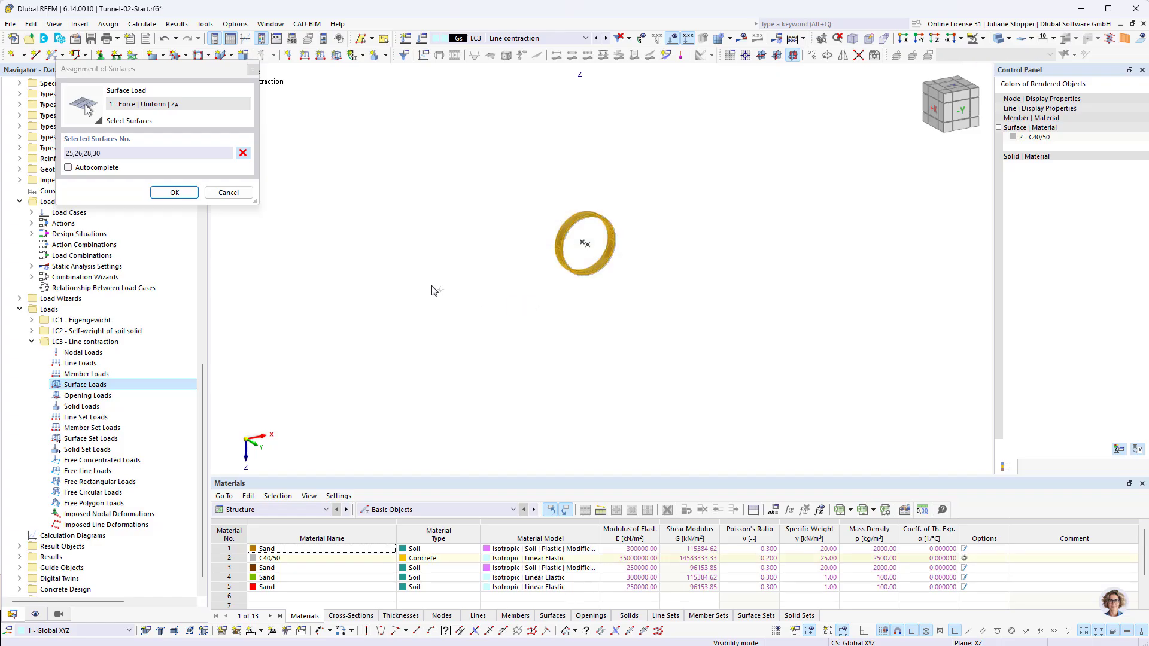
left_click(174, 192)
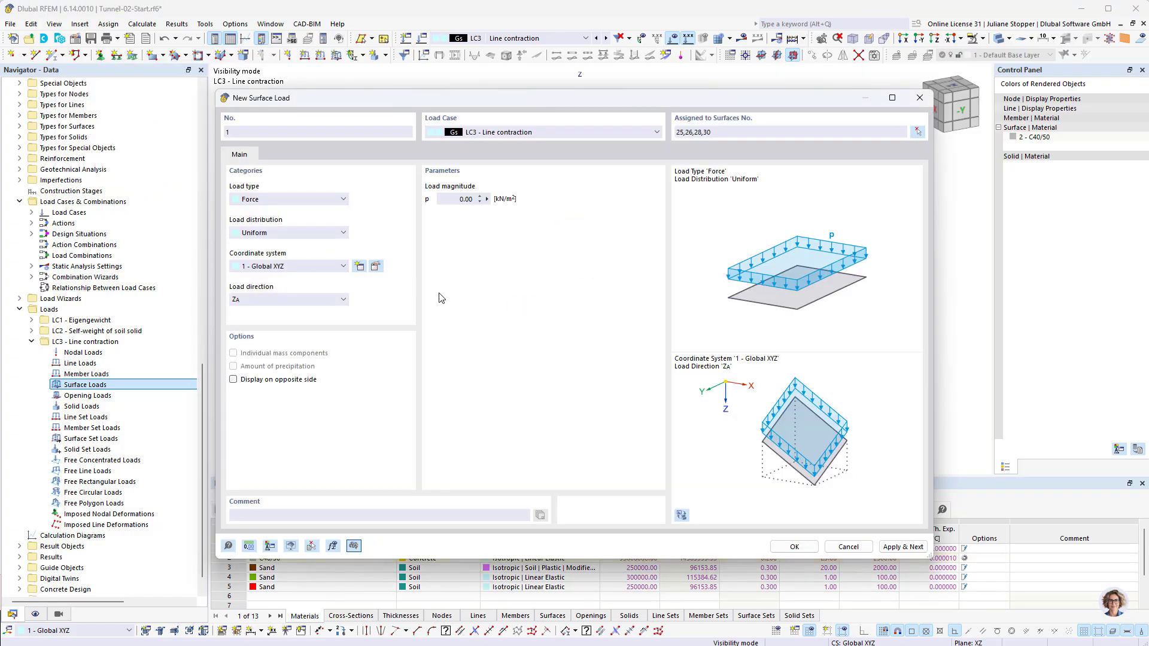
Define the surface load as a uniform axial strain with εy of 2 ‰ and save it.
left_click(343, 200)
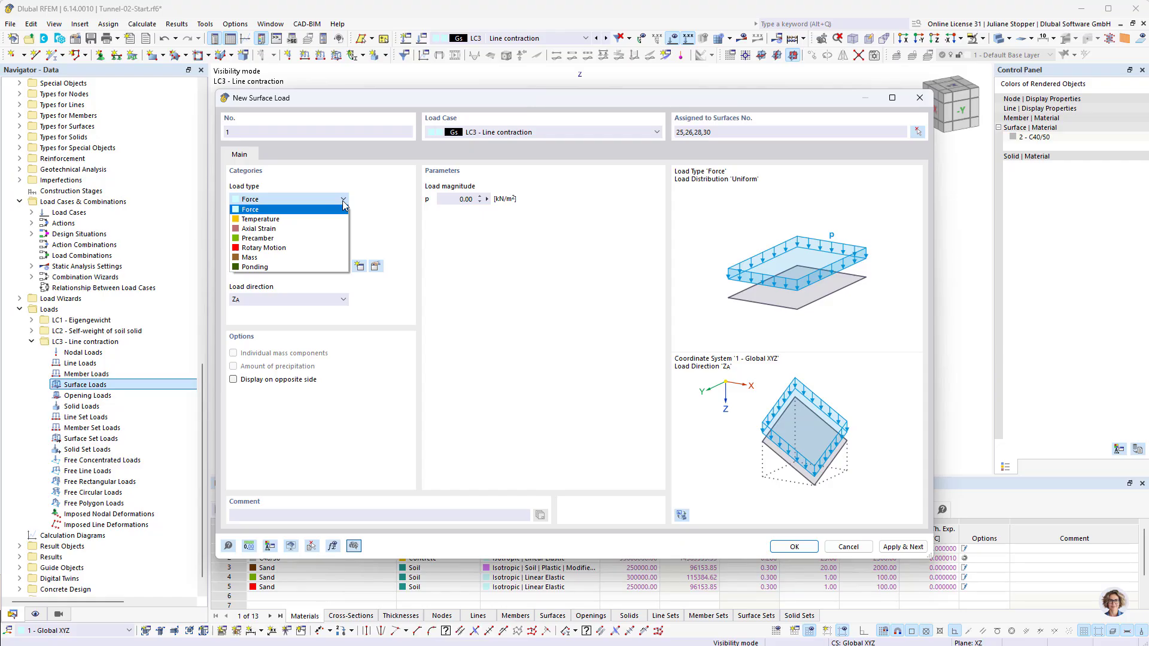
left_click(301, 229)
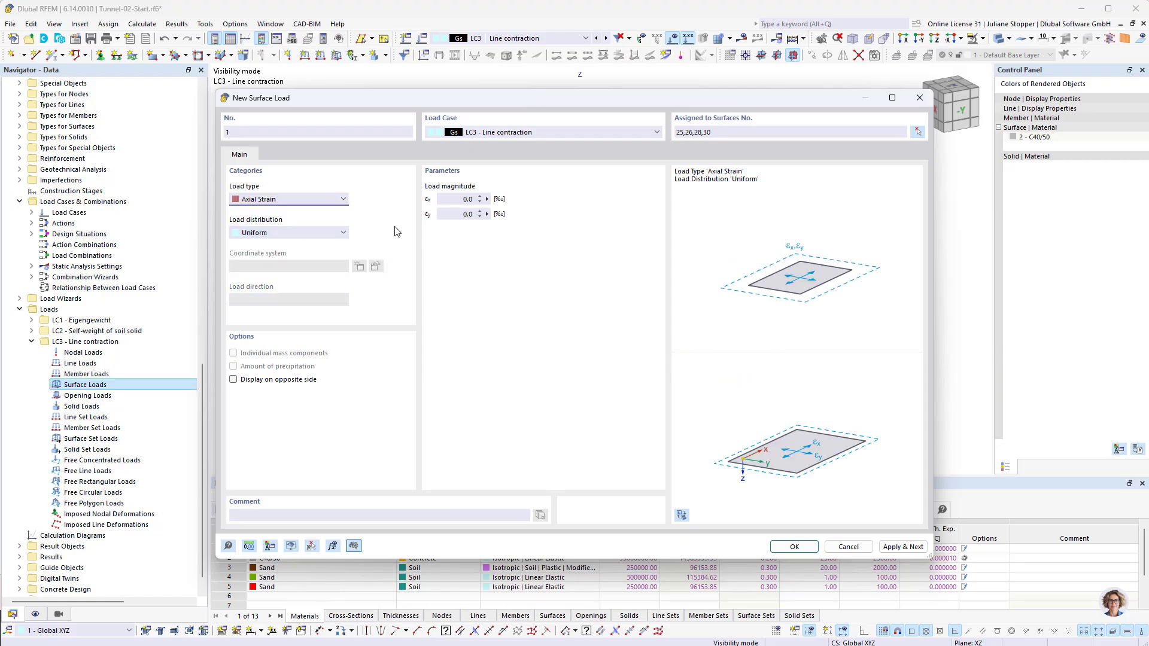
left_click(463, 215)
type("2")
left_click(522, 250)
left_click(794, 547)
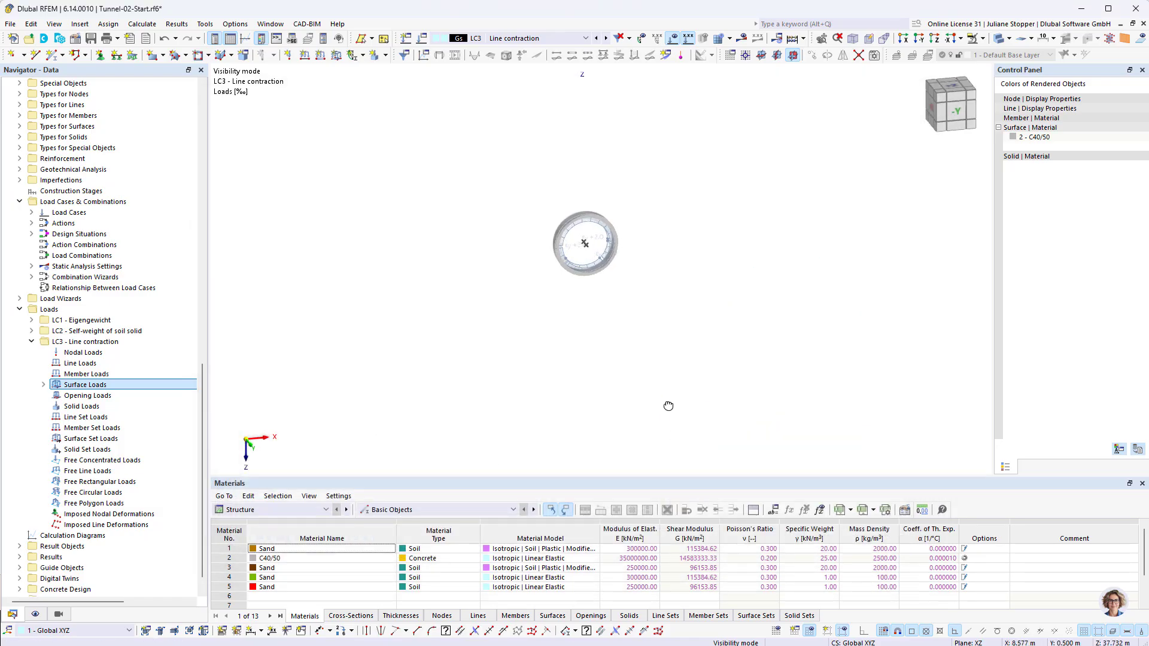
Reopen the axial strain surface load and set its εy magnitude to -2.0 ‰.
left_click(43, 385)
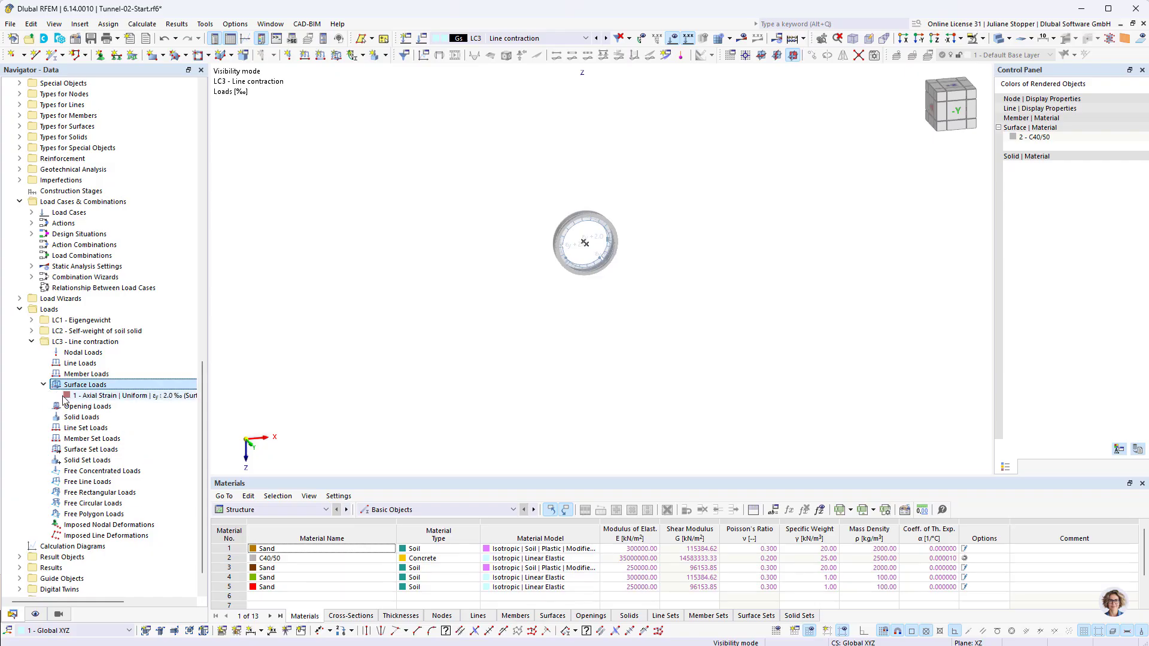
double_click(119, 396)
left_click(463, 216)
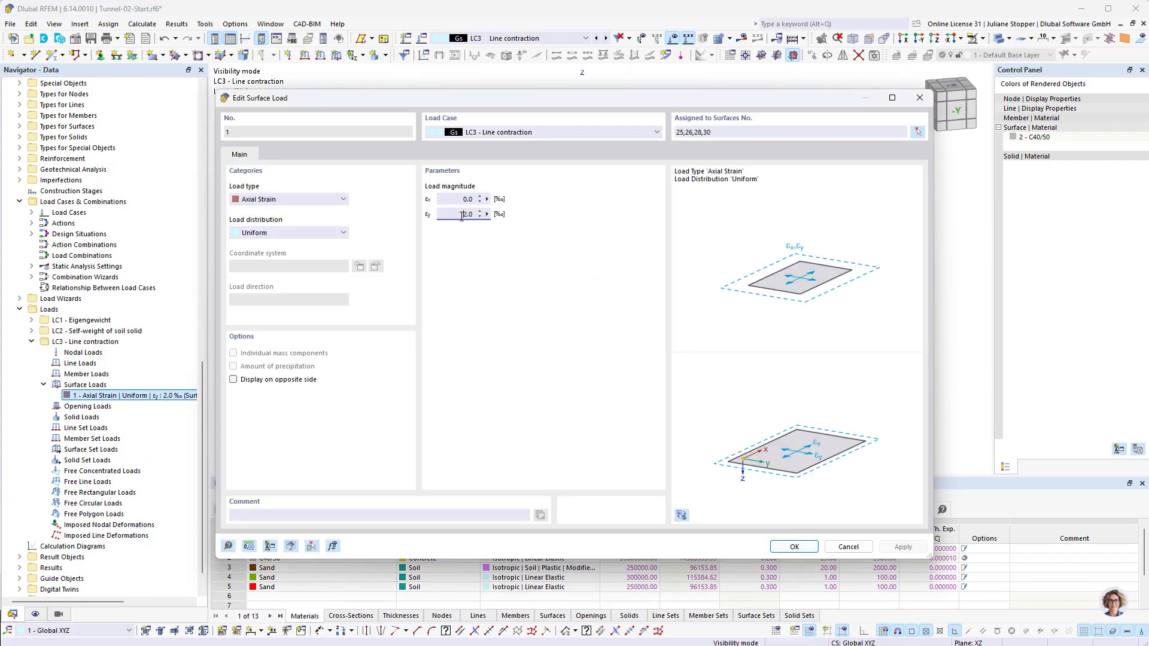
type("-")
left_click(795, 546)
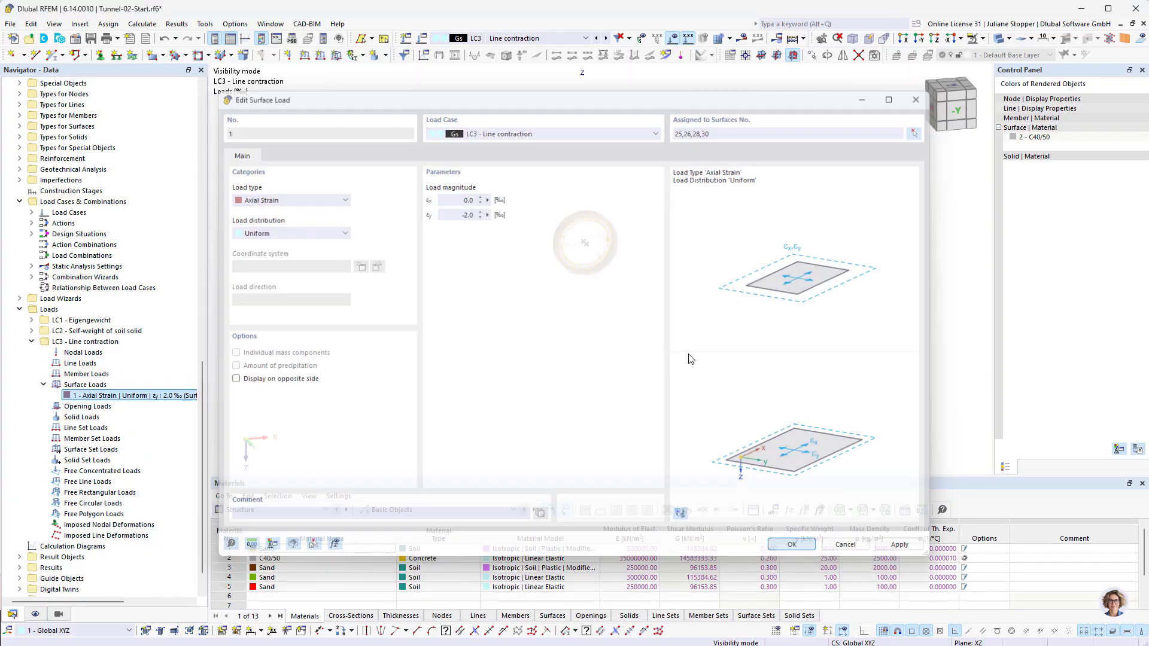
middle_click_drag(684, 299, 654, 277, "ctrl")
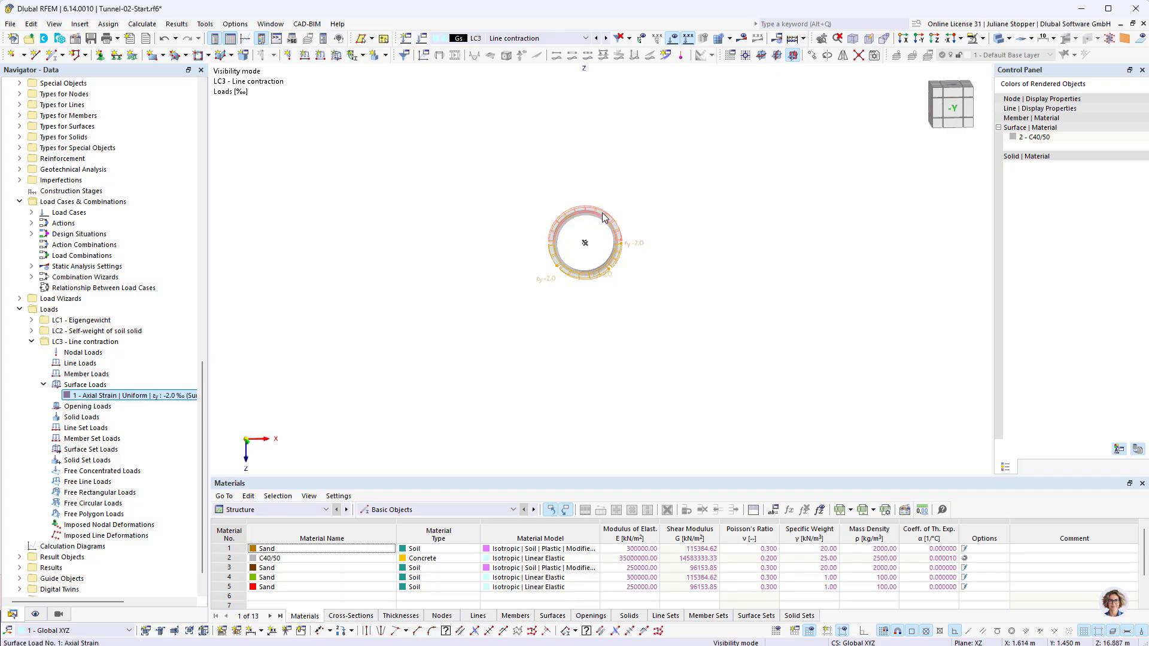
Cancel the visibility mode to bring back the full soil model around the tunnel.
left_click(984, 38)
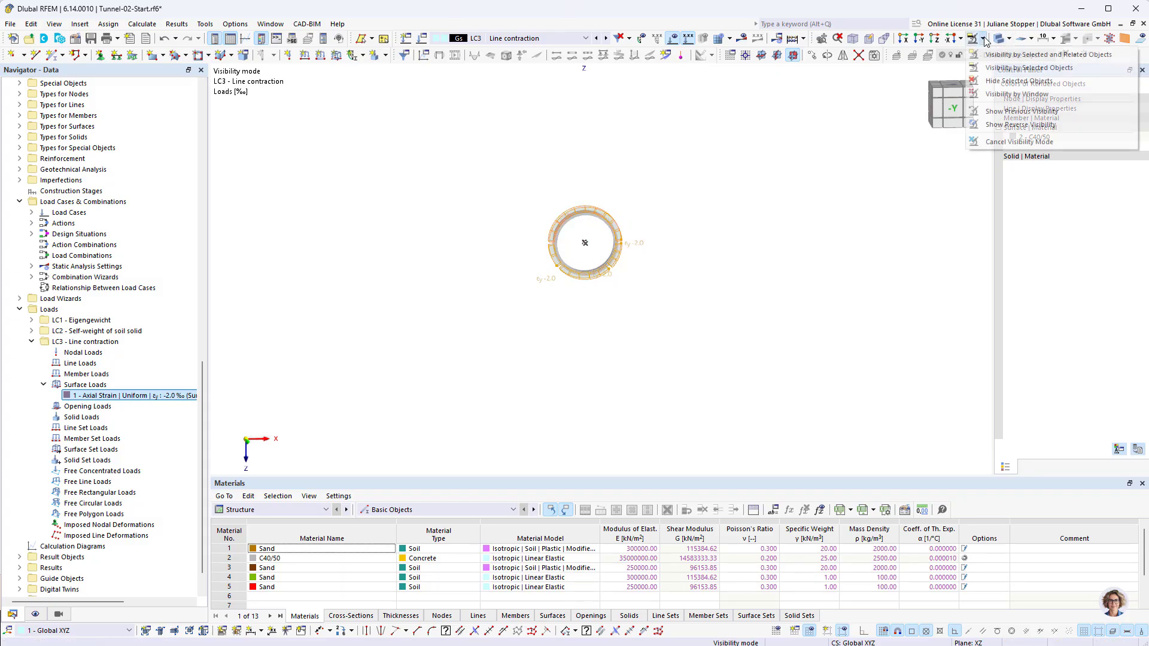
left_click(990, 143)
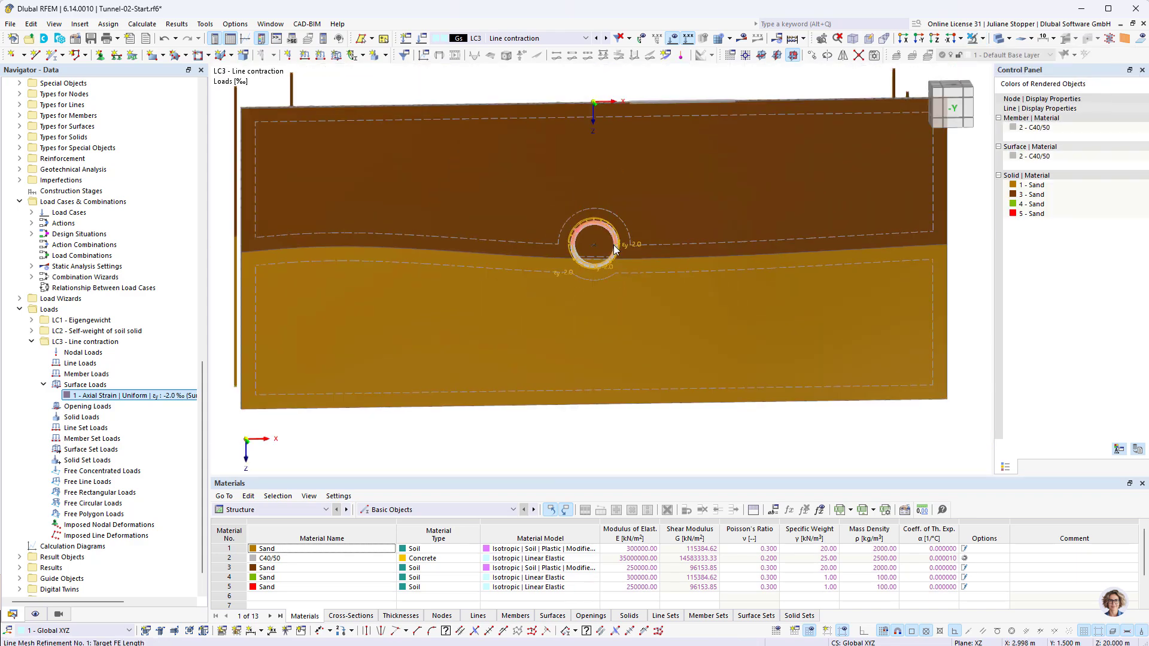
scroll(614, 248, "down", 2)
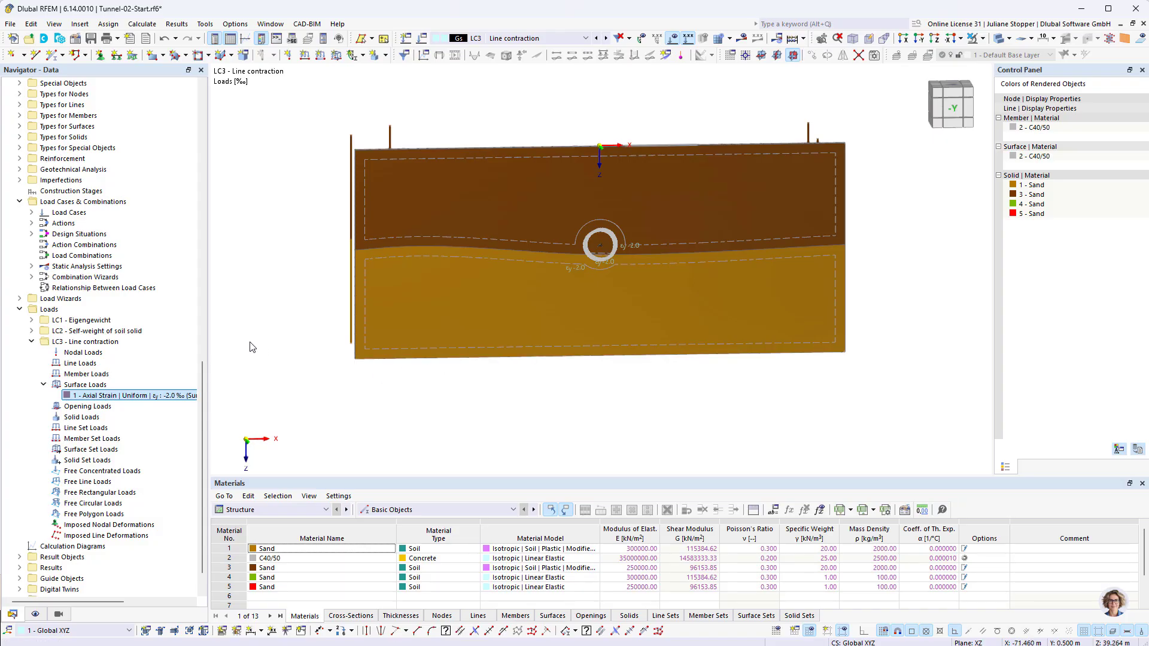
Collapse the Line contraction loads, surfaces, load cases and combinations, materials and cross-sections in the model tree.
left_click_drag(202, 470, 203, 454)
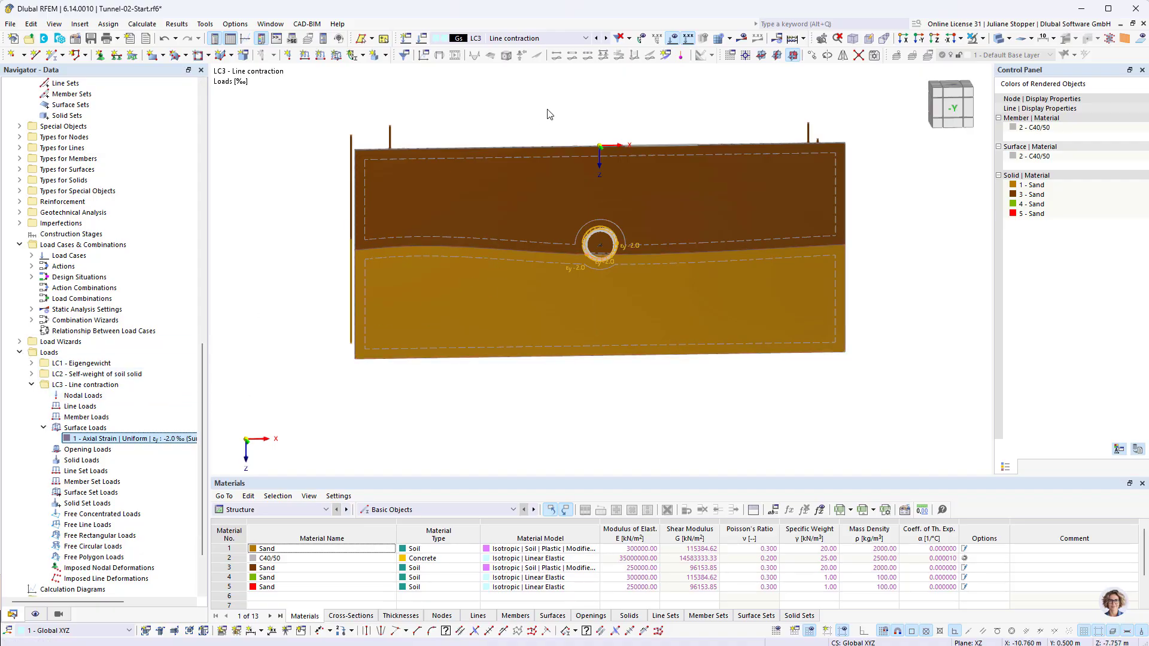
left_click(31, 385)
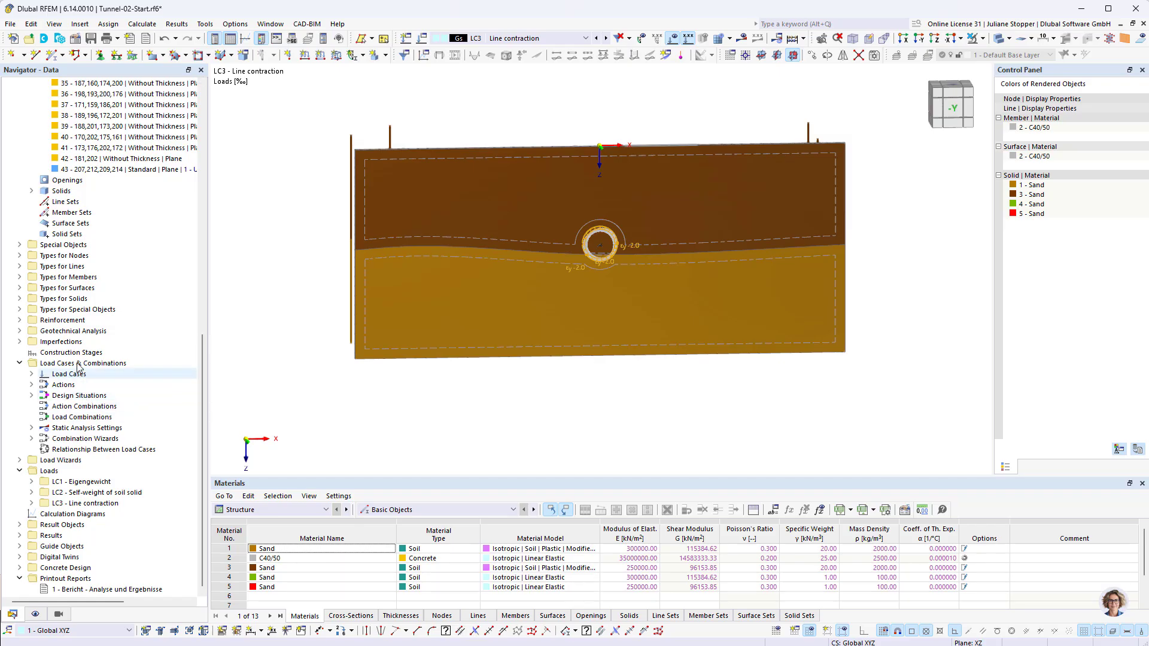
scroll(83, 324, "up", 15)
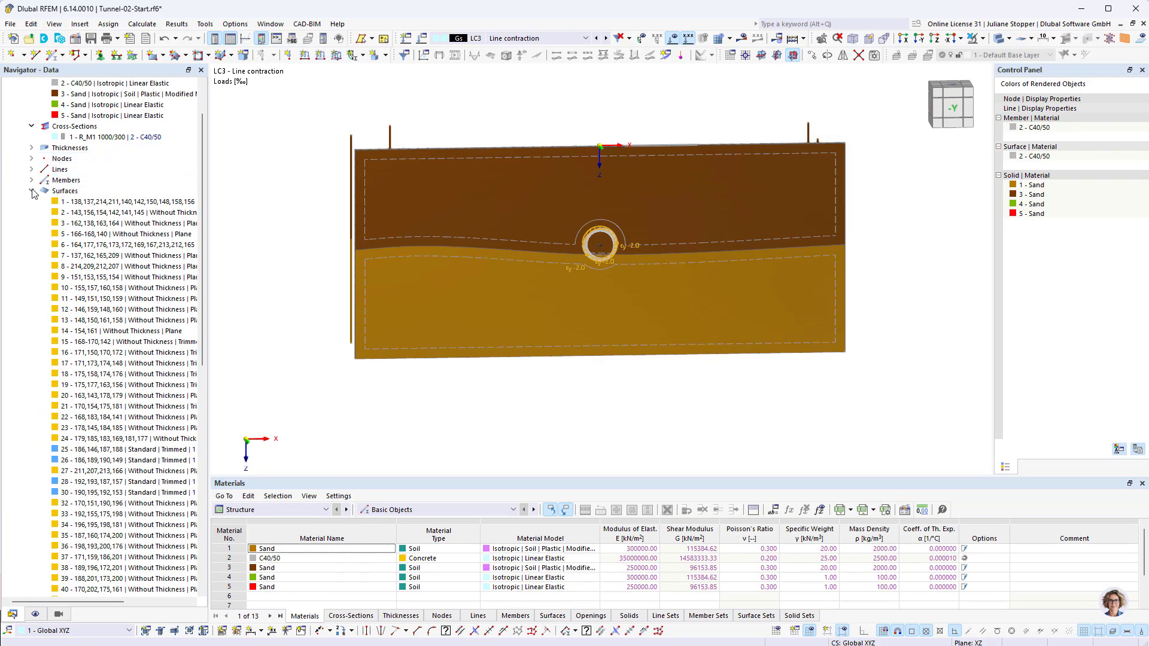
left_click(32, 191)
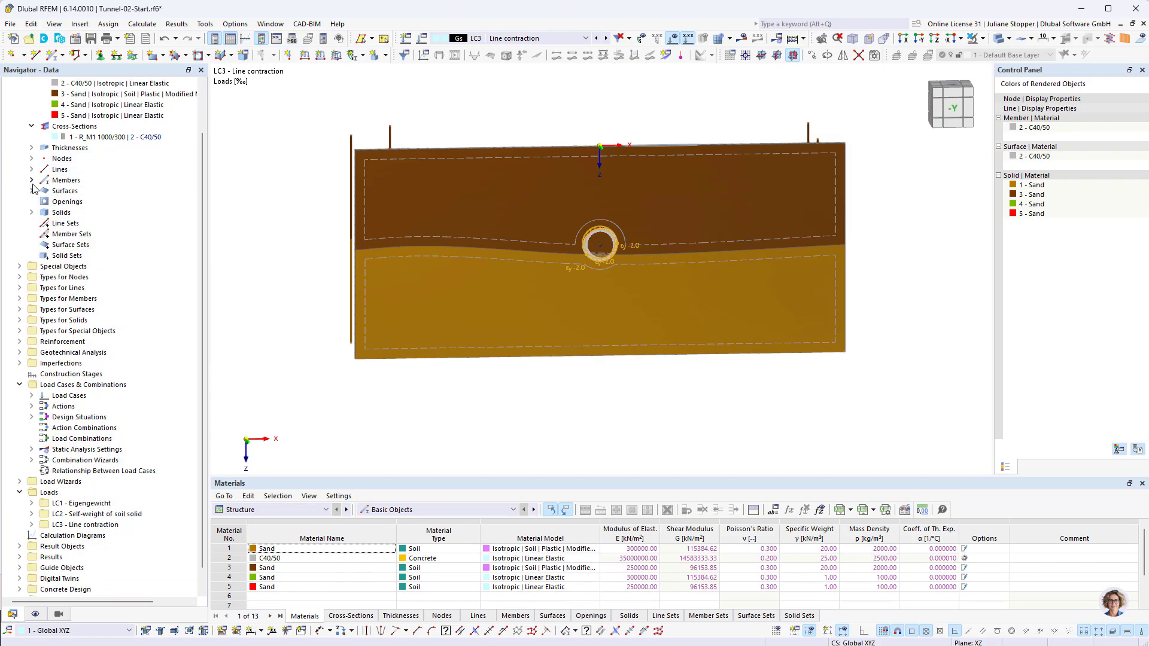
left_click(20, 385)
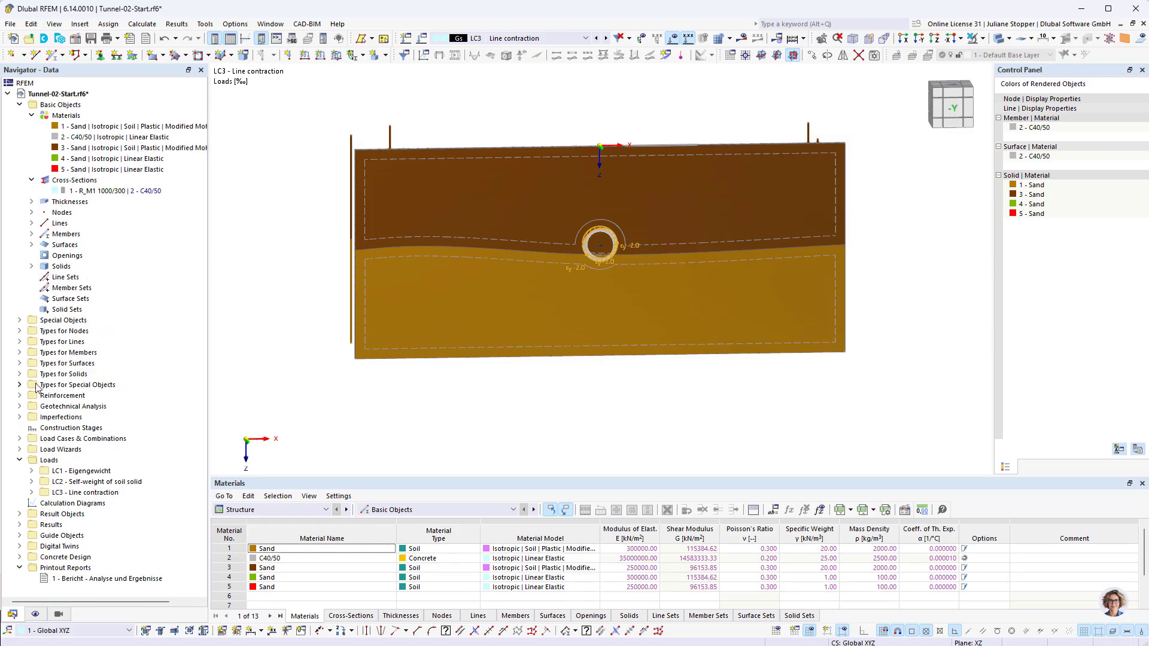
left_click(32, 115)
left_click(31, 126)
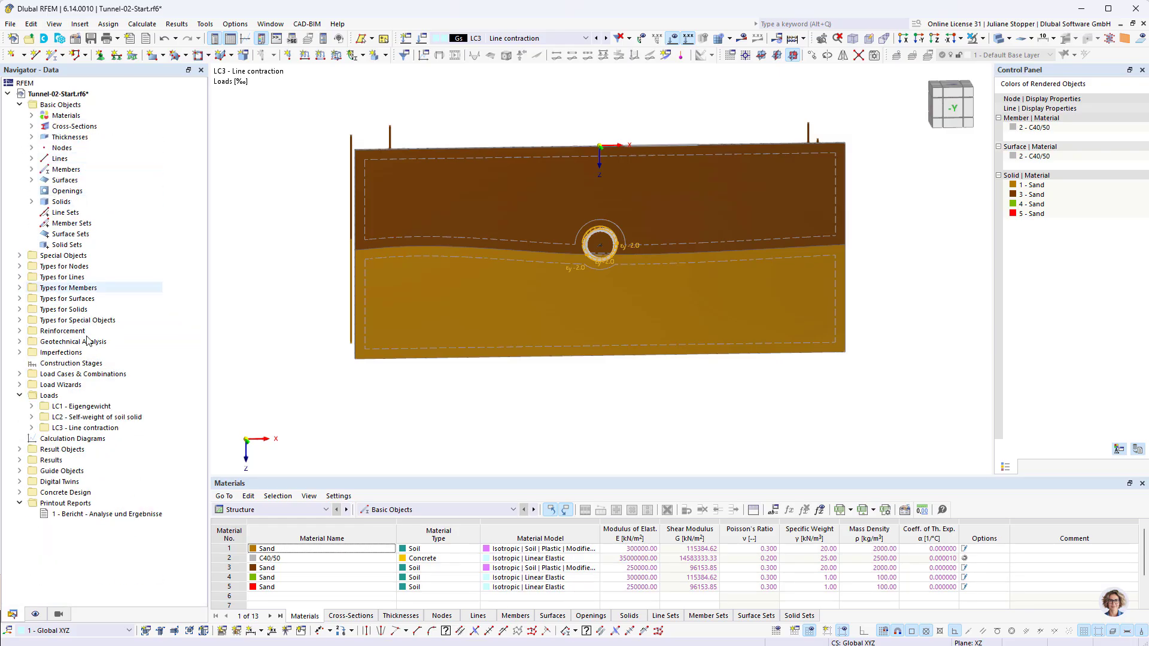
Create a new construction stage CS1 in the model data.
right_click(58, 366)
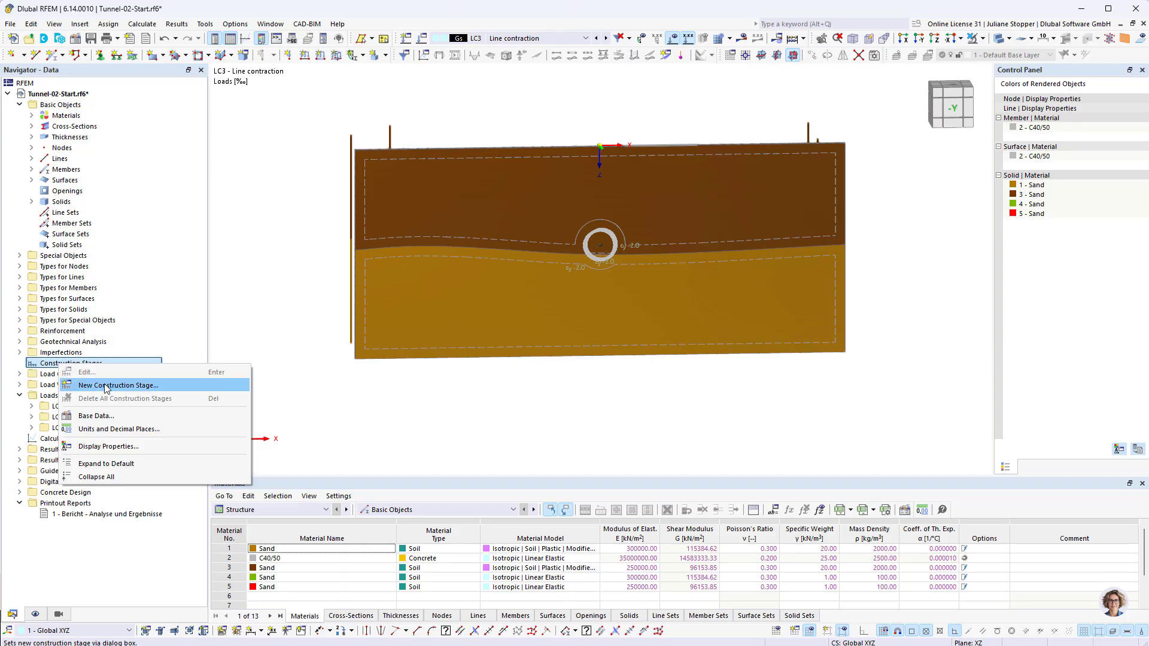
left_click(21, 342)
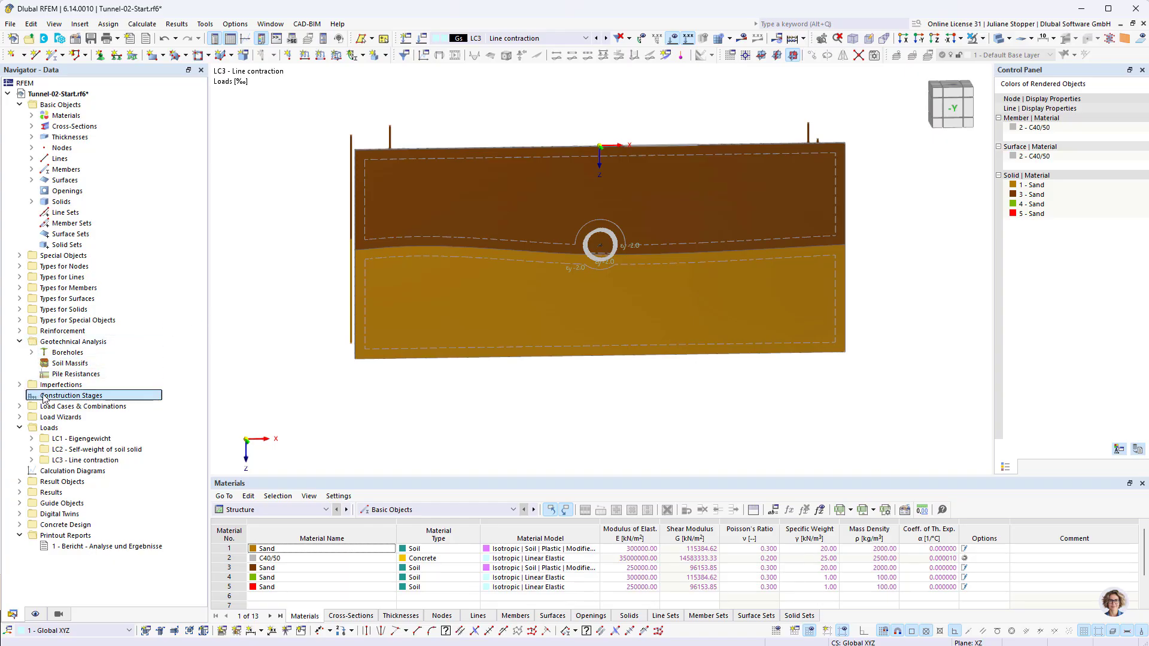
left_click(20, 342)
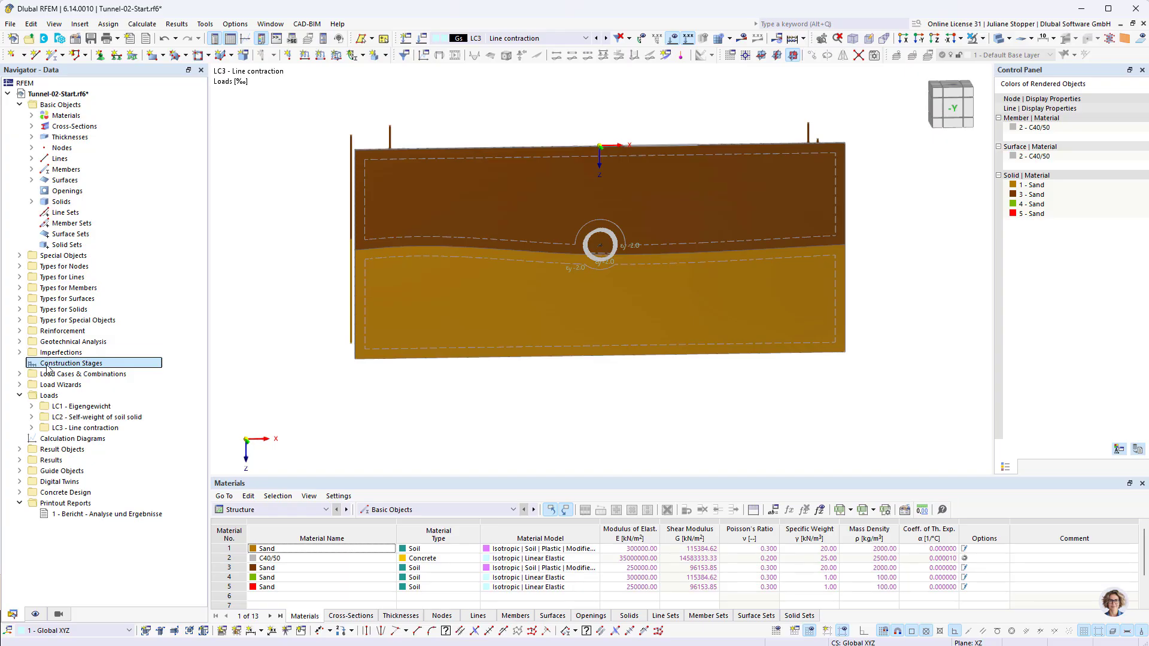
right_click(47, 369)
left_click(81, 384)
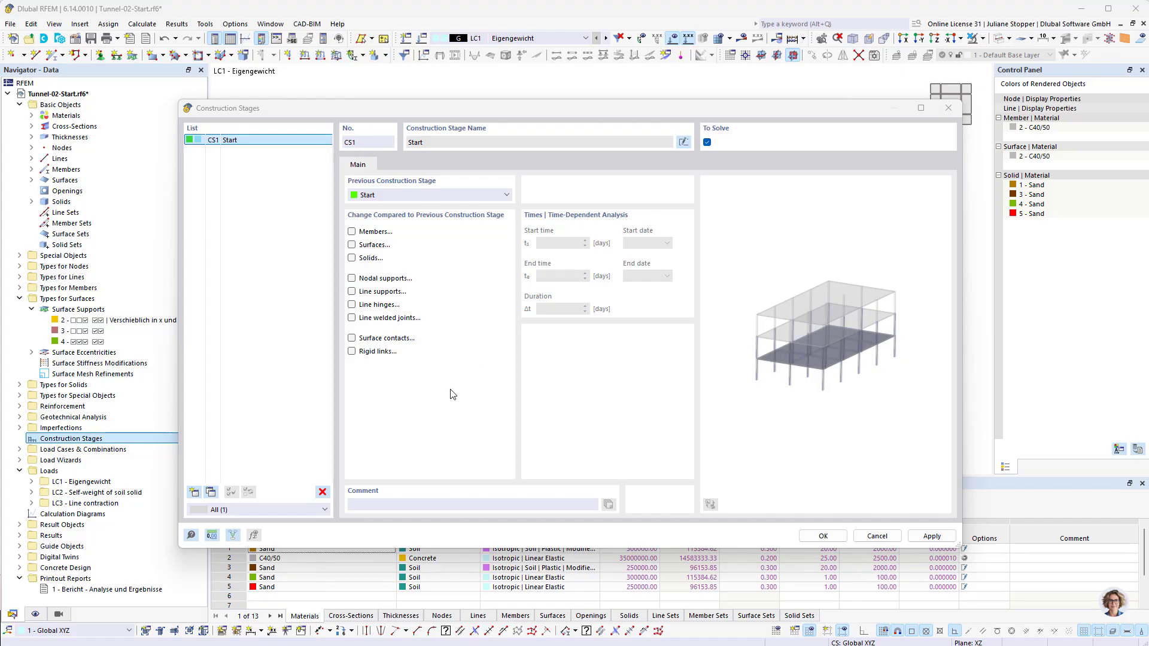
Enable solid and surface changes for construction stage CS1 and add all solids to it.
left_click(352, 259)
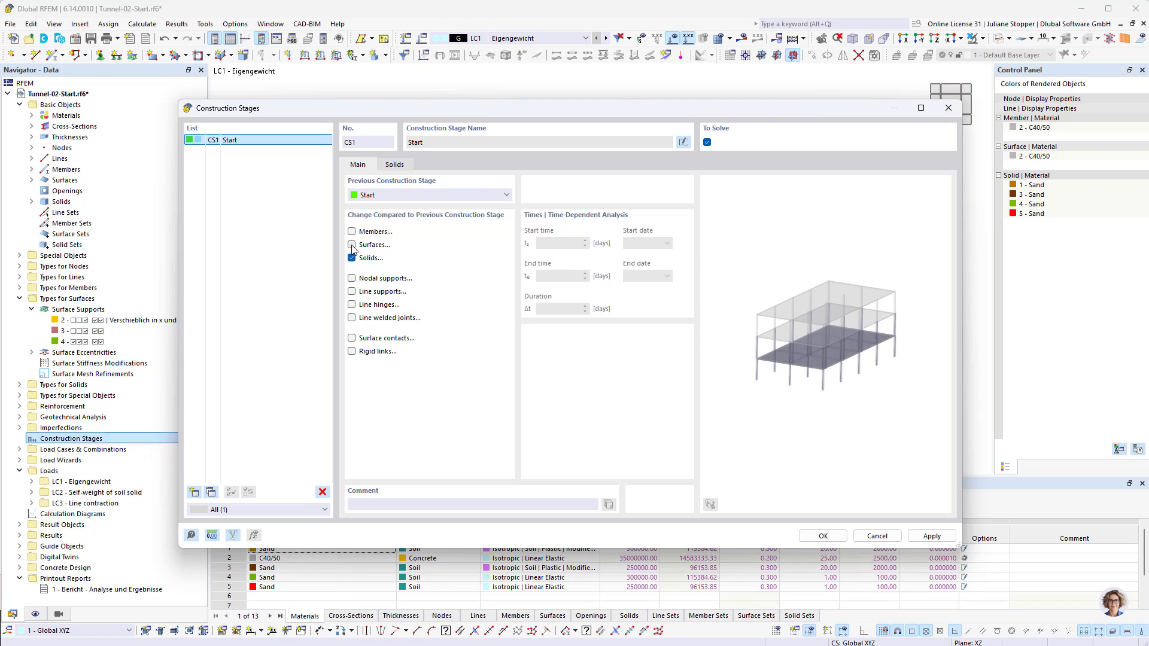
left_click(352, 245)
left_click(433, 165)
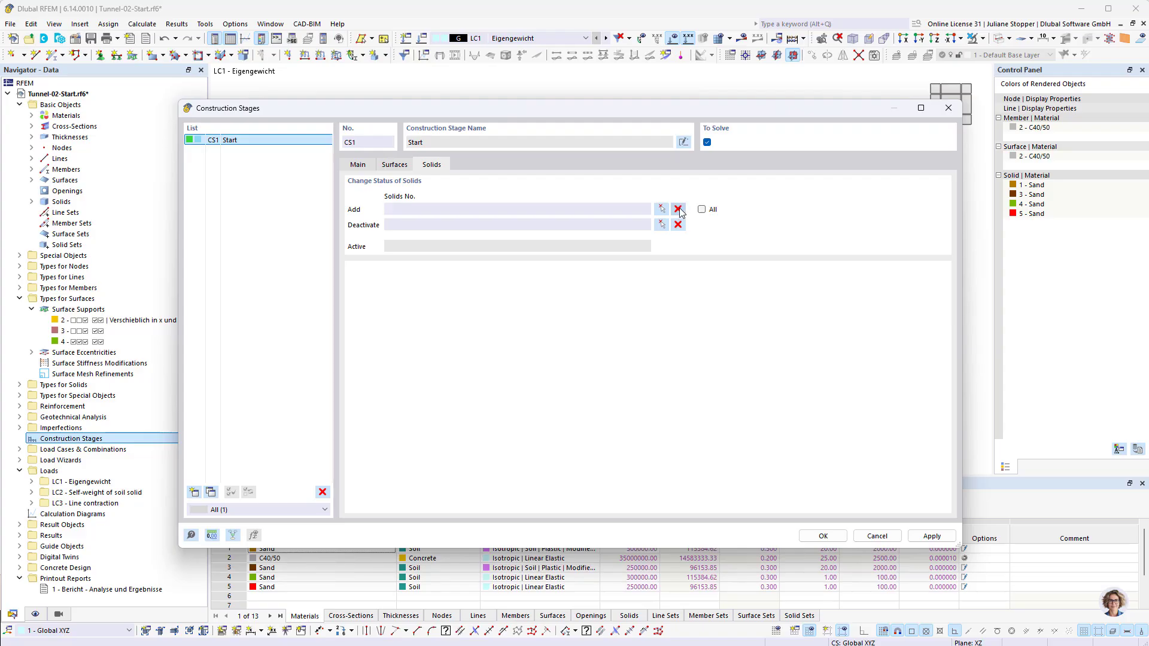
left_click(703, 211)
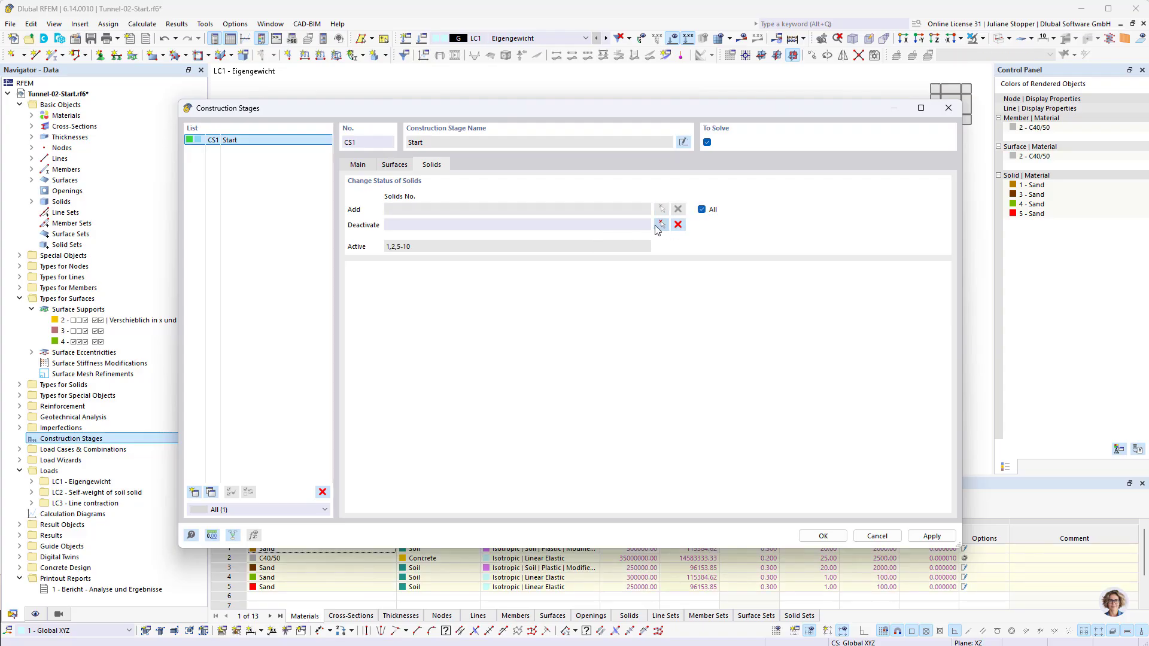
Deactivate the four ring segment solids of the tunnel lining, numbers 5-8, in construction stage CS1.
left_click(661, 225)
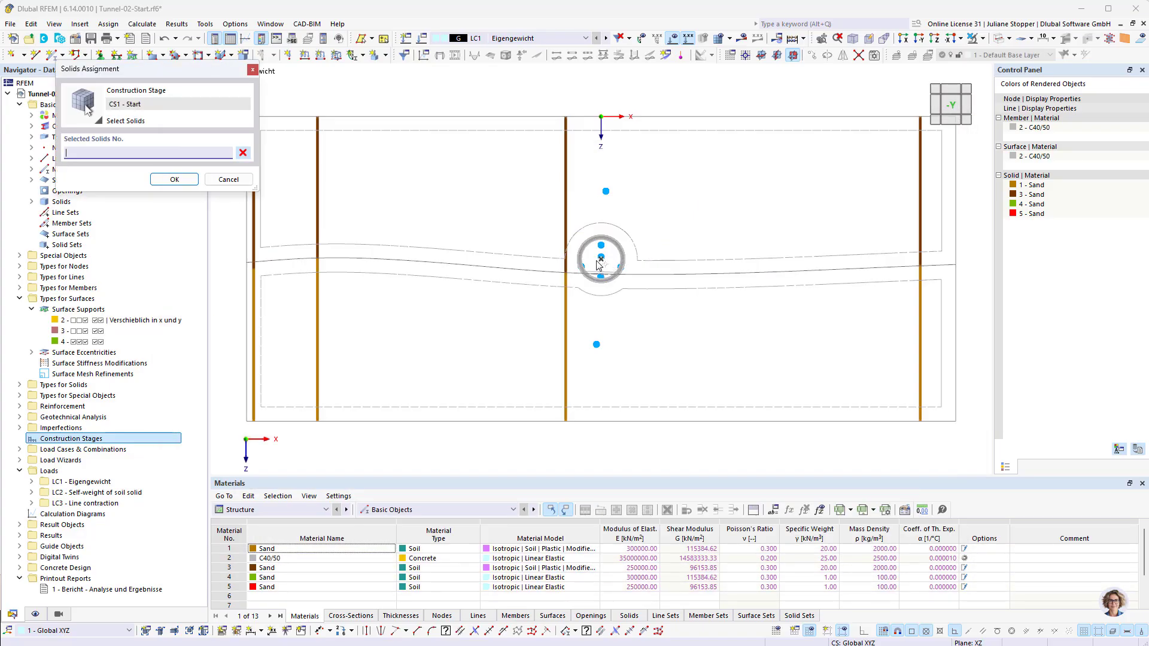
scroll(605, 265, "up", 3)
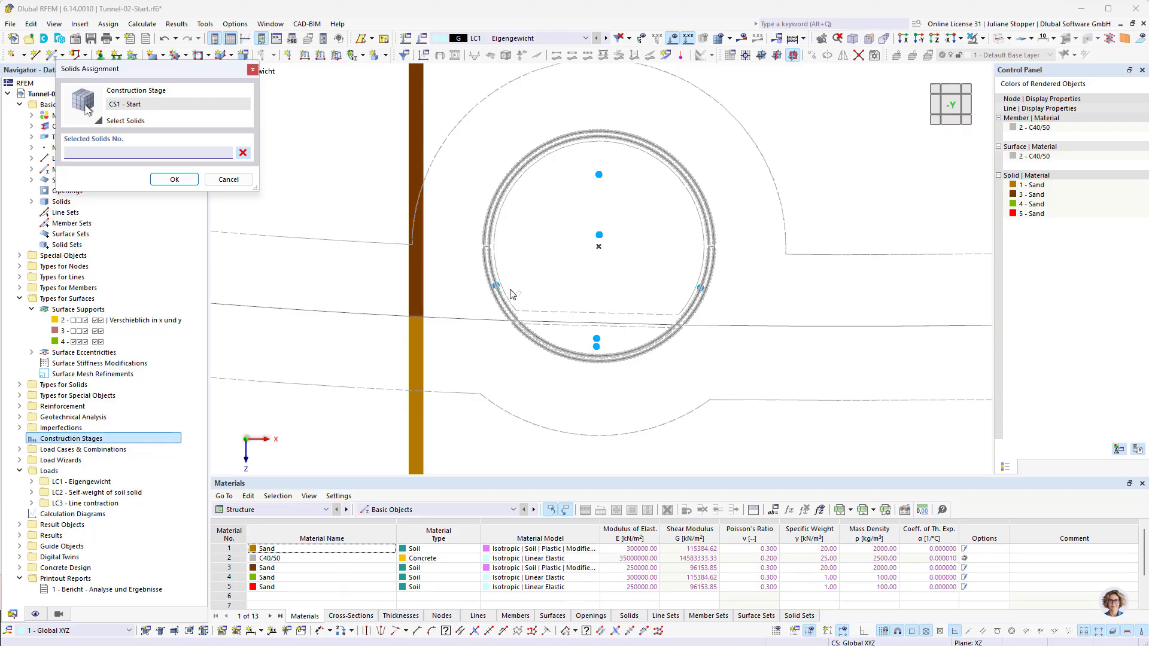
scroll(511, 299, "up", 3)
scroll(490, 288, "up", 1)
left_click(483, 295)
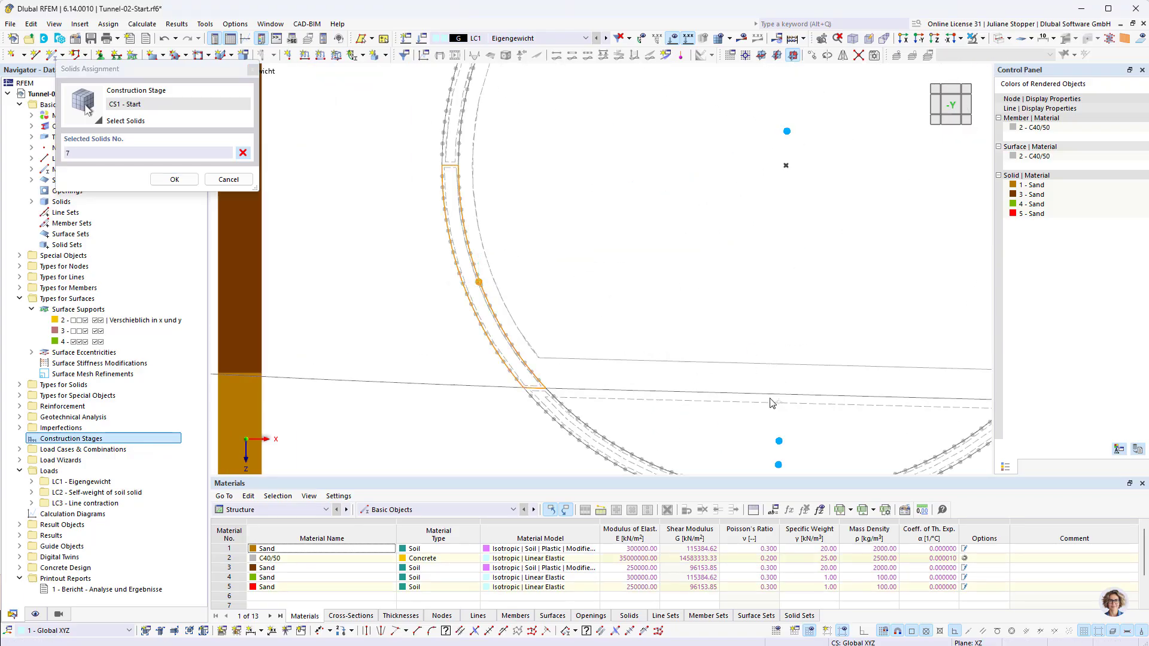
scroll(769, 406, "down", 2)
left_click(770, 427)
middle_click_drag(874, 234, 744, 263)
left_click(852, 334)
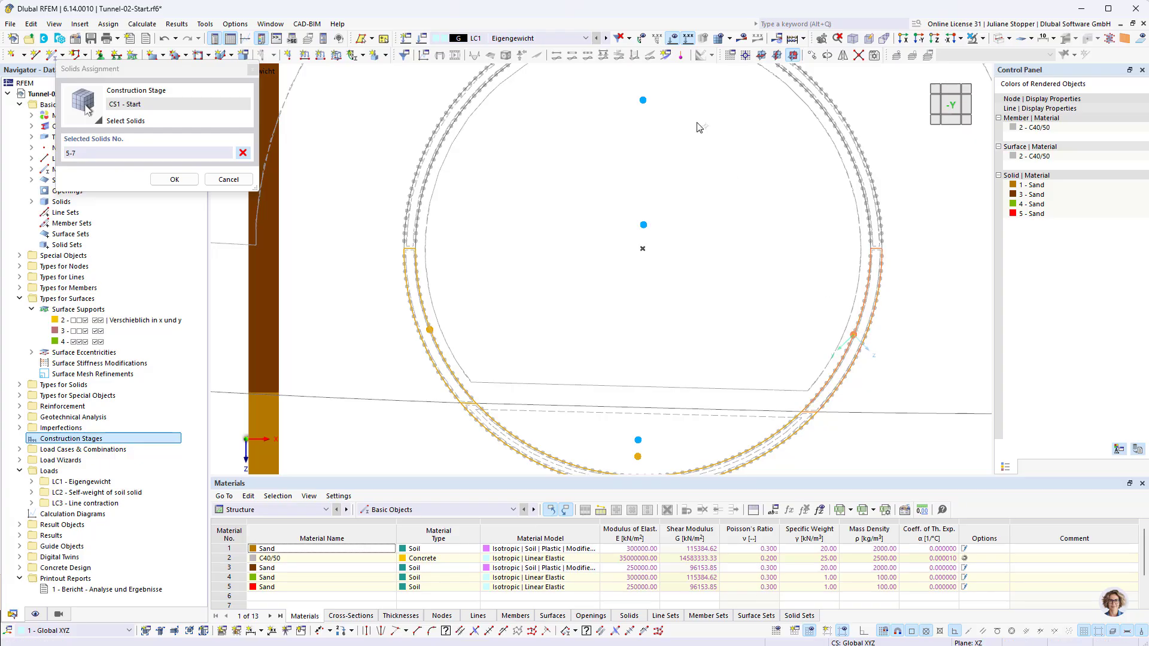
left_click(644, 100)
left_click(174, 180)
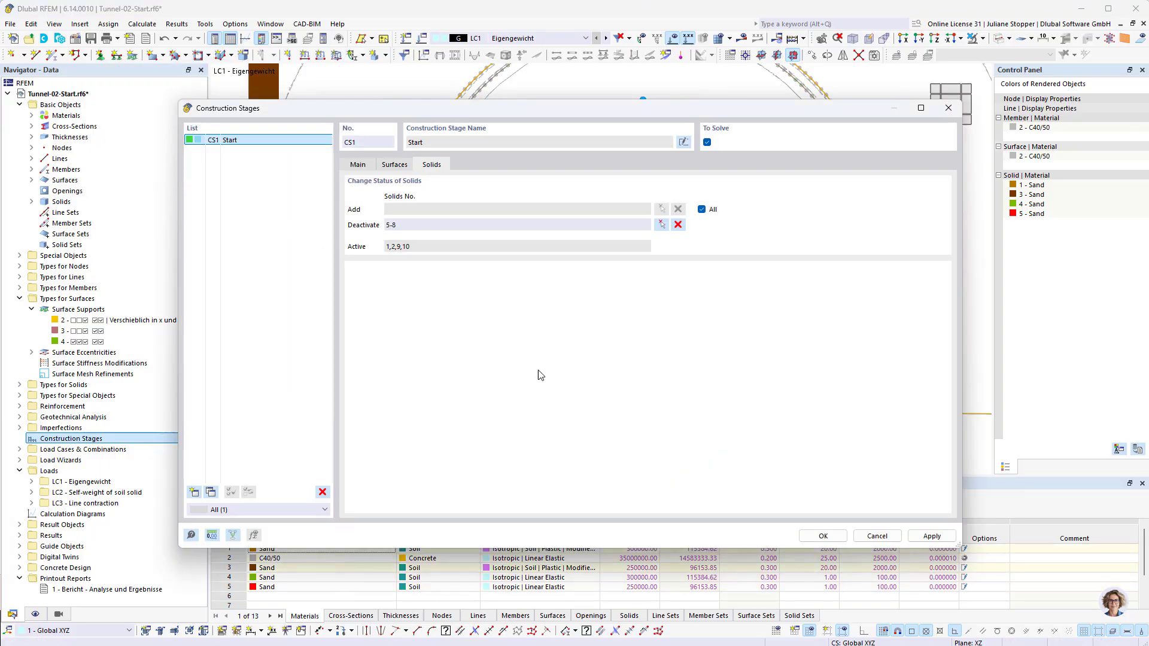
Apply the solid deactivation and add all surfaces to construction stage CS1.
left_click(925, 539)
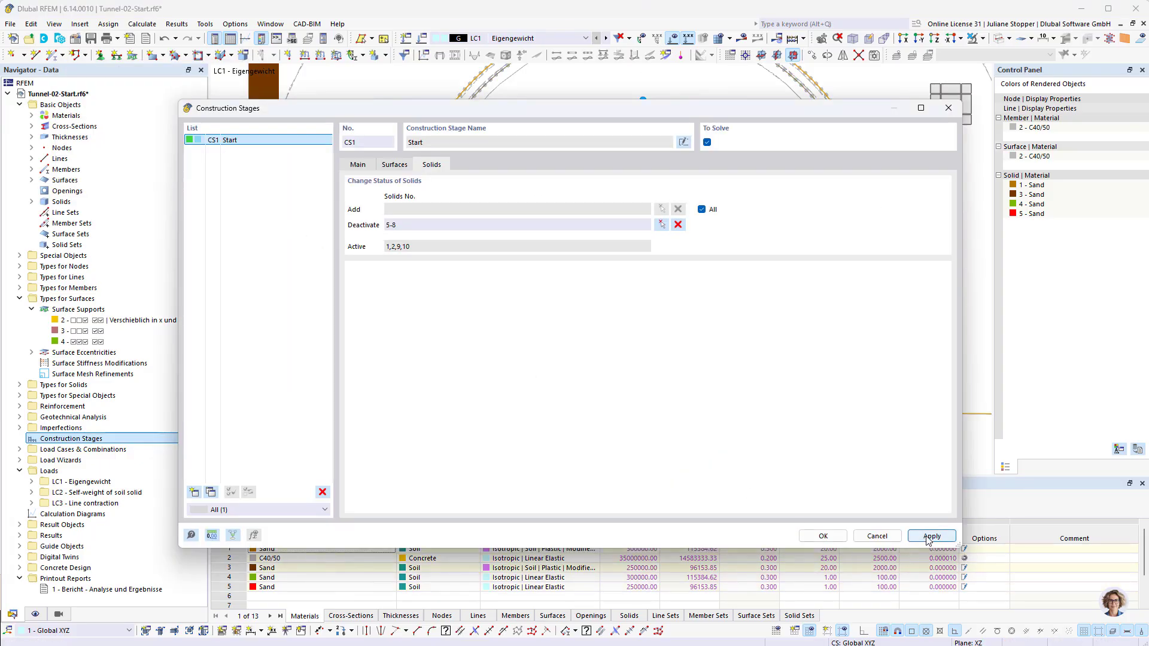
left_click(394, 166)
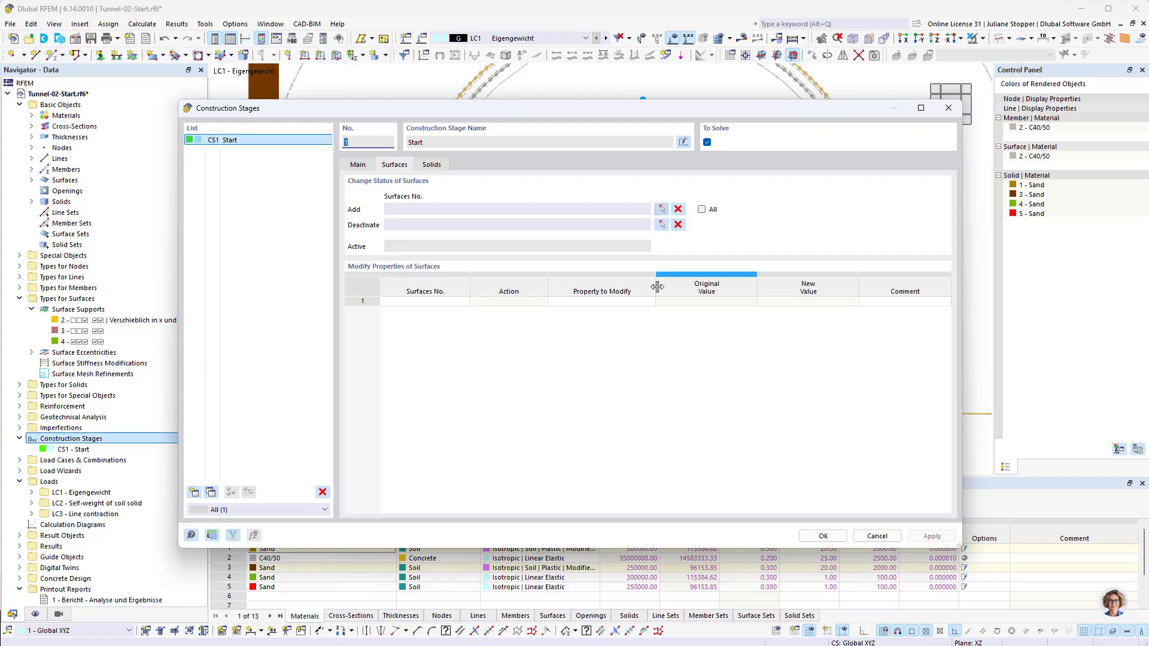
left_click(702, 209)
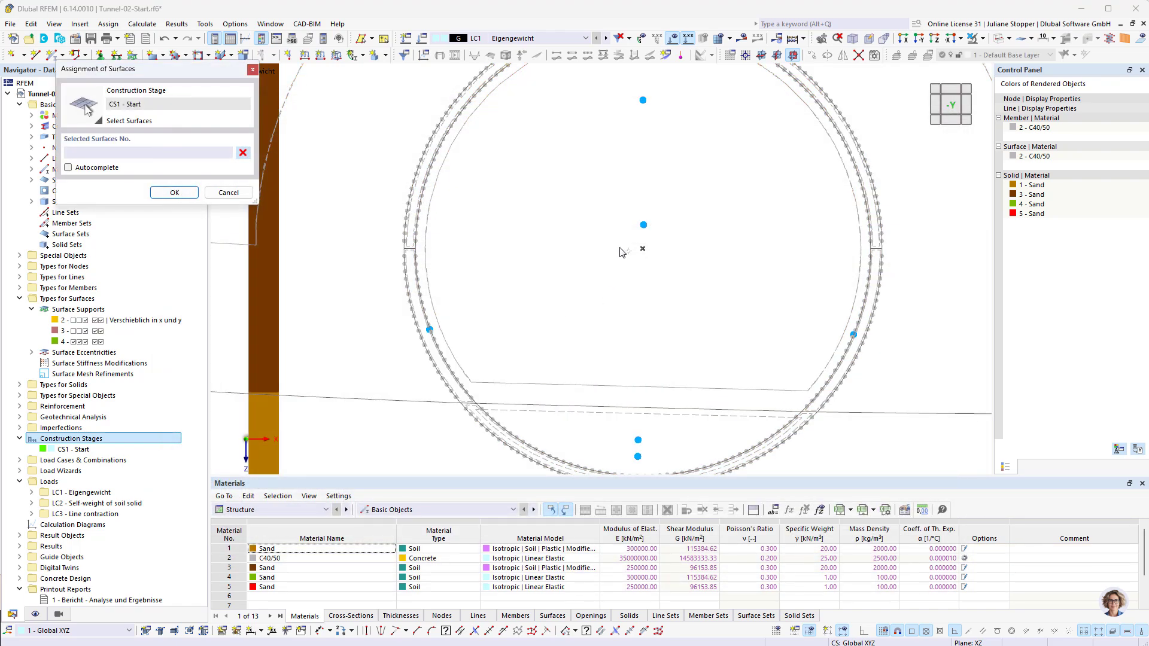
Select the planar surfaces 11, 12, 38 and 39 of the upper and left lining segments for deactivation in CS1.
middle_click_drag(617, 273, 678, 190)
middle_click_drag(627, 238, 613, 246, "ctrl")
scroll(399, 273, "up", 6)
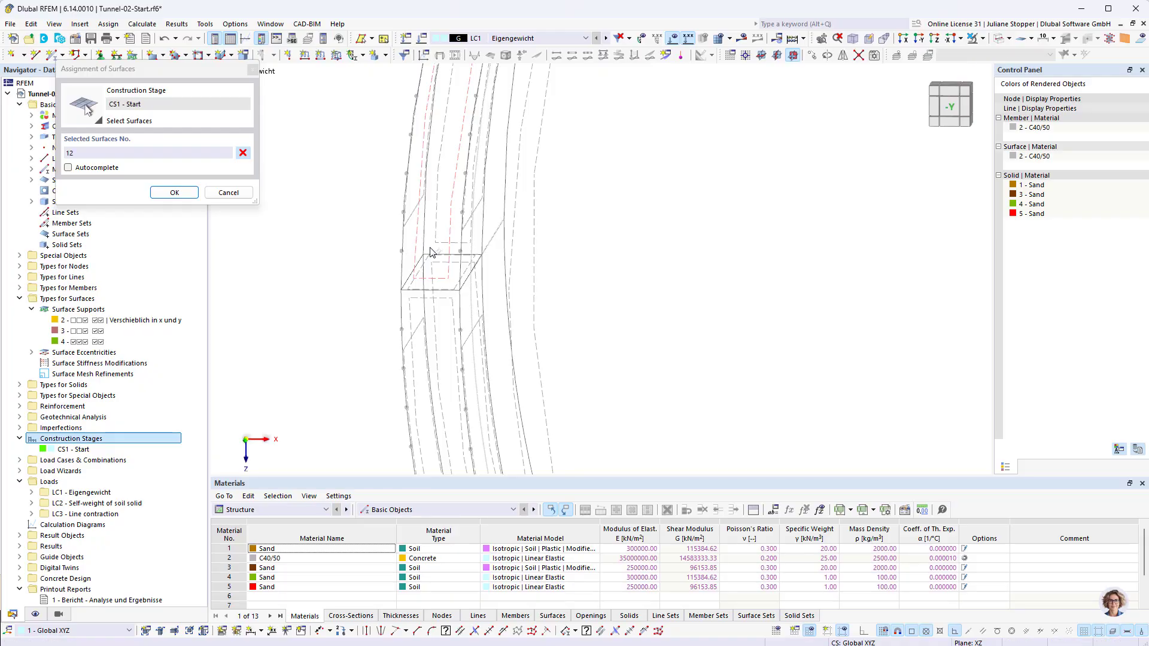
left_click(443, 245)
left_click(443, 243)
left_click(444, 293)
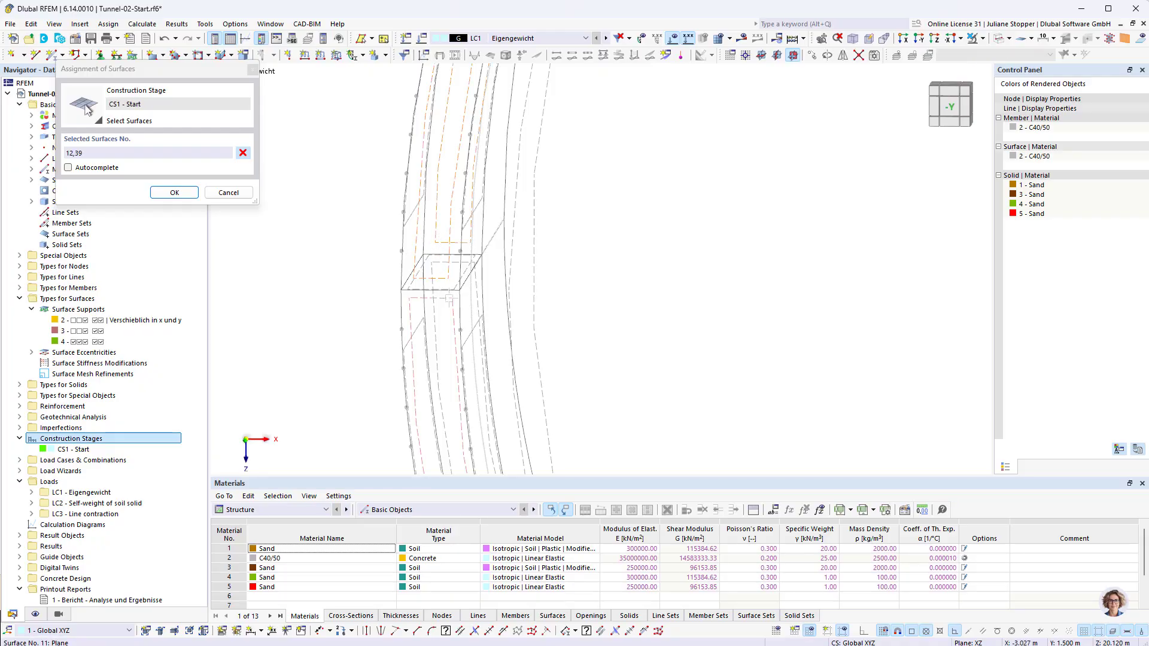
left_click(434, 311)
scroll(443, 312, "down", 6)
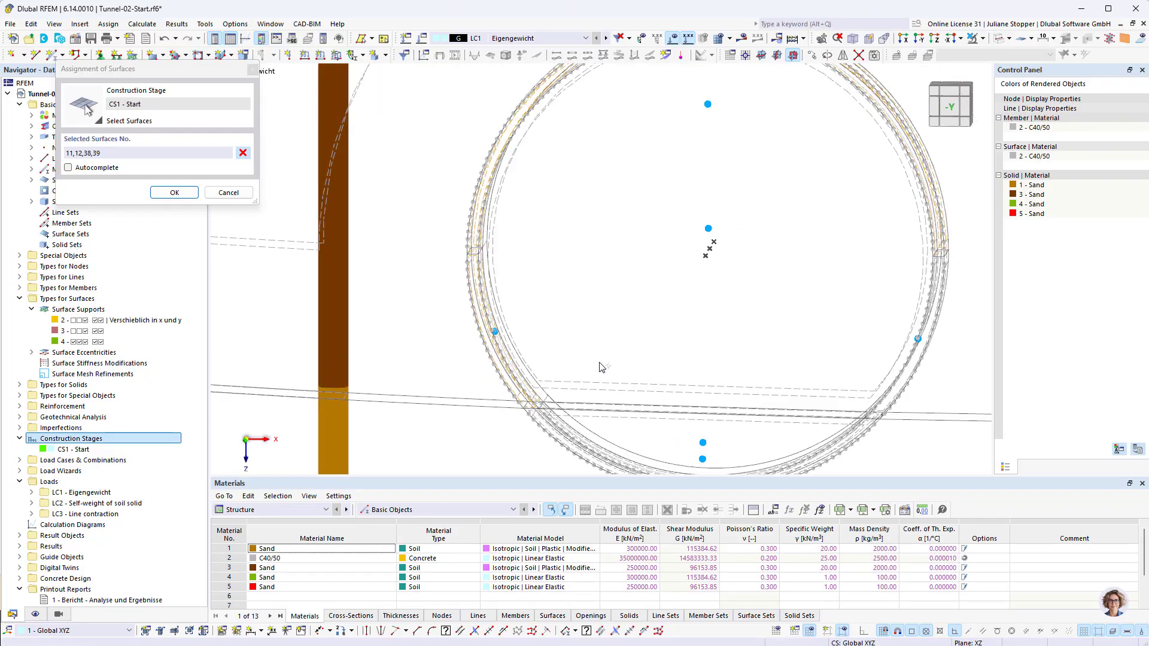
Add surfaces 9 and 34 of the lower lining segment to the surfaces deactivated in CS1.
scroll(532, 315, "up", 6)
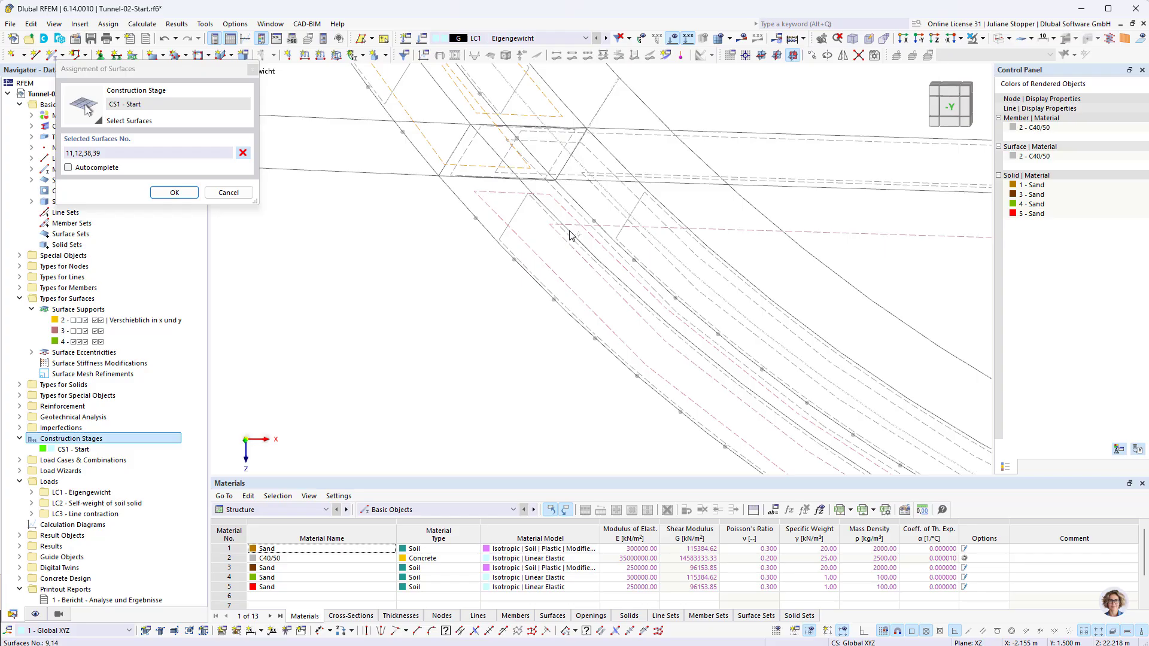
left_click(540, 258)
left_click(593, 154)
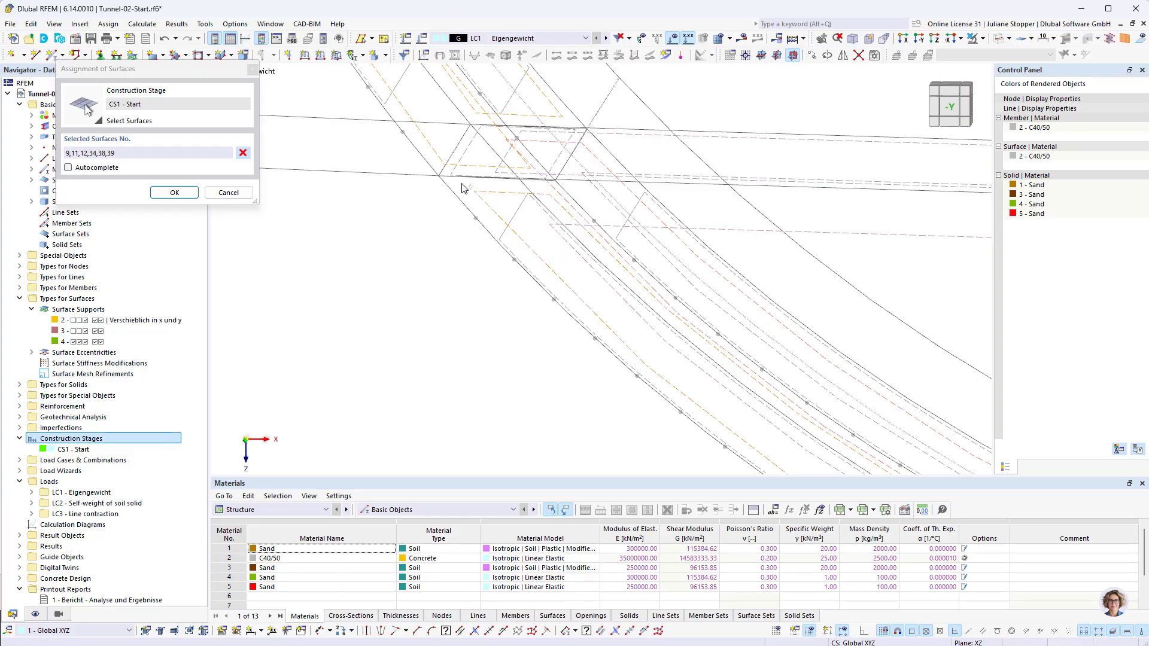
Add surfaces 10, 35 and 36 around the right-hand joint of the lining ring to the CS1 deactivation selection.
scroll(490, 195, "down", 3)
scroll(489, 196, "down", 3)
scroll(688, 188, "up", 2)
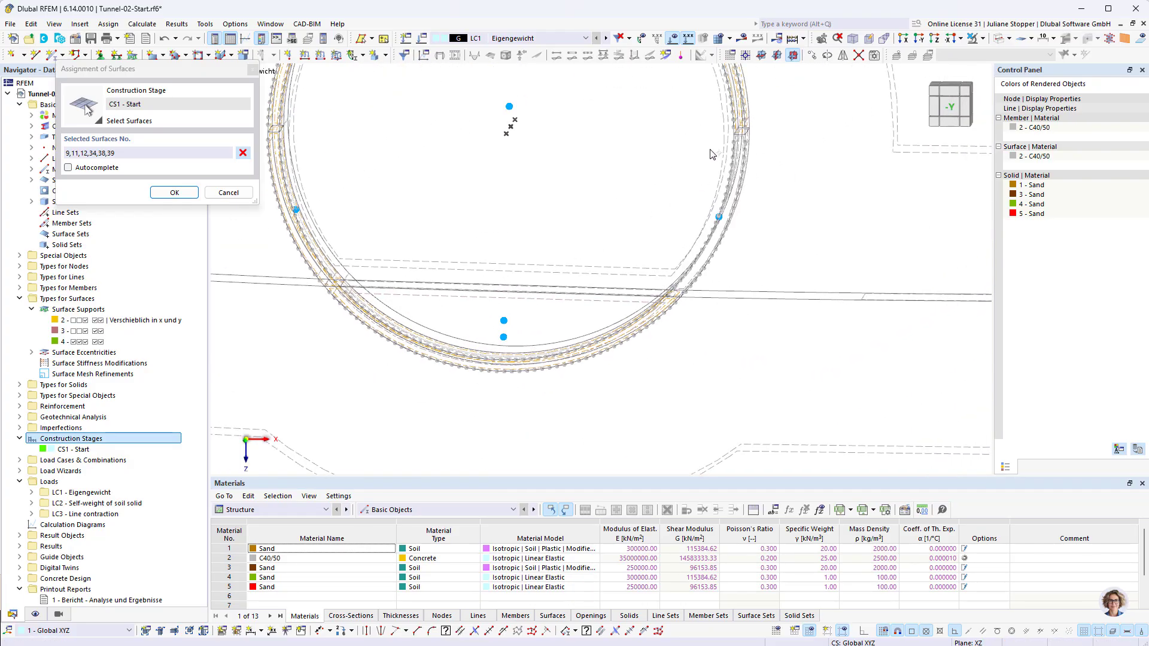
scroll(762, 174, "up", 8)
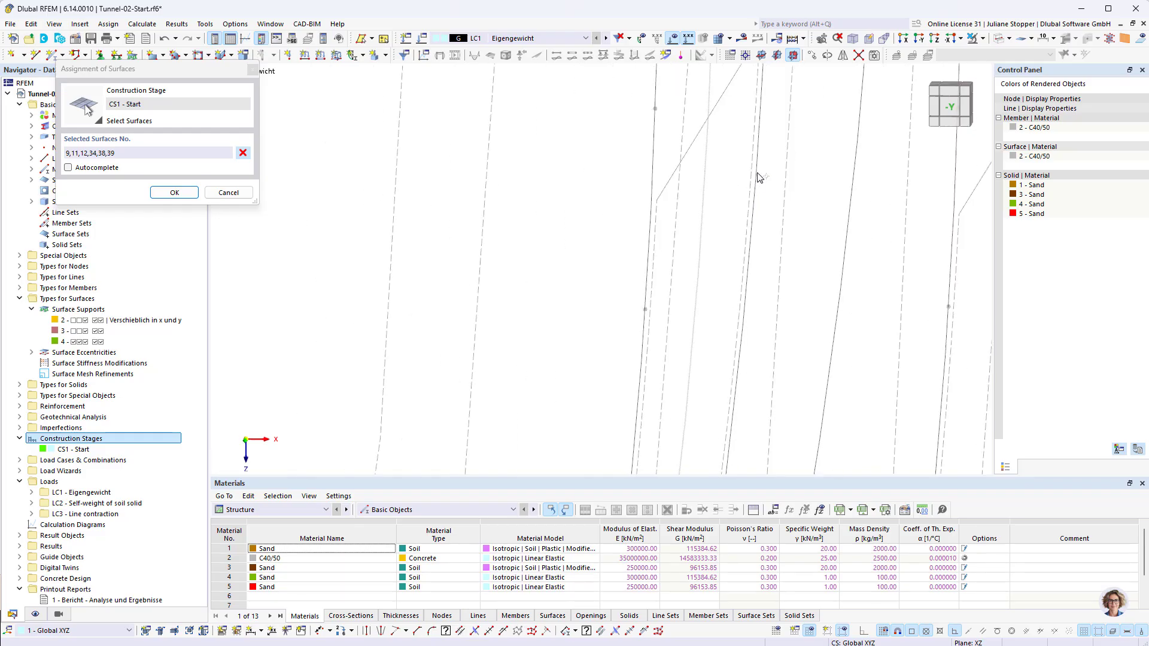
scroll(820, 137, "down", 1)
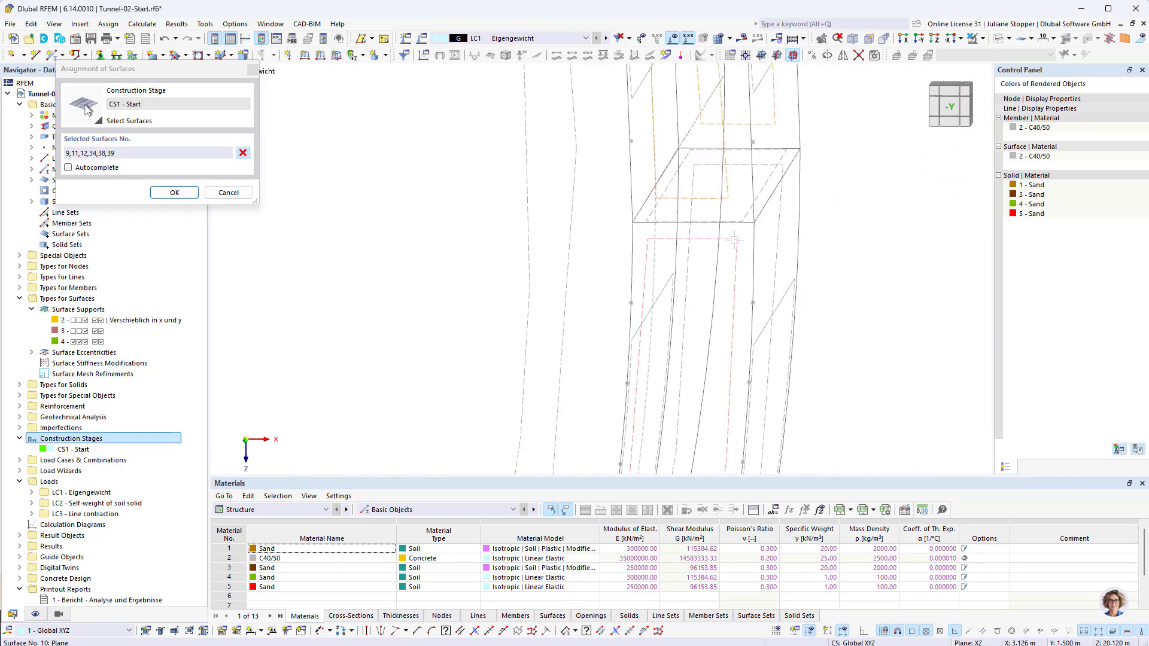
left_click(736, 240)
left_click(777, 229)
scroll(748, 239, "down", 3)
scroll(729, 252, "down", 2)
middle_click_drag(675, 302, 898, 154)
Add the remaining joint surfaces 32, 33 and 37 between the lining segments to the CS1 deactivation selection.
scroll(460, 254, "up", 5)
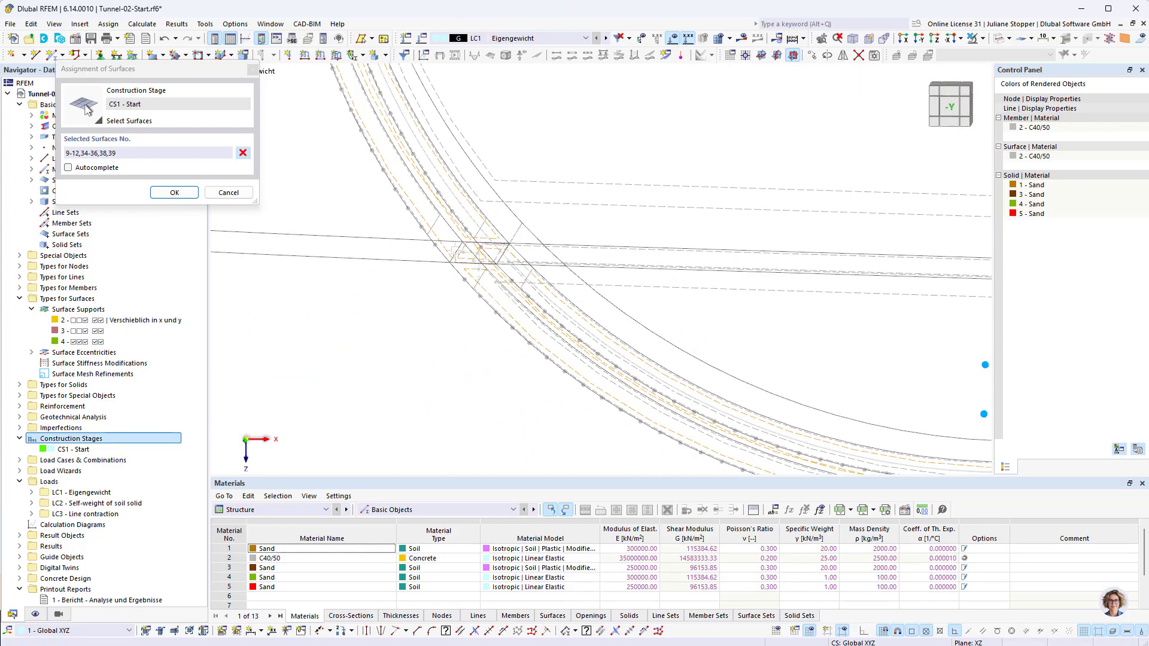
scroll(461, 256, "up", 5)
left_click(474, 246)
scroll(561, 268, "down", 6)
scroll(560, 268, "up", 8)
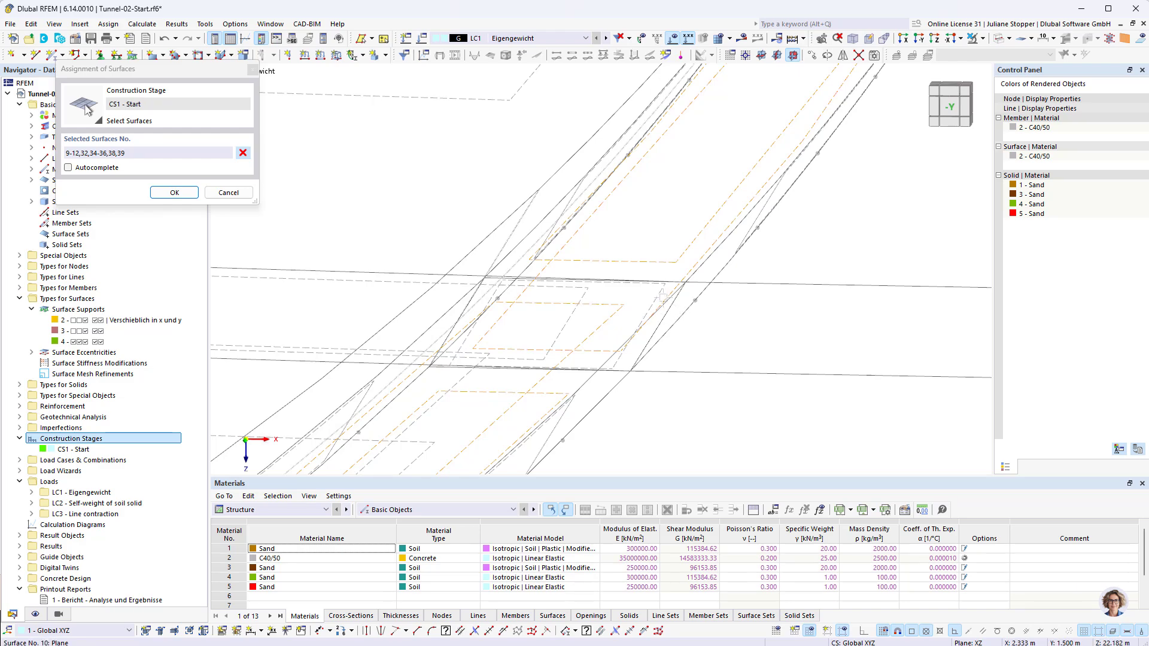
scroll(717, 305, "down", 3)
scroll(717, 305, "down", 4)
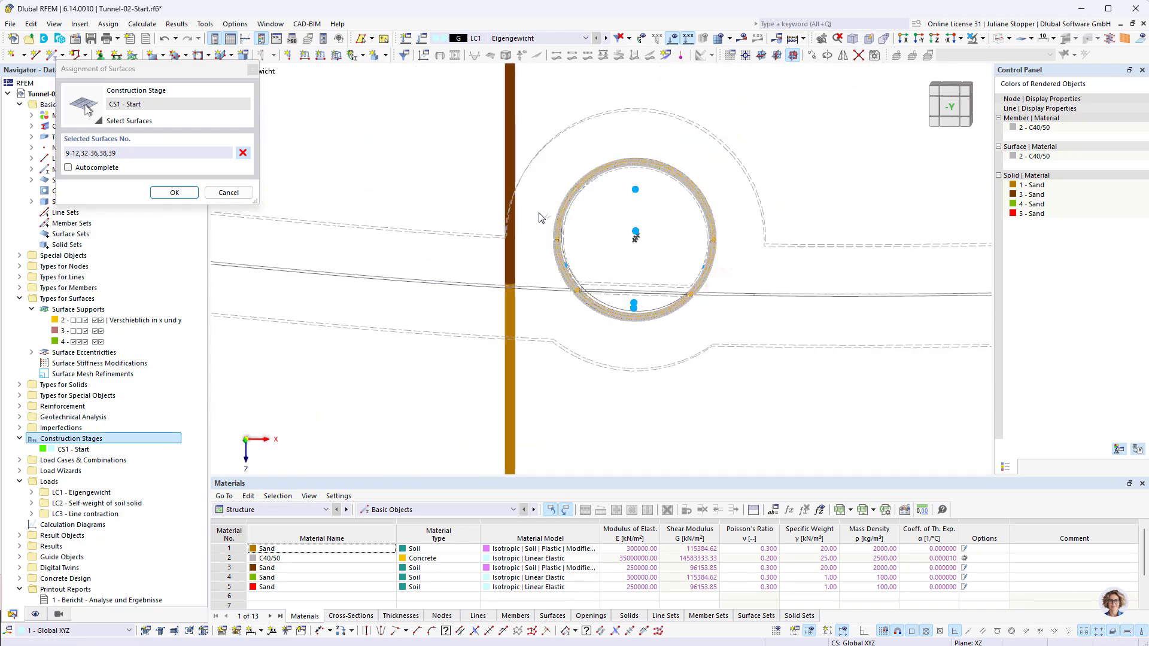
scroll(628, 245, "up", 8)
left_click(652, 275)
scroll(651, 275, "up", 5)
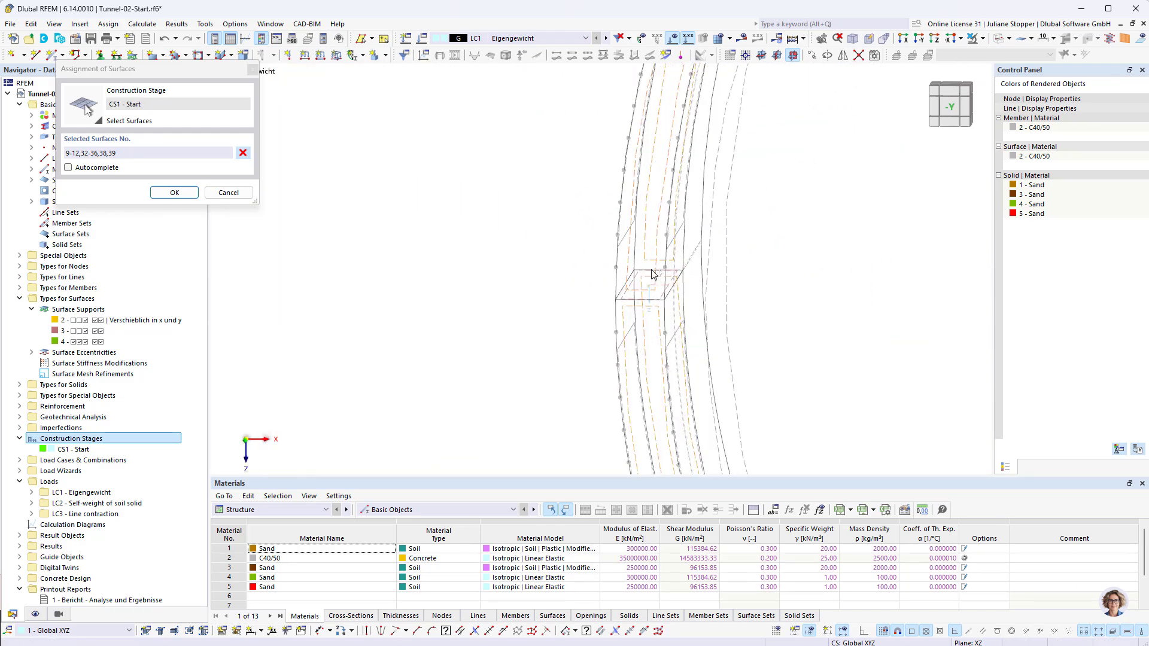
scroll(560, 230, "down", 4)
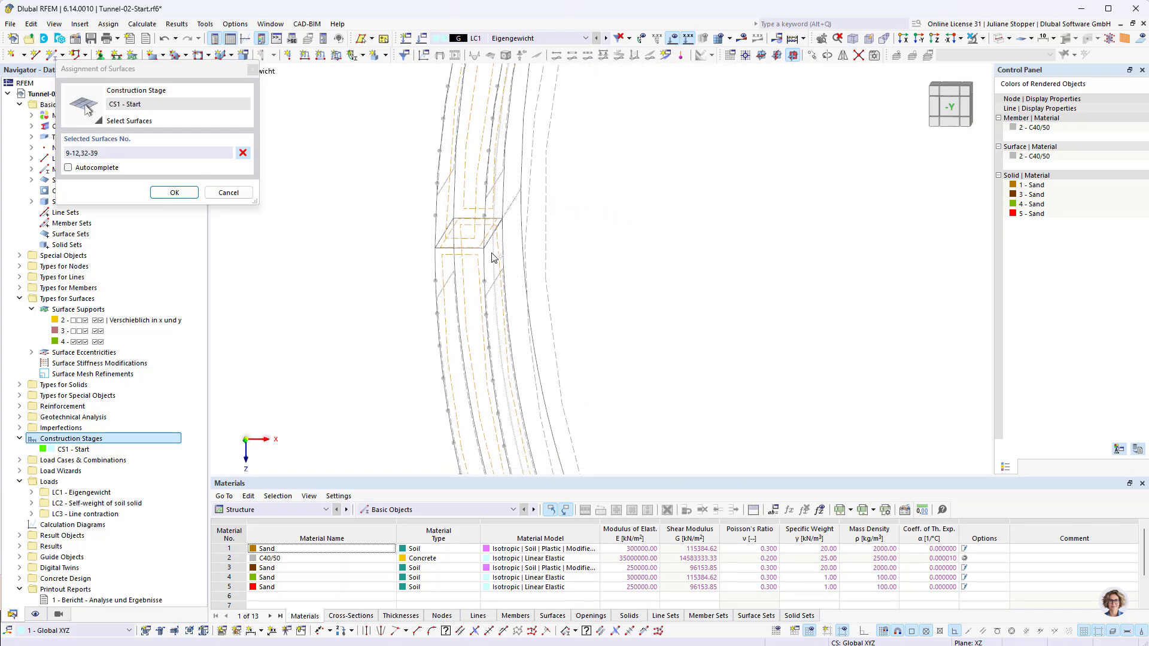
Add the curved surfaces 25, 26 and 30 of the upper, left and lower lining segments to the CS1 deactivation selection.
scroll(493, 255, "down", 3)
middle_click_drag(564, 278, 607, 233, "ctrl")
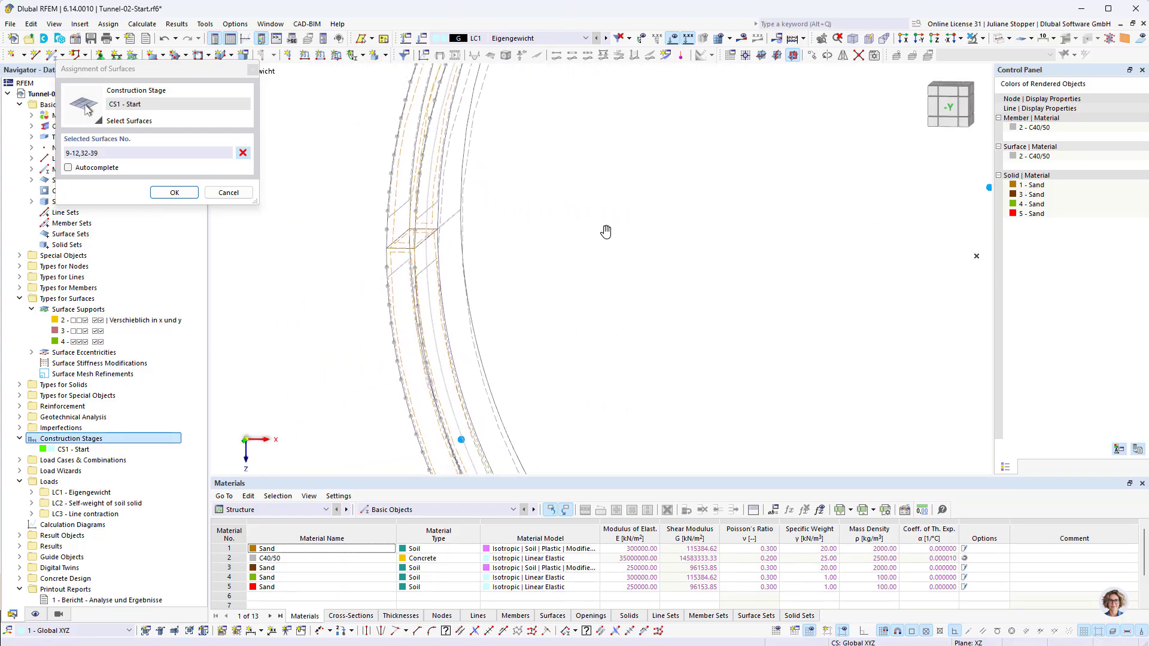
left_click(473, 231)
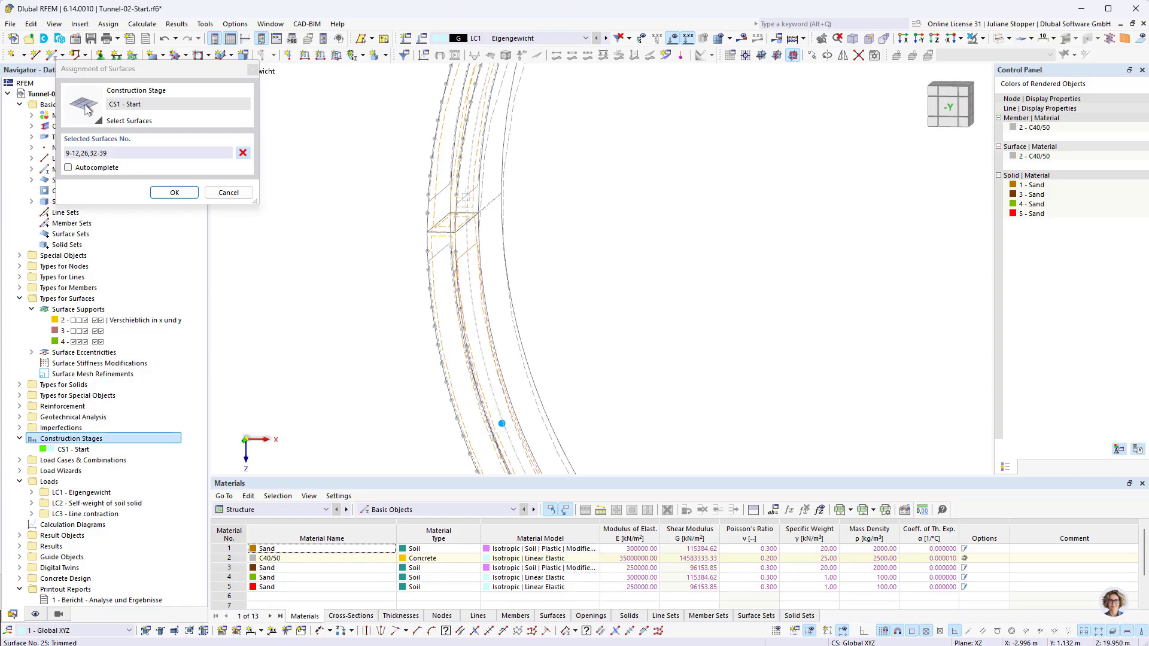
left_click(461, 189)
scroll(354, 269, "down", 3)
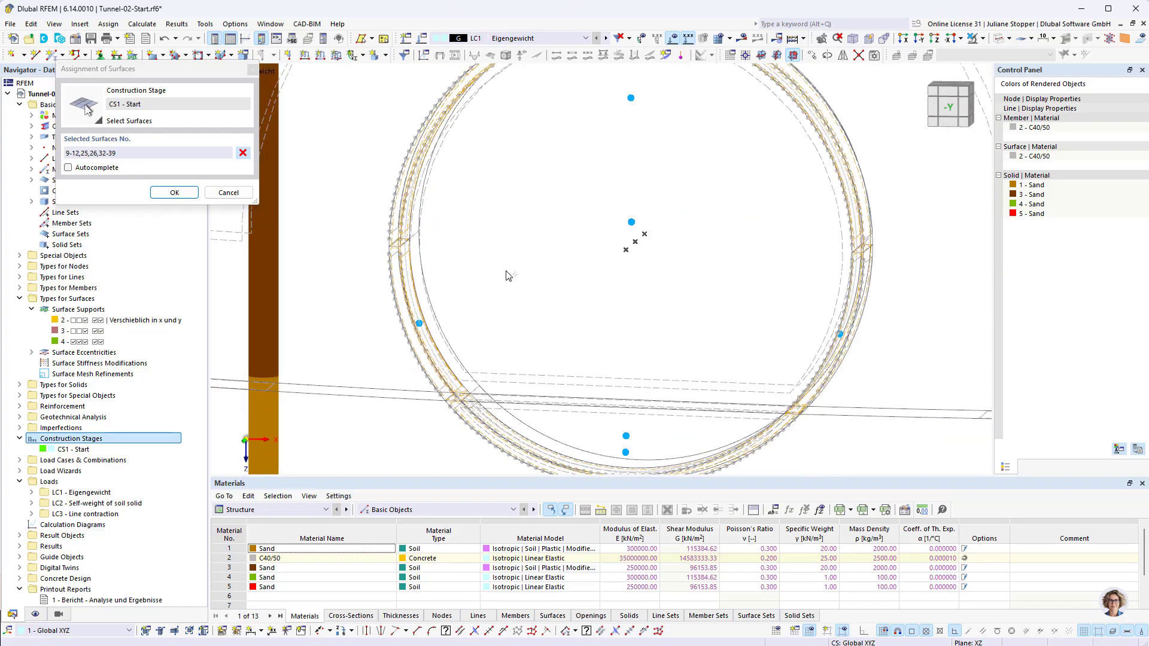
scroll(466, 406, "up", 5)
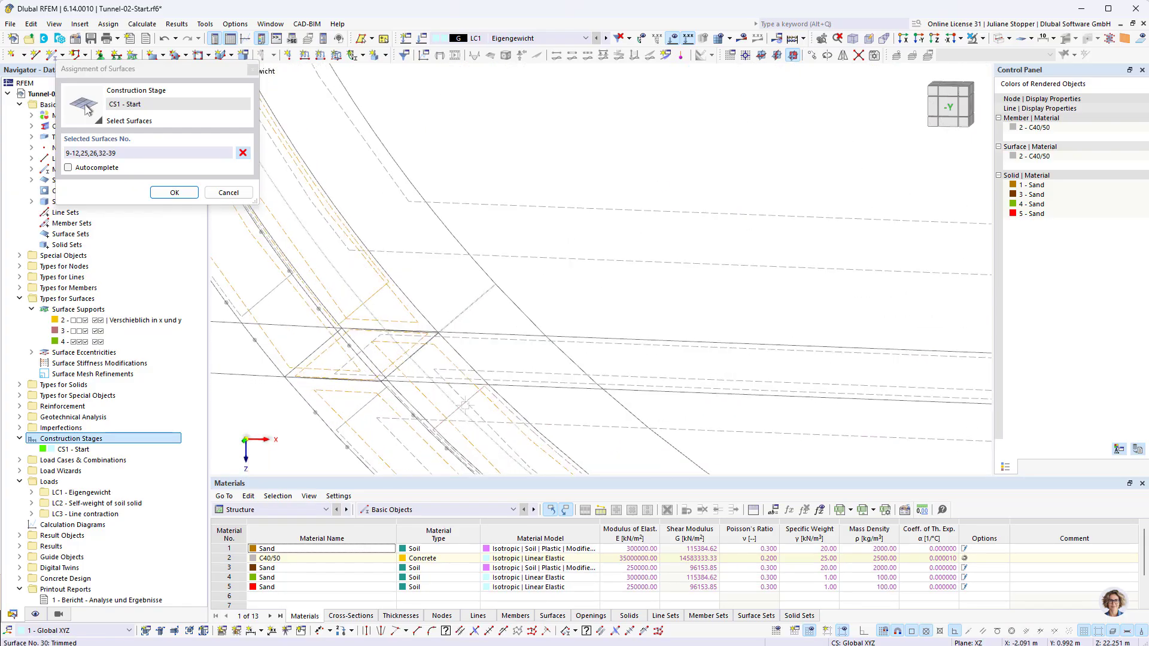
left_click(469, 397)
scroll(465, 311, "down", 5)
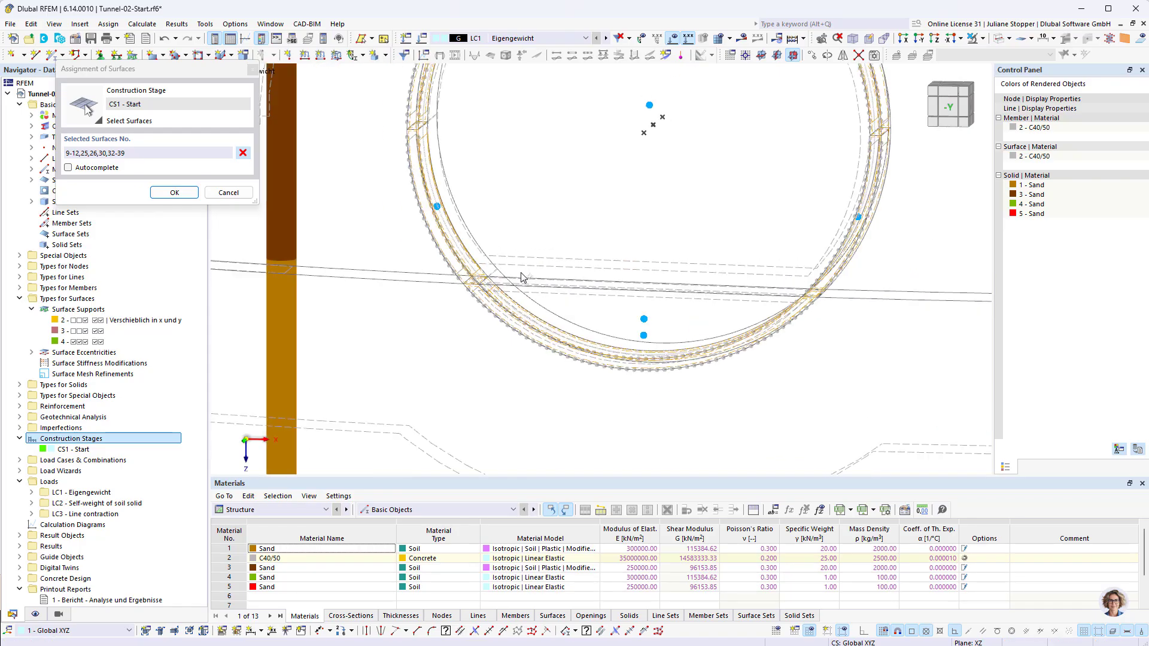
Add curved surface 28 of the right lining segment to the selection and apply the surface deactivation in CS1.
middle_click_drag(539, 305, 579, 322, "ctrl")
middle_click_drag(746, 307, 271, 299)
scroll(696, 386, "up", 5)
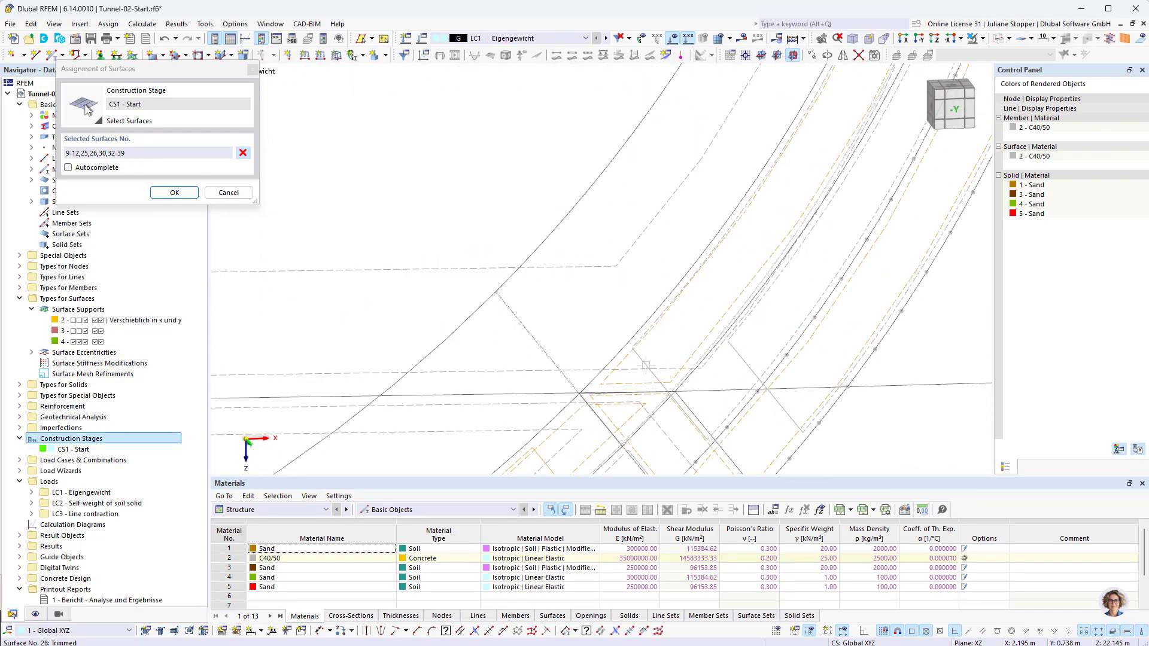
left_click(609, 362)
scroll(608, 361, "down", 5)
scroll(704, 357, "up", 5)
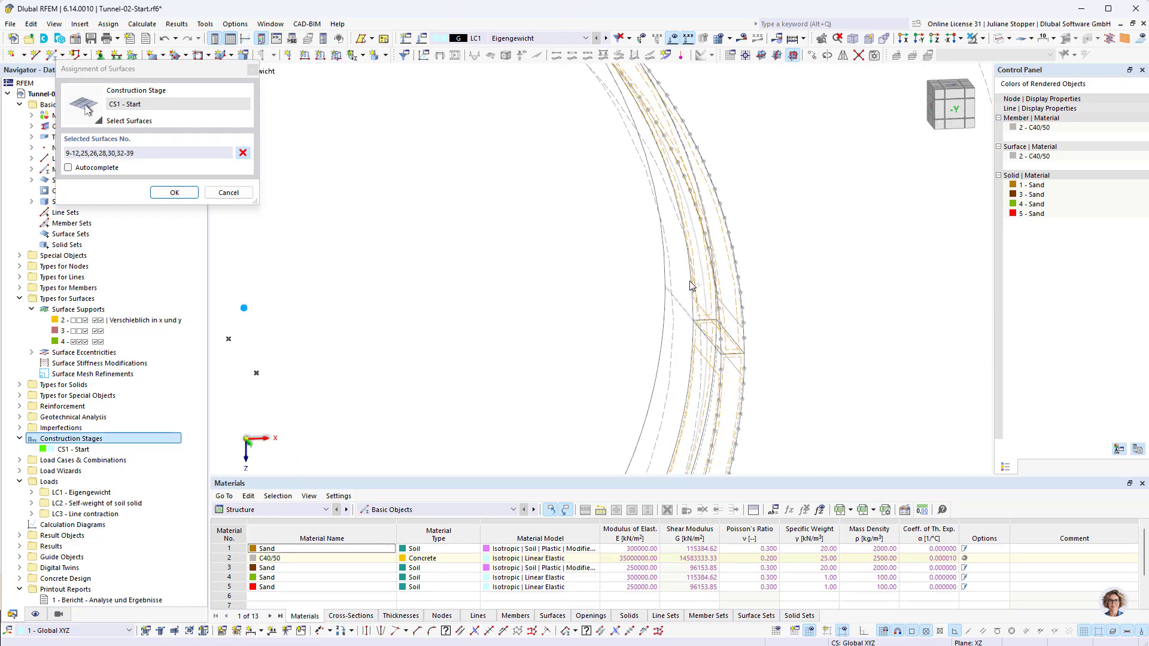
scroll(704, 358, "up", 3)
left_click(175, 192)
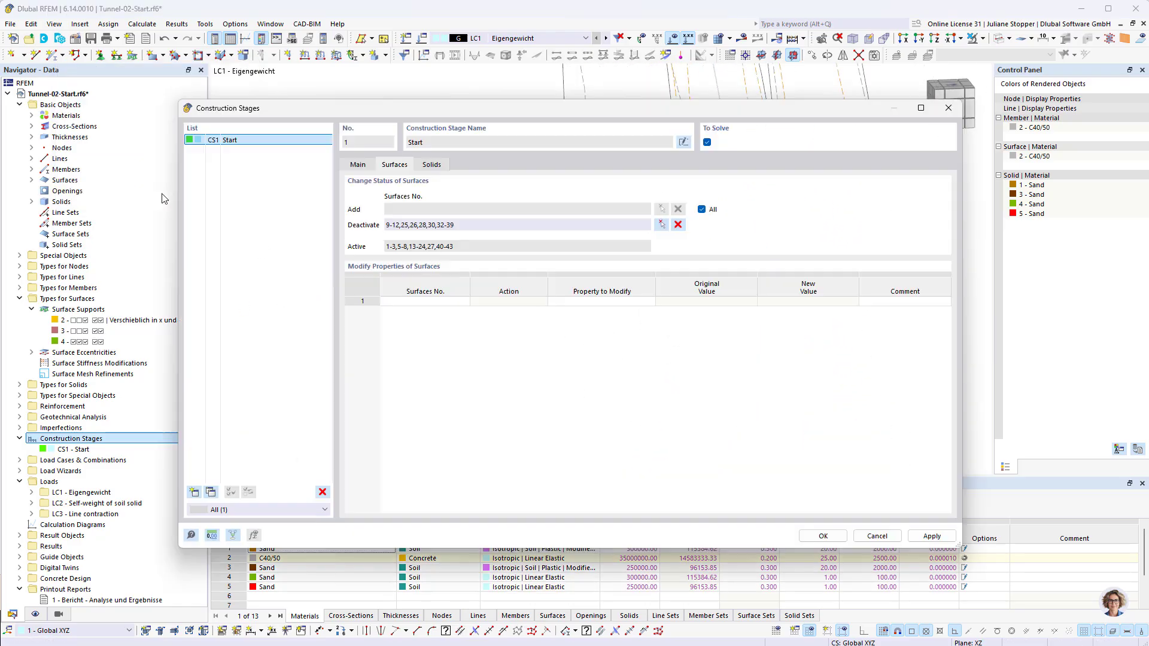
left_click(932, 536)
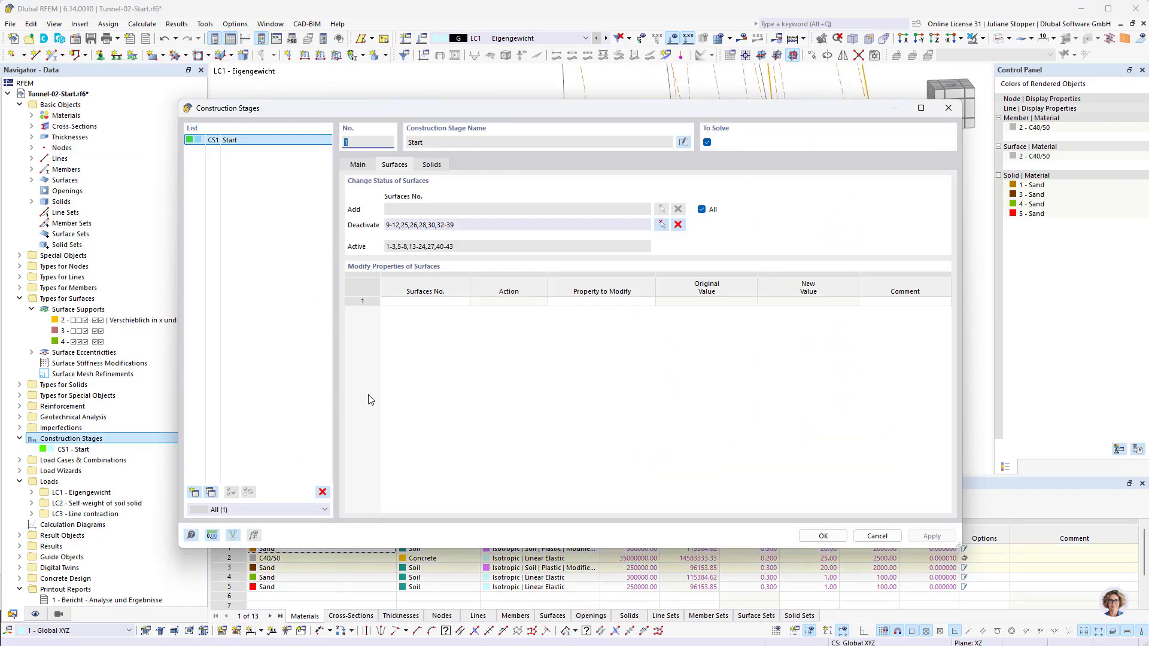
Enter the comment "Initial state - linearized Material" for construction stage CS1.
left_click(363, 167)
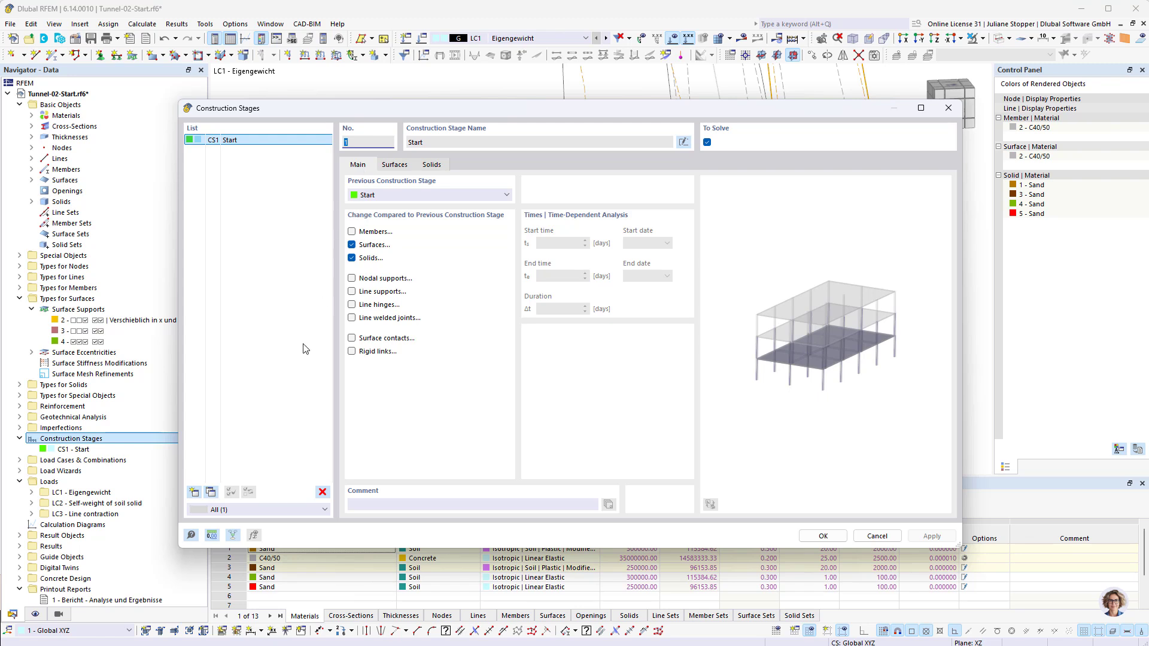
left_click(379, 509)
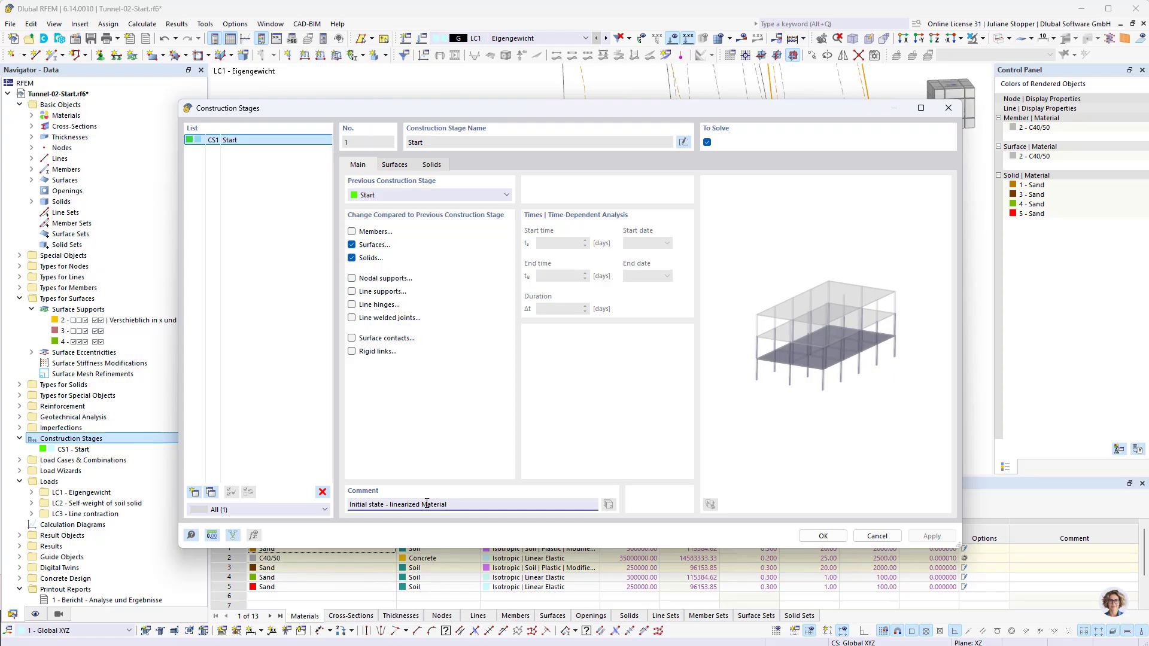
left_click(311, 395)
Create construction stage CS2 following CS1 without surface or solid changes, with the comment "Nil phase - Nonlinearity active".
left_click(194, 492)
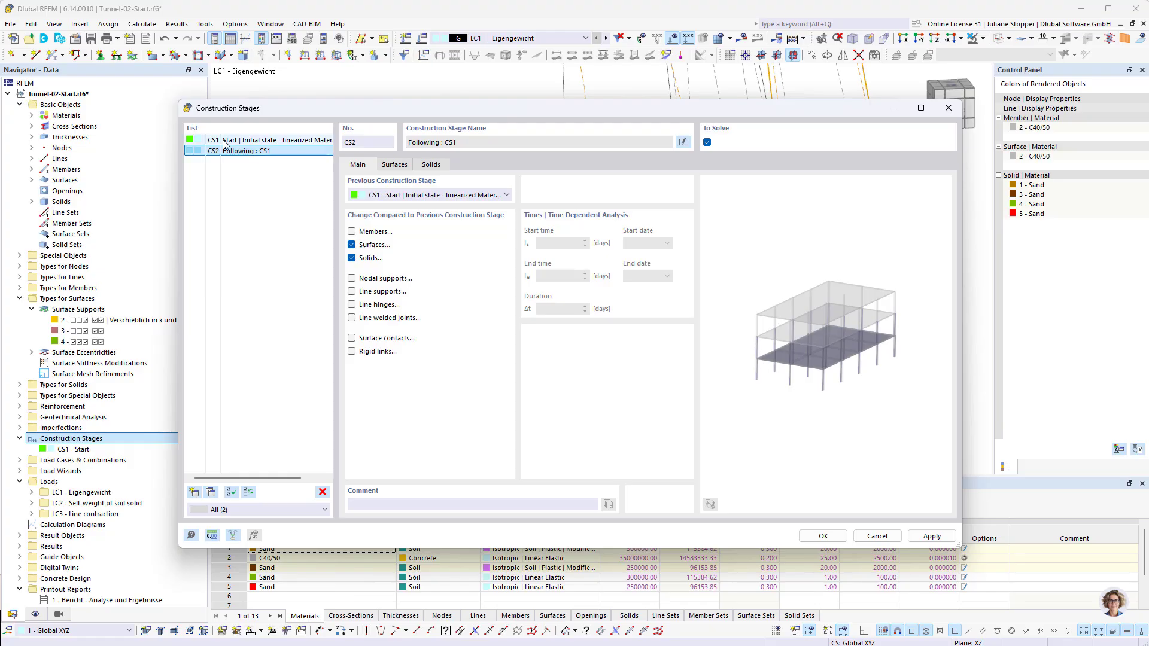
left_click(352, 244)
left_click(352, 258)
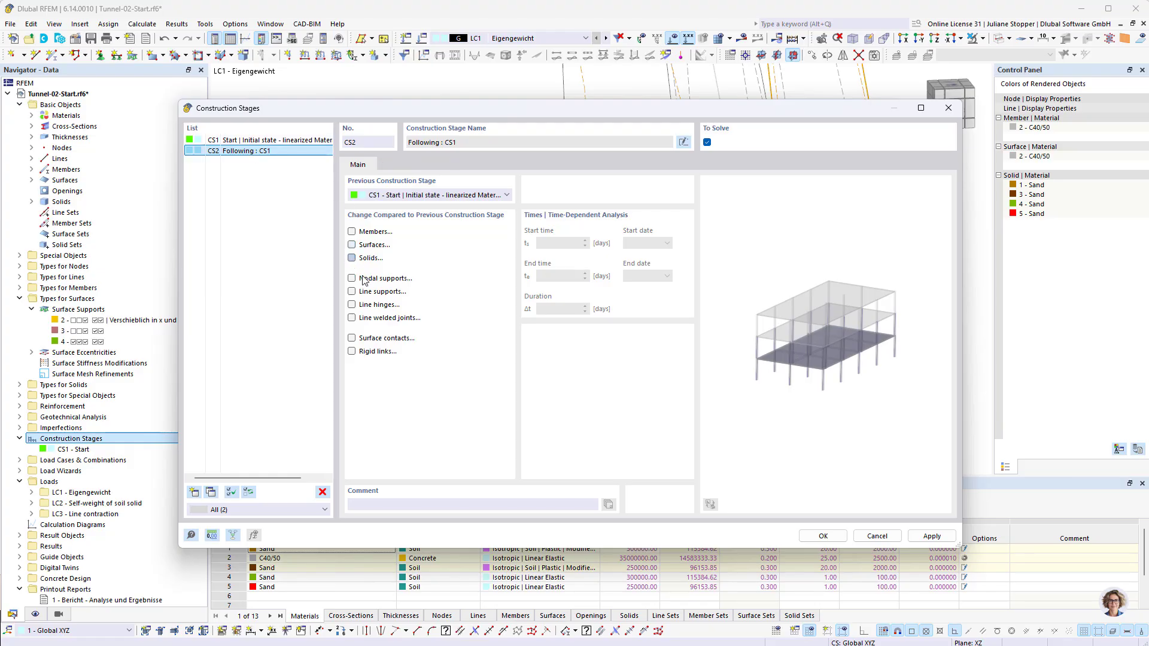
left_click(377, 504)
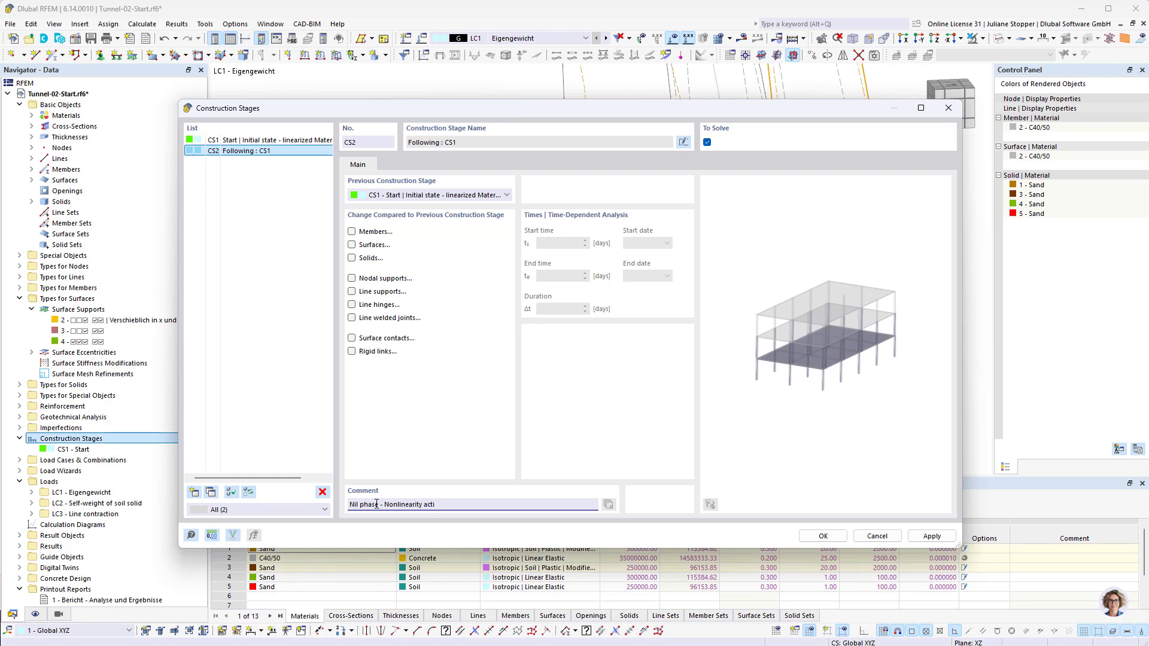
left_click(274, 415)
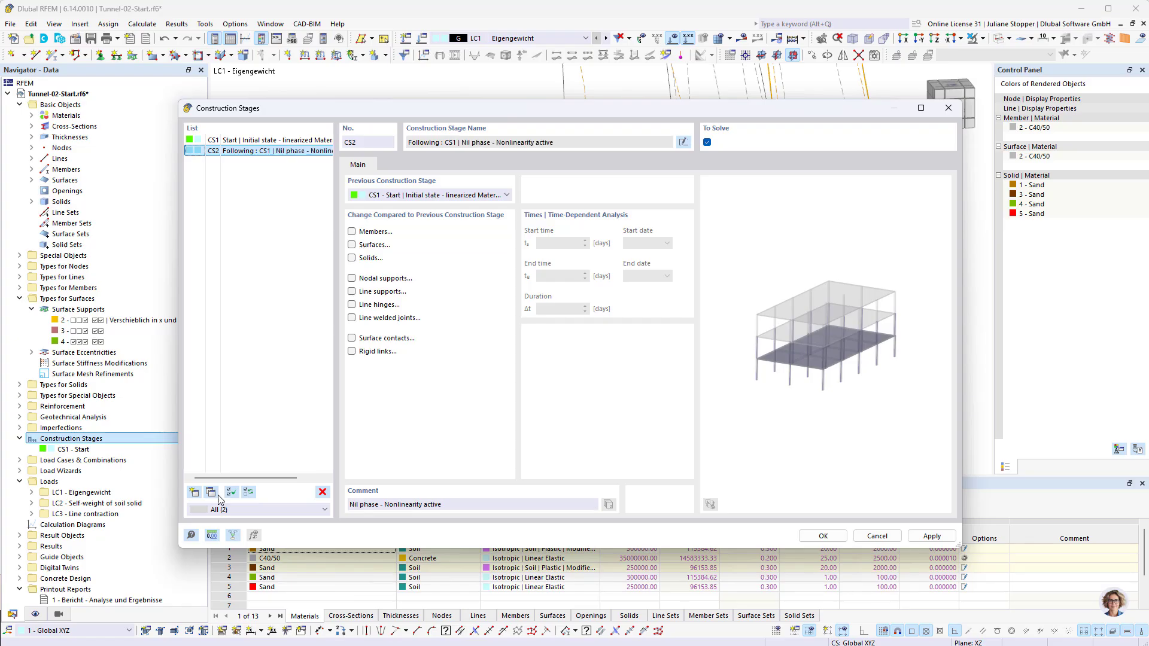
Create construction stage CS3 following CS2 with surface changes enabled and show its surface settings.
left_click(193, 492)
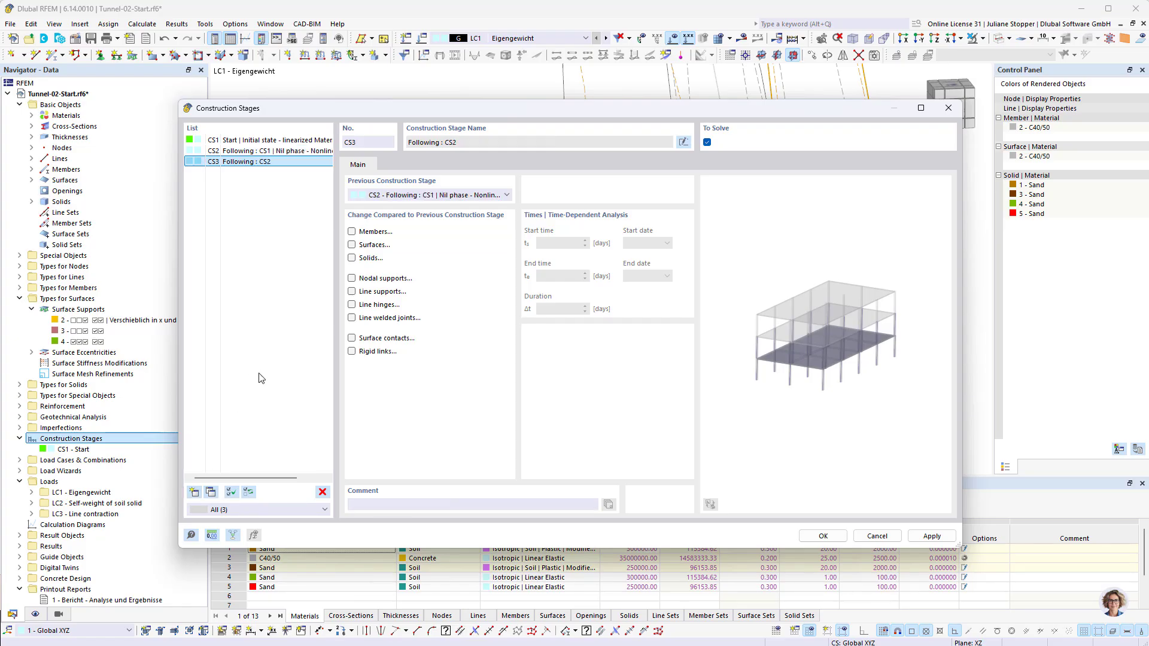
left_click(352, 245)
left_click(395, 164)
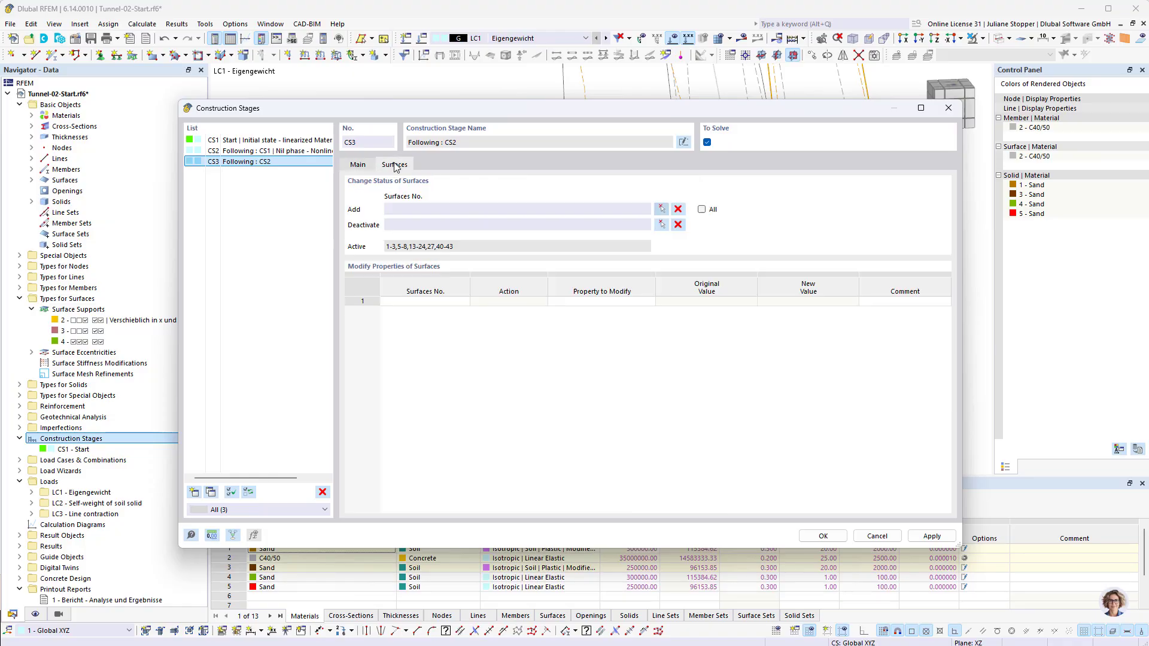
Select surfaces 28 and 30 of the right and lower lining segments as surfaces to add in CS3.
left_click(662, 210)
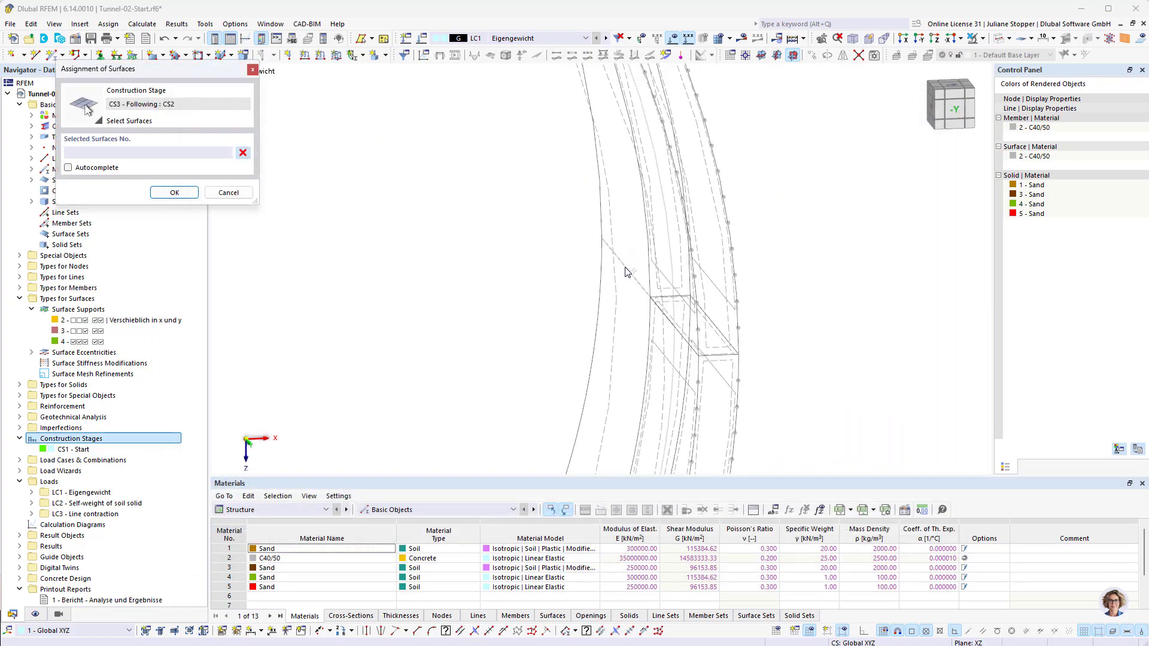
scroll(625, 264, "down", 4)
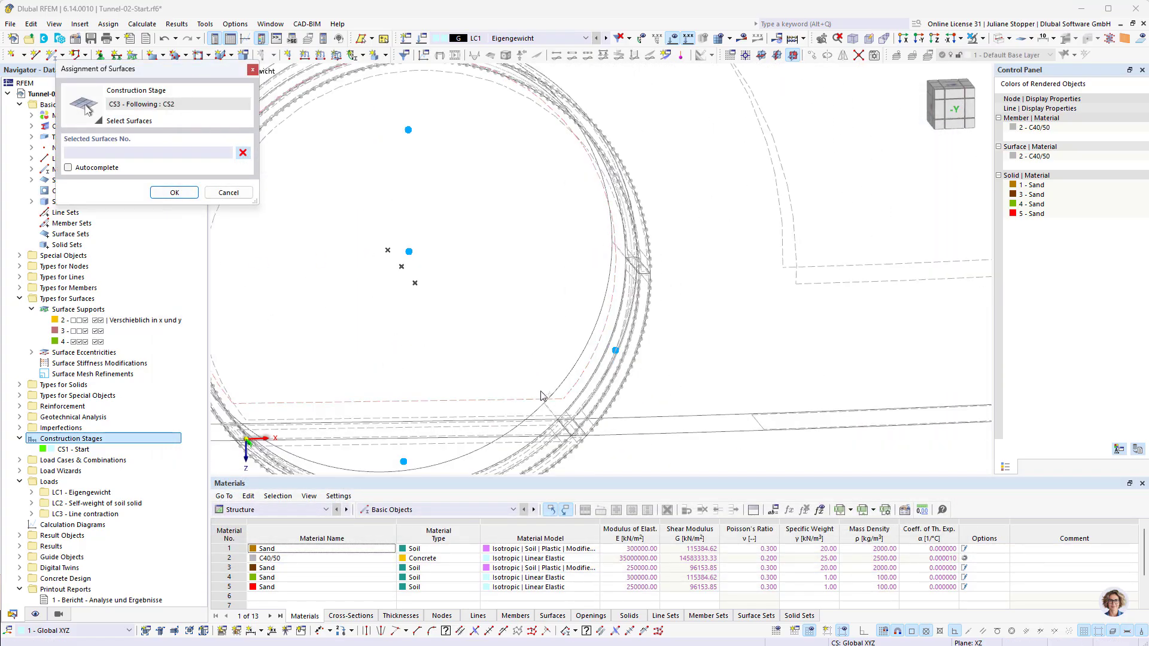
scroll(578, 440, "up", 5)
scroll(577, 440, "up", 4)
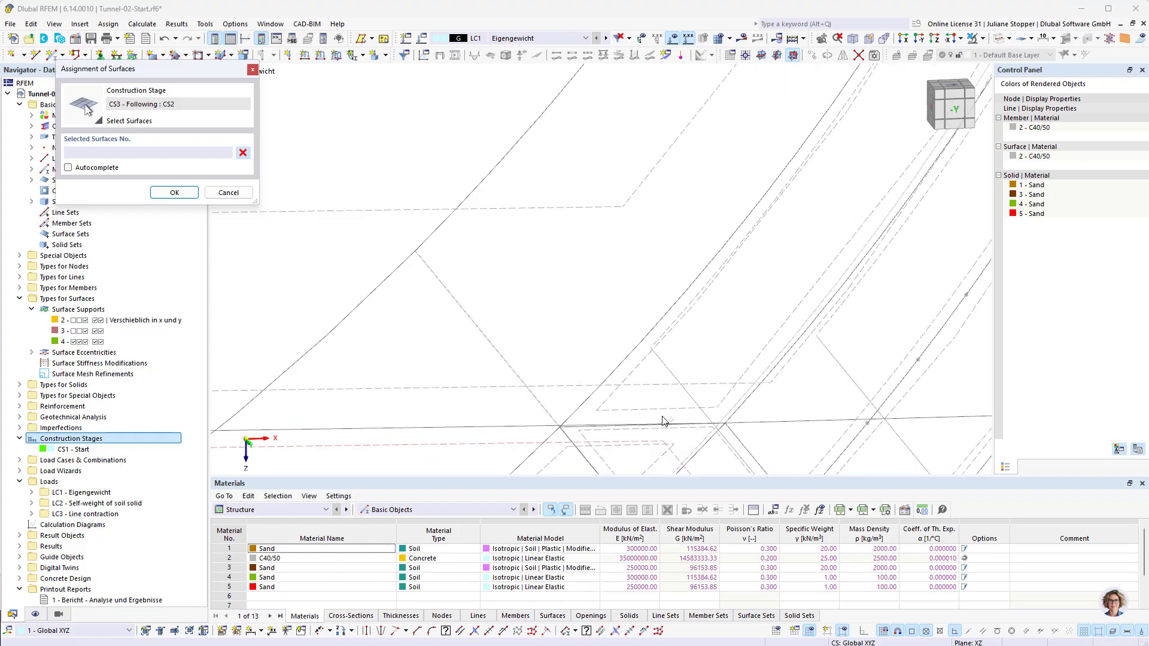
left_click(592, 322)
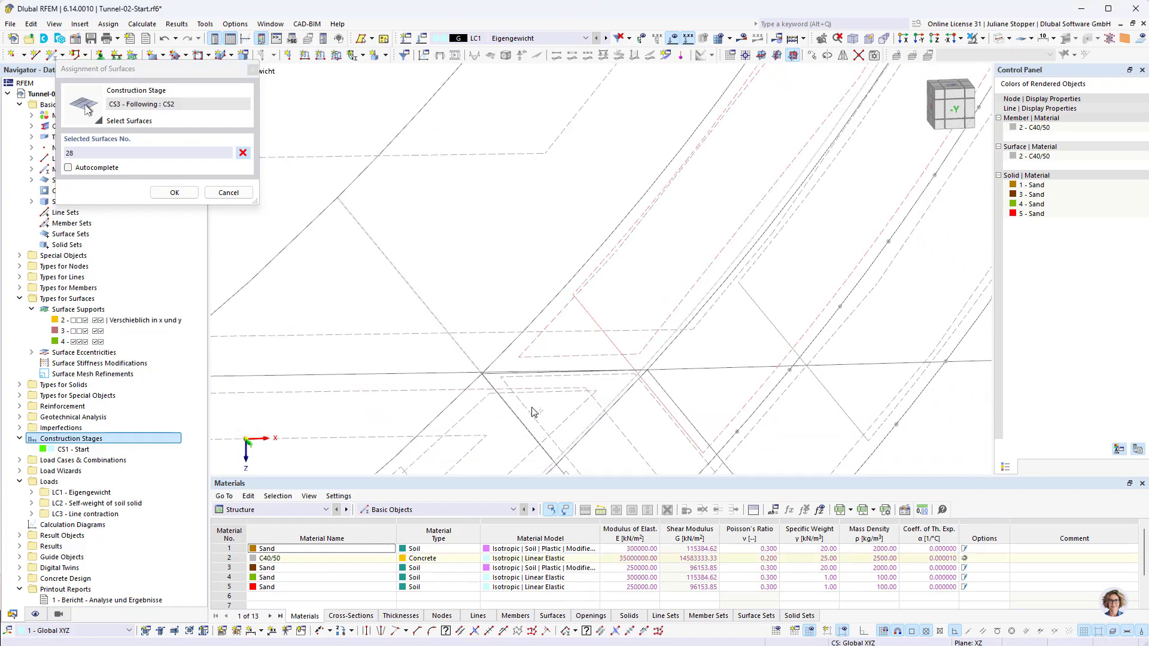
scroll(543, 314, "down", 3)
left_click(543, 315)
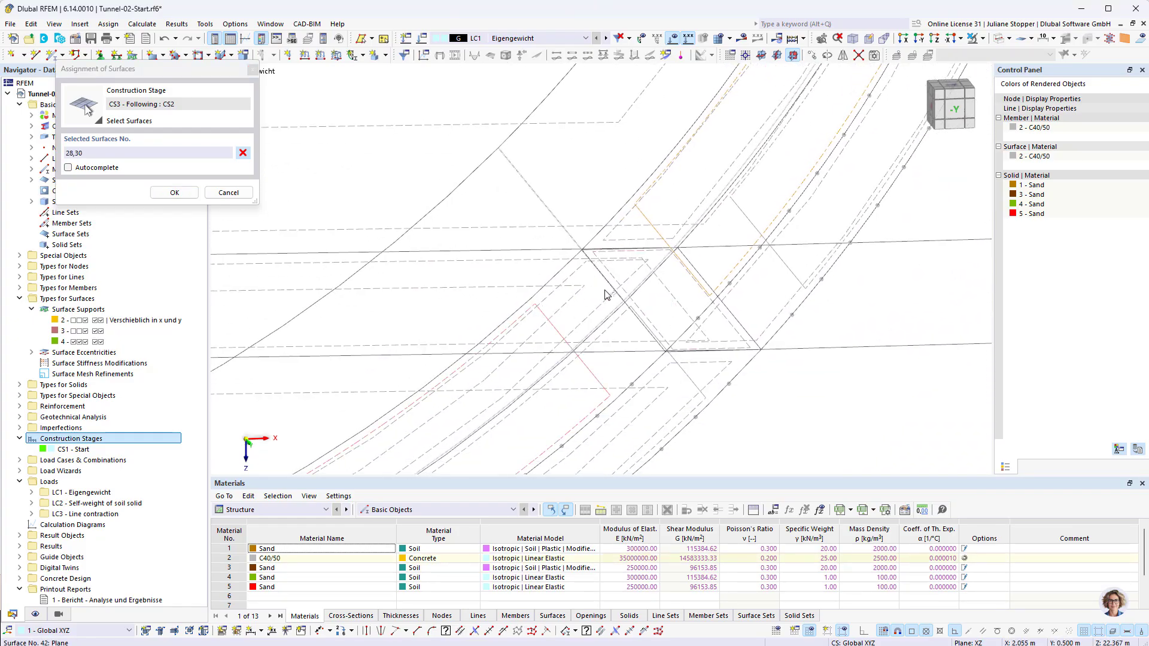
Include surface 26 of the left lining segment in the CS3 selection of surfaces to add.
scroll(610, 296, "down", 5)
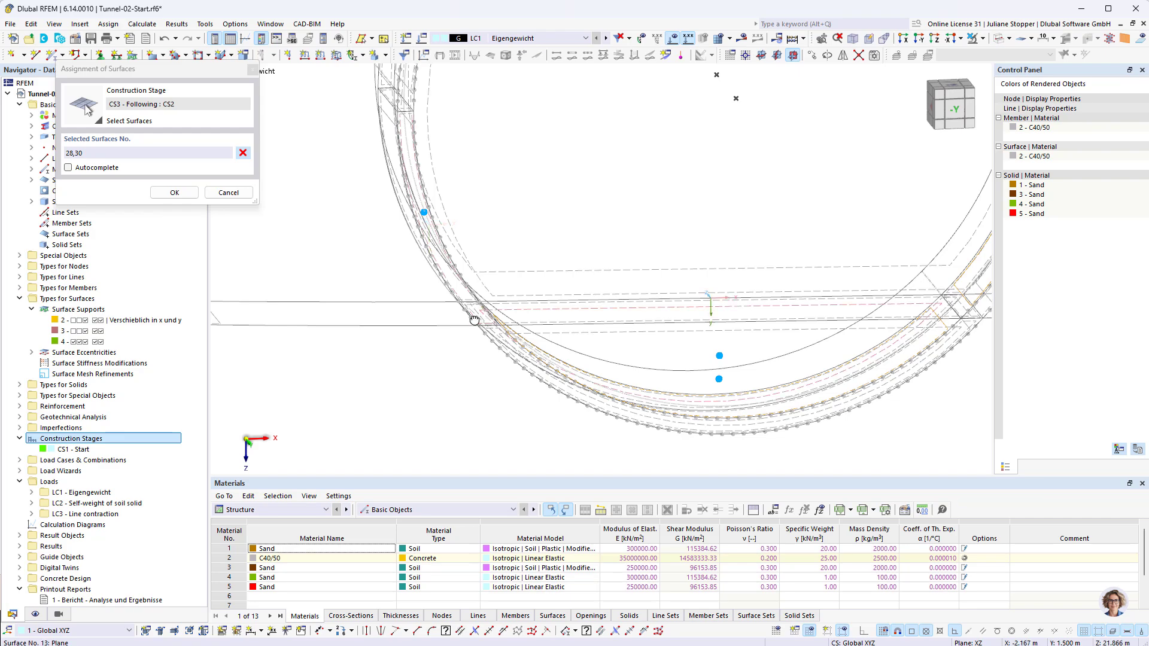
middle_click_drag(476, 317, 534, 358, "ctrl")
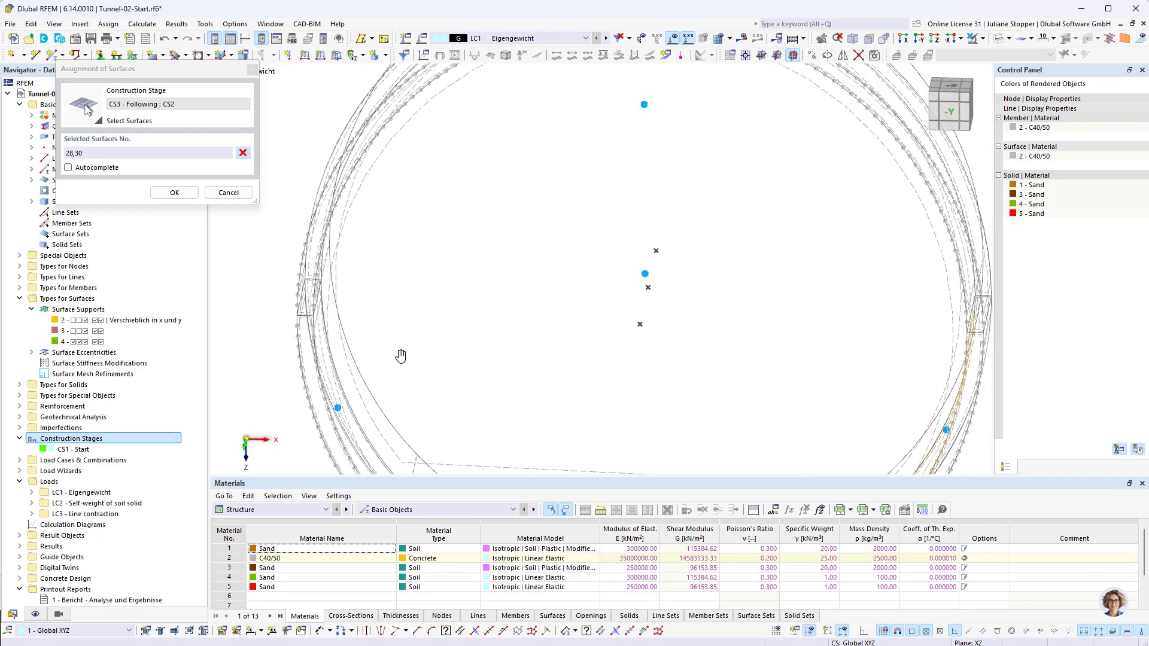
middle_click_drag(380, 434, 493, 324)
scroll(525, 394, "up", 3)
scroll(518, 392, "up", 3)
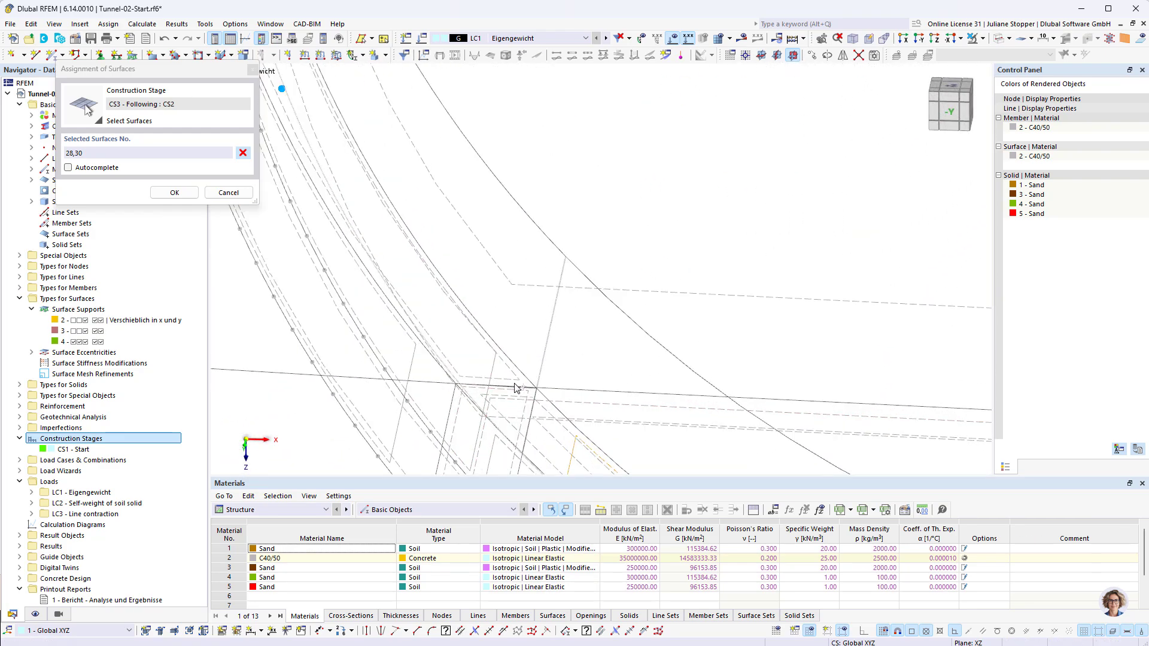
left_click(488, 361)
Include surface 25 of the upper lining segment in the CS3 selection of surfaces to add.
scroll(504, 232, "down", 4)
scroll(505, 232, "down", 1)
middle_click_drag(504, 235, 470, 440)
middle_click_drag(465, 225, 395, 416)
middle_click_drag(738, 229, 477, 223)
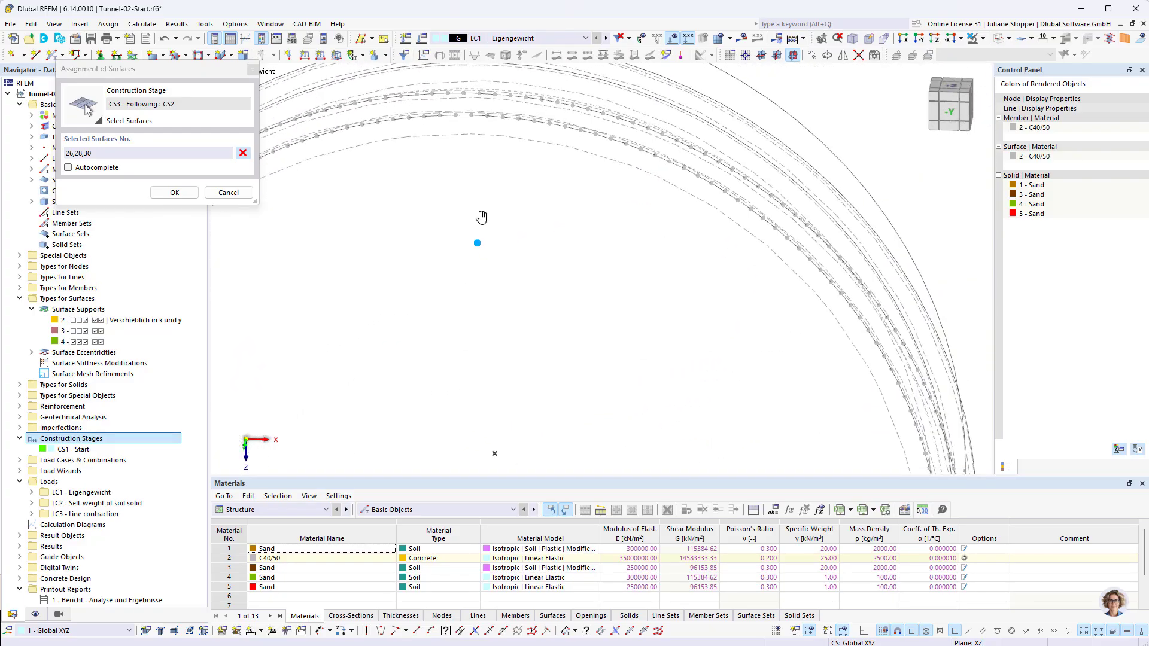
middle_click_drag(736, 254, 670, 257)
scroll(712, 211, "down", 3)
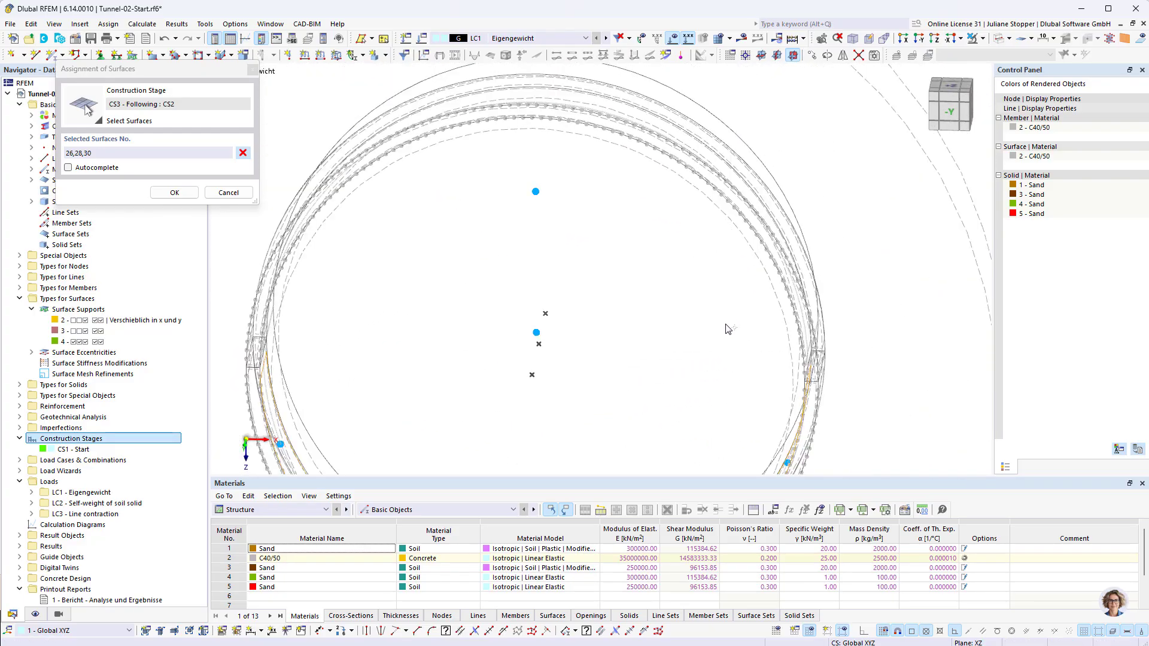
middle_click_drag(719, 358, 804, 330, "ctrl")
scroll(538, 372, "down", 5)
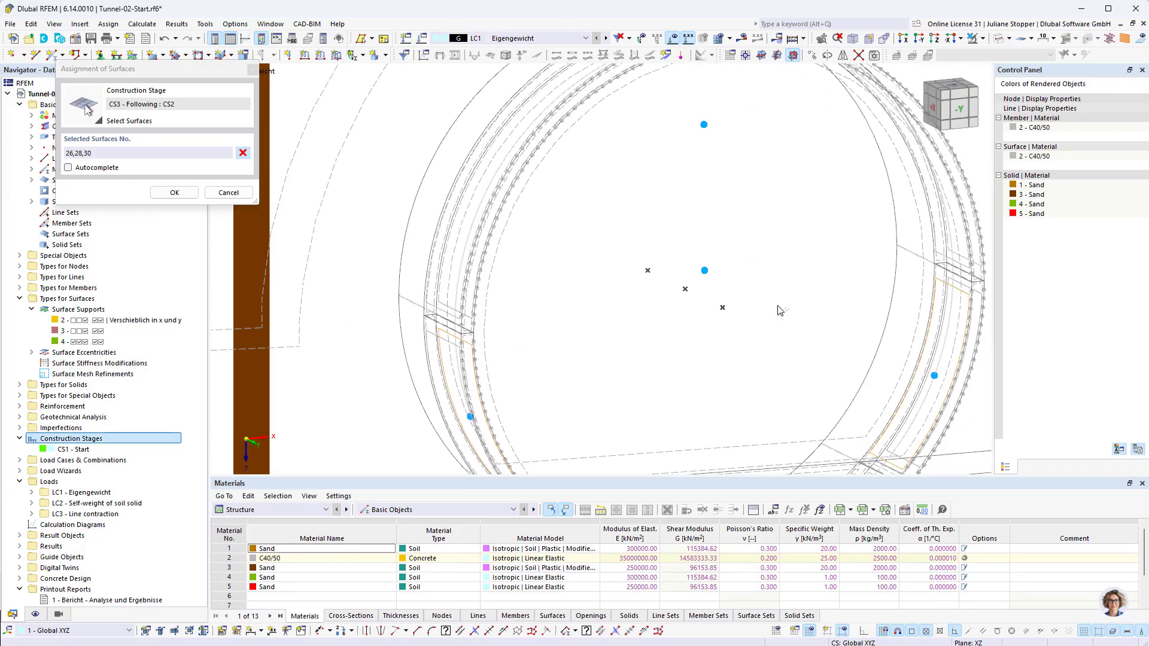
scroll(716, 318, "up", 5)
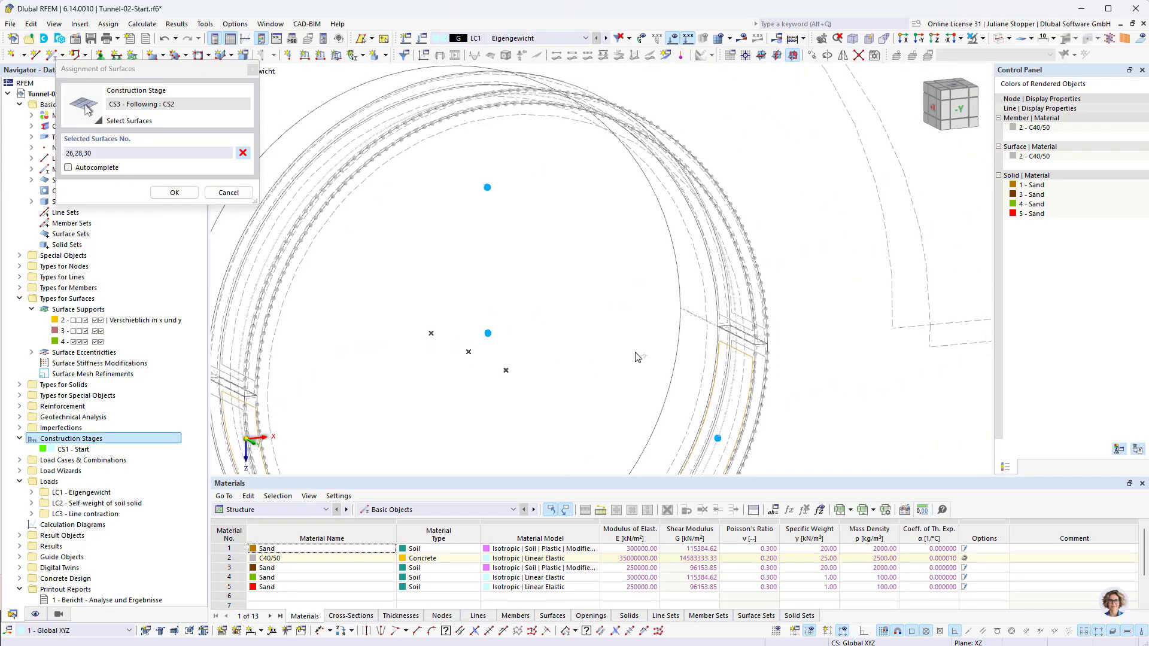
left_click(746, 328)
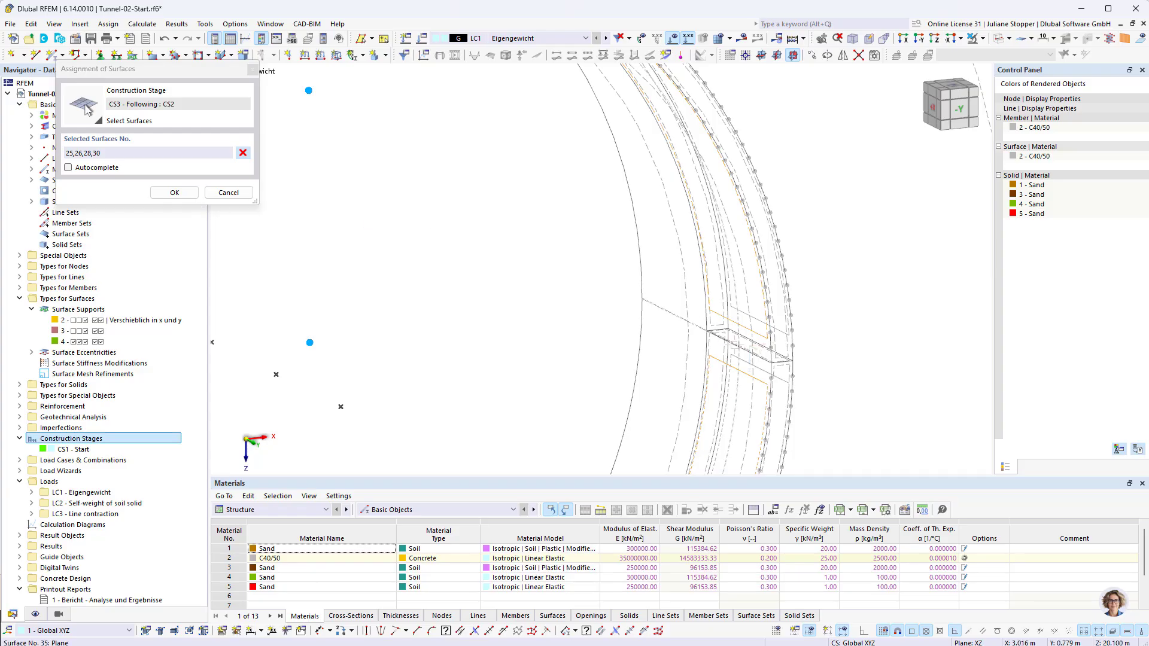
Include lining surfaces 9 to 12 around the tunnel ring in the CS3 selection of surfaces to add.
left_click(776, 356)
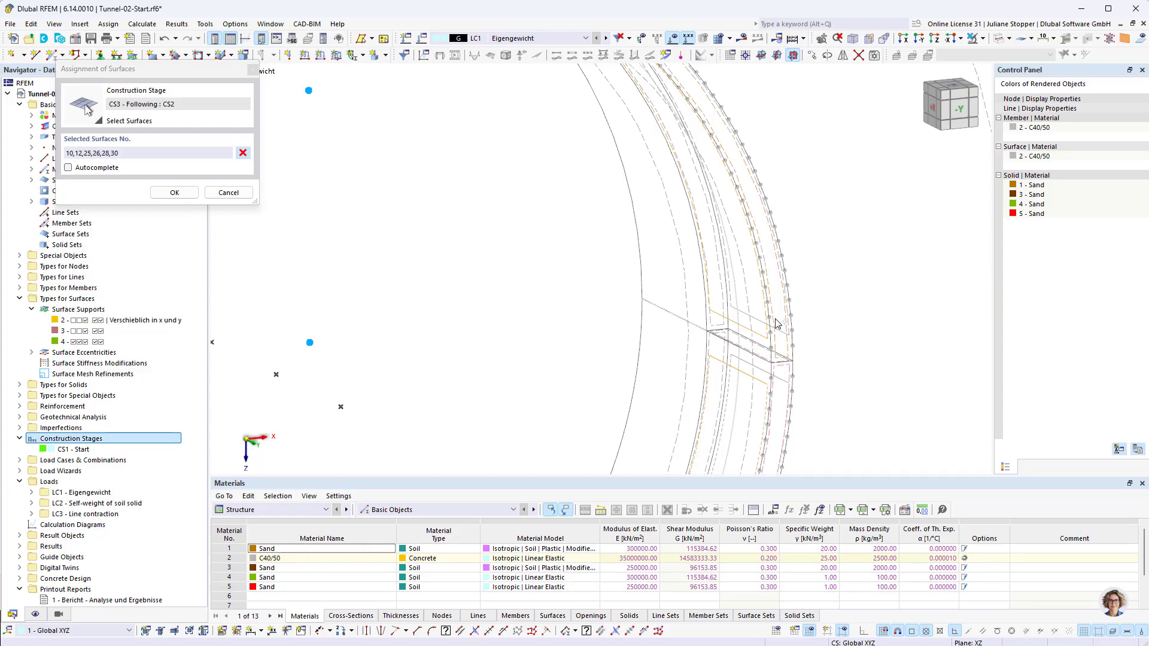
scroll(535, 292, "down", 5)
scroll(487, 289, "up", 5)
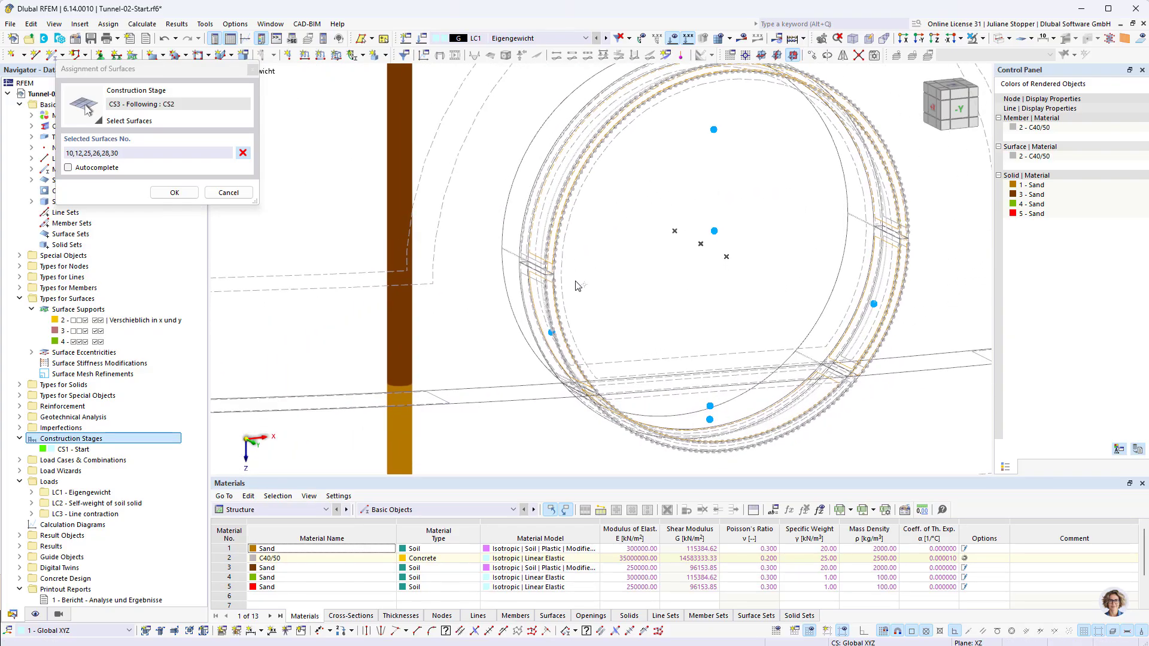
left_click(559, 392)
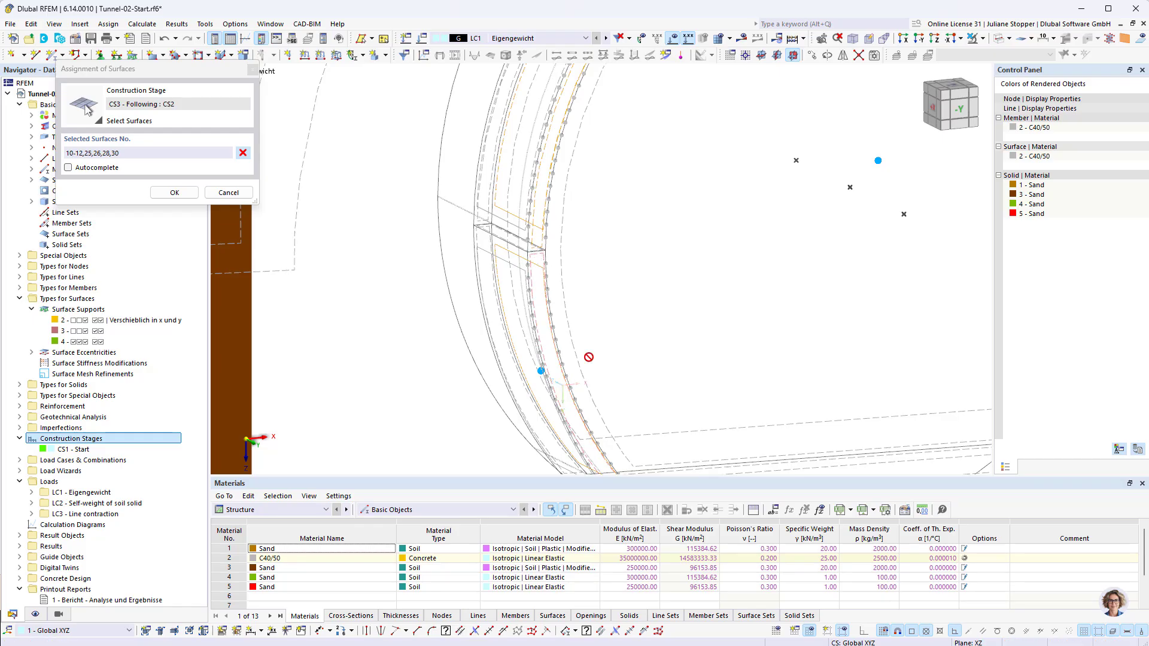
scroll(616, 282, "down", 3)
scroll(621, 393, "up", 3)
scroll(620, 393, "up", 4)
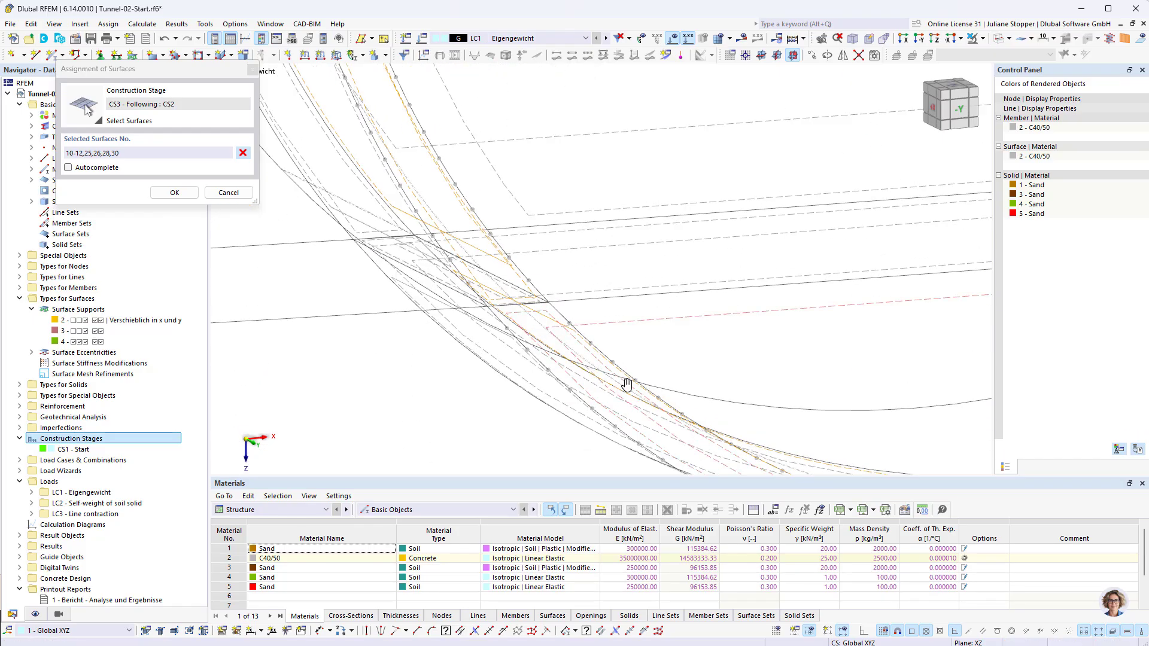
left_click(500, 286)
Include lining surfaces 34, 36, 38 and 39 and confirm the selection of surfaces added in CS3.
scroll(500, 286, "down", 4)
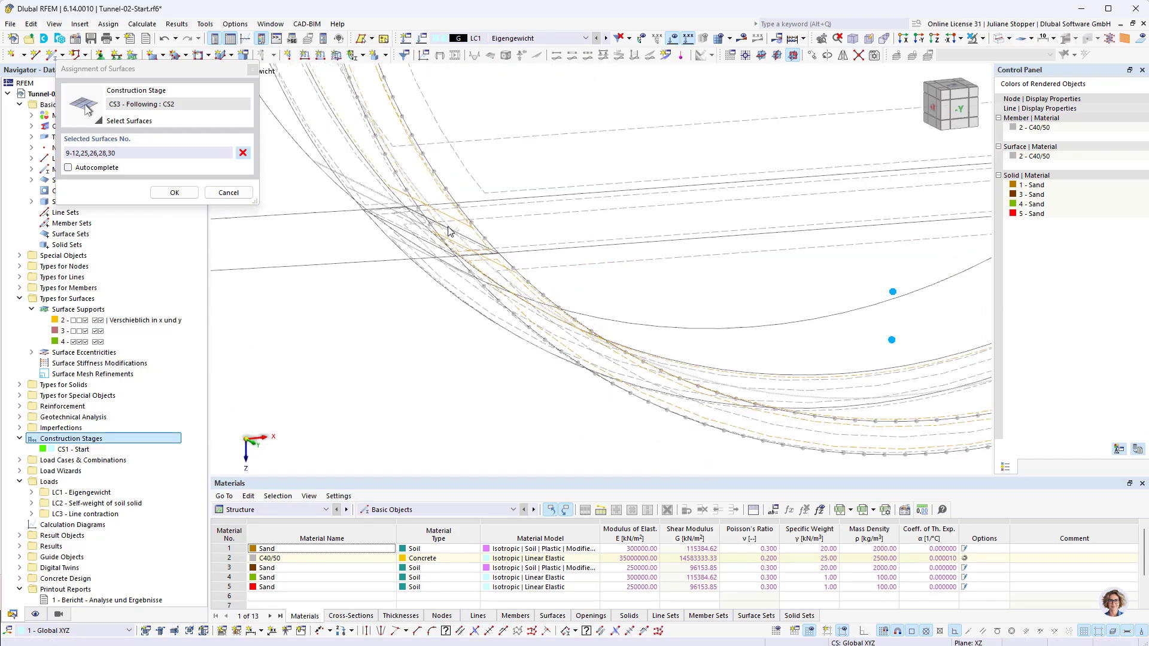
middle_click_drag(428, 387, 643, 426)
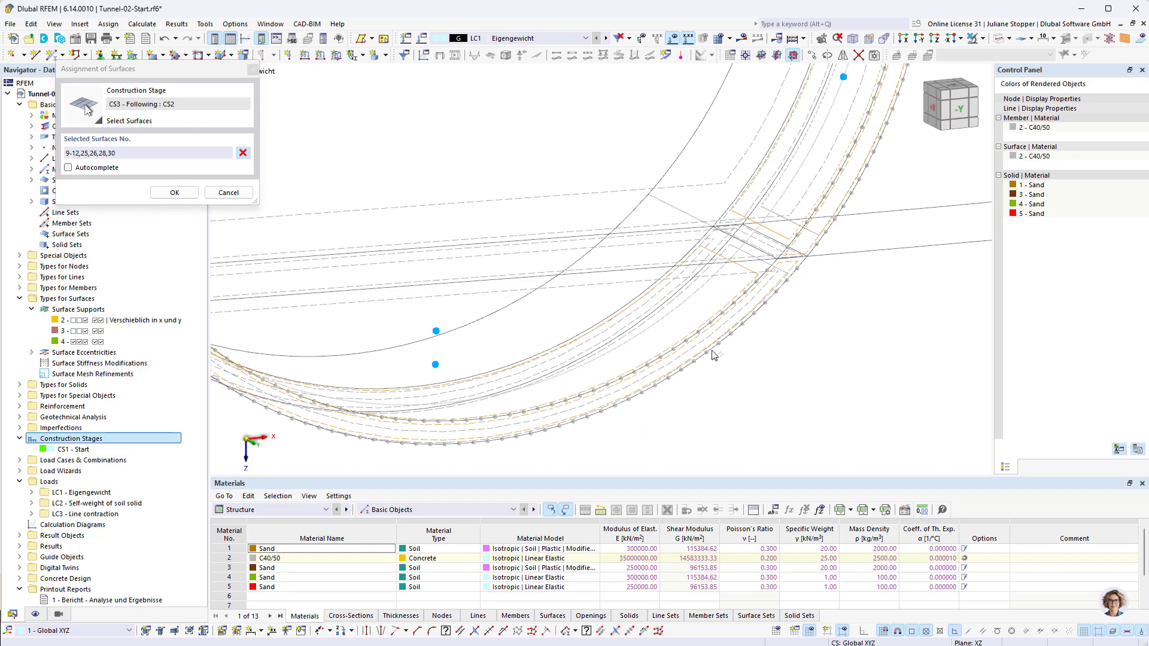
left_click(705, 290)
left_click(397, 279)
scroll(587, 393, "up", 4)
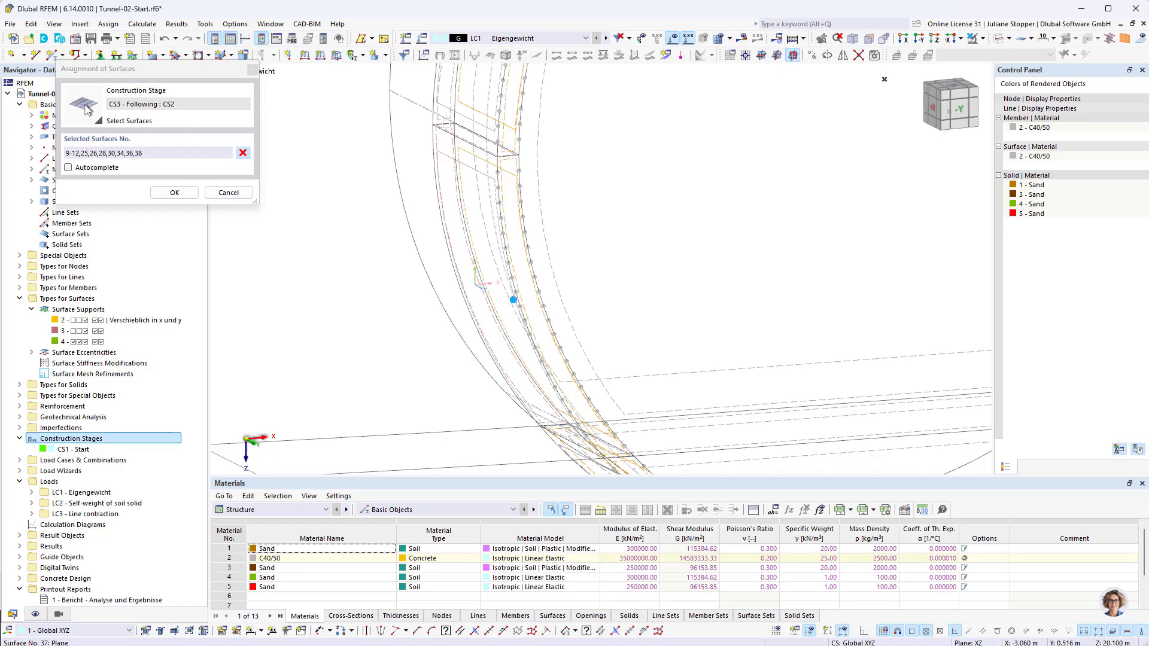
scroll(596, 282, "down", 3)
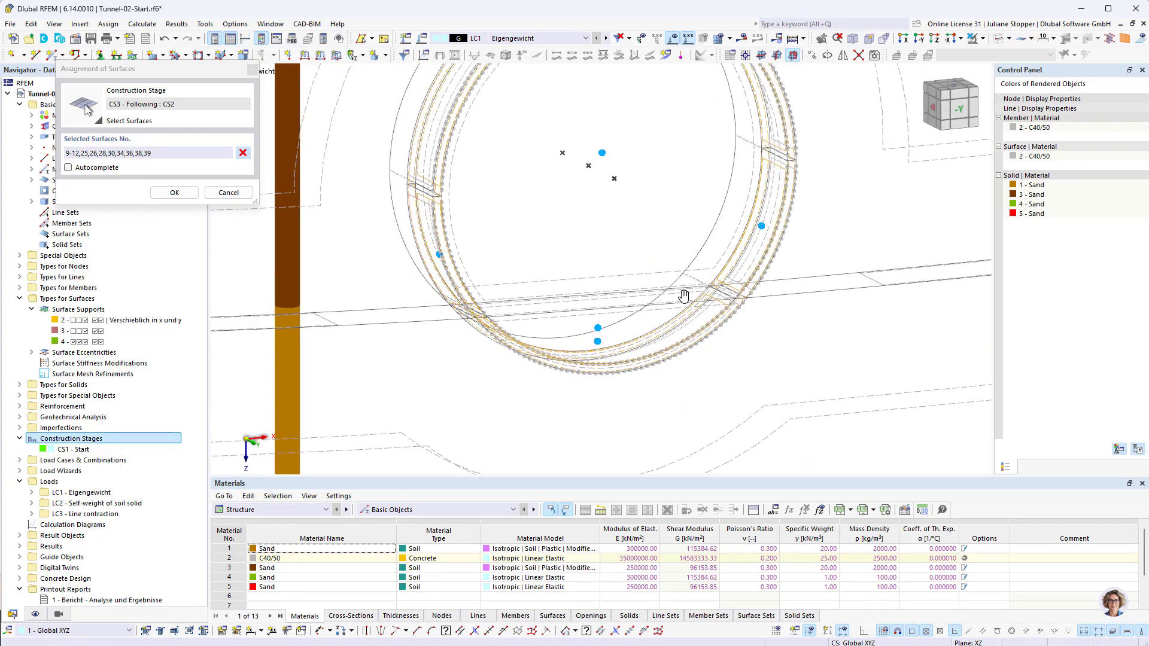
scroll(597, 281, "up", 4)
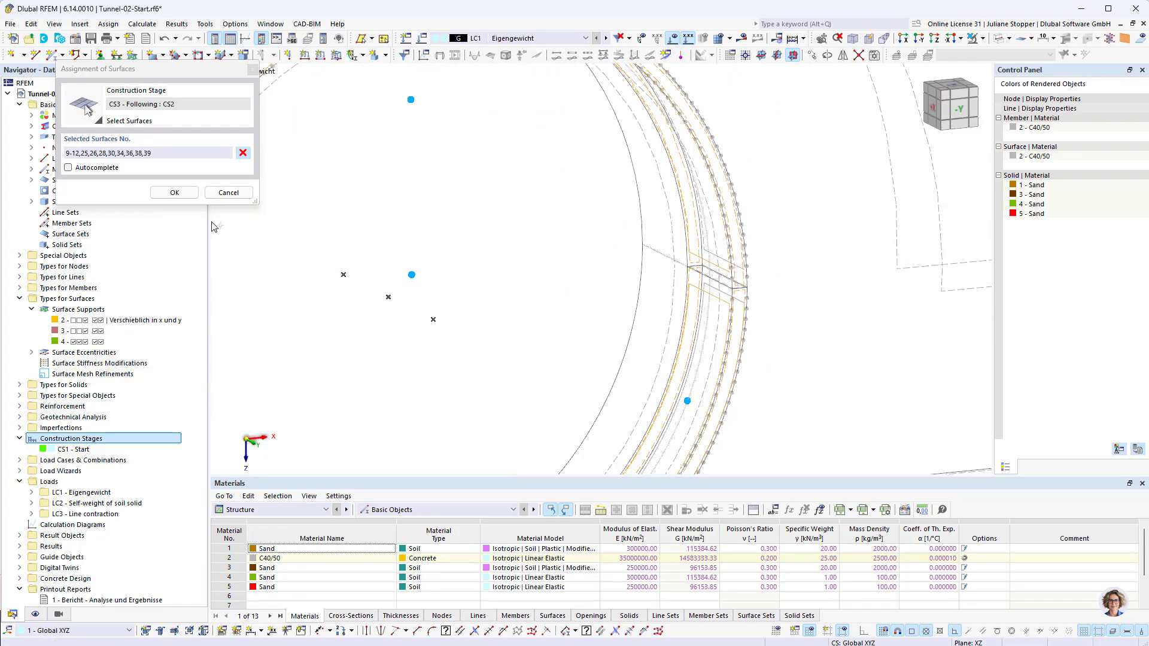
left_click(174, 192)
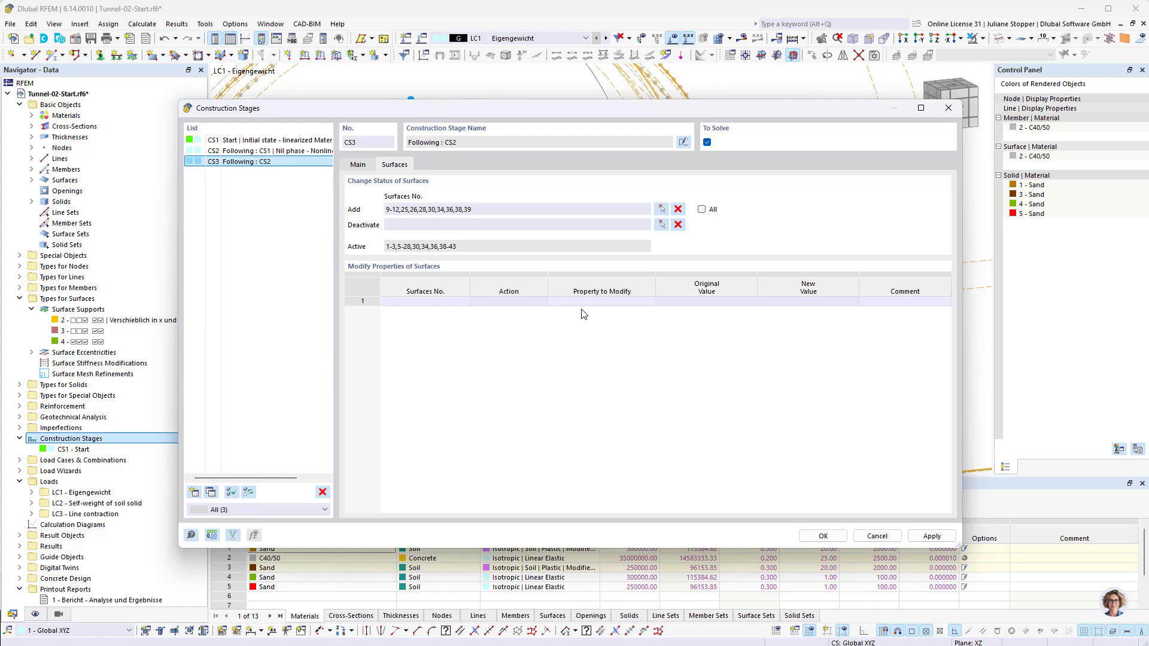
Deactivate surfaces 13, 14 and 40-42 of the excavated tunnel interior in CS3 and apply the stage changes.
left_click(662, 225)
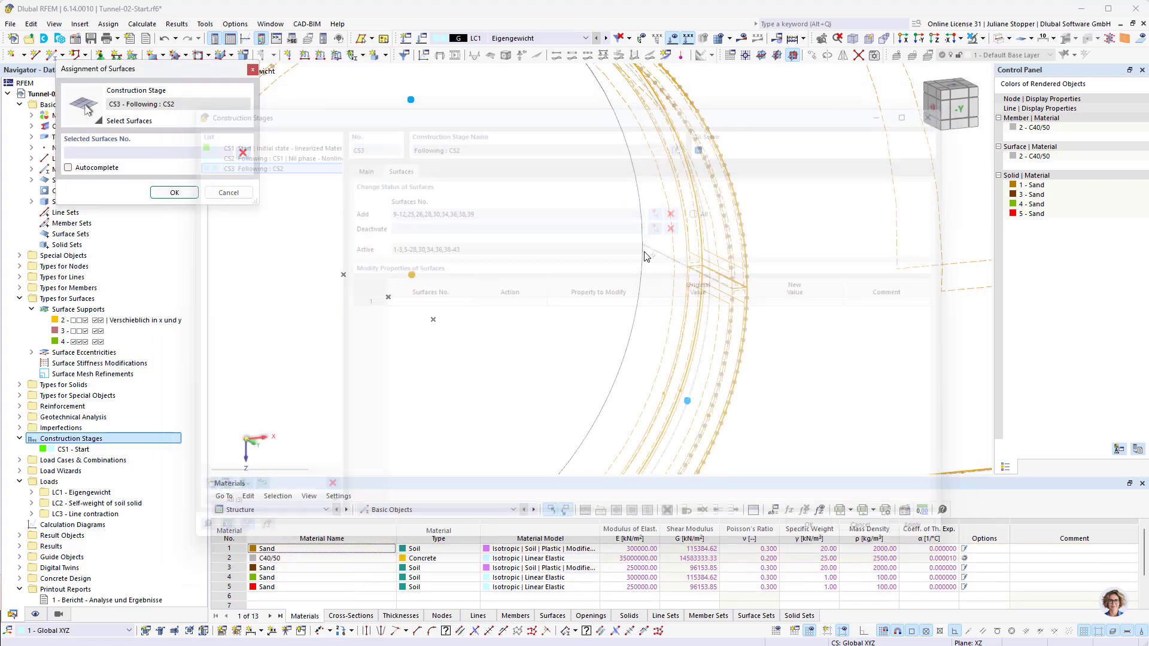
left_click(553, 360)
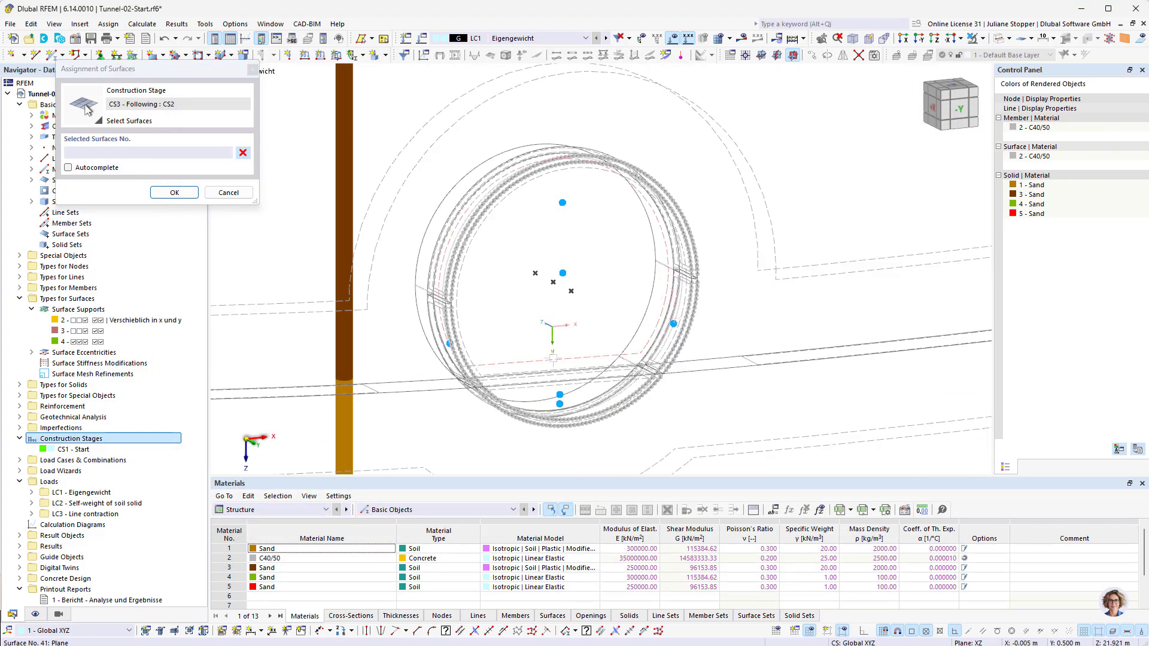
left_click(530, 374)
scroll(529, 374, "up", 5)
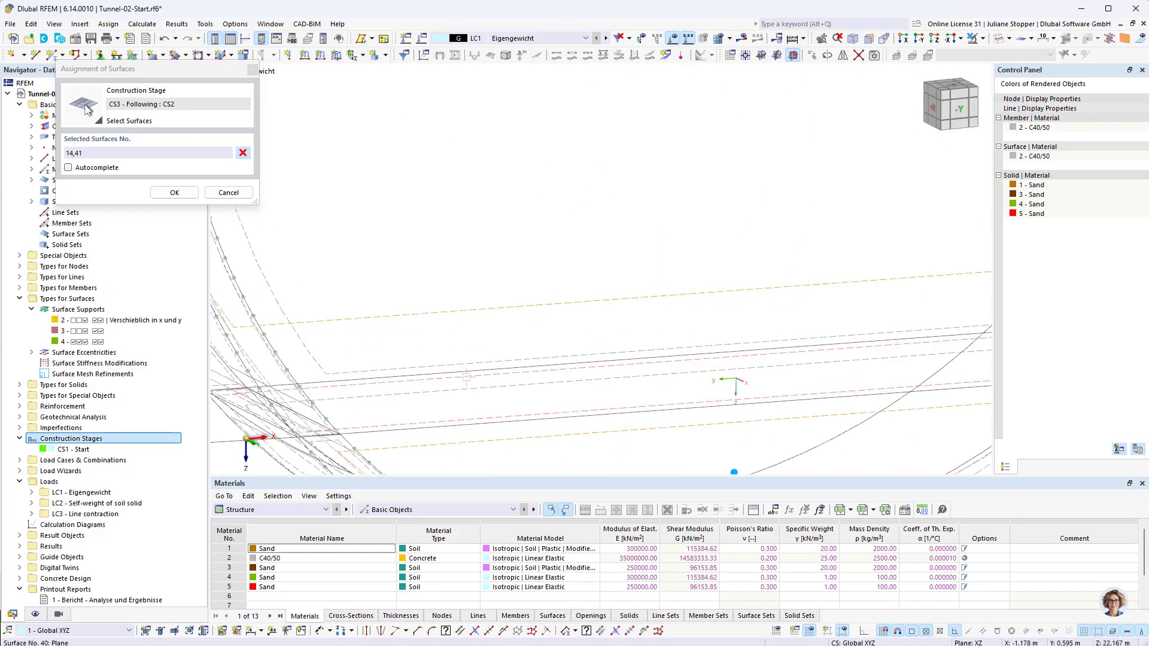
left_click(790, 174)
scroll(517, 404, "down", 3)
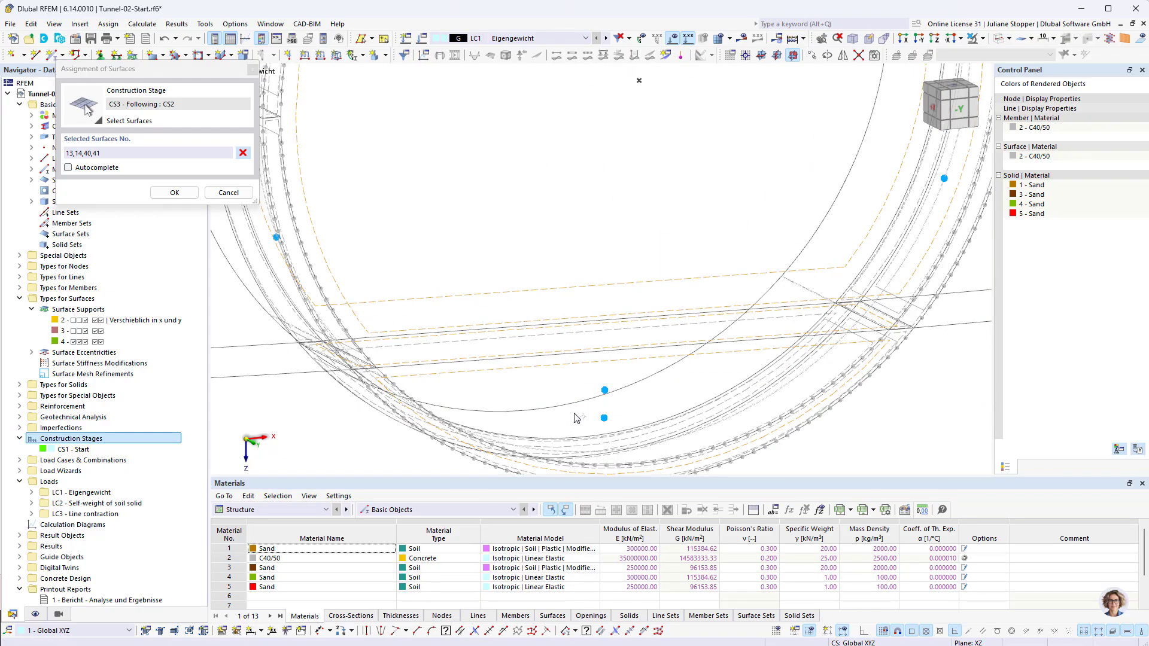
middle_click_drag(577, 417, 546, 387)
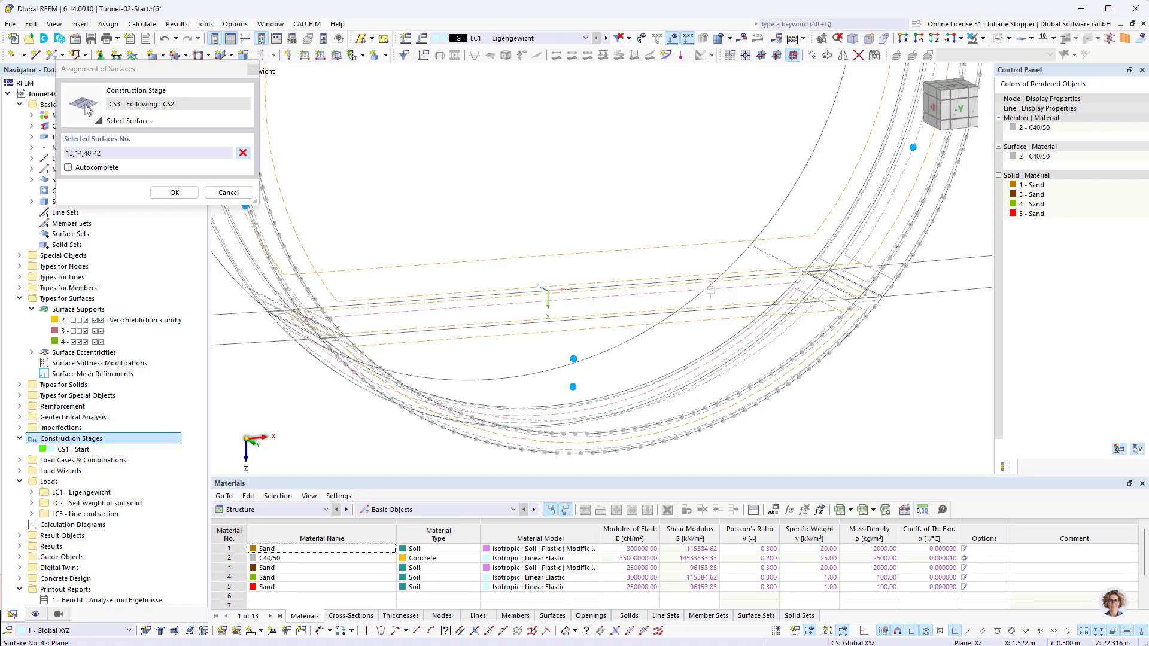
left_click(174, 192)
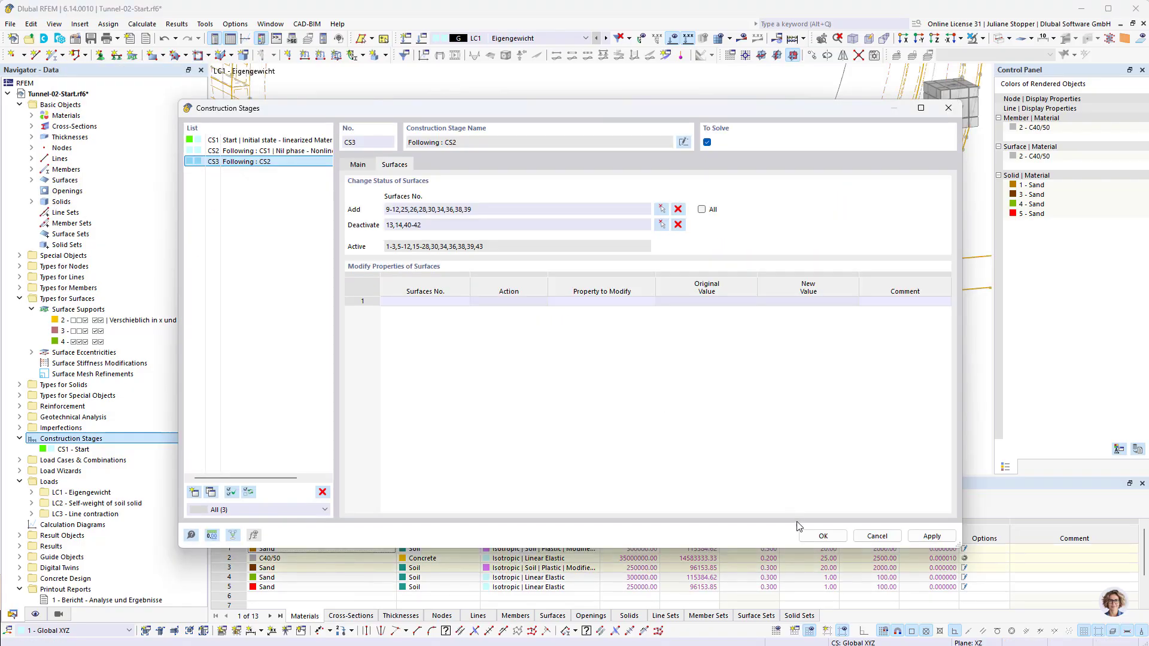
left_click(933, 536)
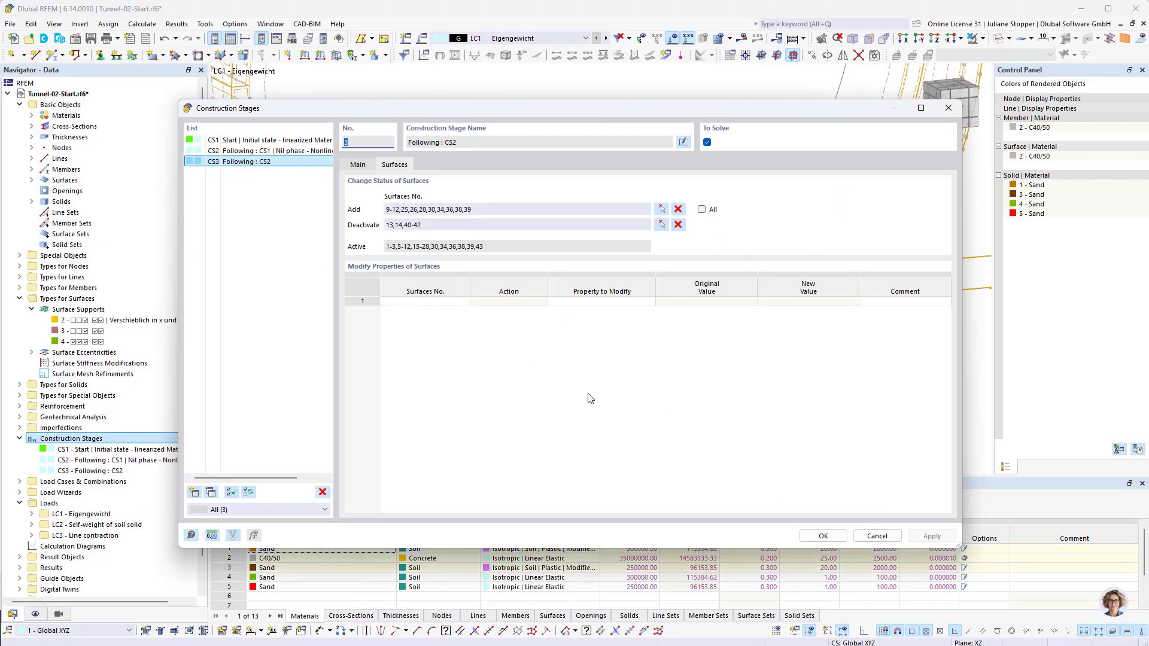
Enter the comment "Excavation and Tunnel lining" for construction stage CS3.
left_click(358, 165)
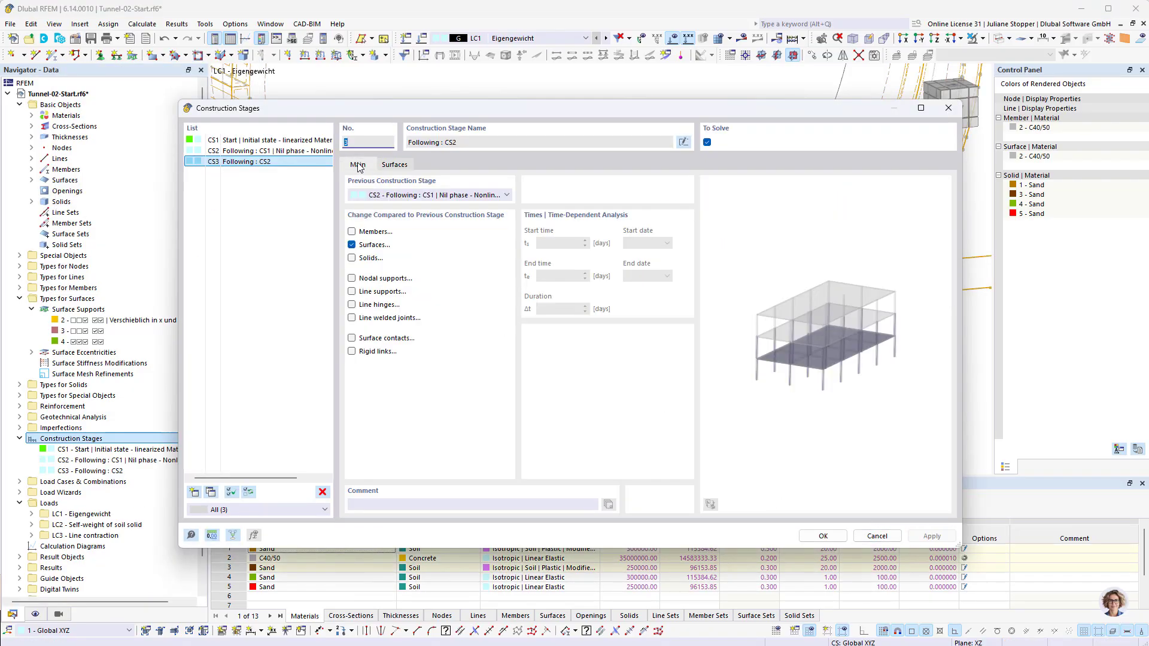
left_click(413, 505)
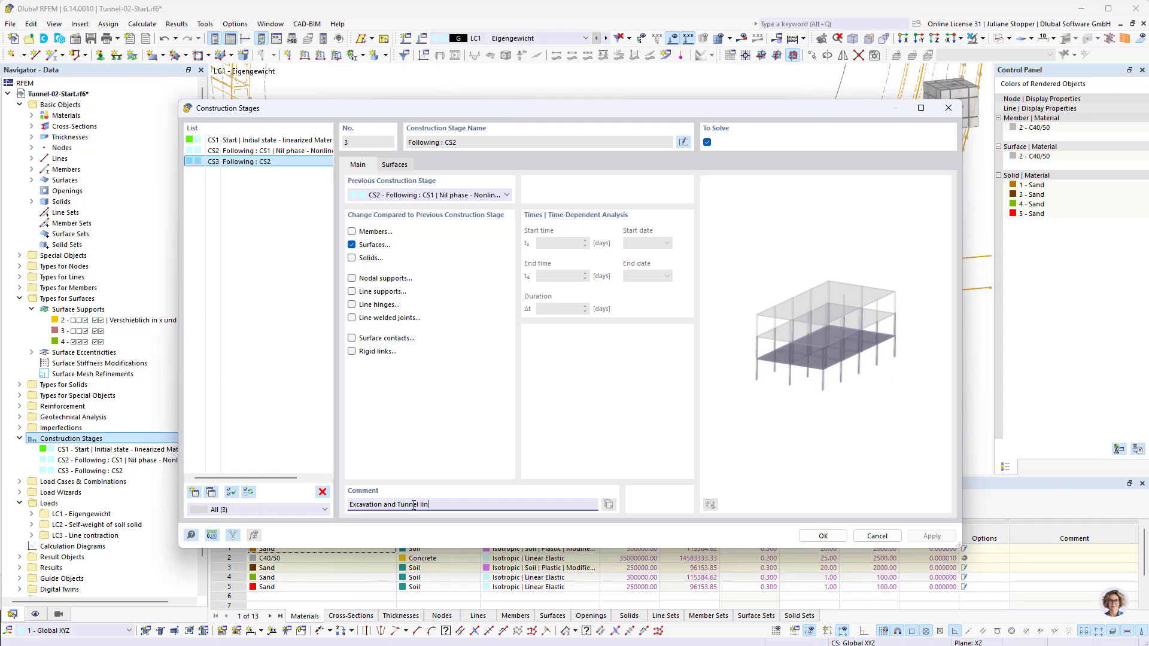
key("Tab")
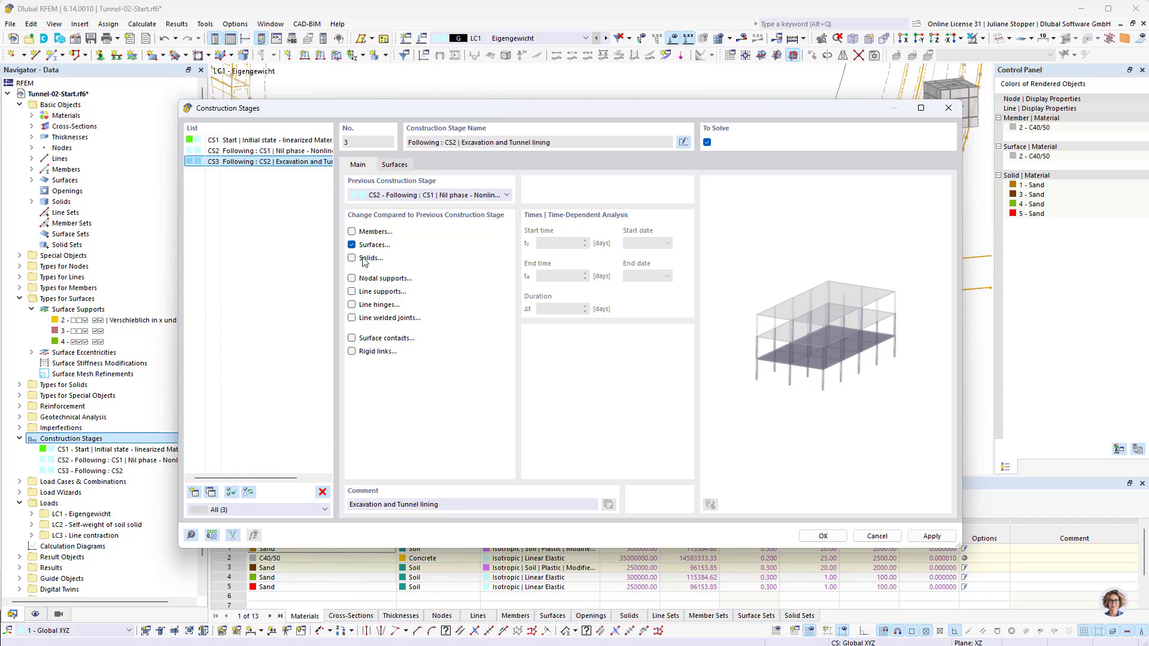
Enable solid changes for construction stage CS3 and add the contact solids 5 to 8 around the tunnel ring.
left_click(352, 258)
left_click(432, 166)
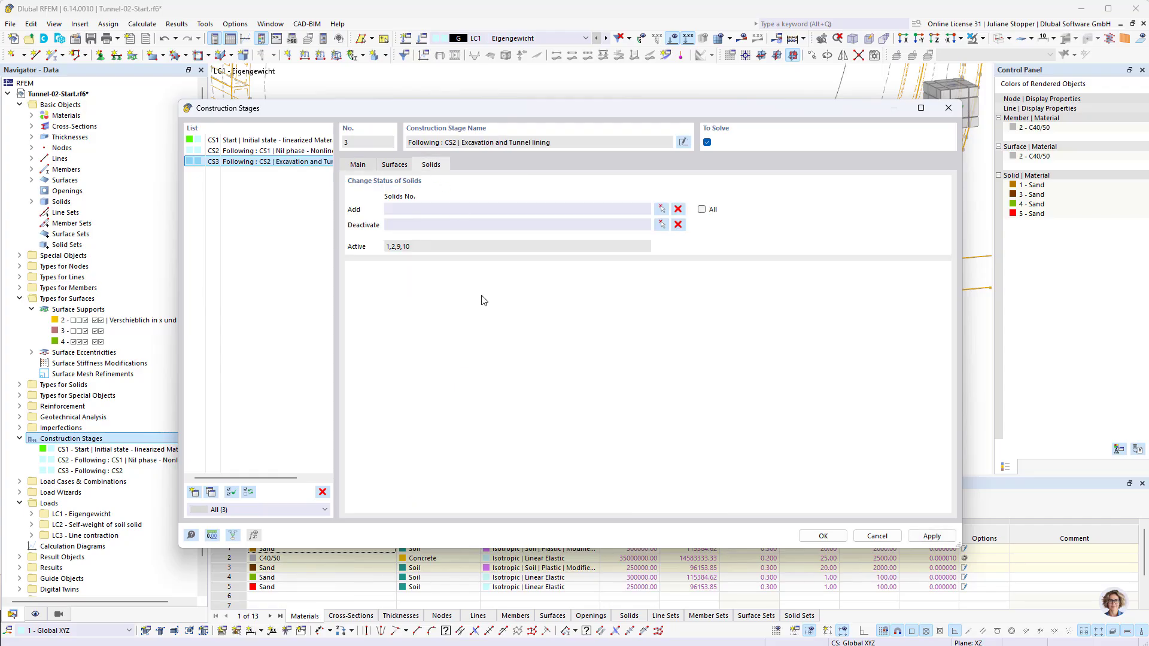
left_click(662, 210)
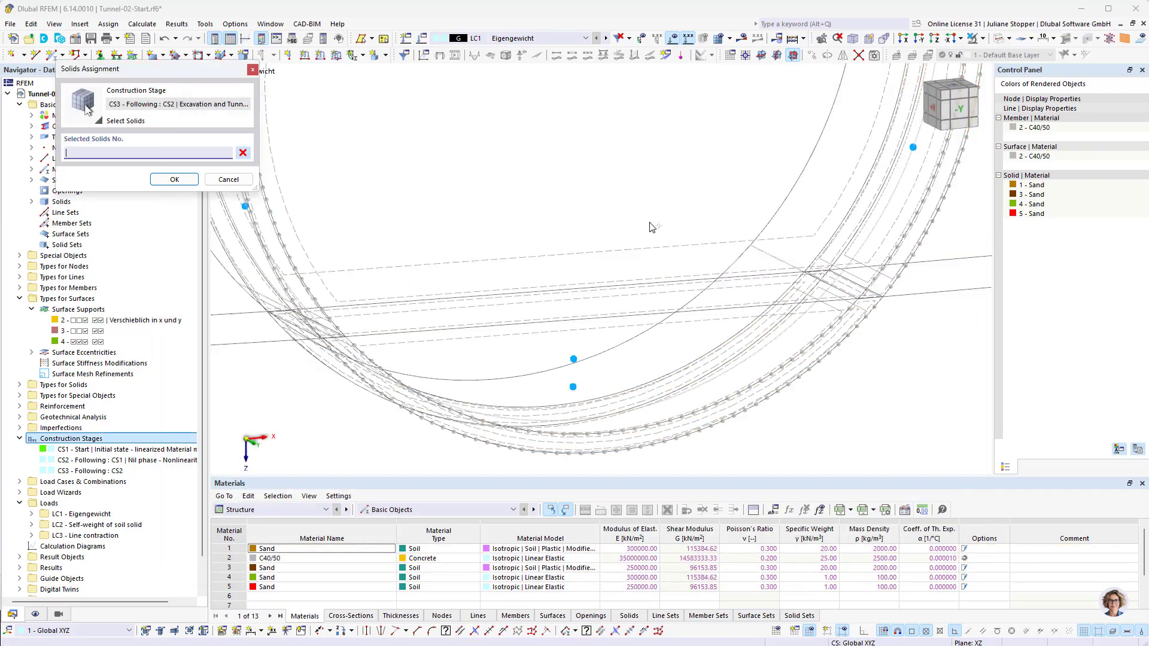
scroll(702, 290, "down", 3)
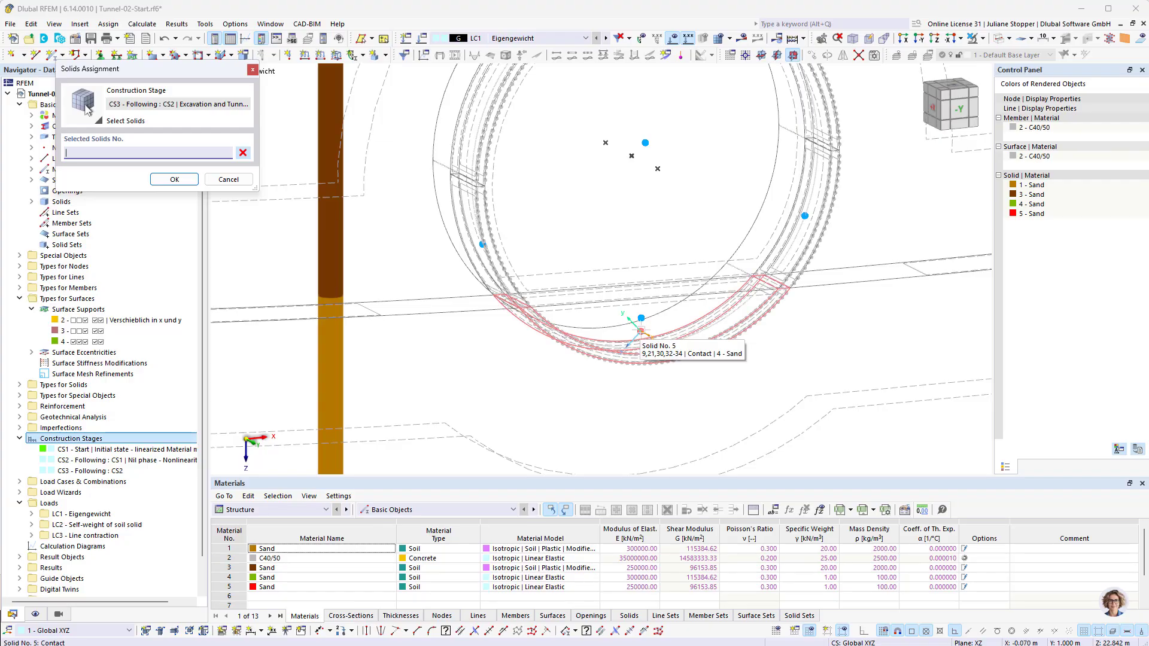
left_click(639, 333)
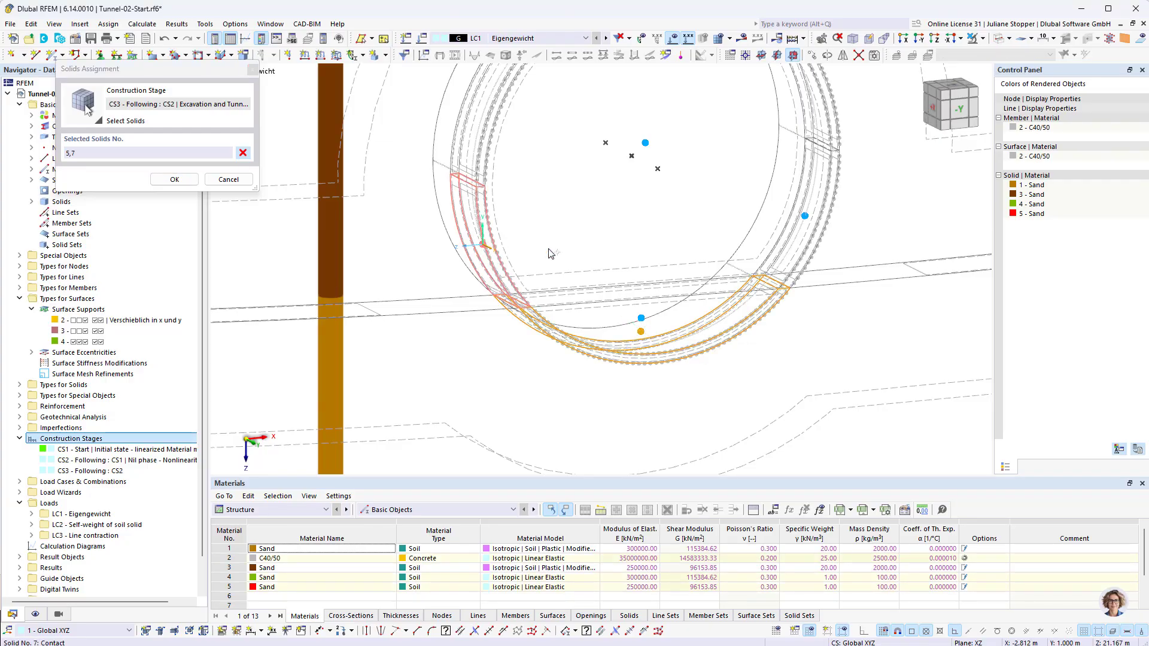
left_click(805, 216)
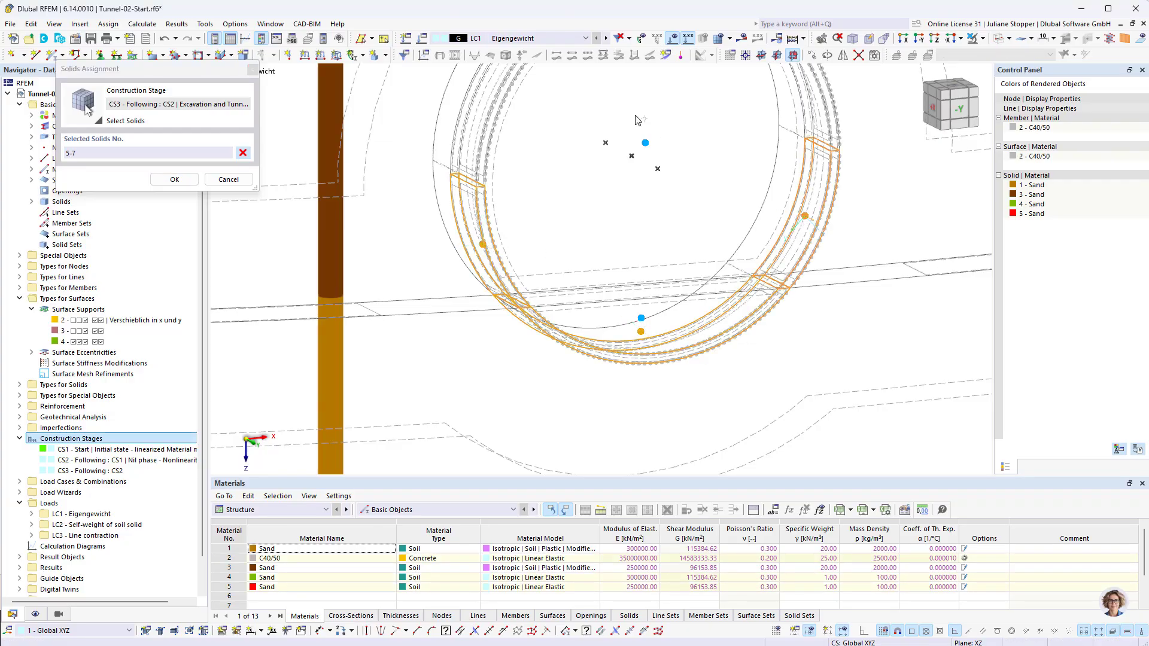
middle_click_drag(636, 119, 629, 298)
left_click(387, 203)
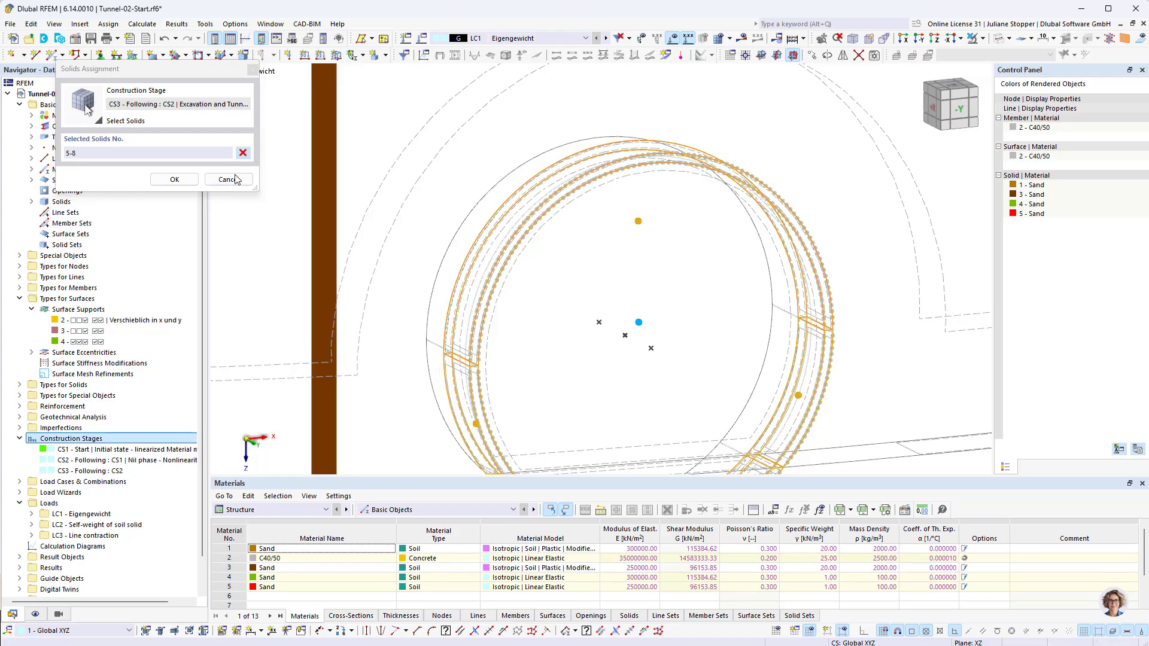
left_click(172, 180)
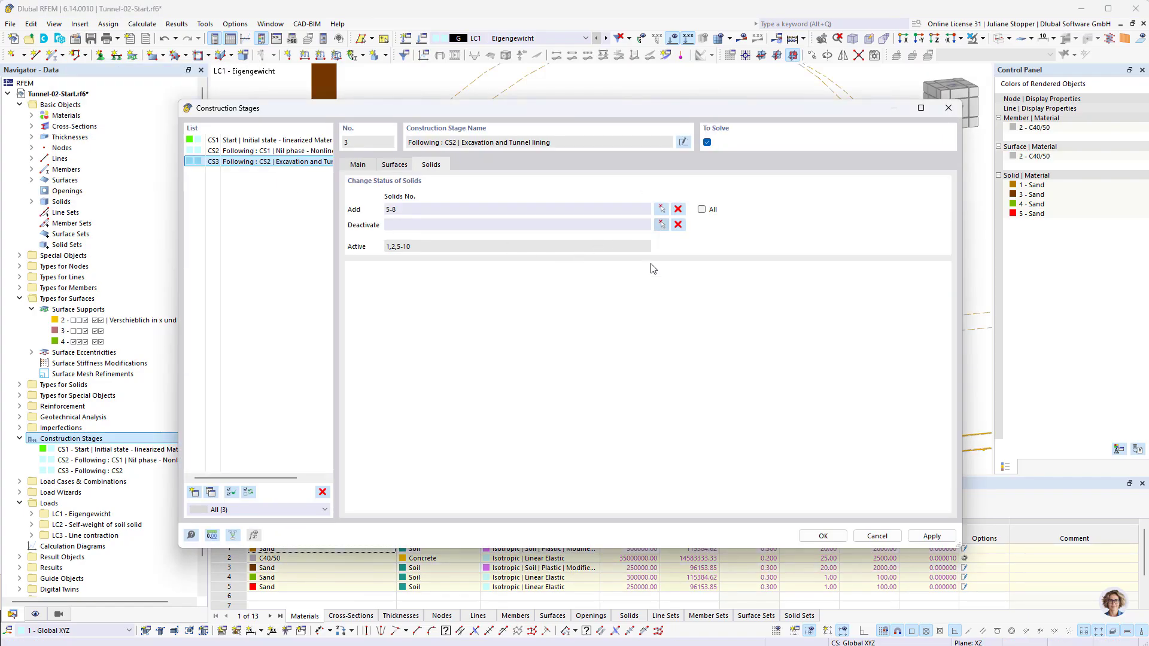
Deactivate solids 9 and 10 of the excavated tunnel interior in CS3 and apply the stage changes.
left_click(661, 224)
left_click(639, 324)
middle_click_drag(641, 392, 649, 263)
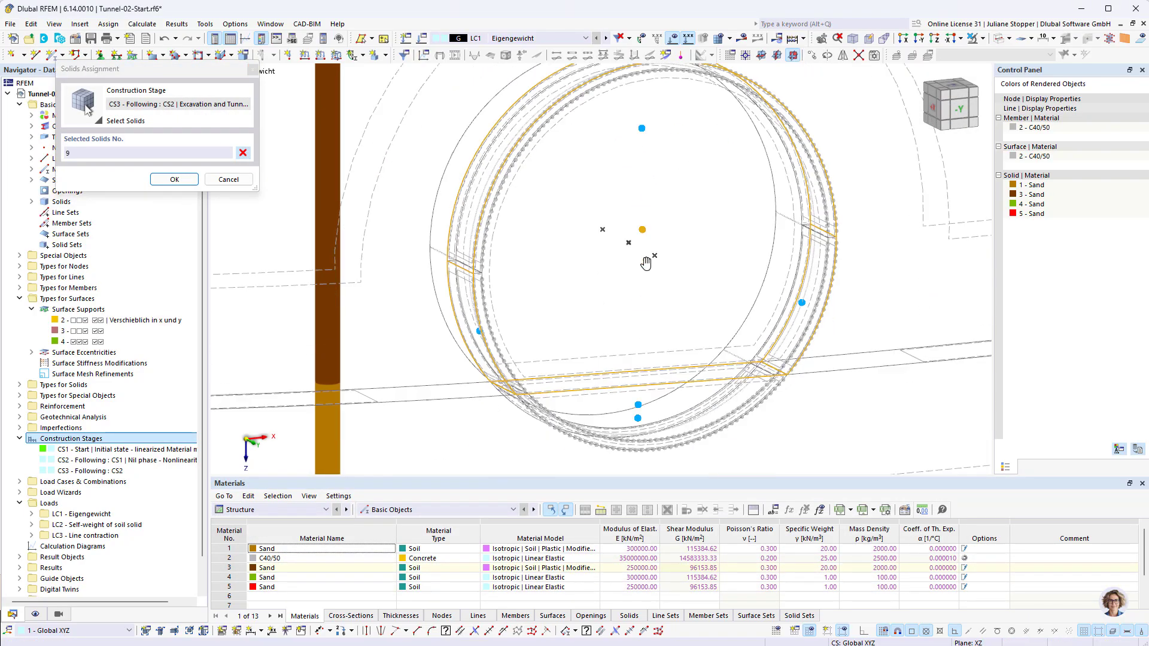
left_click(642, 375)
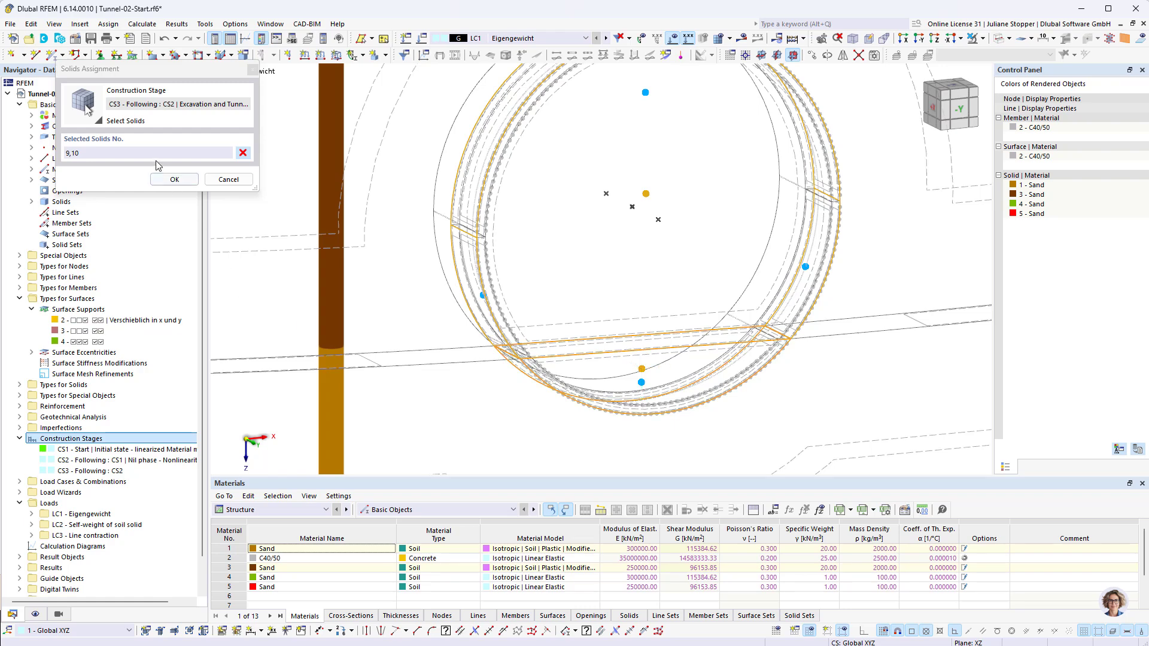
left_click(174, 179)
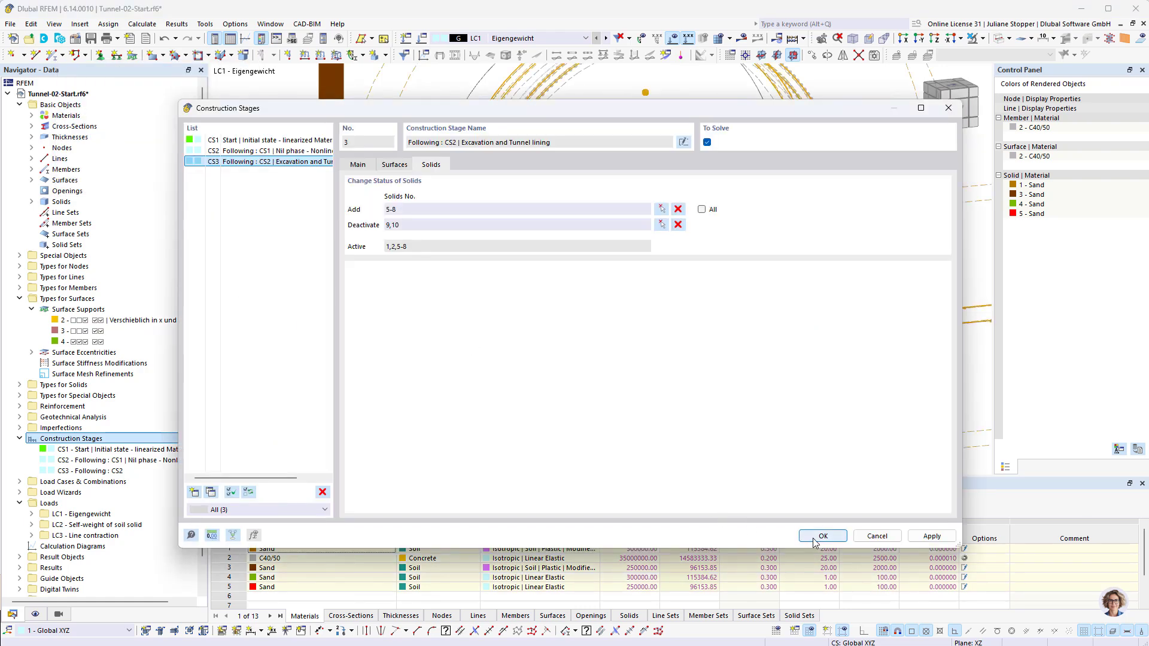
left_click(932, 537)
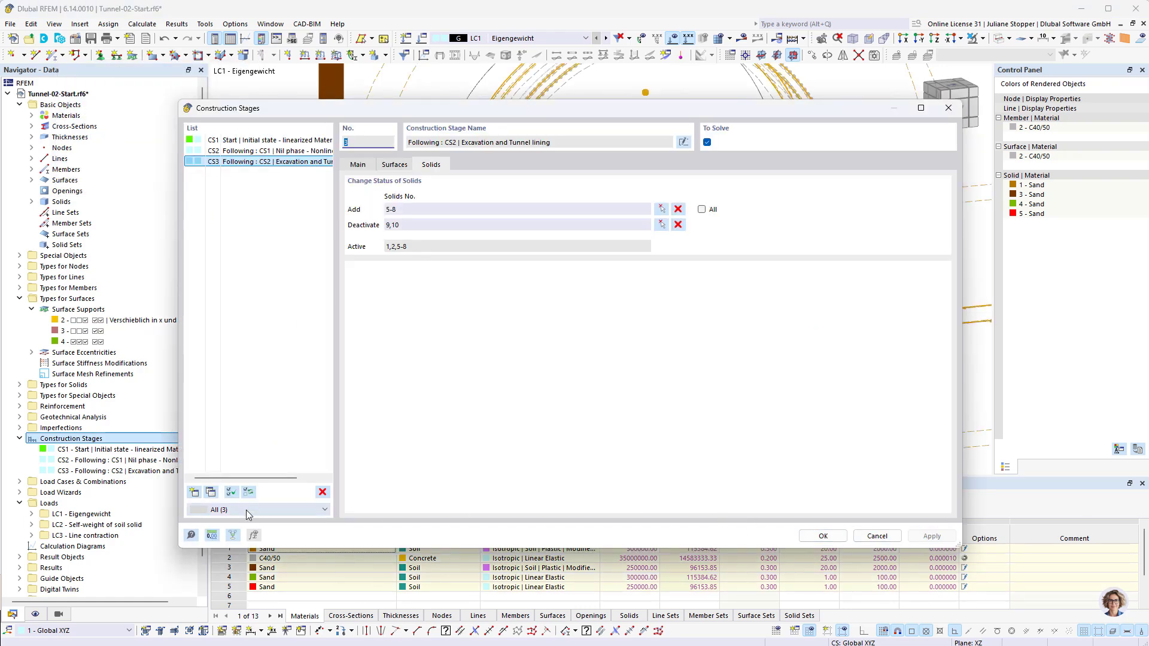
Create construction stage CS4 following CS3, with the surface and solid changes disabled.
left_click(195, 492)
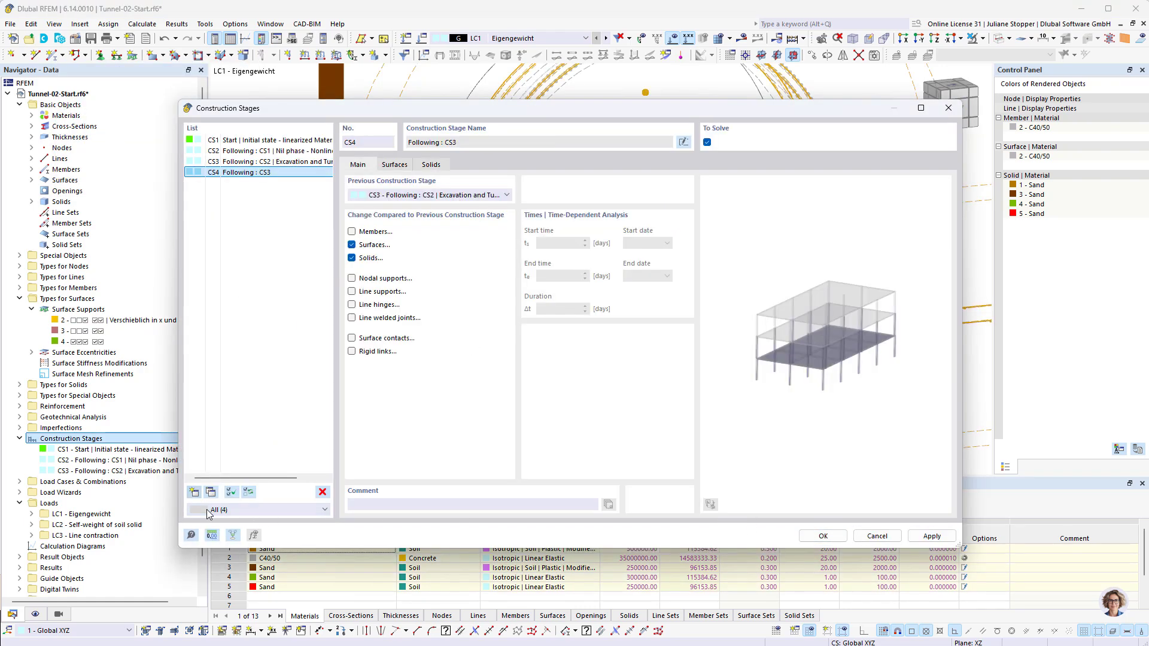
left_click(352, 245)
left_click(352, 258)
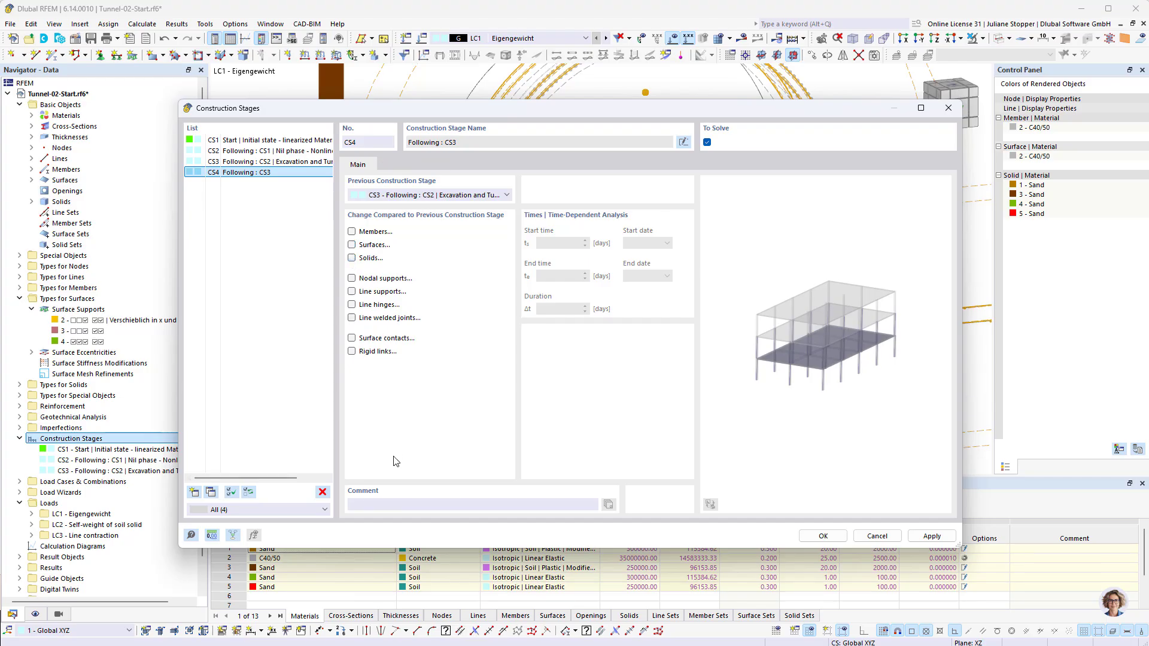
Enter the comment "Load, Line contraction" for CS4 and confirm the construction stage definitions.
left_click(383, 505)
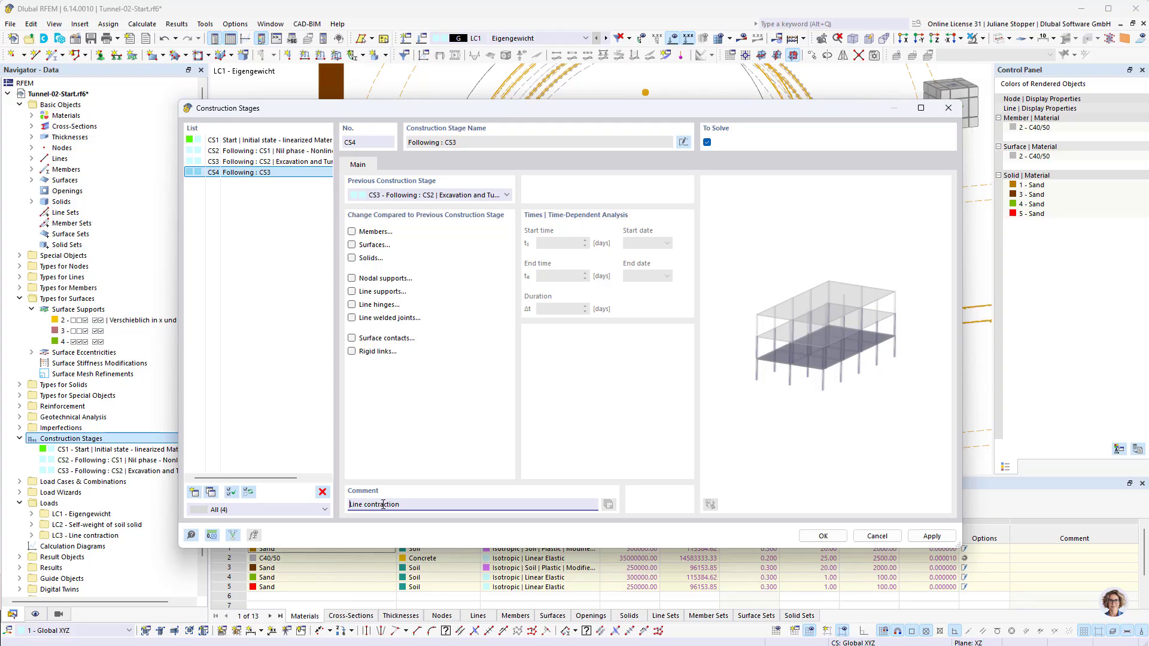
type("Lod")
type("d")
type(",")
left_click(823, 536)
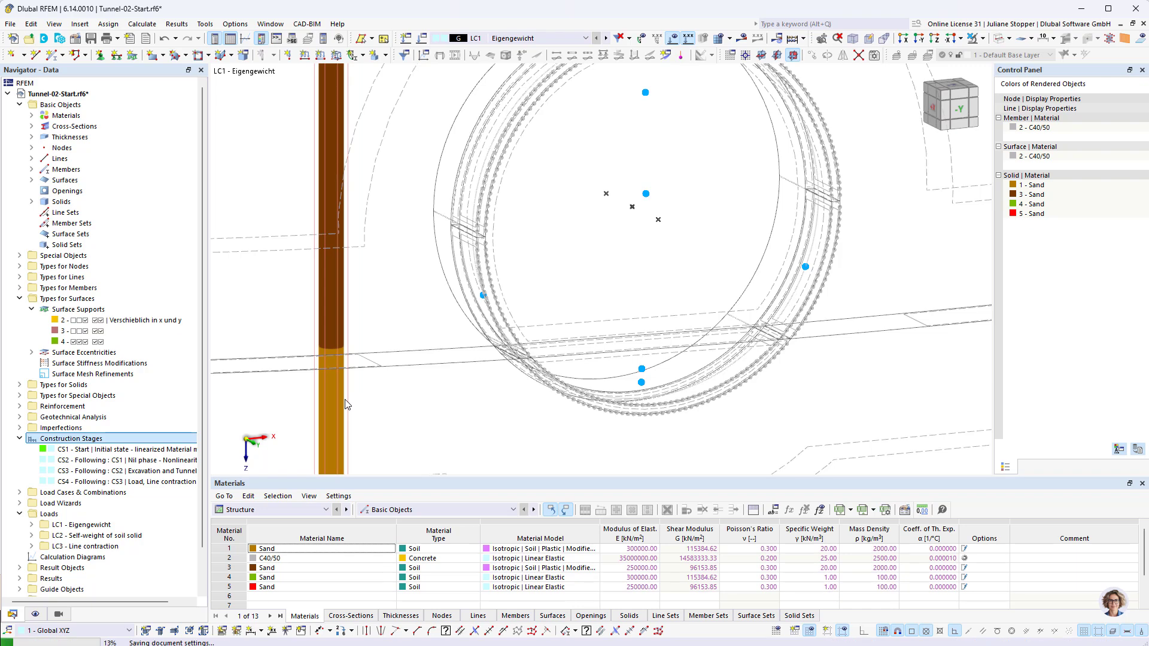
Display construction stage CS1, switch the model to solid rendering, and examine the soil layers around the tunnel.
scroll(343, 416, "down", 1)
middle_click_drag(395, 431, 500, 390)
middle_click_drag(640, 435, 603, 442, "ctrl")
scroll(439, 400, "down", 3)
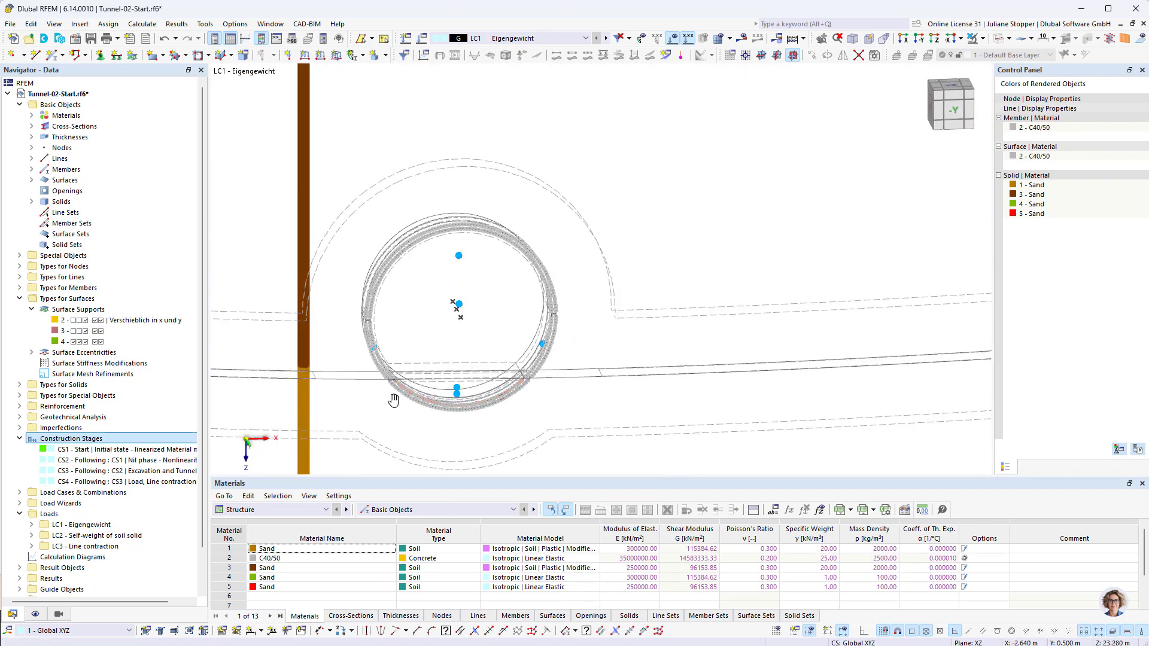
middle_click_drag(392, 402, 497, 388)
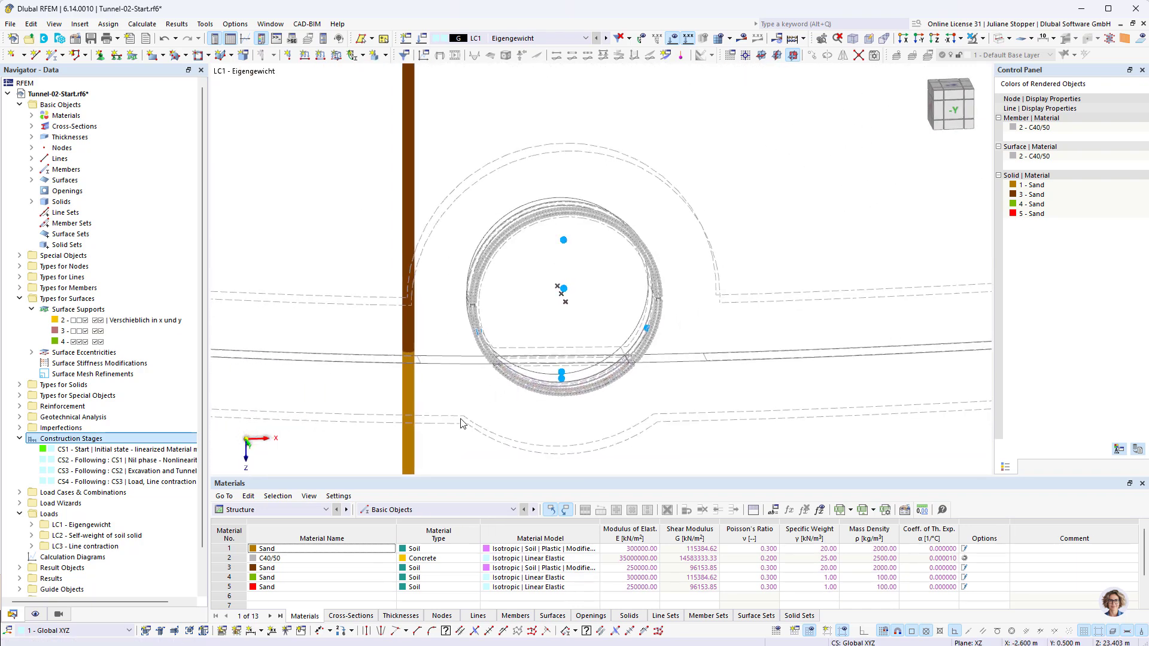
left_click(533, 38)
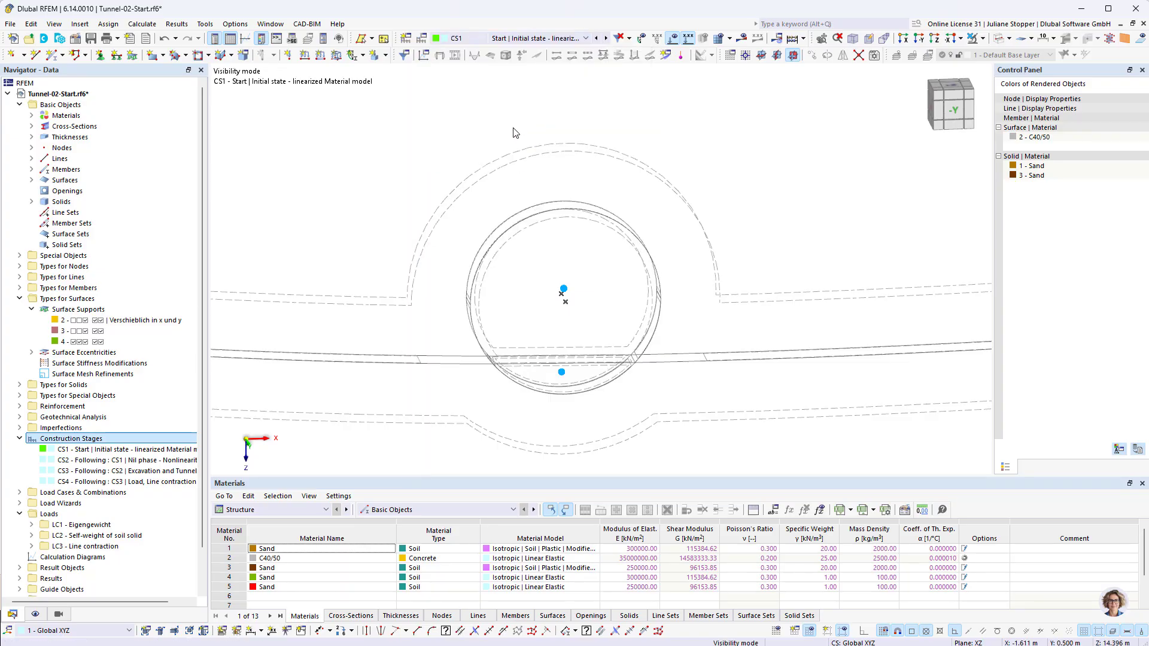
left_click(516, 117)
left_click(998, 39)
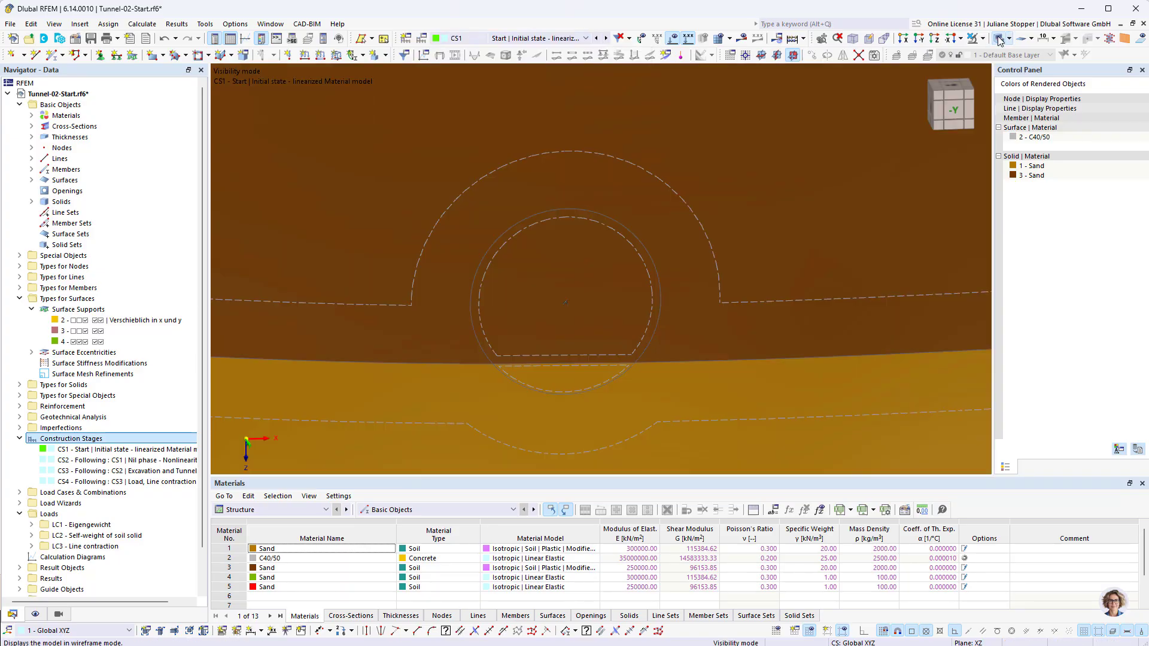
scroll(727, 178, "down", 5)
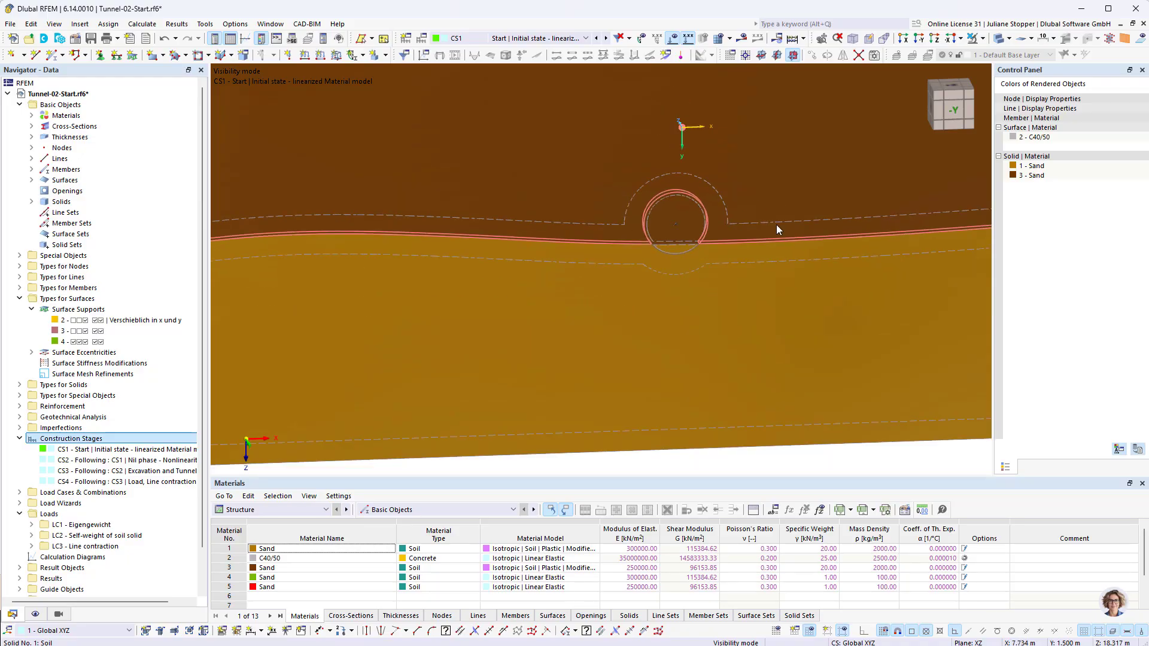
middle_click_drag(703, 163, 637, 201)
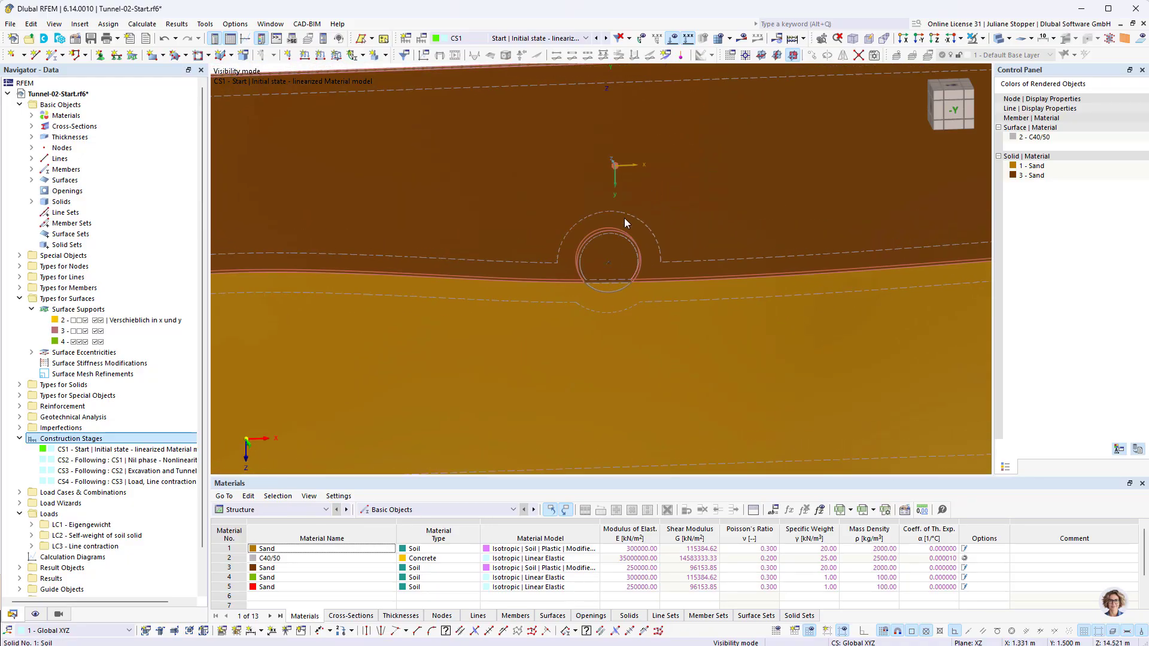
scroll(642, 273, "up", 4)
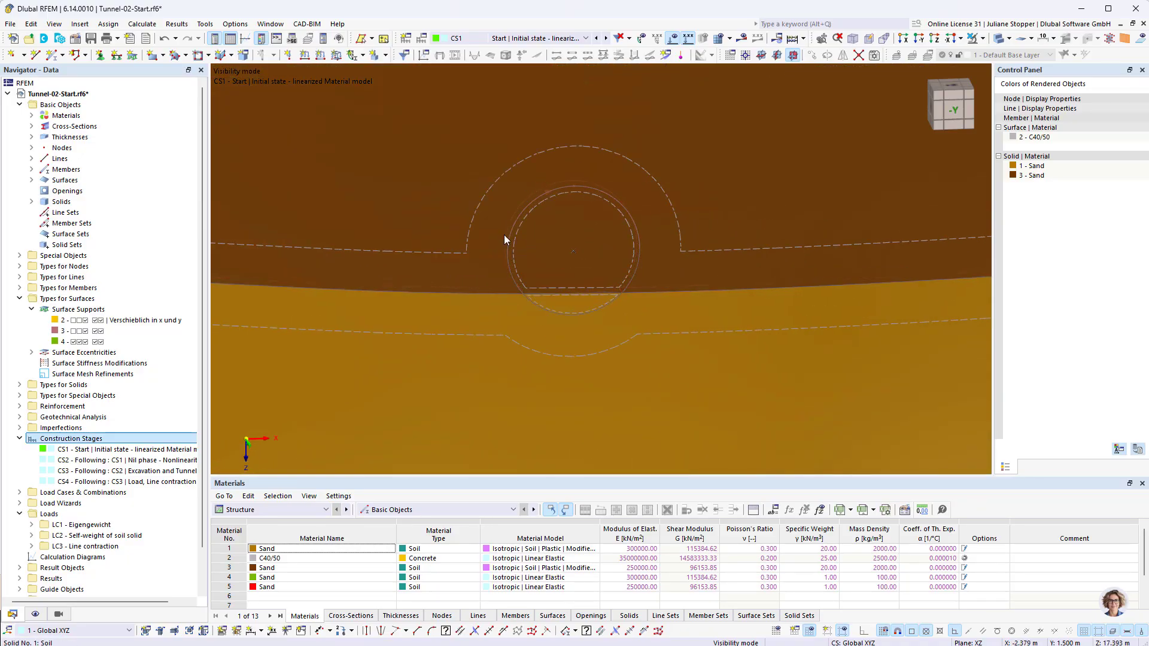
scroll(620, 278, "down", 5)
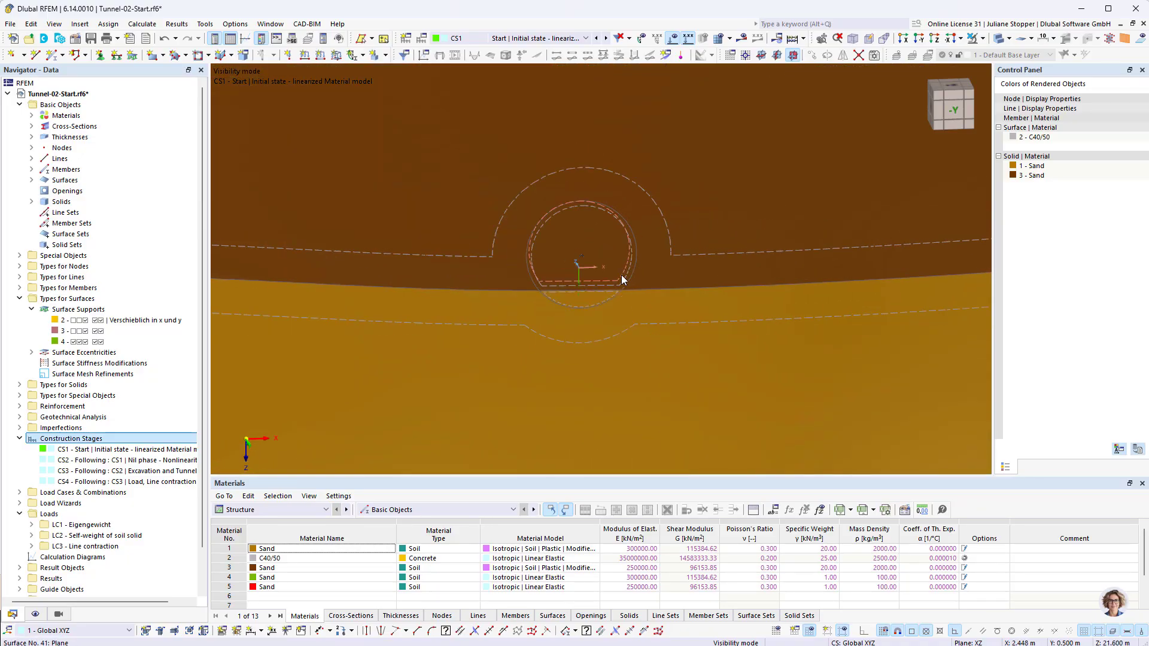
Step forward through construction stages CS2 and CS3 and inspect the excavation and lining of the tunnel.
left_click(607, 38)
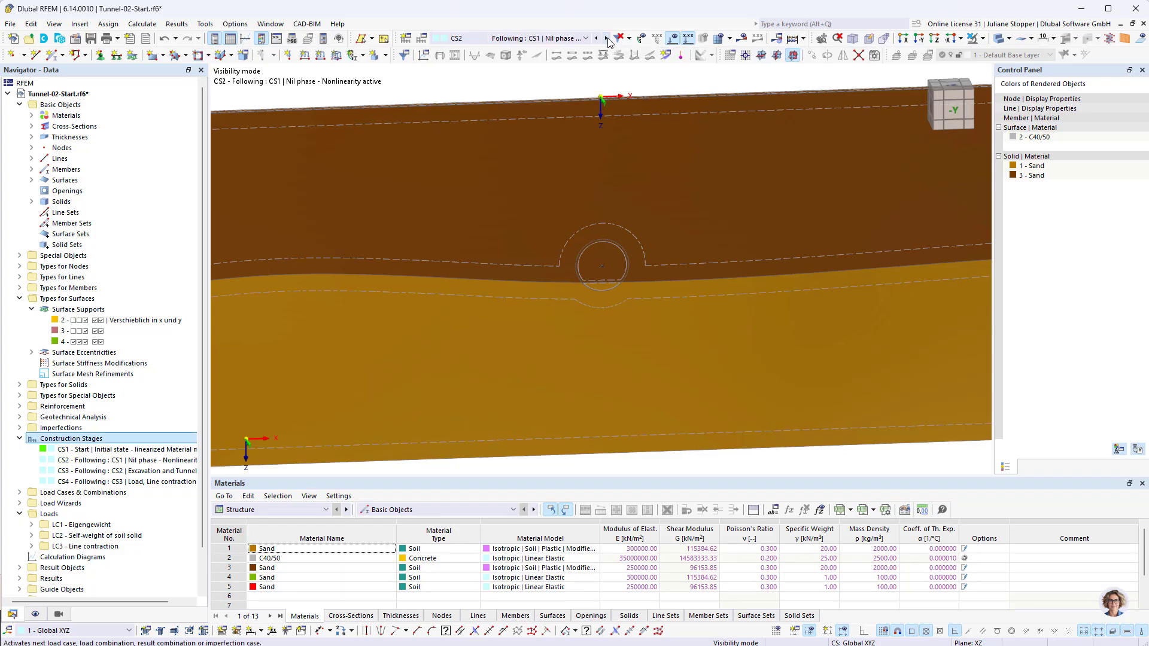
left_click(607, 38)
scroll(635, 297, "up", 5)
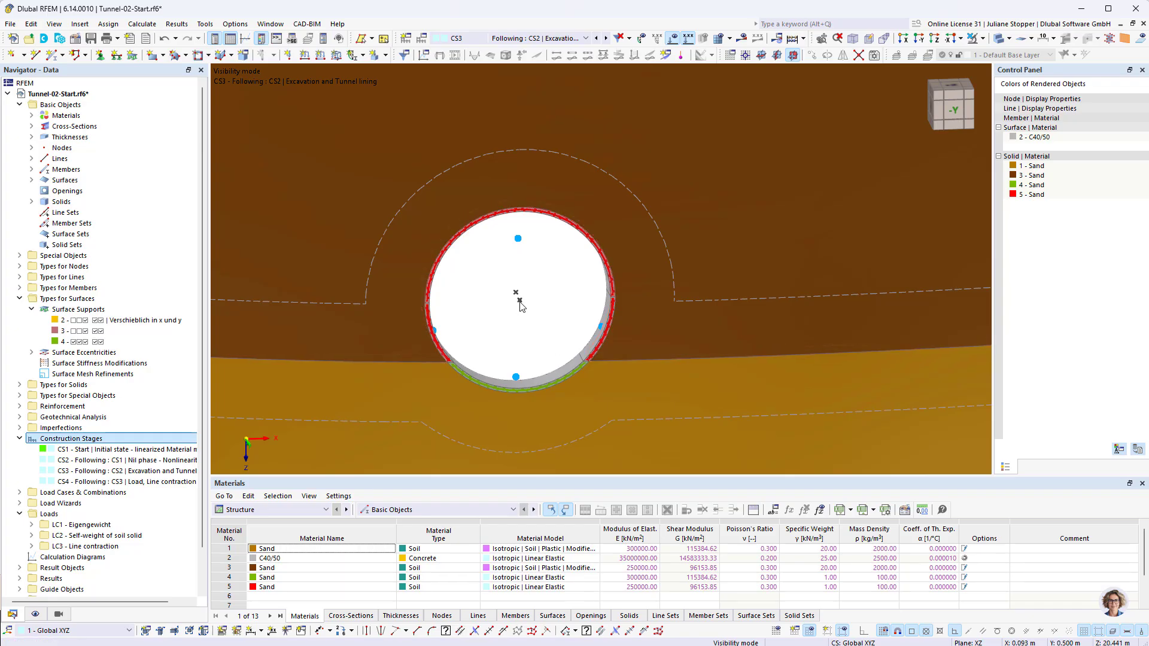
scroll(521, 306, "up", 1)
middle_click_drag(521, 306, 575, 230)
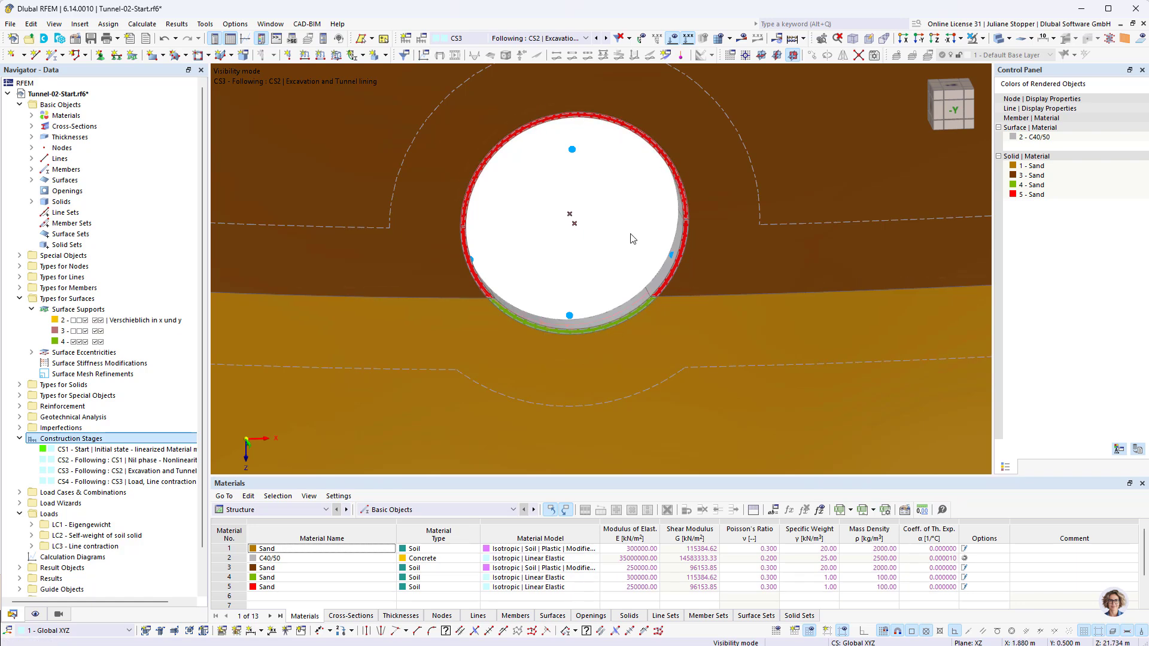
middle_click_drag(517, 240, 480, 211, "ctrl")
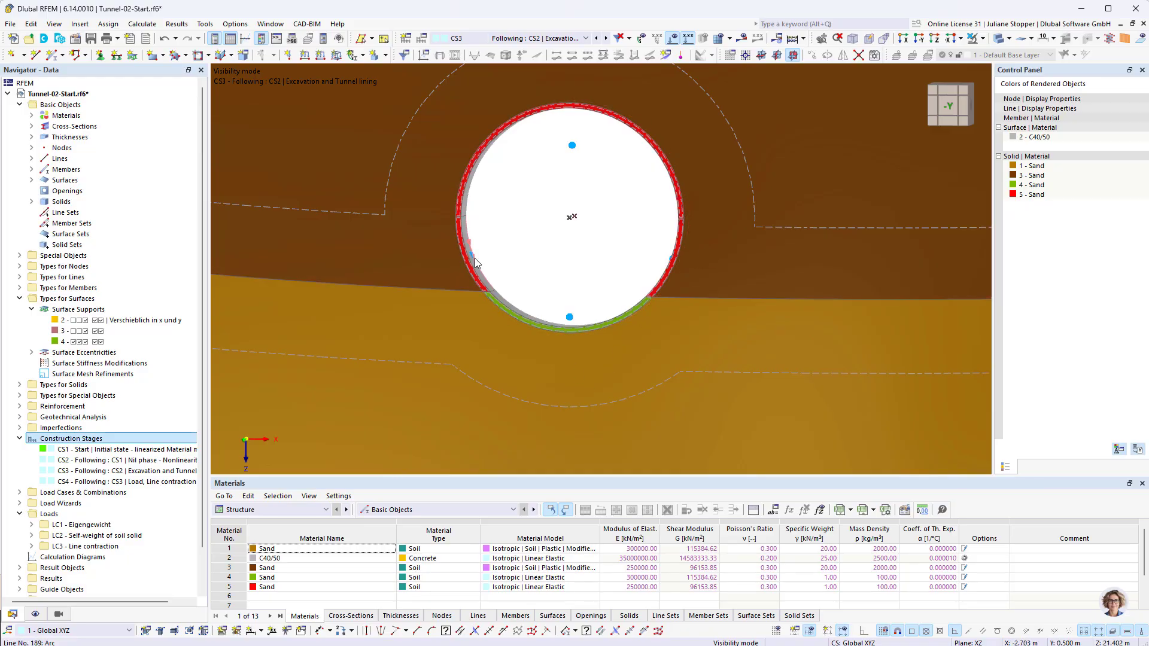
scroll(563, 250, "down", 2)
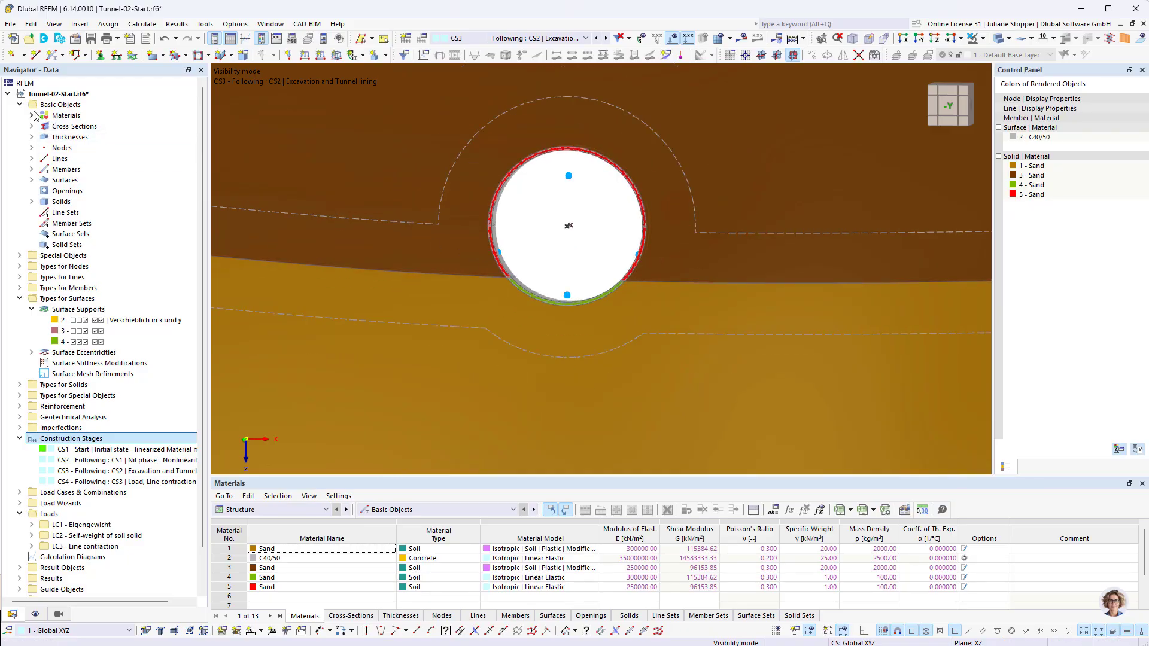
Expand the list of materials and compare it with the whole soil block in CS3.
left_click(32, 115)
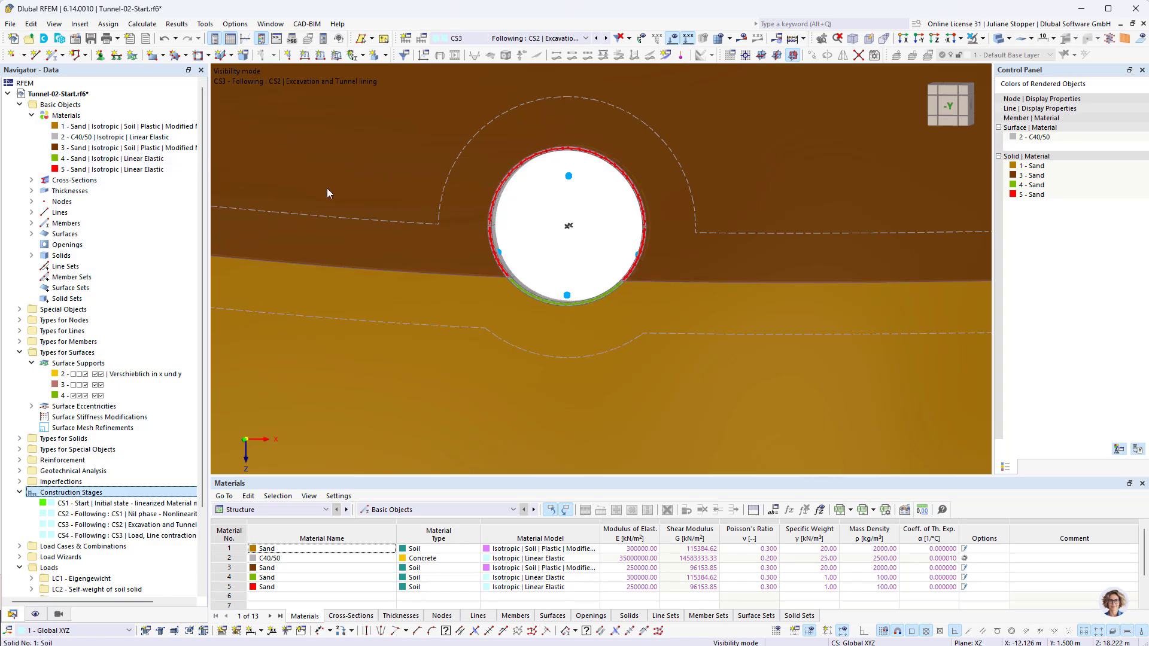
scroll(546, 230, "down", 3)
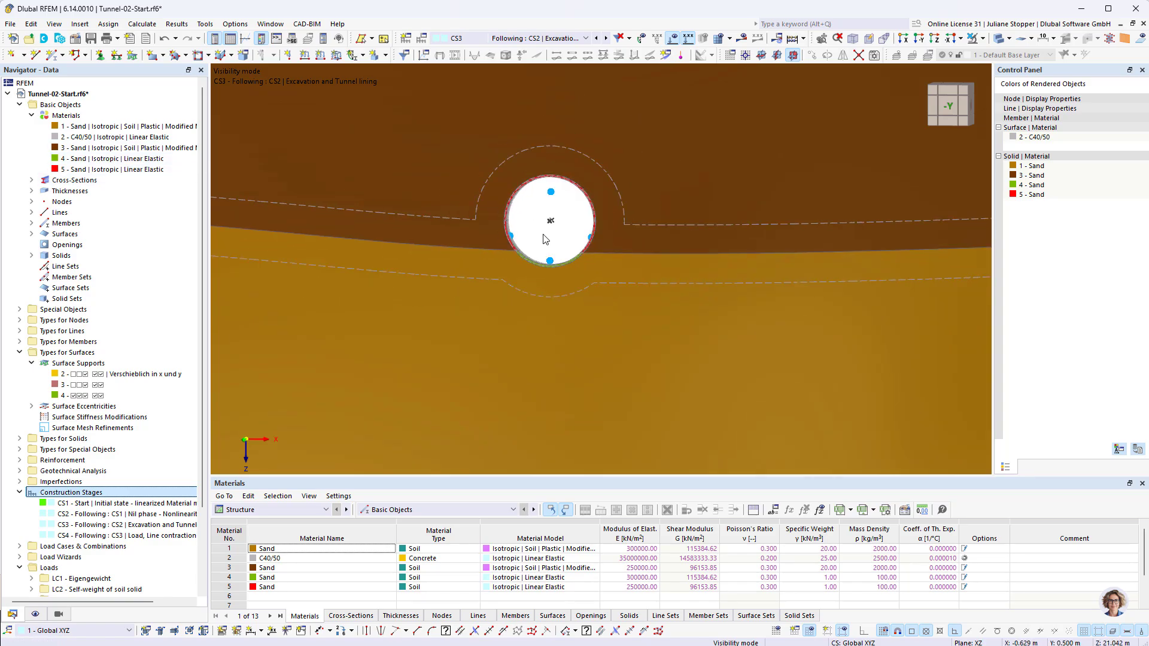
scroll(545, 236, "down", 3)
middle_click_drag(468, 387, 498, 410)
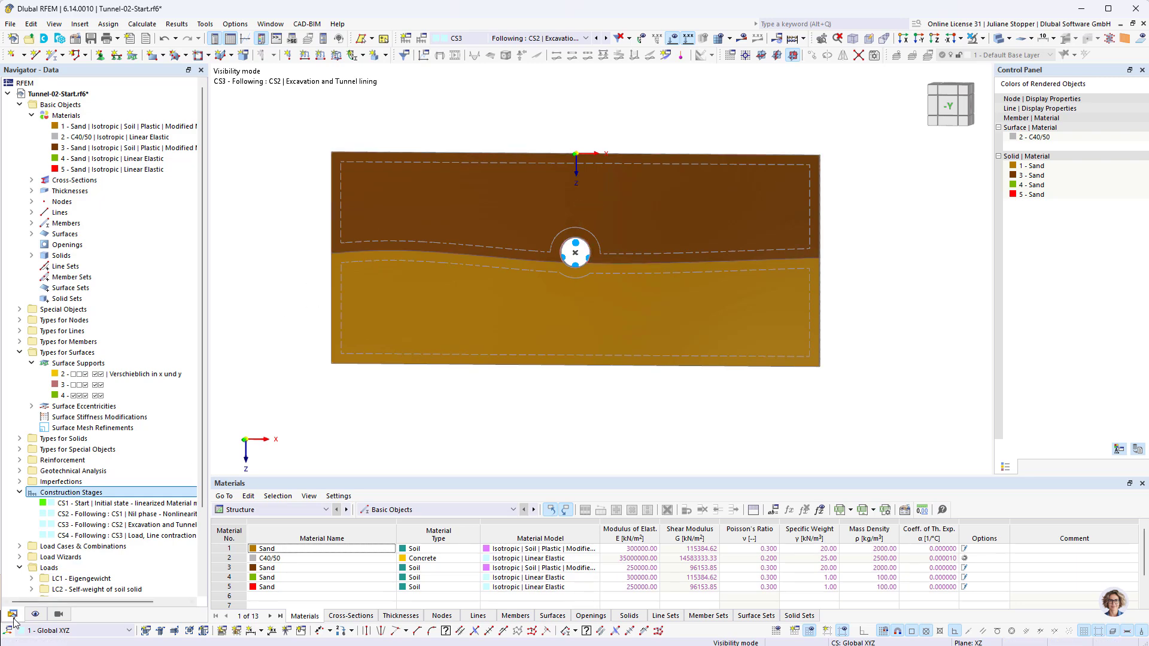
Turn on the display of Types for Surfaces and inspect the surface supports on the soil block's faces and base.
left_click(35, 615)
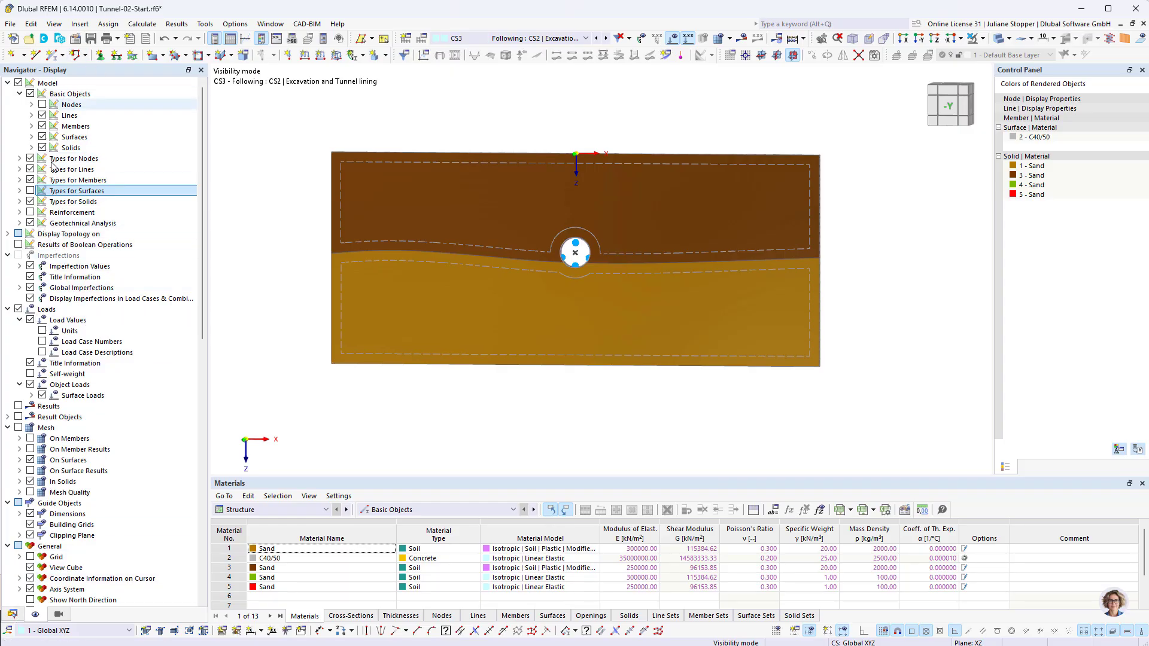
left_click(30, 191)
middle_click_drag(553, 412, 623, 386, "ctrl")
scroll(623, 386, "up", 6)
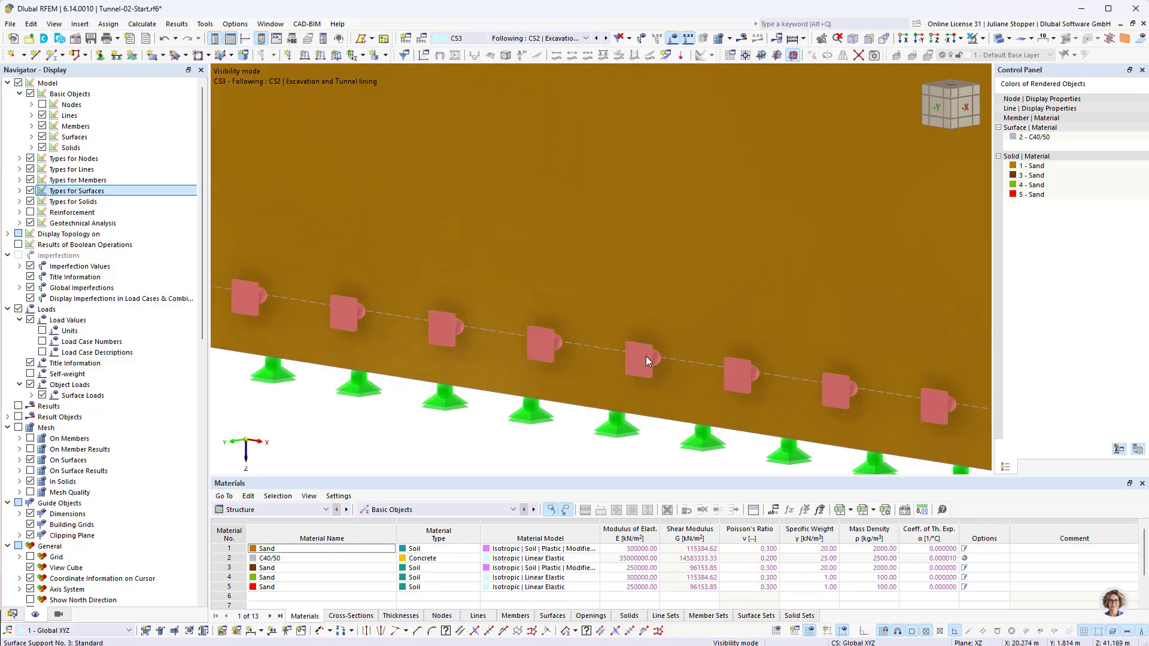
scroll(601, 422, "down", 8)
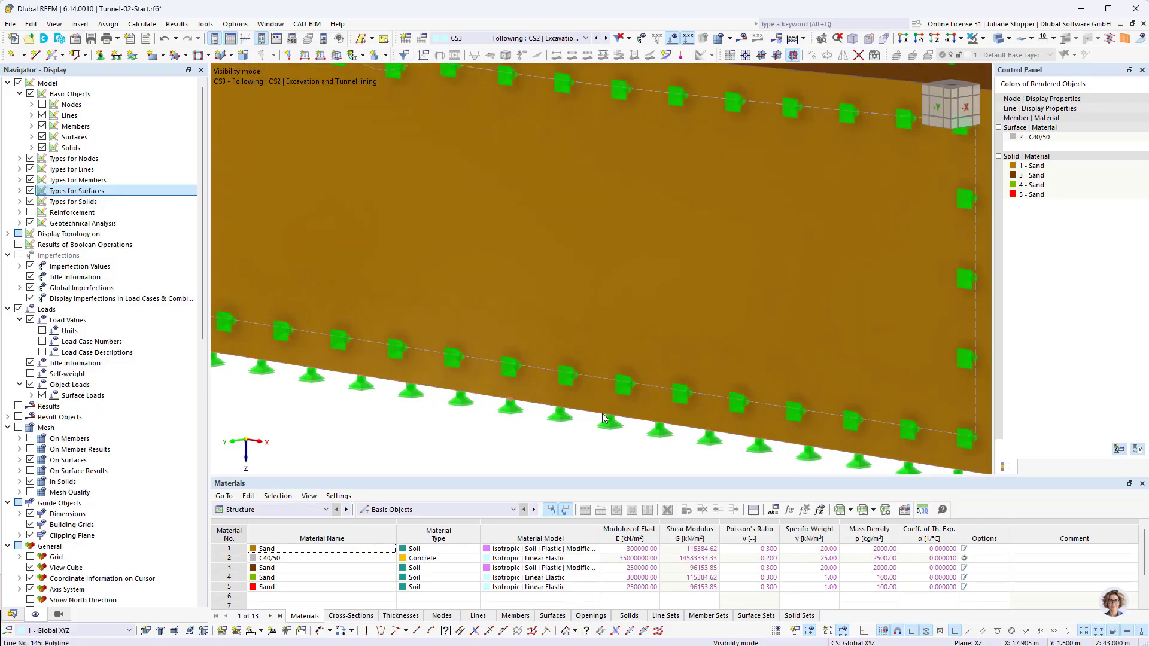
middle_click_drag(433, 331, 480, 329, "ctrl")
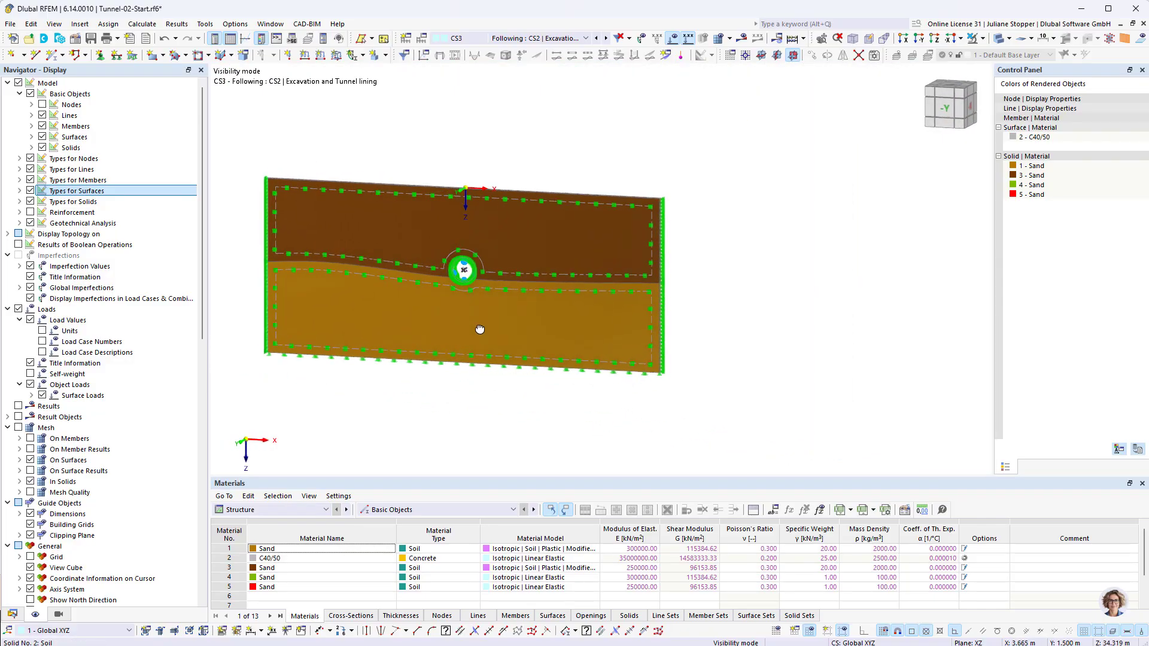
Hide the Types for Surfaces display, set the view along -Y, and return the navigator to the model data.
left_click(31, 190)
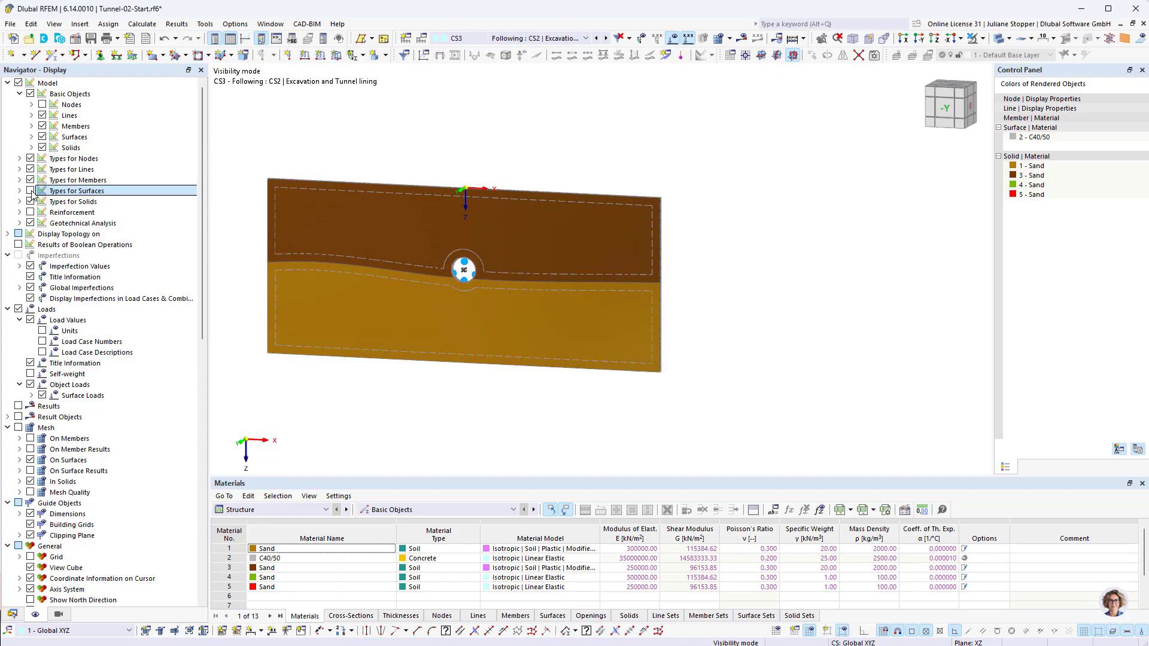
left_click(919, 38)
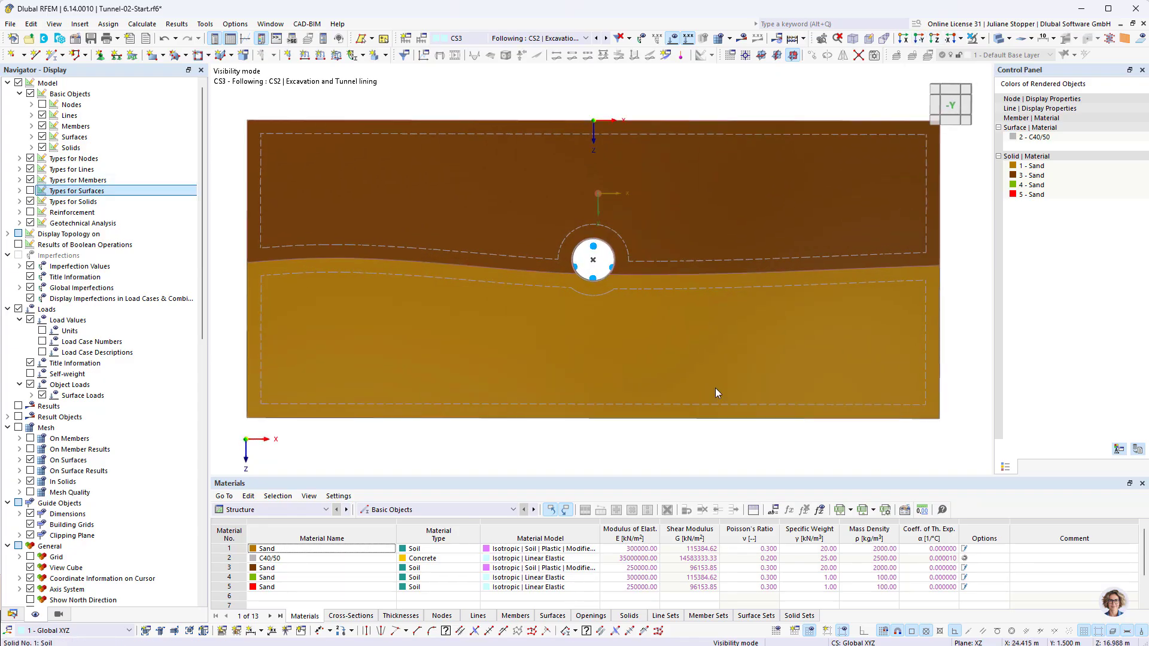
left_click(12, 615)
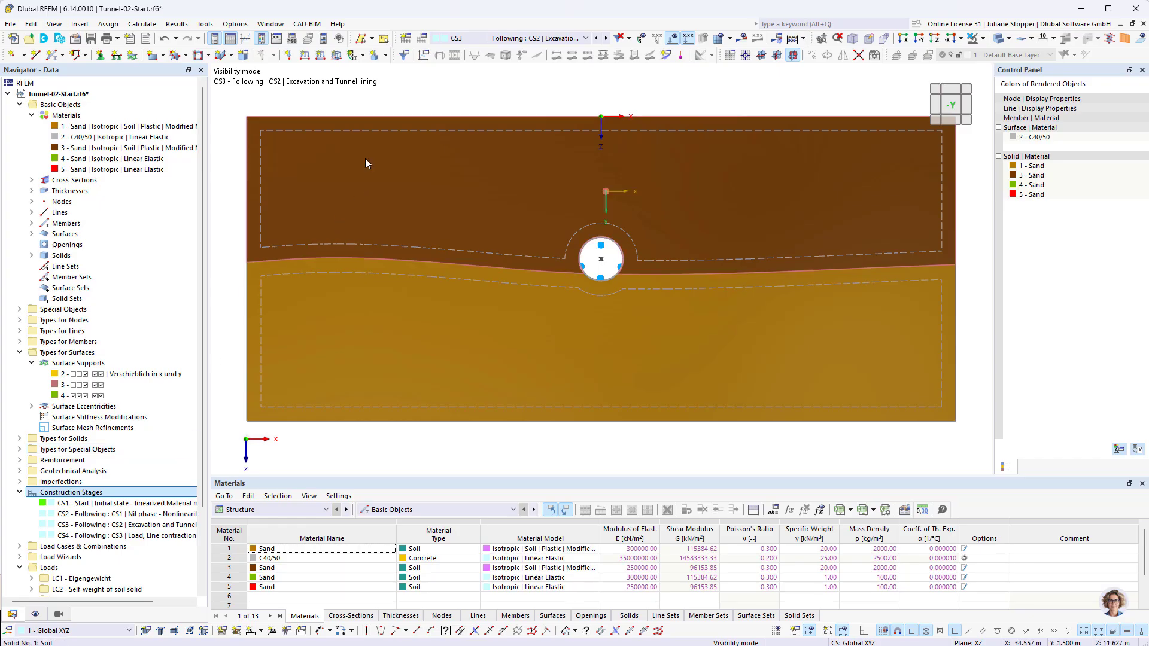
Assign load cases LC2 Self-weight of soil solid and LC1 Eigengewicht to construction stage CS1.
left_click(422, 38)
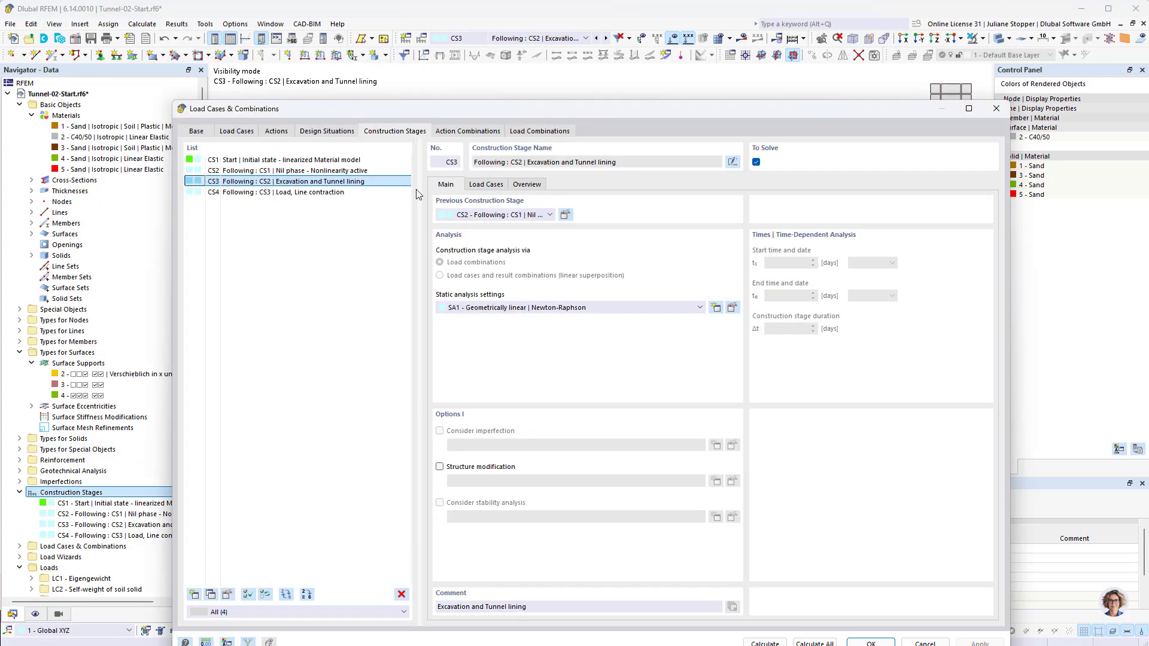
left_click(329, 160)
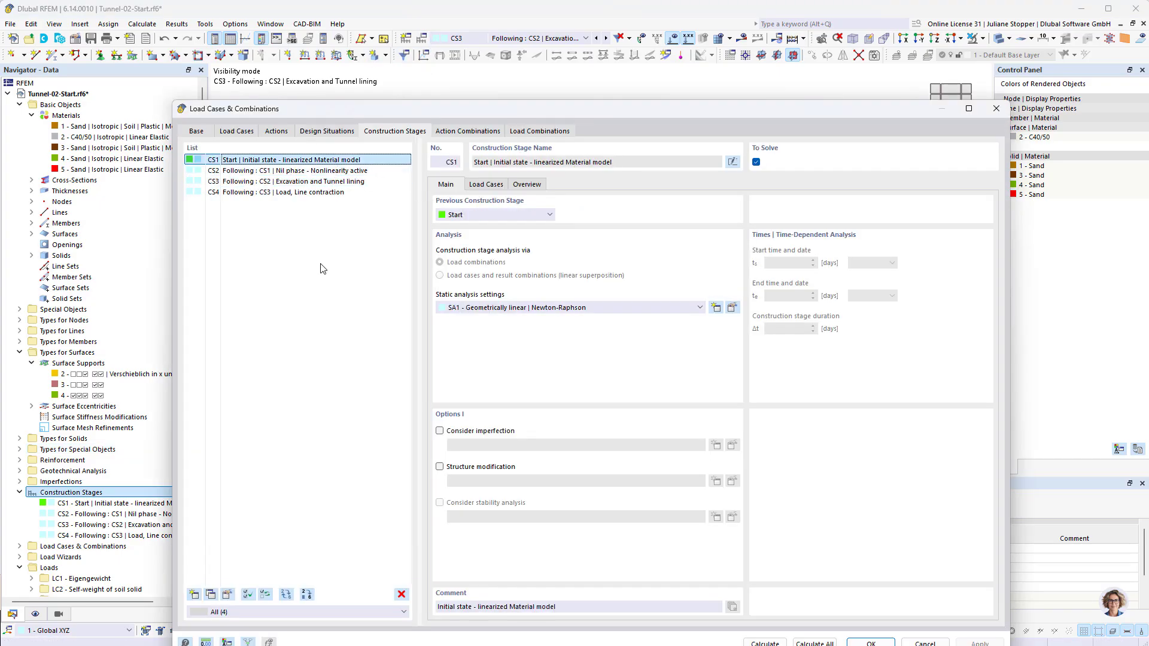
left_click(486, 185)
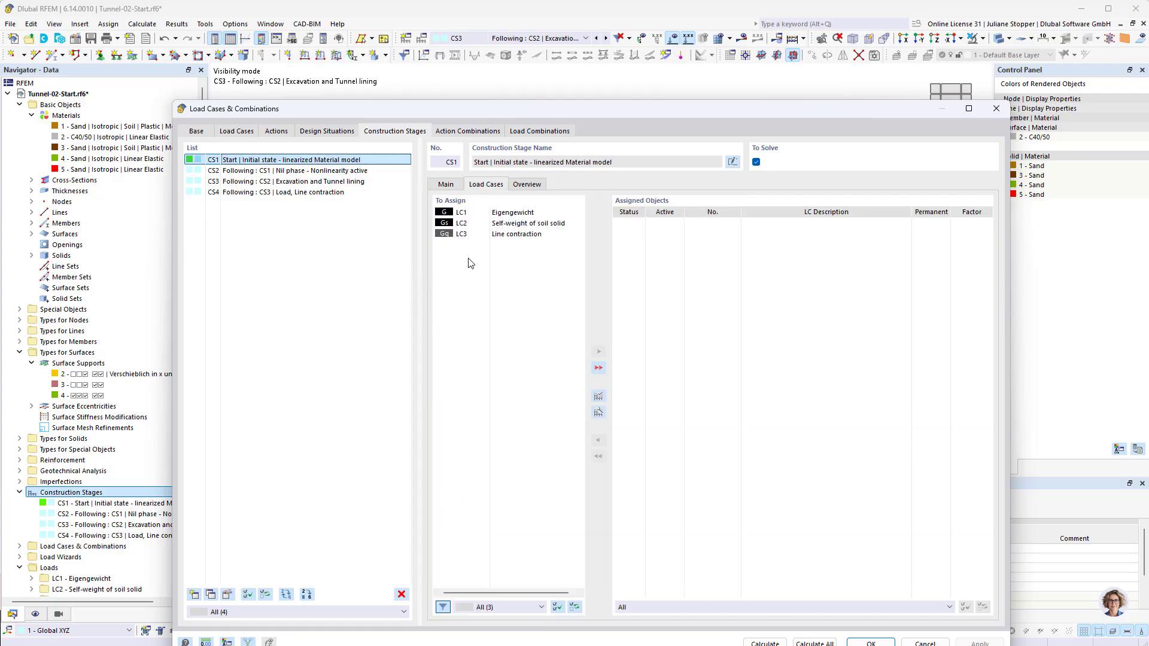
left_click(507, 223)
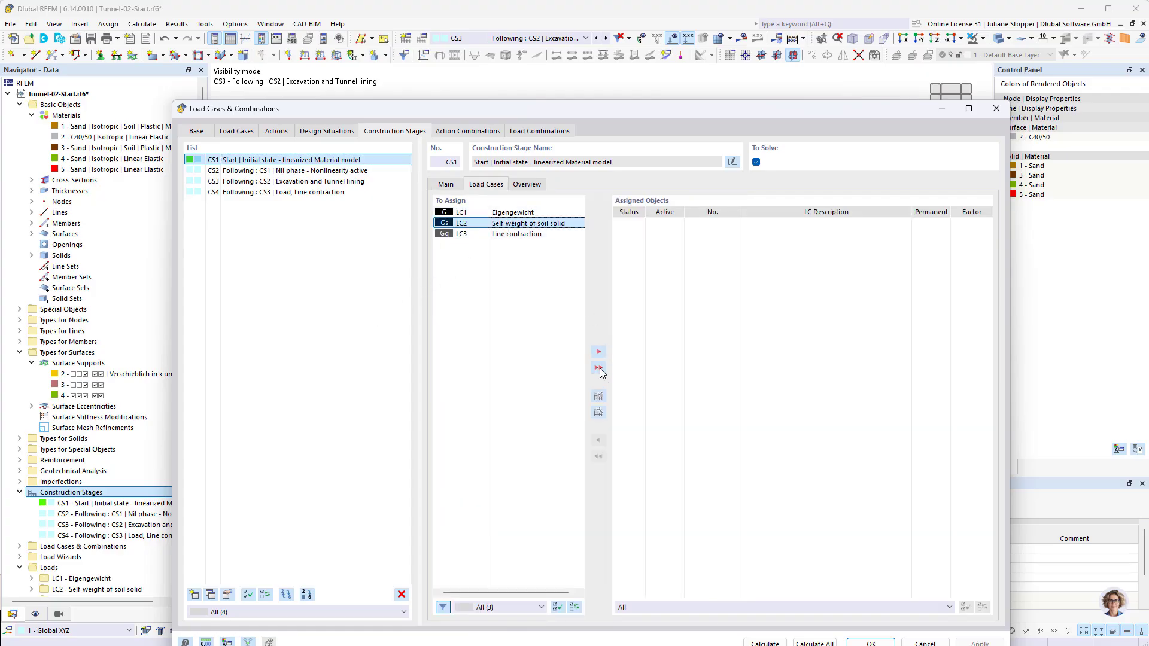
left_click(598, 353)
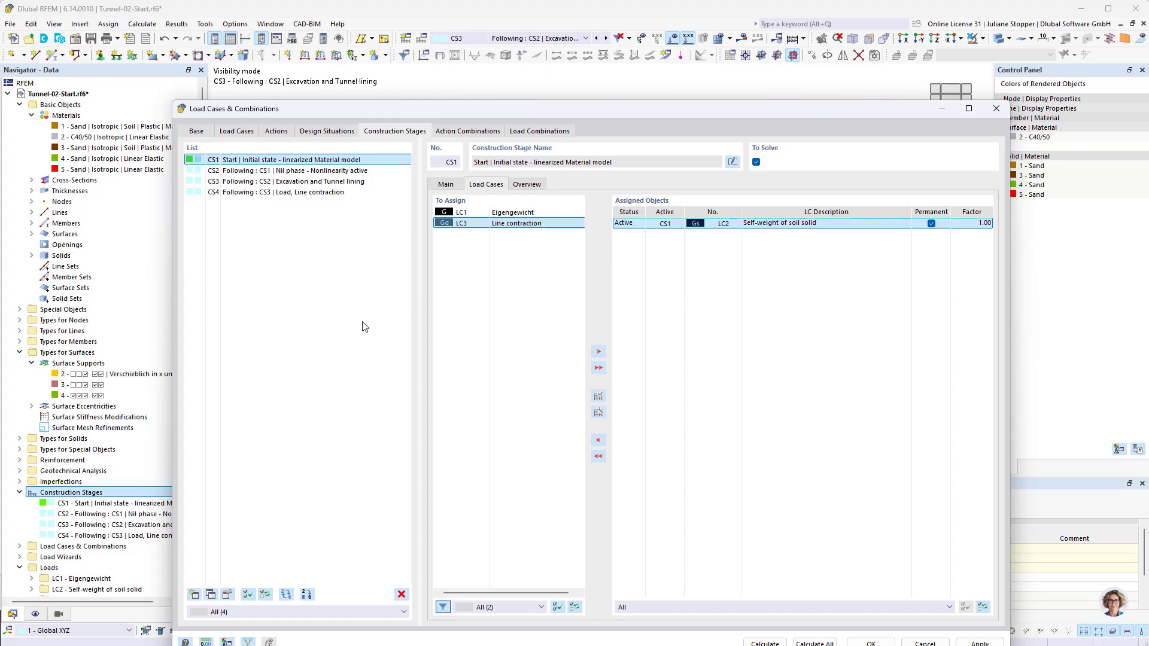
left_click(496, 213)
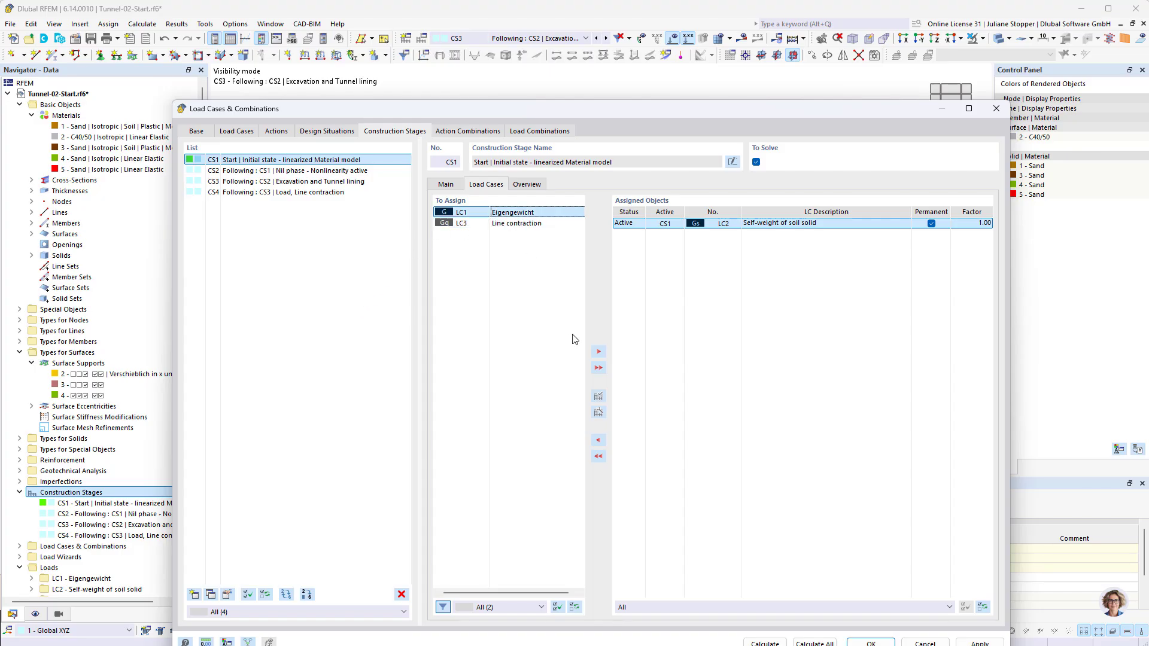
left_click(598, 352)
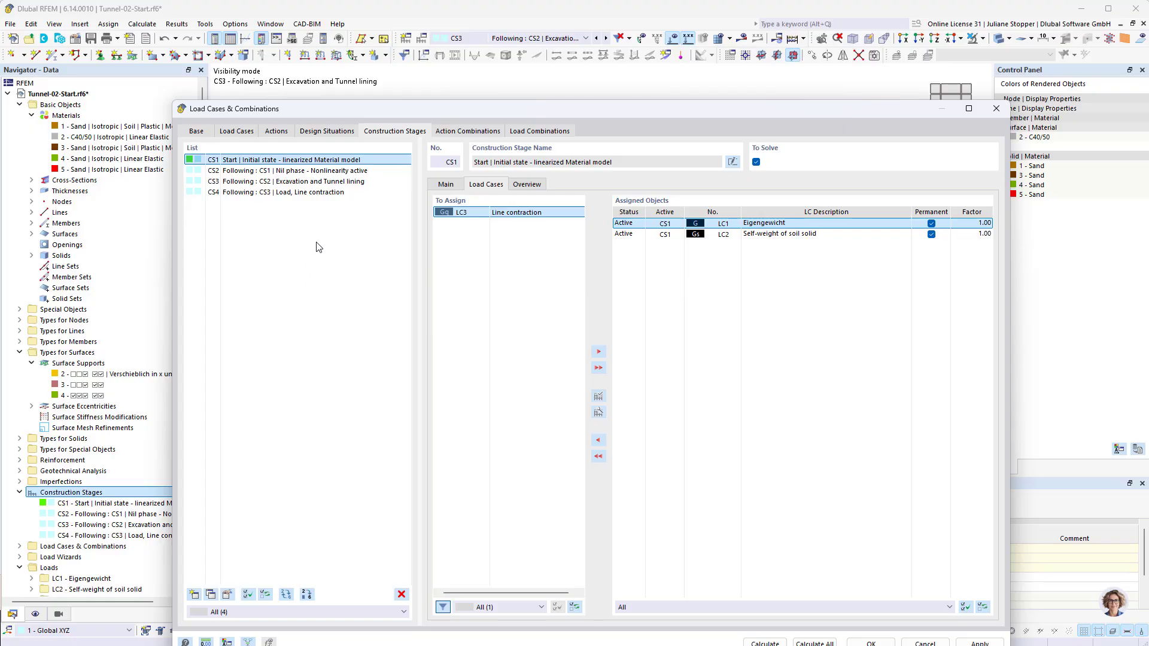
Check the load cases carried into CS2 and CS3, then assign LC3 Line contraction to CS4 as a permanent load.
left_click(297, 172)
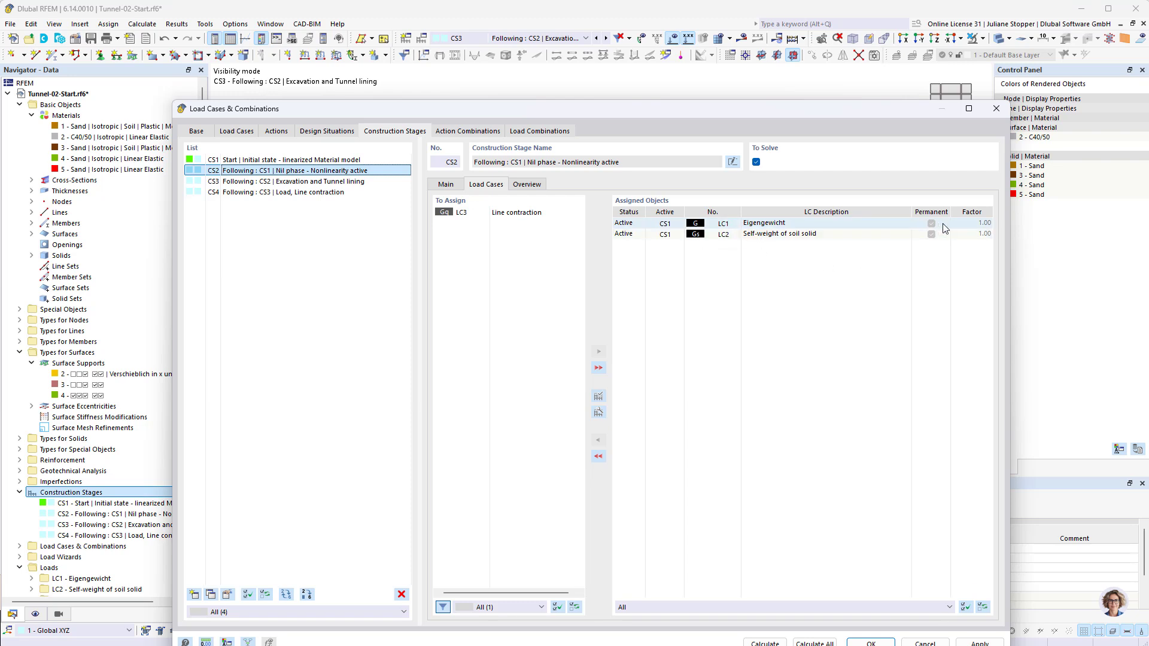
left_click(312, 183)
left_click(313, 193)
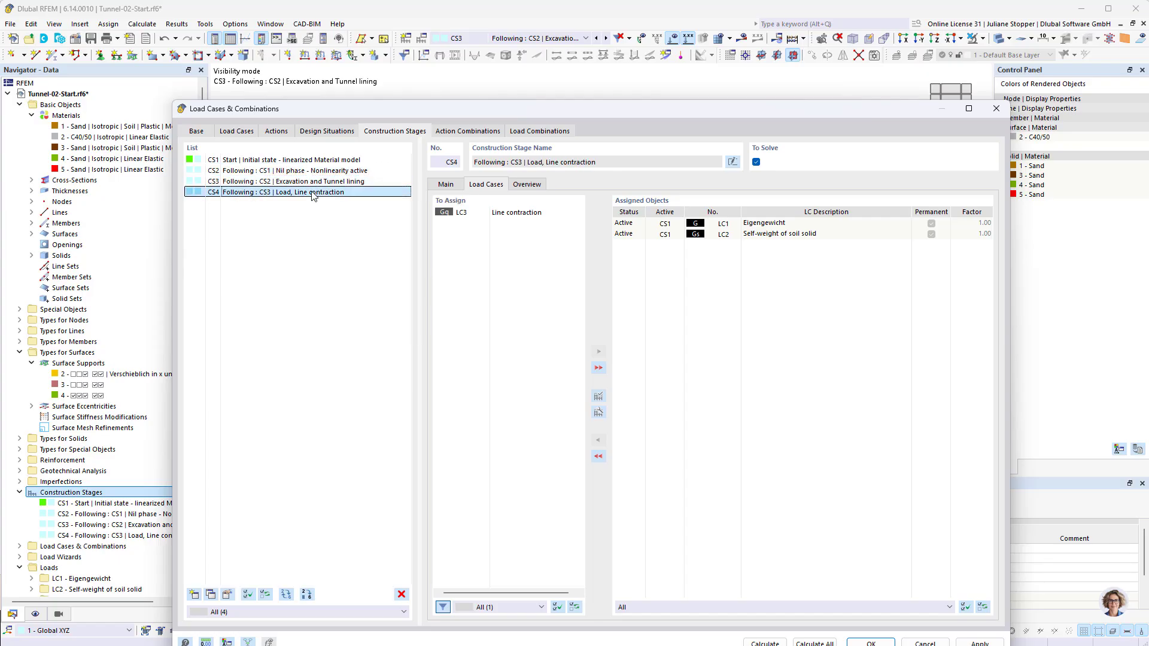
left_click(498, 216)
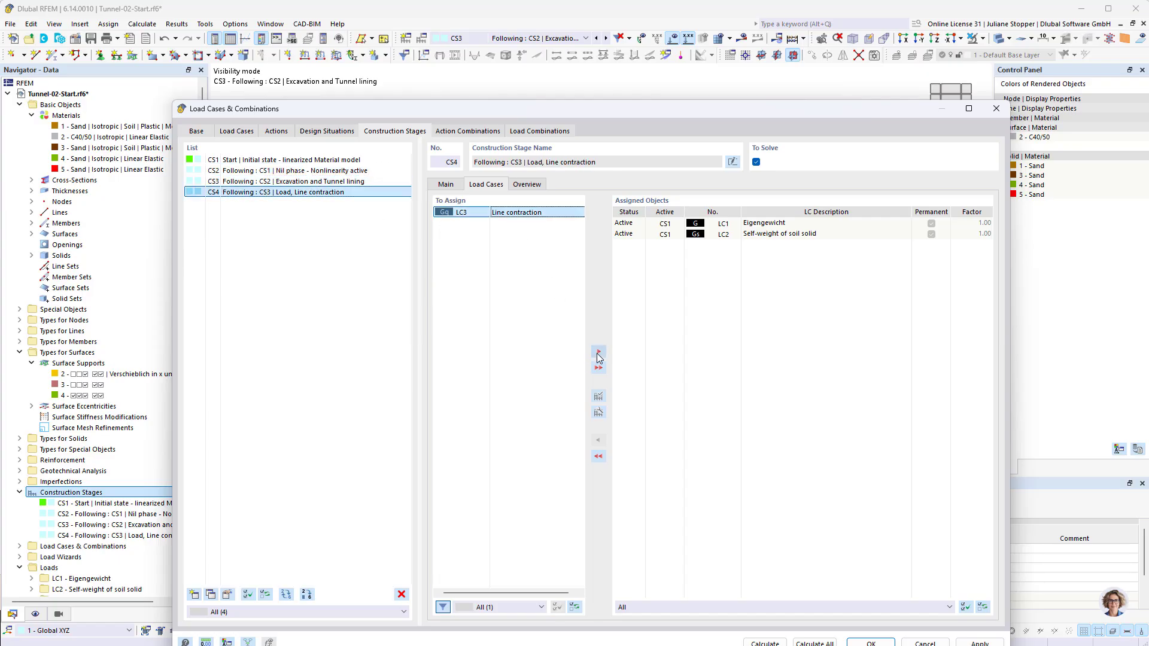
left_click(598, 354)
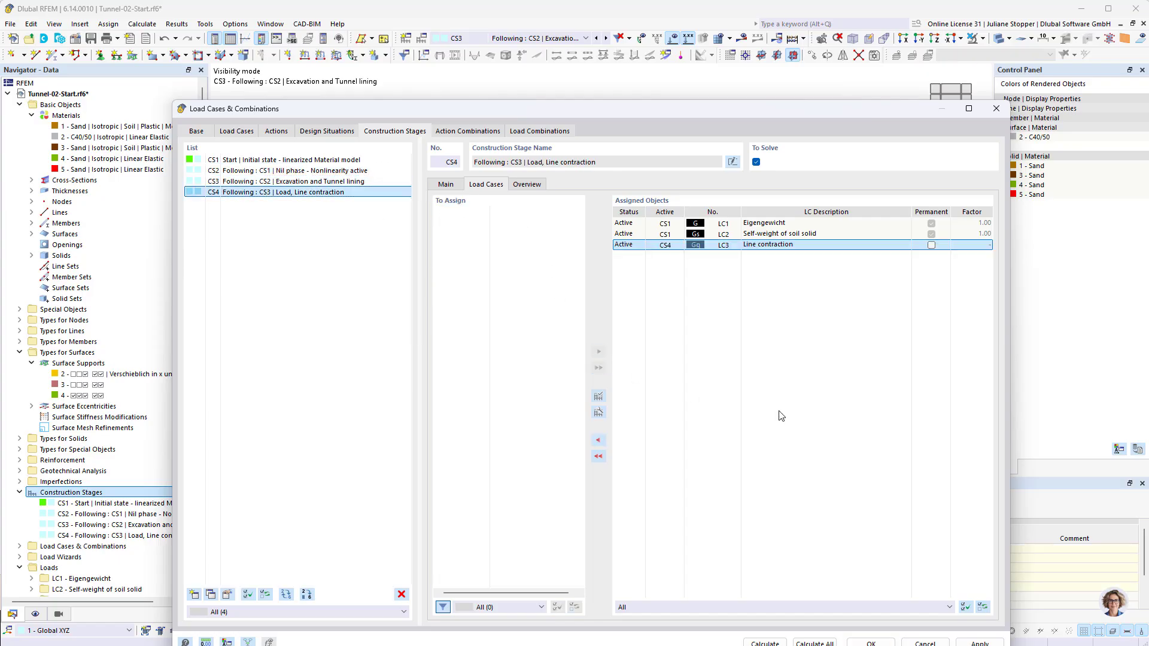
left_click(932, 246)
left_click(871, 643)
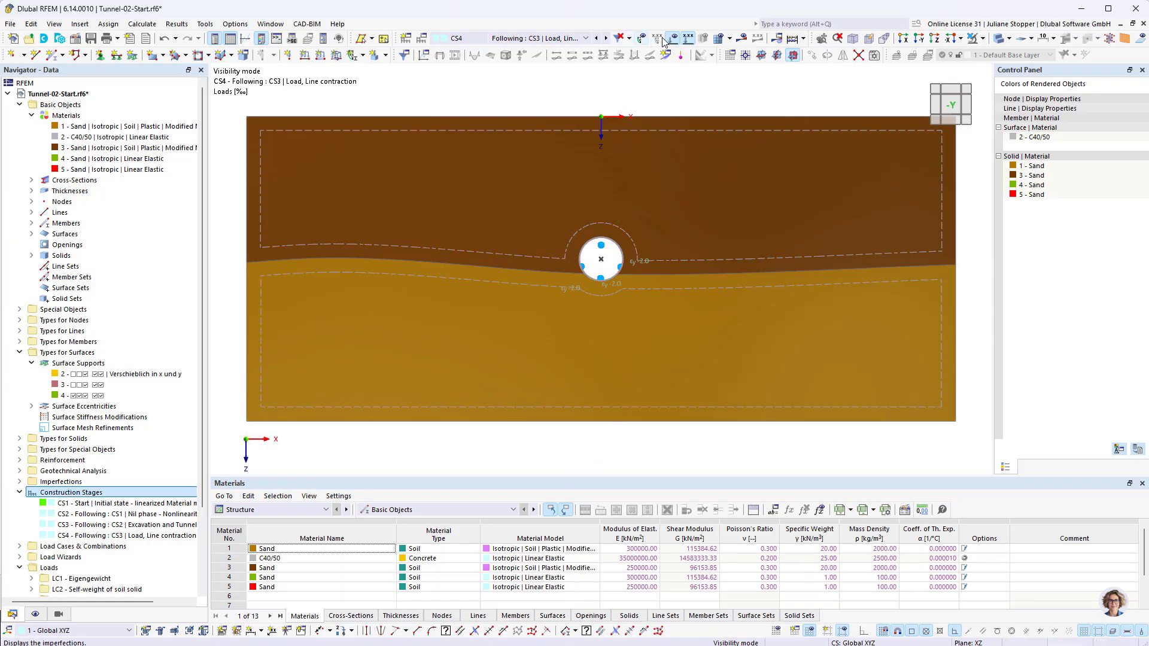
Inspect the line contraction loads around the tunnel in CS4 using the transparent, wireframe and solid display modes.
left_click(998, 39)
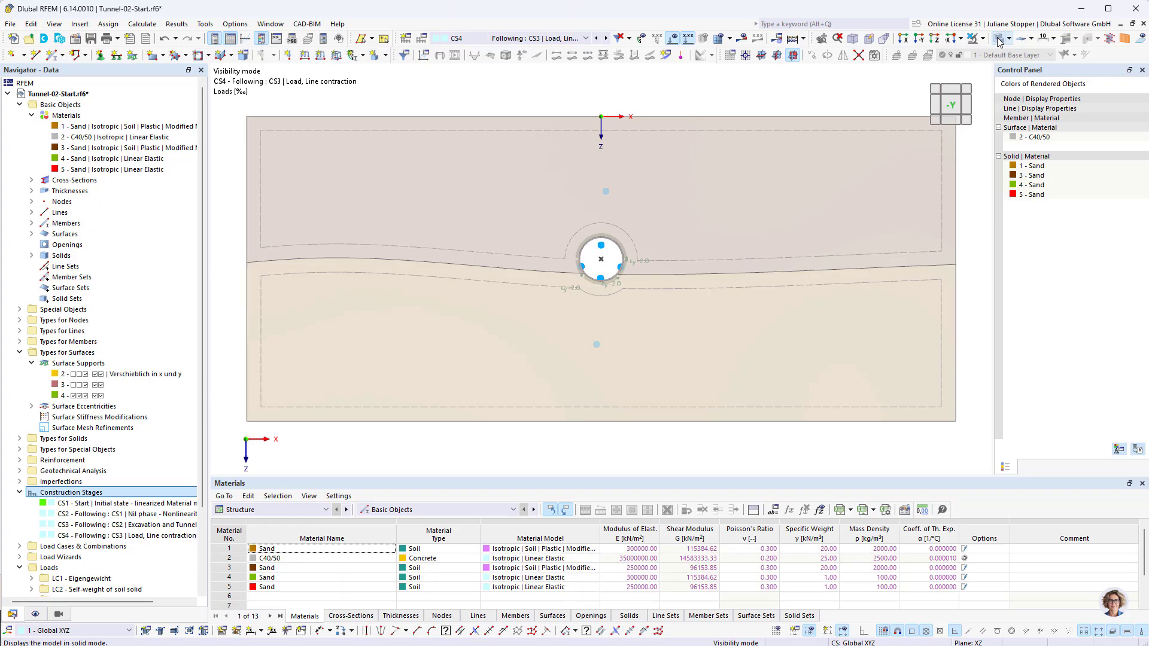
left_click(999, 39)
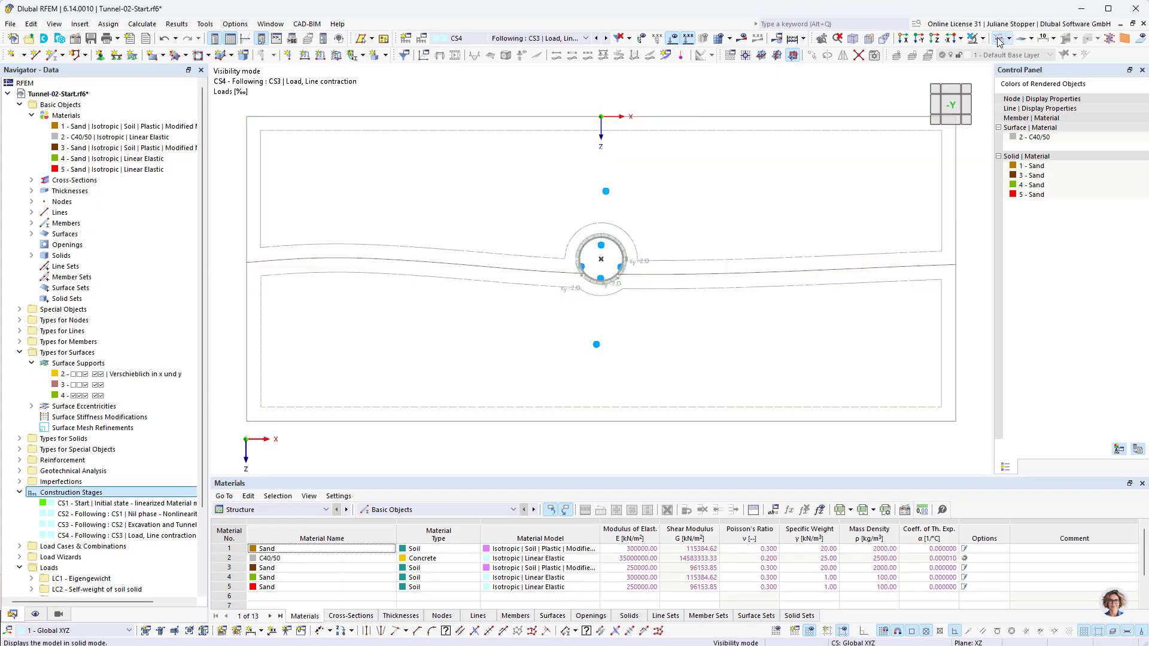
left_click(998, 39)
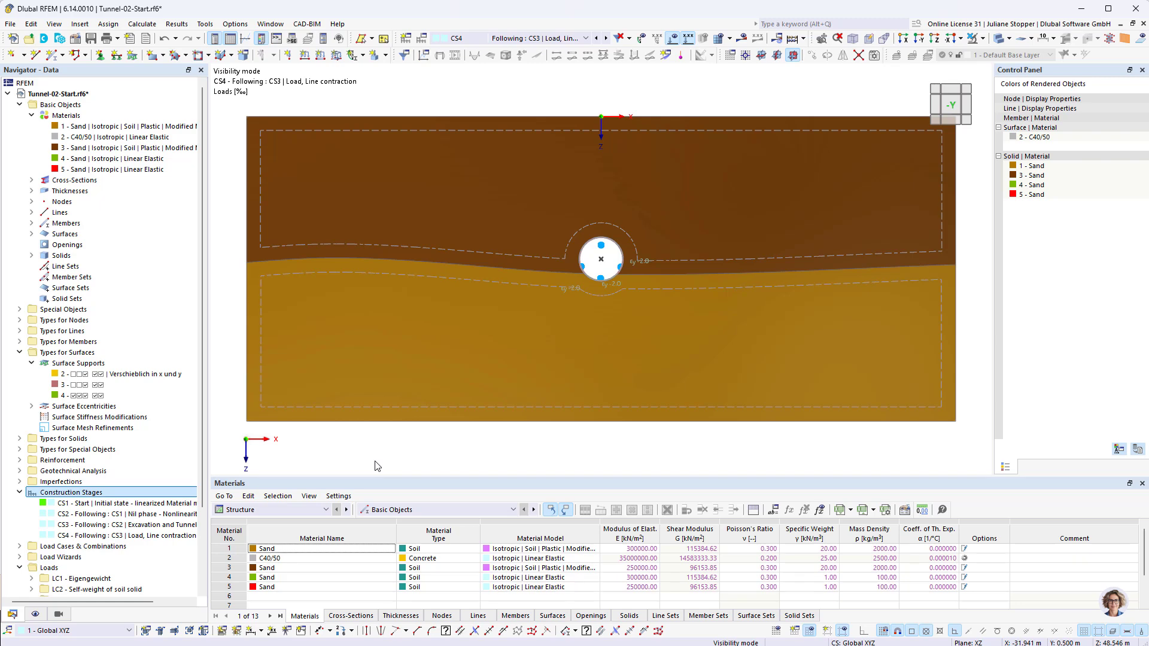
left_click(515, 38)
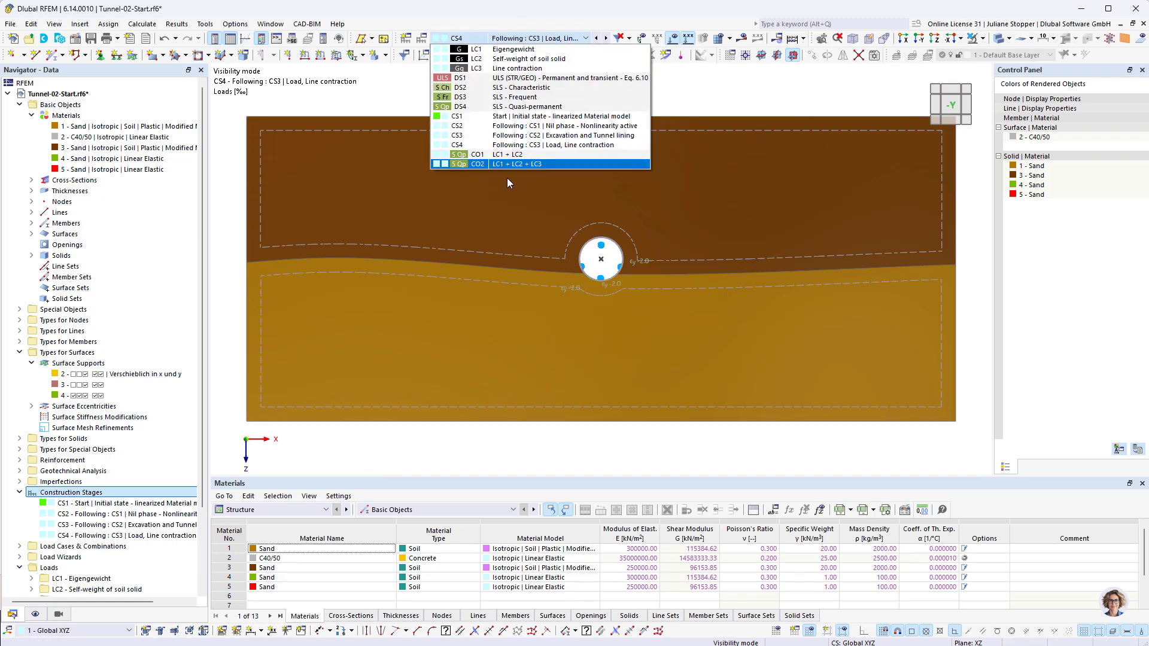
left_click(519, 144)
left_click(743, 39)
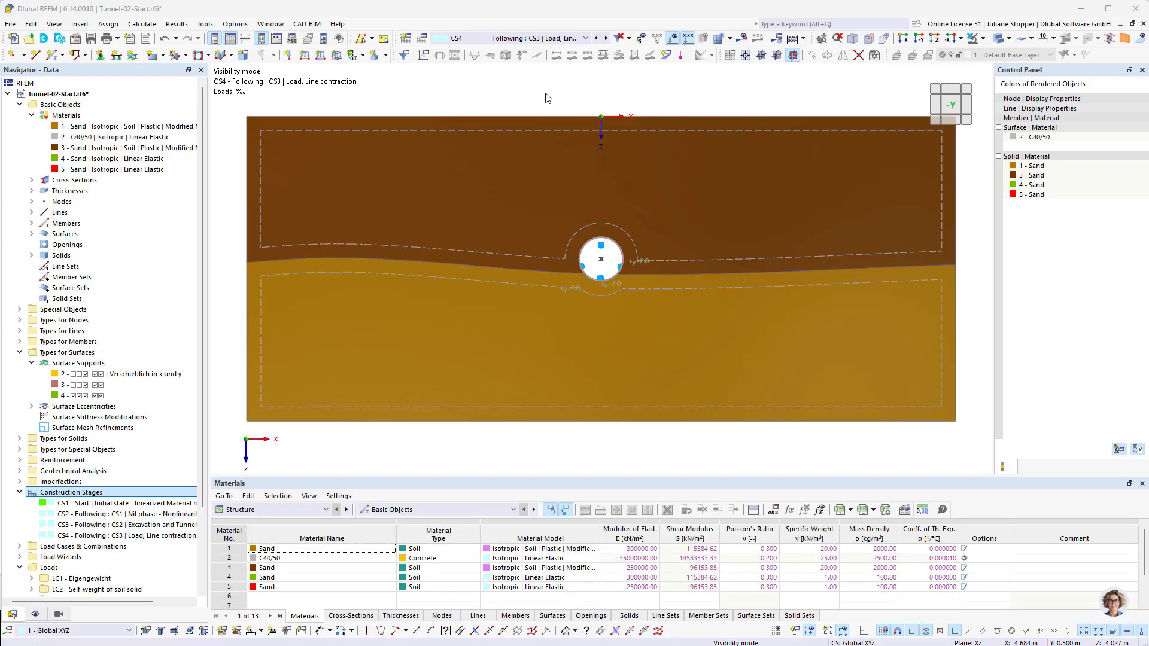
Review the SA1 static analysis settings used by CS1, including its options and load increments, and check the assignment in CS2.
left_click(424, 46)
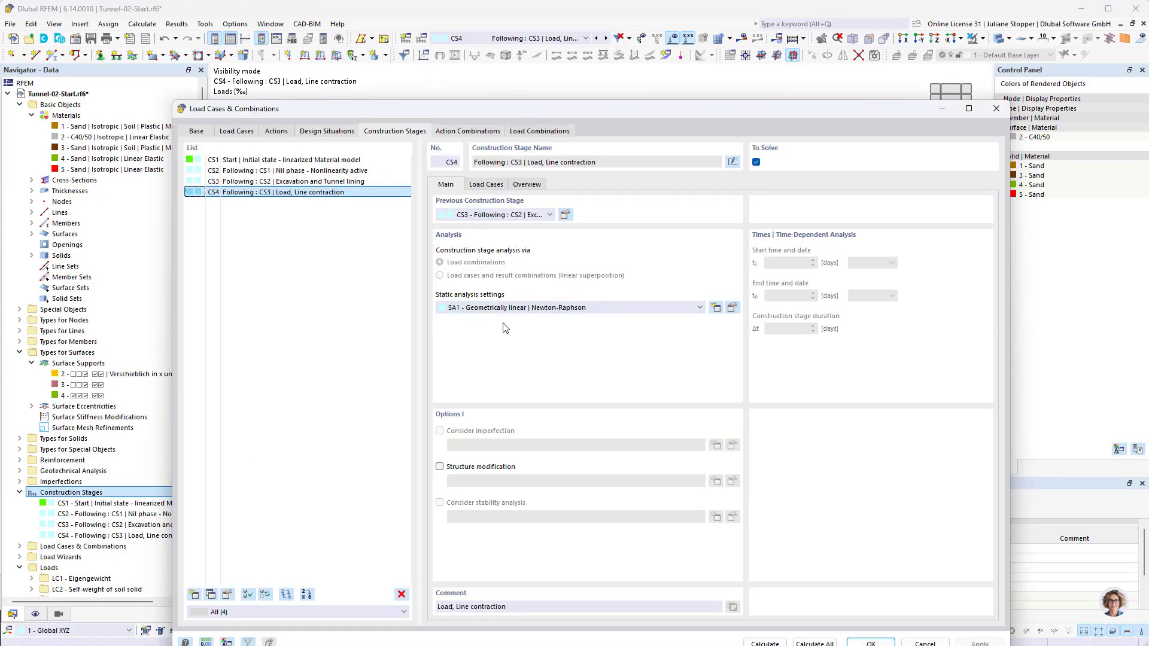
left_click(305, 160)
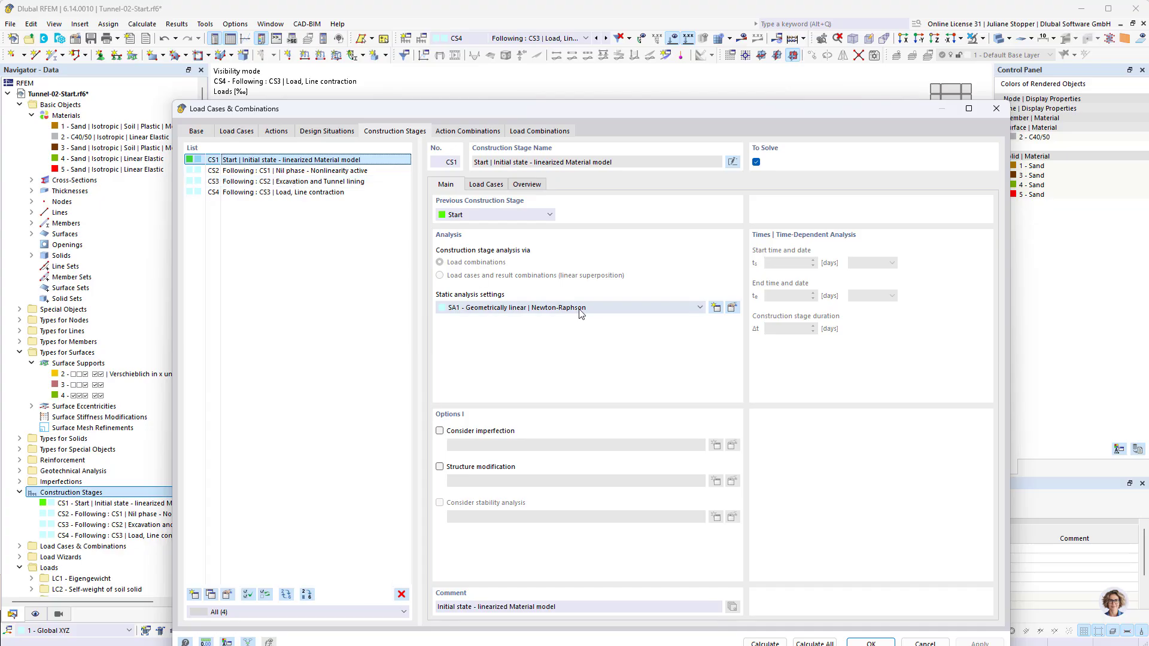
left_click(732, 307)
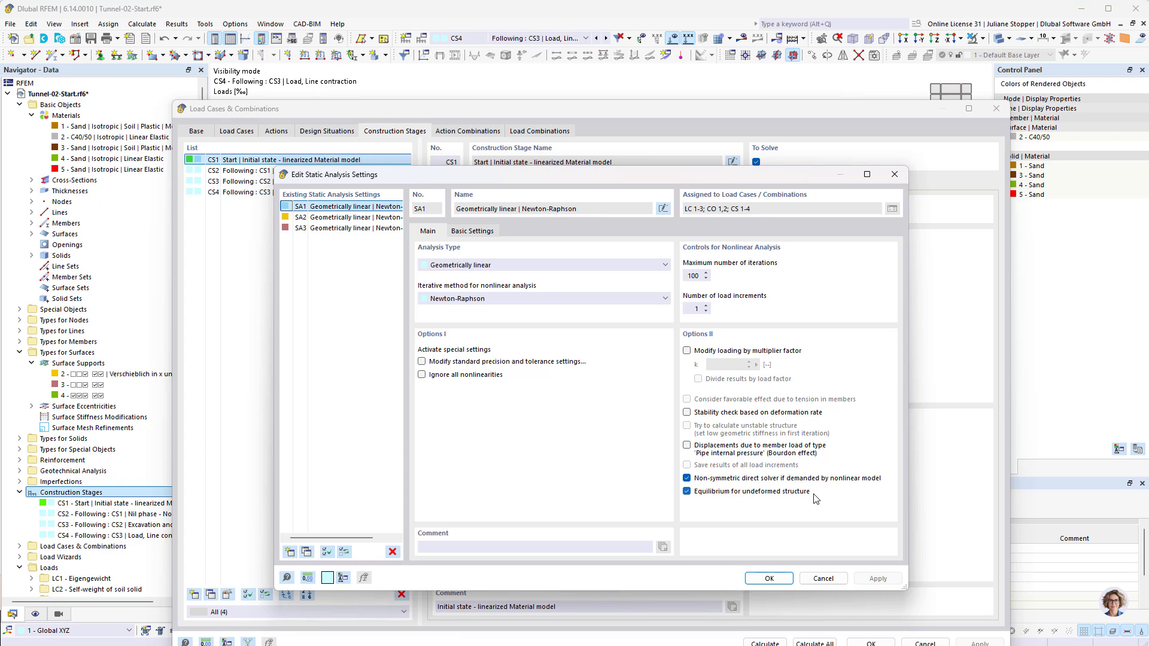
left_click(768, 579)
left_click(307, 172)
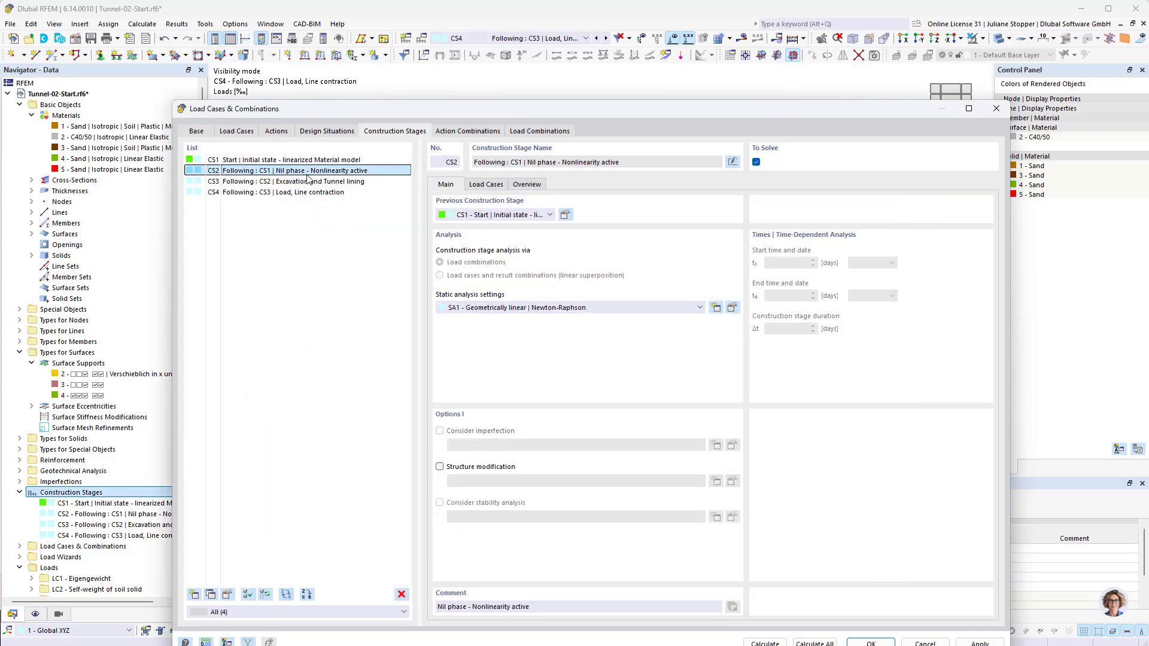
Duplicate static analysis settings SA1 as SA4, disable Equilibrium for undeformed structure, and set the number of load increments to 4.
left_click(307, 181)
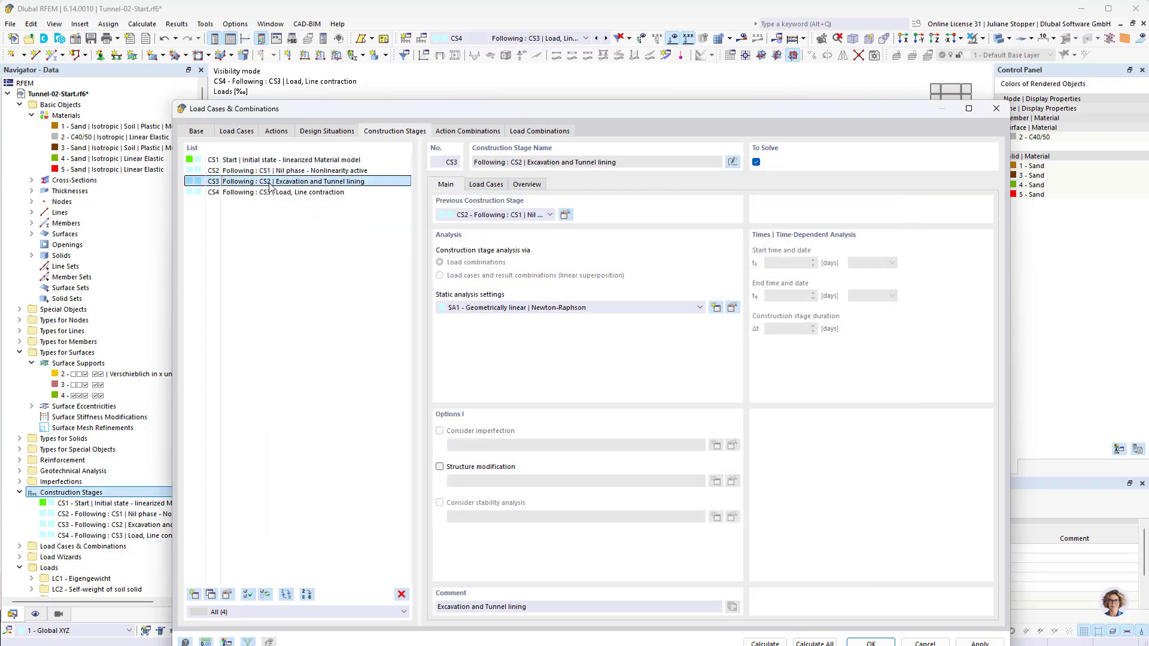
left_click(731, 309)
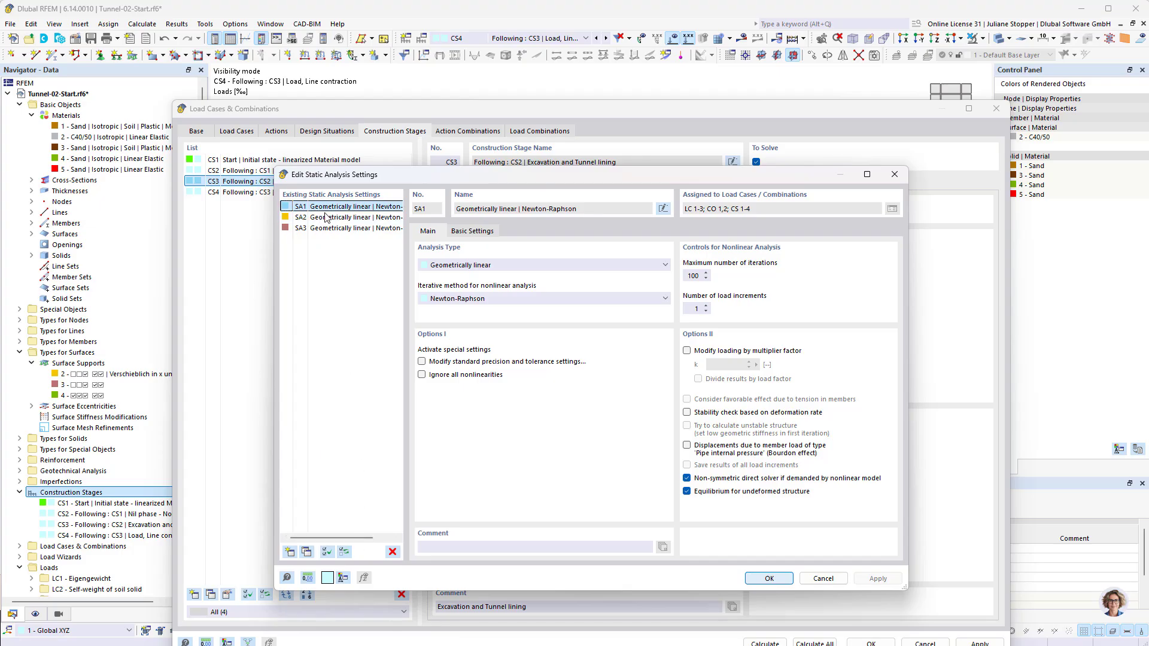
left_click(306, 551)
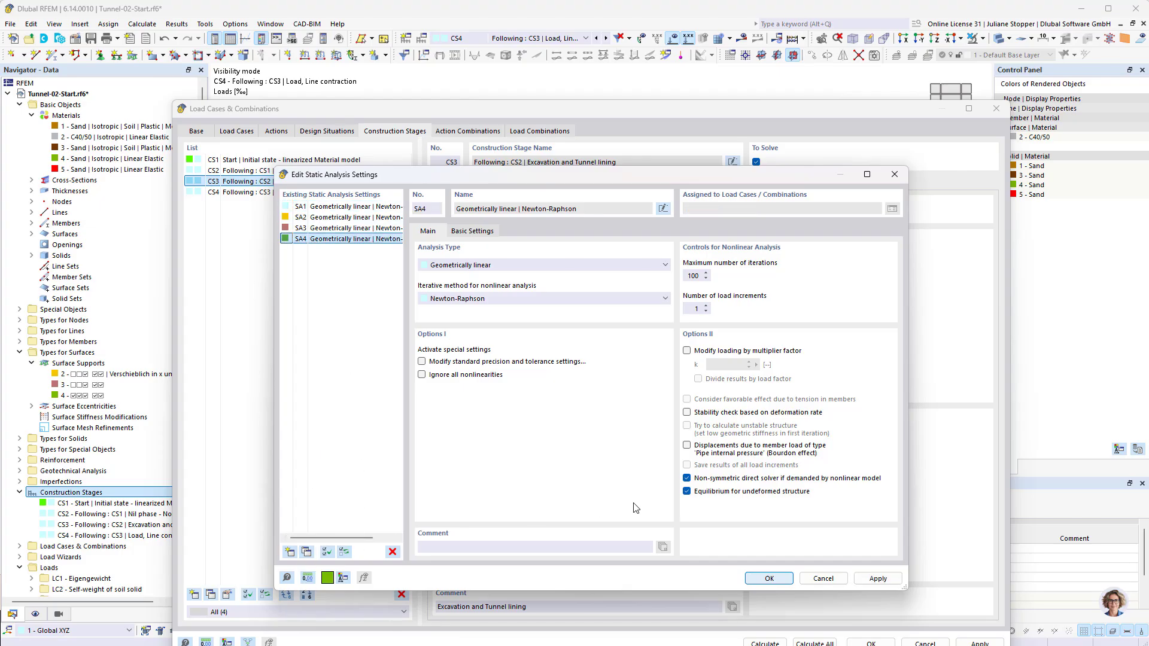
left_click(687, 492)
left_click(707, 306)
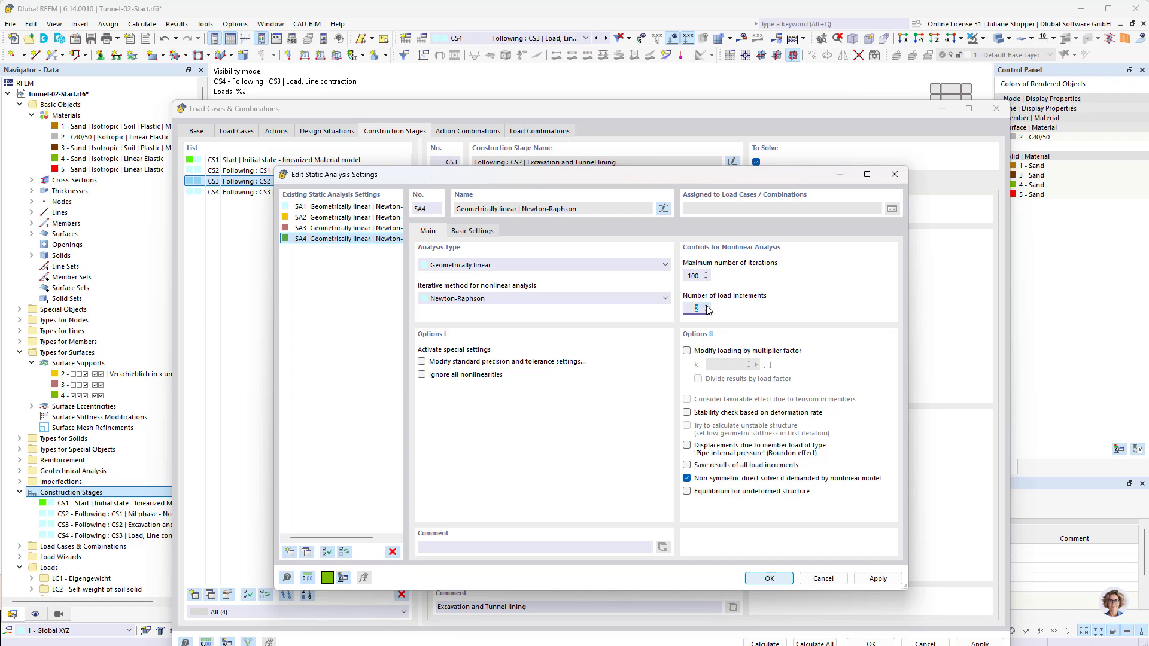
left_click(771, 579)
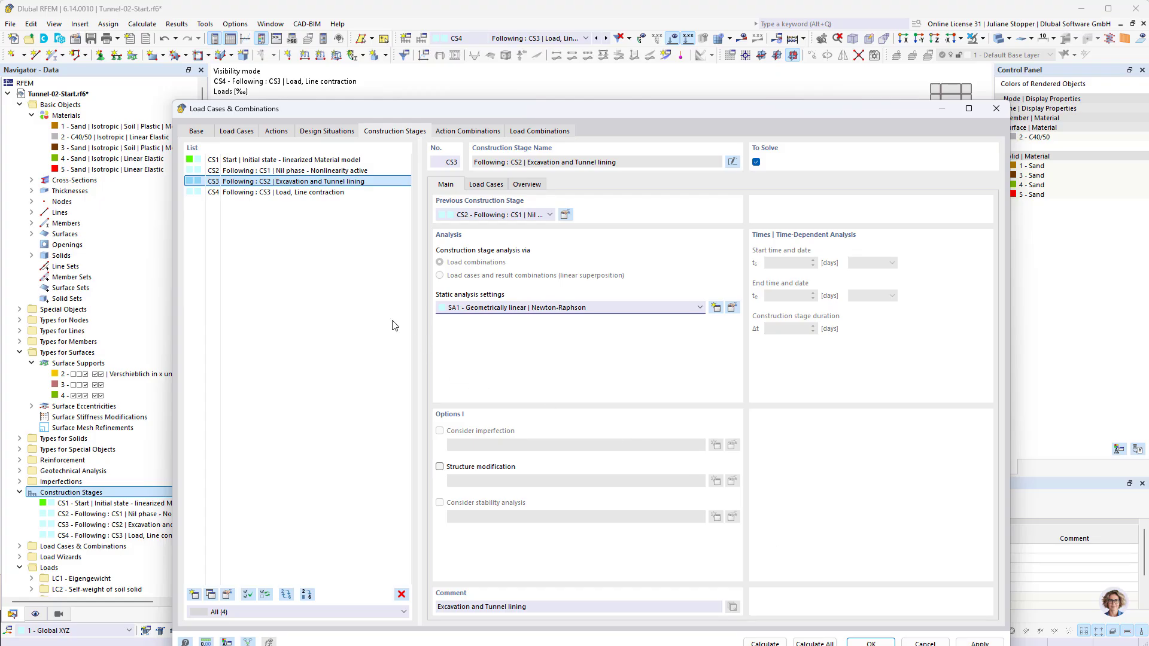
Assign static analysis settings SA4 to construction stages CS3 and CS4 together.
left_click(296, 192, "ctrl")
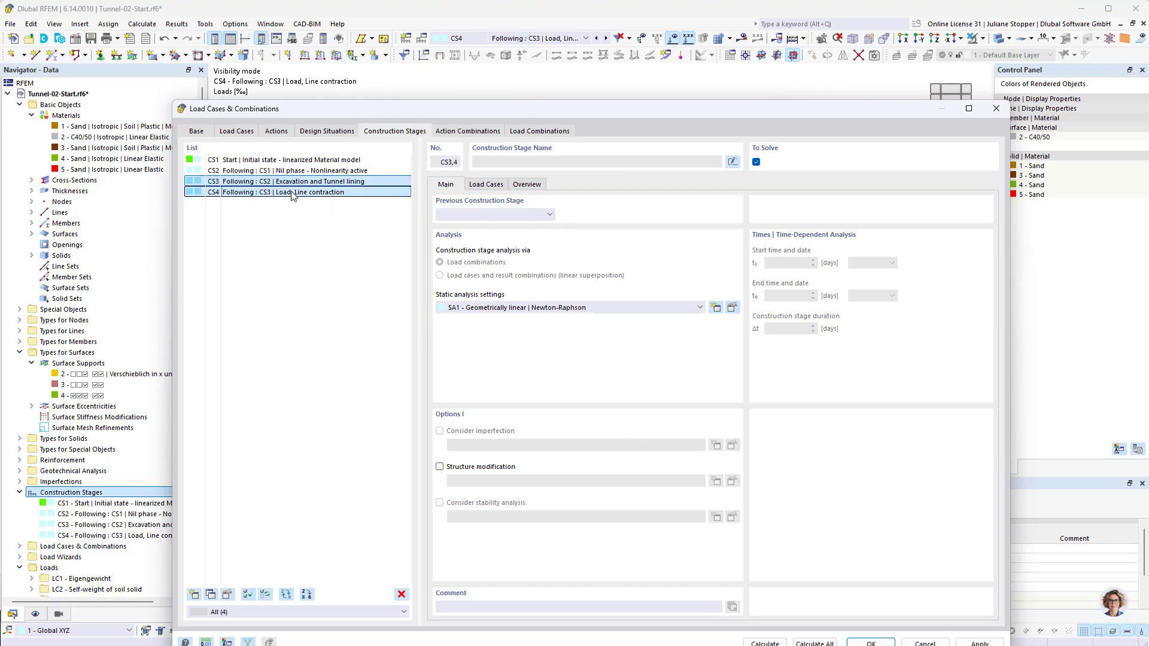
left_click(554, 310)
left_click(554, 347)
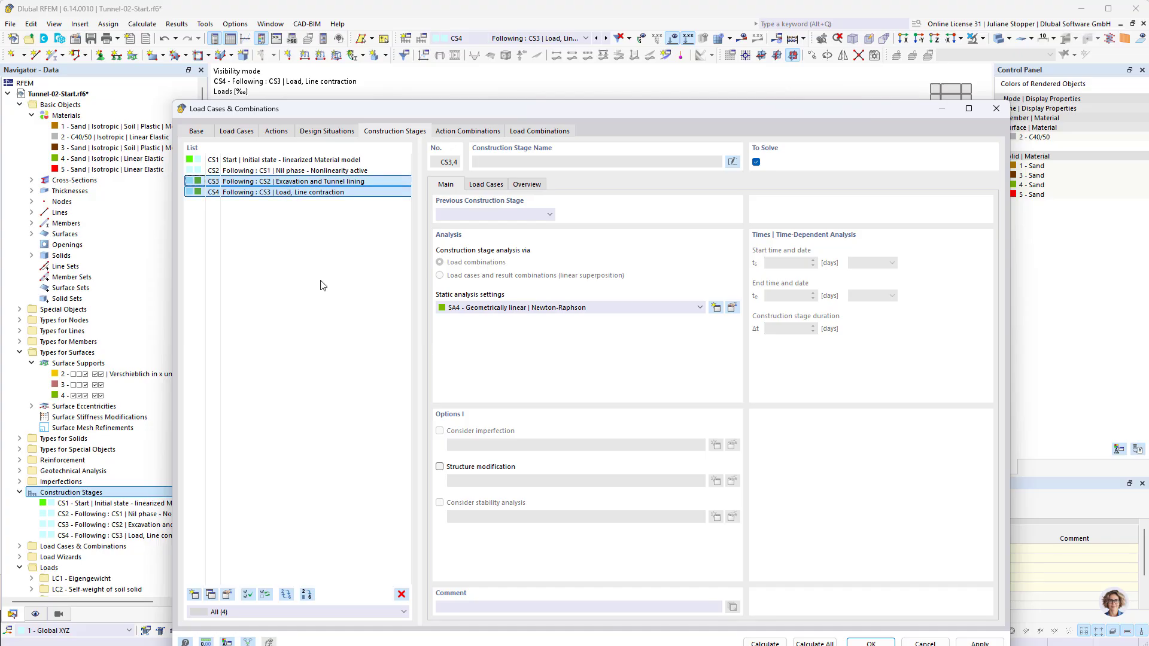
Check the analysis settings of CS3 and CS4 individually and calculate construction stage CS4 with its preceding stages.
left_click(362, 181)
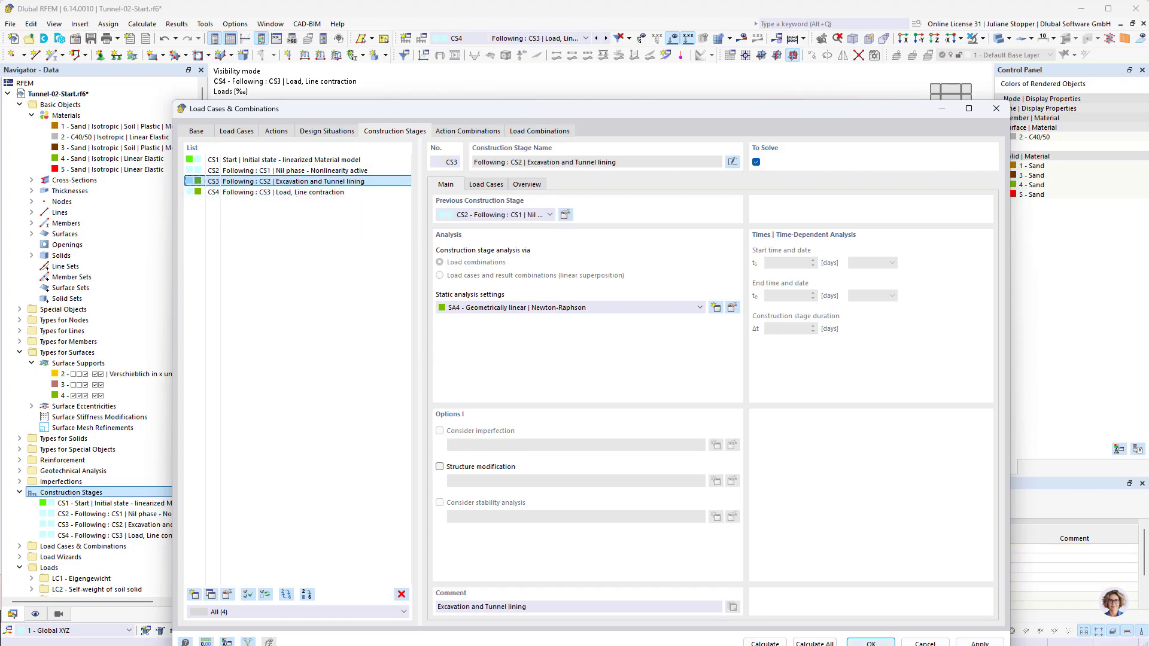
left_click(326, 192)
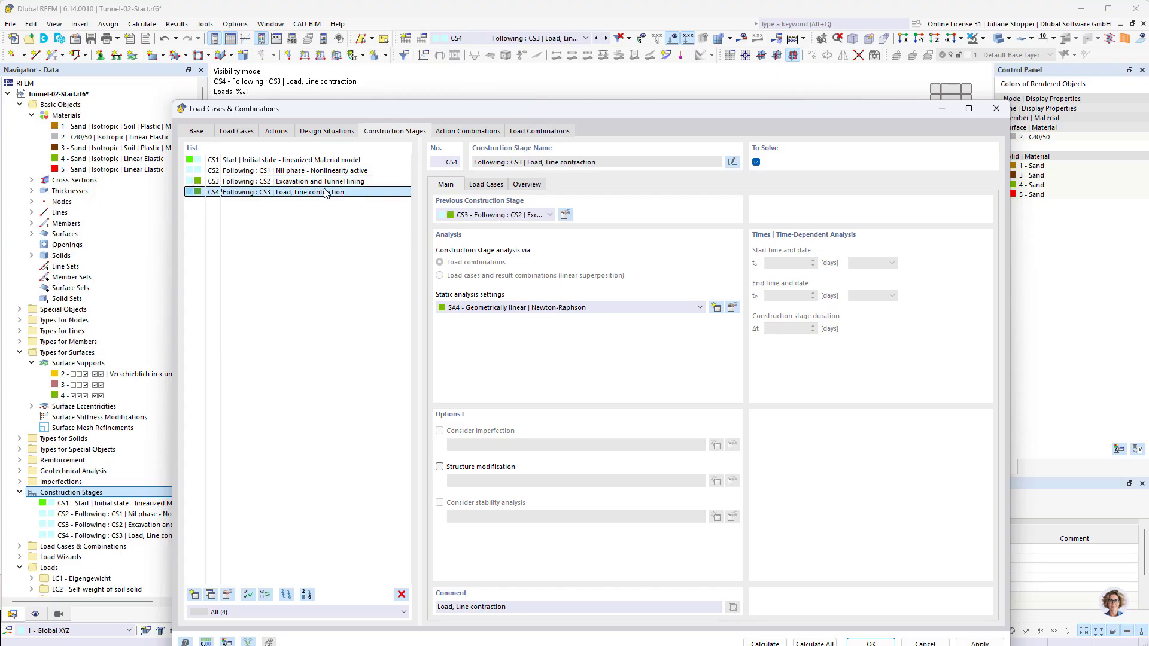
left_click(768, 643)
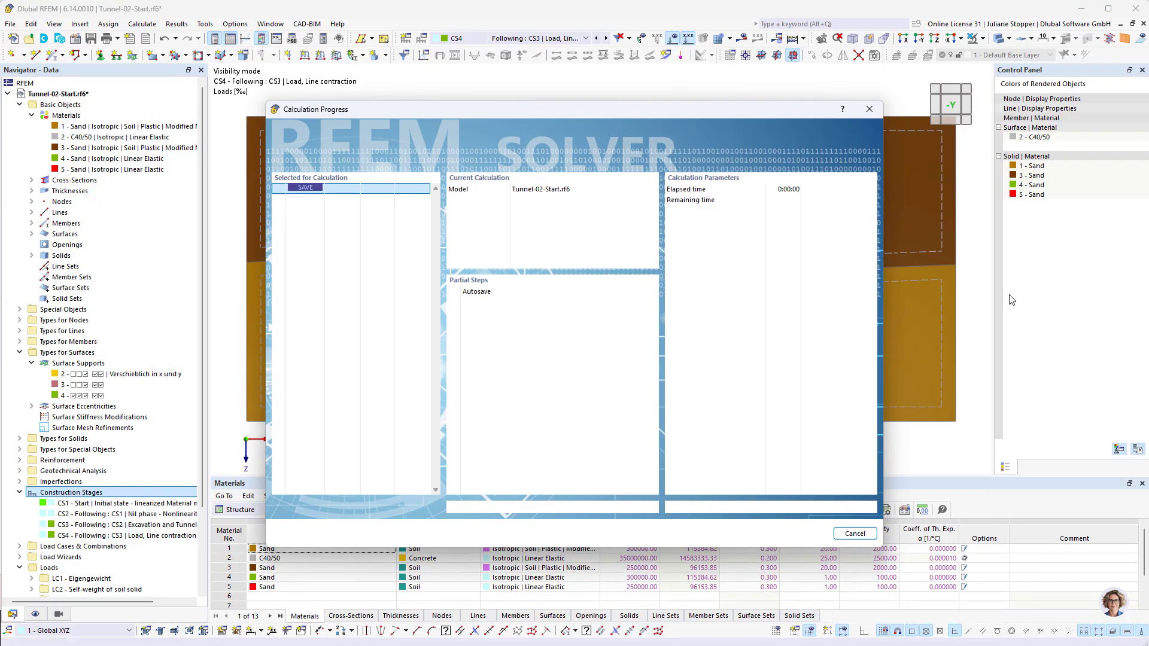
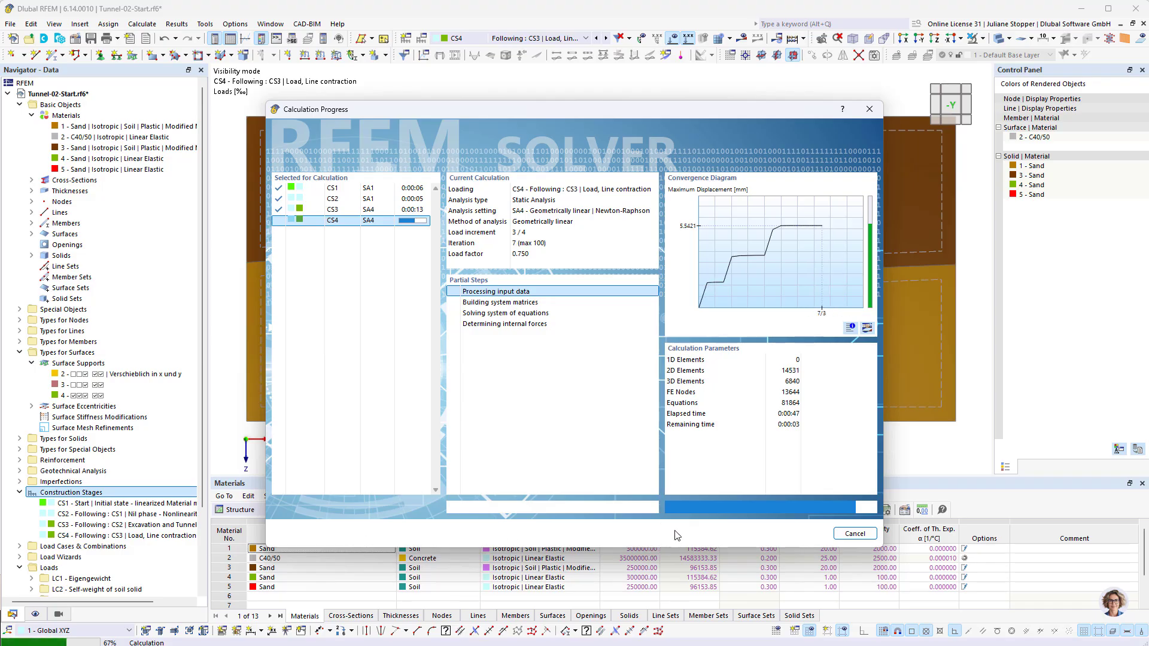
Inspect the convergence diagram and the intermediate displacement results of CS4 in the running calculation, closing both views.
left_click(851, 329)
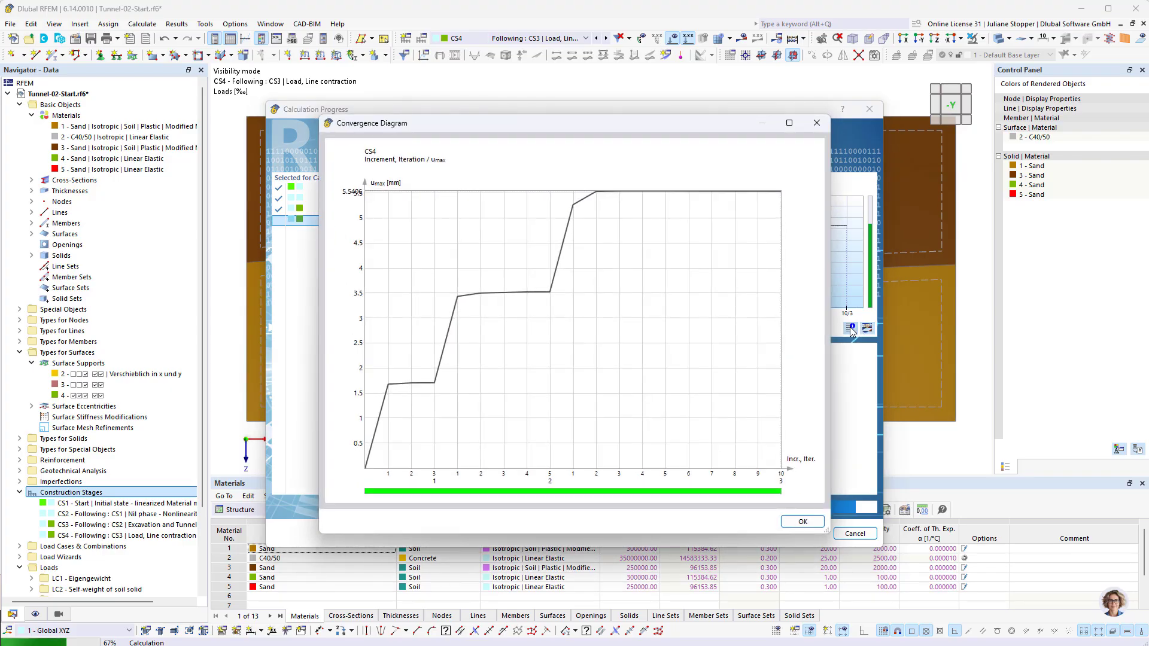
left_click(817, 124)
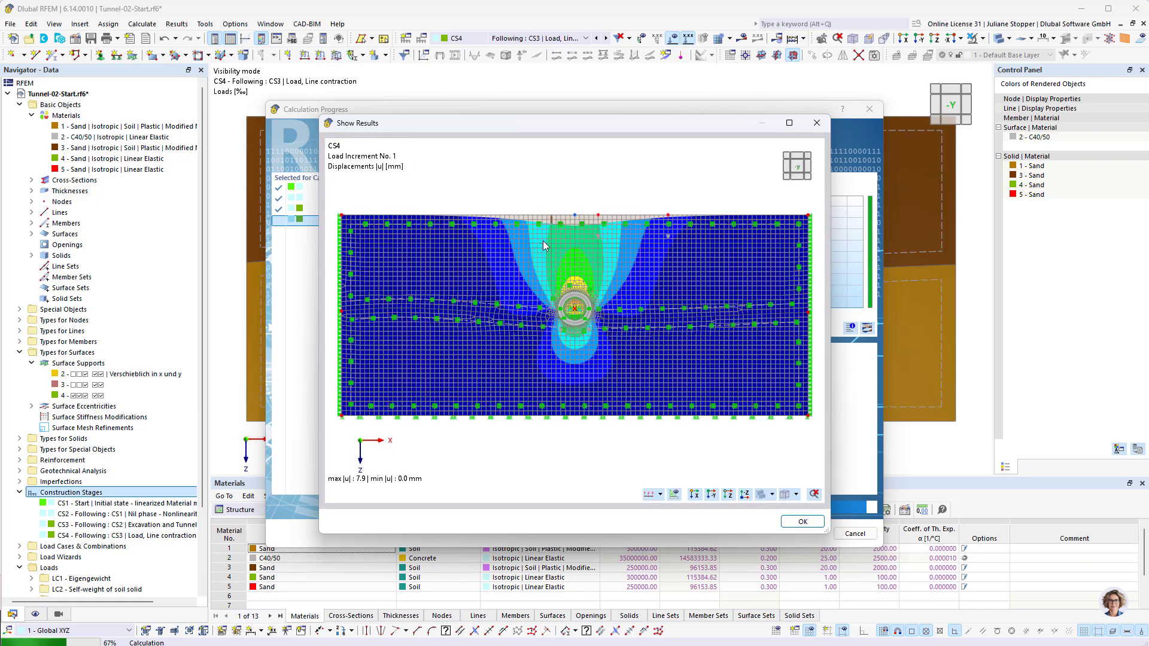
left_click(817, 124)
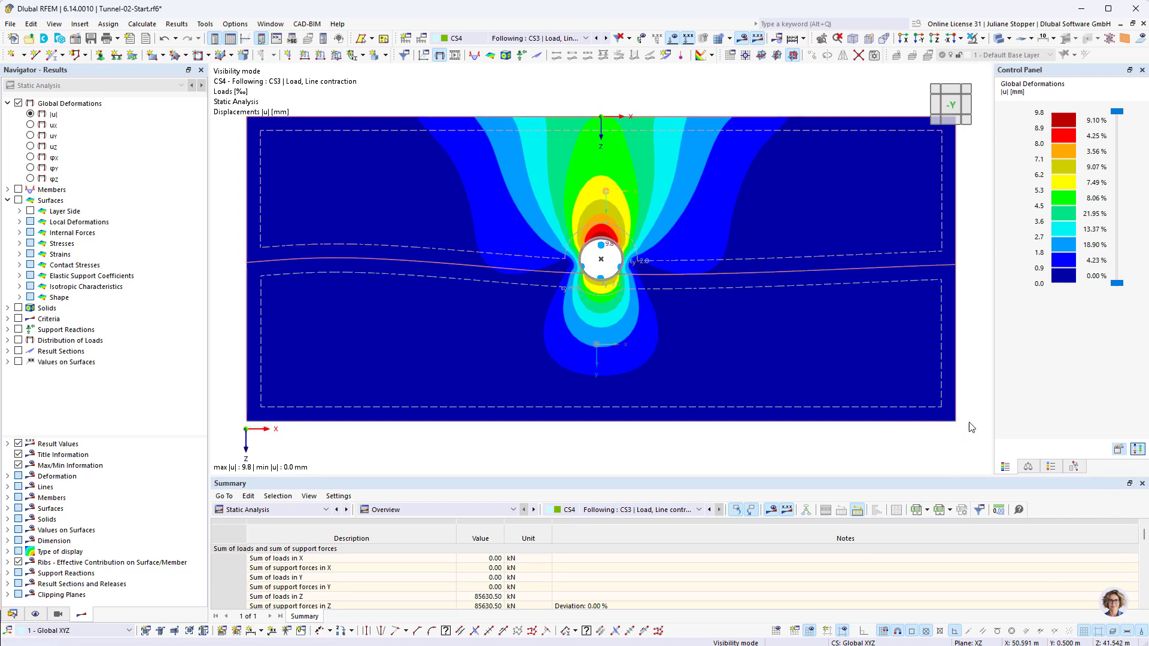
Set the deformation display factor for CS4 to 128 and show the model as a wireframe.
left_click(1074, 467)
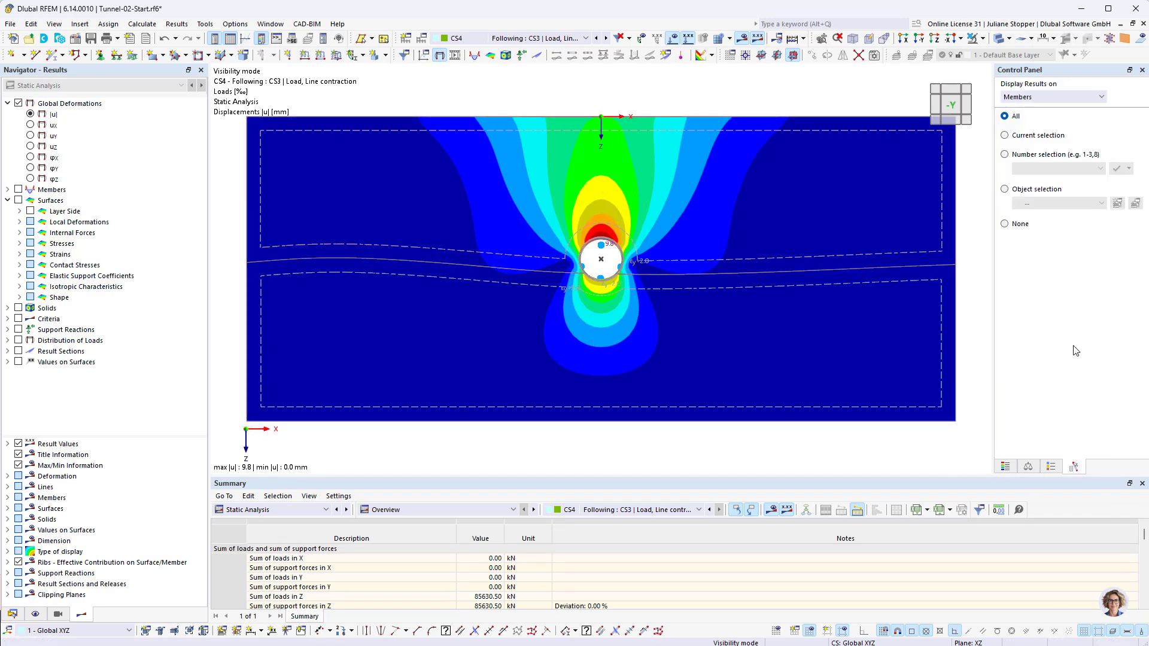
left_click(1028, 467)
left_click(1134, 116)
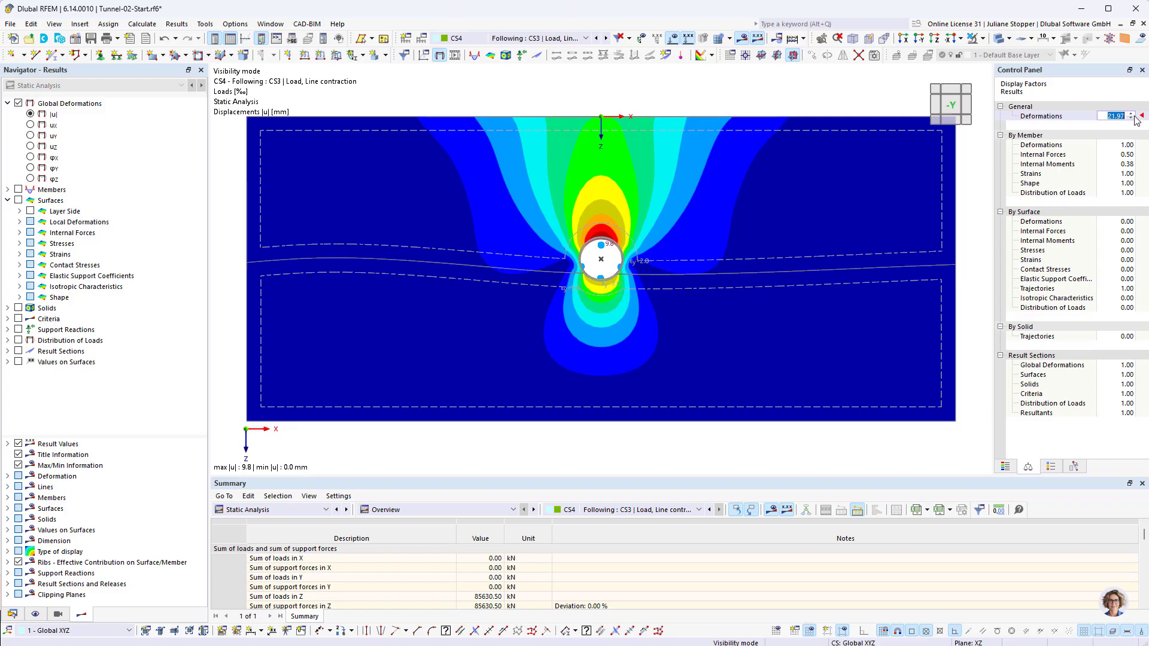
left_click(1133, 114)
left_click(1132, 113)
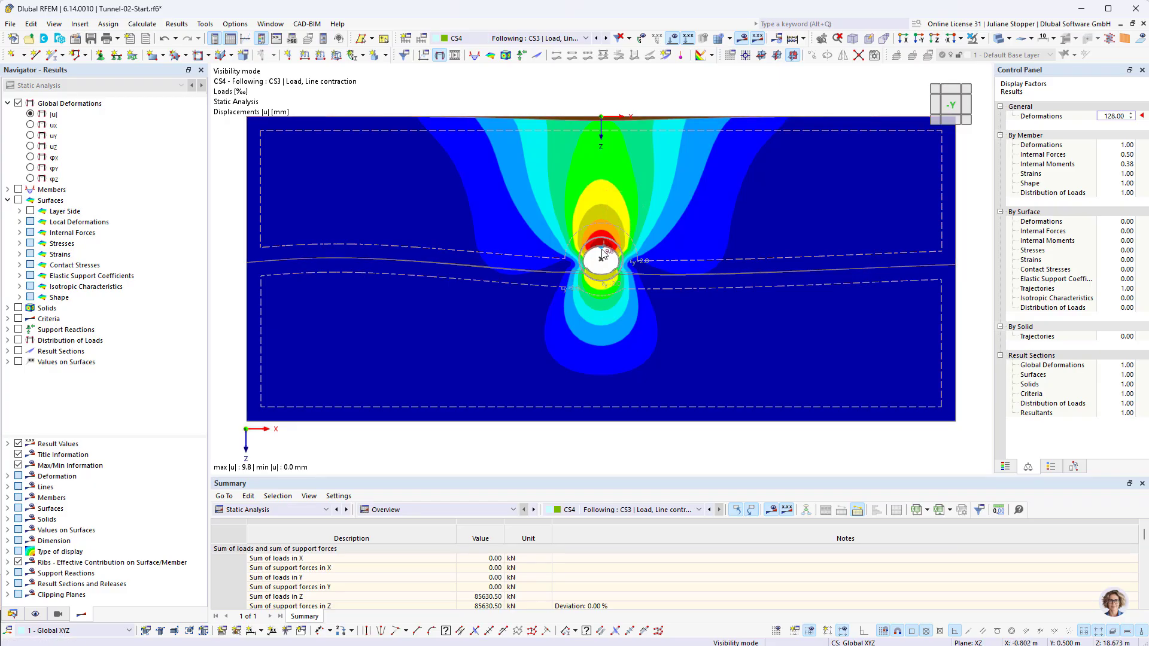
left_click(1010, 41)
left_click(1019, 54)
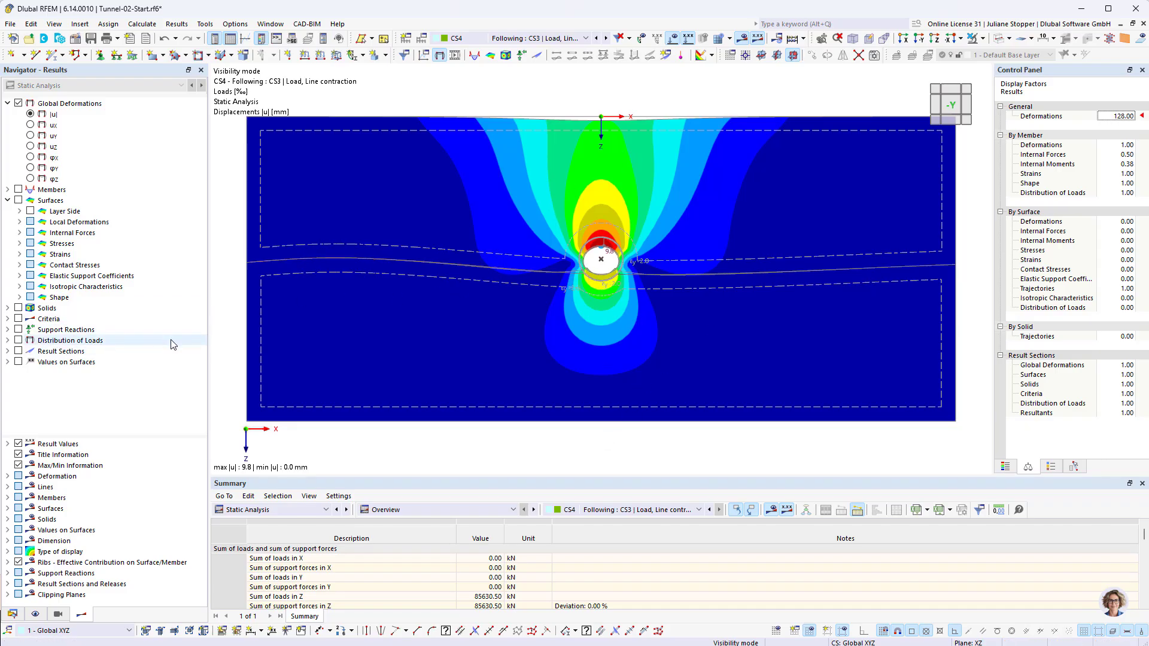
Examine the equivalent plastic strains |εpl| of CS4 around the tunnel opening, and switch the criteria results off again.
left_click(8, 320)
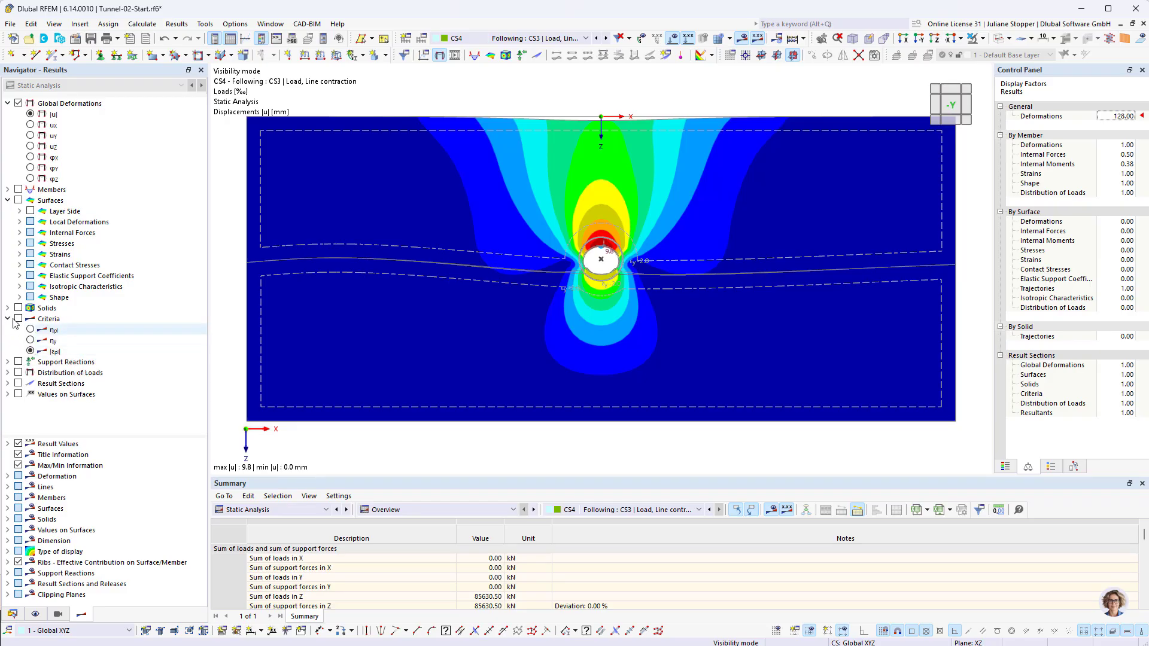
left_click(19, 320)
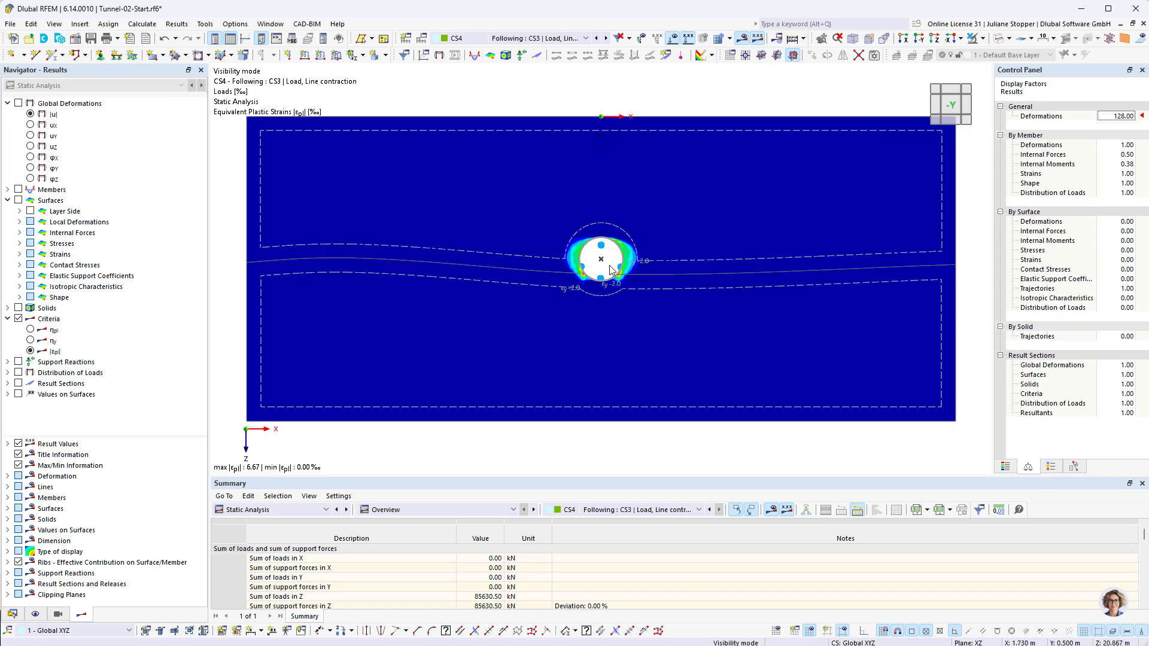
scroll(601, 273, "up", 4)
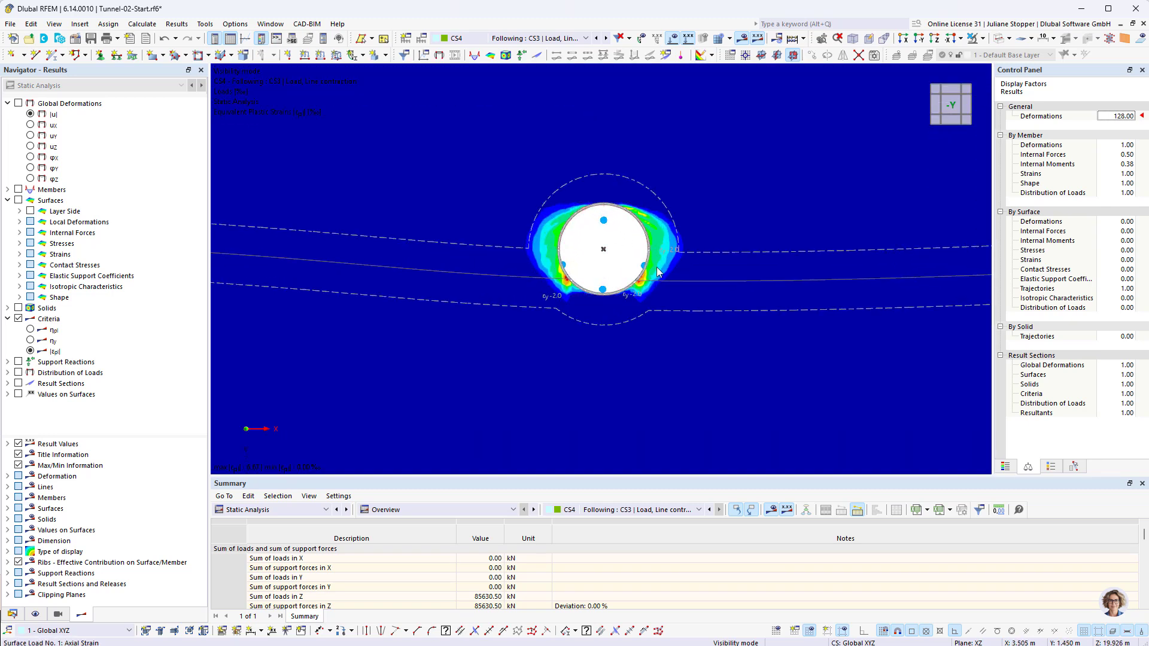
scroll(594, 256, "down", 4)
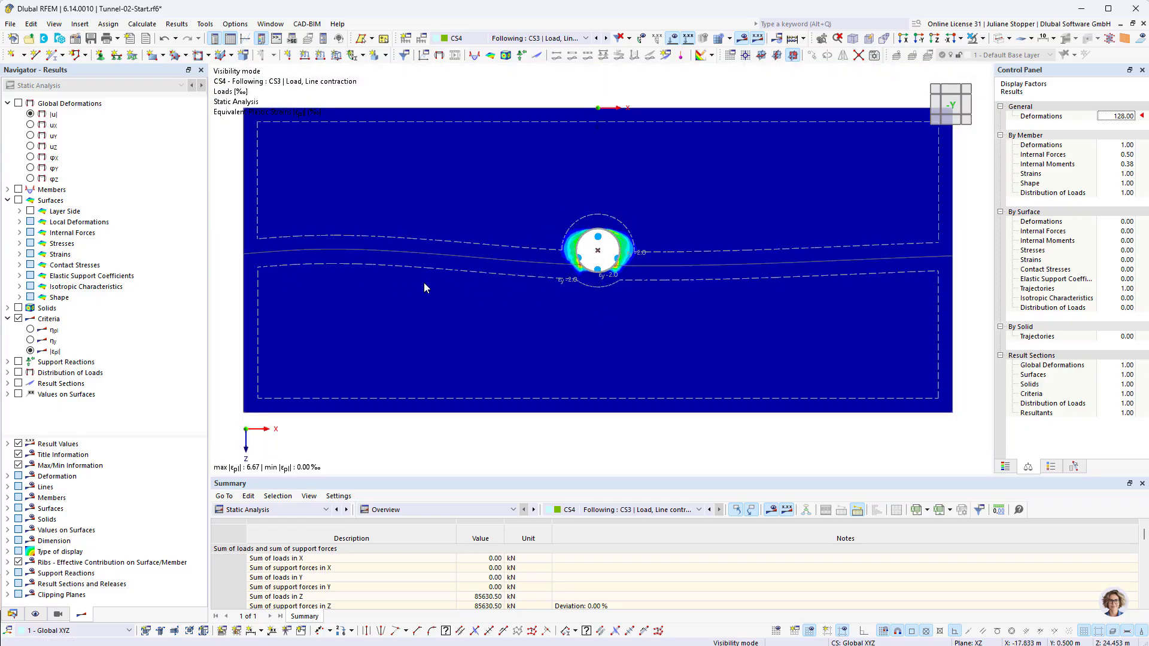
left_click(19, 319)
Display the solids' principal stress σ3 for CS4 and compare it with the initial state in CS1.
left_click(8, 309)
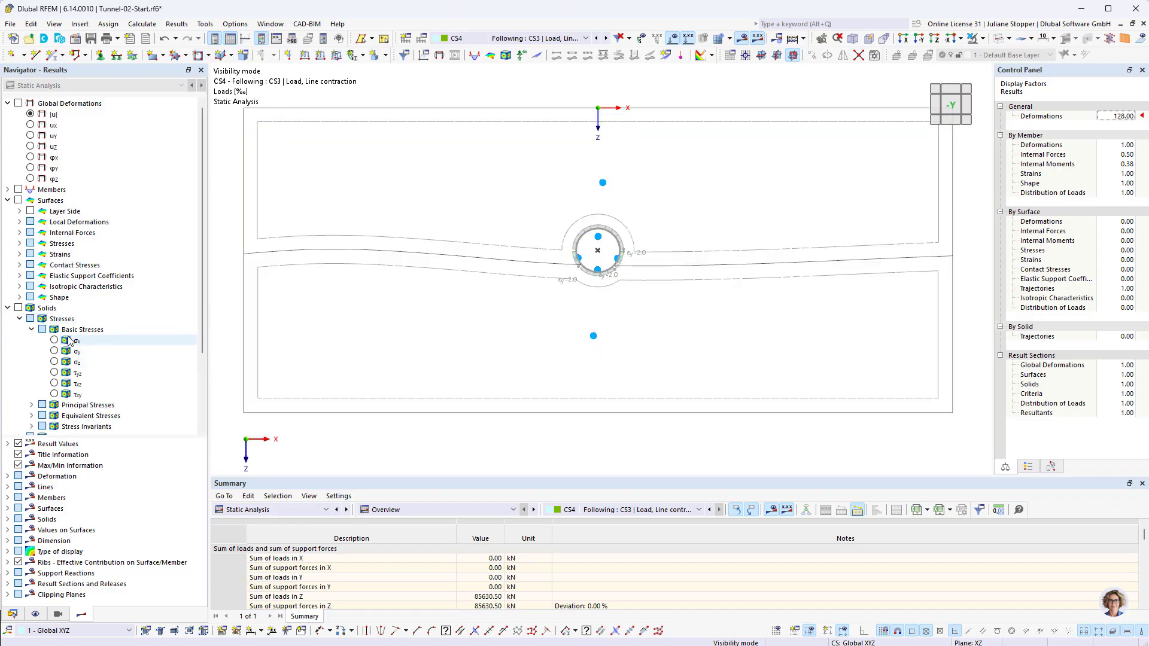
scroll(69, 340, "down", 2)
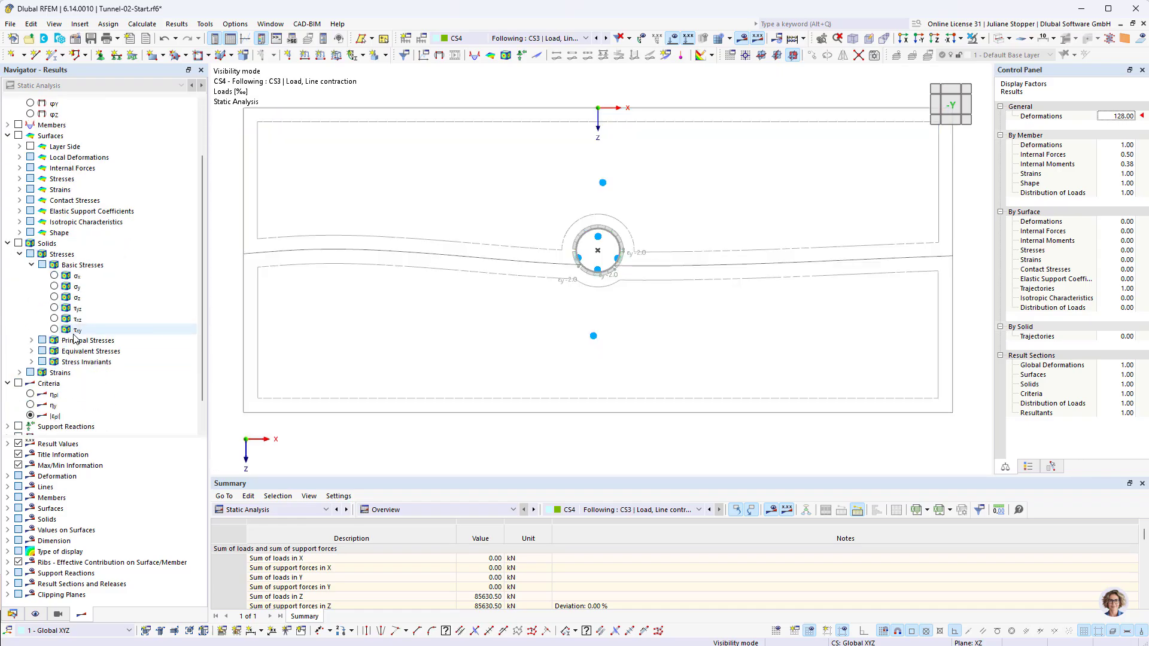
left_click(32, 340)
left_click(55, 372)
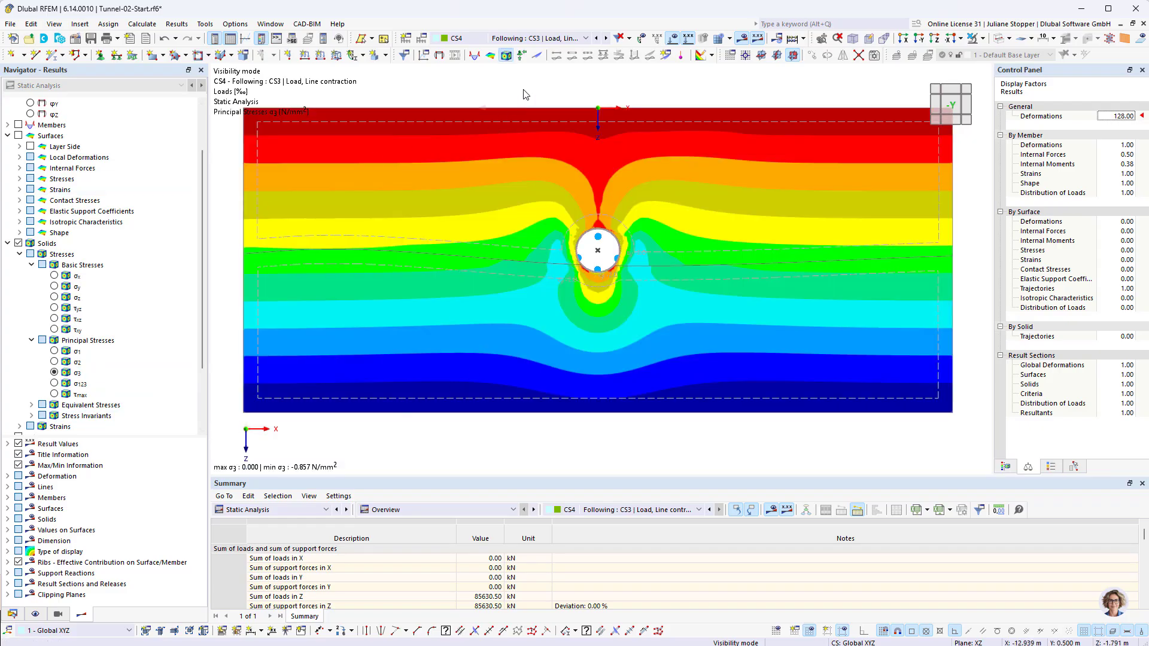
left_click(558, 40)
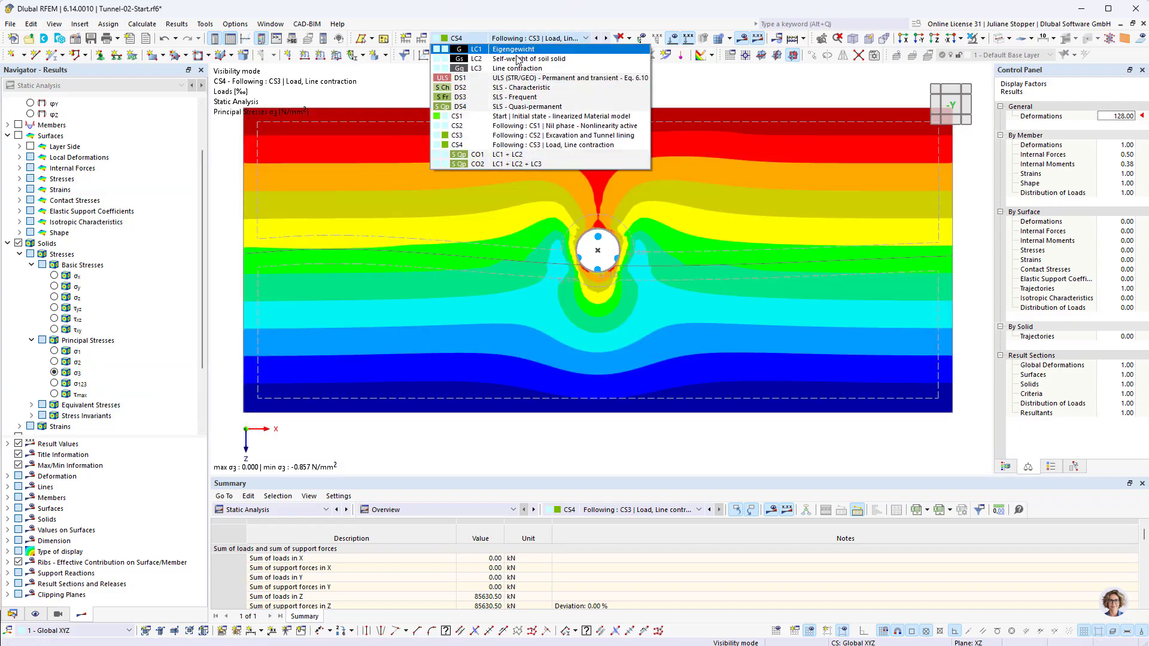
left_click(510, 121)
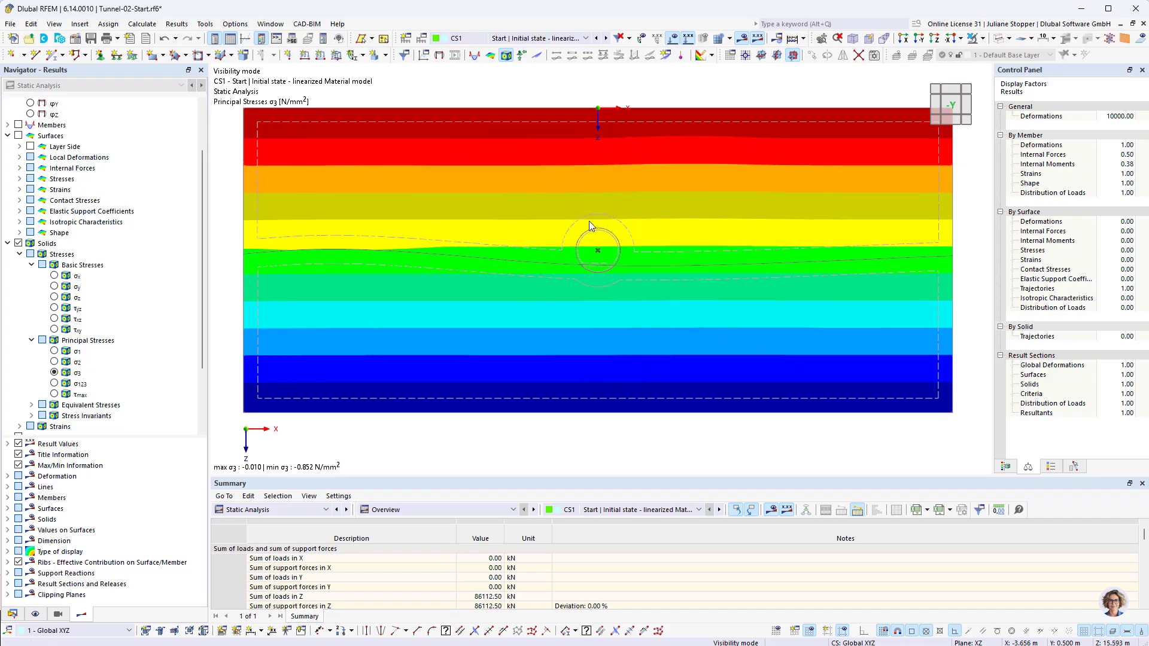
scroll(595, 236, "down", 3)
scroll(120, 193, "up", 1)
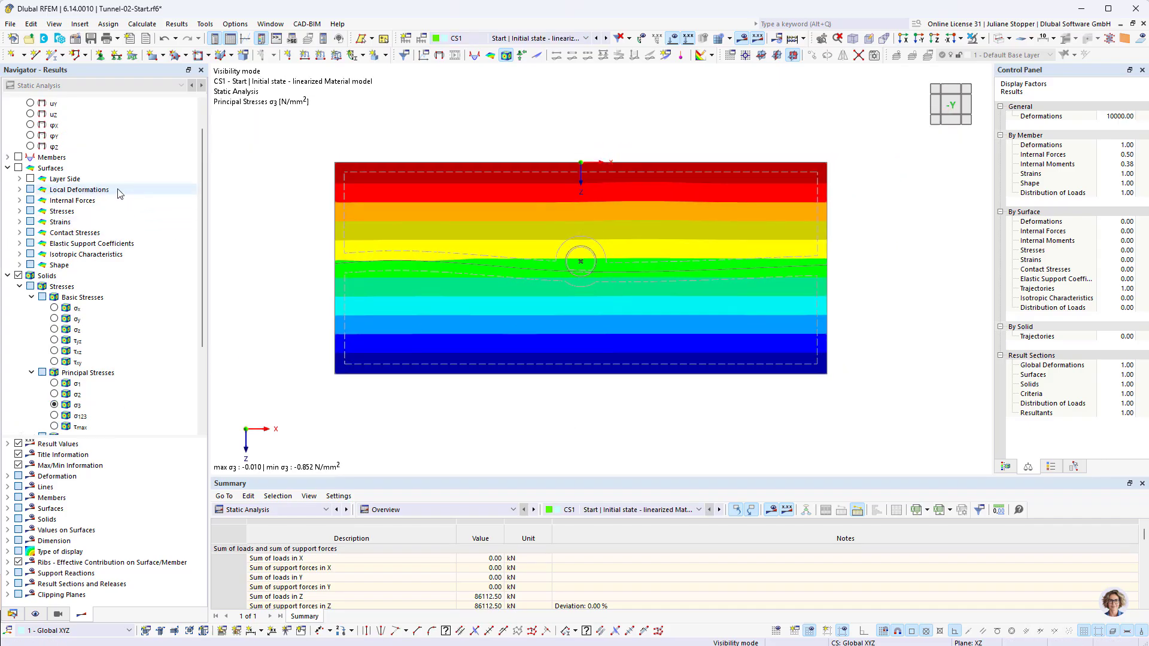
Compare the global deformations |u| of construction stages CS1, CS3 and CS4.
scroll(120, 194, "up", 2)
left_click(19, 103)
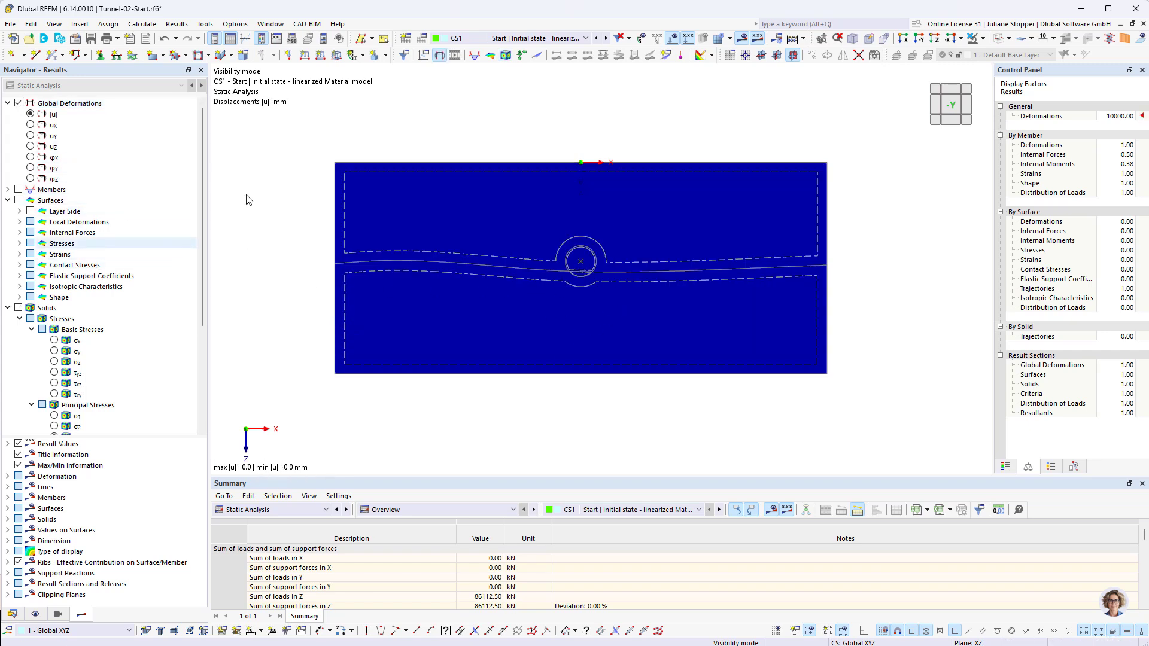
left_click(456, 38)
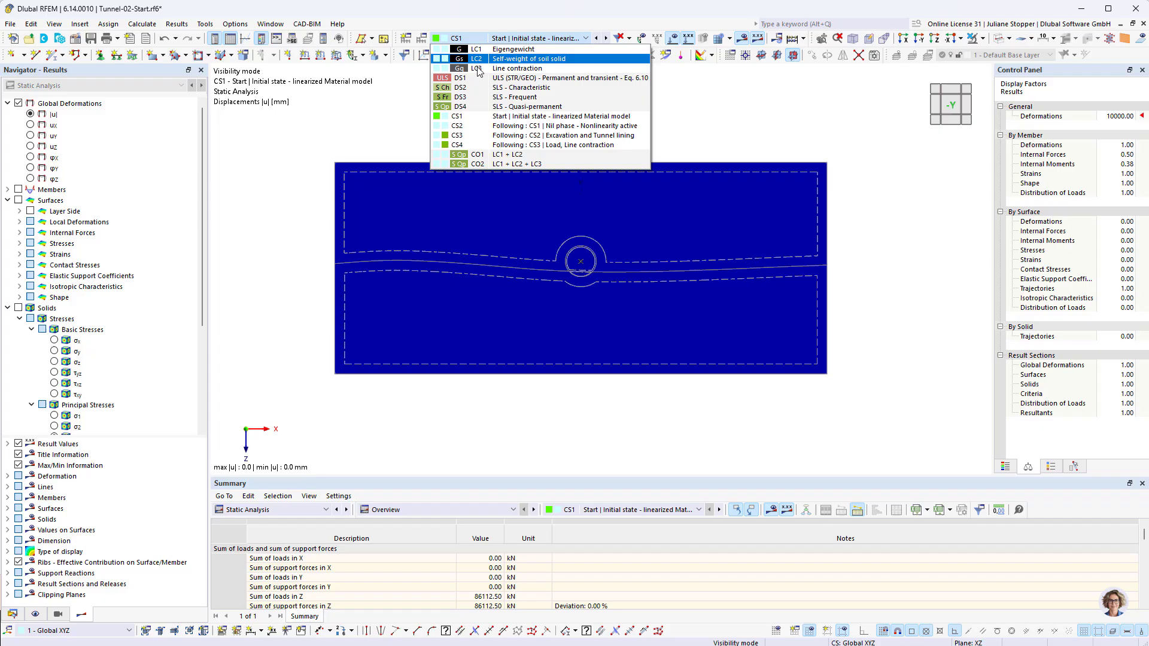
left_click(504, 147)
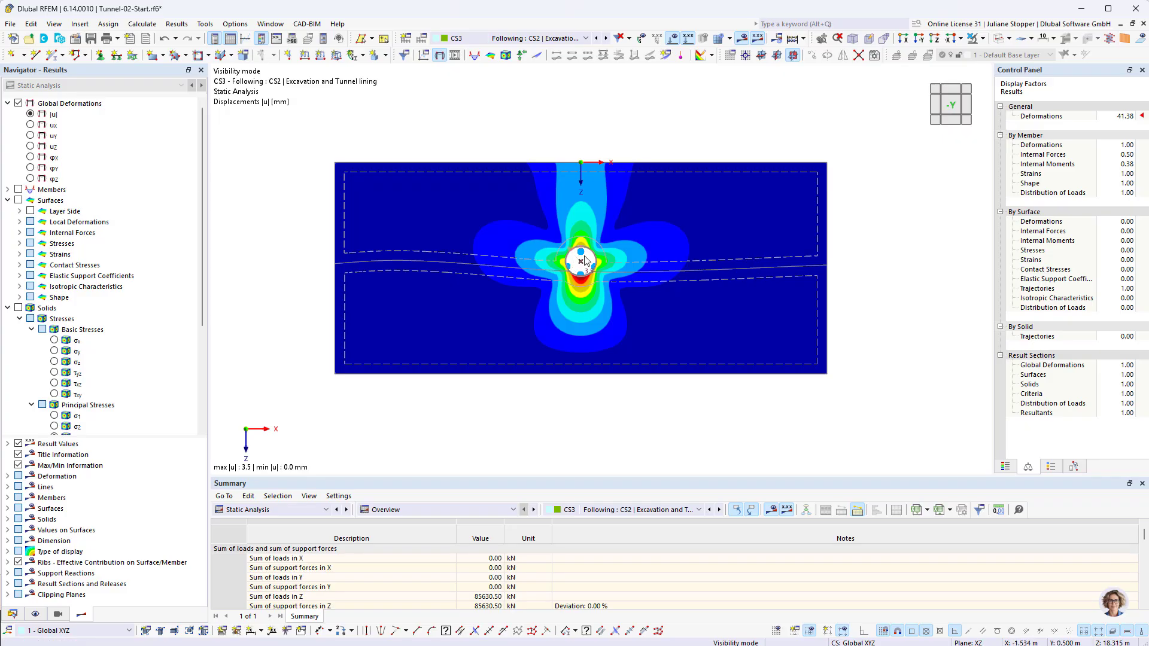
left_click(607, 39)
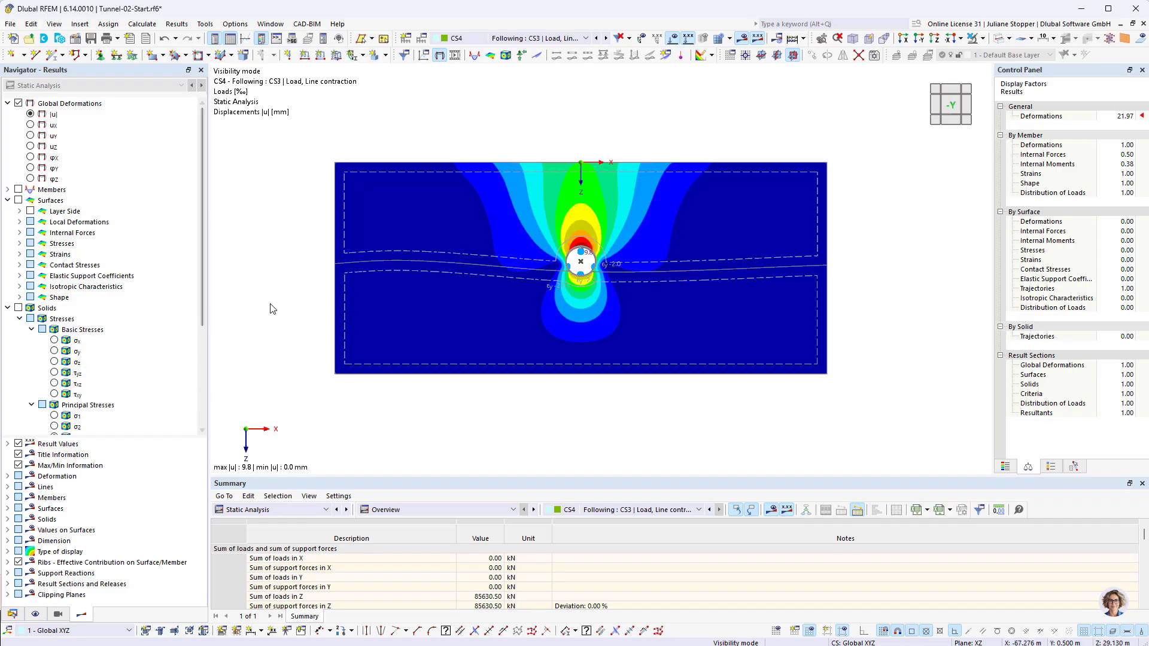
Examine the solids' principal stress directions σ123 around the tunnel in CS4, and switch the solid results off.
scroll(62, 274, "down", 5)
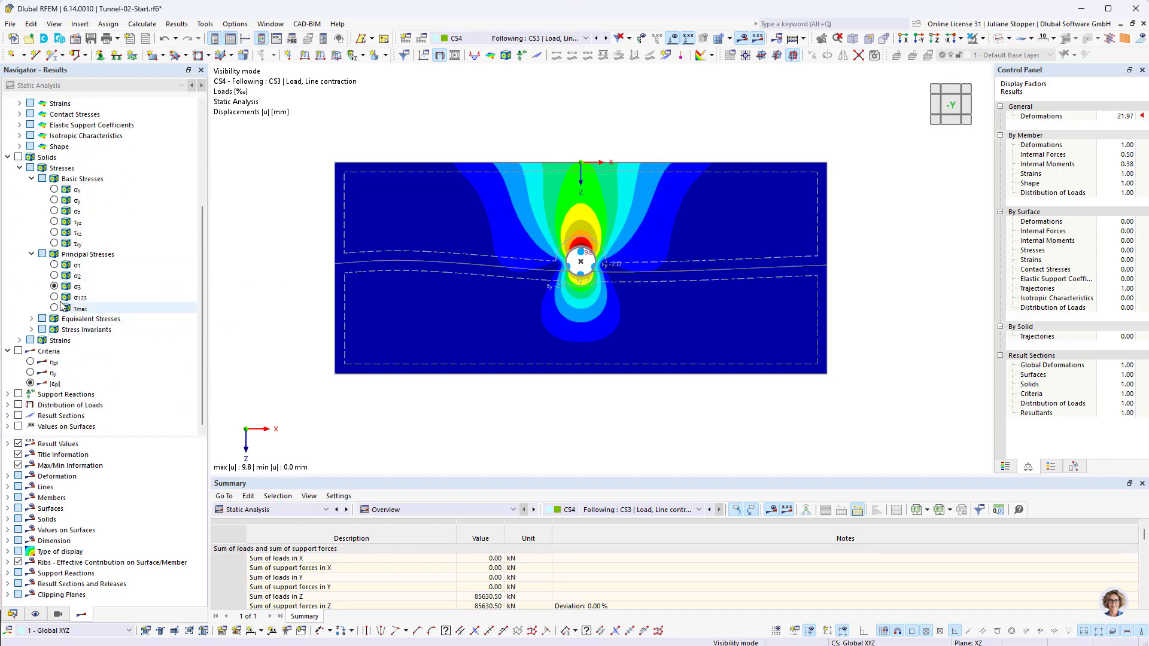
left_click(54, 297)
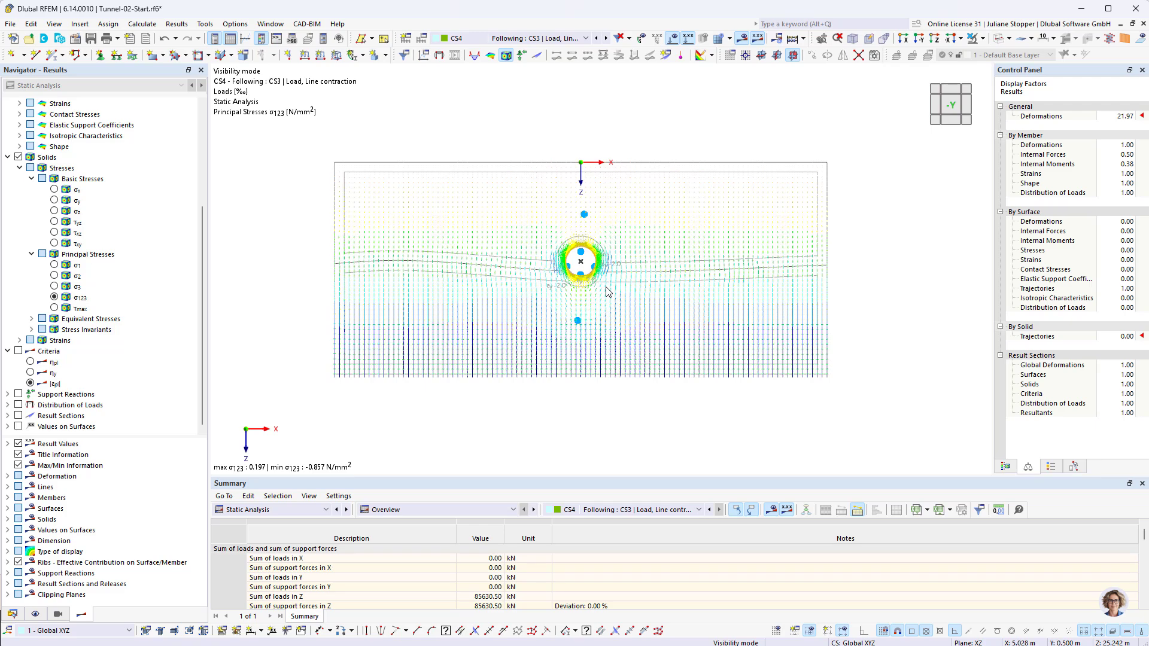
scroll(607, 292, "up", 5)
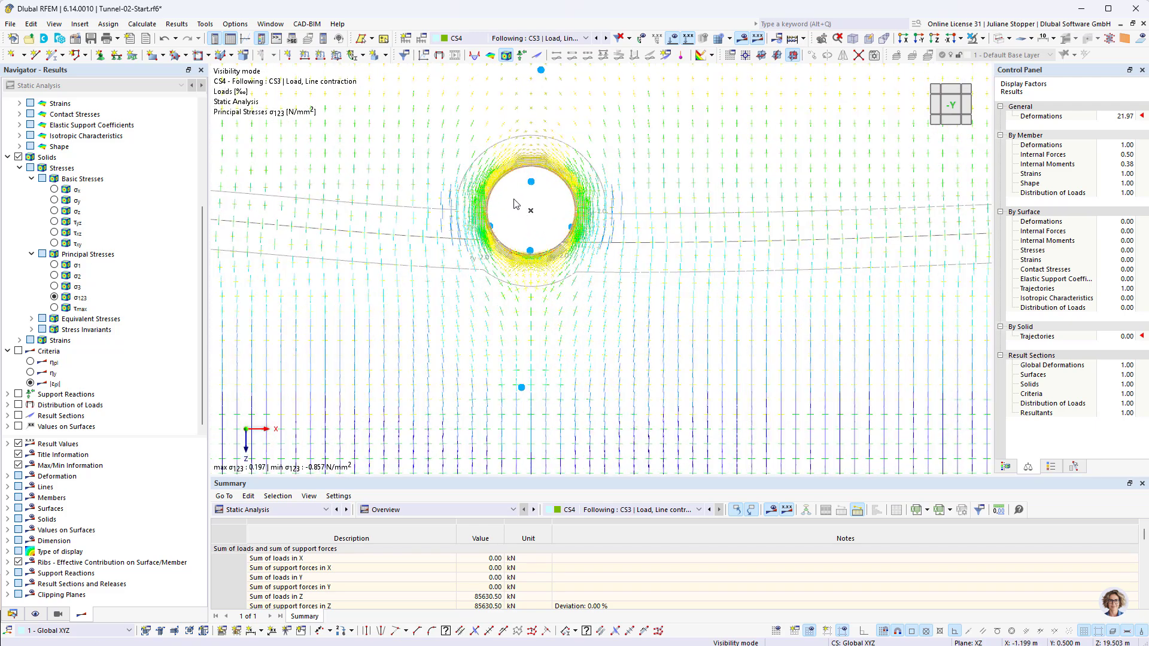
middle_click_drag(521, 197, 536, 300)
scroll(538, 301, "up", 1)
scroll(542, 302, "down", 3)
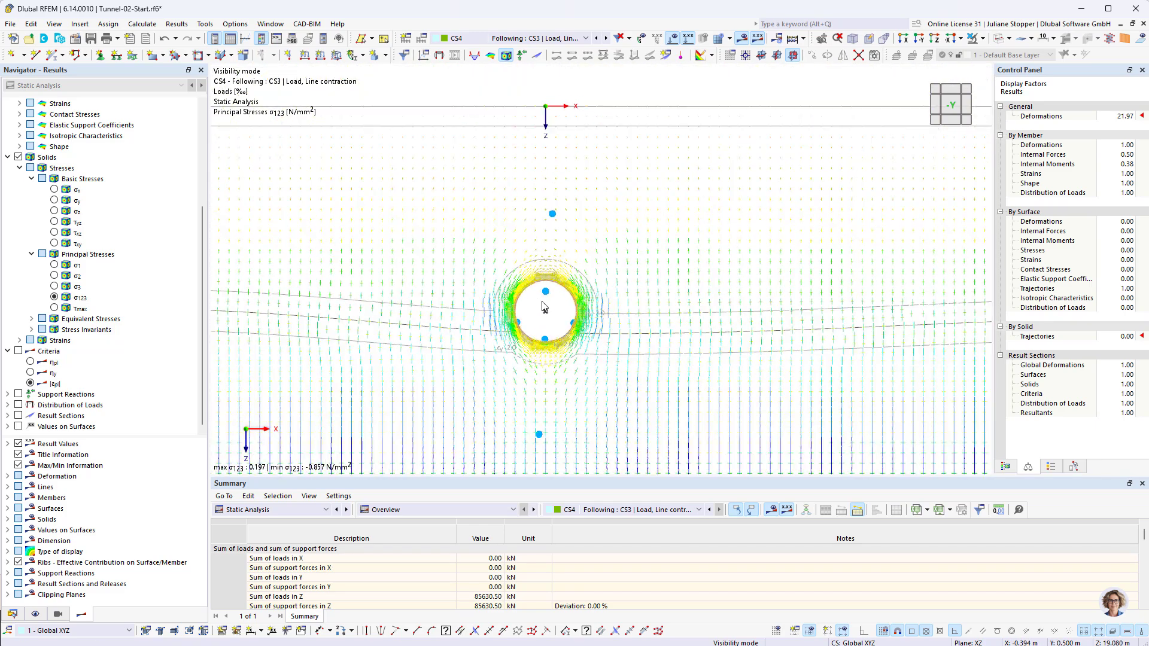
scroll(544, 307, "down", 1)
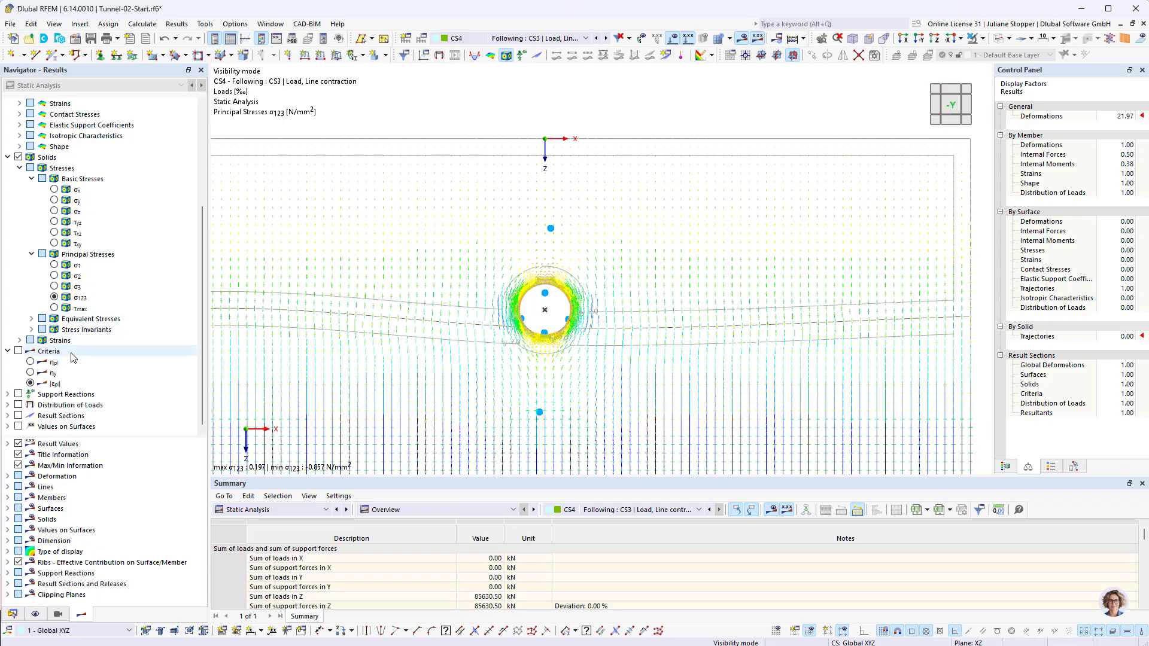
scroll(72, 353, "up", 5)
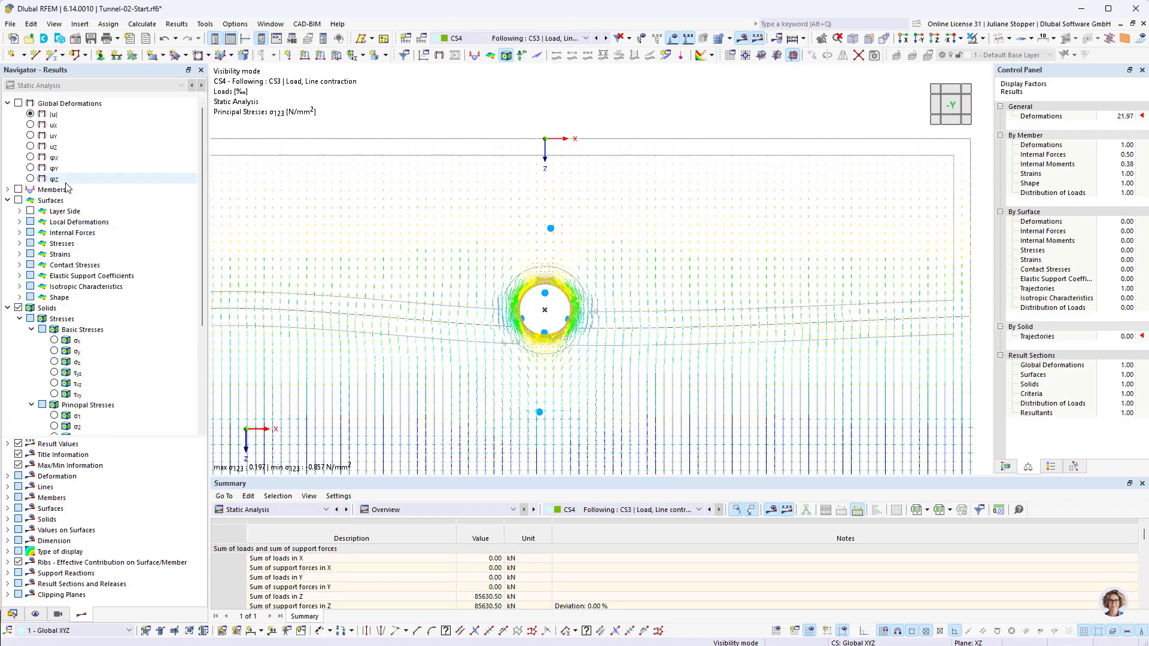
left_click(18, 308)
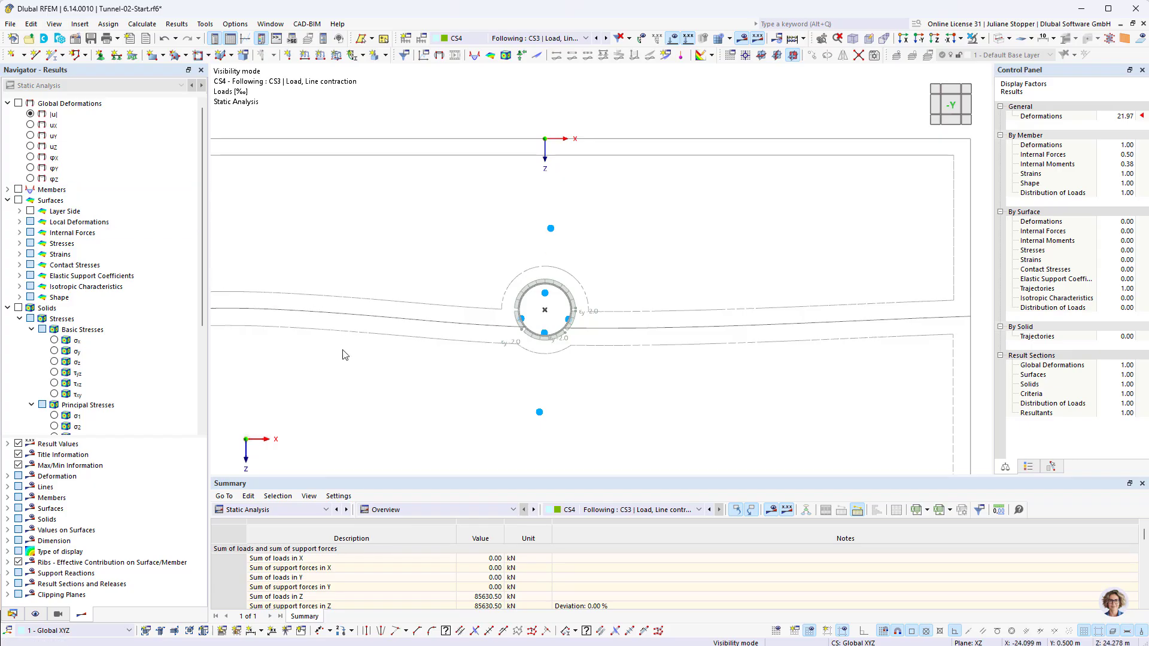
Look through the four result beam members of the tunnel model one by one.
middle_click_drag(341, 351, 370, 361, "ctrl")
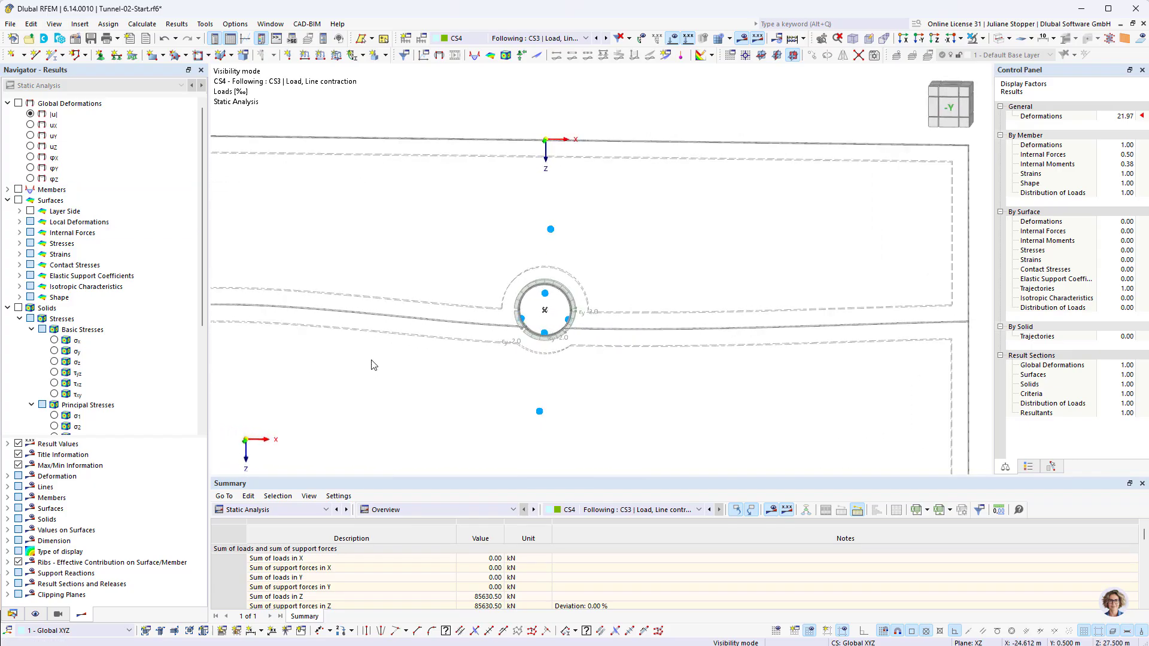
middle_click_drag(476, 362, 477, 372, "ctrl")
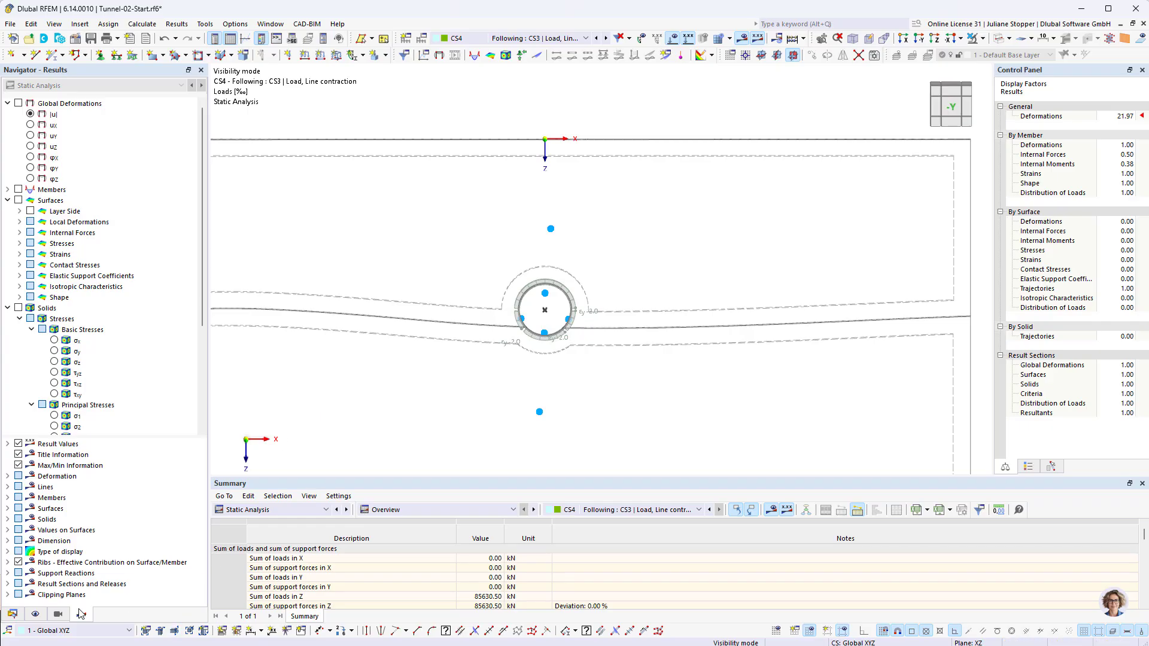
left_click(12, 615)
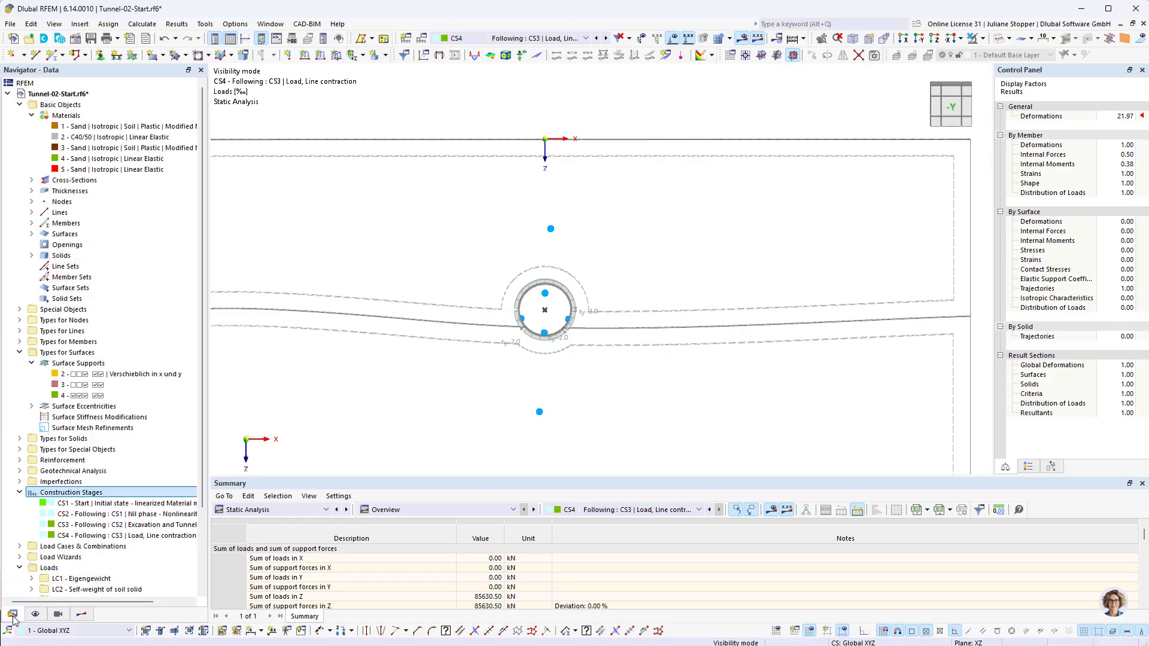
left_click(31, 223)
left_click(62, 234)
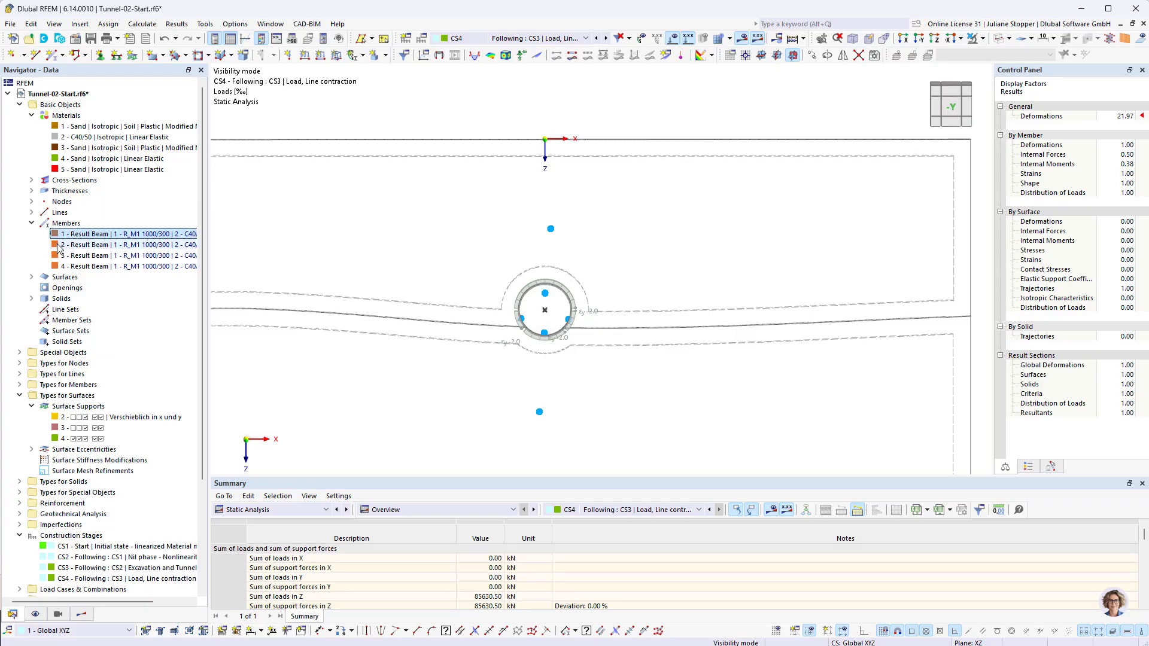
left_click(66, 244)
left_click(66, 256)
left_click(65, 266)
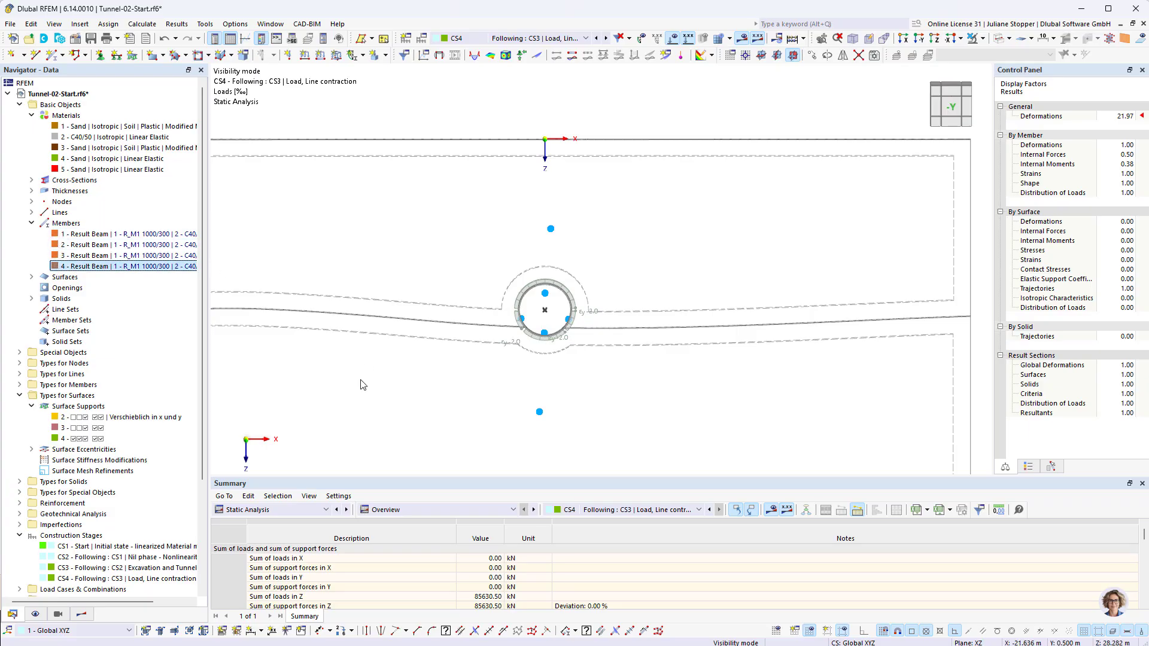
Add the four result beams, members 1 to 4, to construction stage CS3, Excavation and Tunnel lining.
left_click(422, 38)
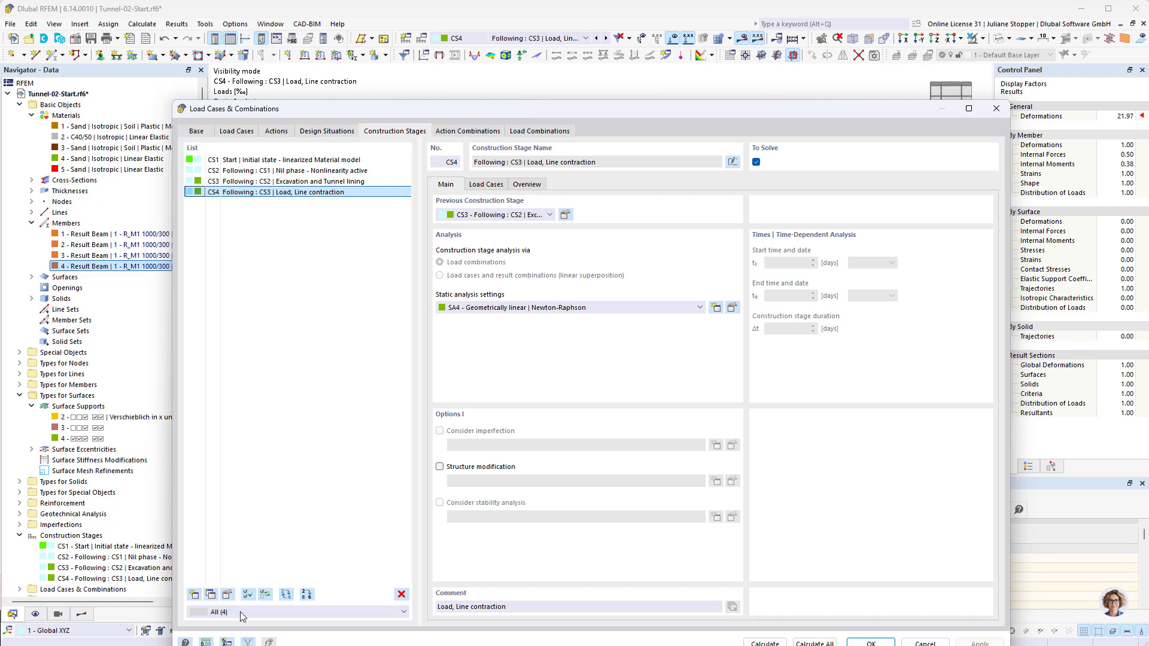
left_click(305, 182)
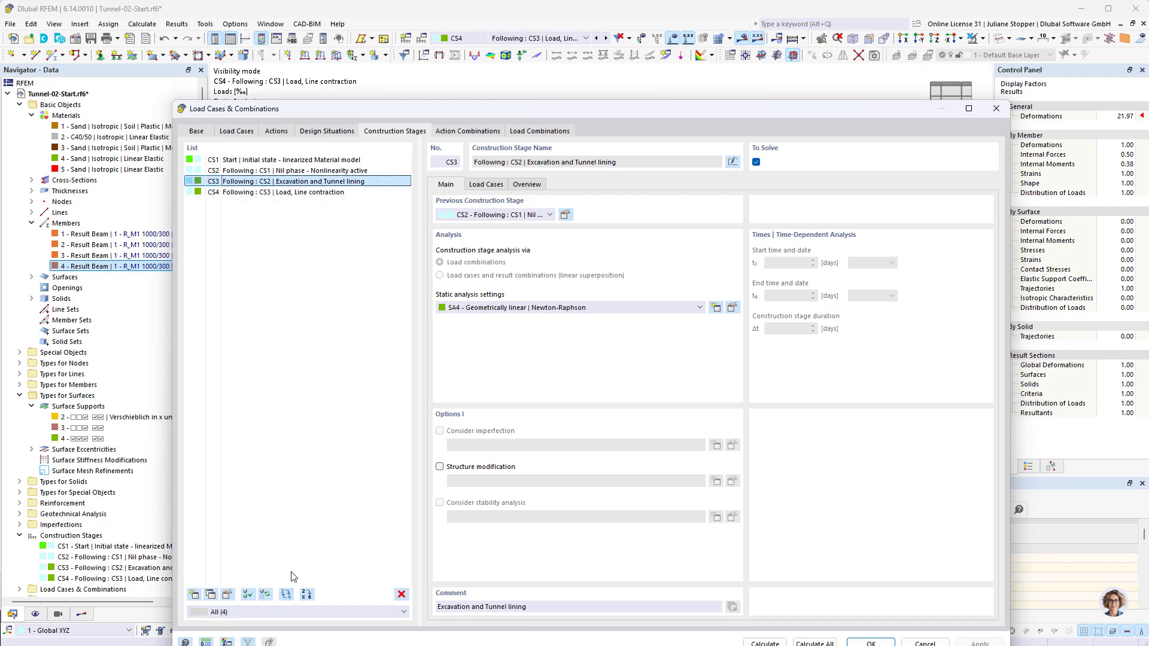
left_click(228, 595)
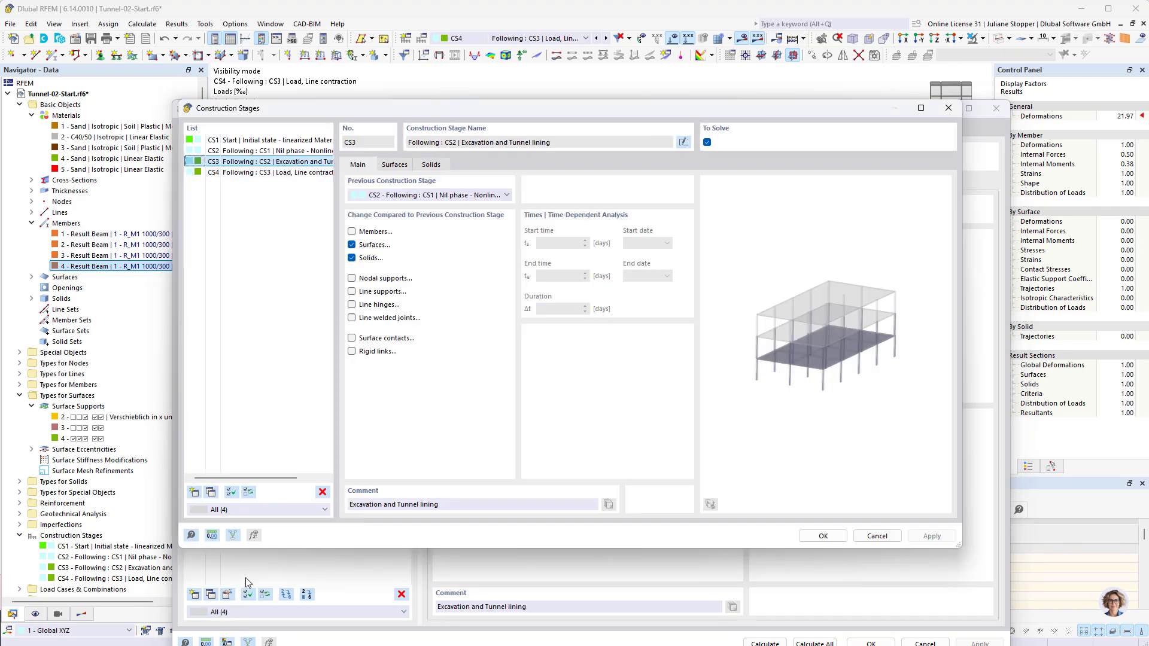
left_click(352, 233)
left_click(395, 165)
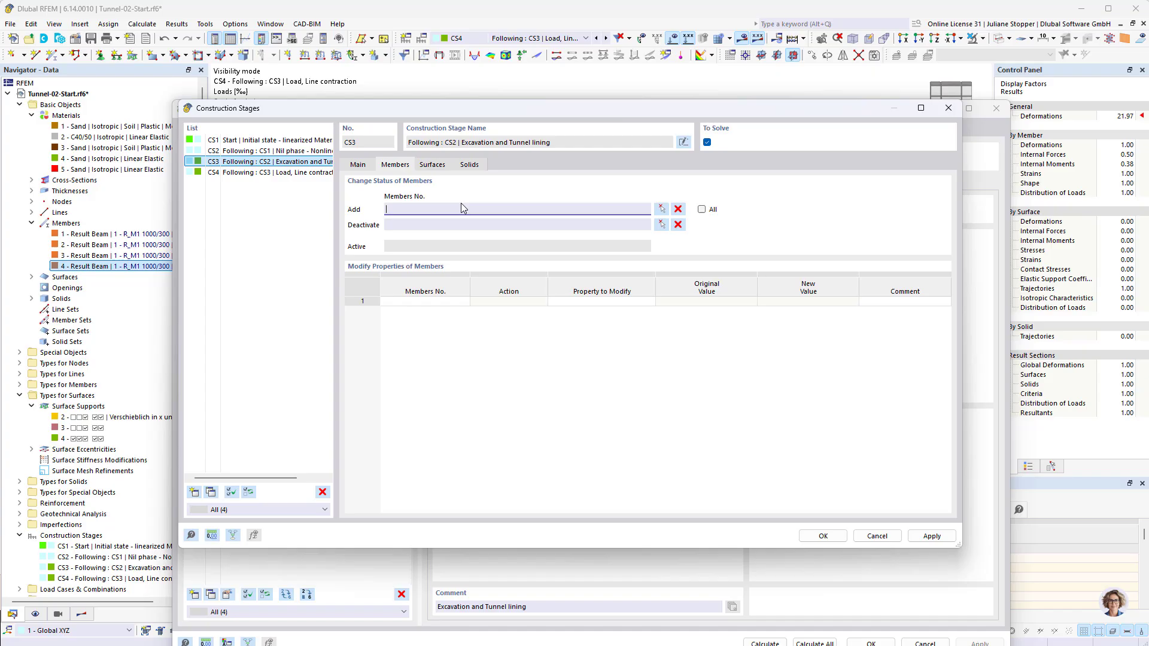
left_click(663, 210)
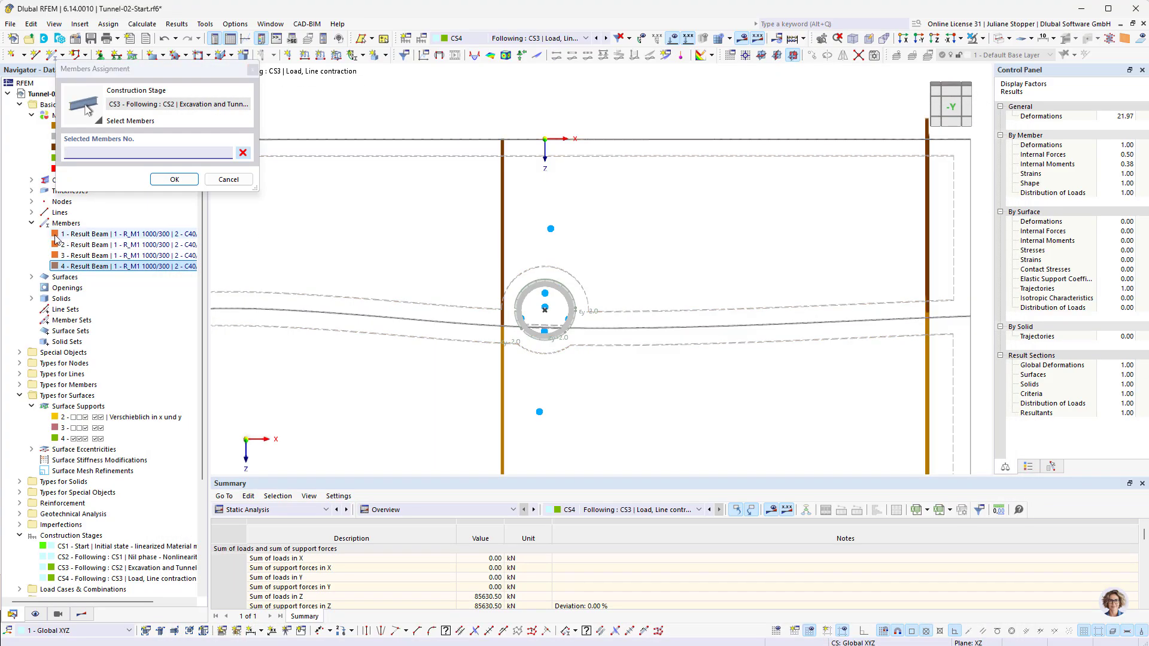
left_click(90, 234)
left_click(55, 266, "shift")
left_click(173, 179)
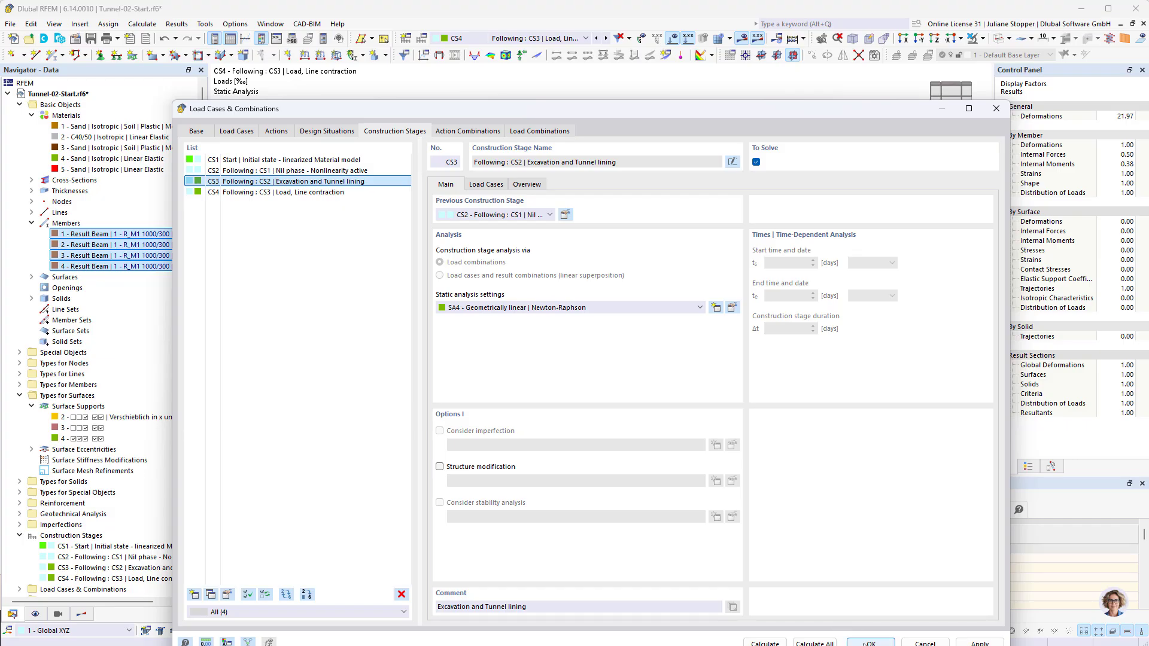
Calculate construction stage CS4 together with the modified CS3 it follows.
left_click(263, 193)
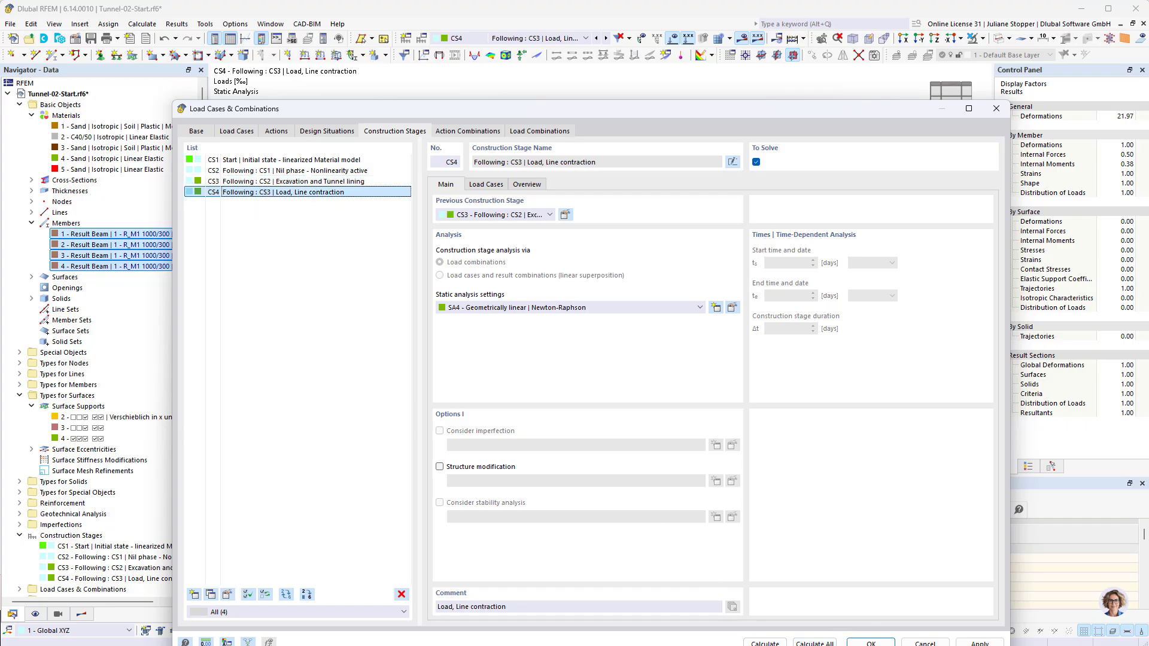
left_click(765, 643)
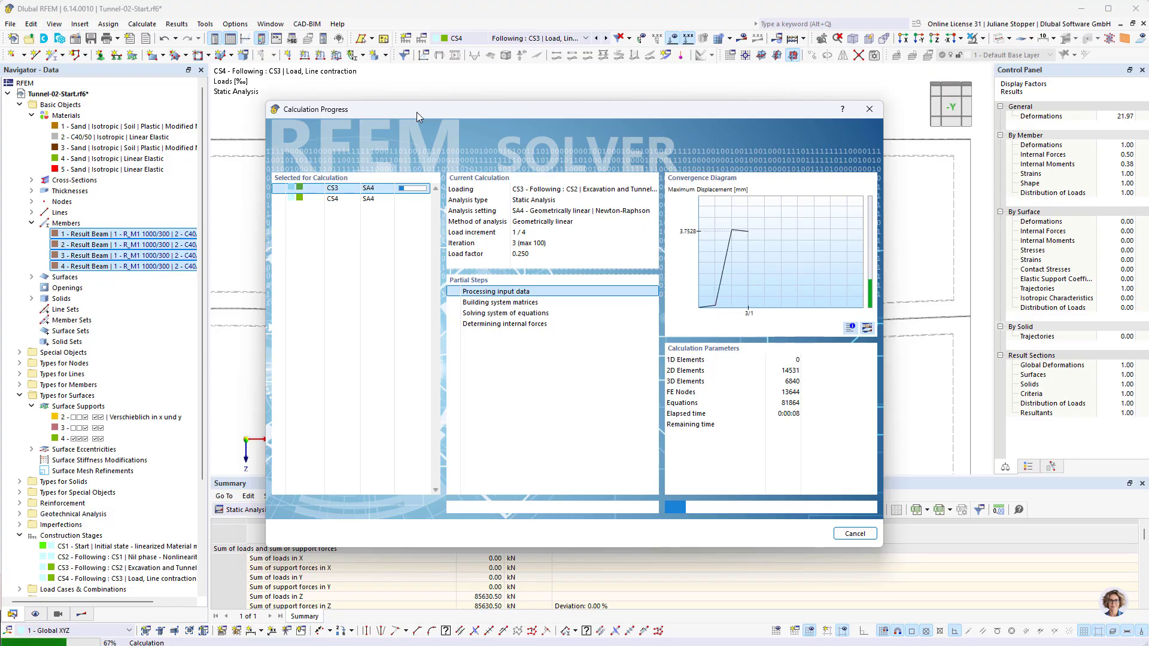
left_click_drag(416, 112, 406, 440)
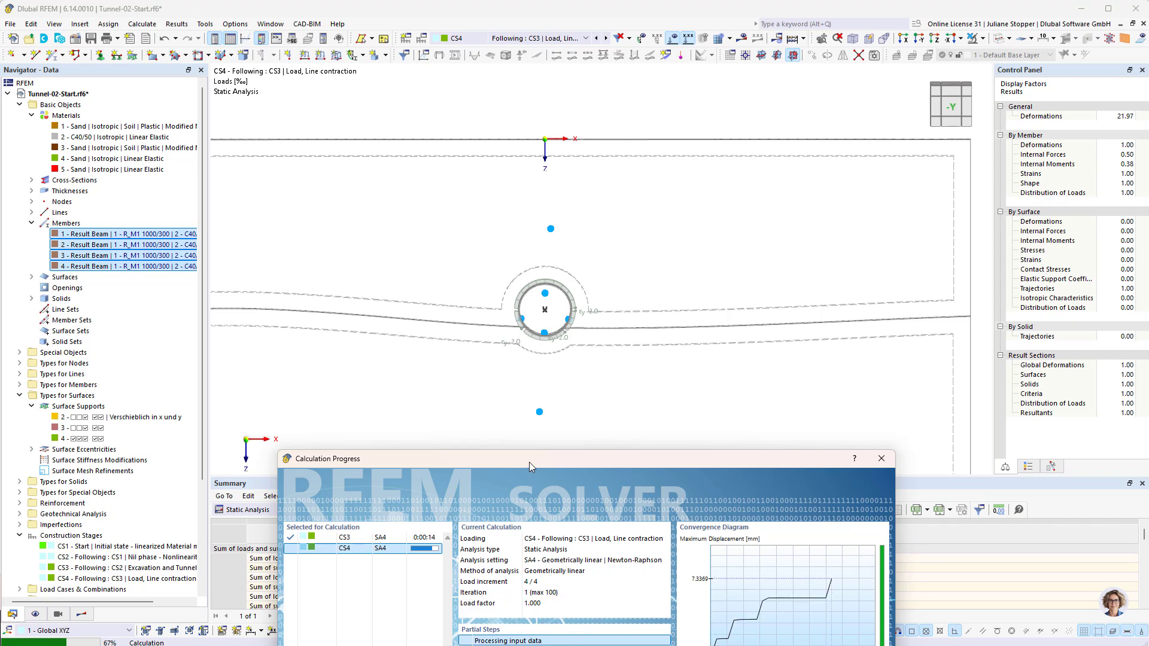
left_click_drag(529, 462, 581, 401)
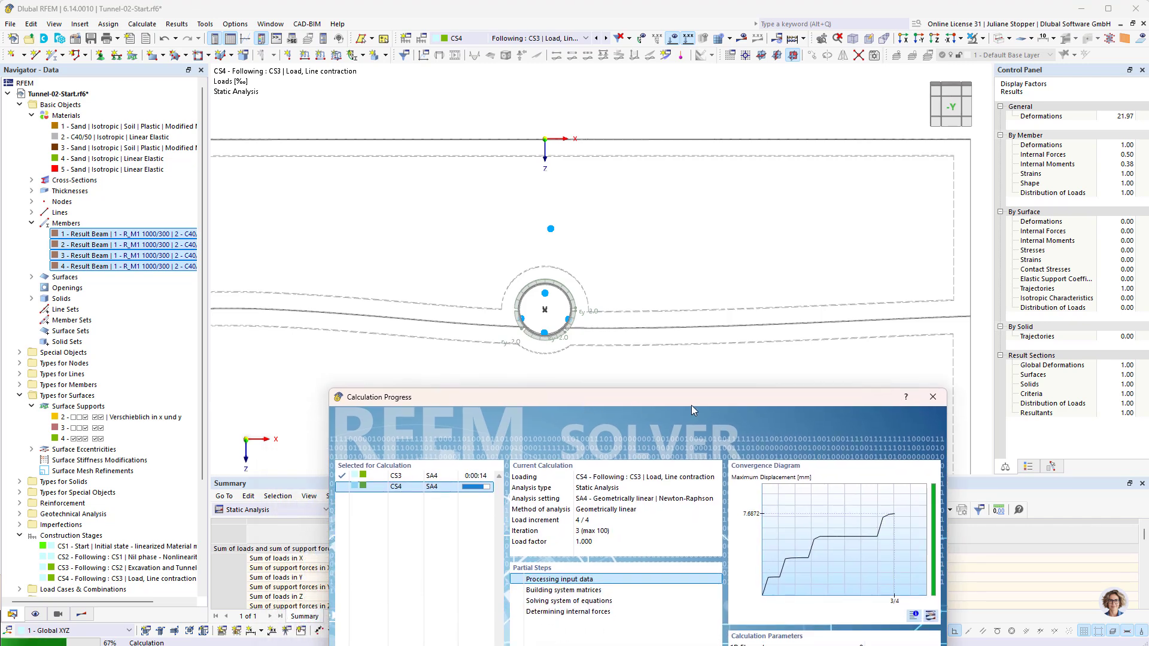
left_click_drag(708, 400, 668, 387)
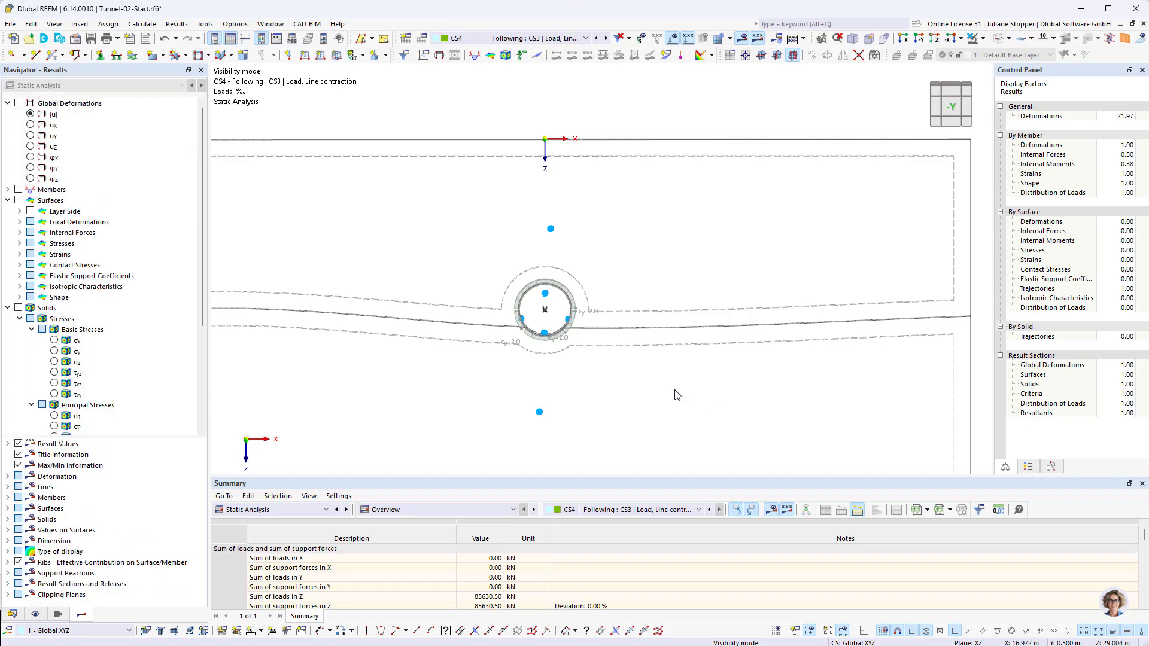
Switch on the member results and examine the result beams' moments My around the tunnel lining in CS4.
left_click(19, 189)
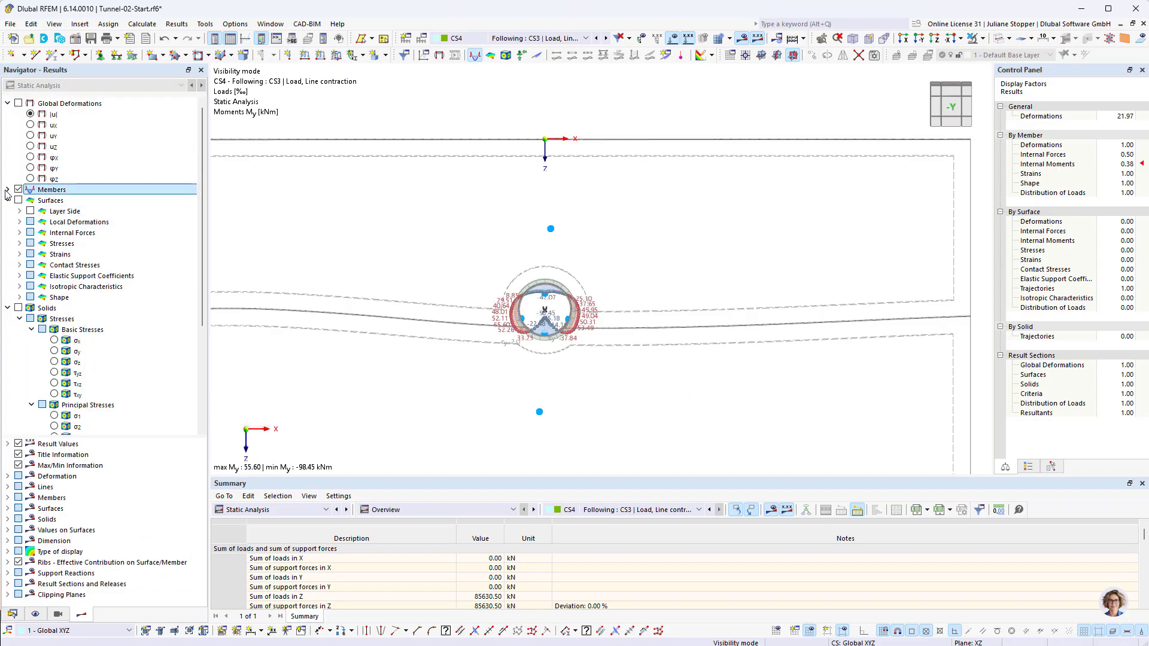
middle_click_drag(499, 367, 601, 392, "ctrl")
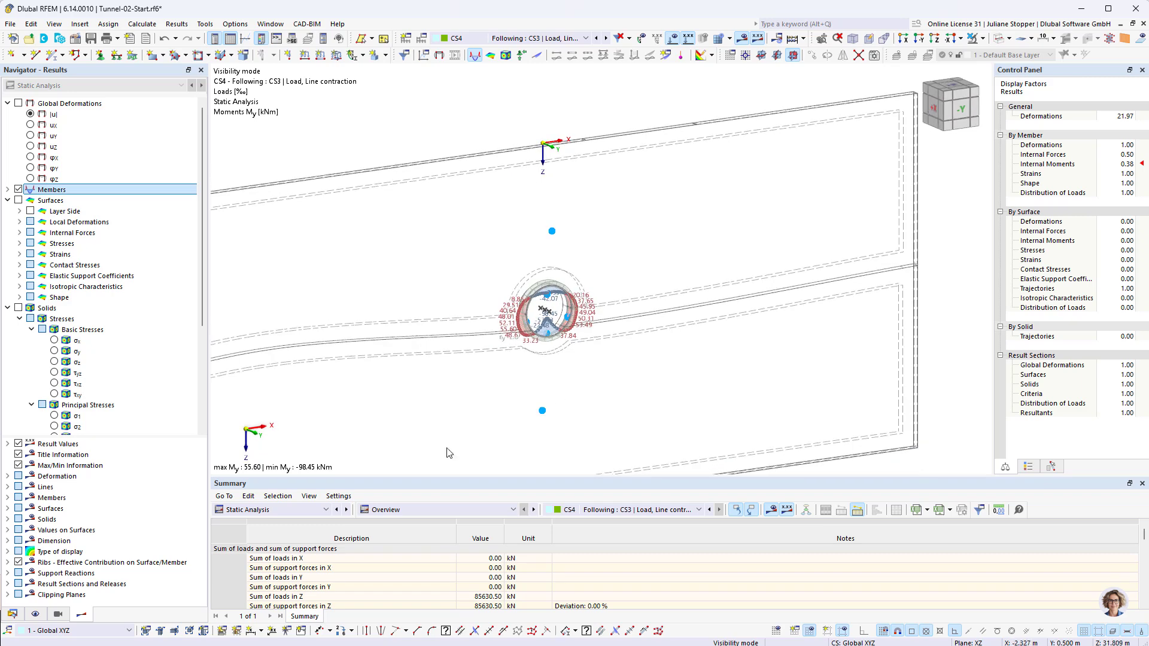
left_click(12, 615)
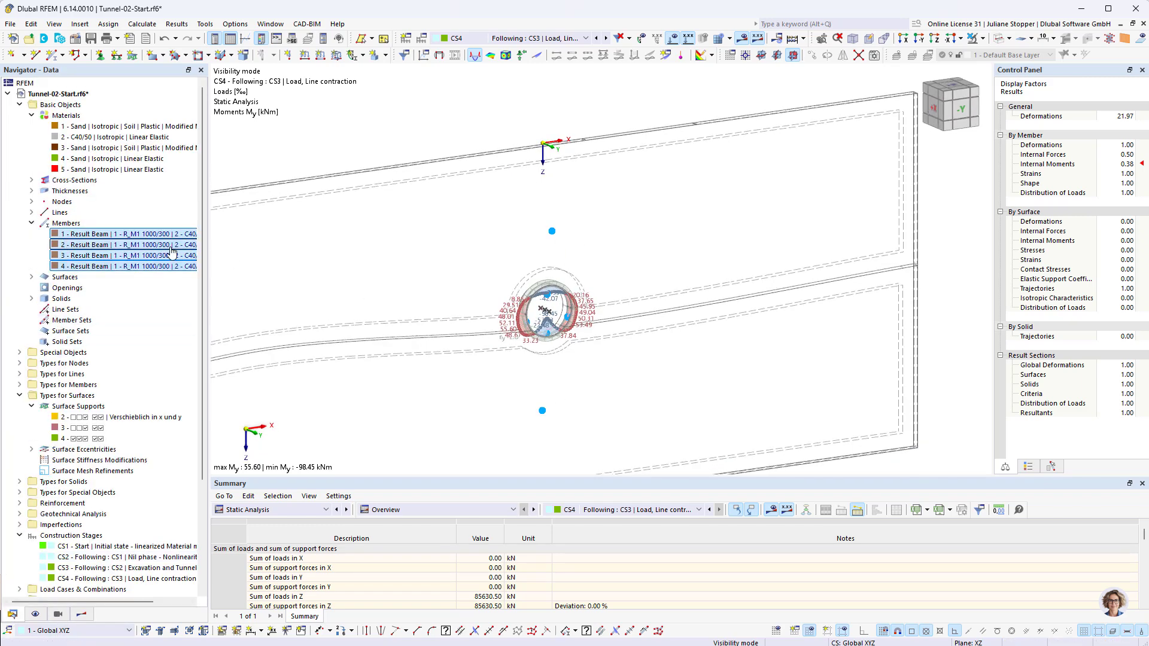
left_click(75, 234)
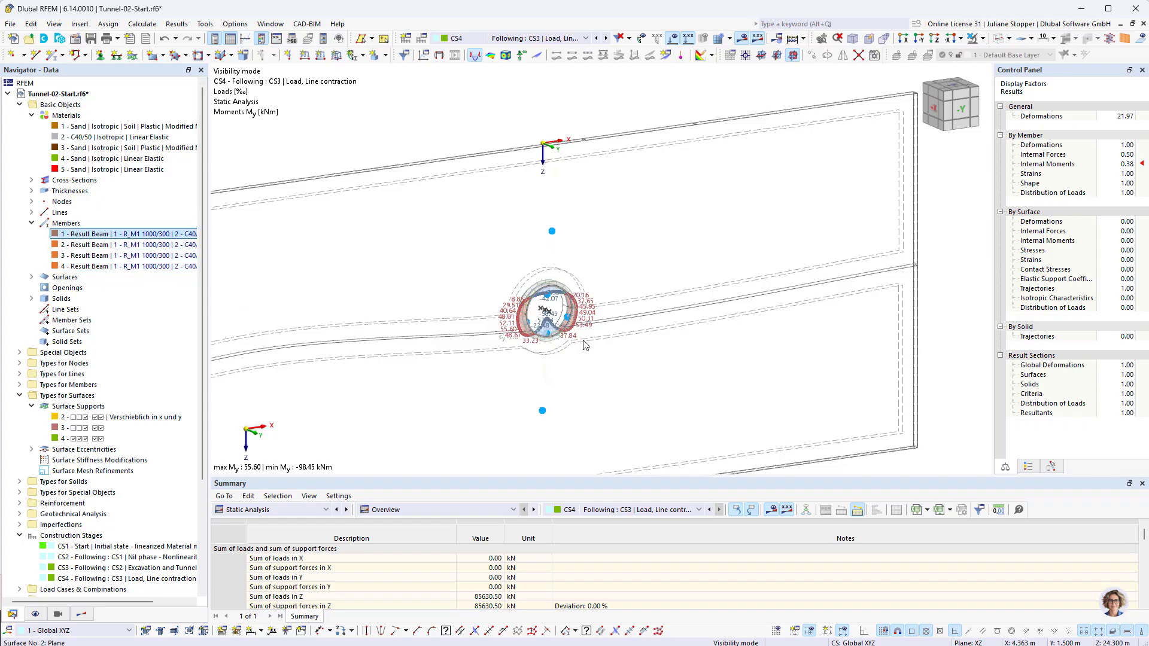
scroll(542, 298, "up", 5)
scroll(541, 298, "up", 3)
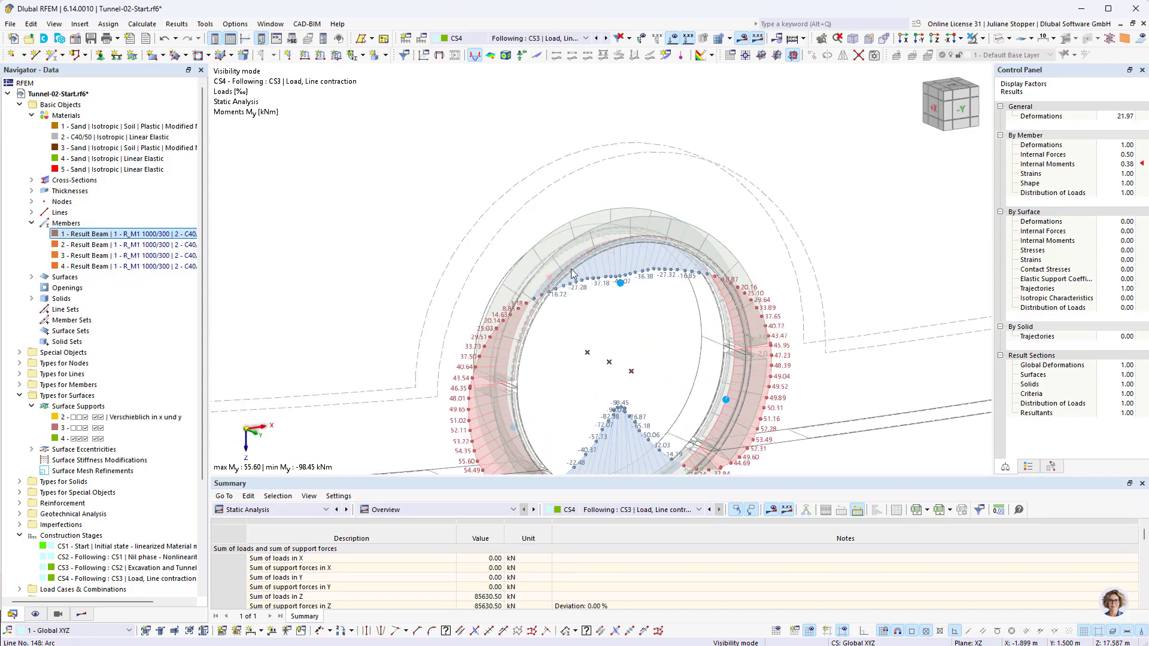
Review the type and included objects of result beam 1's stress and force integration without changing them.
left_click(54, 234)
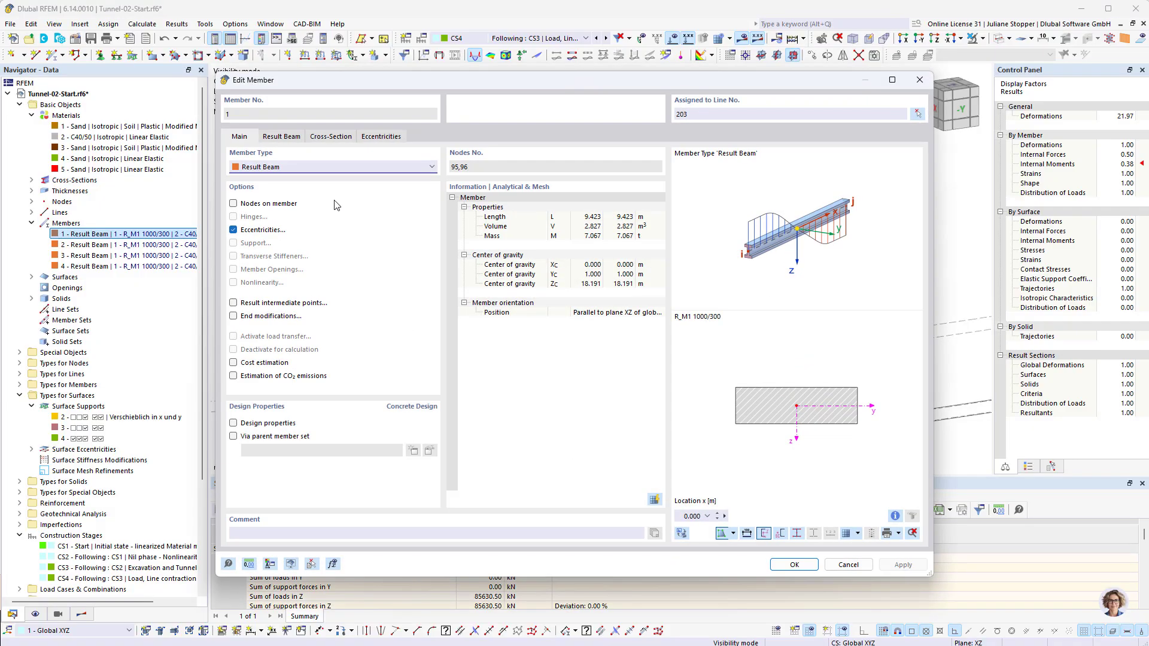
left_click(281, 137)
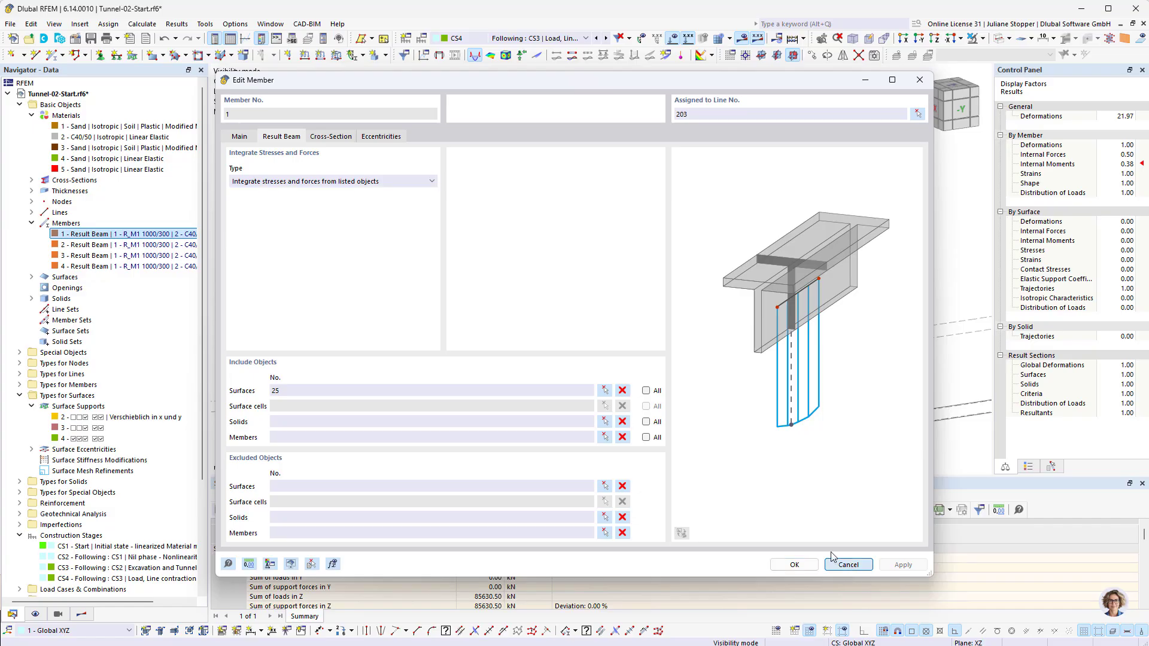
left_click(848, 565)
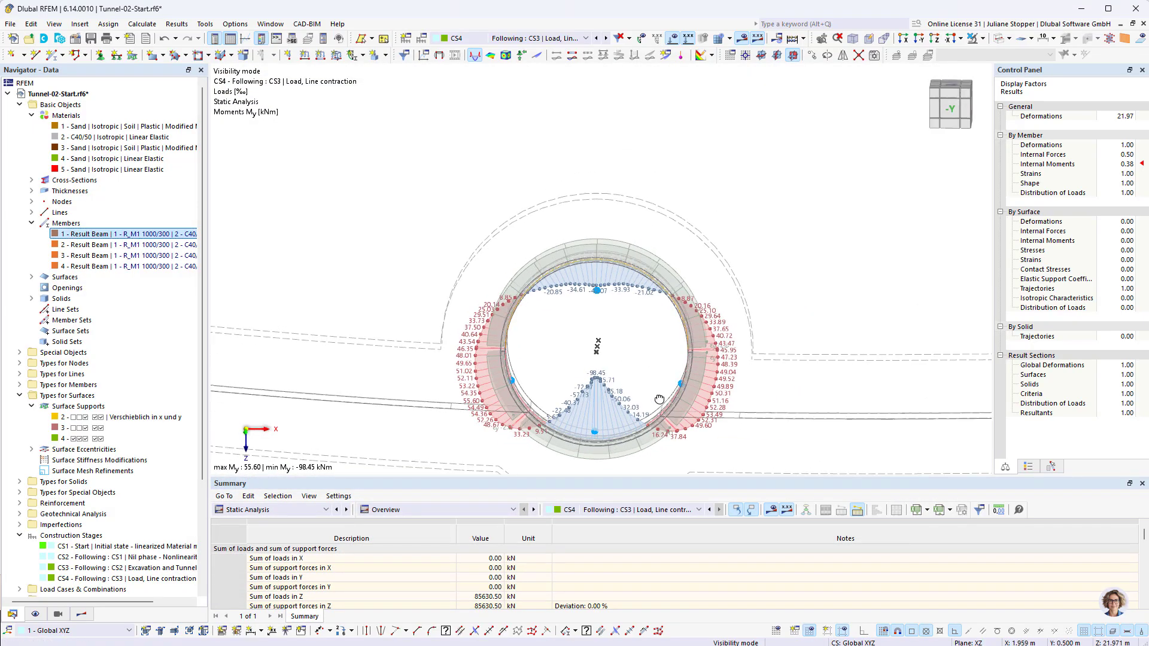
Compare the result beams' internal forces N, Vz and My around the tunnel lining in CS4.
left_click(83, 615)
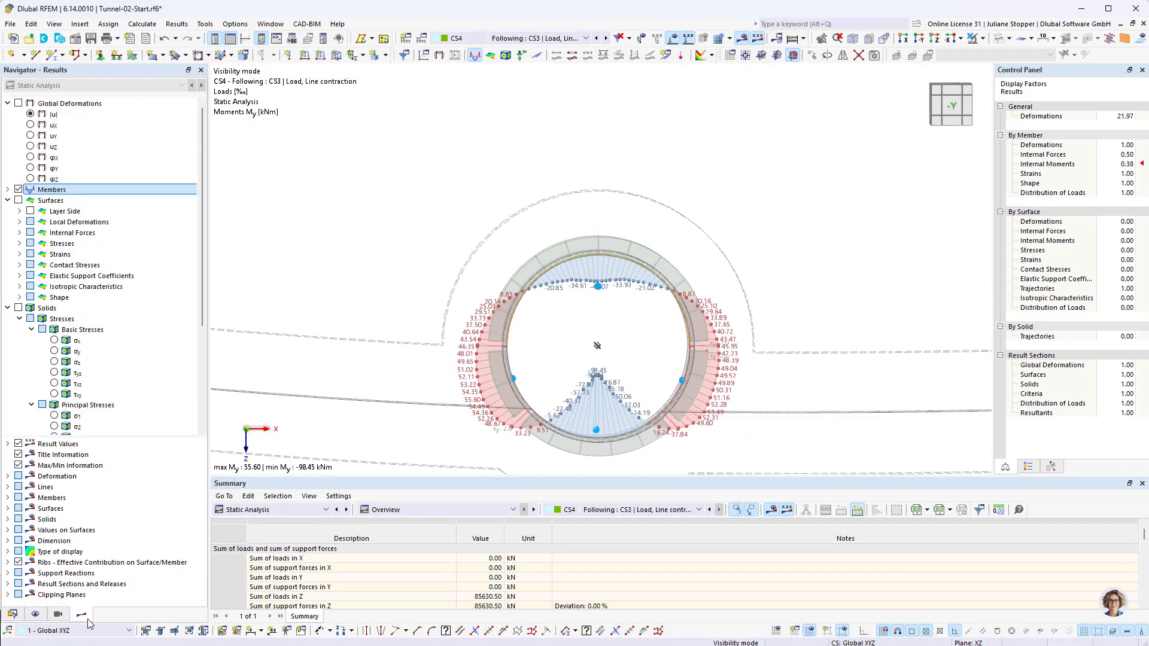
left_click(7, 190)
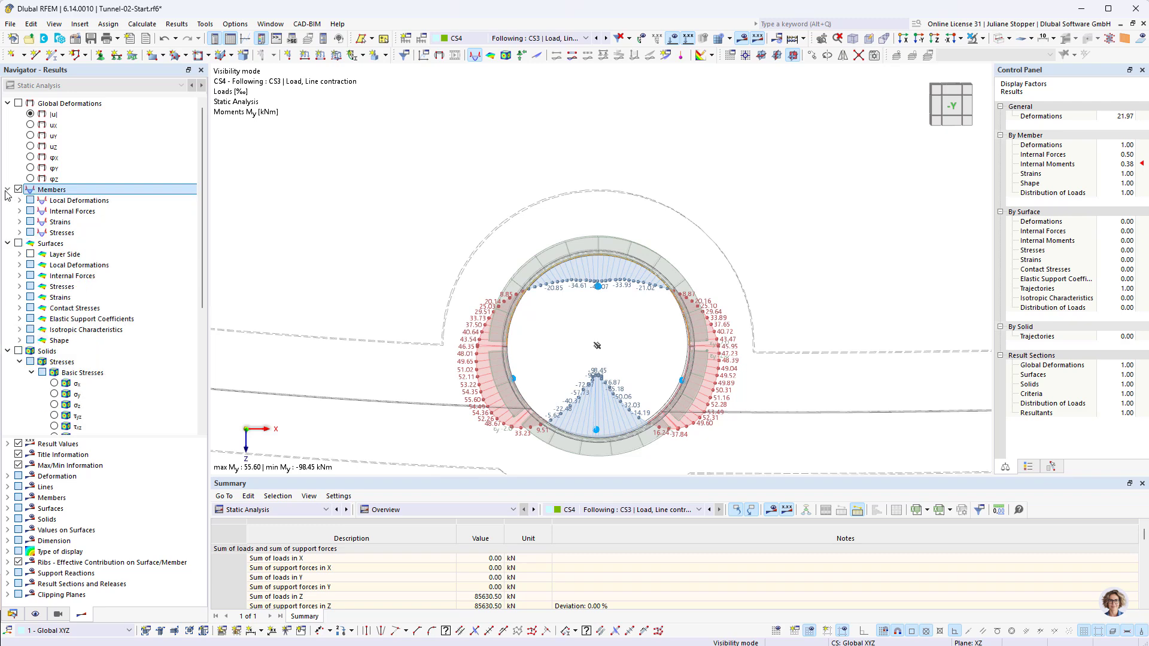
left_click(20, 211)
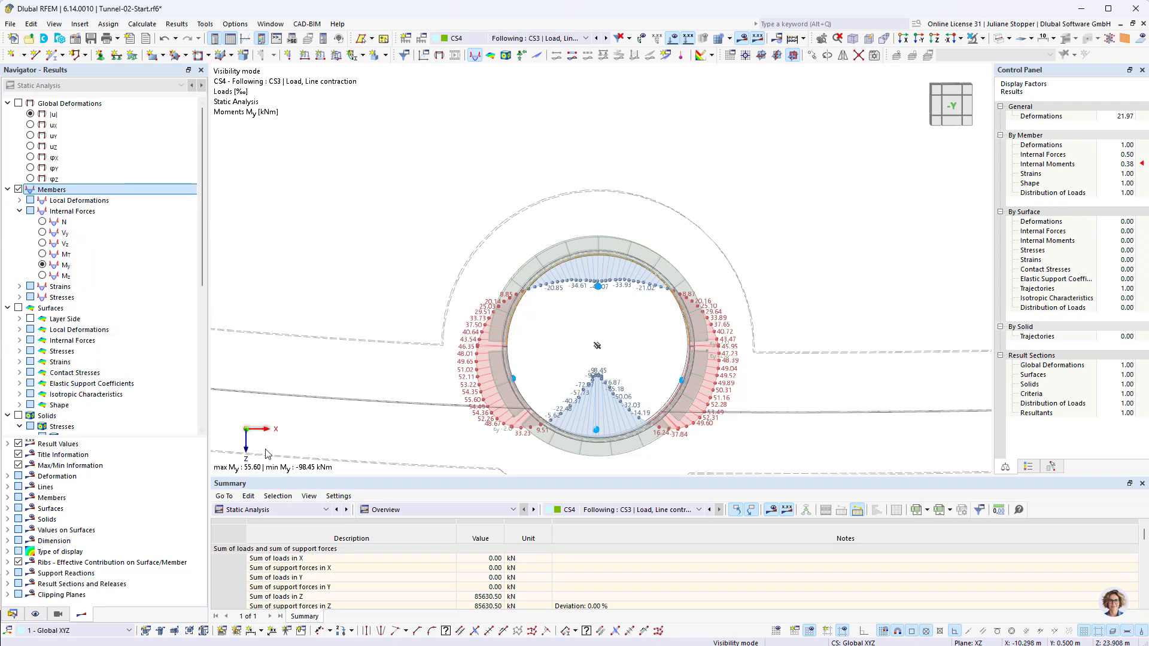
left_click(42, 222)
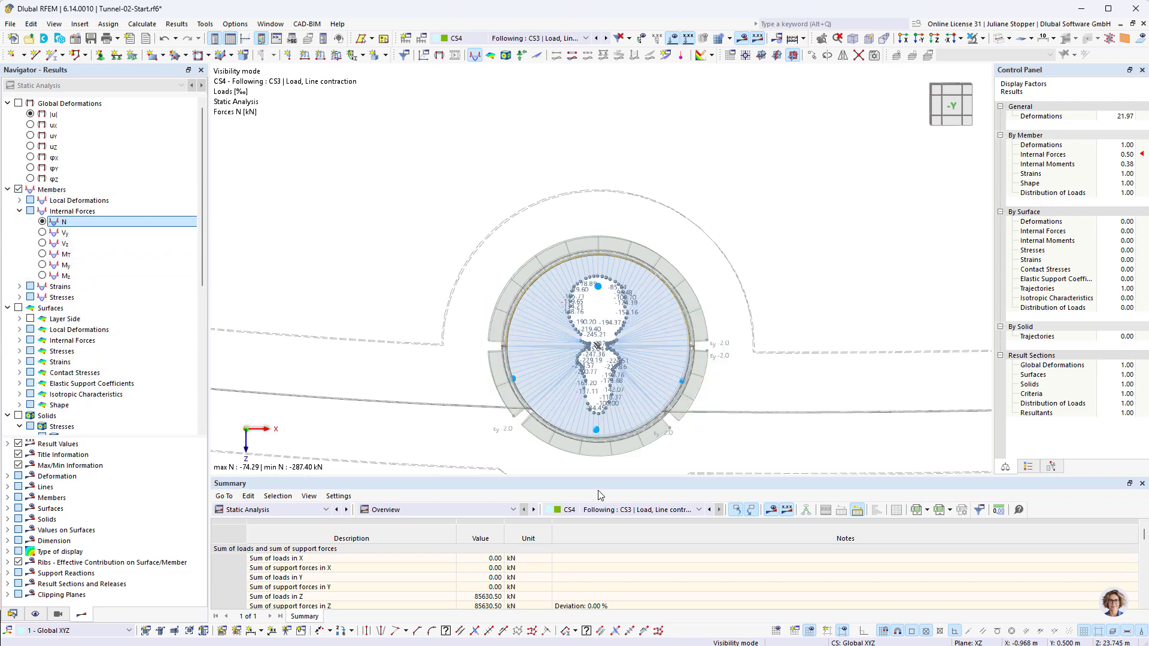
left_click(934, 40)
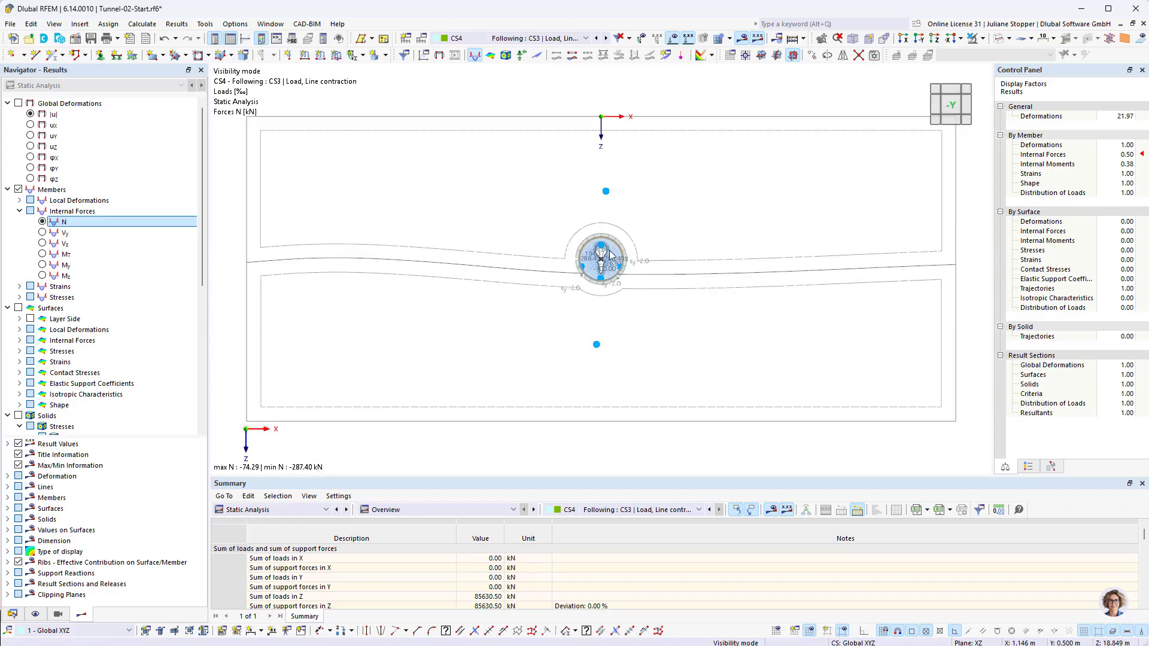
scroll(610, 255, "up", 5)
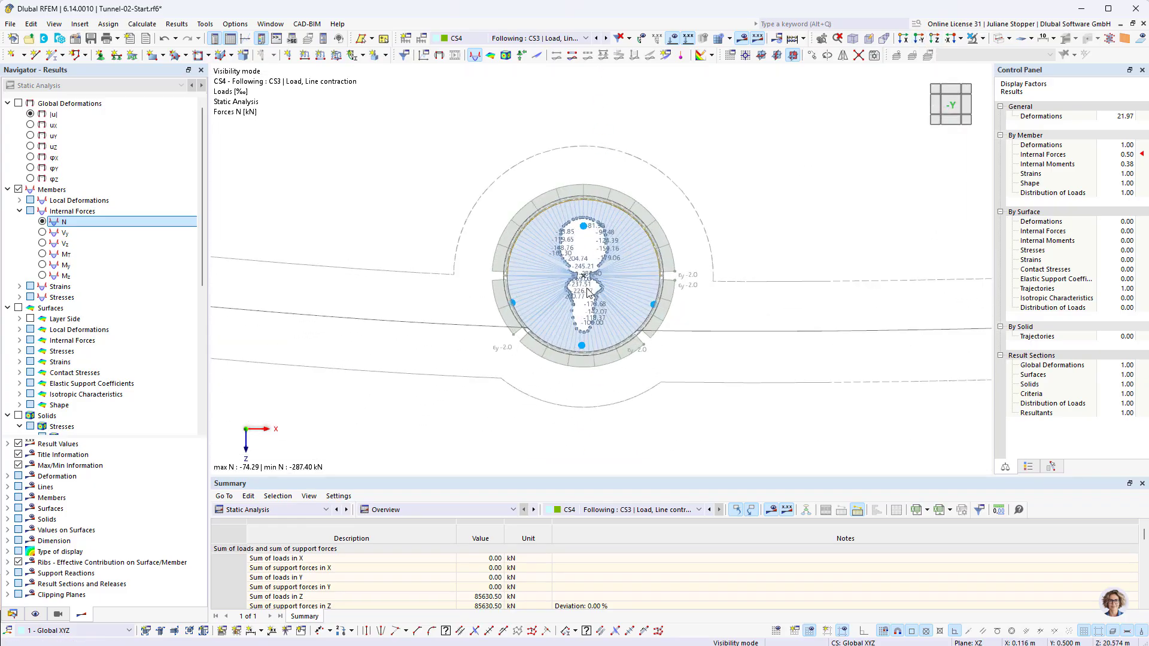
left_click(42, 244)
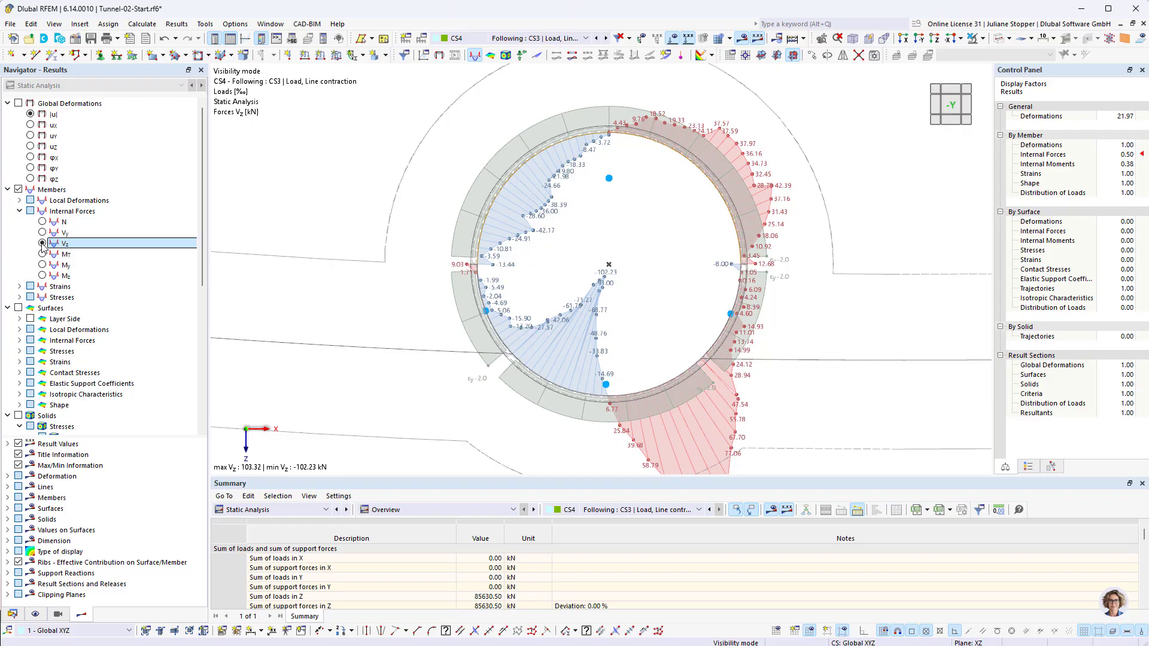
left_click(42, 265)
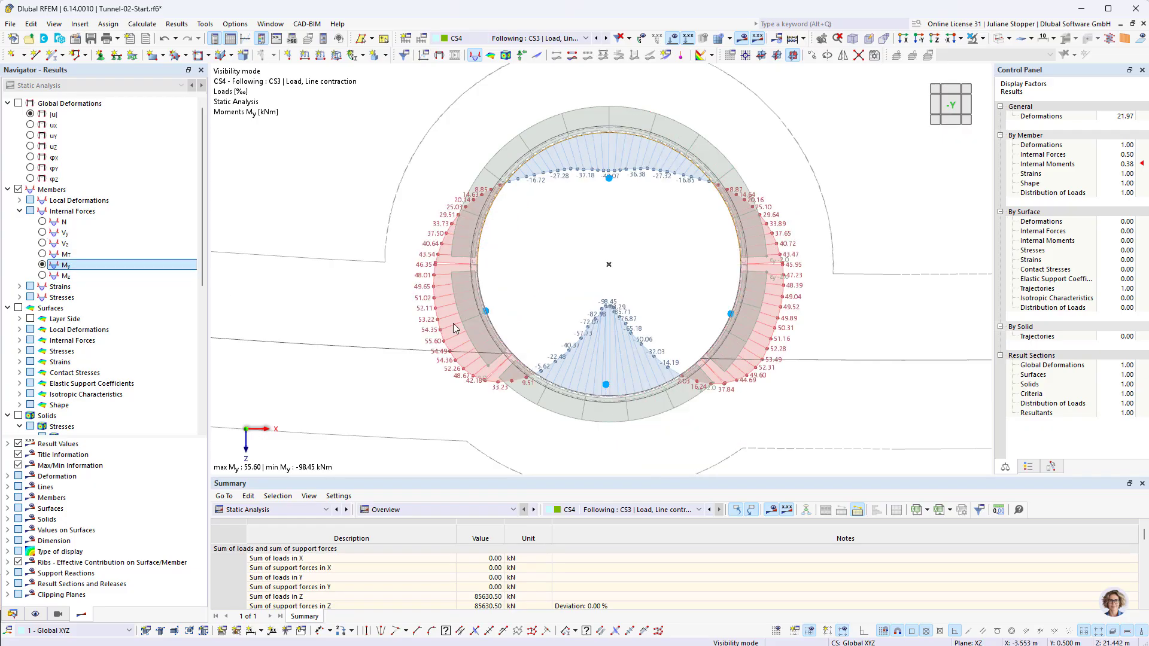
Start a new result section and assign it to surface 43, the 300 mm thick C40/50 plane surface at ground level.
scroll(456, 323, "down", 5)
middle_click_drag(432, 276, 470, 259)
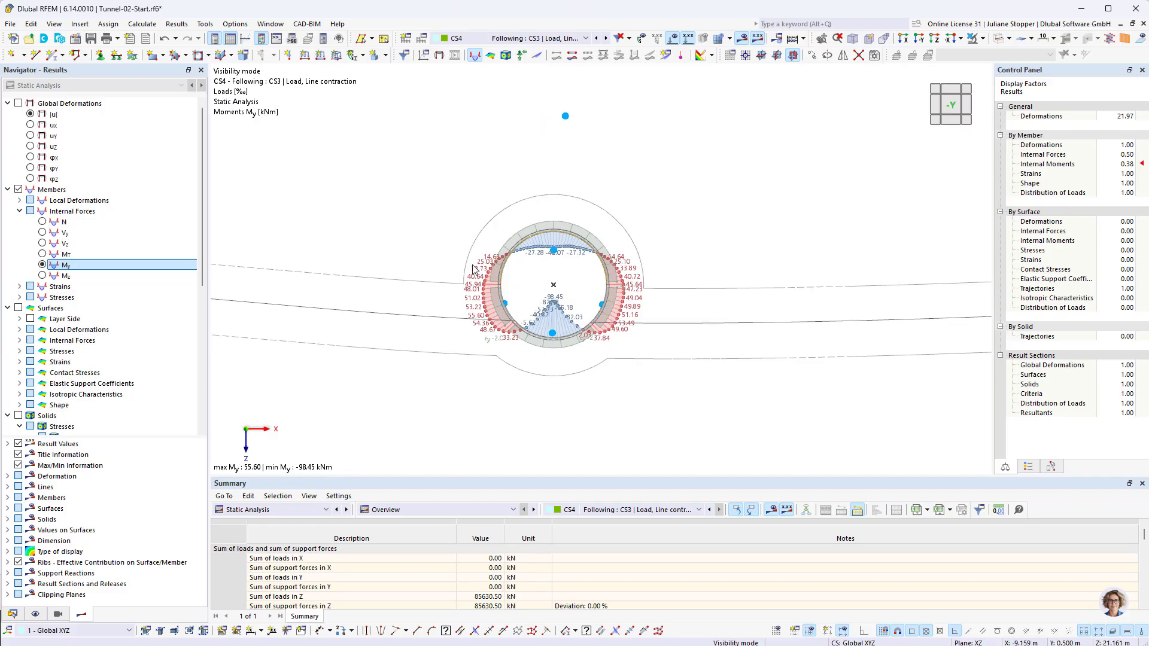
middle_click_drag(677, 211, 672, 233, "ctrl")
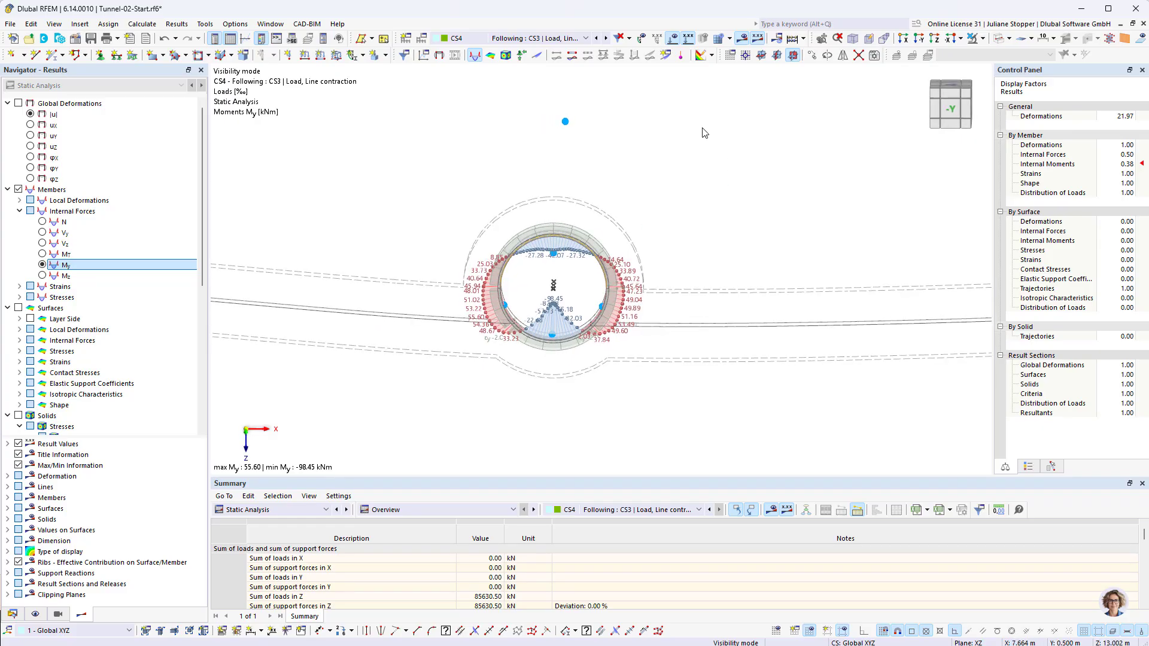
middle_click_drag(703, 131, 684, 197)
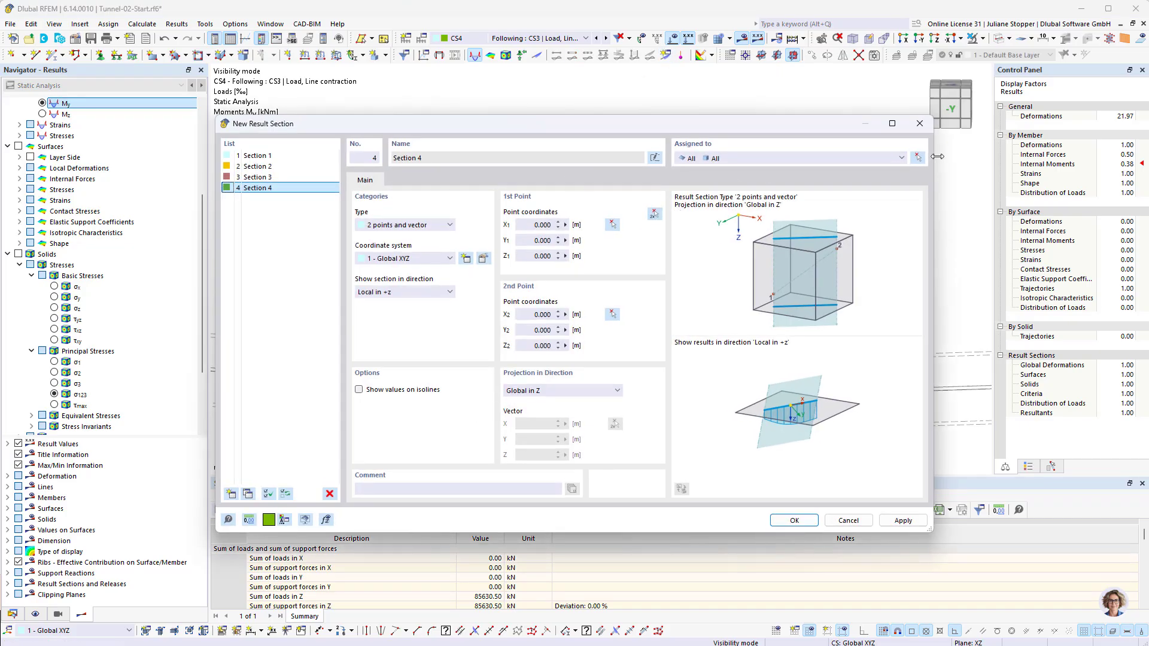
left_click(918, 156)
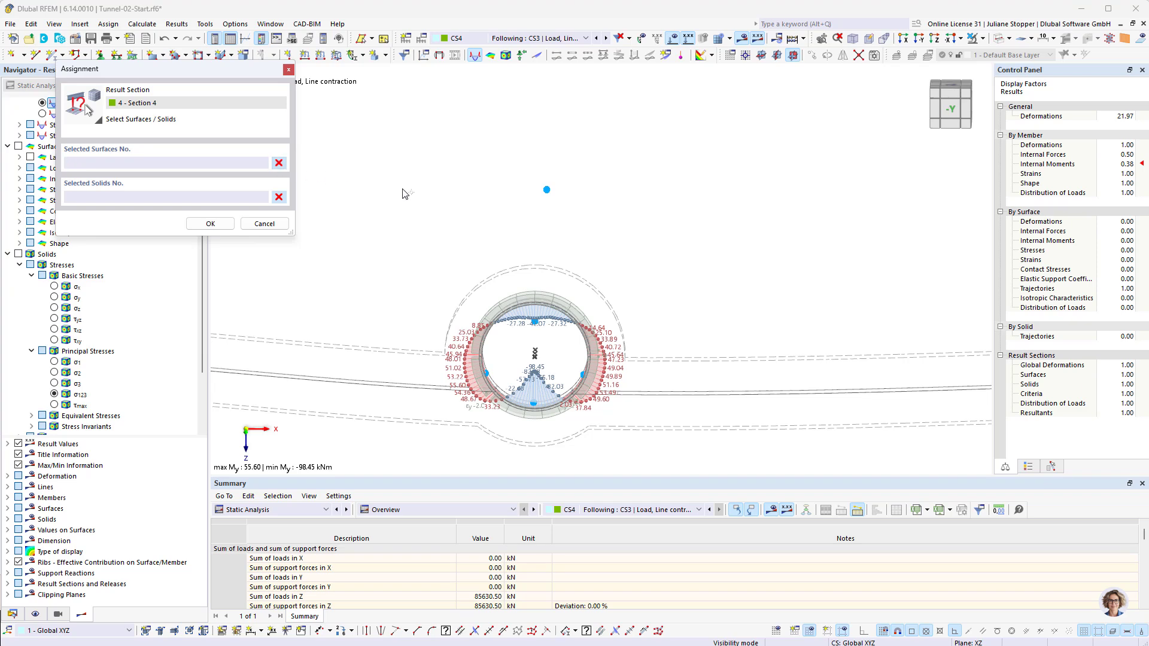
left_click(156, 167)
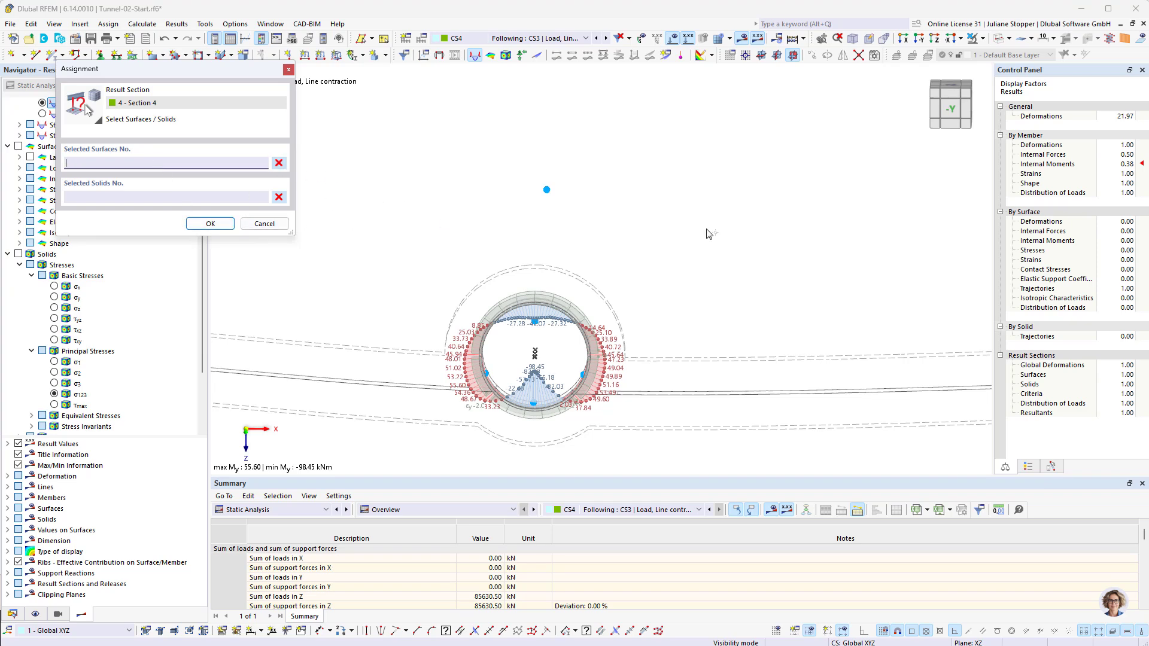
scroll(712, 233, "down", 3)
middle_click_drag(750, 174, 735, 261, "ctrl")
scroll(683, 183, "up", 8)
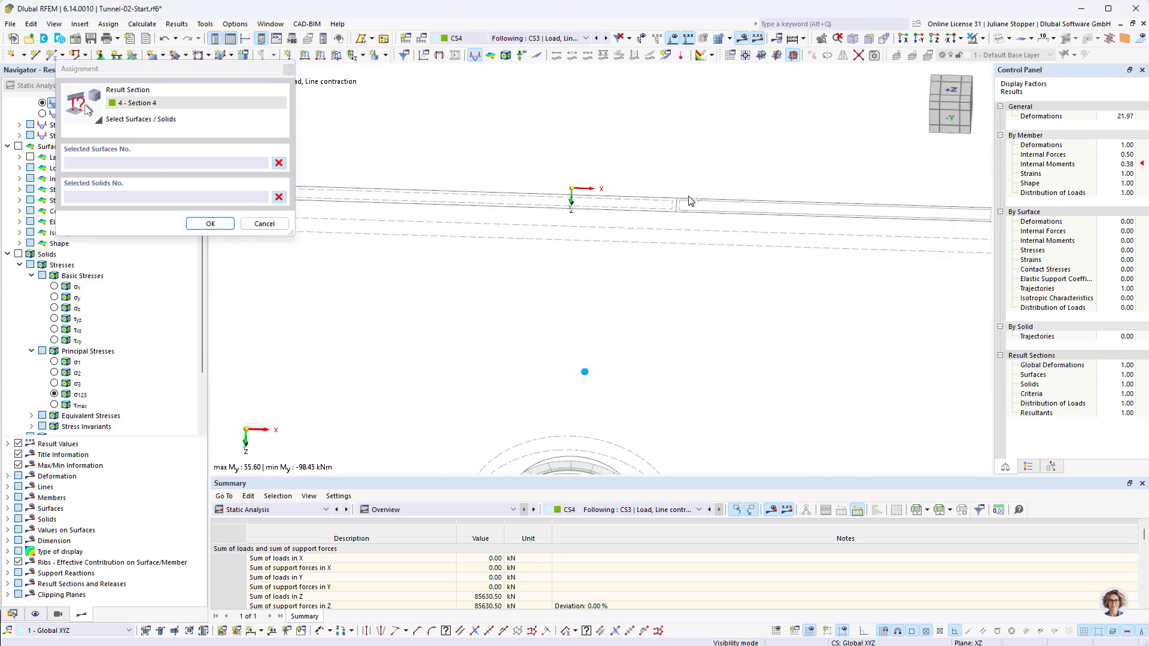
left_click(313, 259)
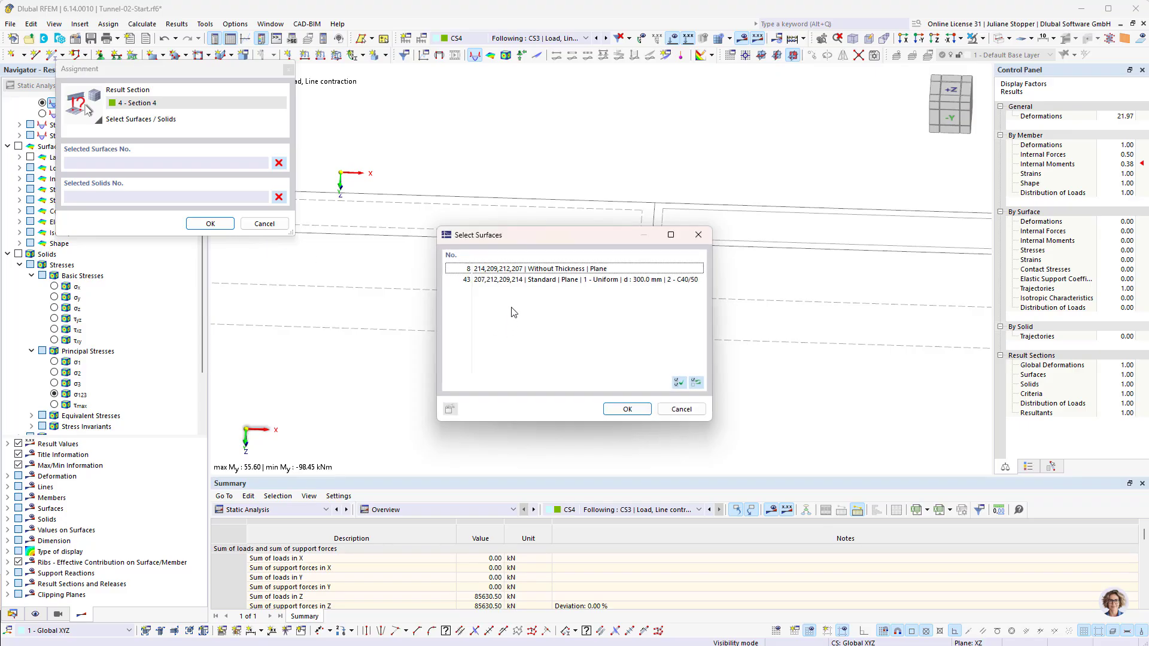
left_click(520, 281)
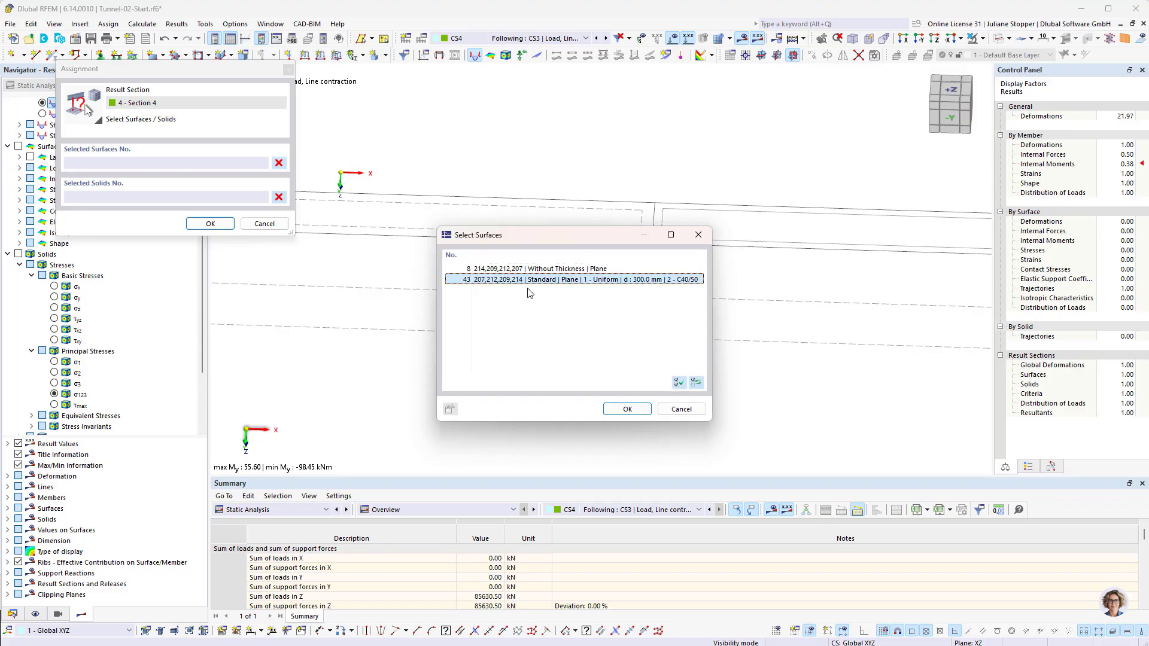
left_click(626, 410)
left_click(209, 225)
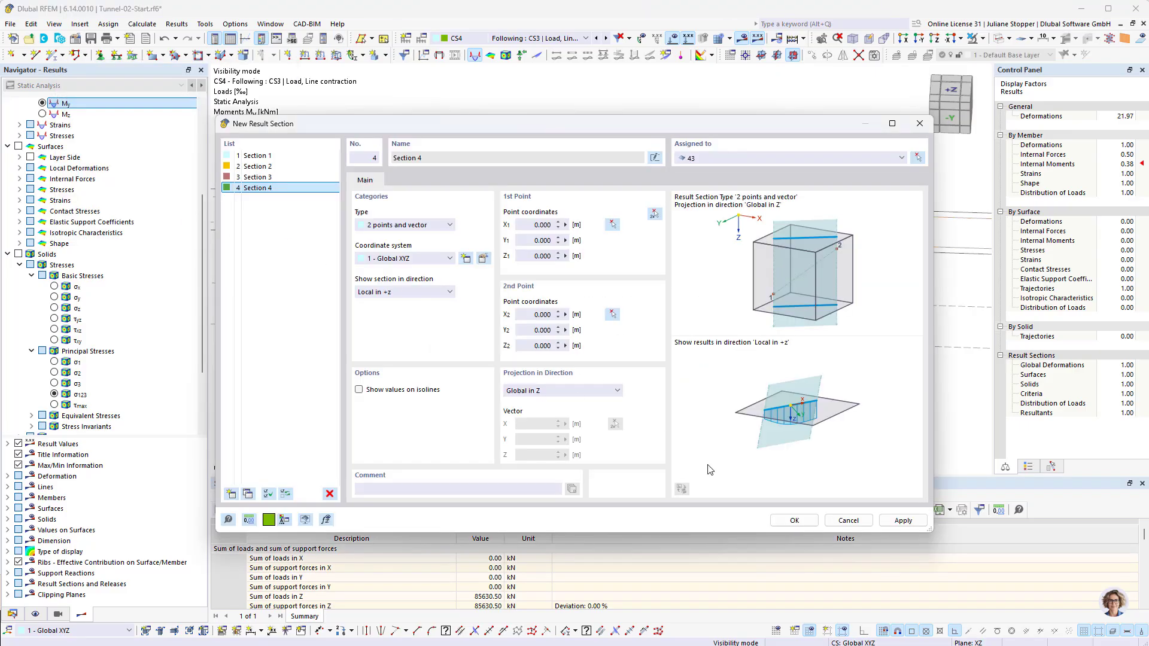
Define the result section by two points at X 5, Y 1, Z 0 and X 20, Y 1, Z 0 m, and create it.
left_click(799, 521)
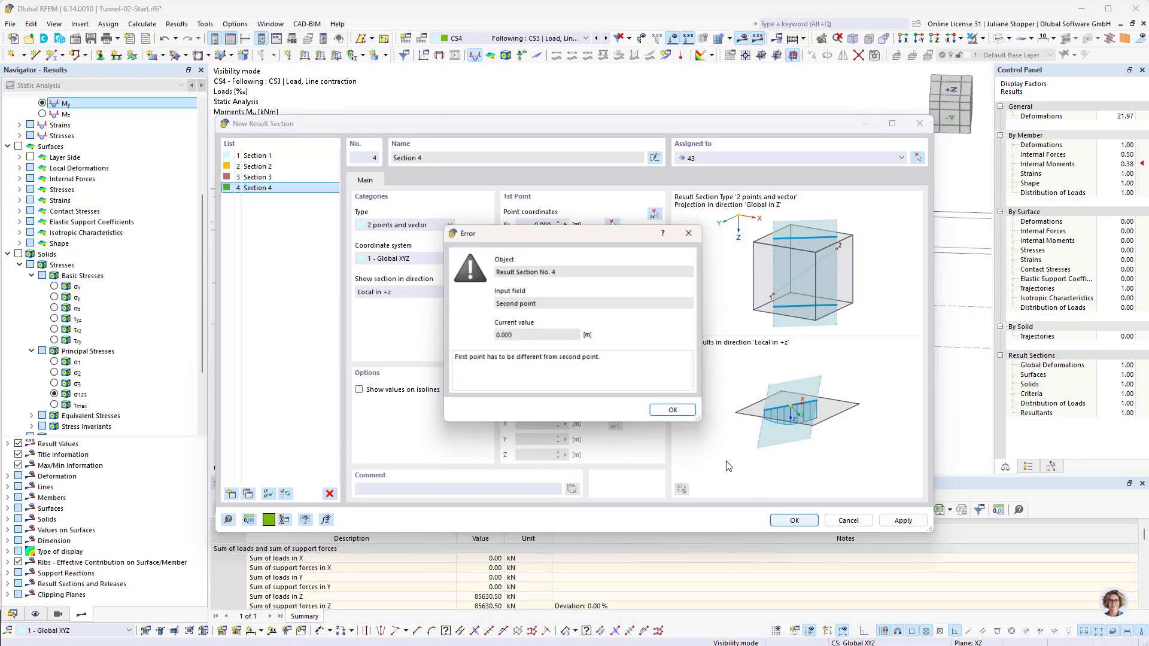
left_click(677, 415)
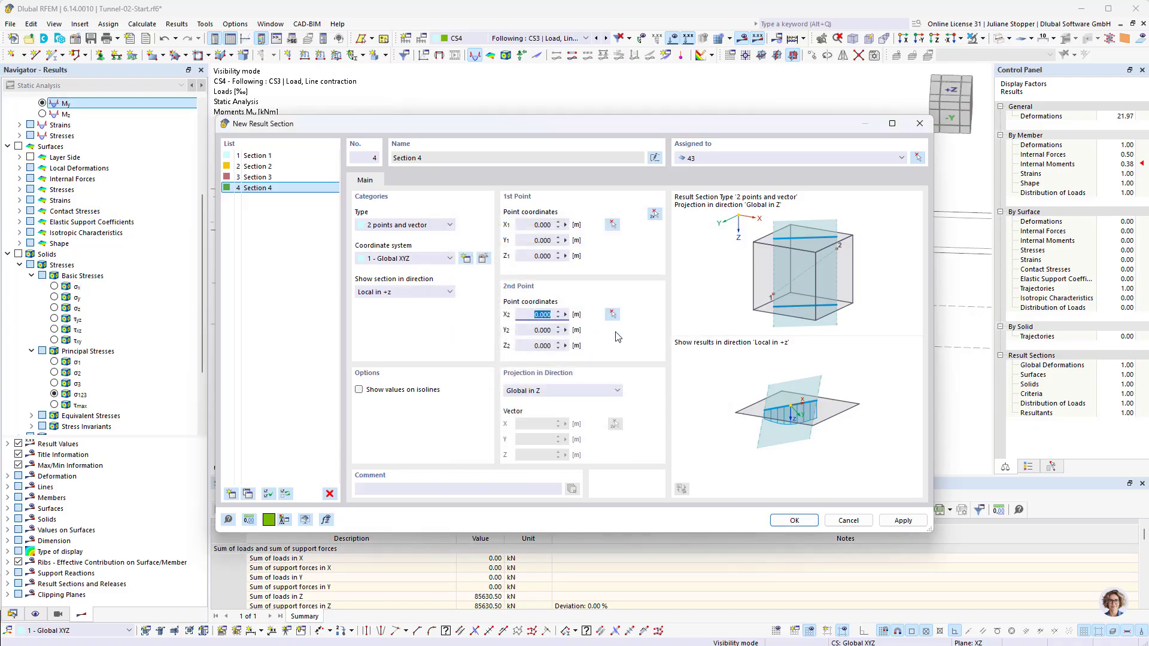
left_click(654, 214)
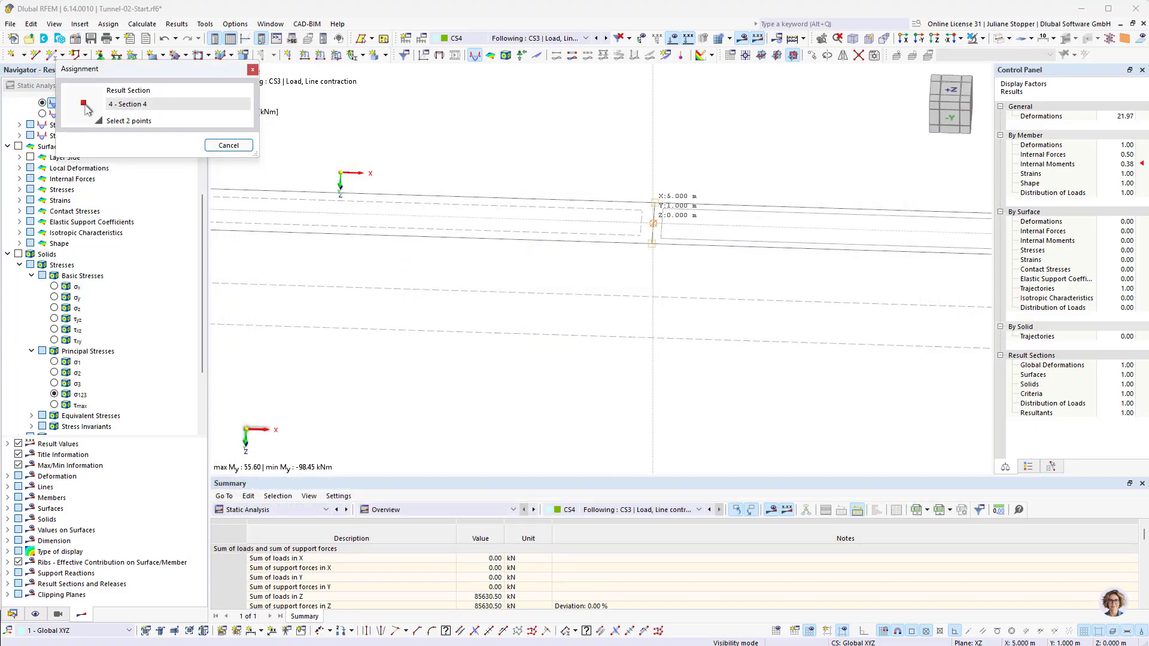
left_click(653, 223)
scroll(628, 267, "down", 4)
middle_click_drag(808, 315, 494, 367)
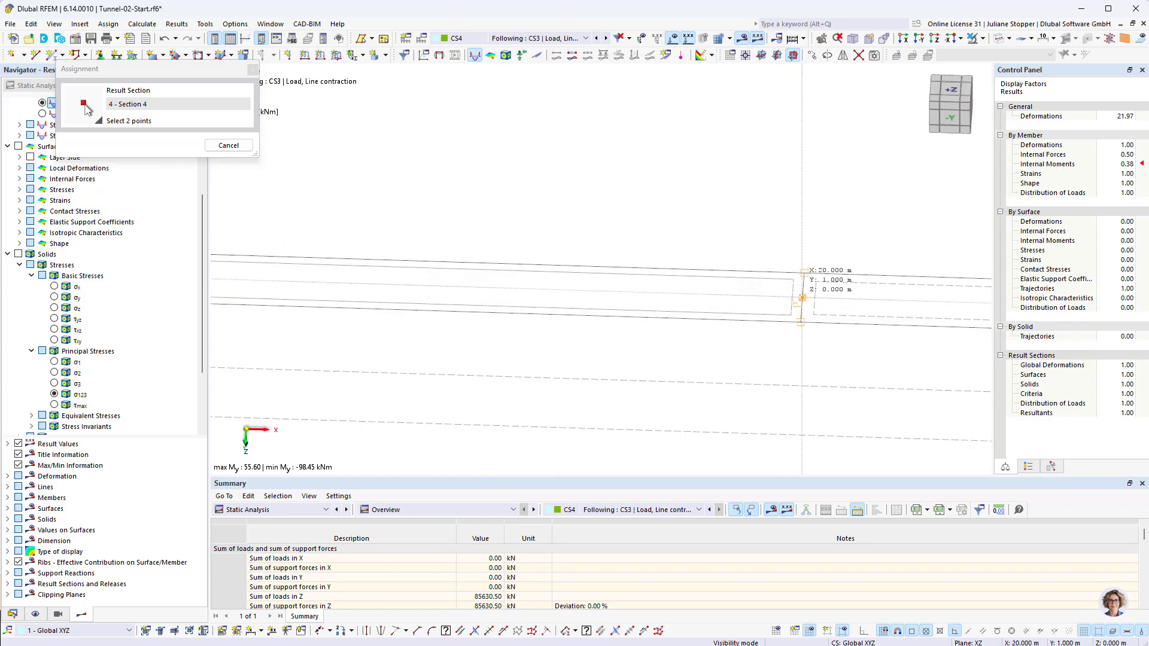
left_click(803, 313)
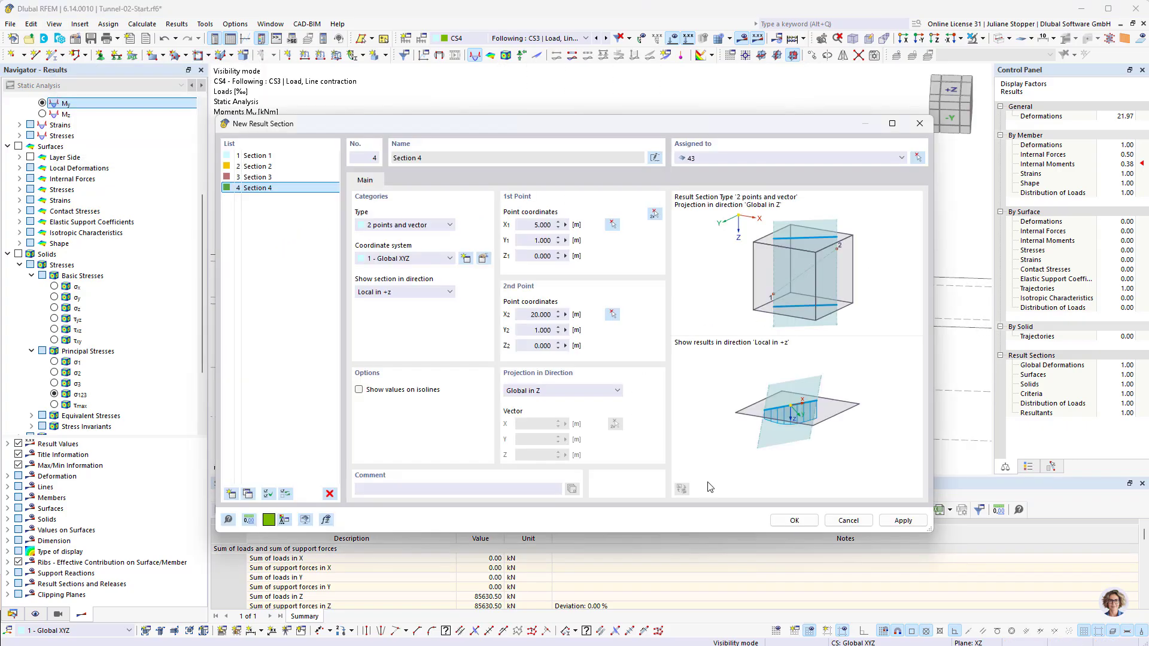
left_click(793, 521)
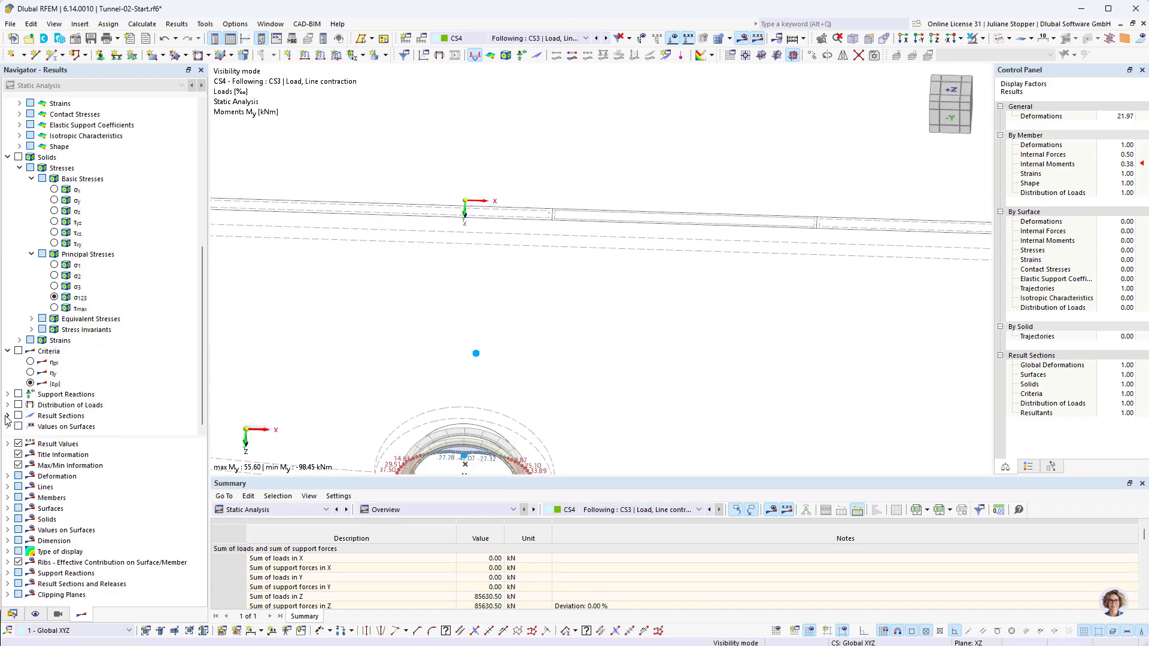
Switch on the result sections display in CS4 with only Section 4 active.
left_click(7, 416)
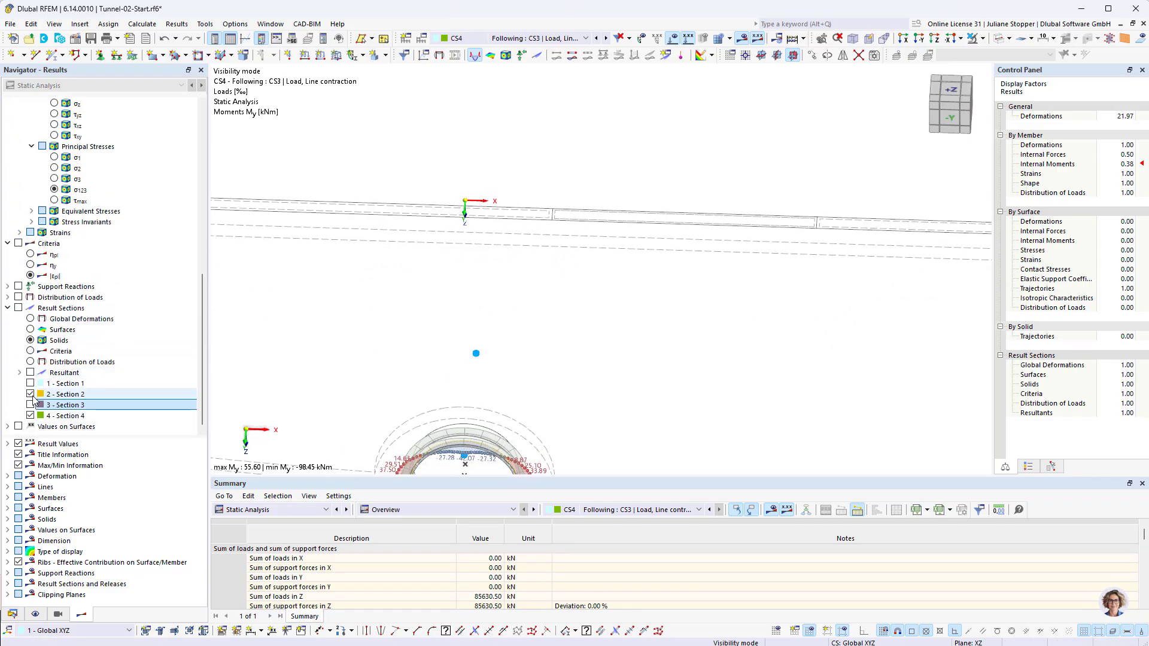
left_click(18, 308)
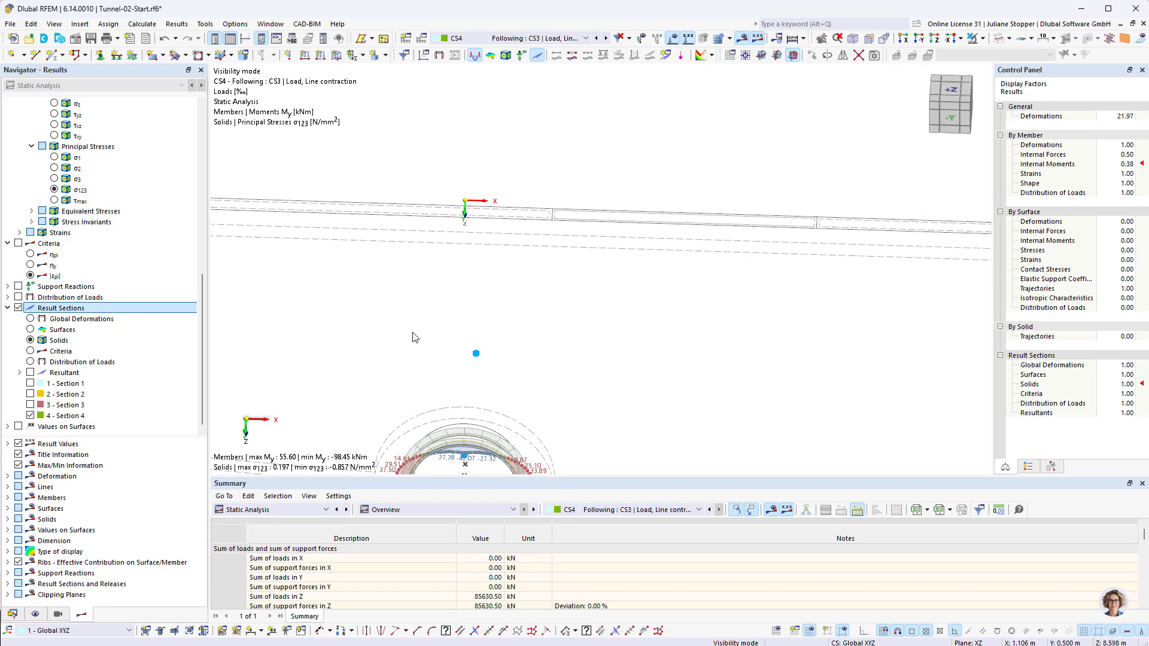
scroll(521, 337, "down", 3)
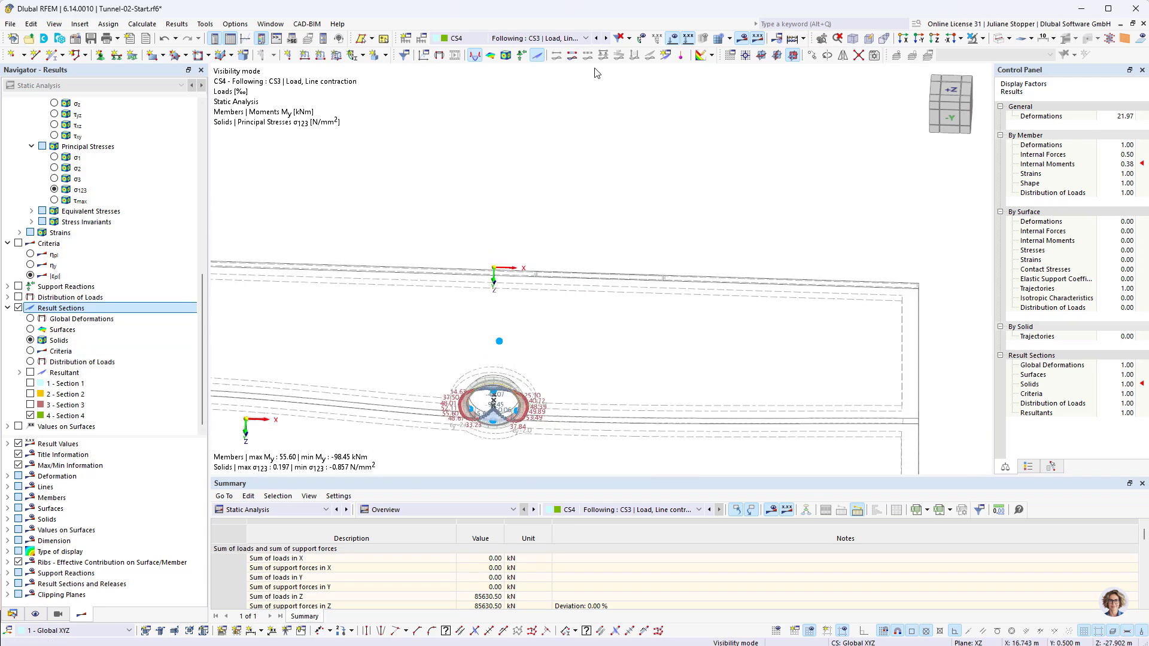
left_click(552, 37)
left_click(526, 145)
middle_click_drag(367, 370, 443, 270, "ctrl")
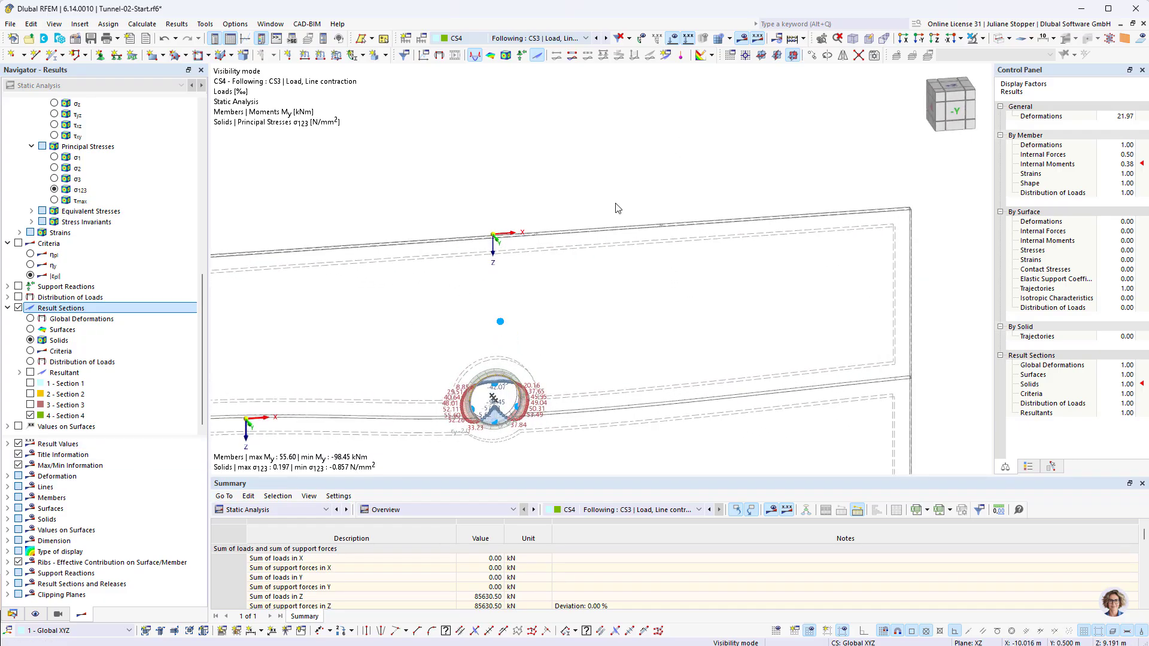
left_click(911, 39)
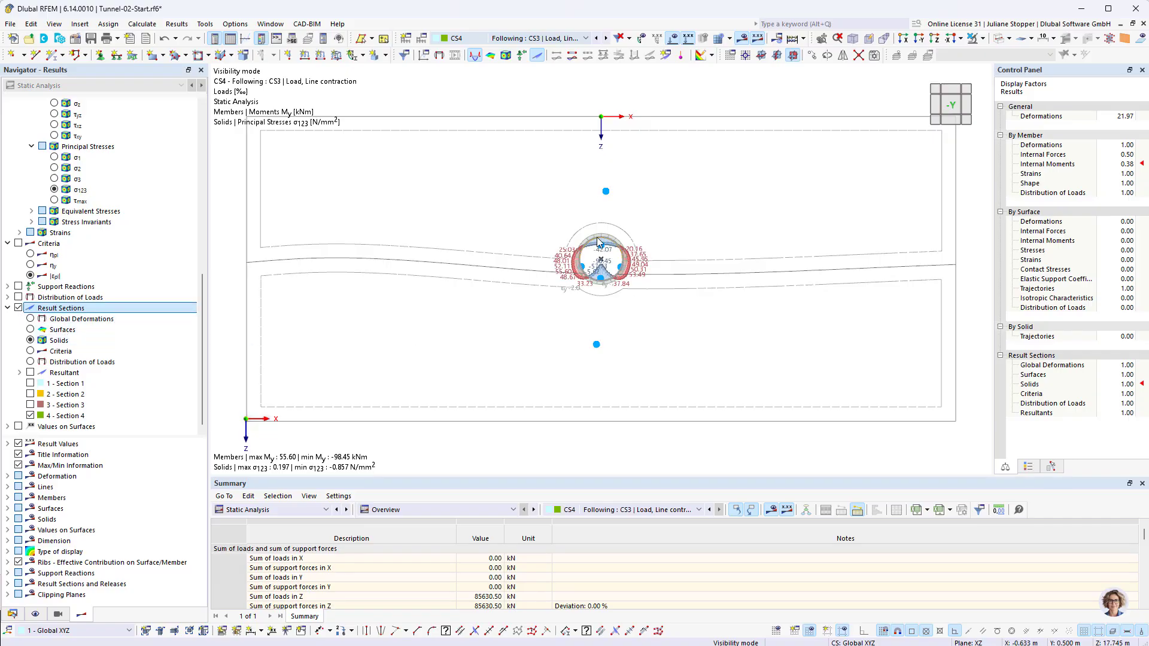
scroll(453, 315, "up", 1)
Activate Sections 1 and 2 as well and leave visibility mode so that the whole model is shown.
left_click(31, 384)
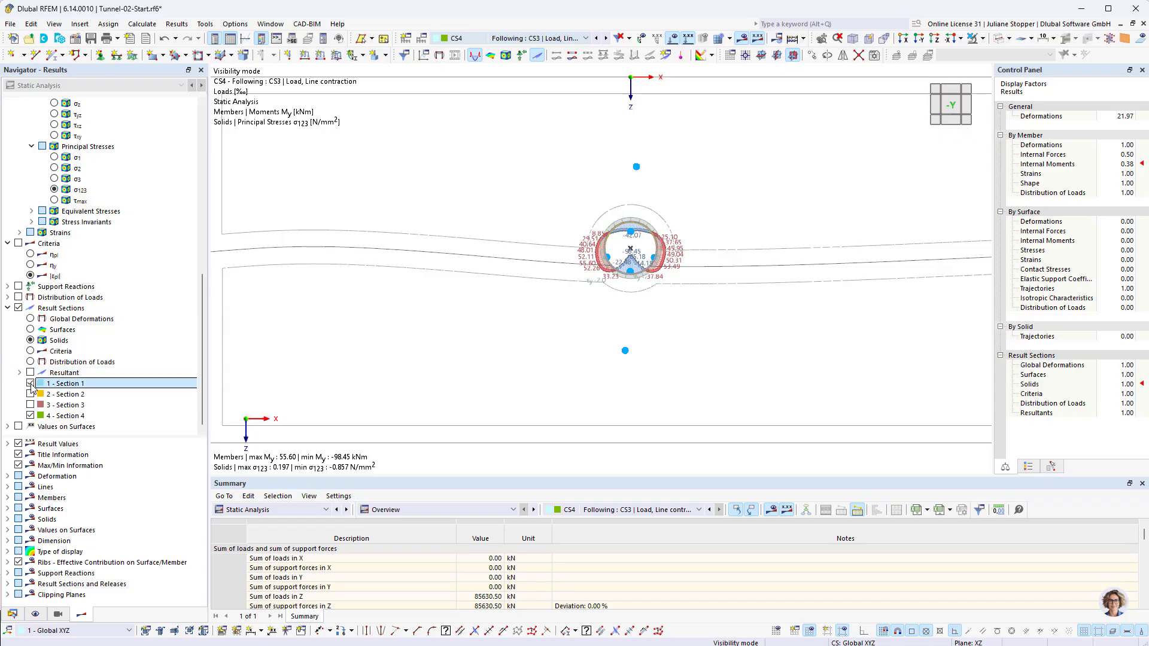
left_click(30, 394)
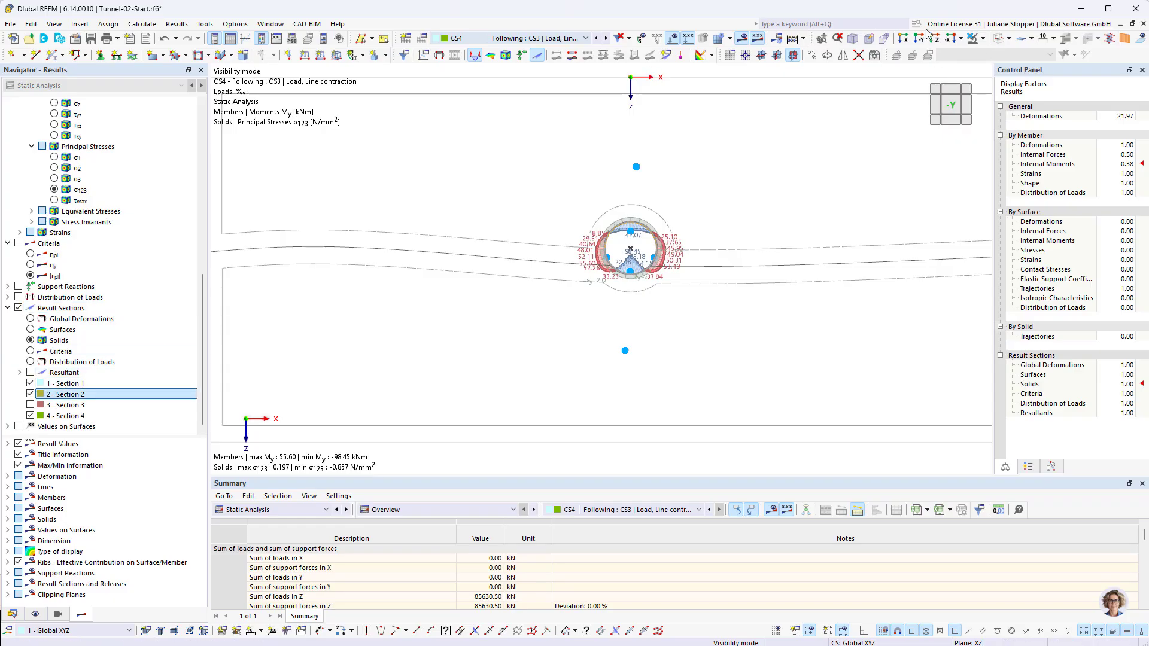
left_click(975, 45)
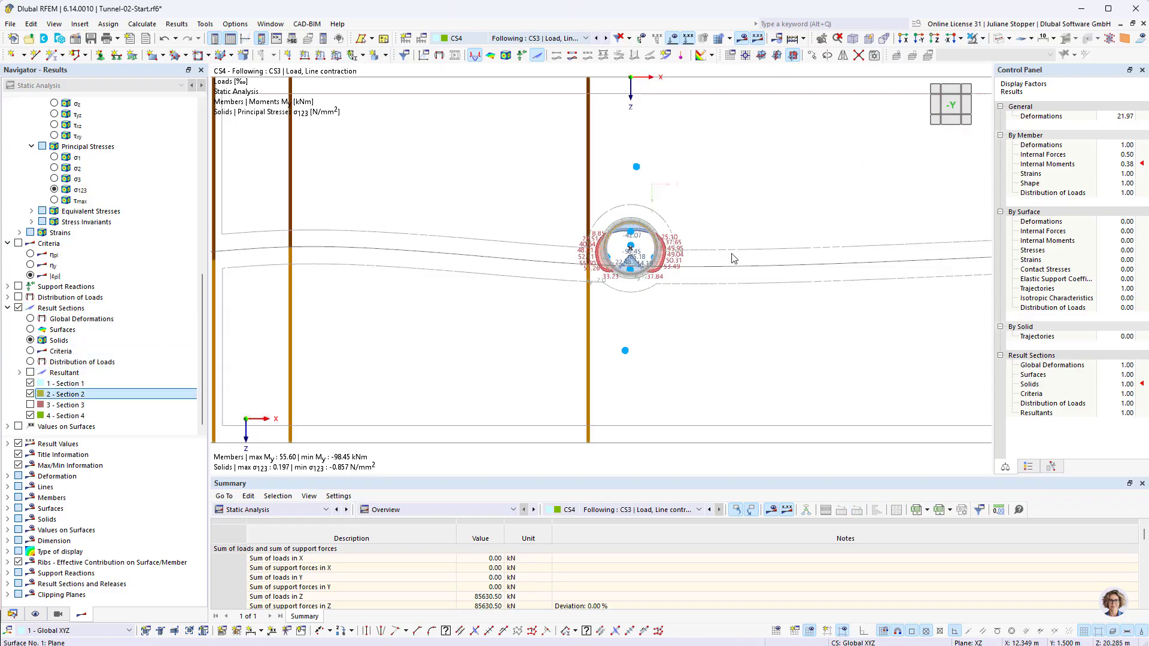
scroll(739, 256, "down", 3)
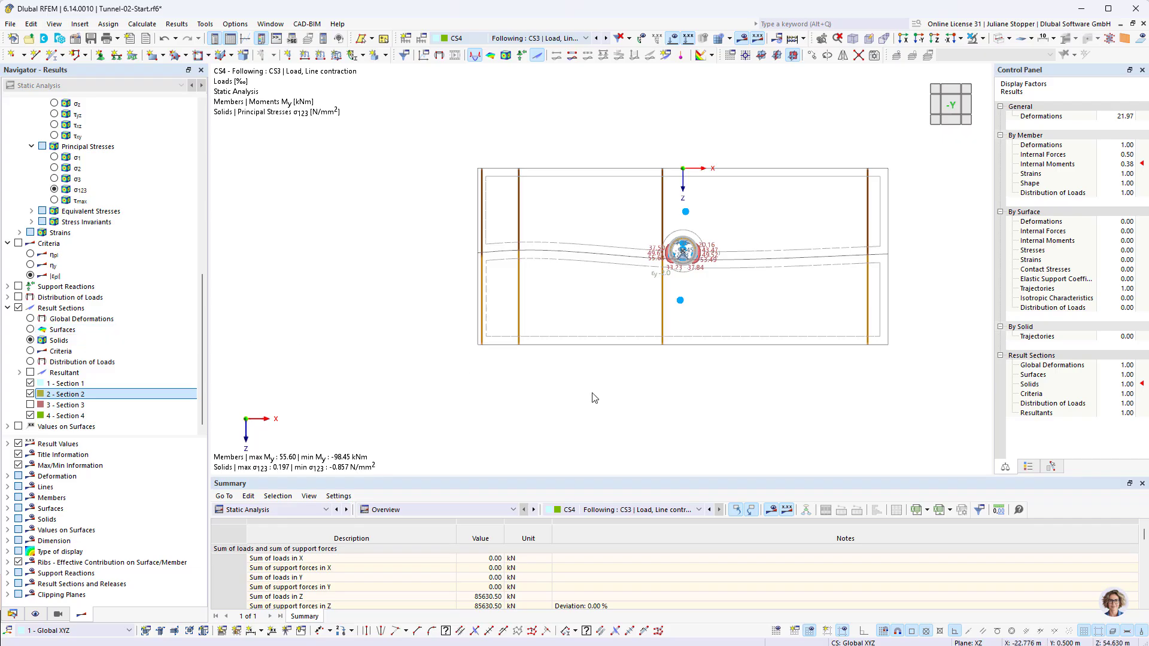
middle_click_drag(590, 394, 526, 398)
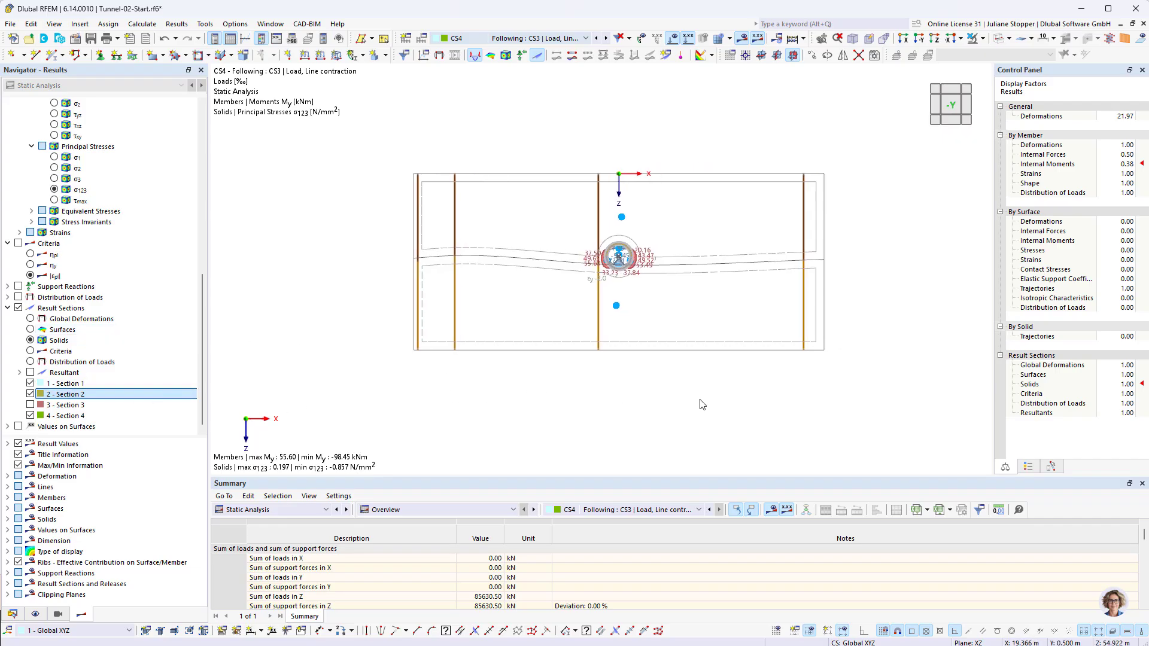
middle_click_drag(702, 406, 672, 398)
scroll(666, 302, "up", 3)
middle_click_drag(534, 282, 616, 315)
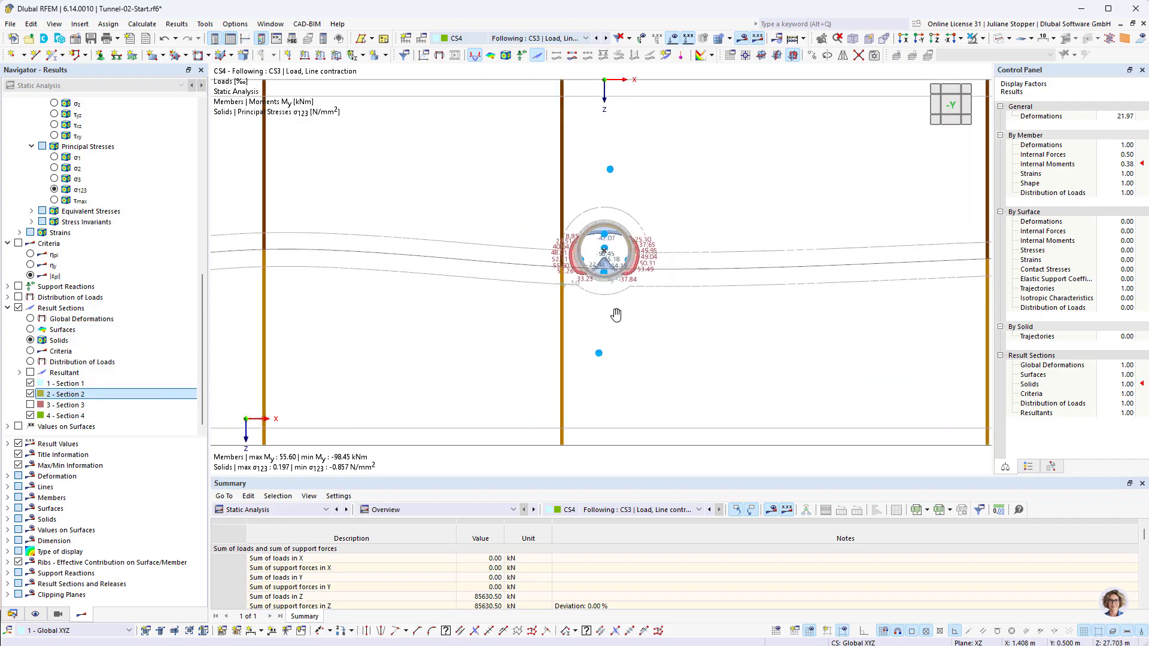
scroll(608, 331, "down", 1)
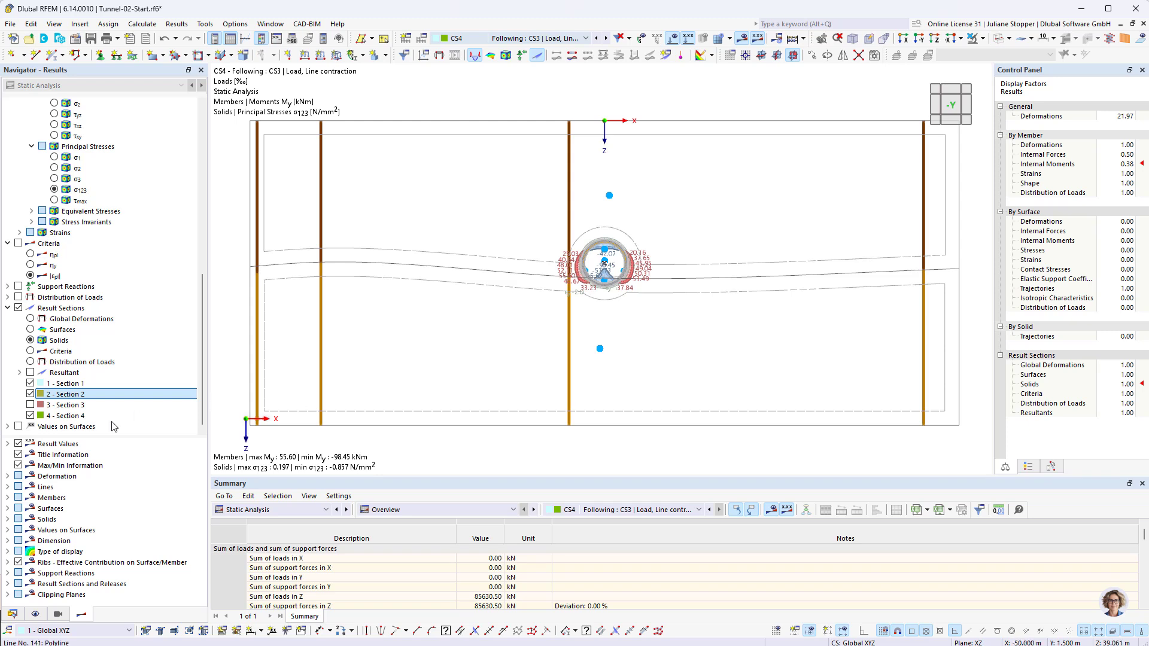
Show global deformations along the result sections and deactivate Sections 1 and 2, keeping only Section 4.
left_click(30, 319)
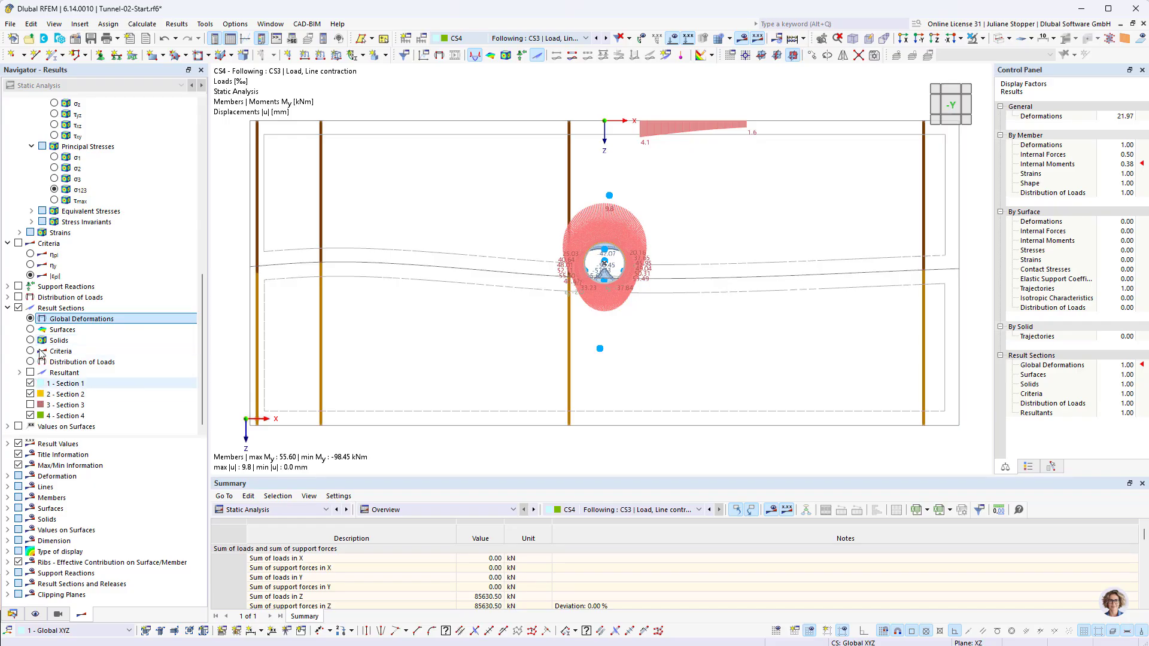
left_click(30, 383)
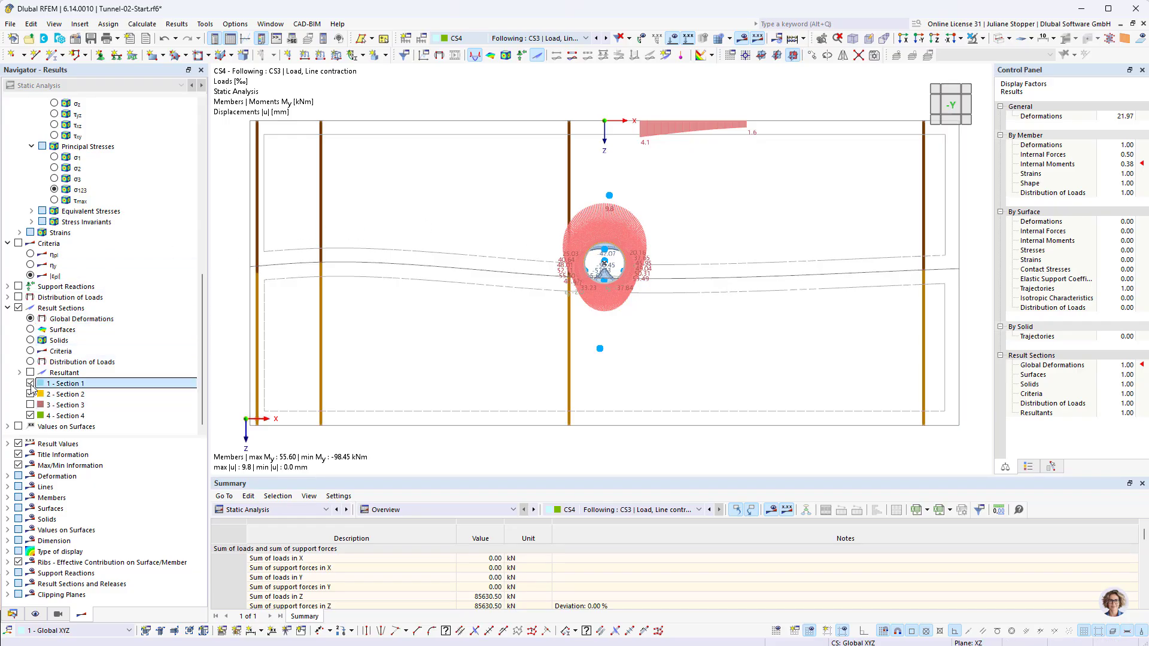
left_click(30, 394)
scroll(668, 157, "up", 2)
scroll(668, 156, "up", 1)
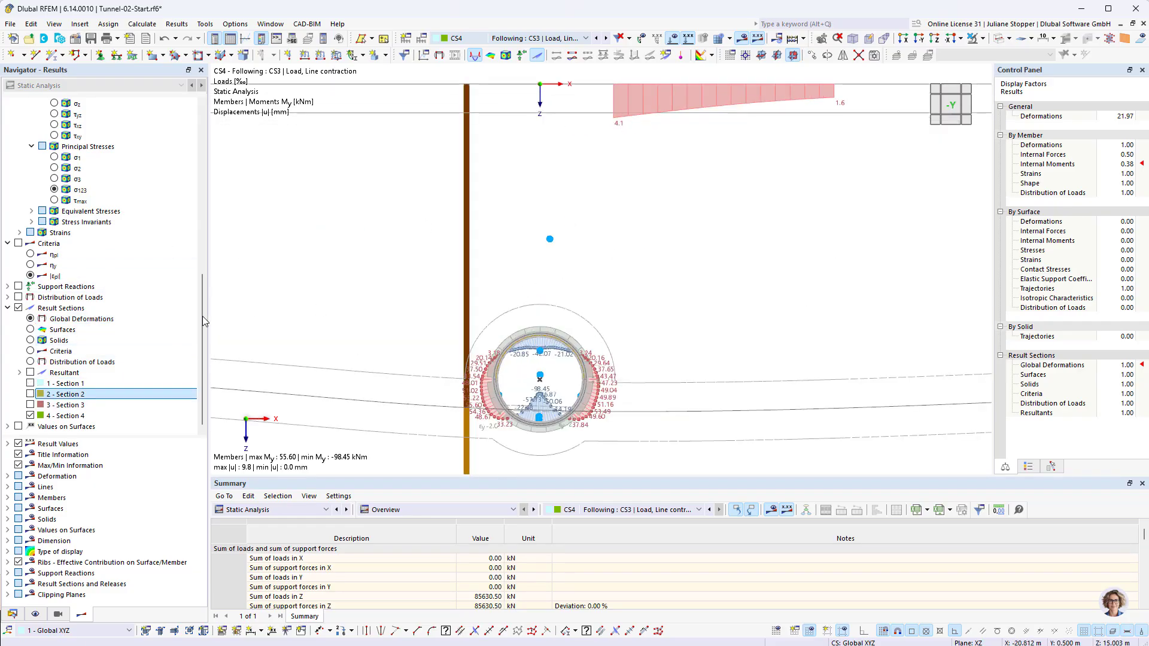
Switch off the member results so only the result section's displacements are displayed.
scroll(202, 316, "up", 10)
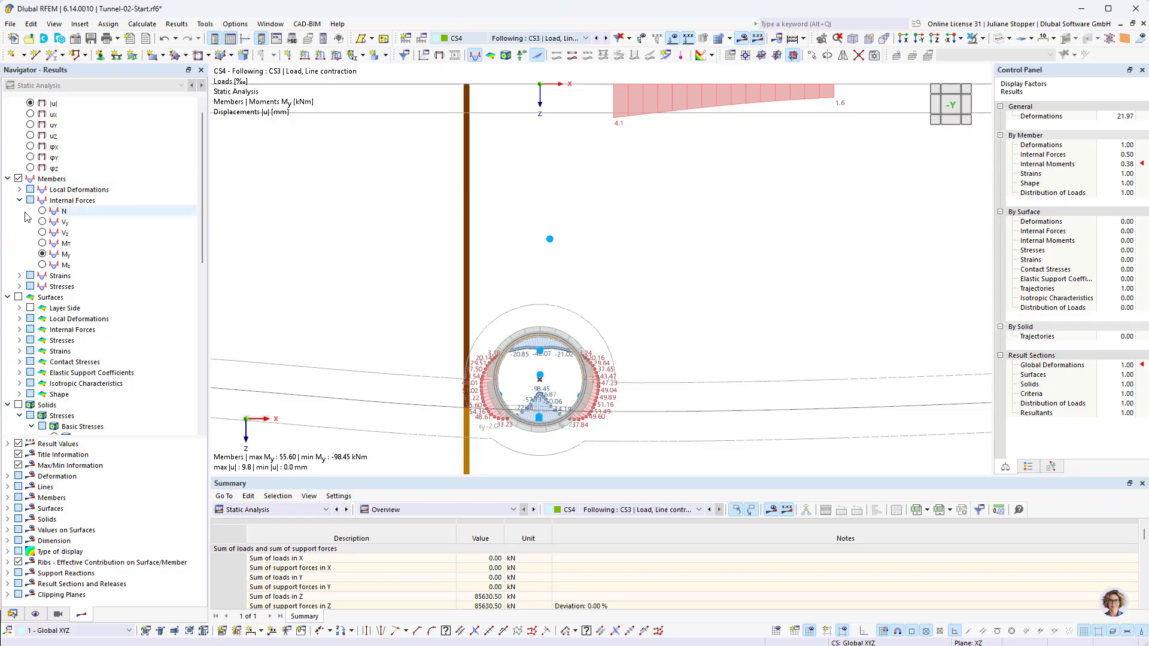
left_click(18, 178)
middle_click_drag(875, 124, 844, 197)
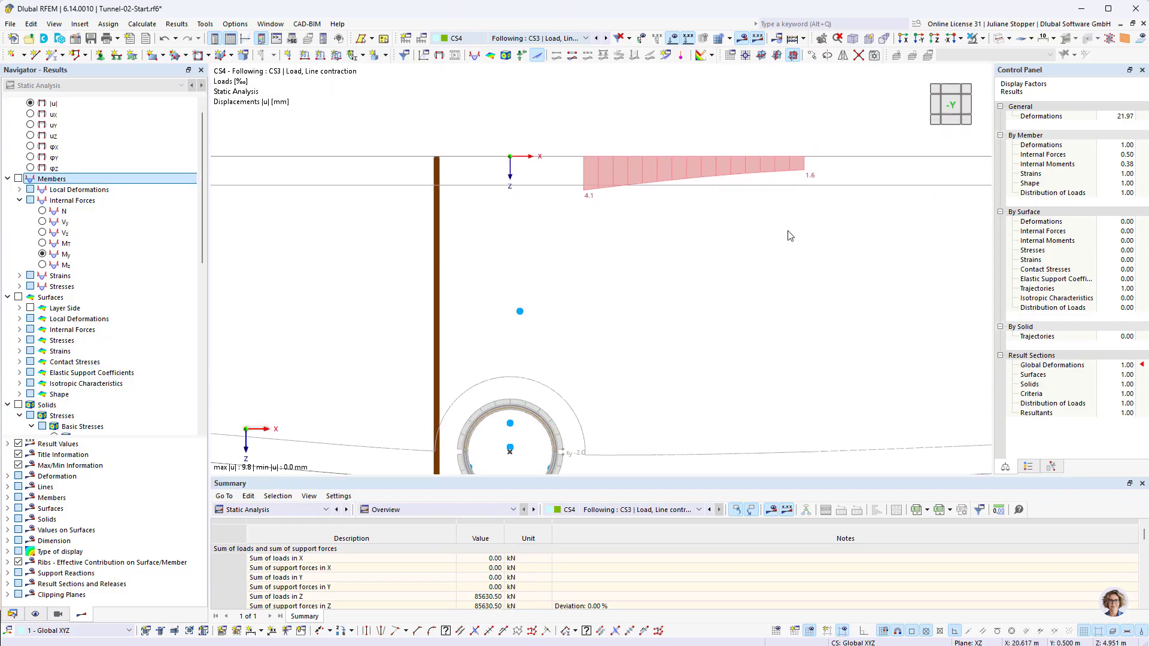
Turn on the display of result objects so the result sections are labelled in the model.
left_click(36, 615)
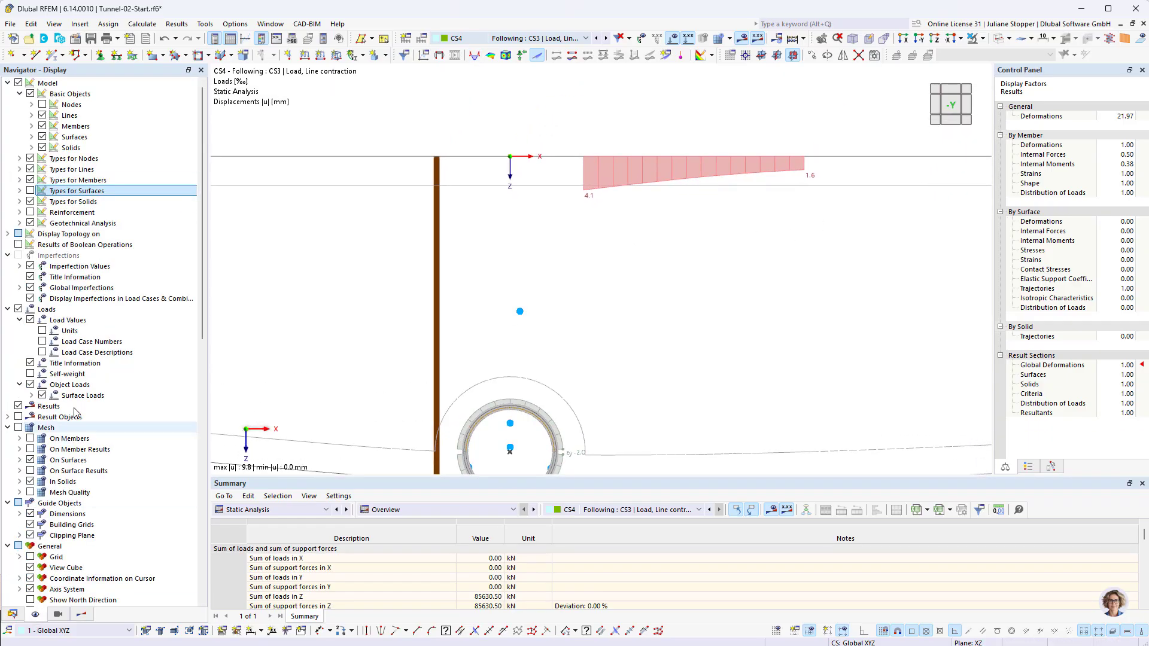
scroll(84, 359, "down", 2)
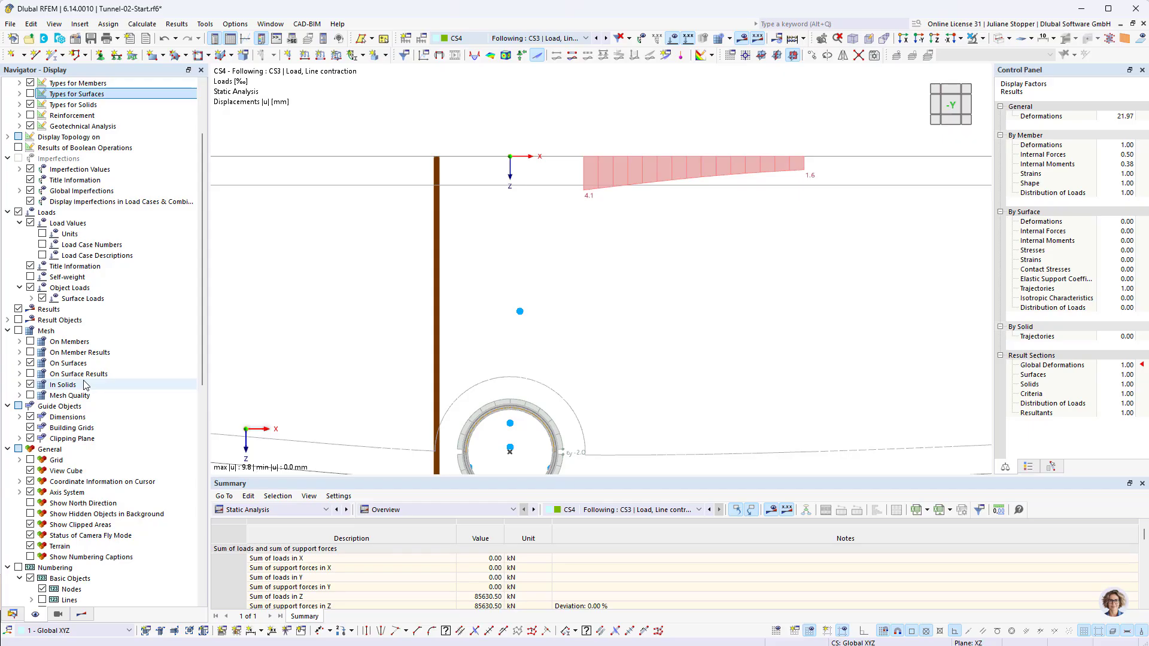
scroll(84, 385, "down", 5)
scroll(84, 385, "down", 9)
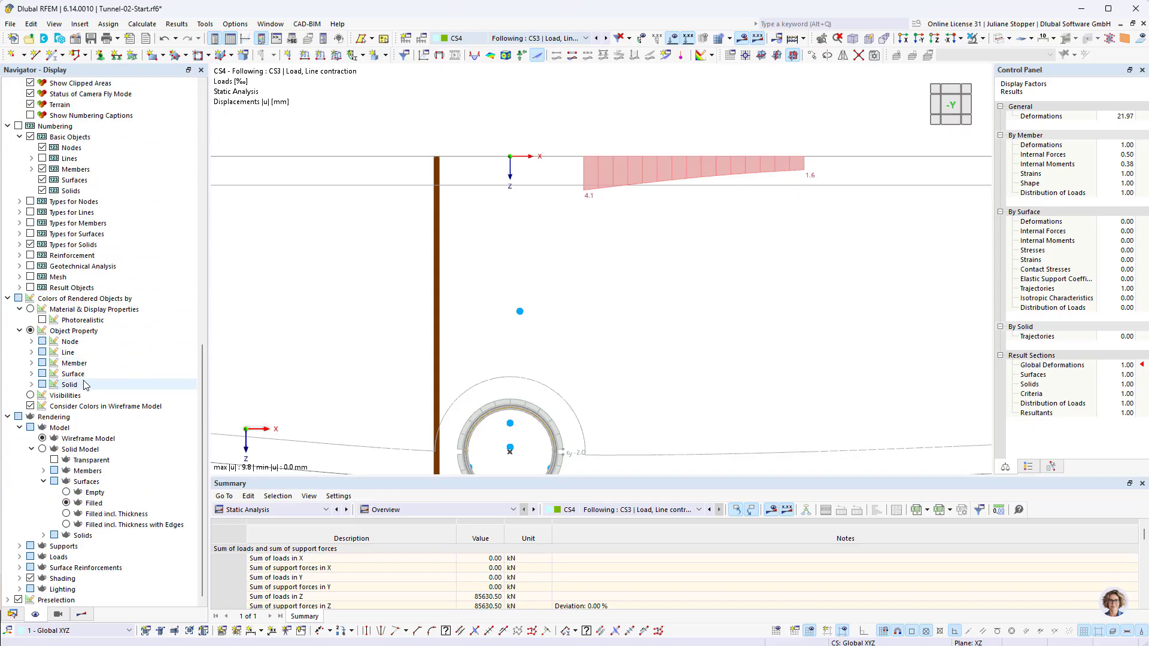
scroll(83, 385, "up", 12)
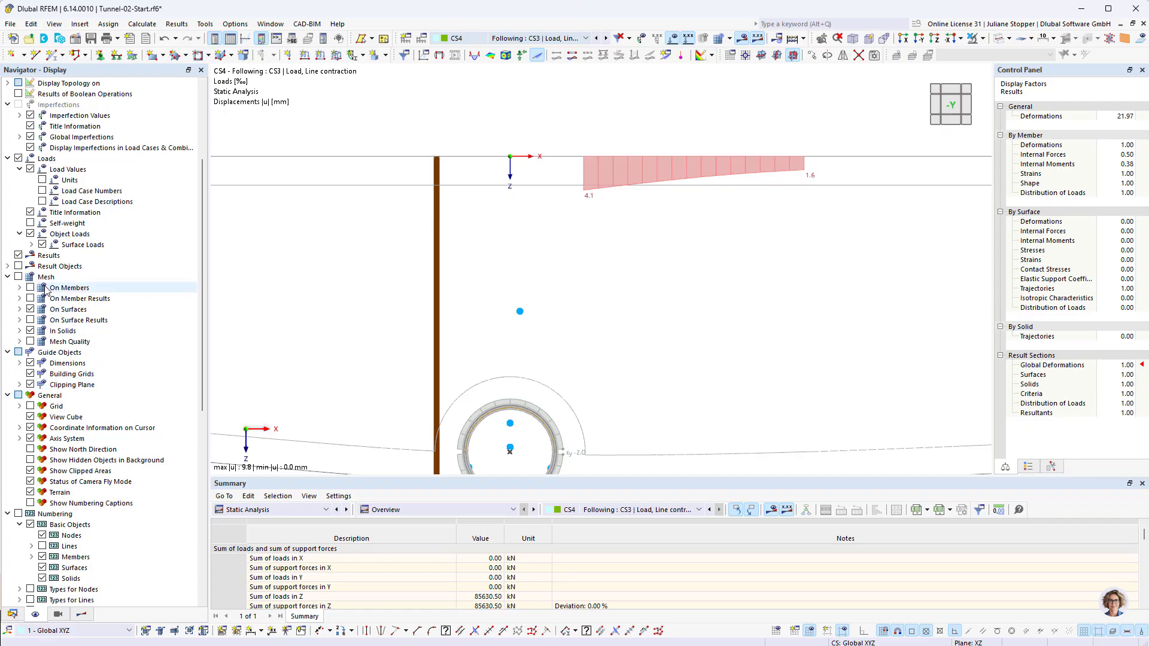
left_click(19, 266)
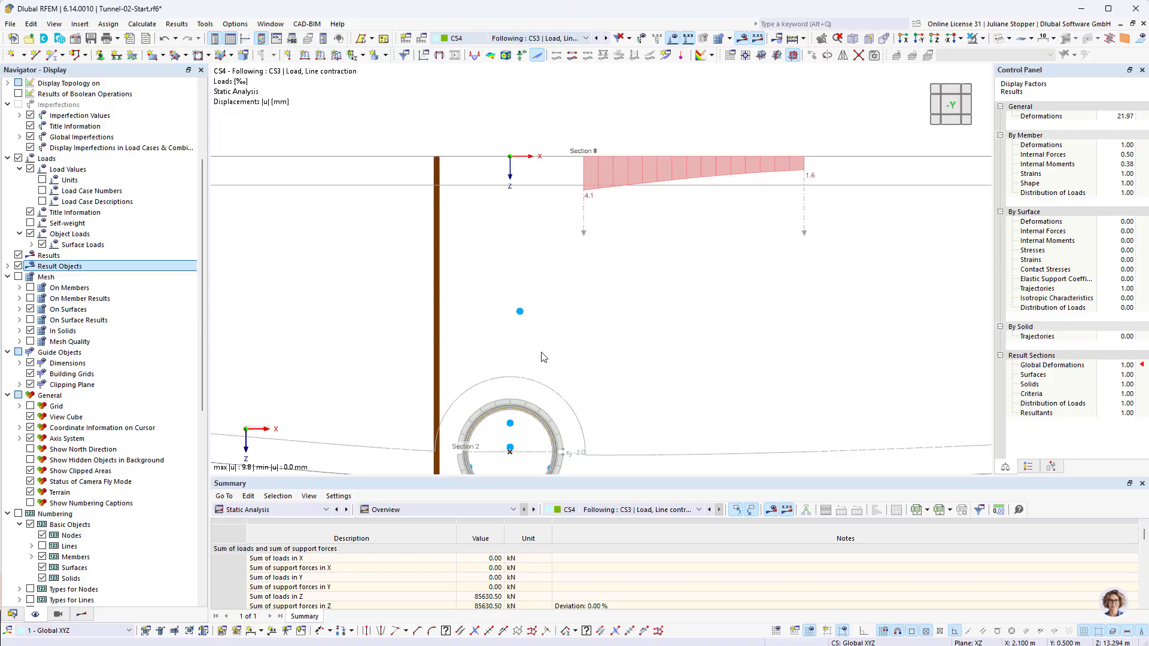
middle_click_drag(537, 346, 630, 291)
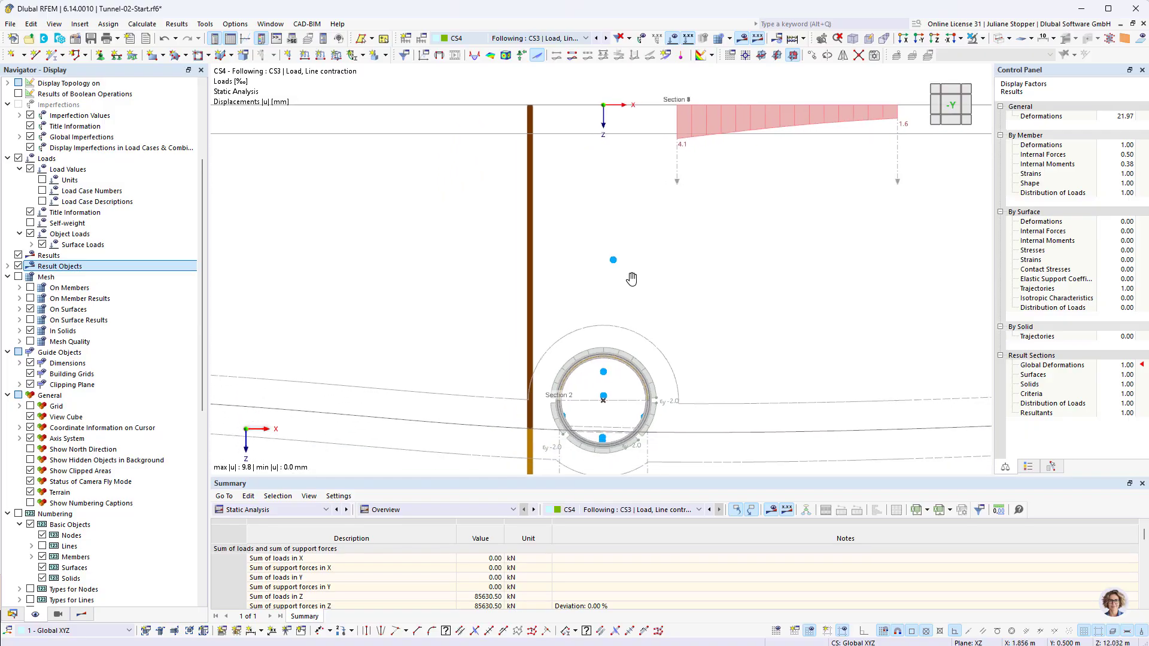
Display the stress invariant p in the solids for CS4 and examine its distribution around the tunnel.
left_click(84, 615)
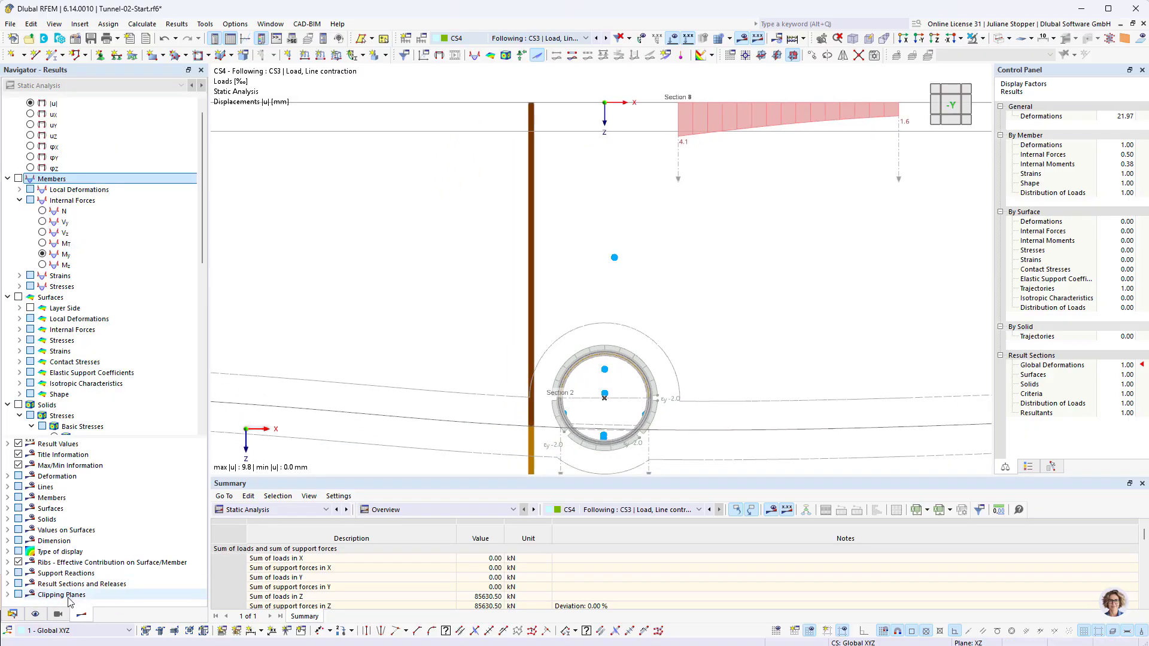
scroll(126, 227, "down", 4)
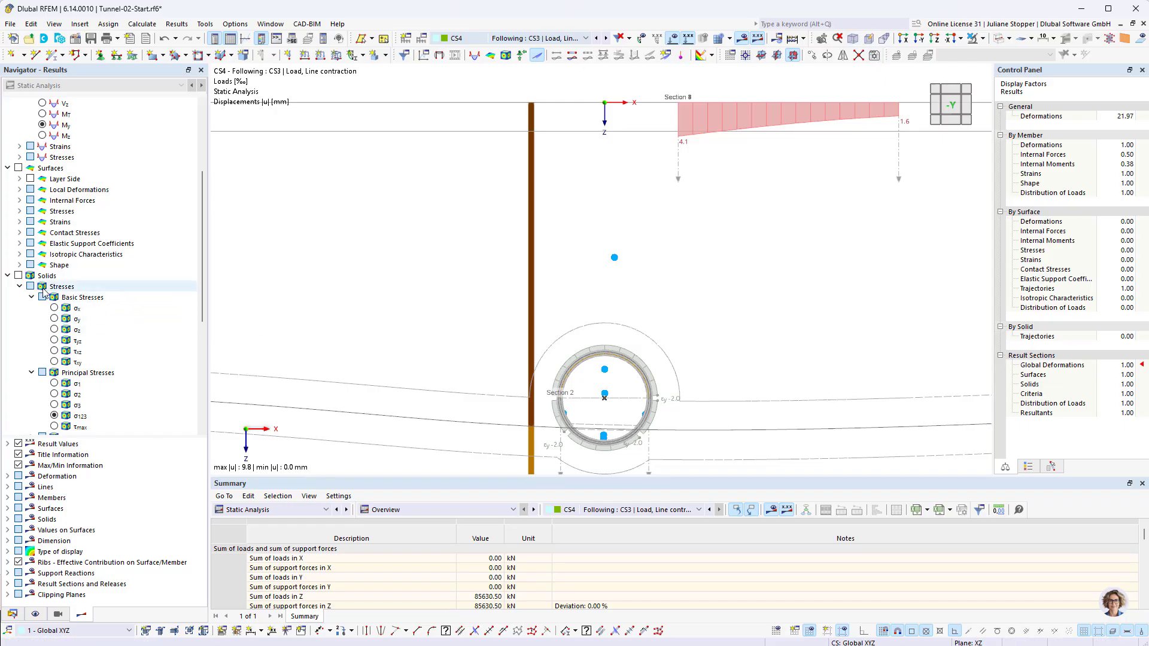
scroll(18, 285, "down", 4)
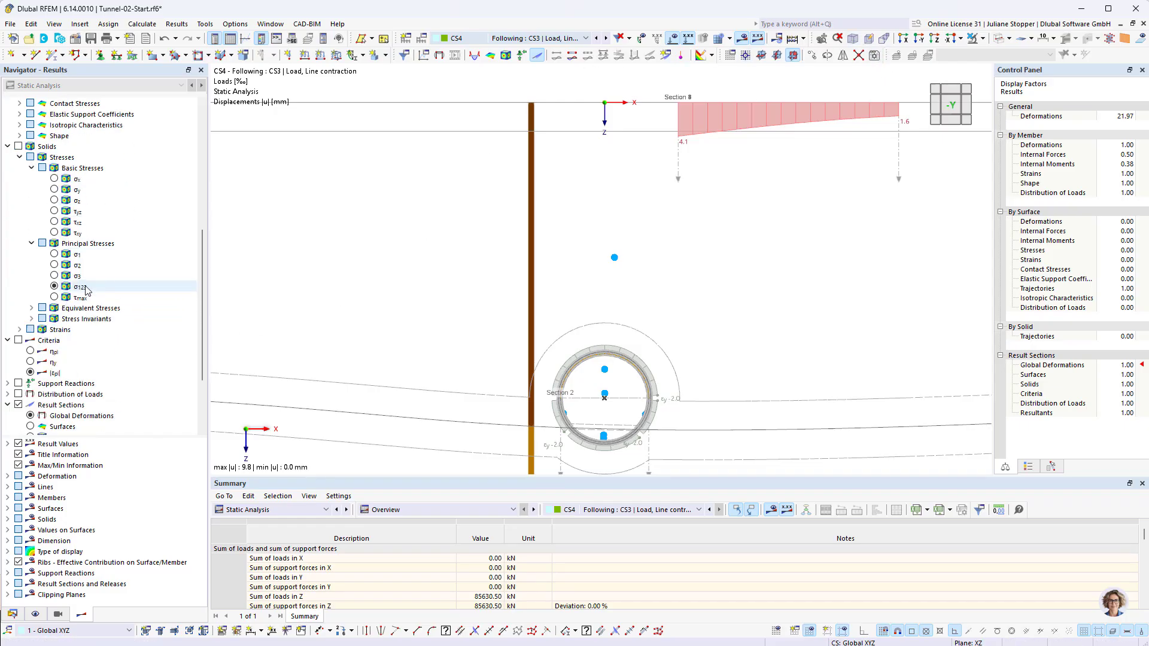
left_click(32, 318)
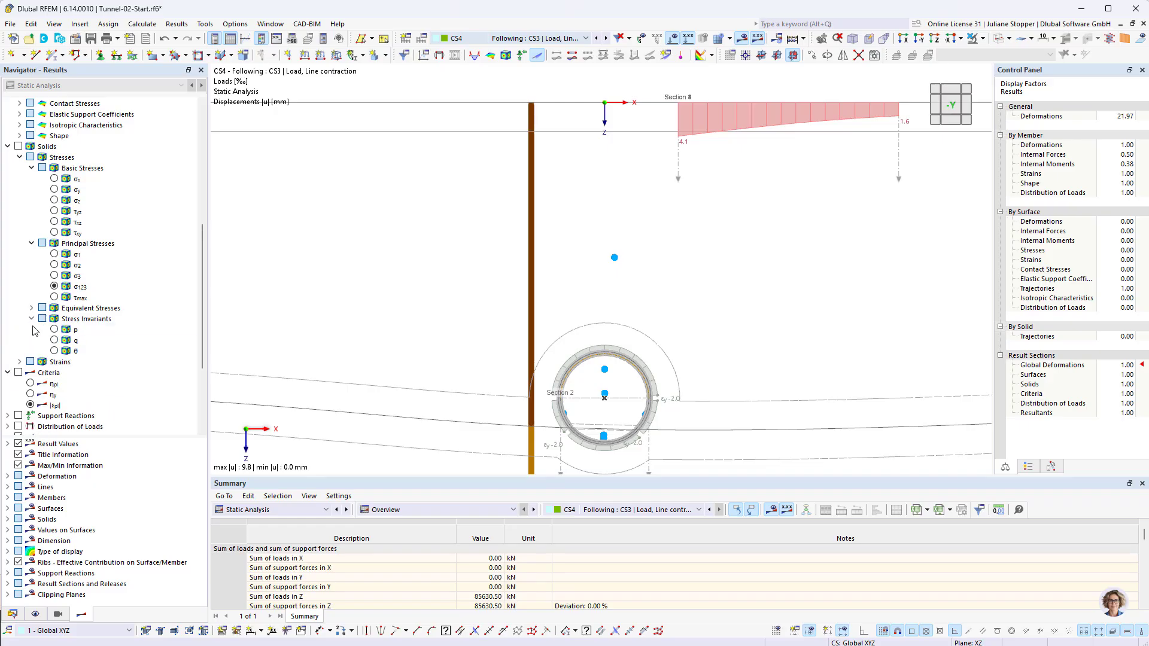
left_click(55, 330)
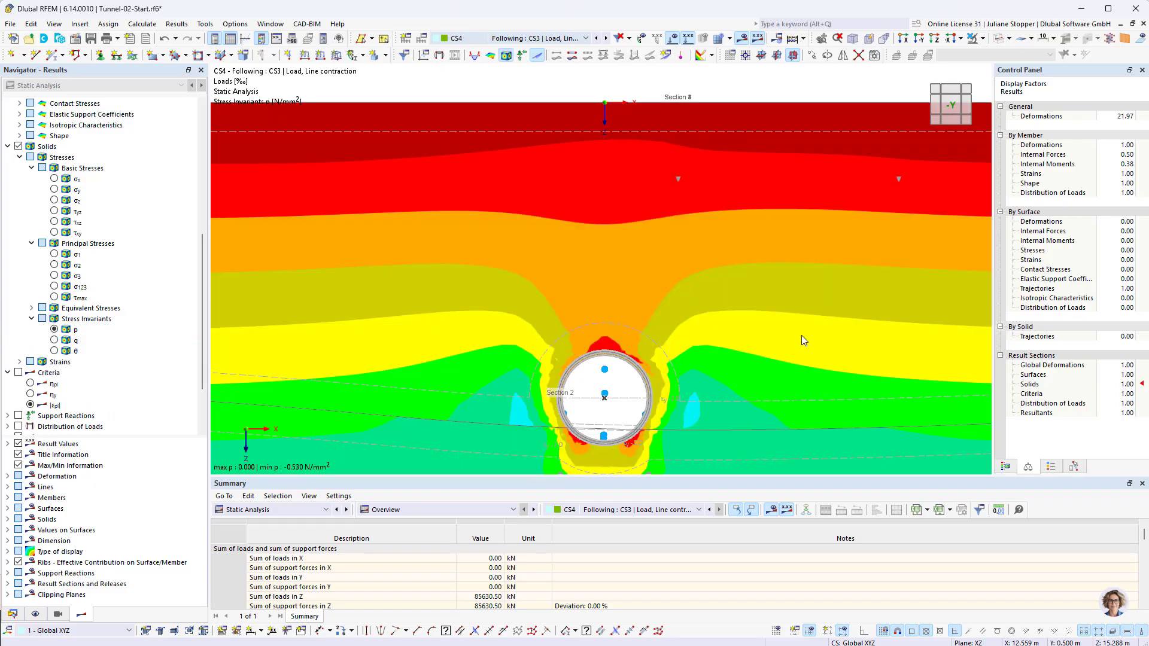
scroll(545, 343, "down", 2)
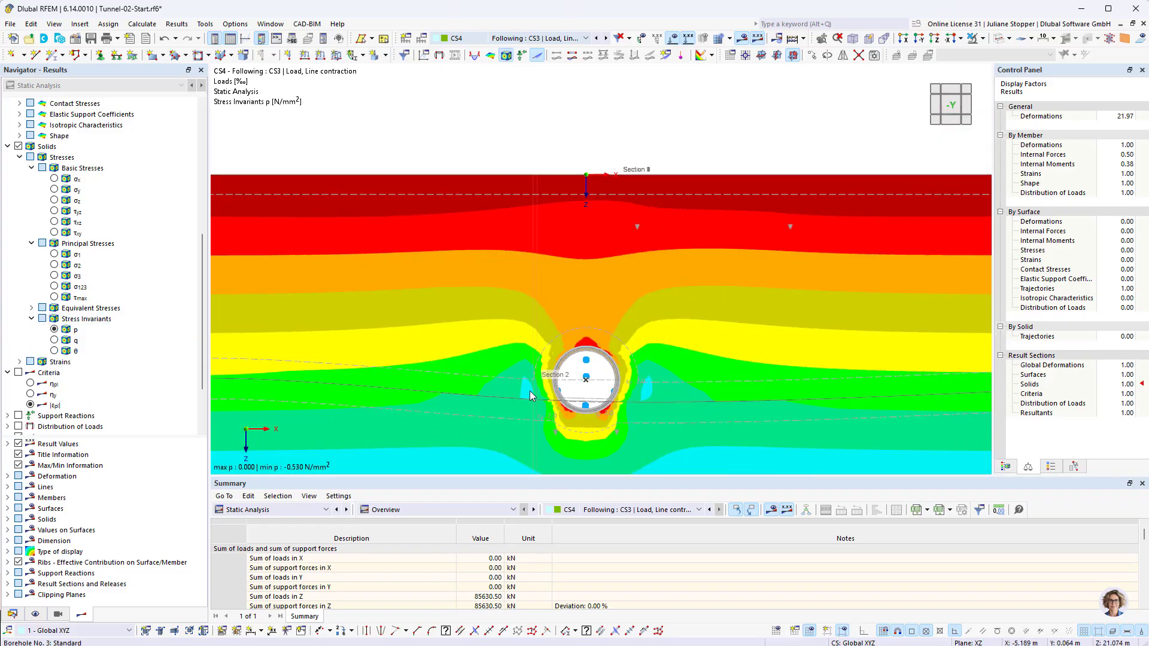
middle_click_drag(530, 390, 539, 320)
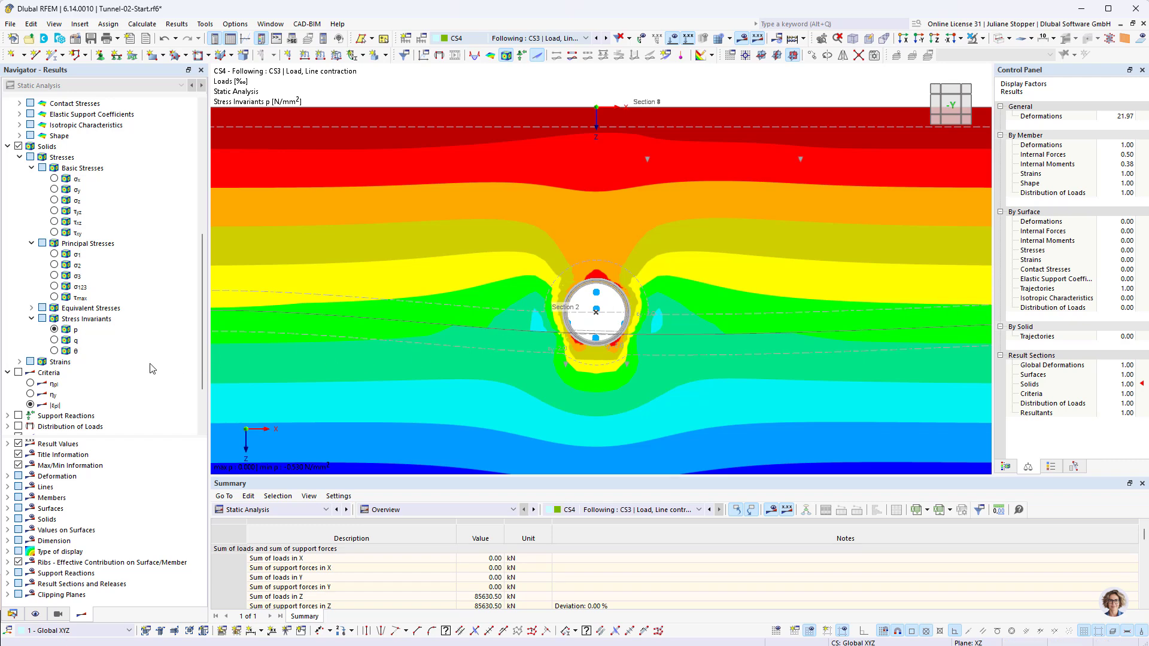
Display the stress invariant q in the solids and examine its distribution down to the soil model's base.
left_click(55, 341)
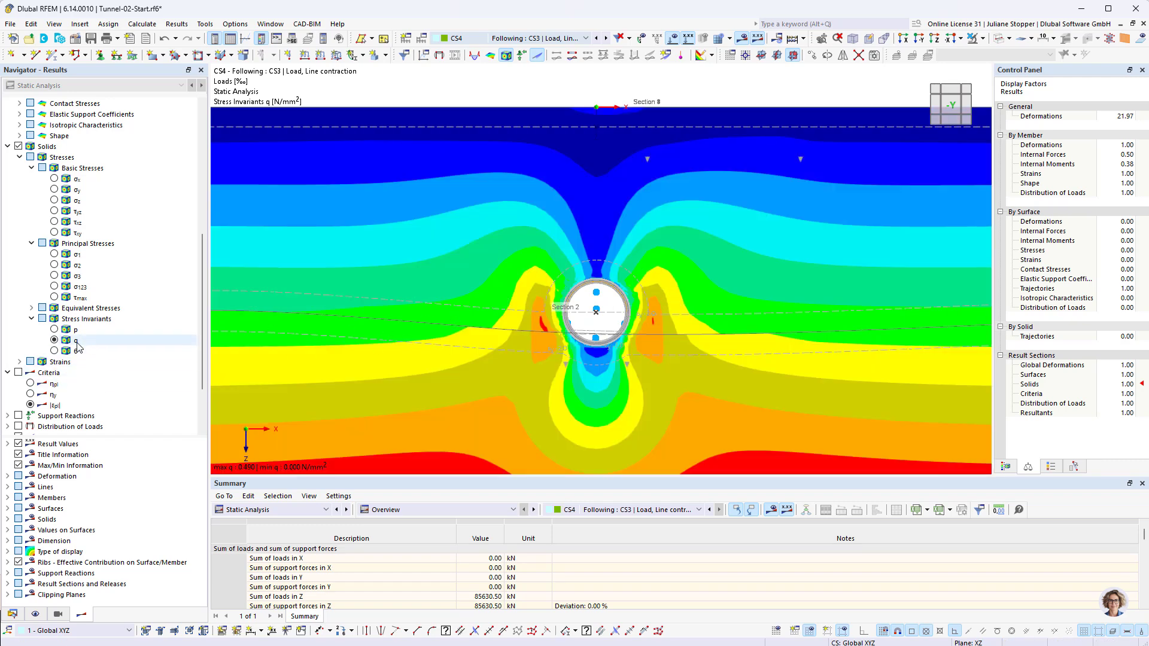
middle_click_drag(478, 361, 514, 334)
scroll(566, 347, "down", 1)
middle_click_drag(561, 390, 558, 359)
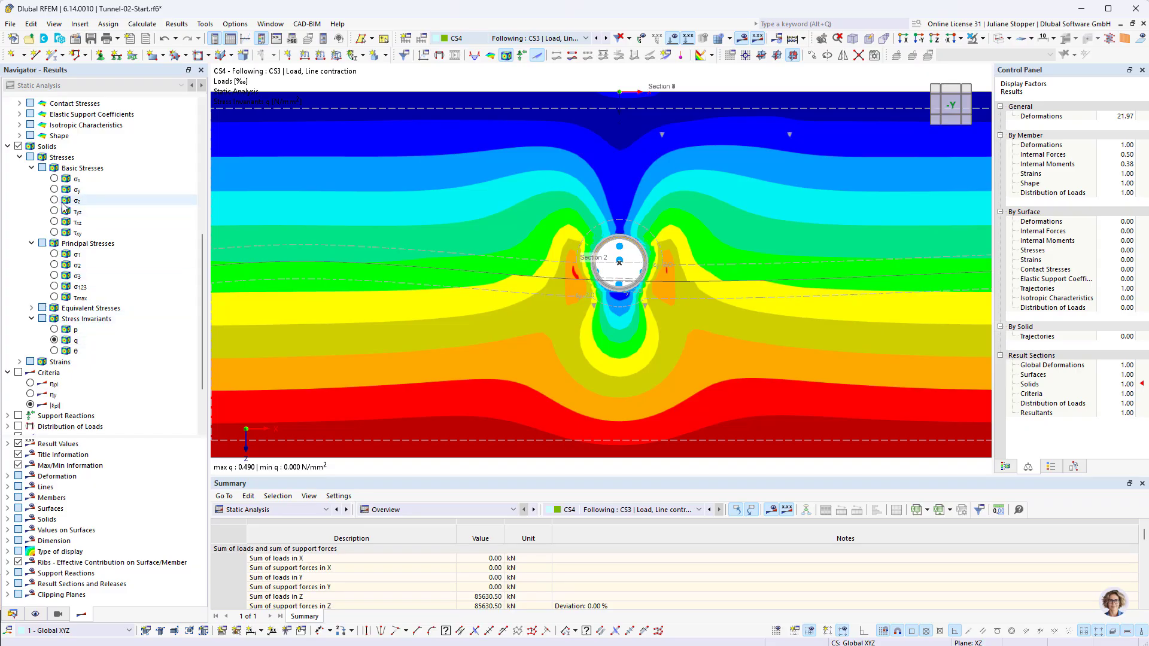
Switch off the solid stress results for the whole model.
scroll(64, 206, "up", 5)
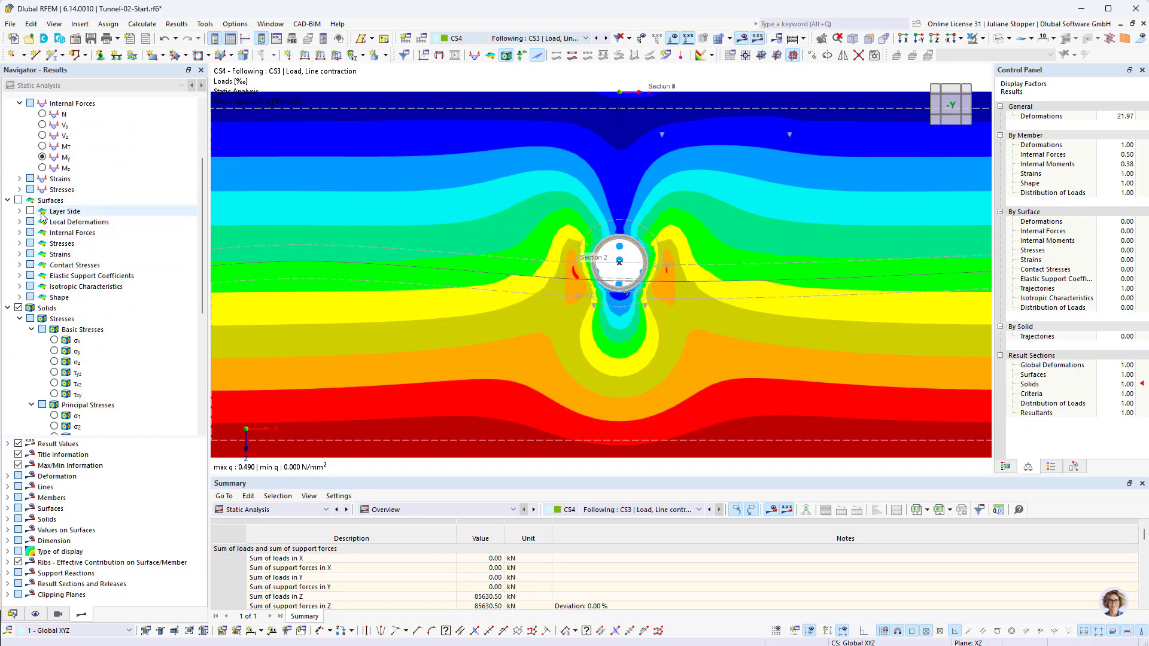
scroll(487, 296, "down", 2)
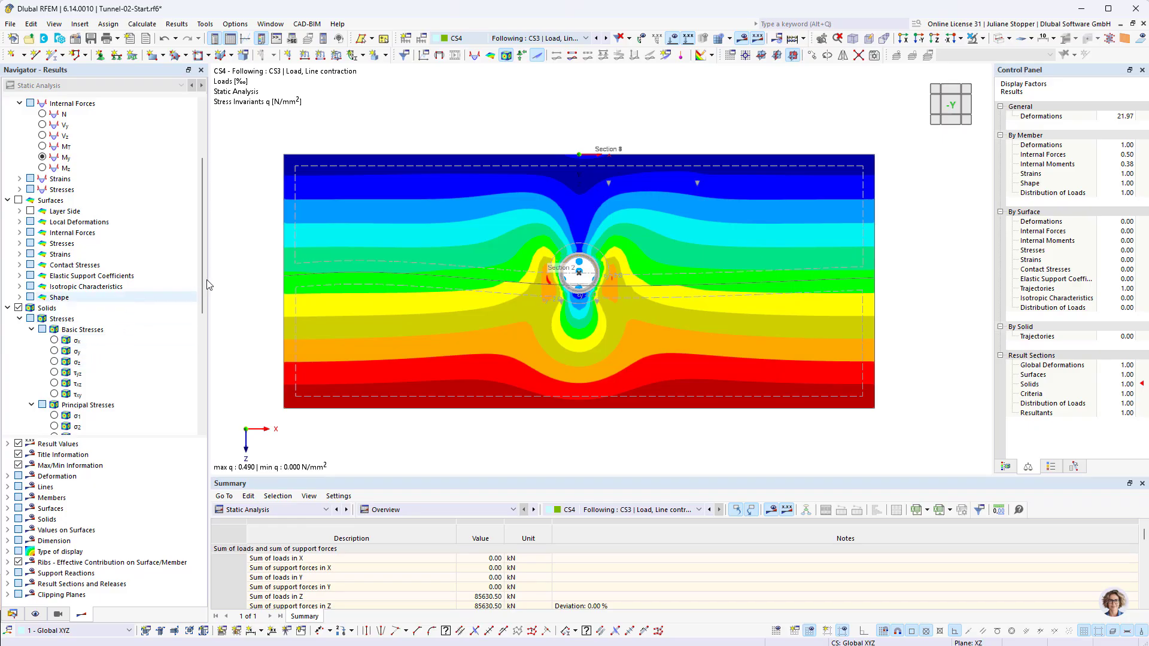
scroll(43, 420, "down", 3)
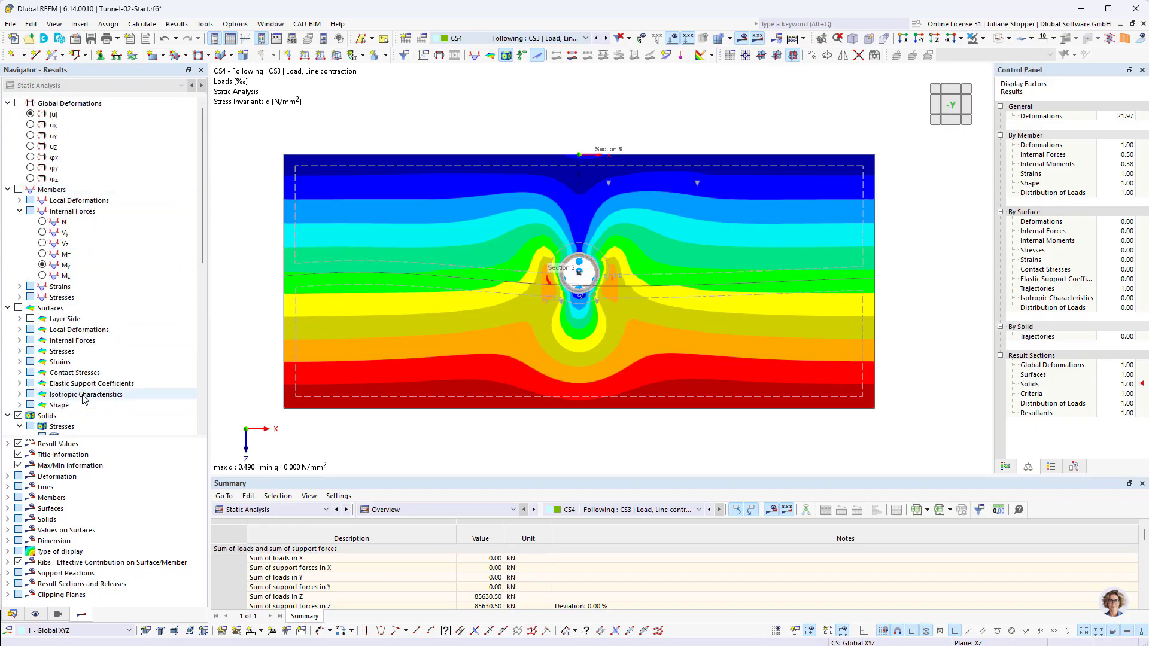
scroll(43, 420, "down", 3)
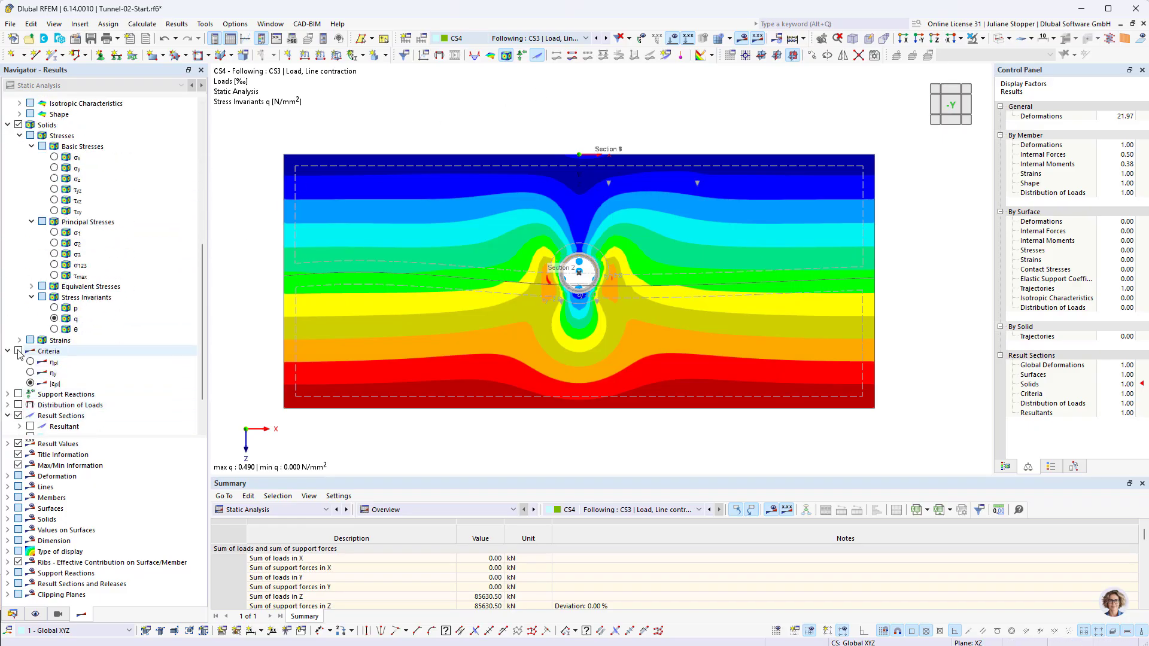
scroll(89, 395, "down", 2)
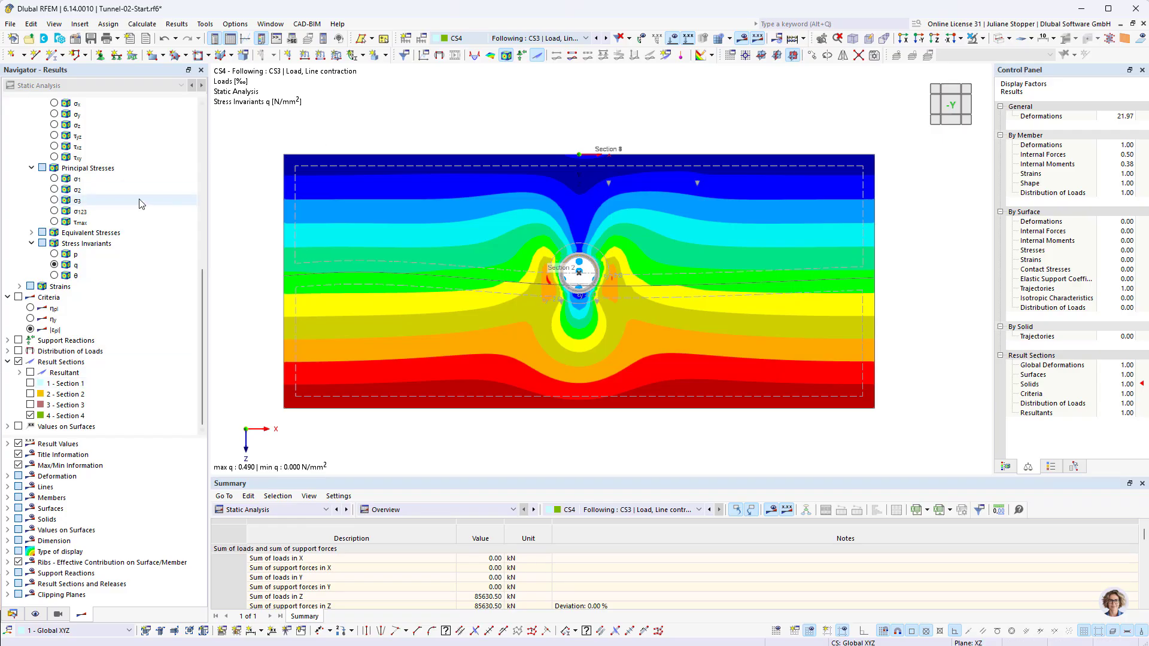
scroll(78, 341, "up", 10)
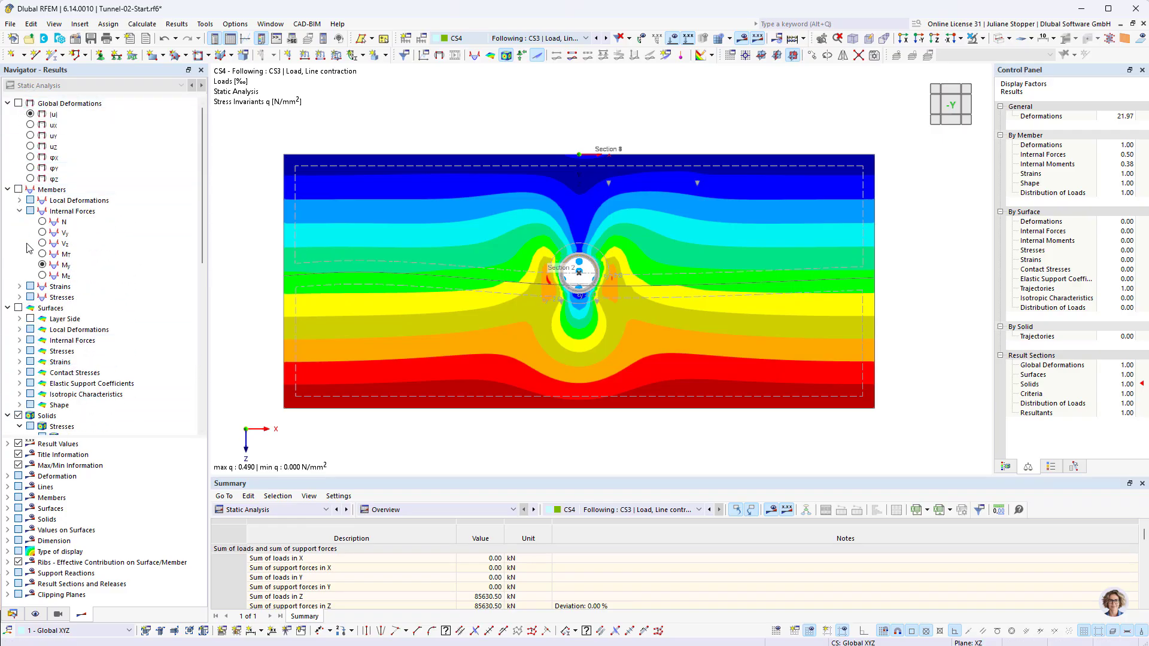
left_click(19, 416)
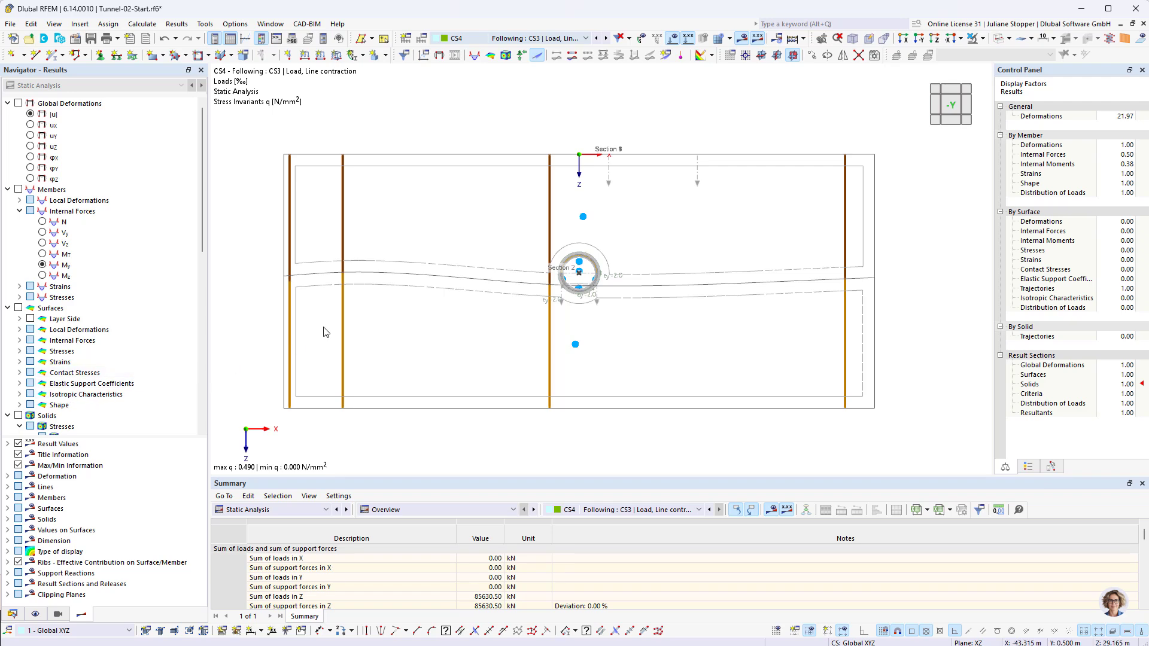
Display the global deformations |u| for the whole model and hide the result objects.
left_click(19, 104)
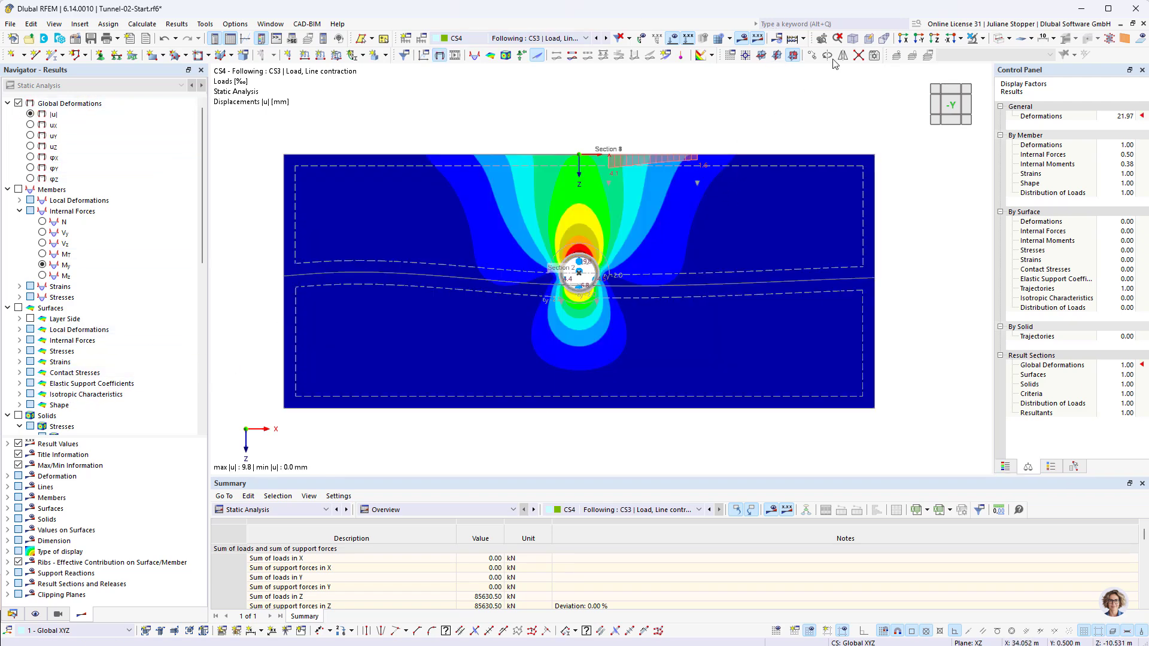
left_click(898, 55)
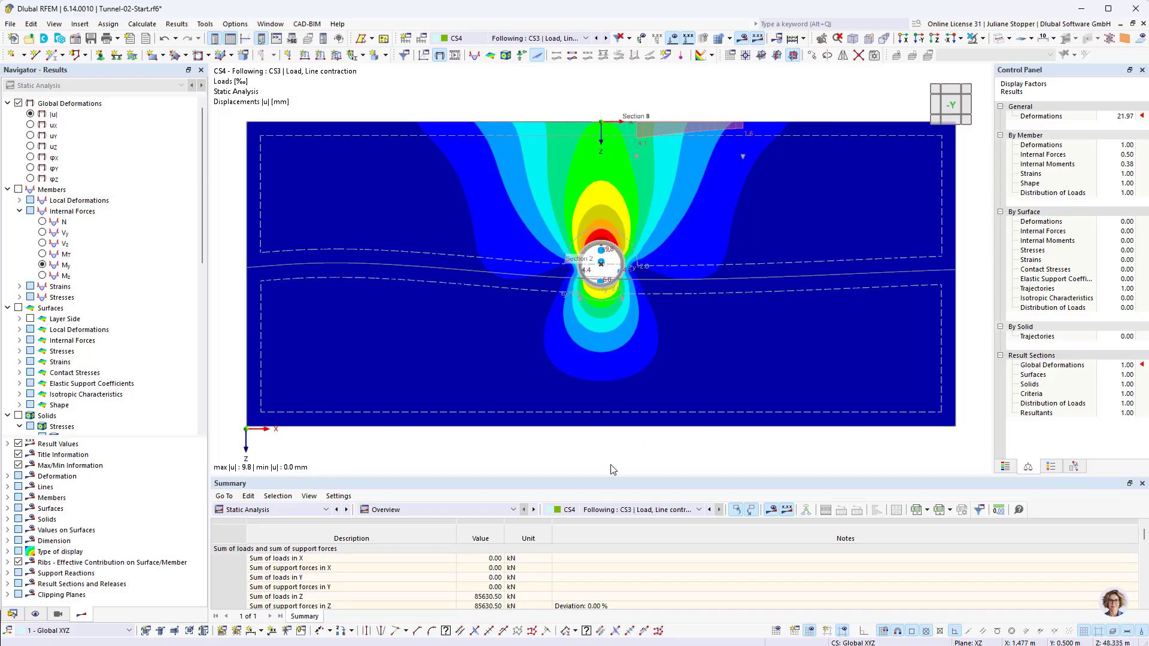
left_click(35, 615)
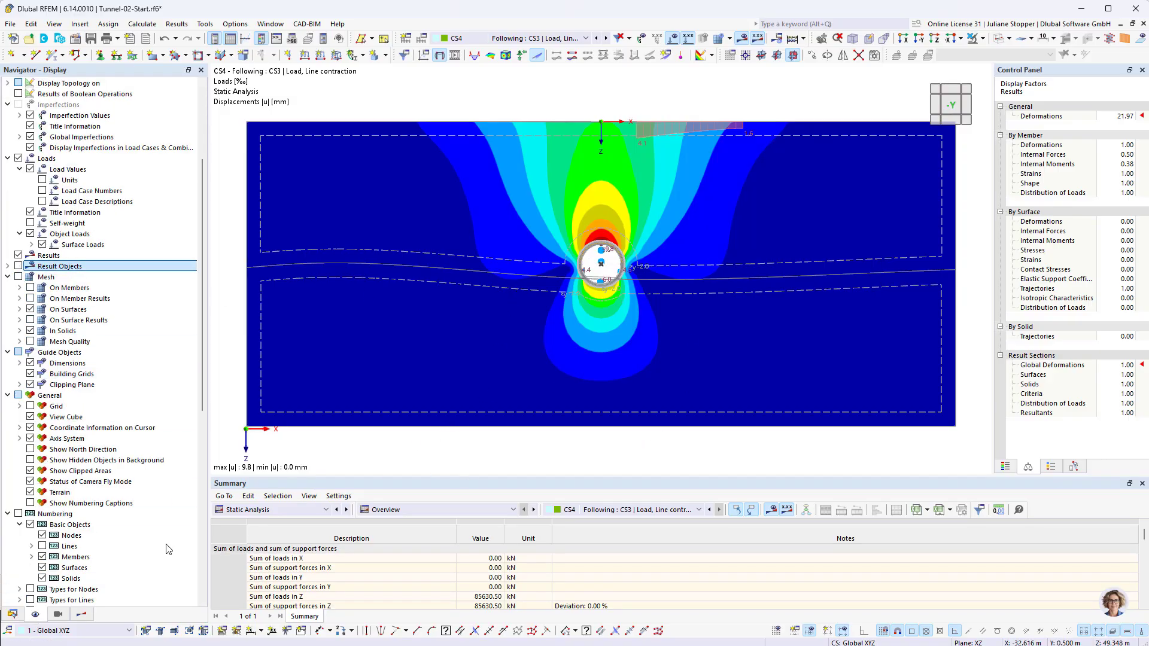
left_click(82, 615)
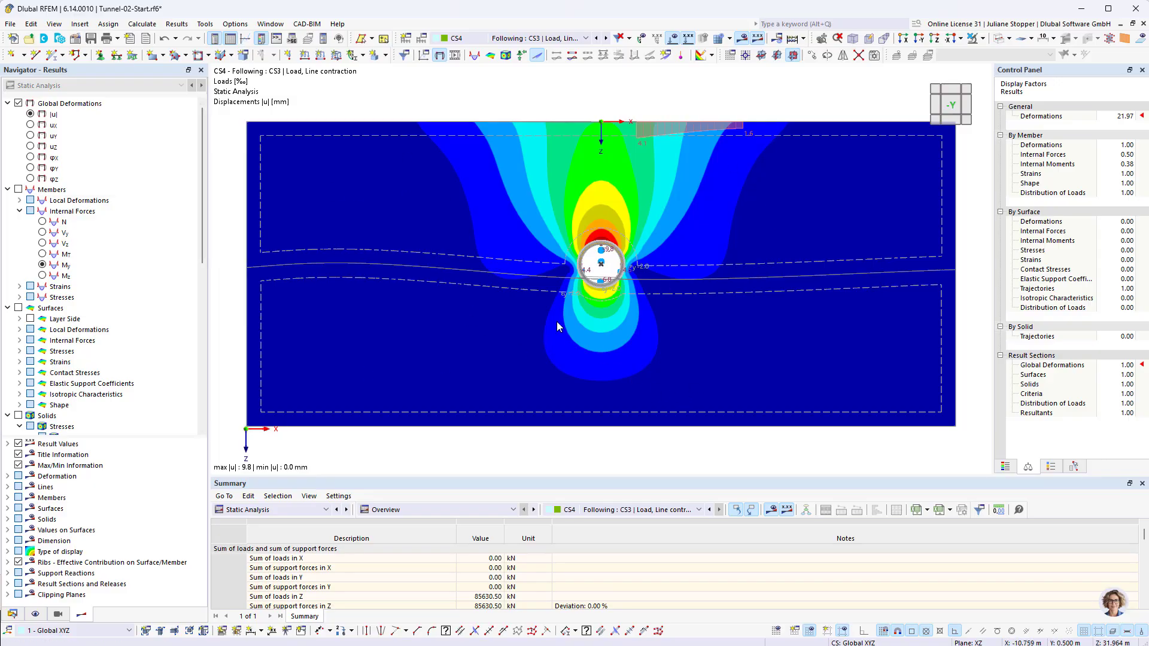
Set up a graphic for the printout report without the color panel of rendered objects and with the color scale outside the graphic picture.
left_click(11, 24)
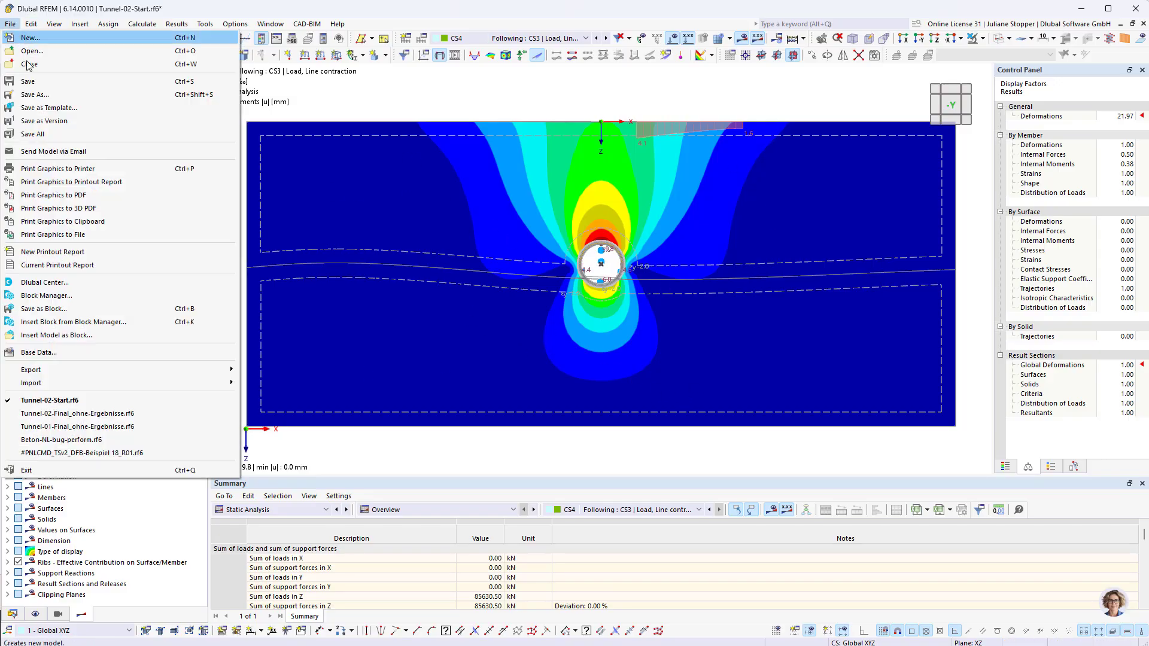
left_click(74, 183)
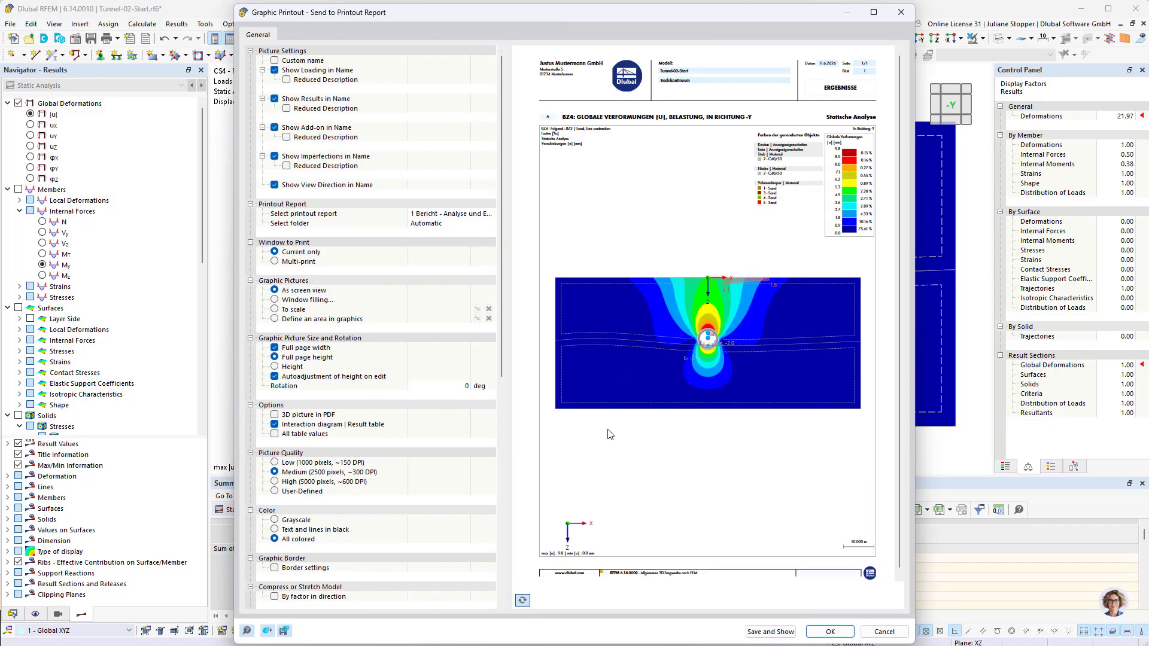
scroll(473, 581, "down", 10)
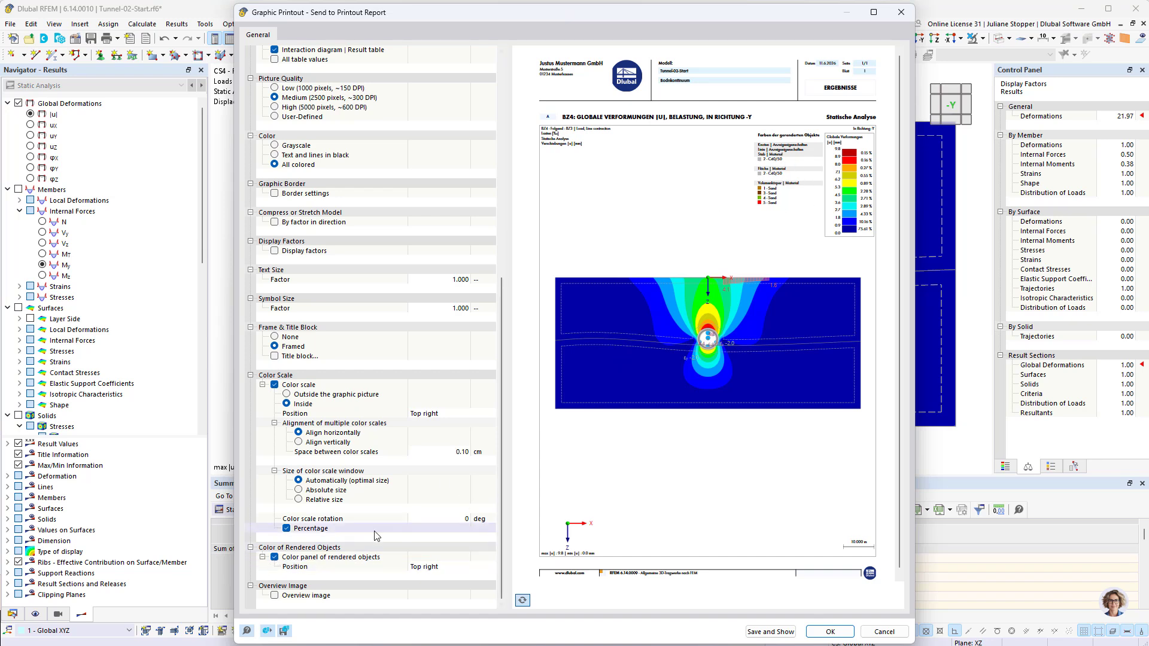
left_click(275, 558)
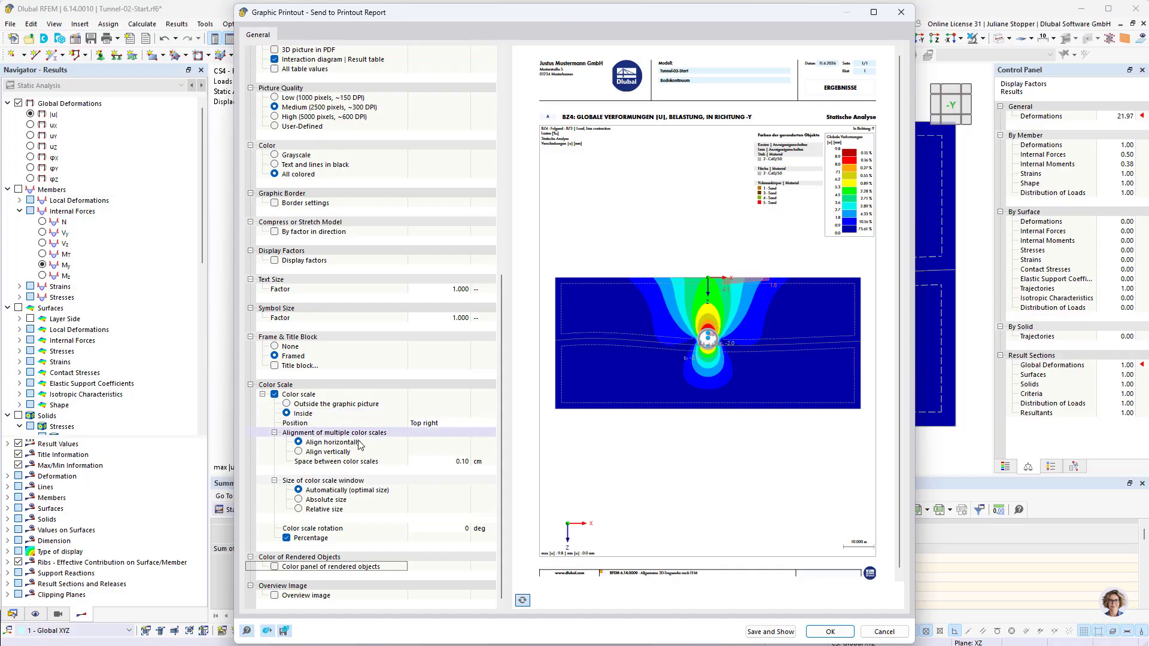
left_click(288, 404)
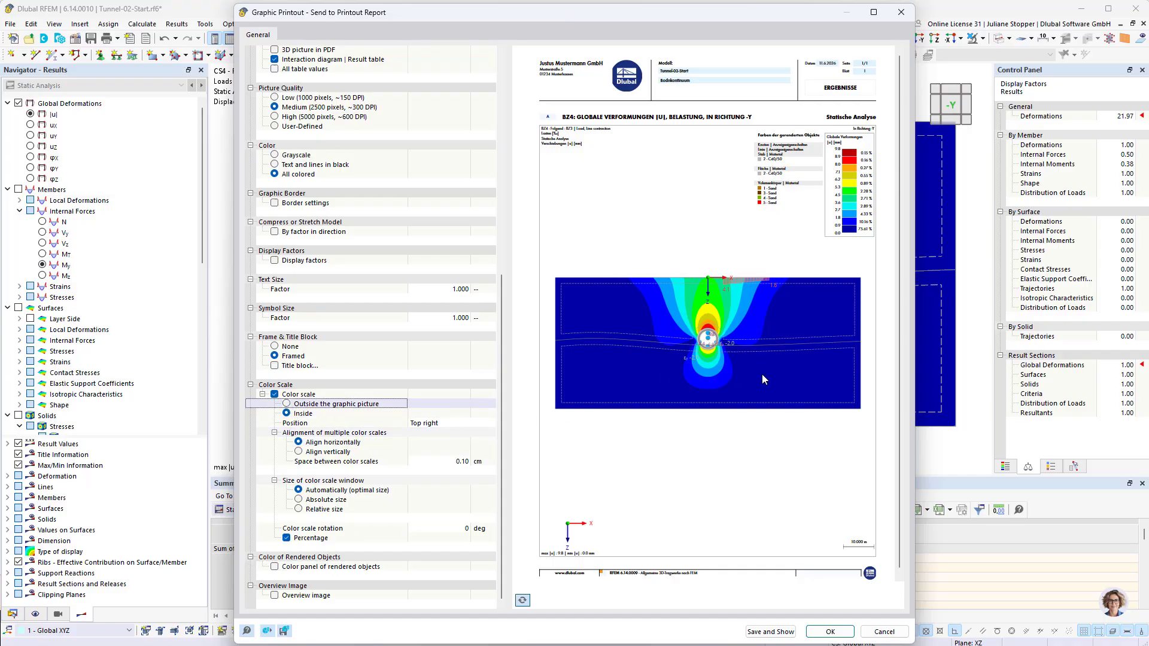
key("space")
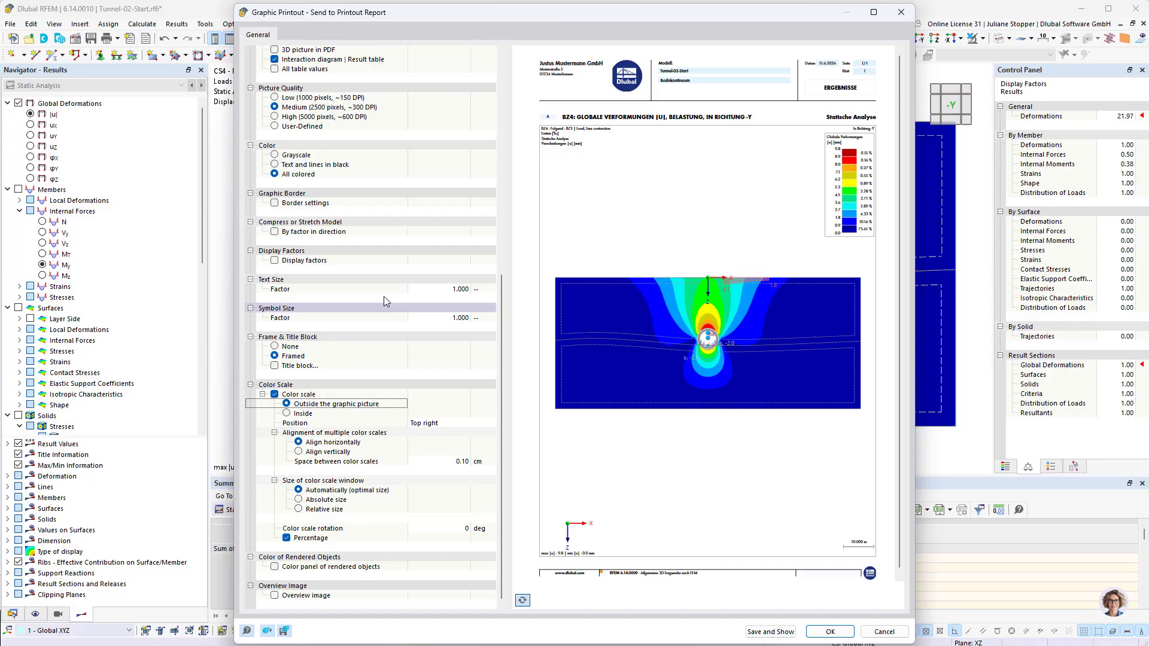
Exclude the interaction diagram and result table, disable height autoadjustment, and set the picture's height ratio to 30%.
scroll(383, 287, "up", 5)
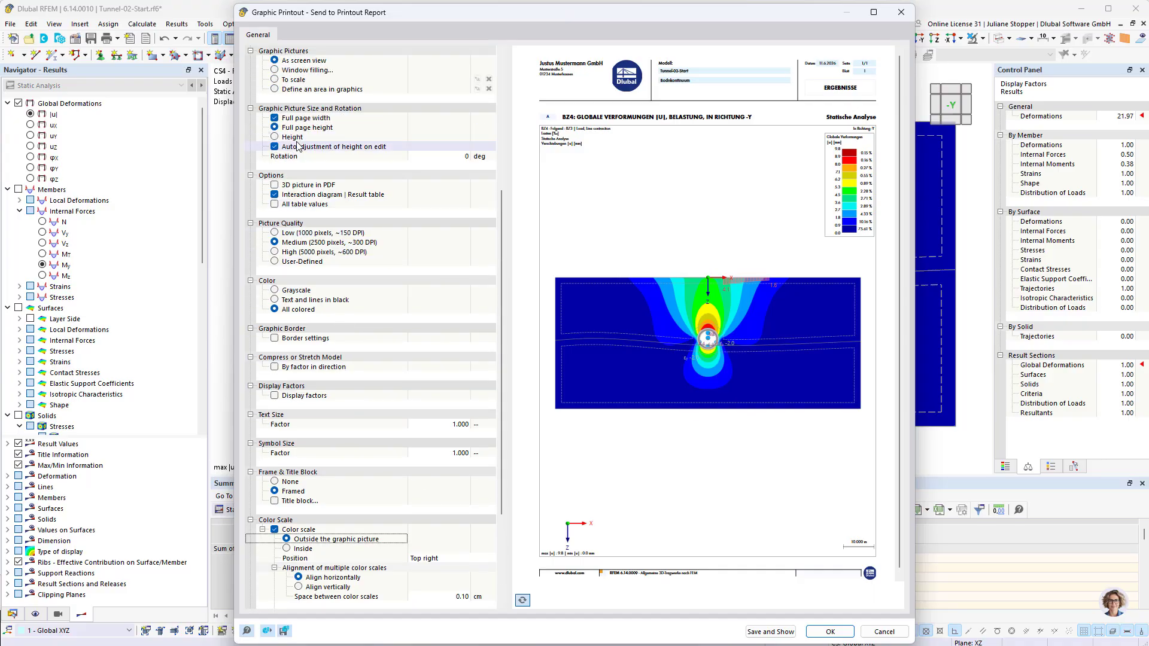
scroll(298, 147, "up", 8)
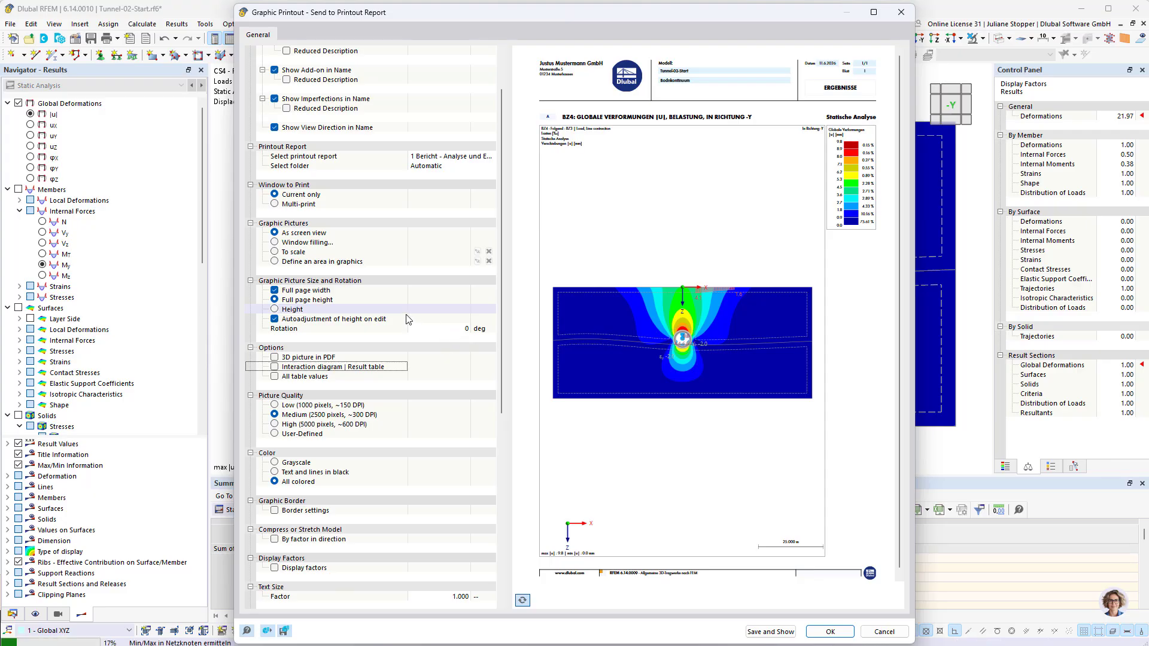
left_click(446, 309)
left_click(447, 321)
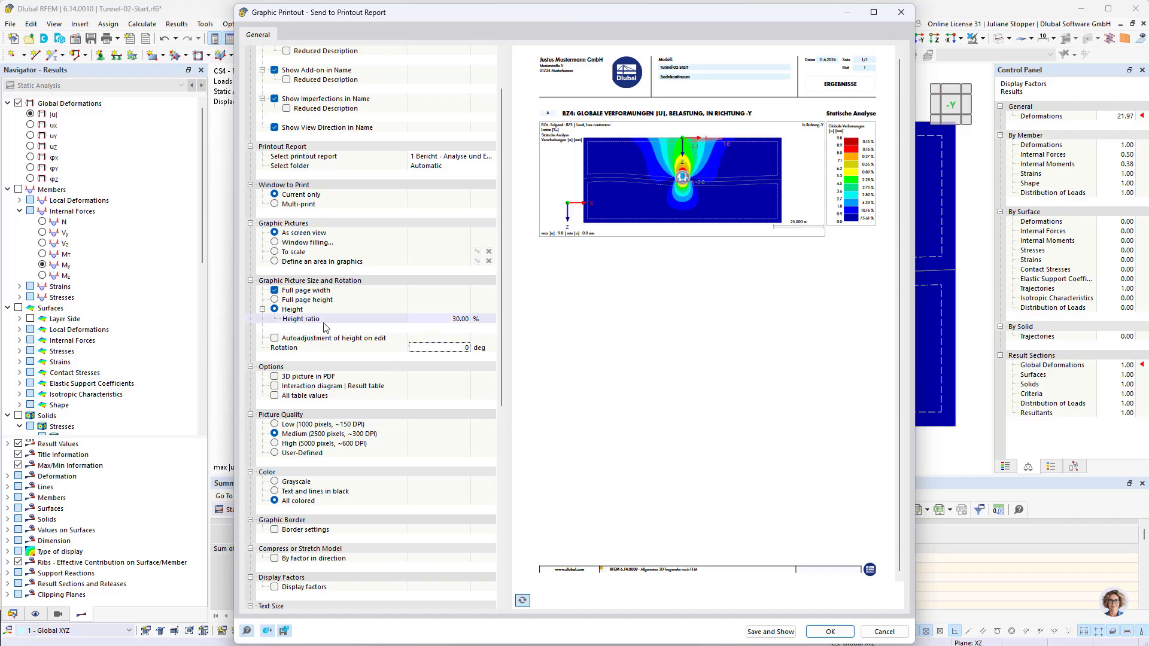
Save the deformation graphic to the printout report, open the report and look through its model data and construction stage pages.
left_click(769, 632)
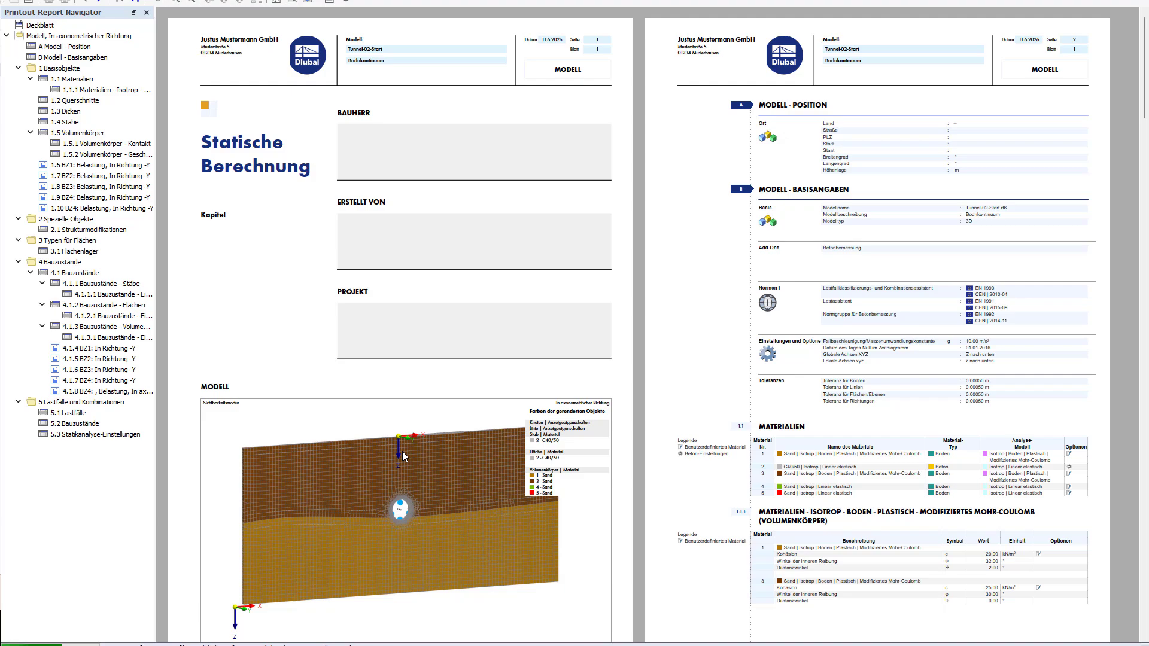
scroll(403, 453, "down", 5)
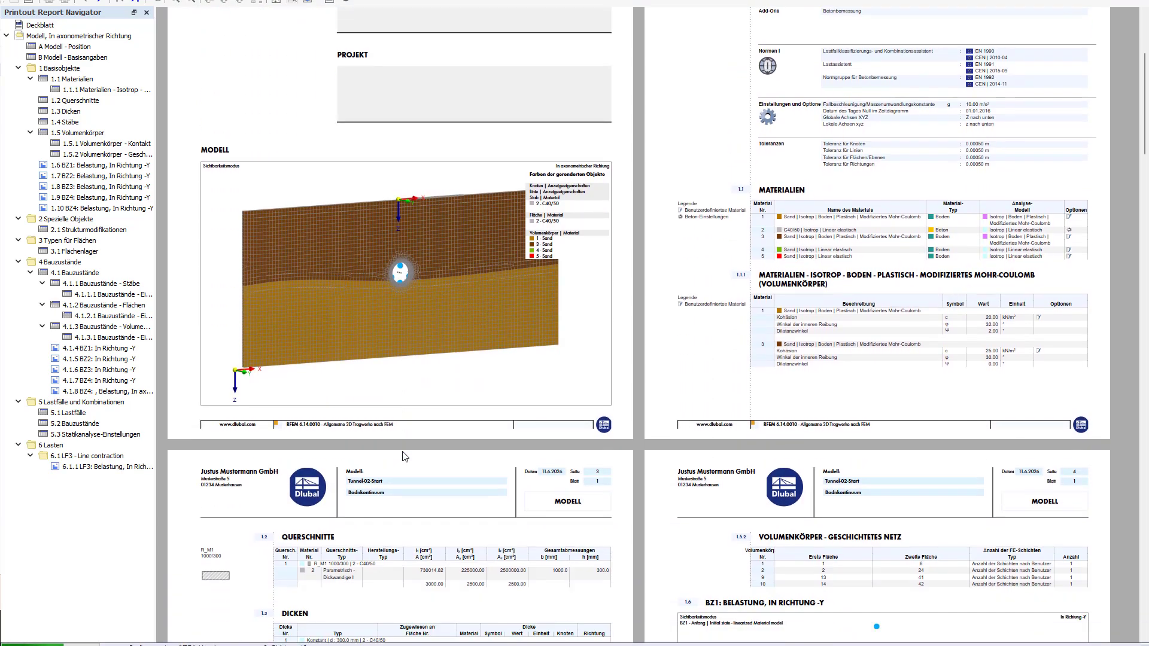
scroll(405, 457, "down", 11)
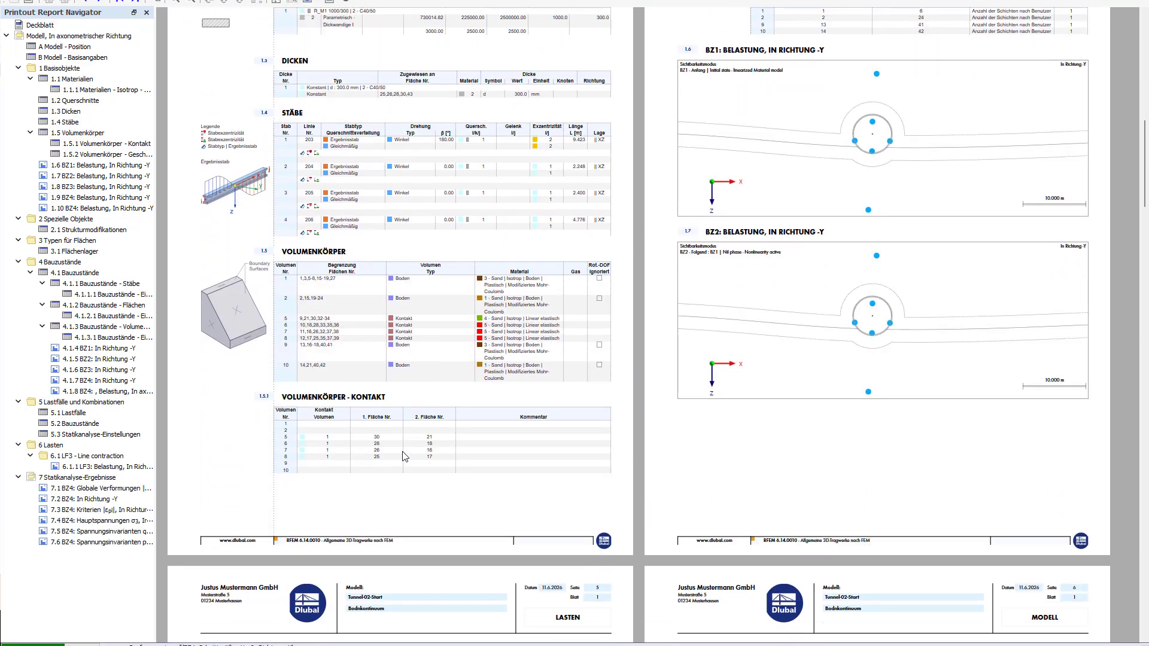
scroll(403, 456, "down", 20)
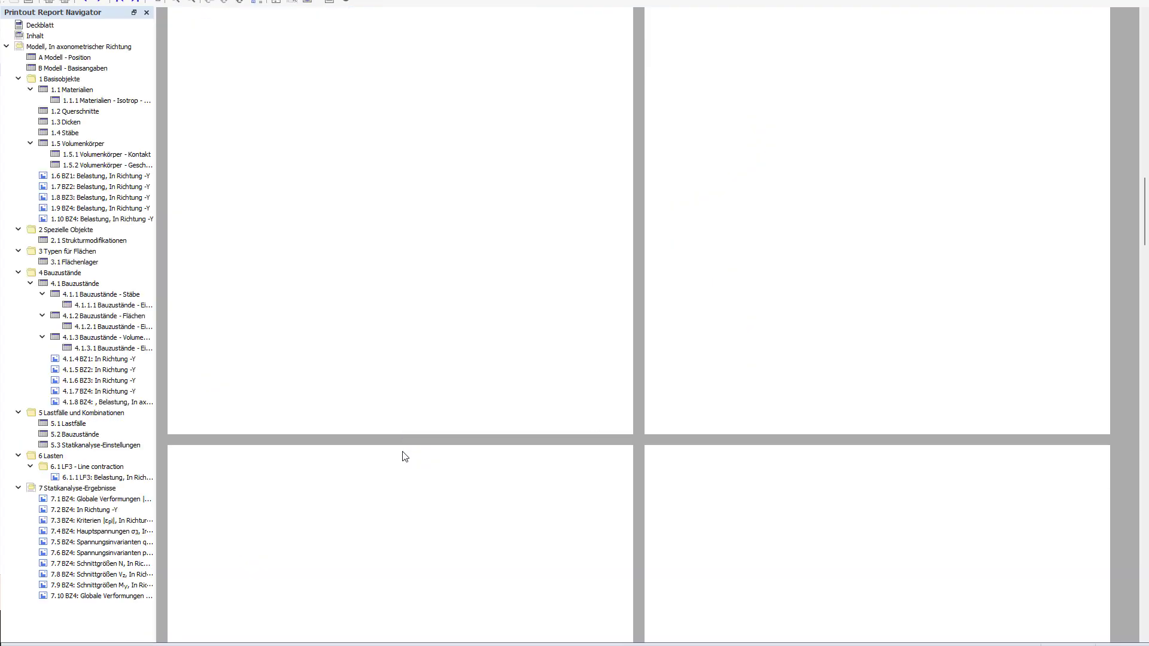
scroll(405, 457, "down", 8)
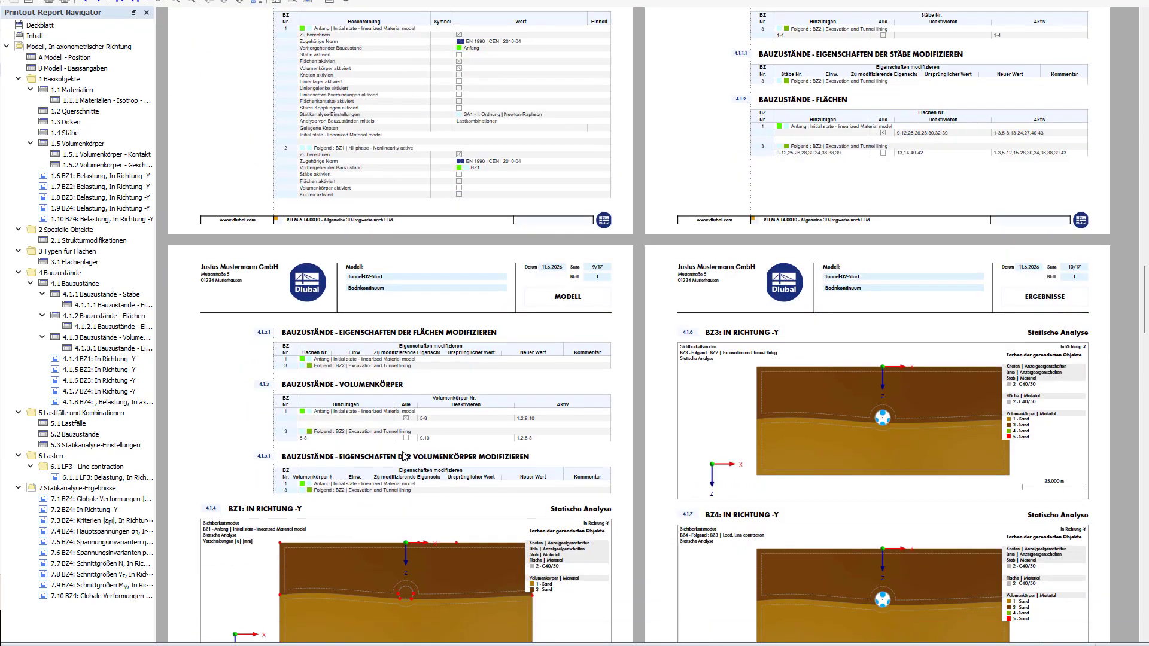
scroll(404, 457, "down", 2)
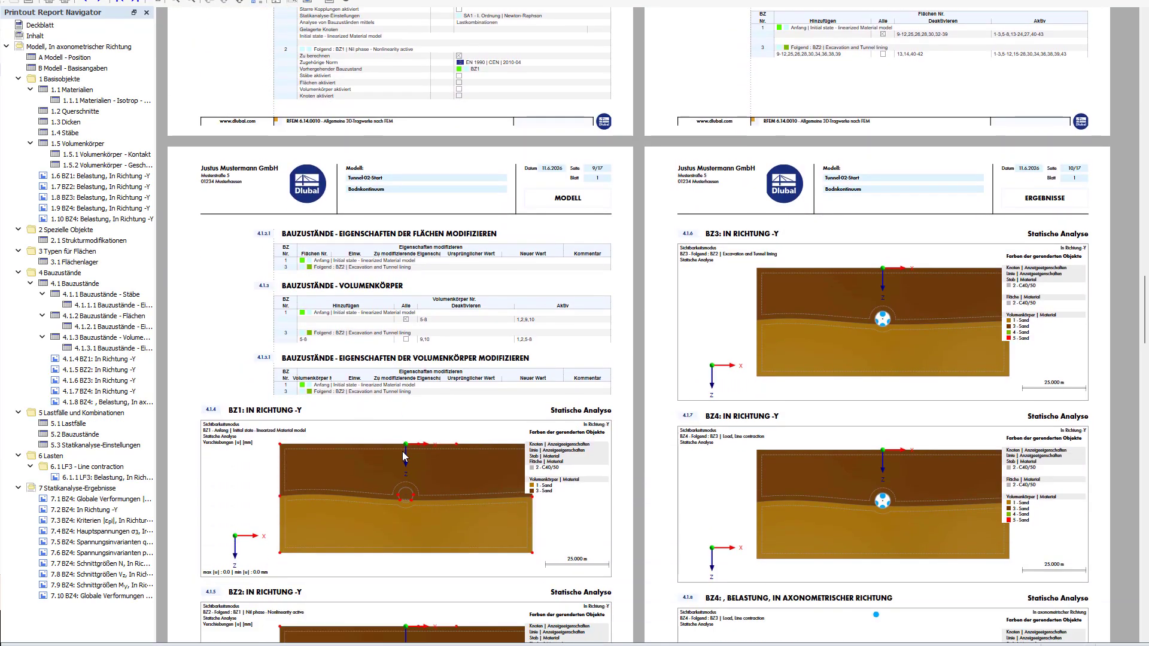
Inspect the new BZ4 global deformations |u| graphic in section 7.10 of the report up close, including its color scale.
left_click(73, 599)
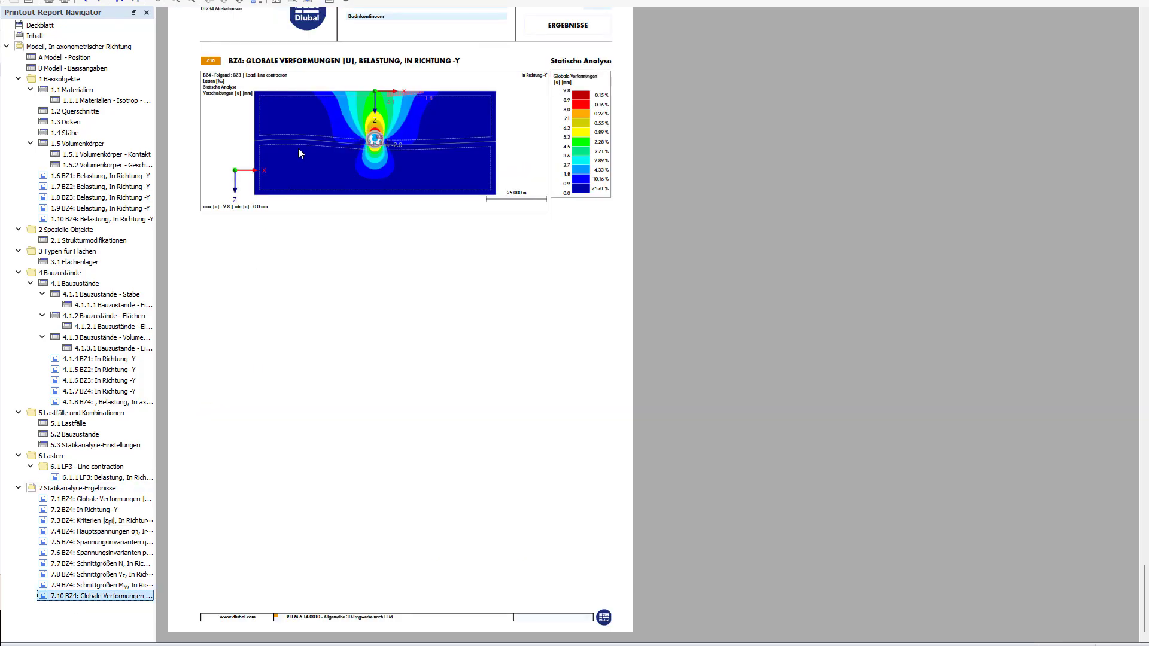
scroll(339, 157, "up", 4, "ctrl")
scroll(510, 389, "up", 1, "ctrl")
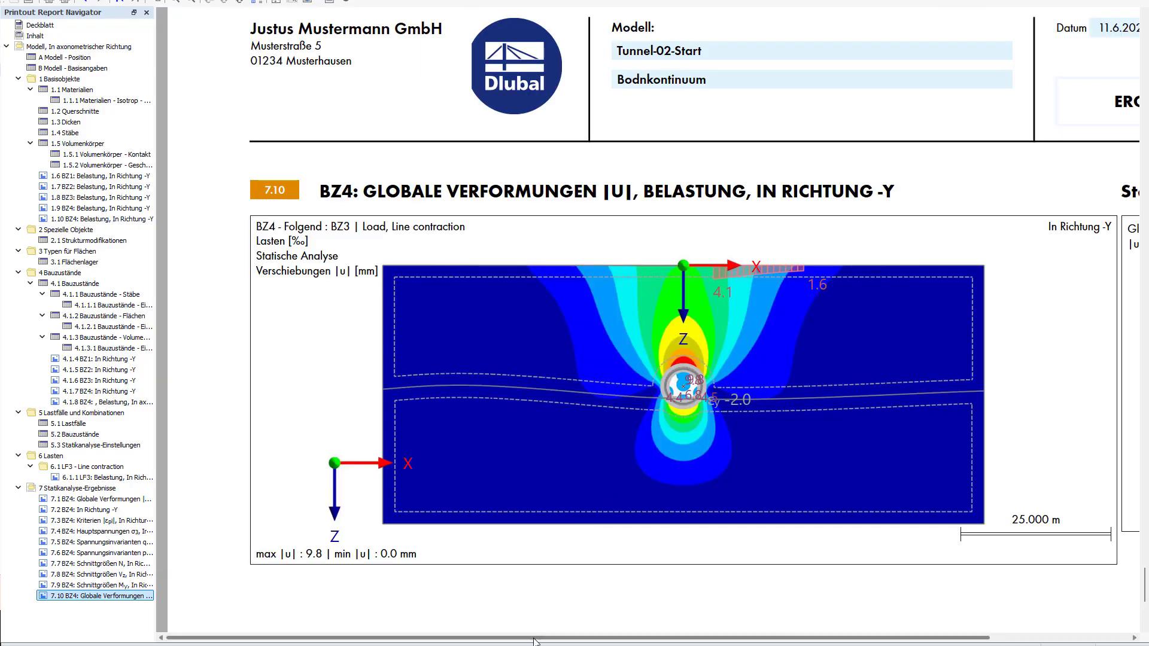
left_click_drag(538, 642, 595, 642)
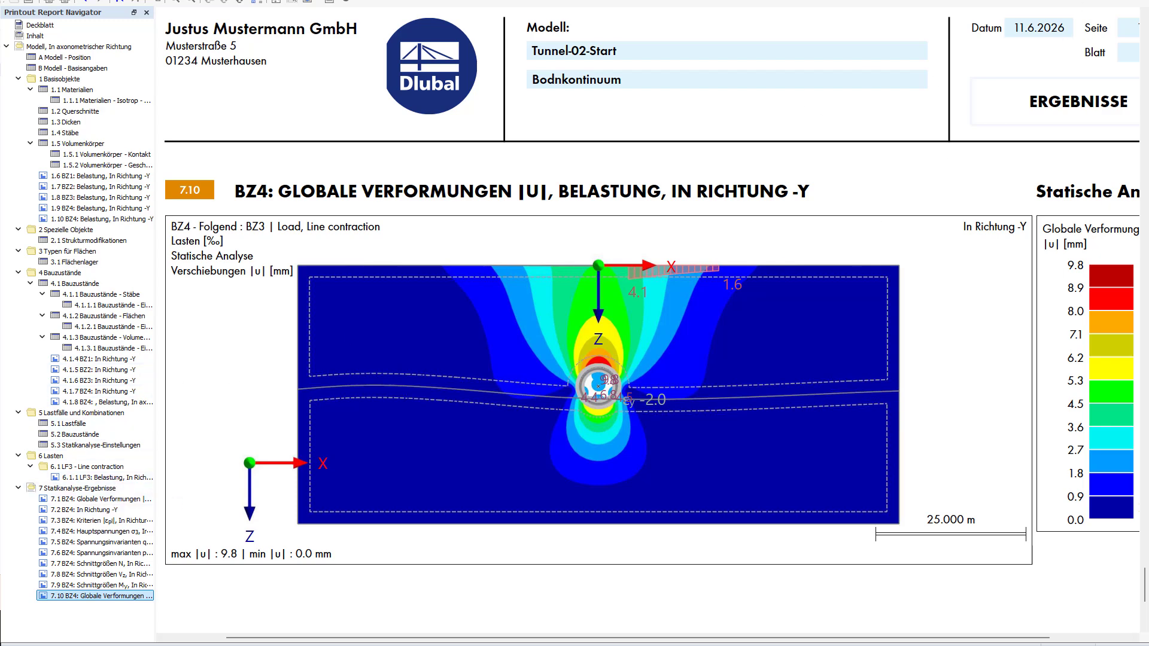
scroll(1080, 42, "down", 2)
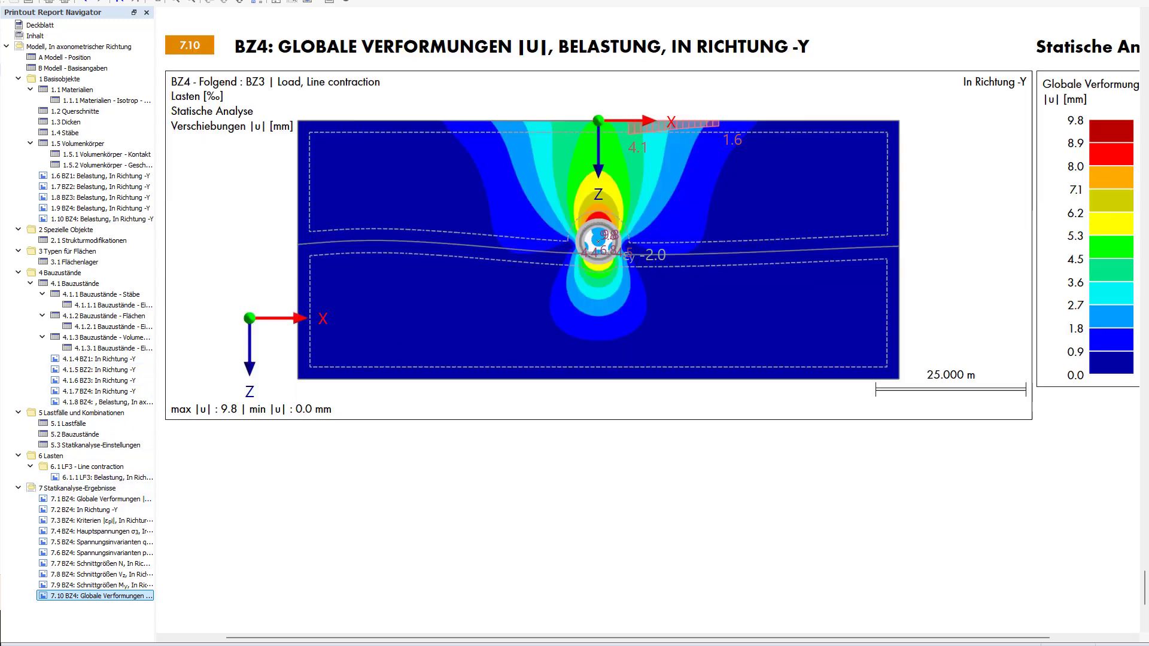
Review the report's BZ4 result graphics from section 7.1 on: deformations, plastic strains, principal stresses σ3, and stress invariants q and p.
left_click(94, 498)
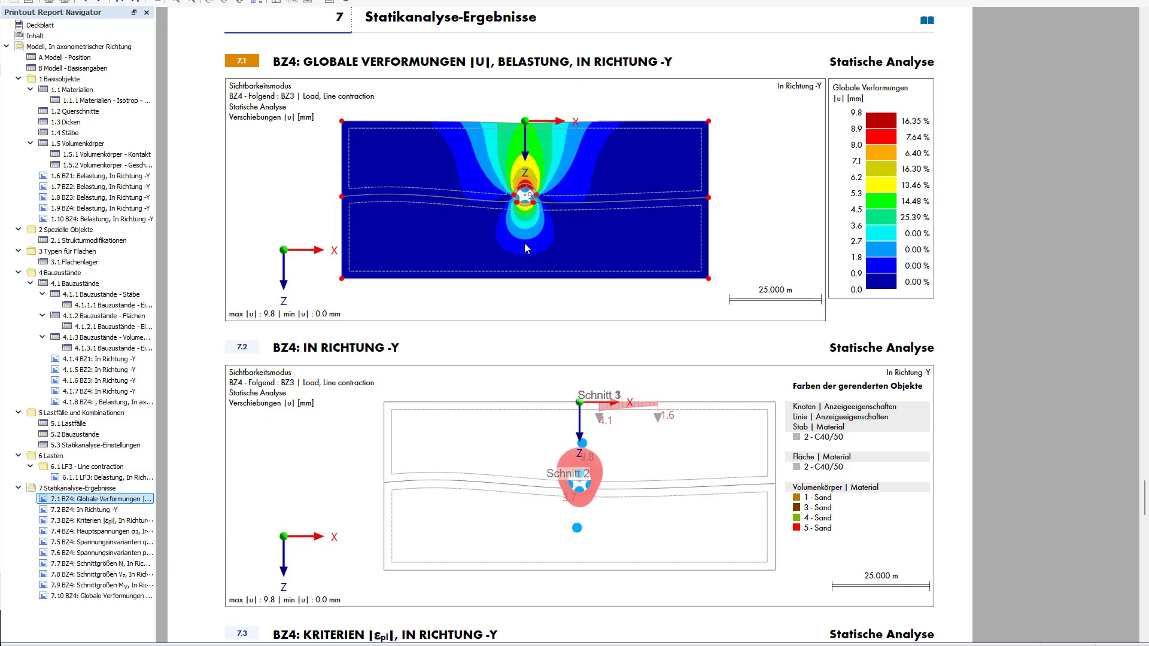
scroll(524, 243, "down", 3)
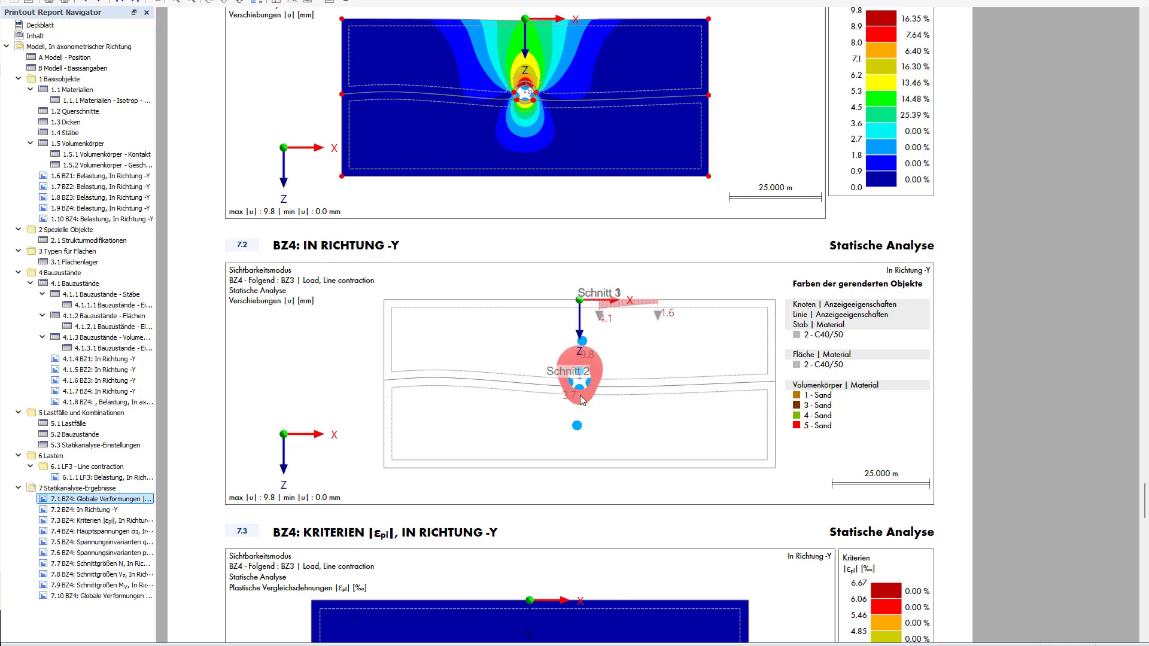
scroll(588, 358, "down", 2)
scroll(587, 358, "down", 7)
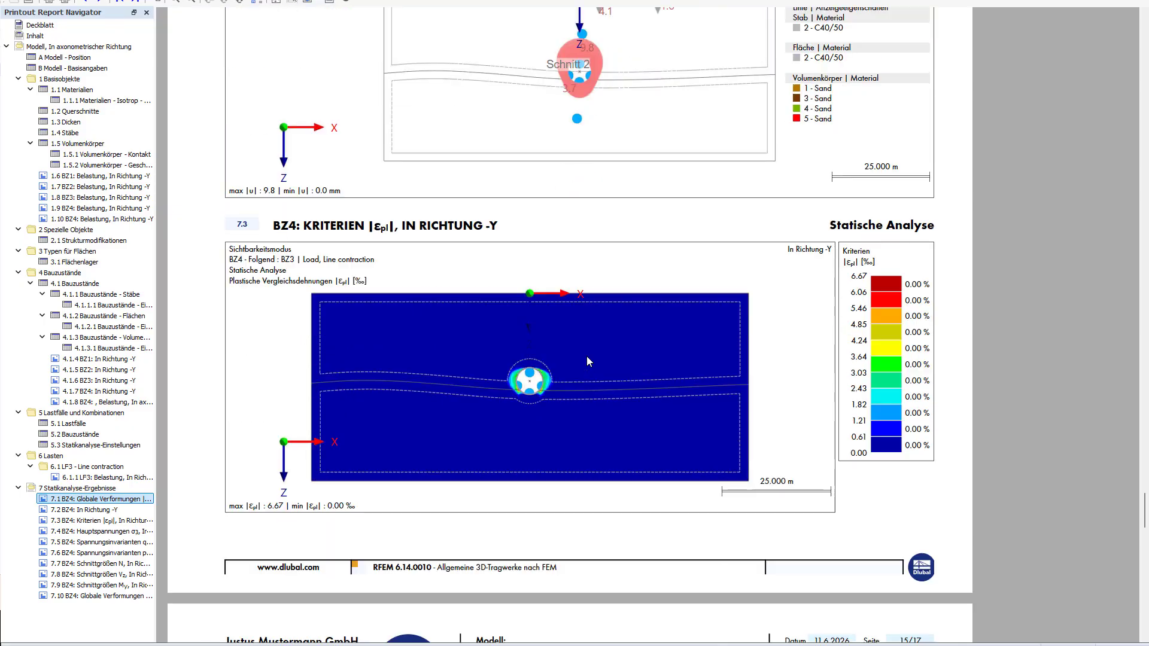
scroll(530, 392, "down", 16)
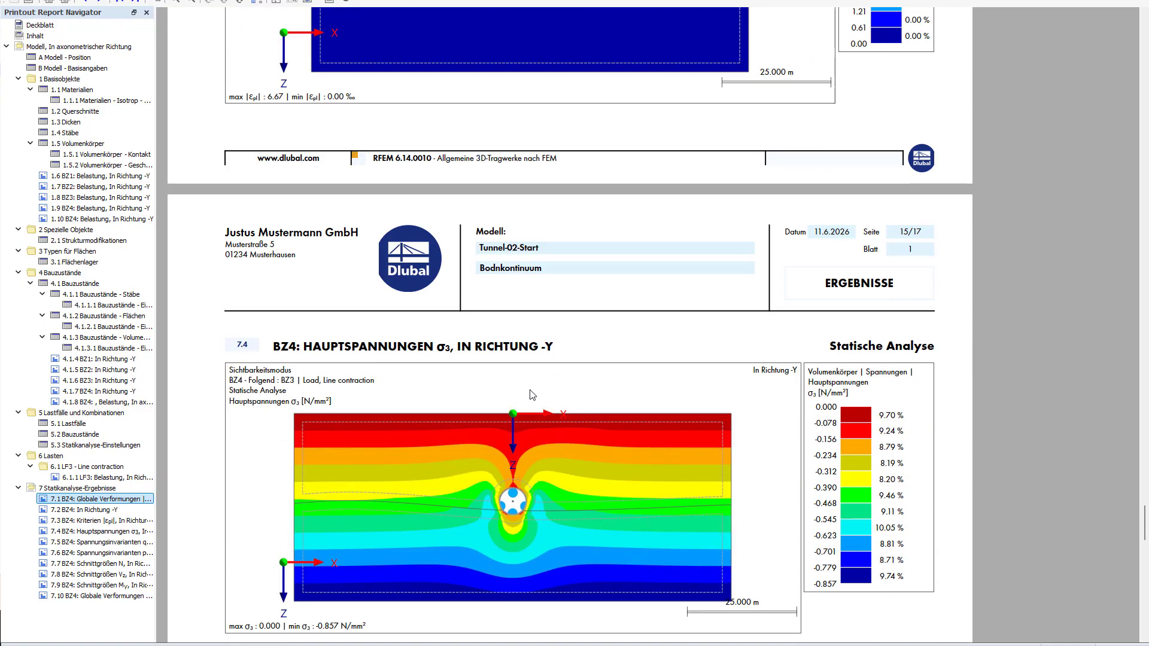
scroll(530, 390, "down", 4)
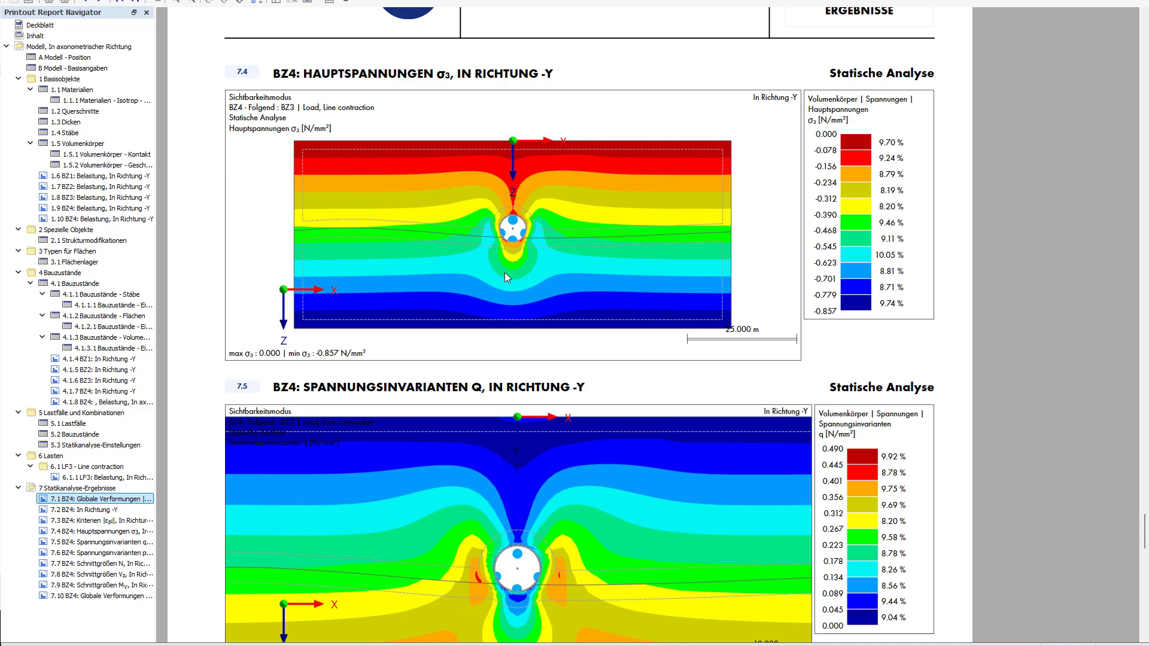
scroll(509, 289, "down", 3)
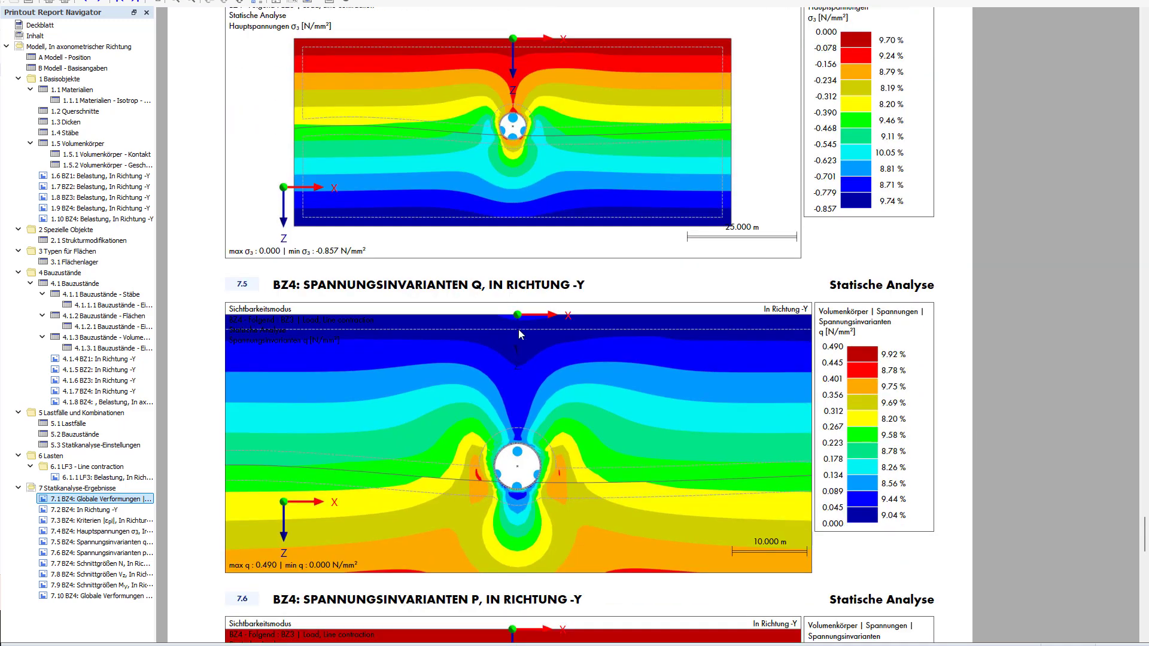
scroll(519, 335, "down", 3)
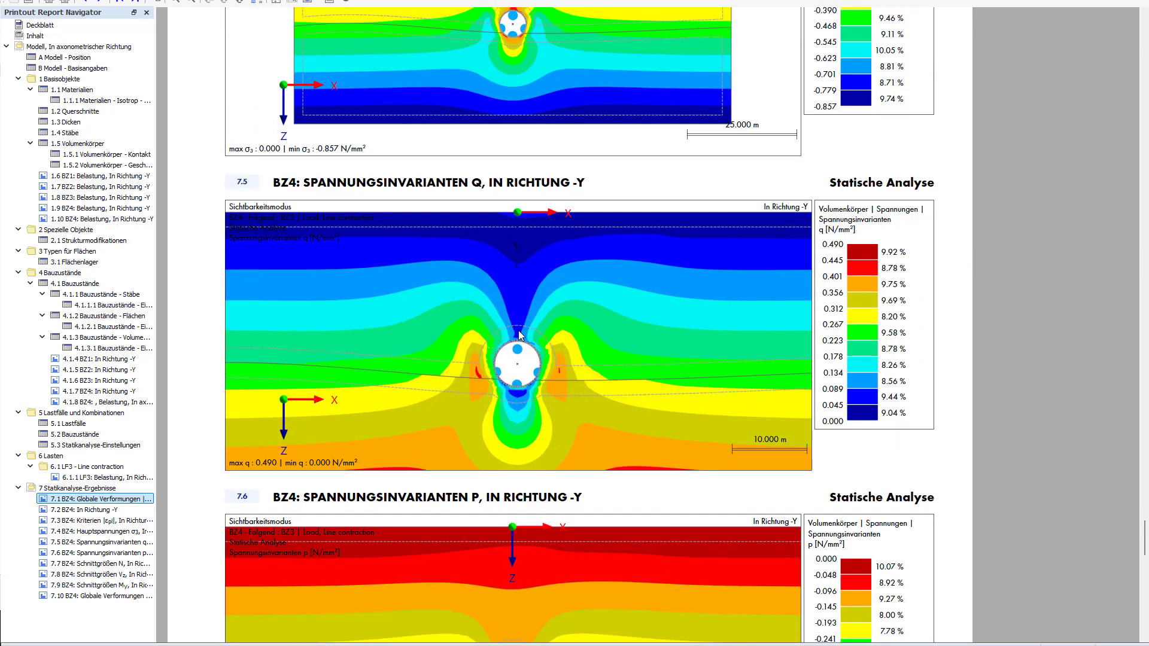
scroll(520, 335, "down", 17)
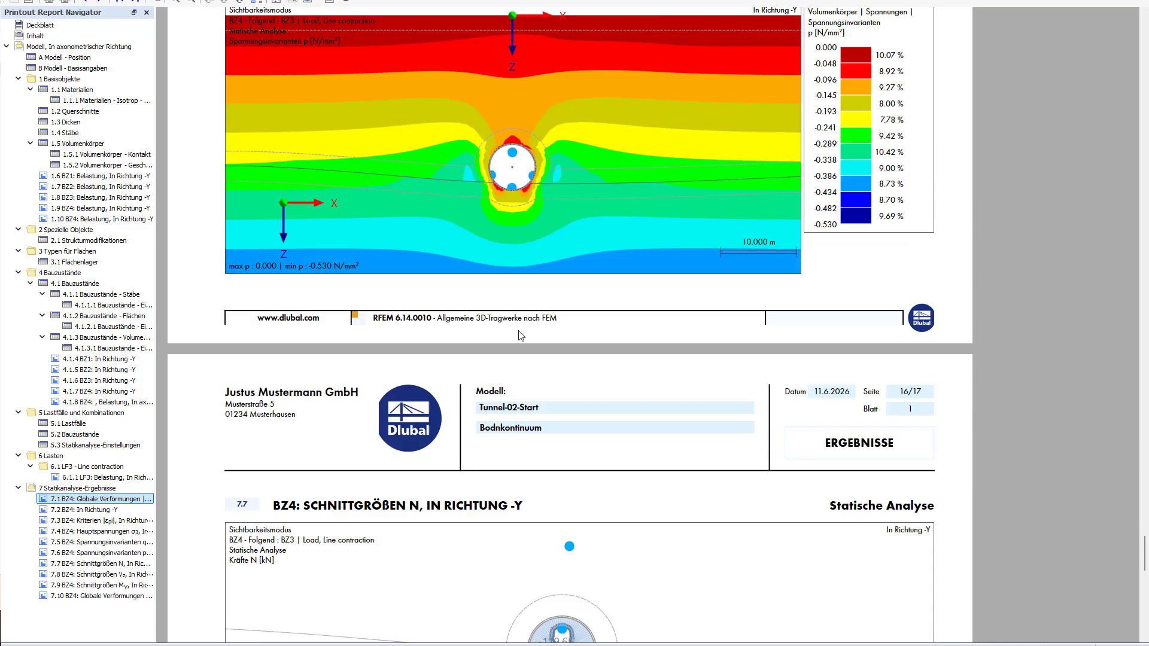
Review the report's BZ4 lining internal force graphics for N, Vz and My.
scroll(520, 335, "down", 15)
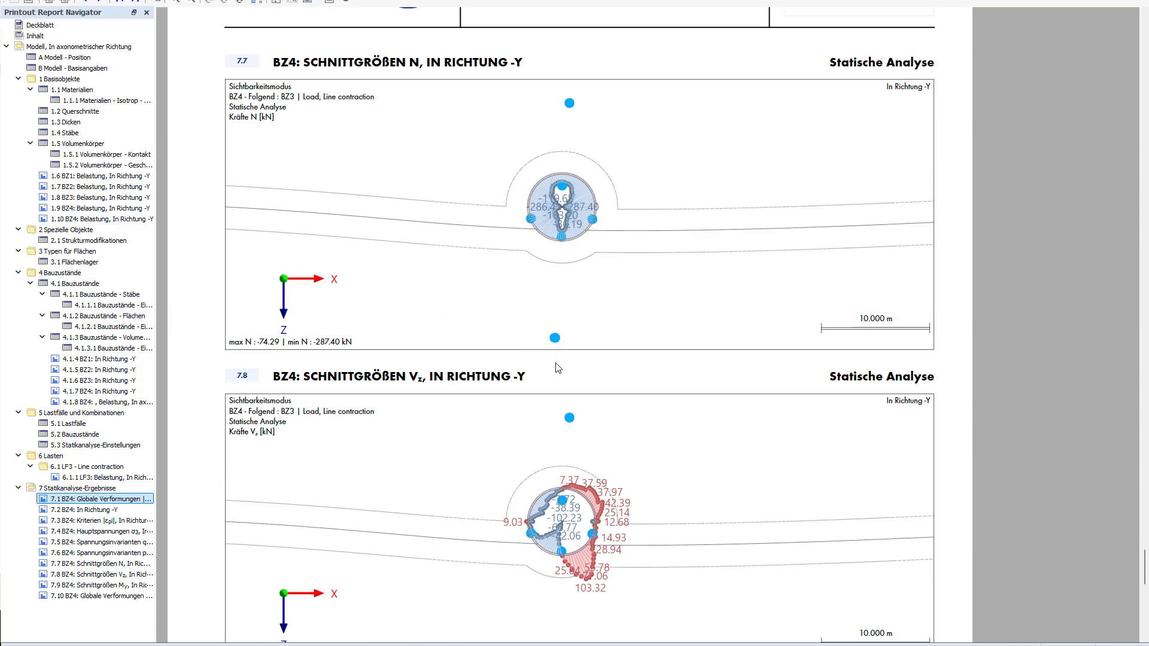
scroll(557, 368, "down", 18)
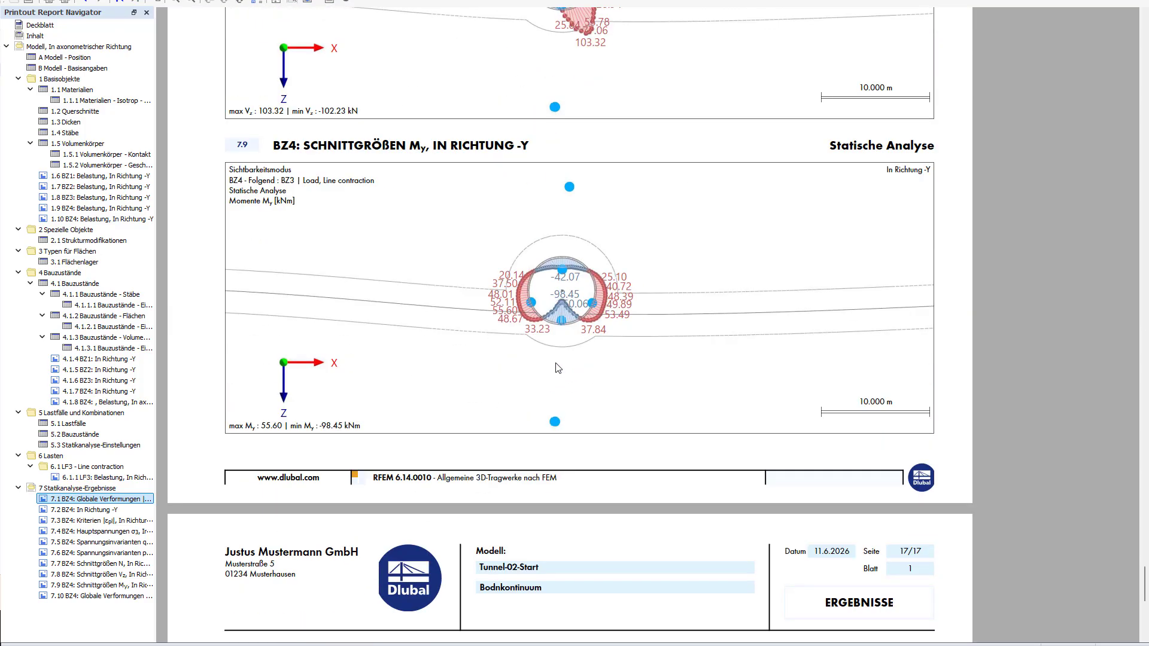
scroll(556, 368, "down", 6)
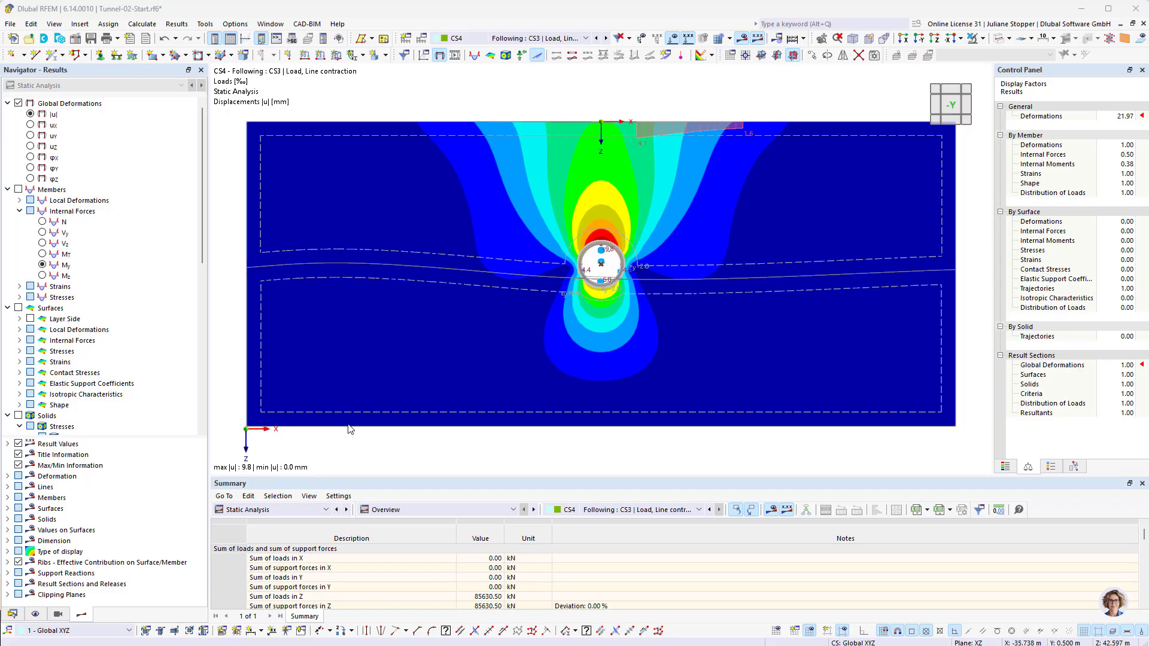
Switch to the running PowerPoint slide show of the webinar.
mouse_move(329, 635)
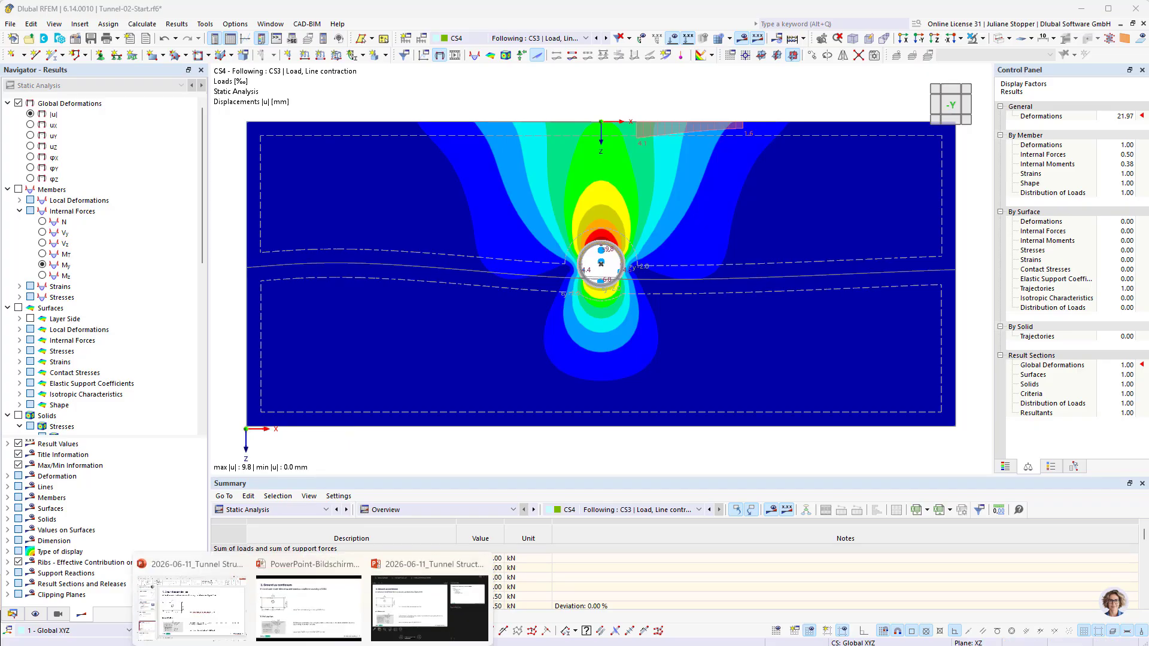
left_click(307, 614)
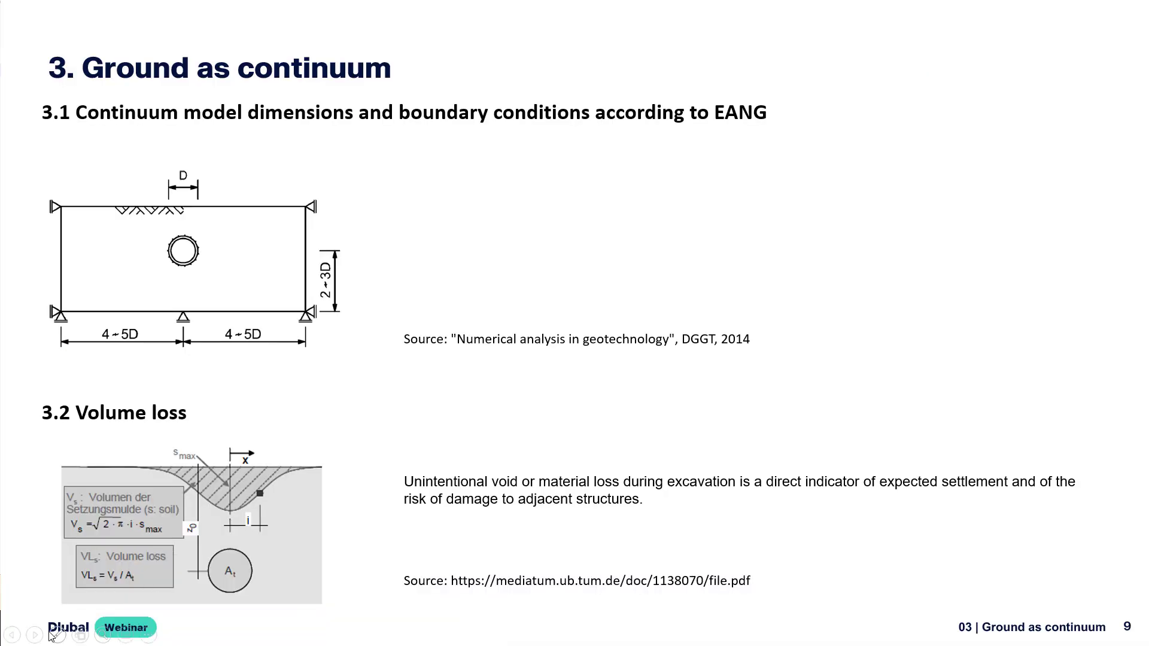